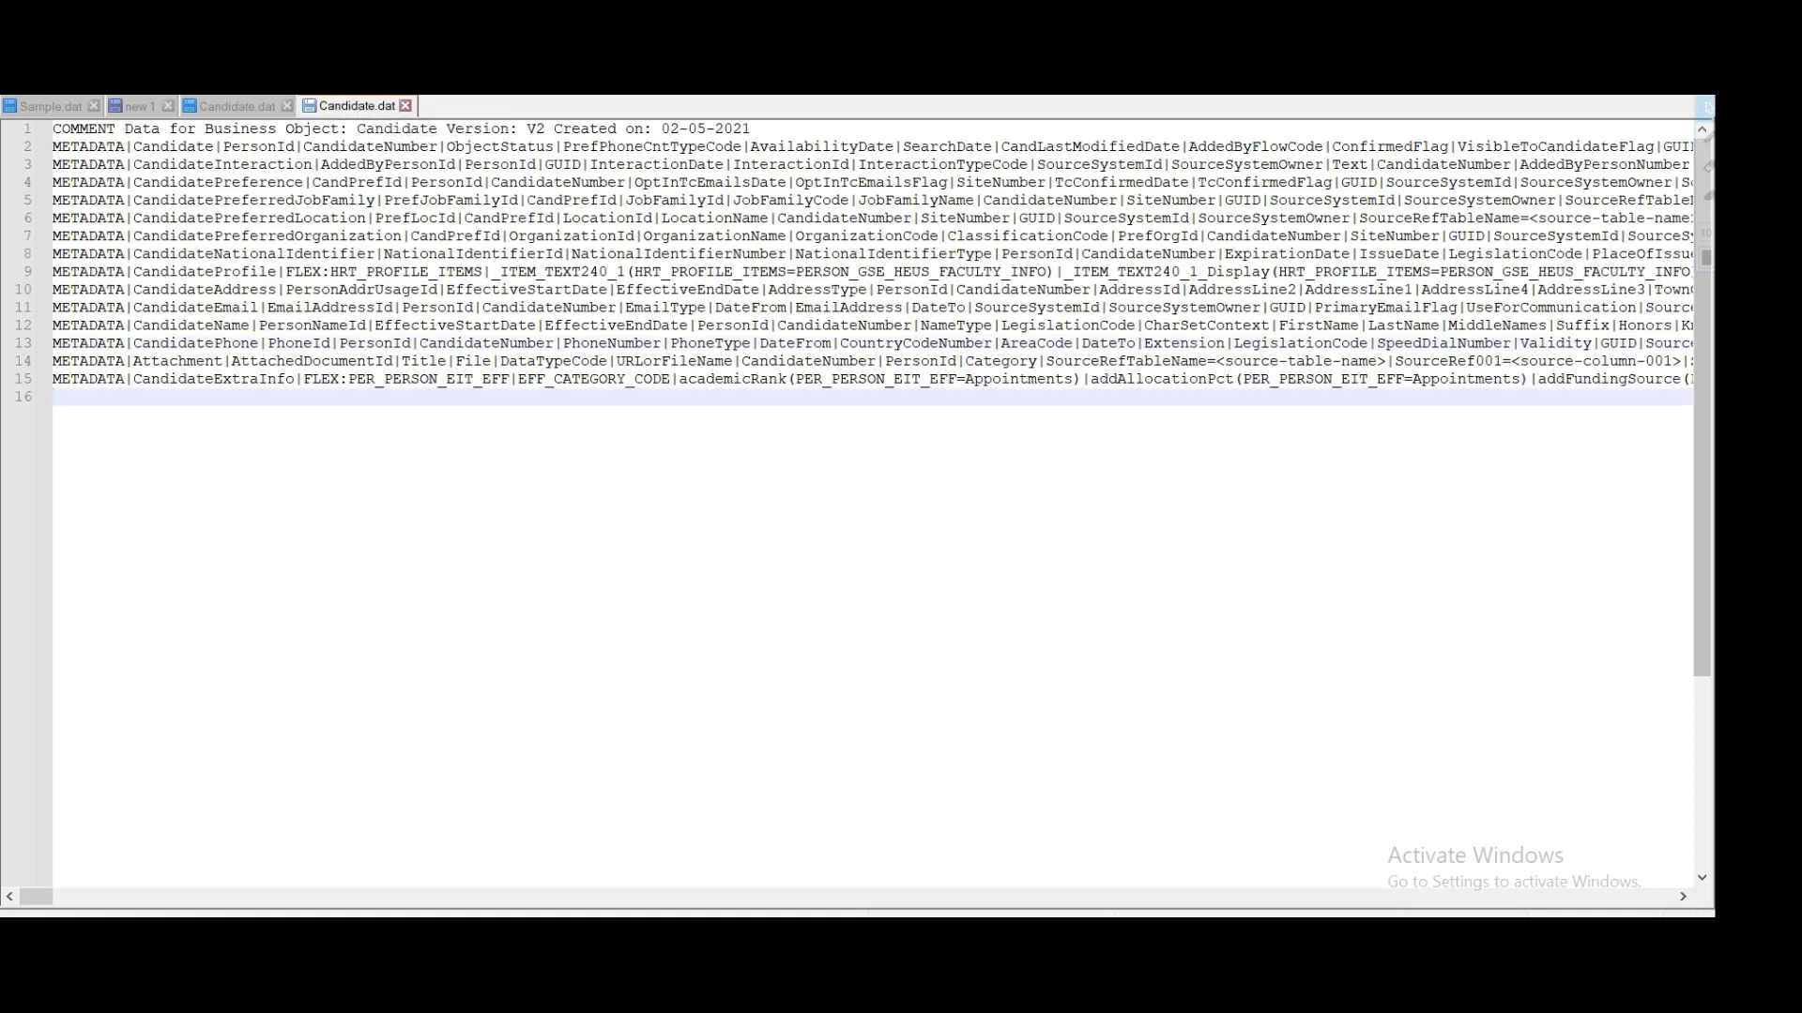
Step: Review the template's first object names, Candidate through CandidateNationalIdentifier
{"action": "key", "text": "shift+Up"}
{"action": "key", "text": "shift+Up"}
{"action": "key", "text": "shift+Up"}
{"action": "key", "text": "shift+Up"}
{"action": "key", "text": "shift+Up"}
{"action": "key", "text": "shift+Up"}
{"action": "key", "text": "shift+Up"}
{"action": "key", "text": "shift+Up"}
{"action": "key", "text": "shift+Up"}
{"action": "key", "text": "shift+Up"}
{"action": "key", "text": "shift+Up"}
{"action": "key", "text": "shift+Up"}
{"action": "key", "text": "shift+Up"}
{"action": "key", "text": "shift+Up"}
{"action": "key", "text": "shift+Up"}
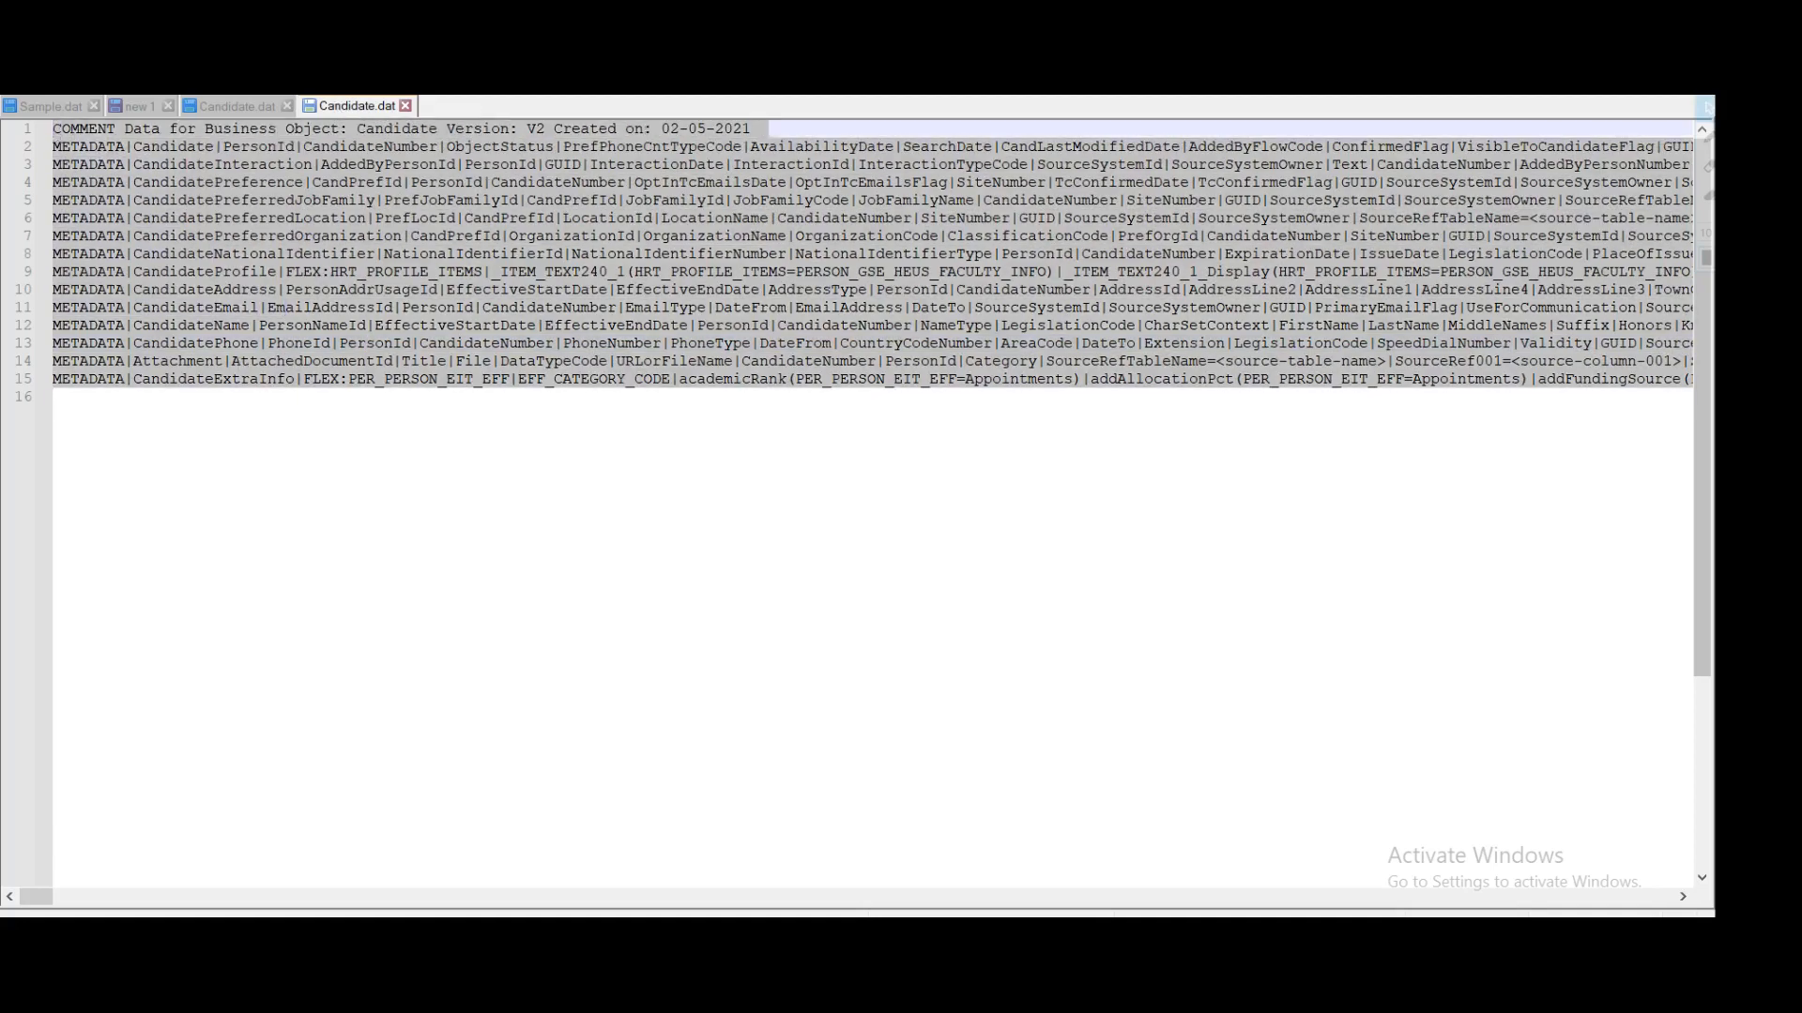
{"action": "left_click", "coordinate": [304, 446]}
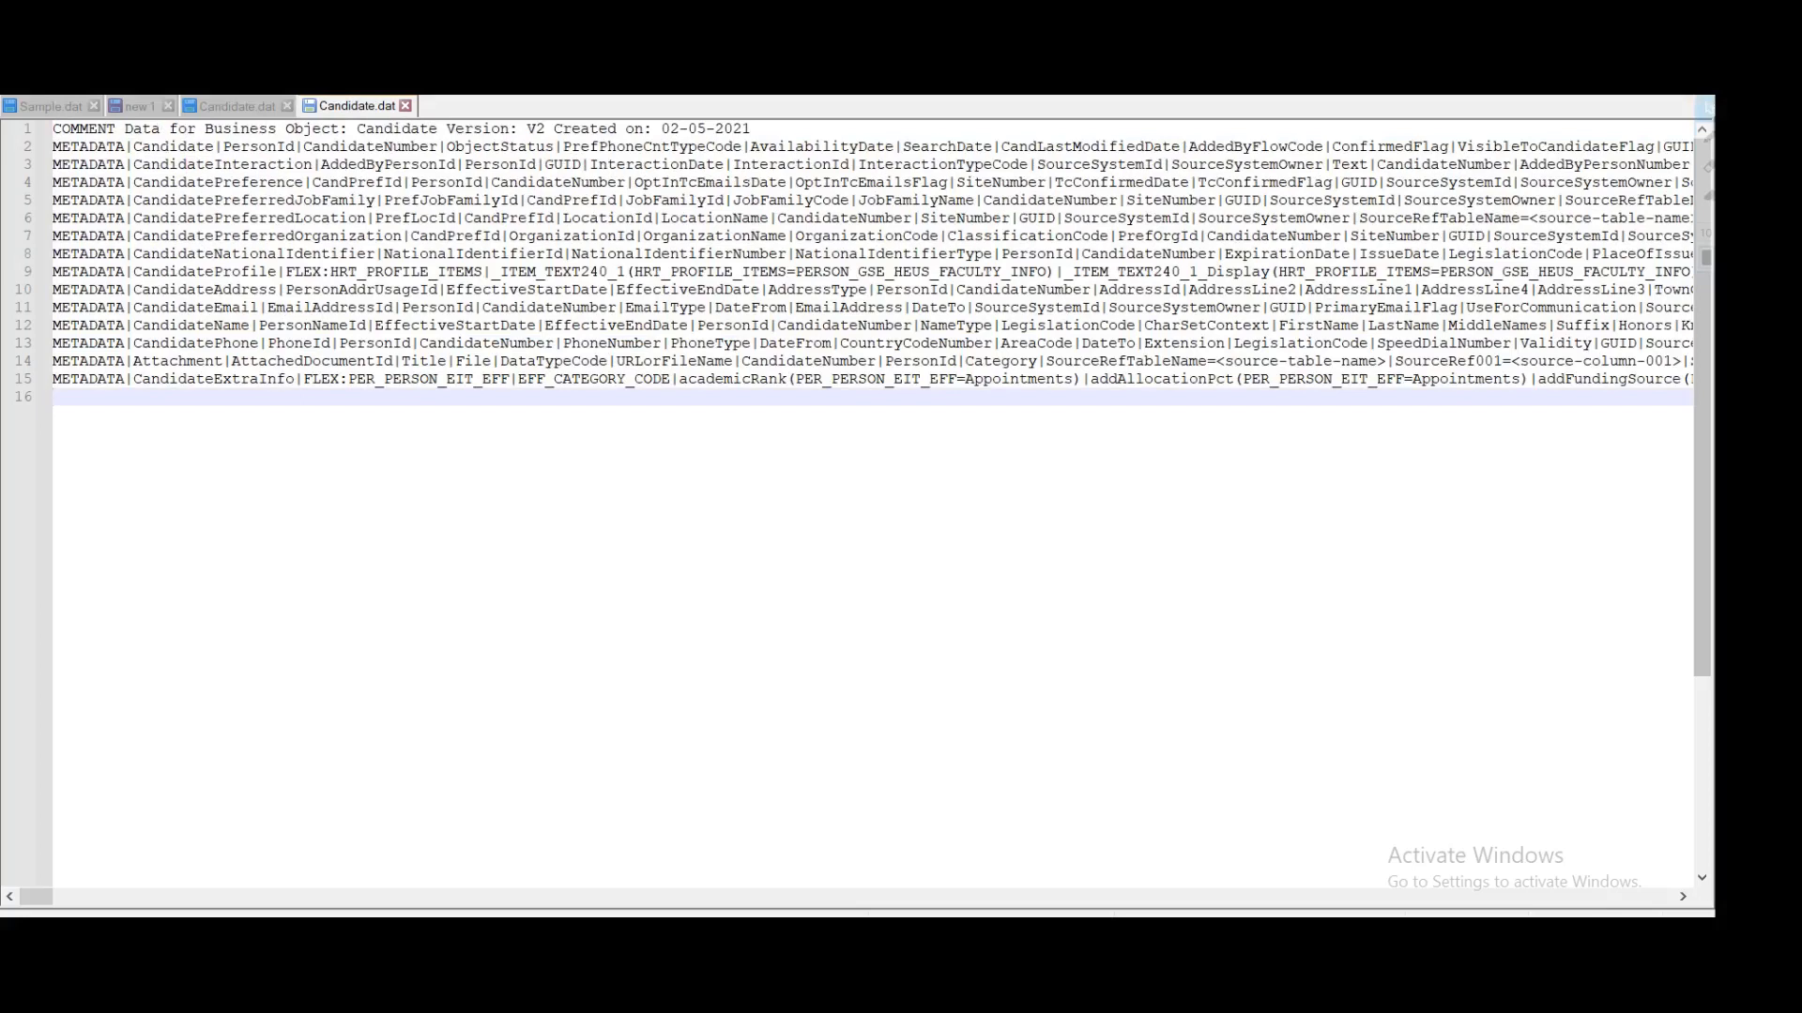
{"action": "double_click", "coordinate": [171, 147]}
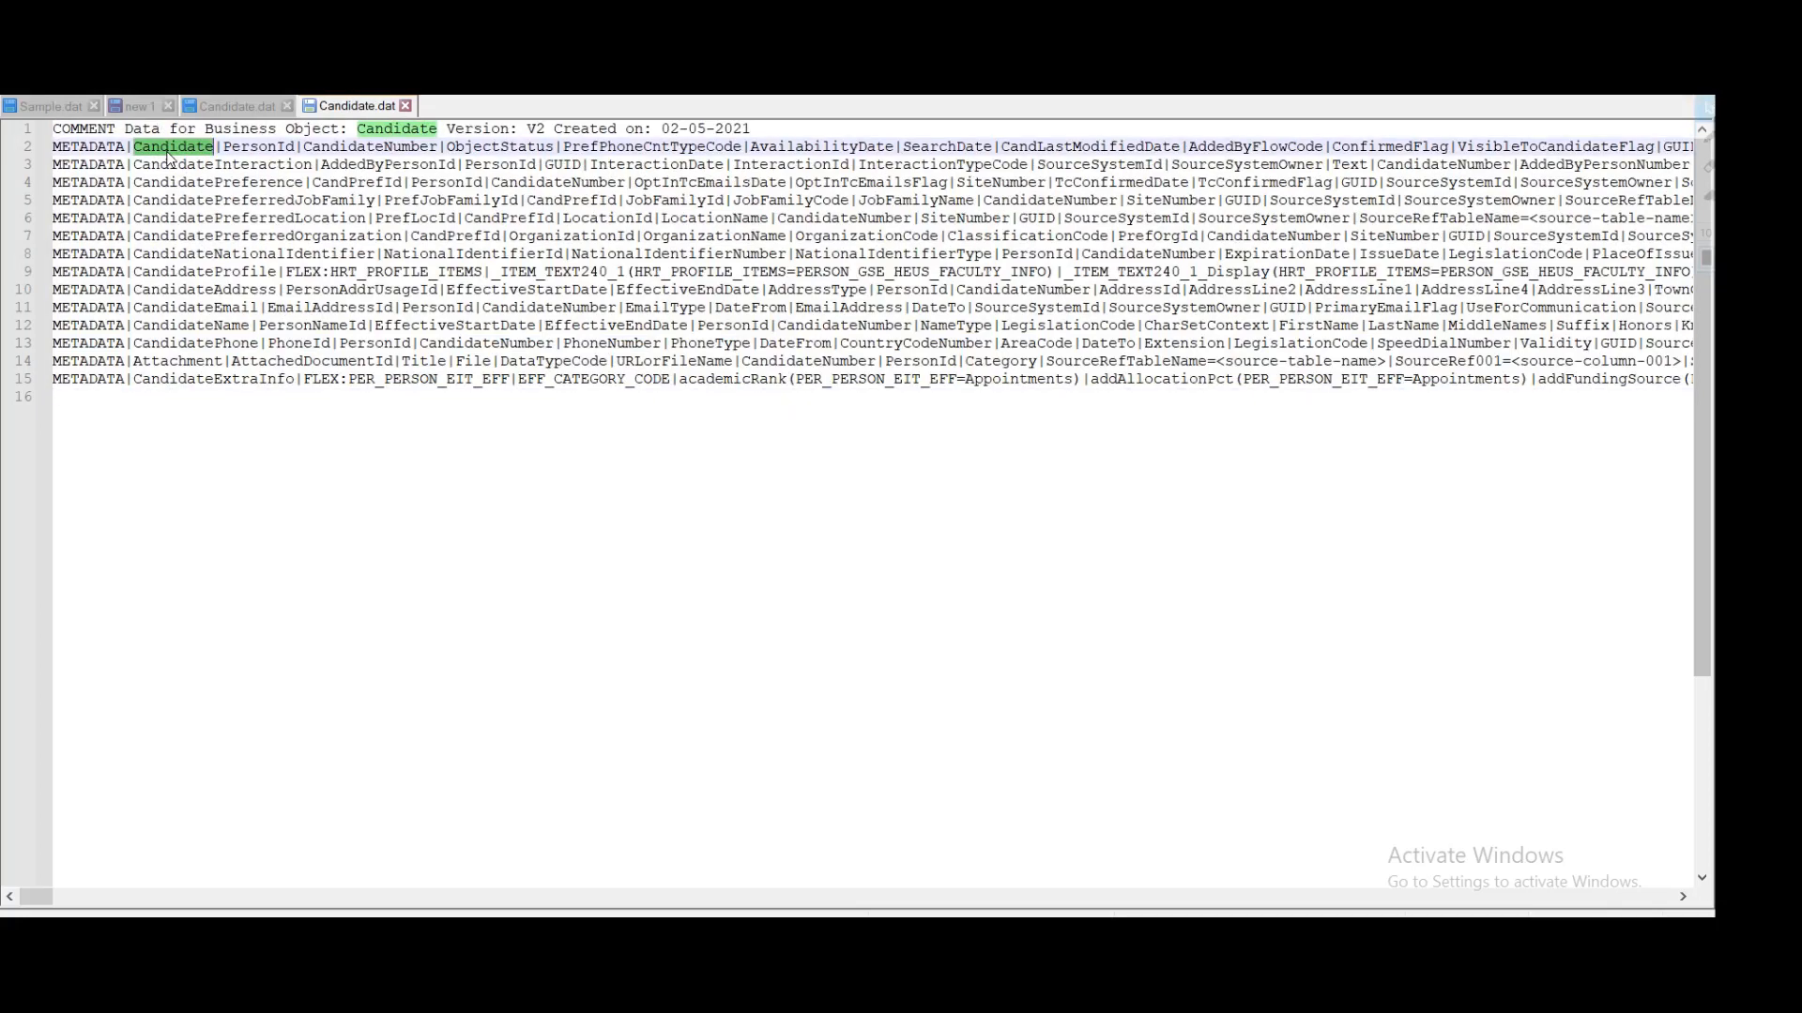
{"action": "double_click", "coordinate": [164, 166]}
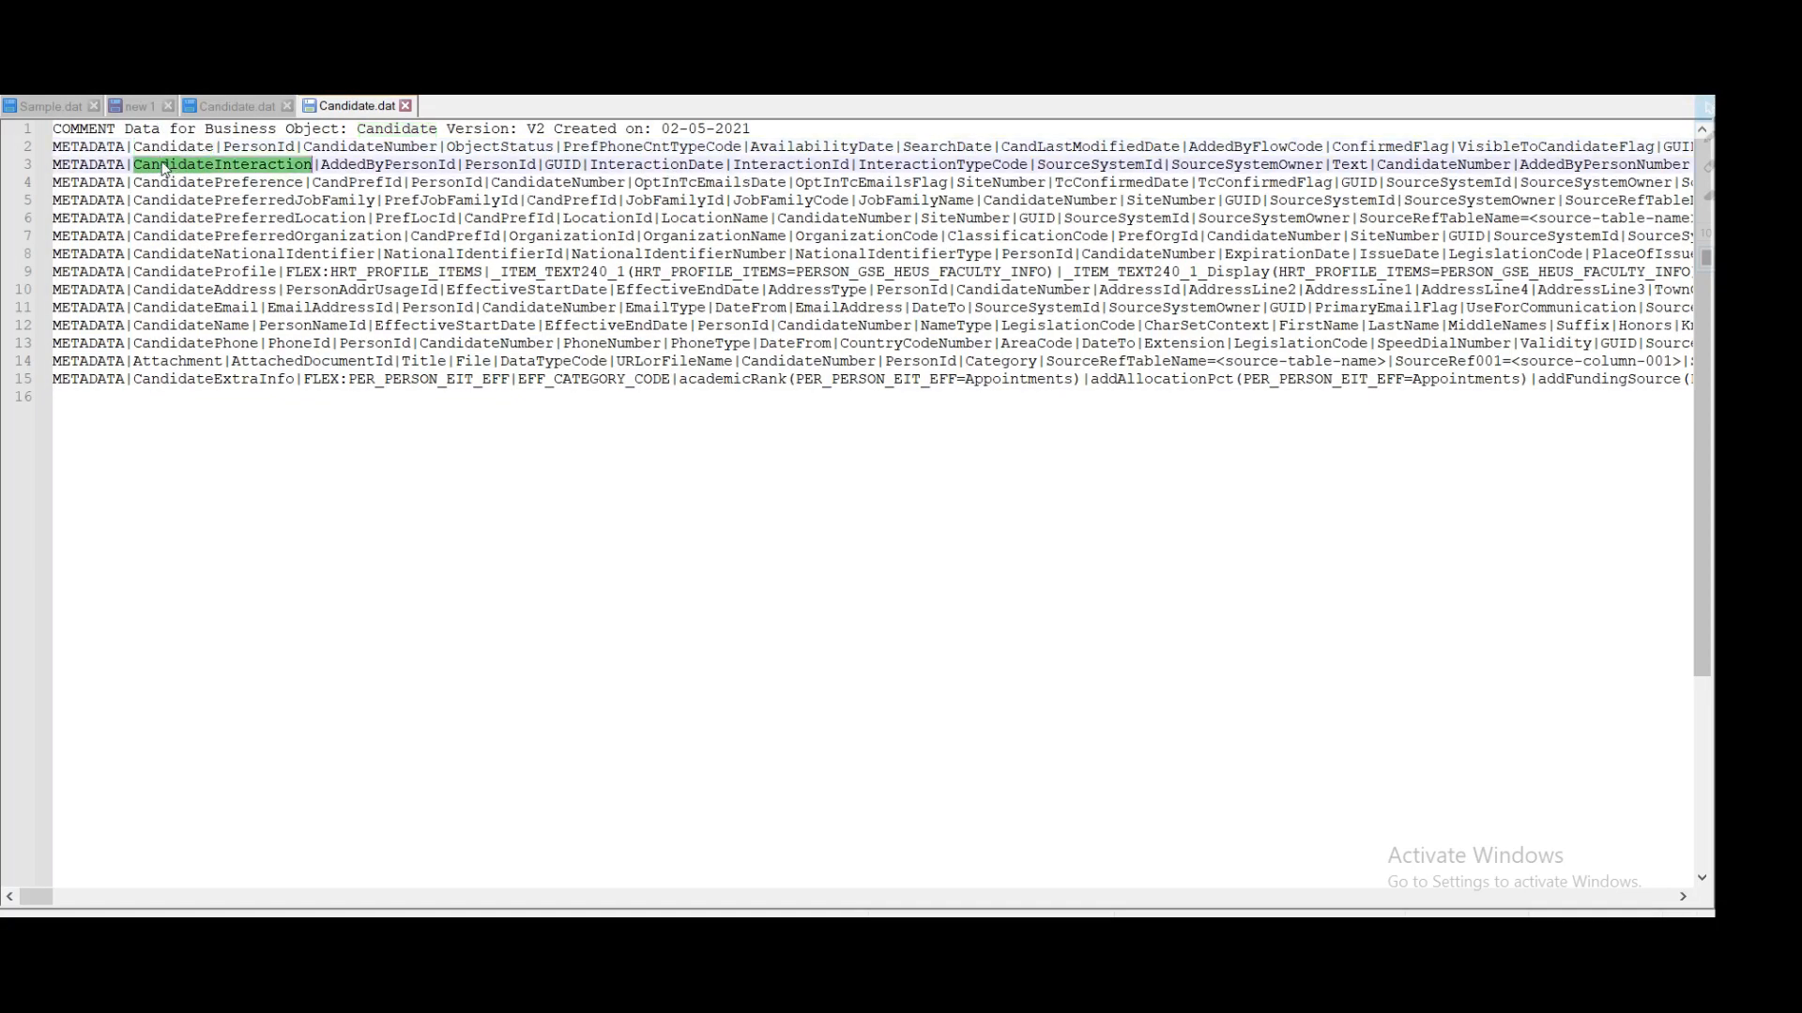
{"action": "left_click_drag", "start_coordinate": [144, 166], "coordinate": [307, 166]}
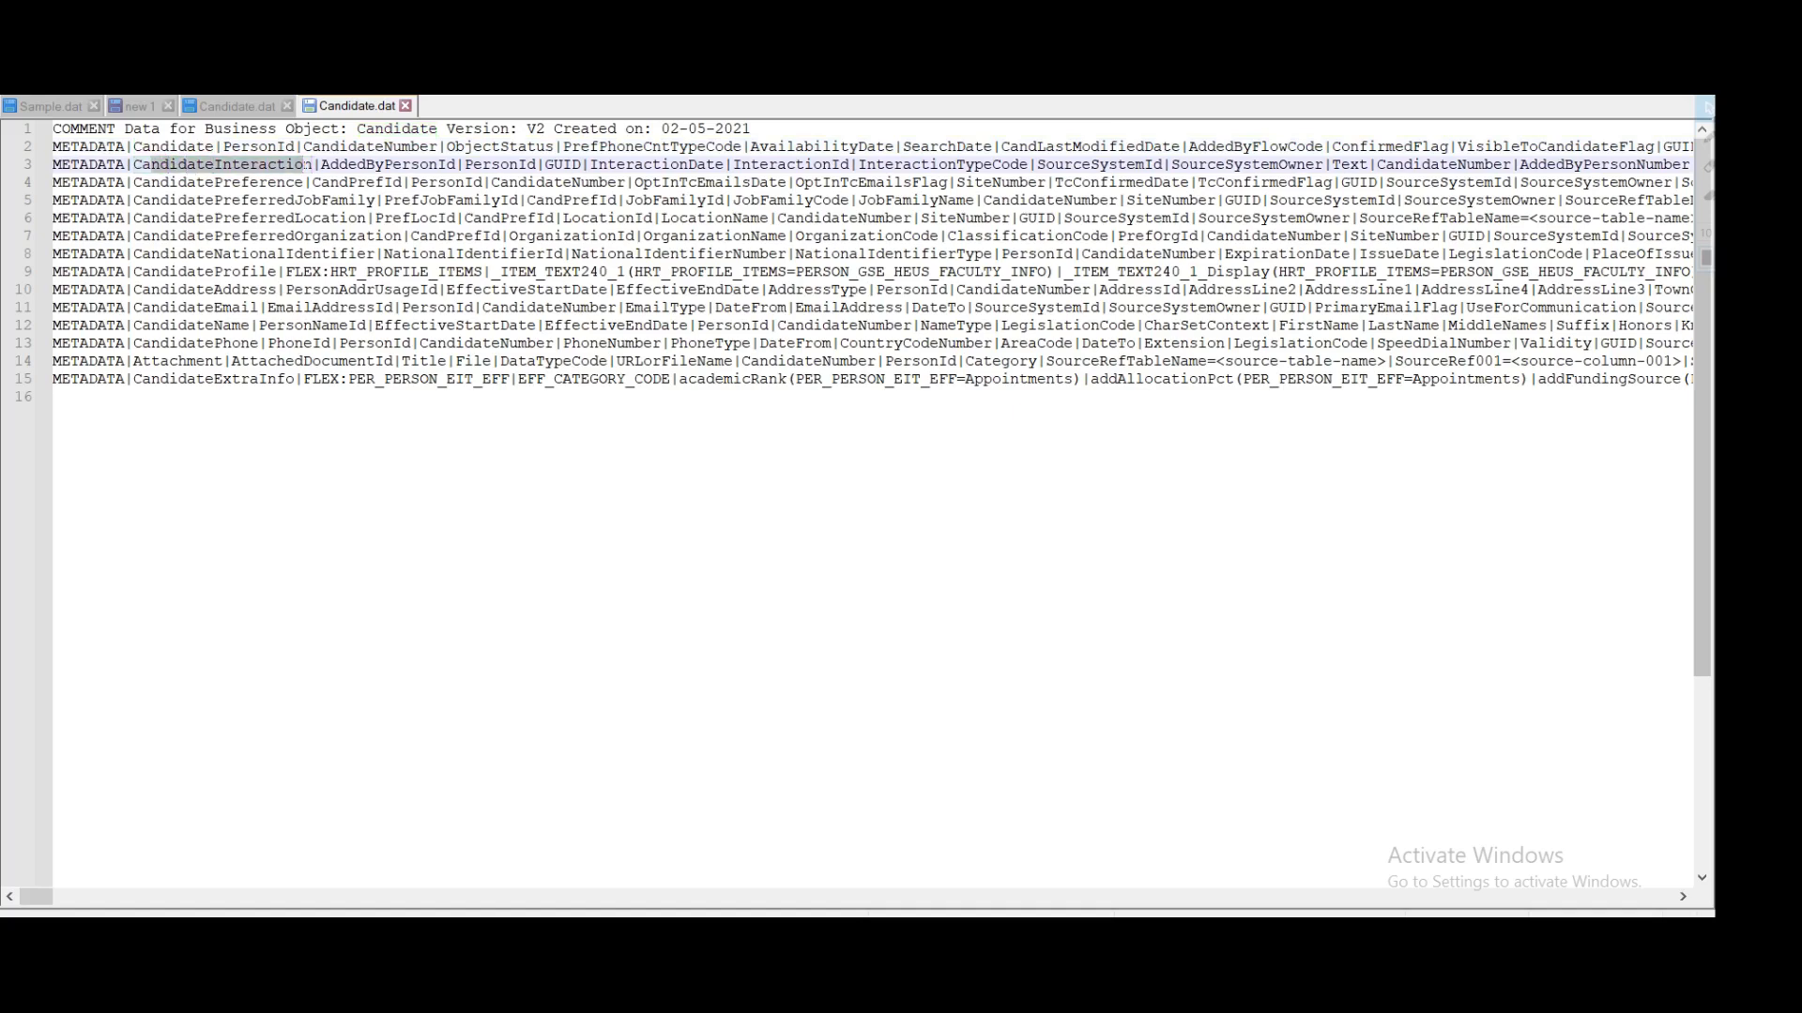
{"action": "double_click", "coordinate": [278, 168]}
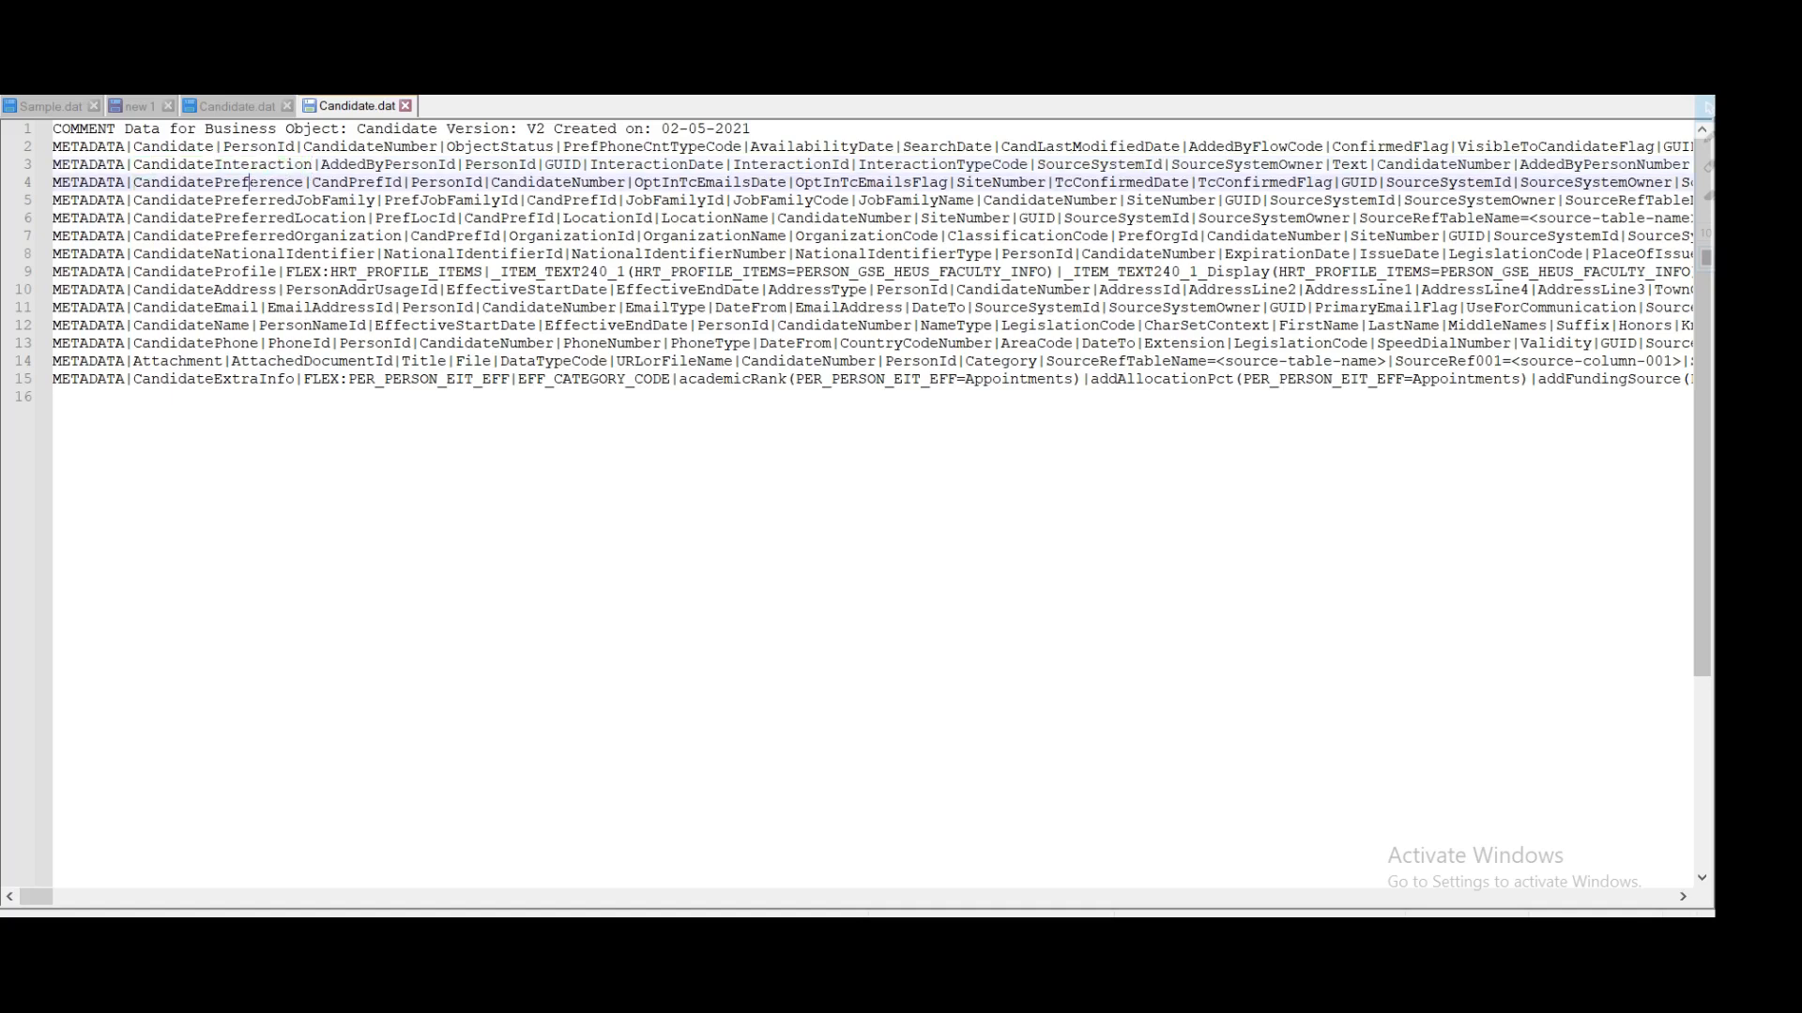
{"action": "double_click", "coordinate": [256, 188]}
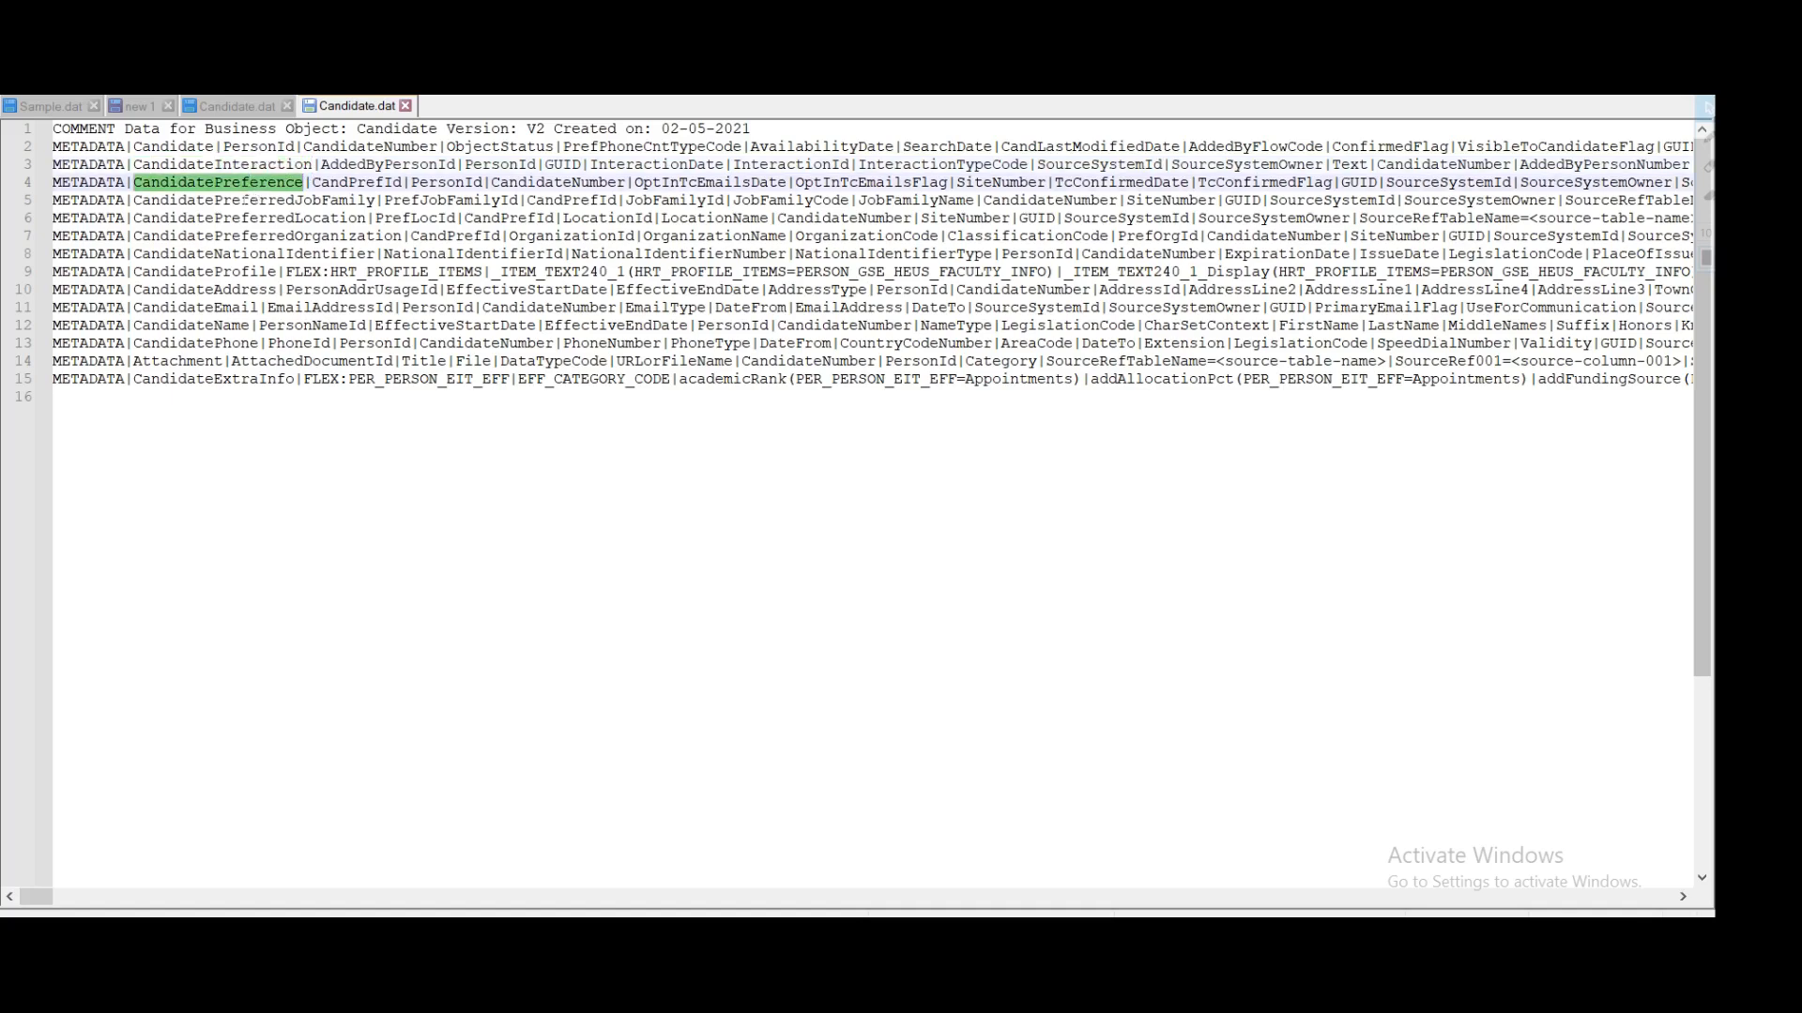
{"action": "double_click", "coordinate": [247, 202]}
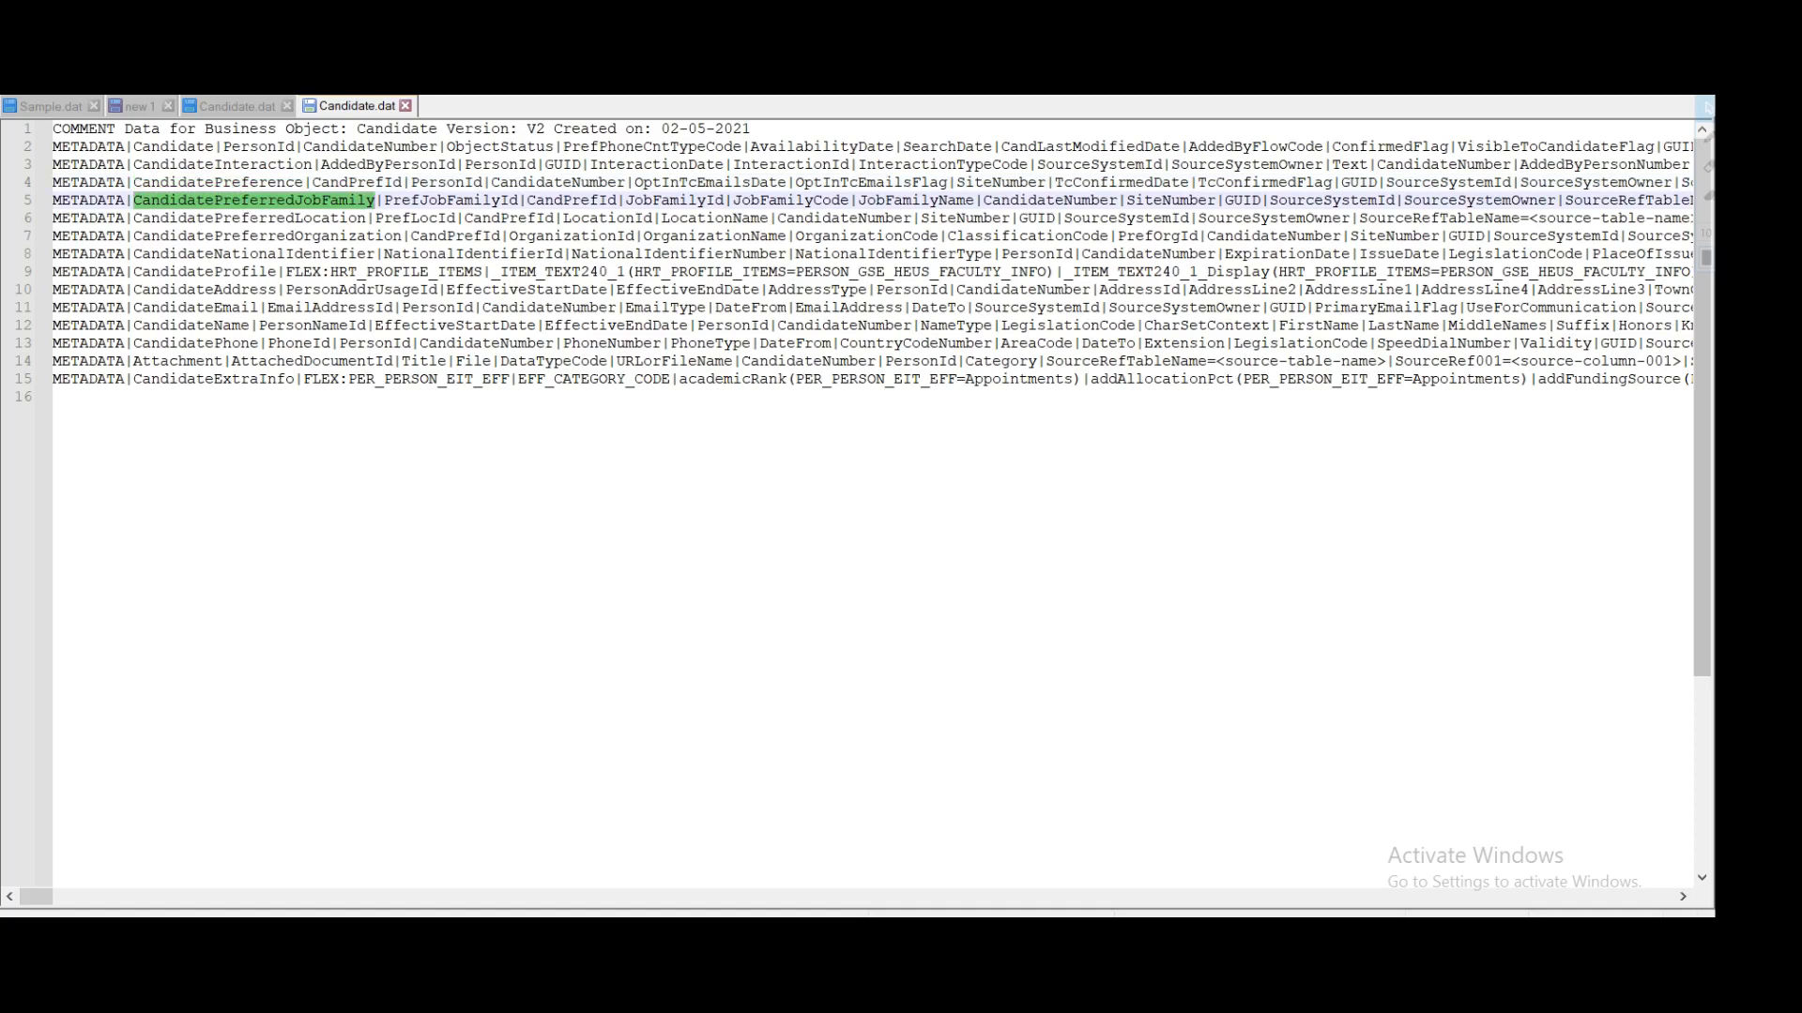
{"action": "double_click", "coordinate": [246, 217]}
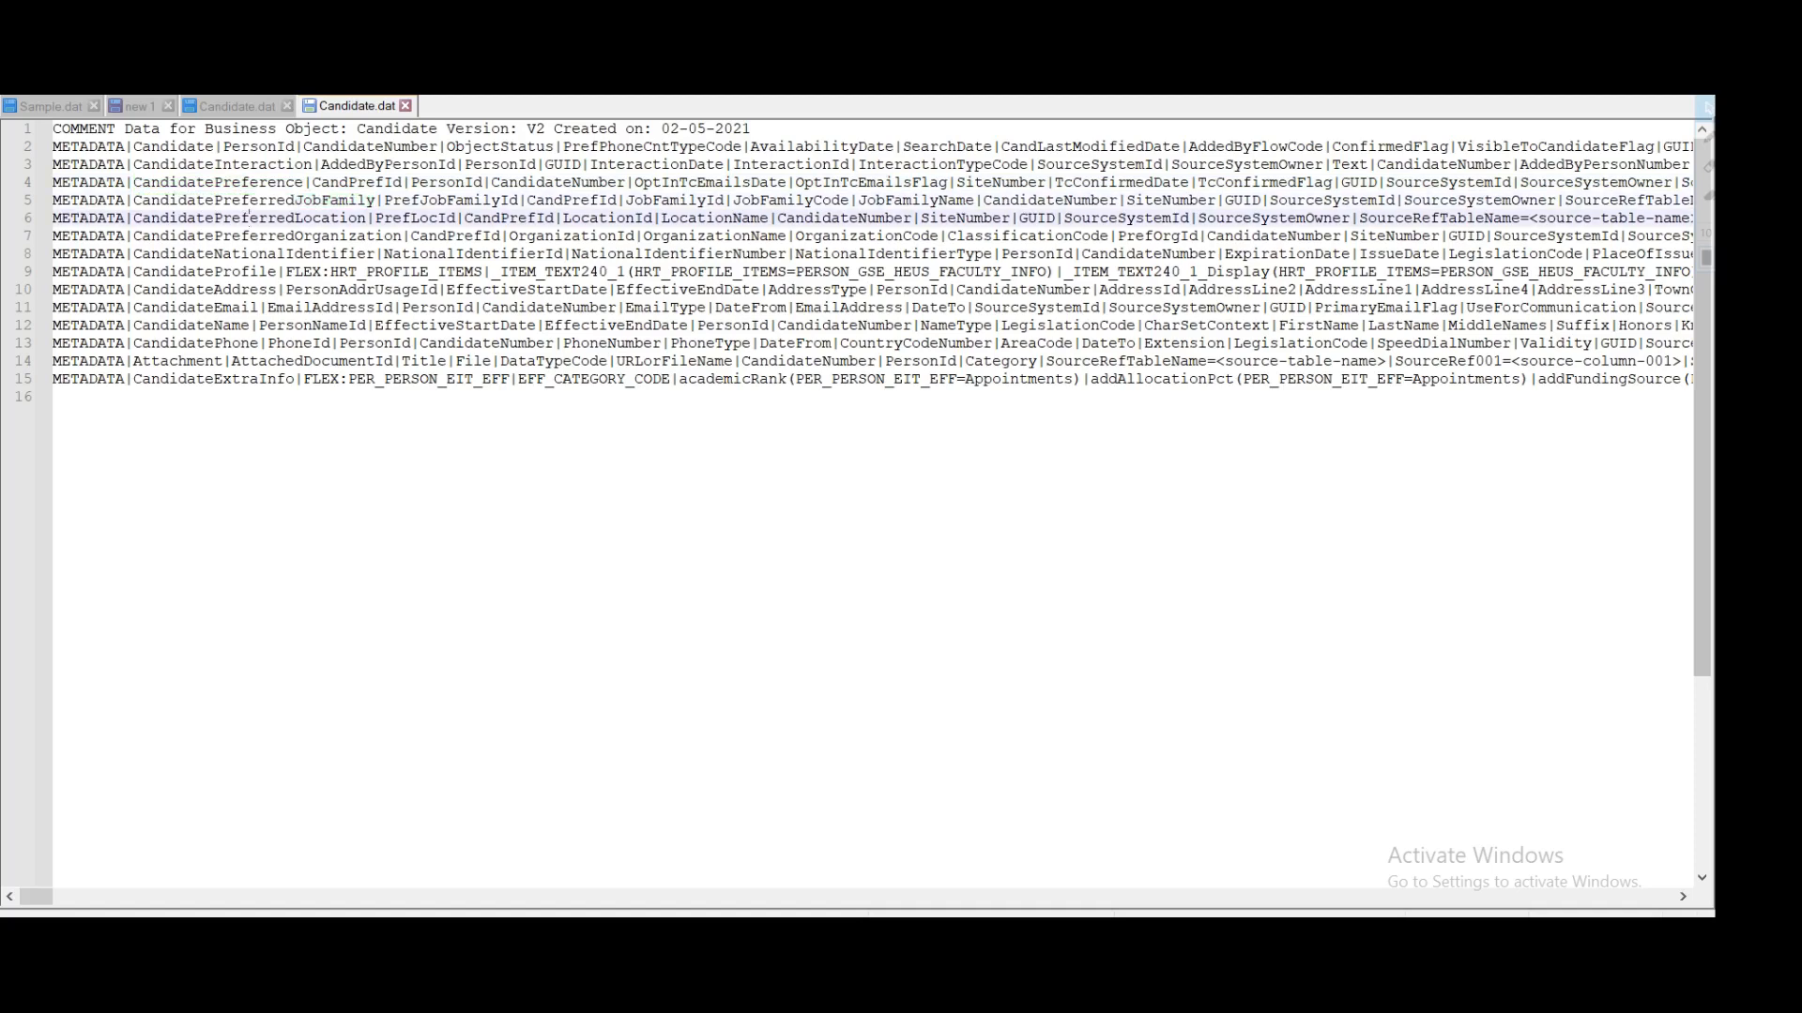
{"action": "double_click", "coordinate": [248, 236]}
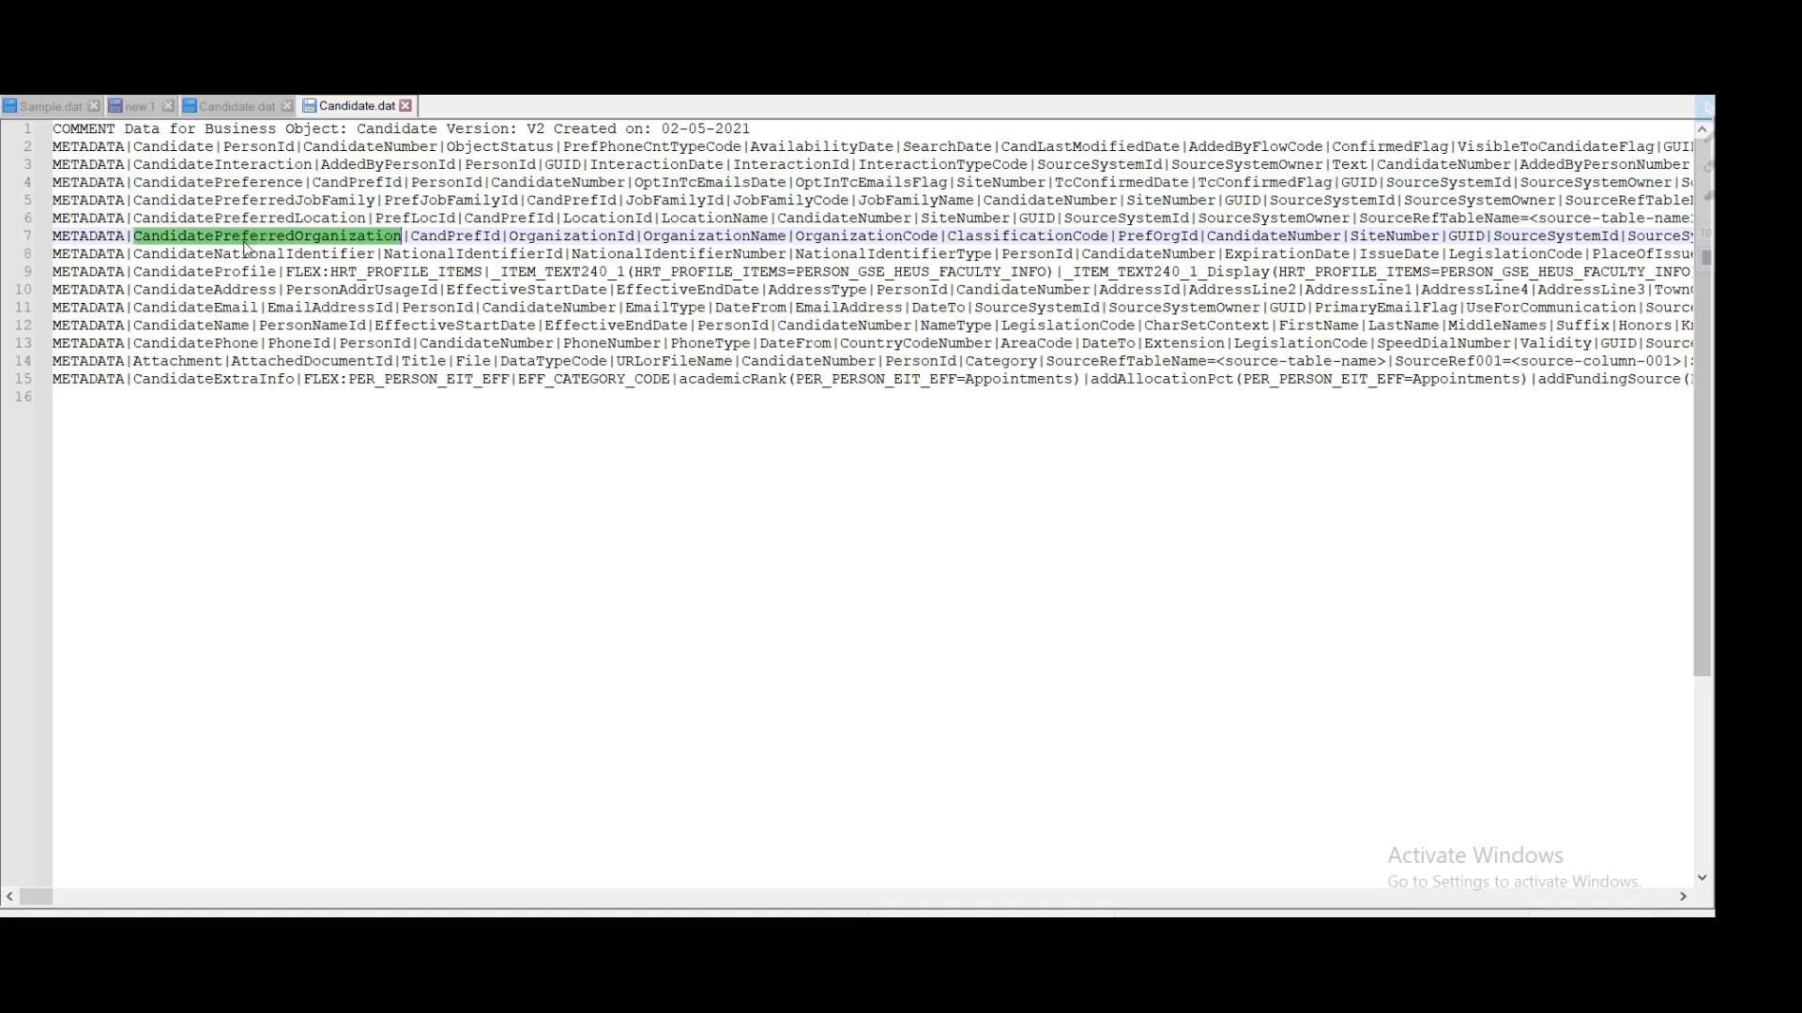
{"action": "left_click_drag", "start_coordinate": [169, 254], "coordinate": [347, 255]}
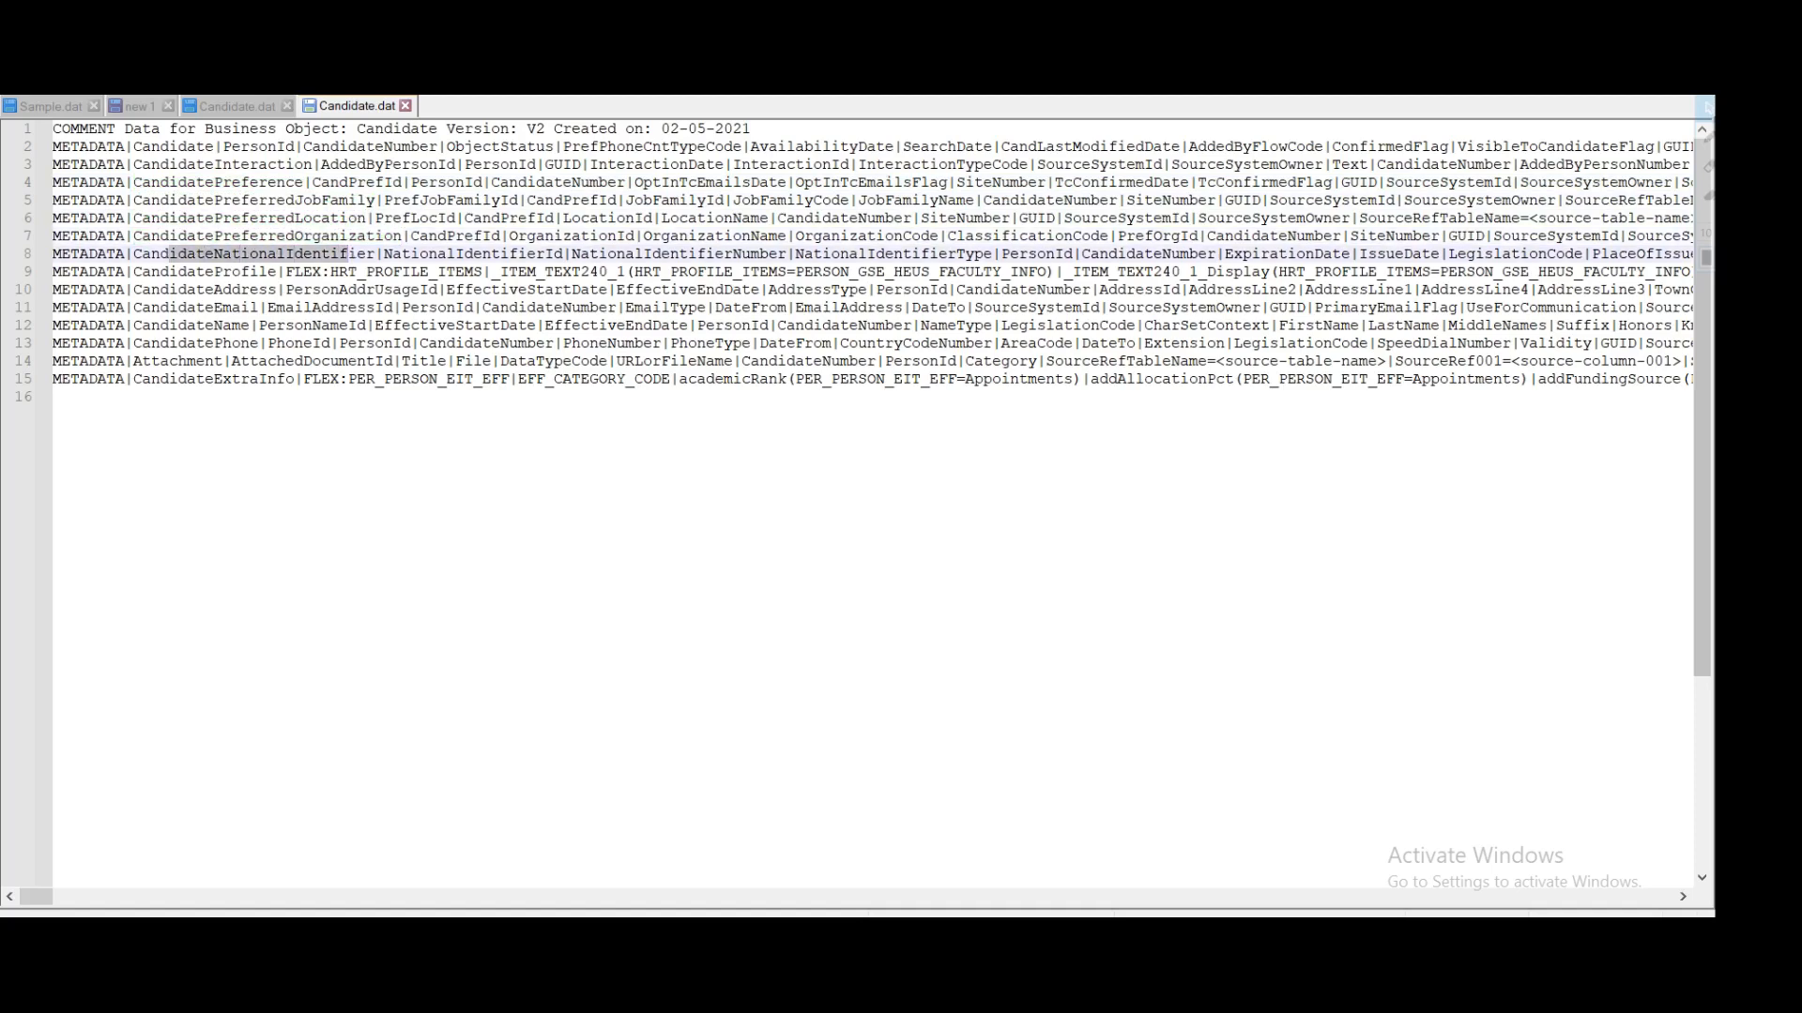
Step: Review the remaining object names, CandidateProfile through CandidateExtraInfo, and select metadata lines 3 to 15
{"action": "double_click", "coordinate": [222, 272]}
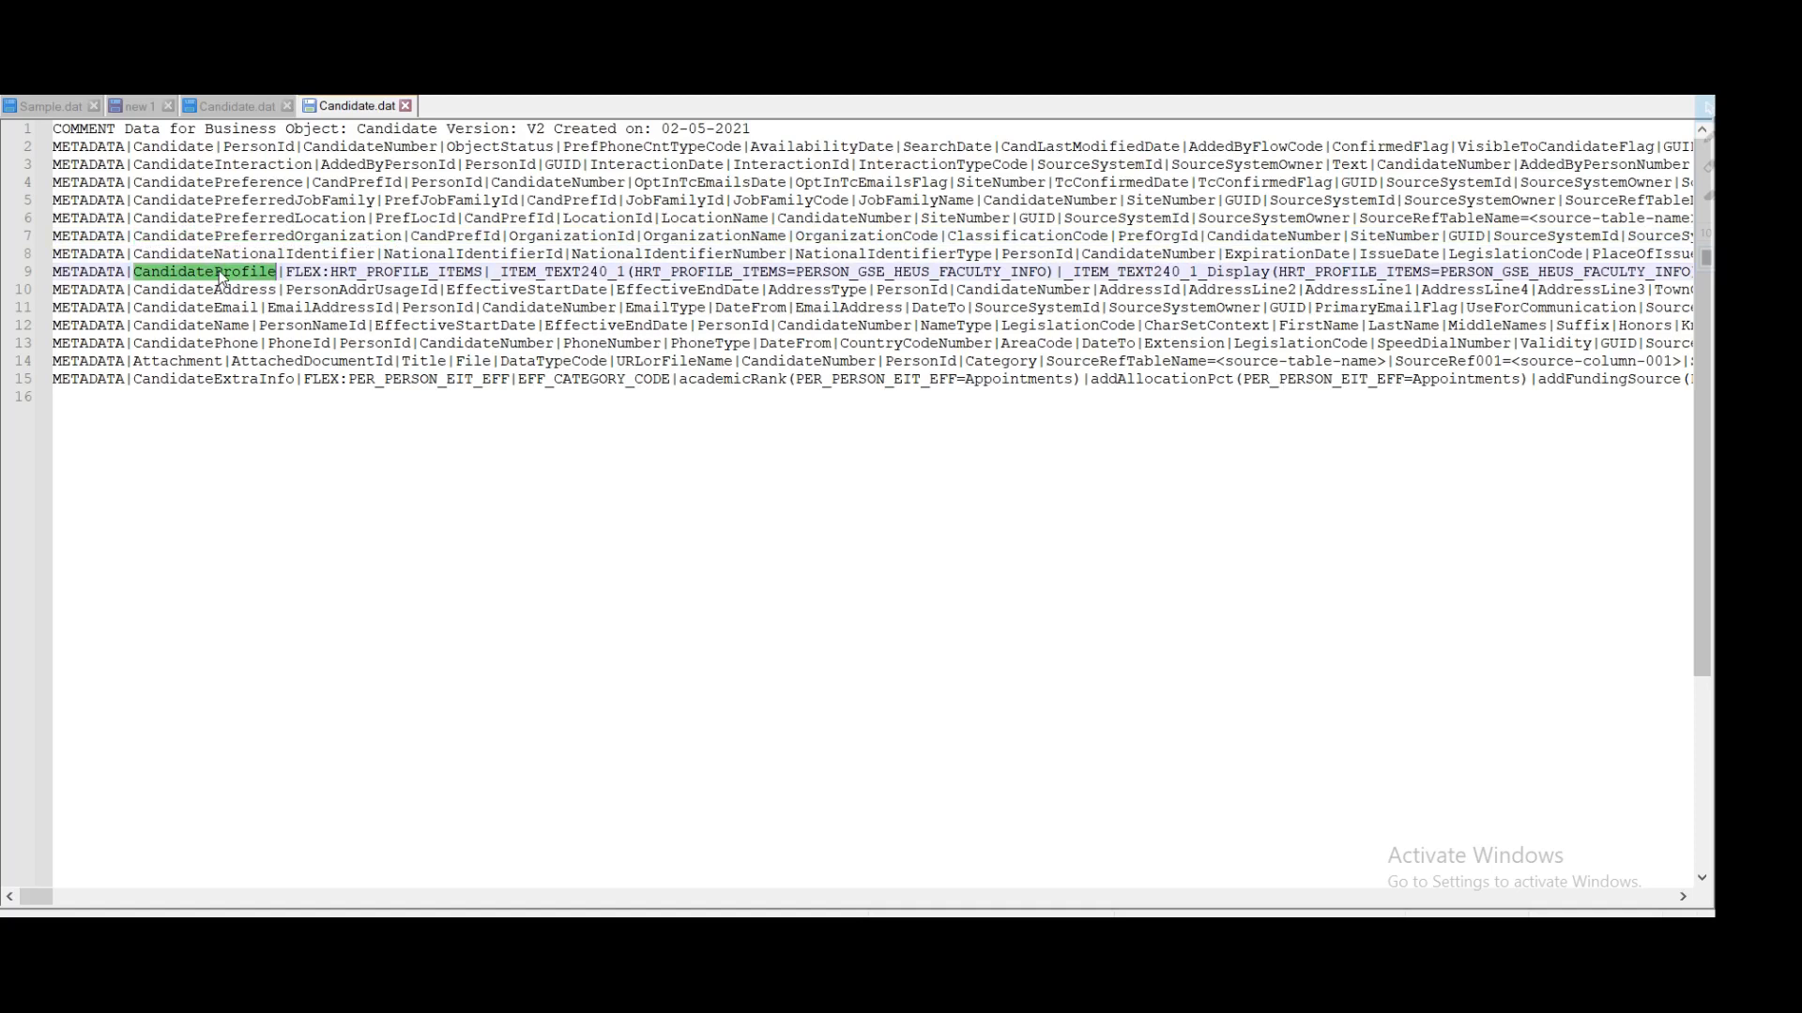
{"action": "double_click", "coordinate": [232, 291]}
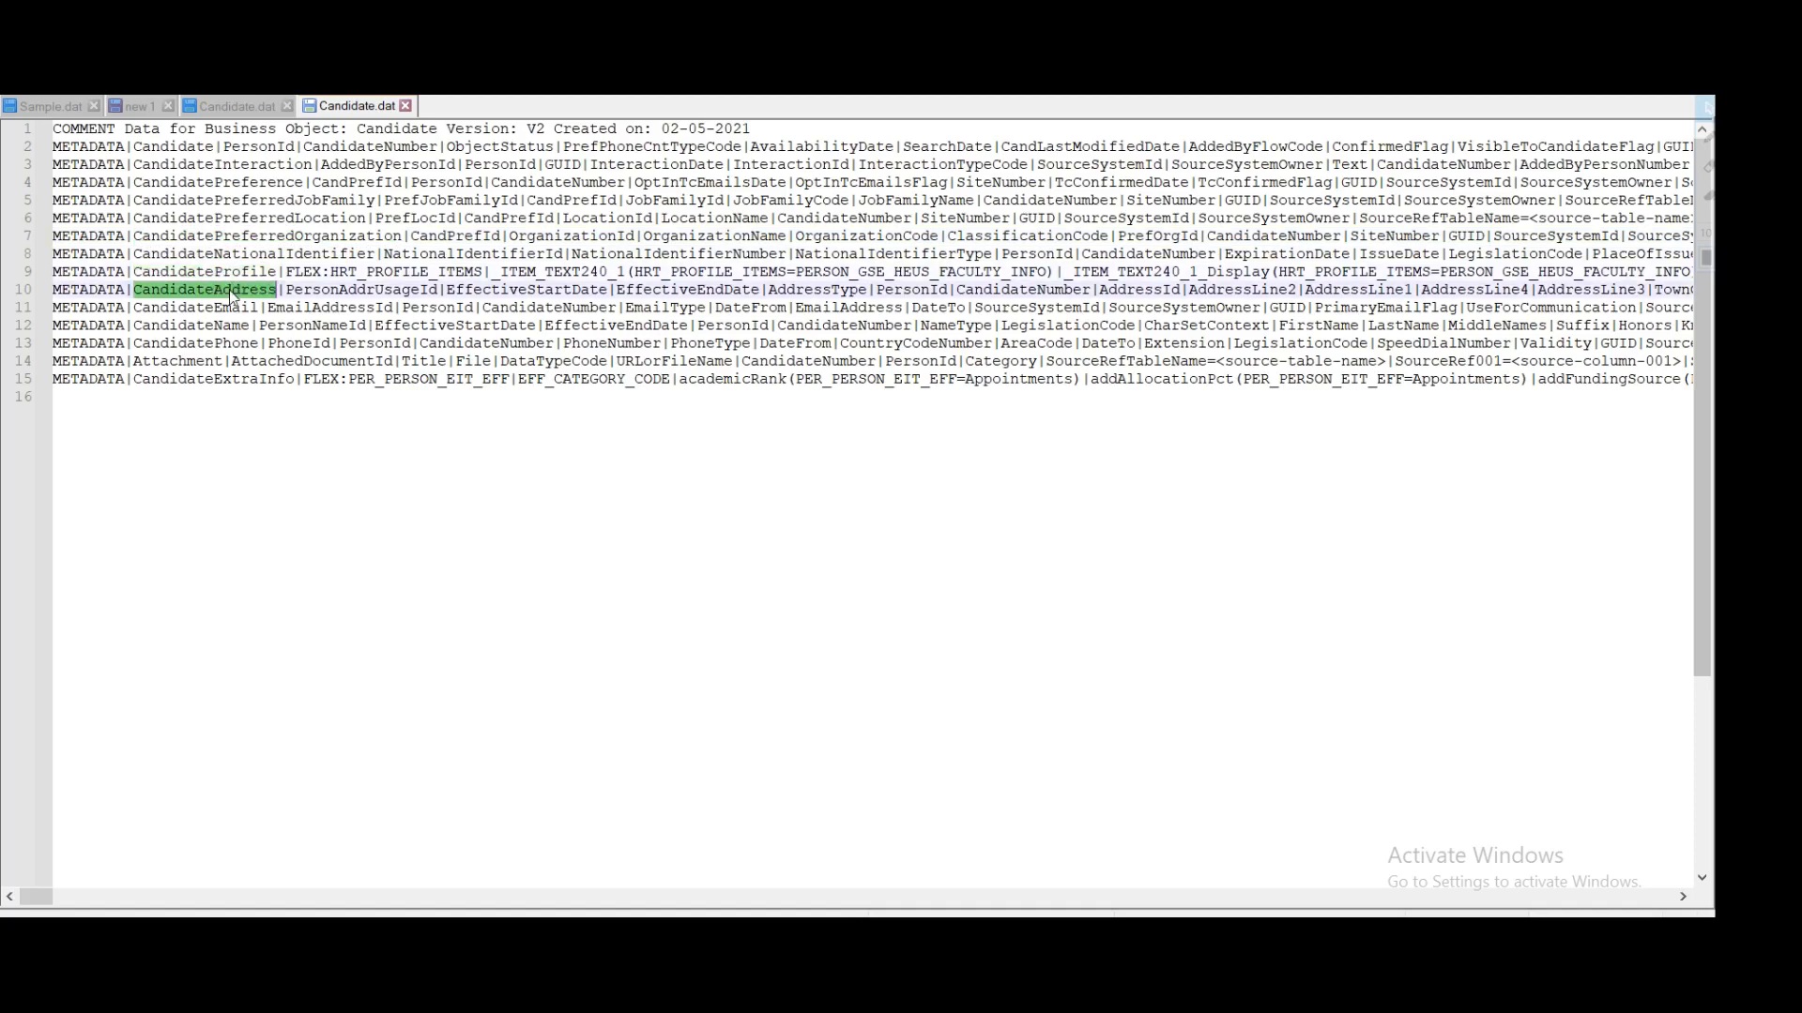
{"action": "double_click", "coordinate": [224, 308]}
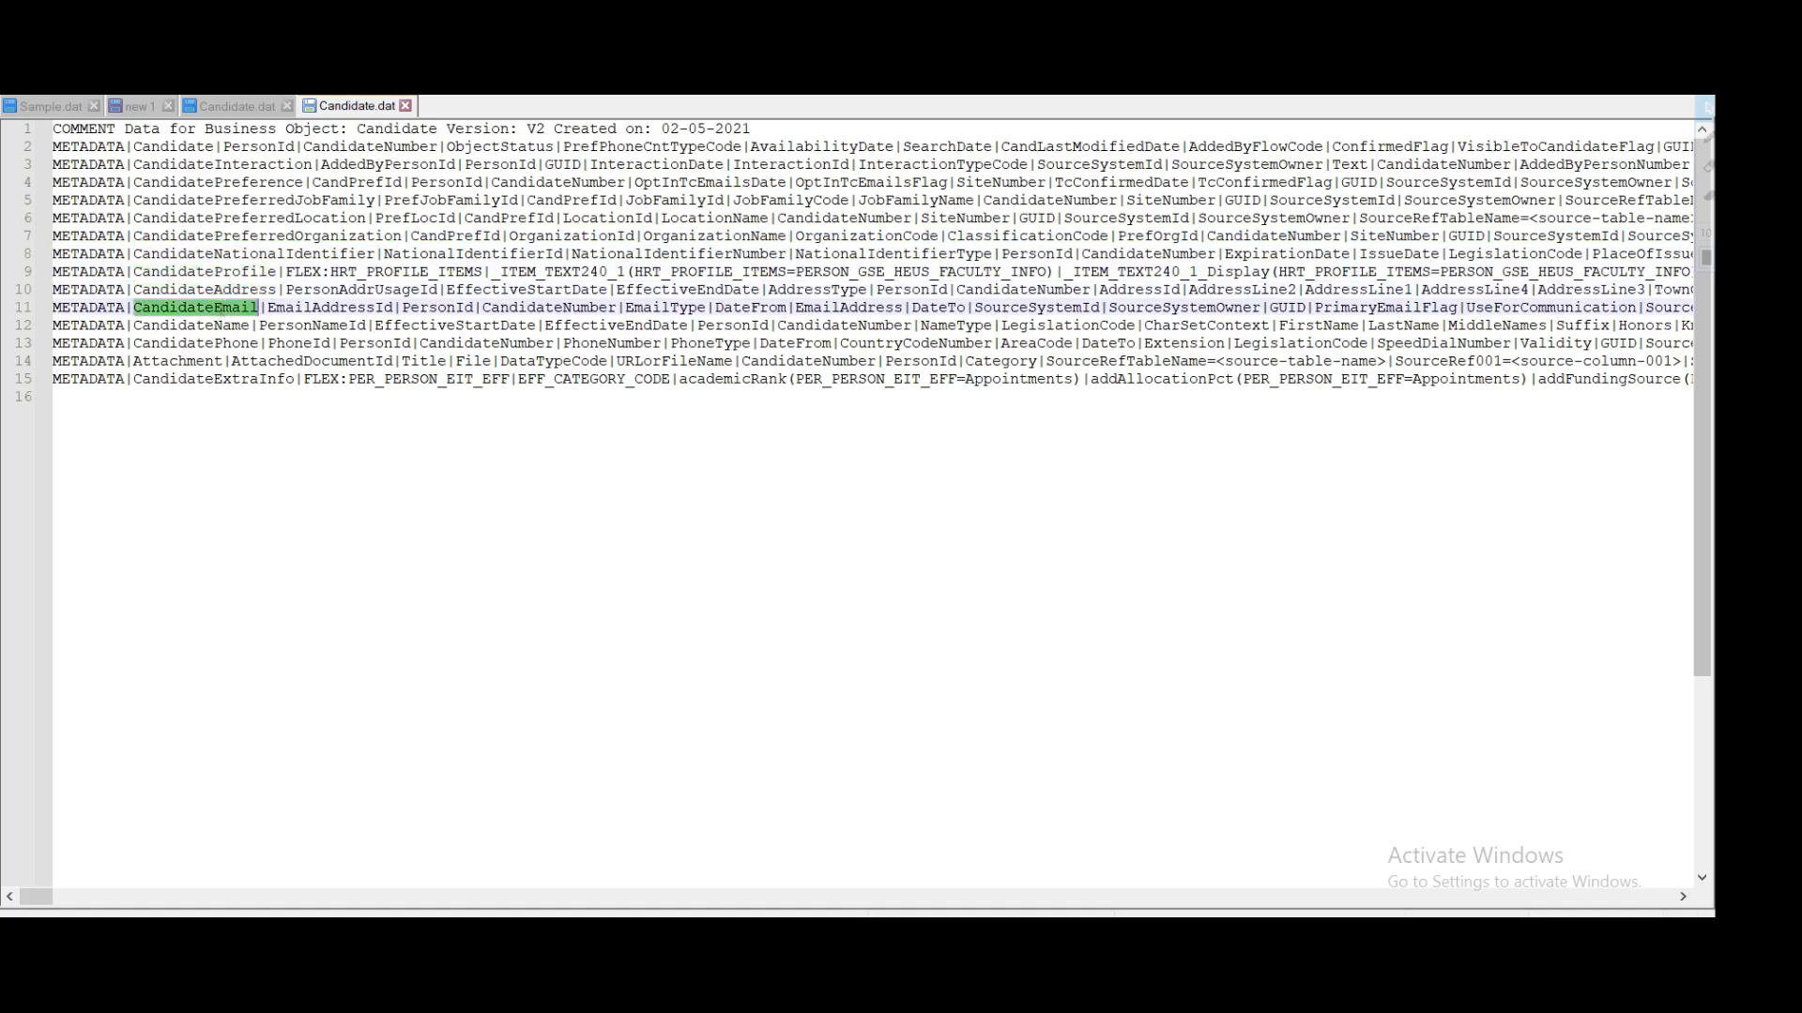
{"action": "double_click", "coordinate": [225, 326]}
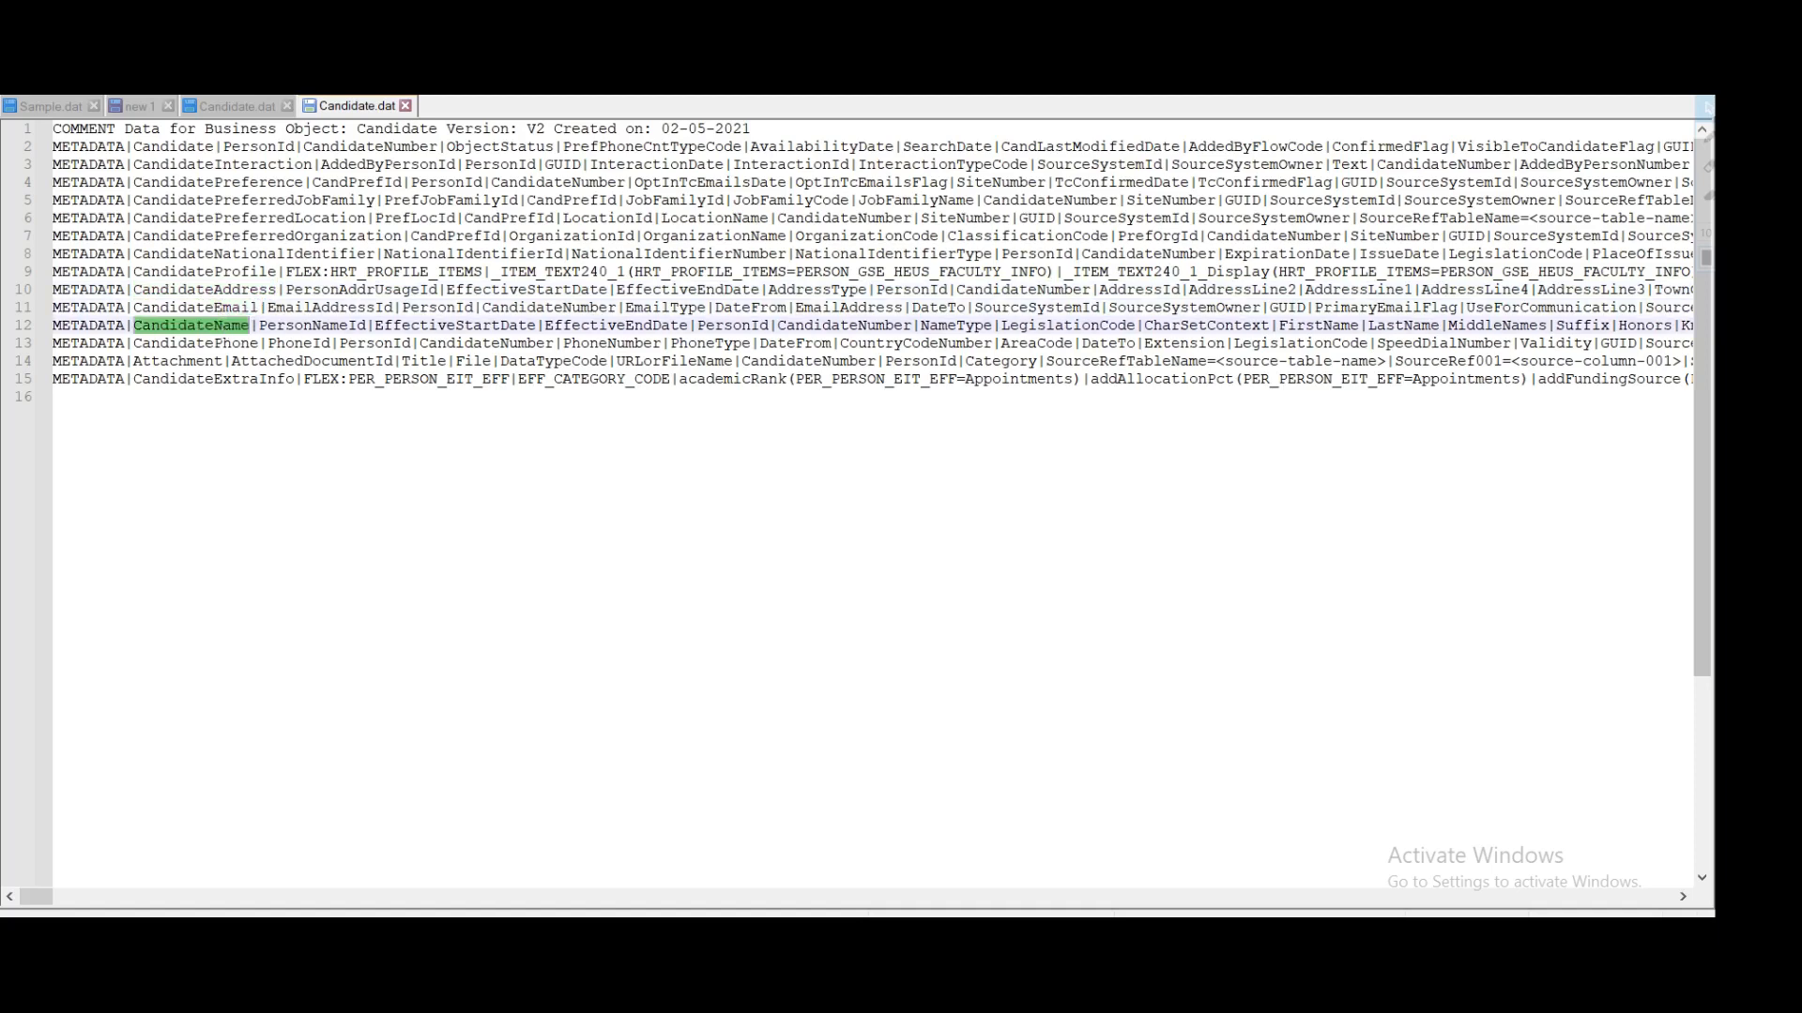
{"action": "double_click", "coordinate": [225, 344]}
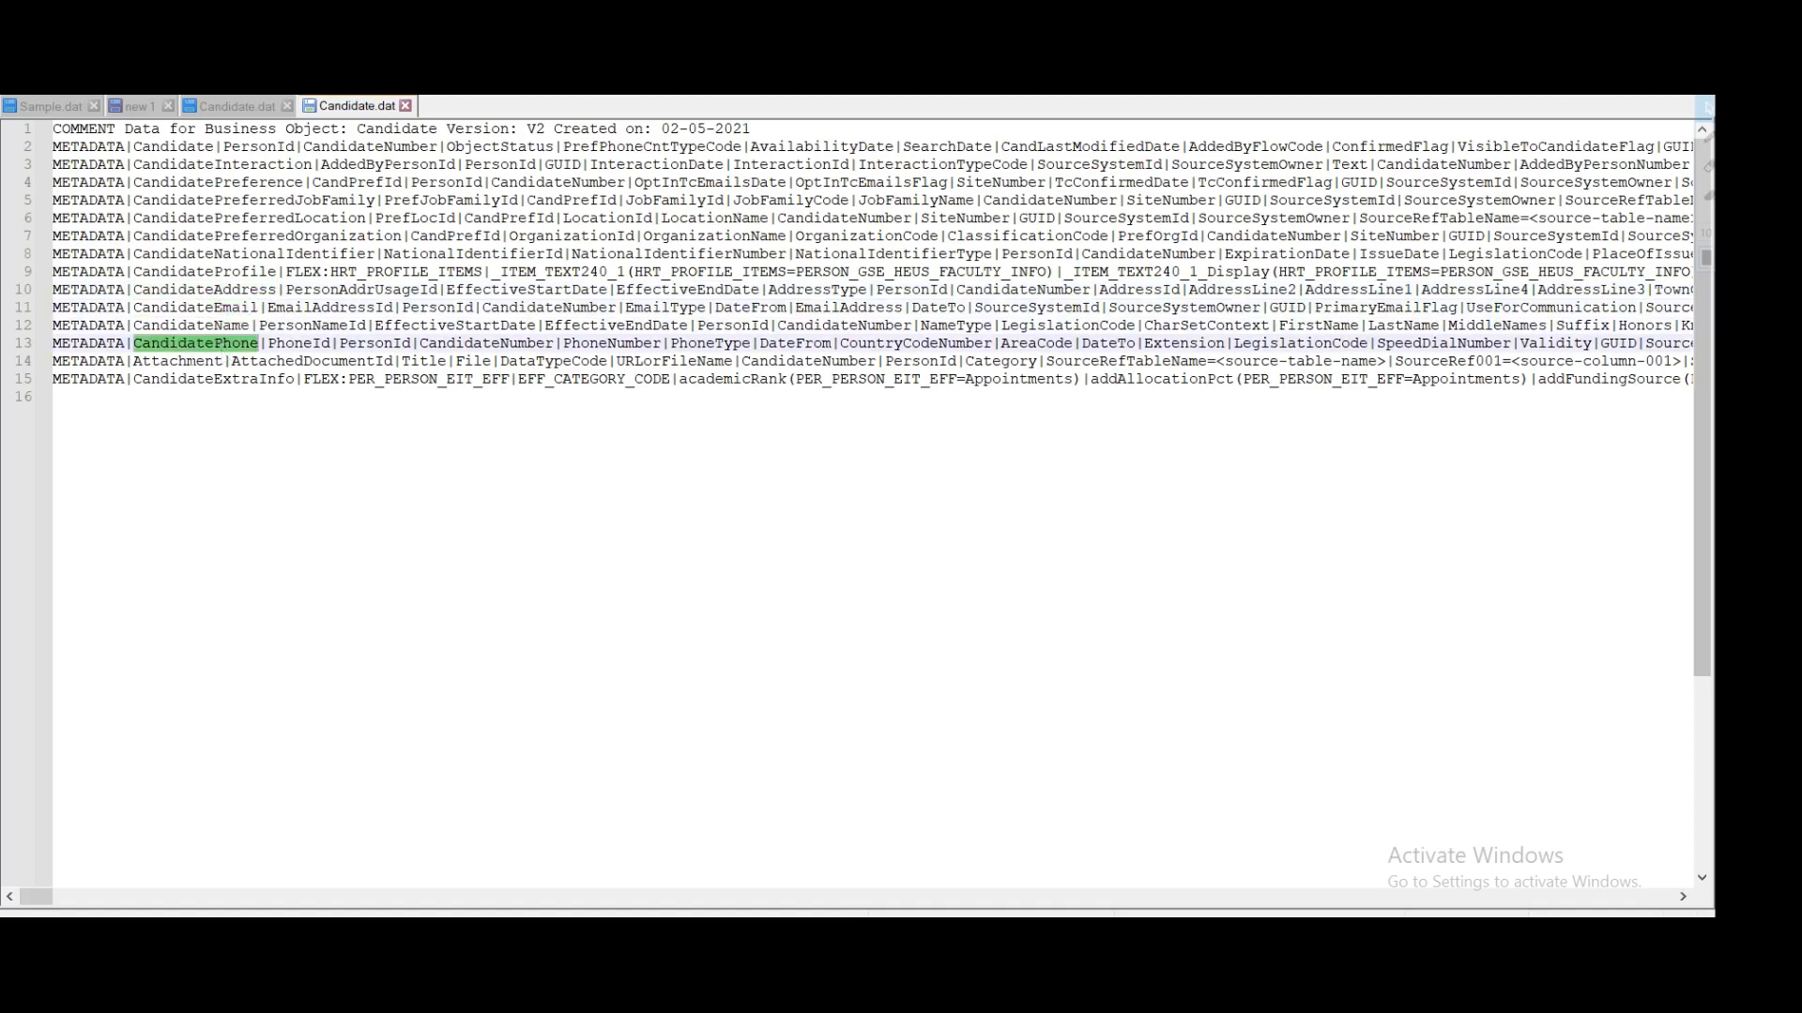
{"action": "double_click", "coordinate": [191, 364]}
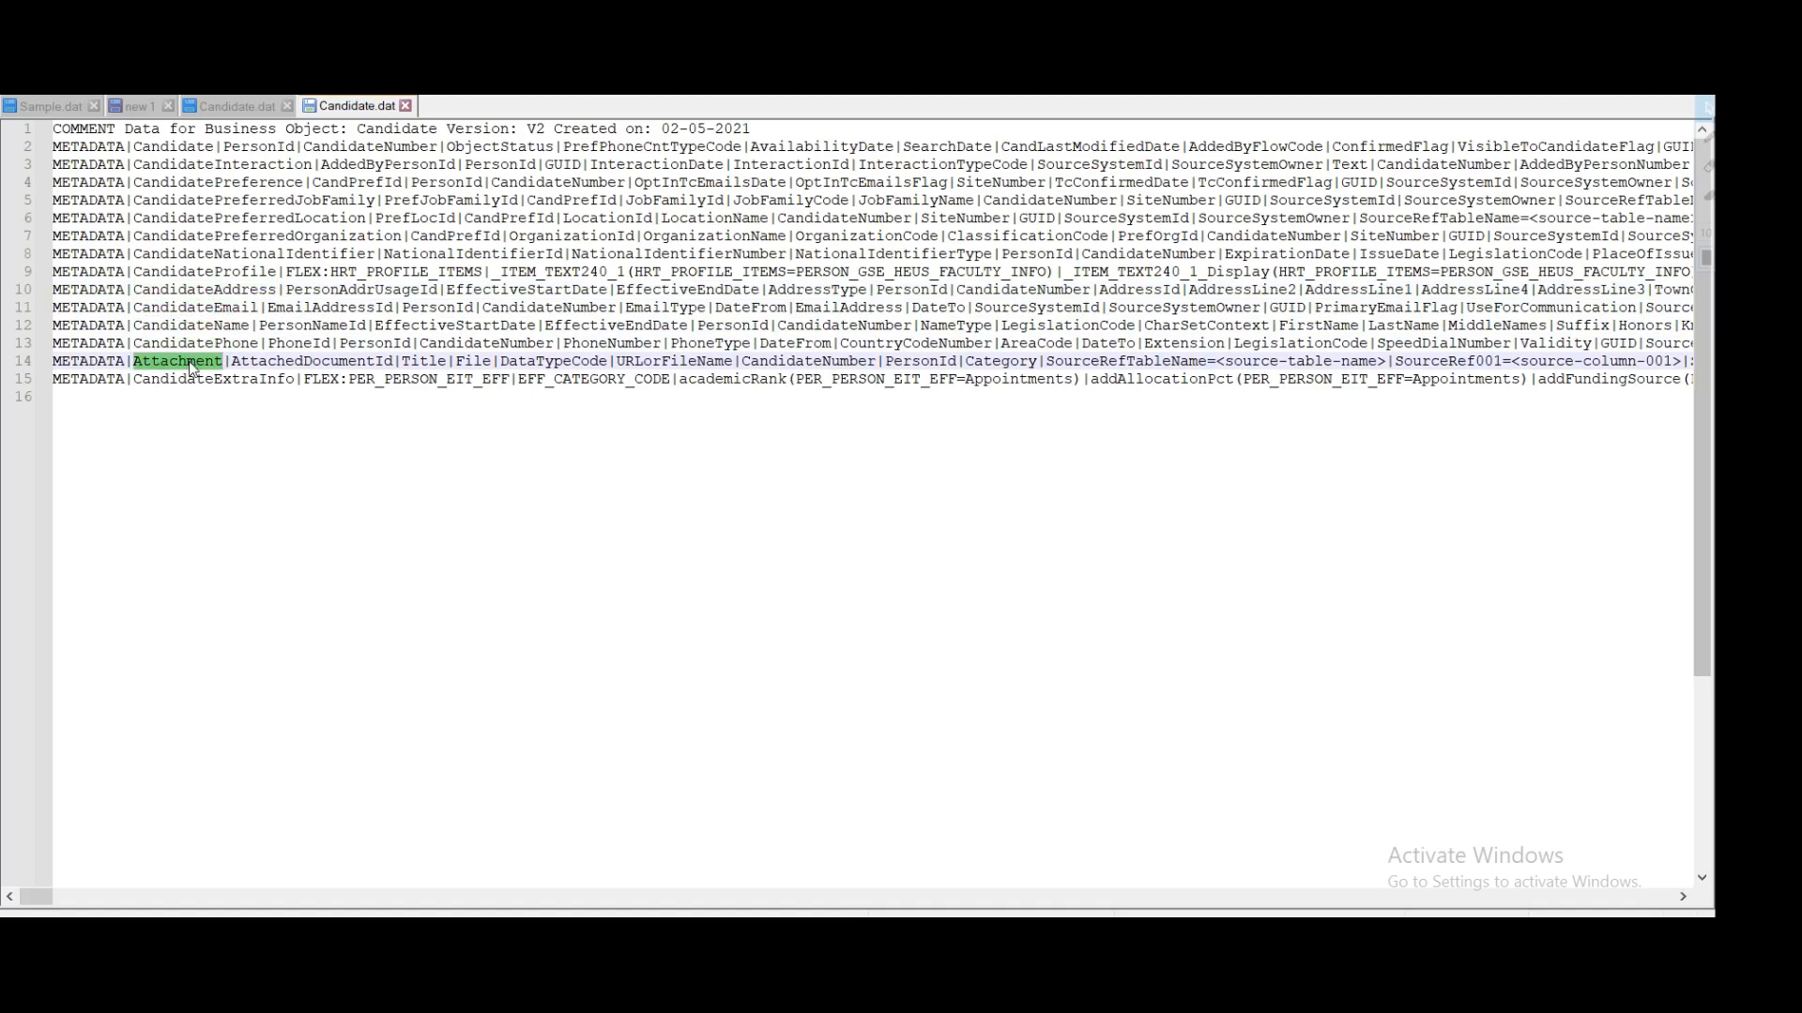
{"action": "double_click", "coordinate": [197, 381]}
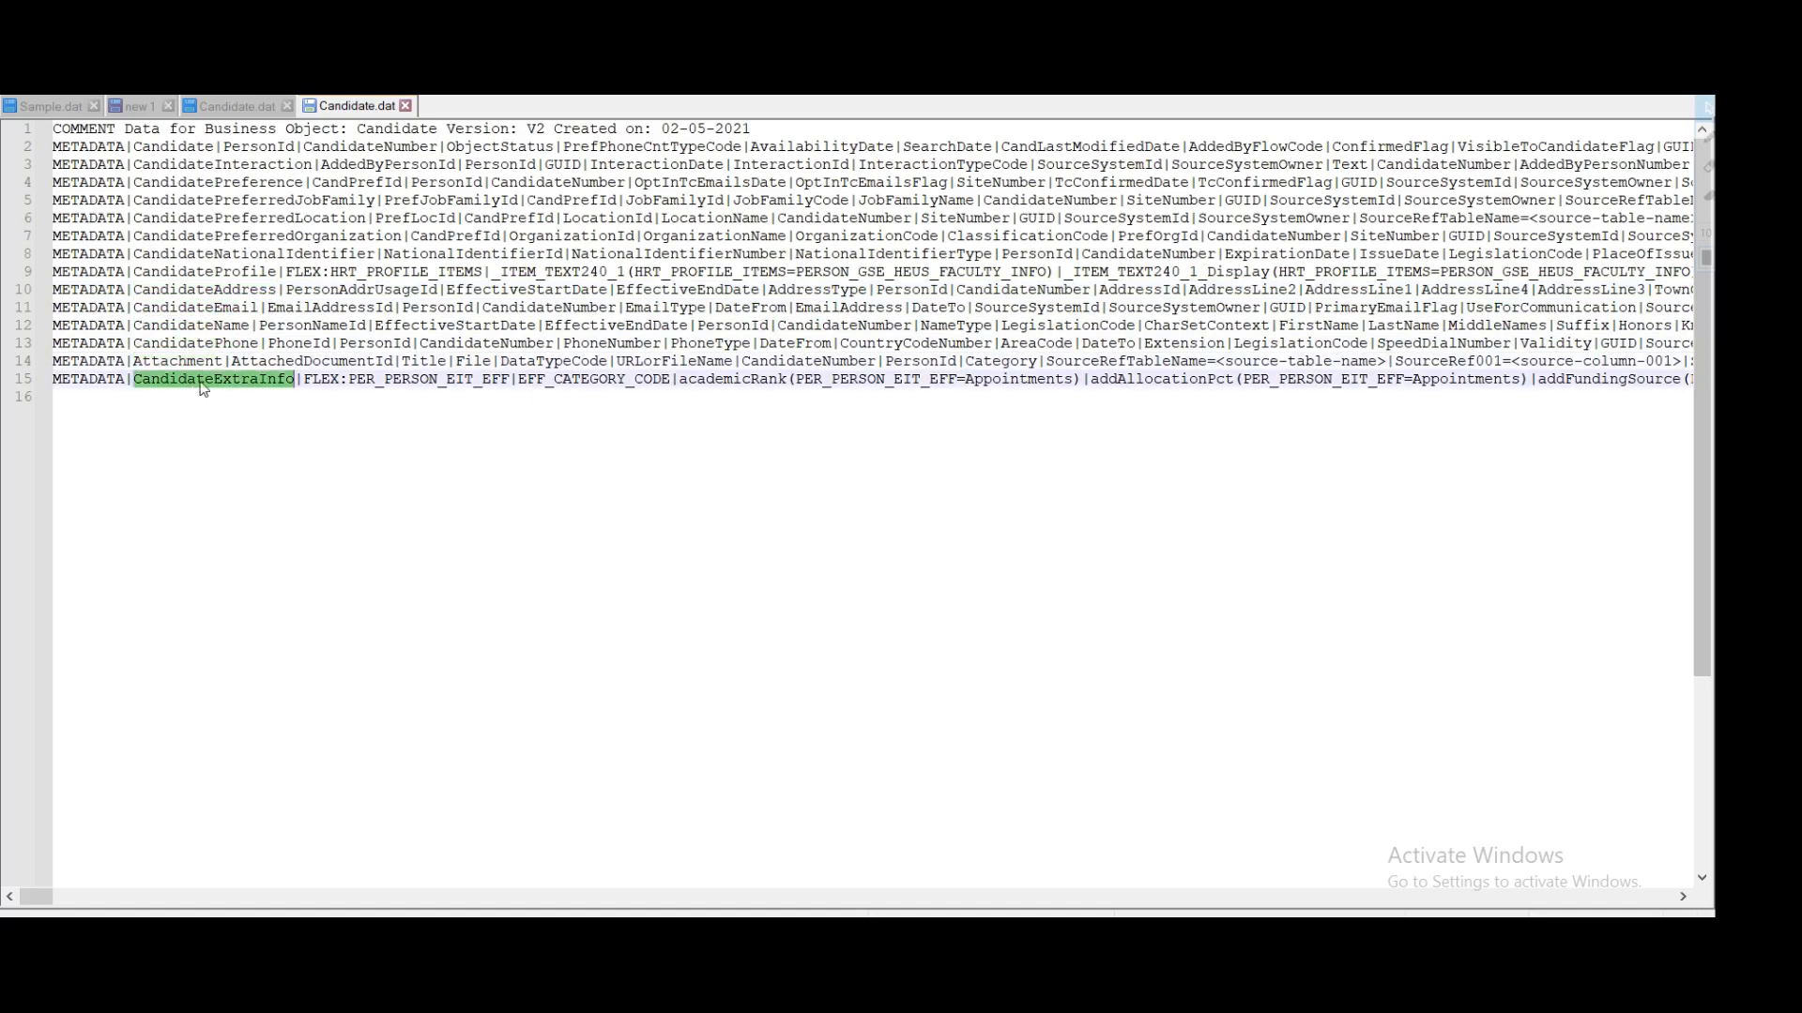
{"action": "left_click_drag", "start_coordinate": [56, 398], "coordinate": [49, 147]}
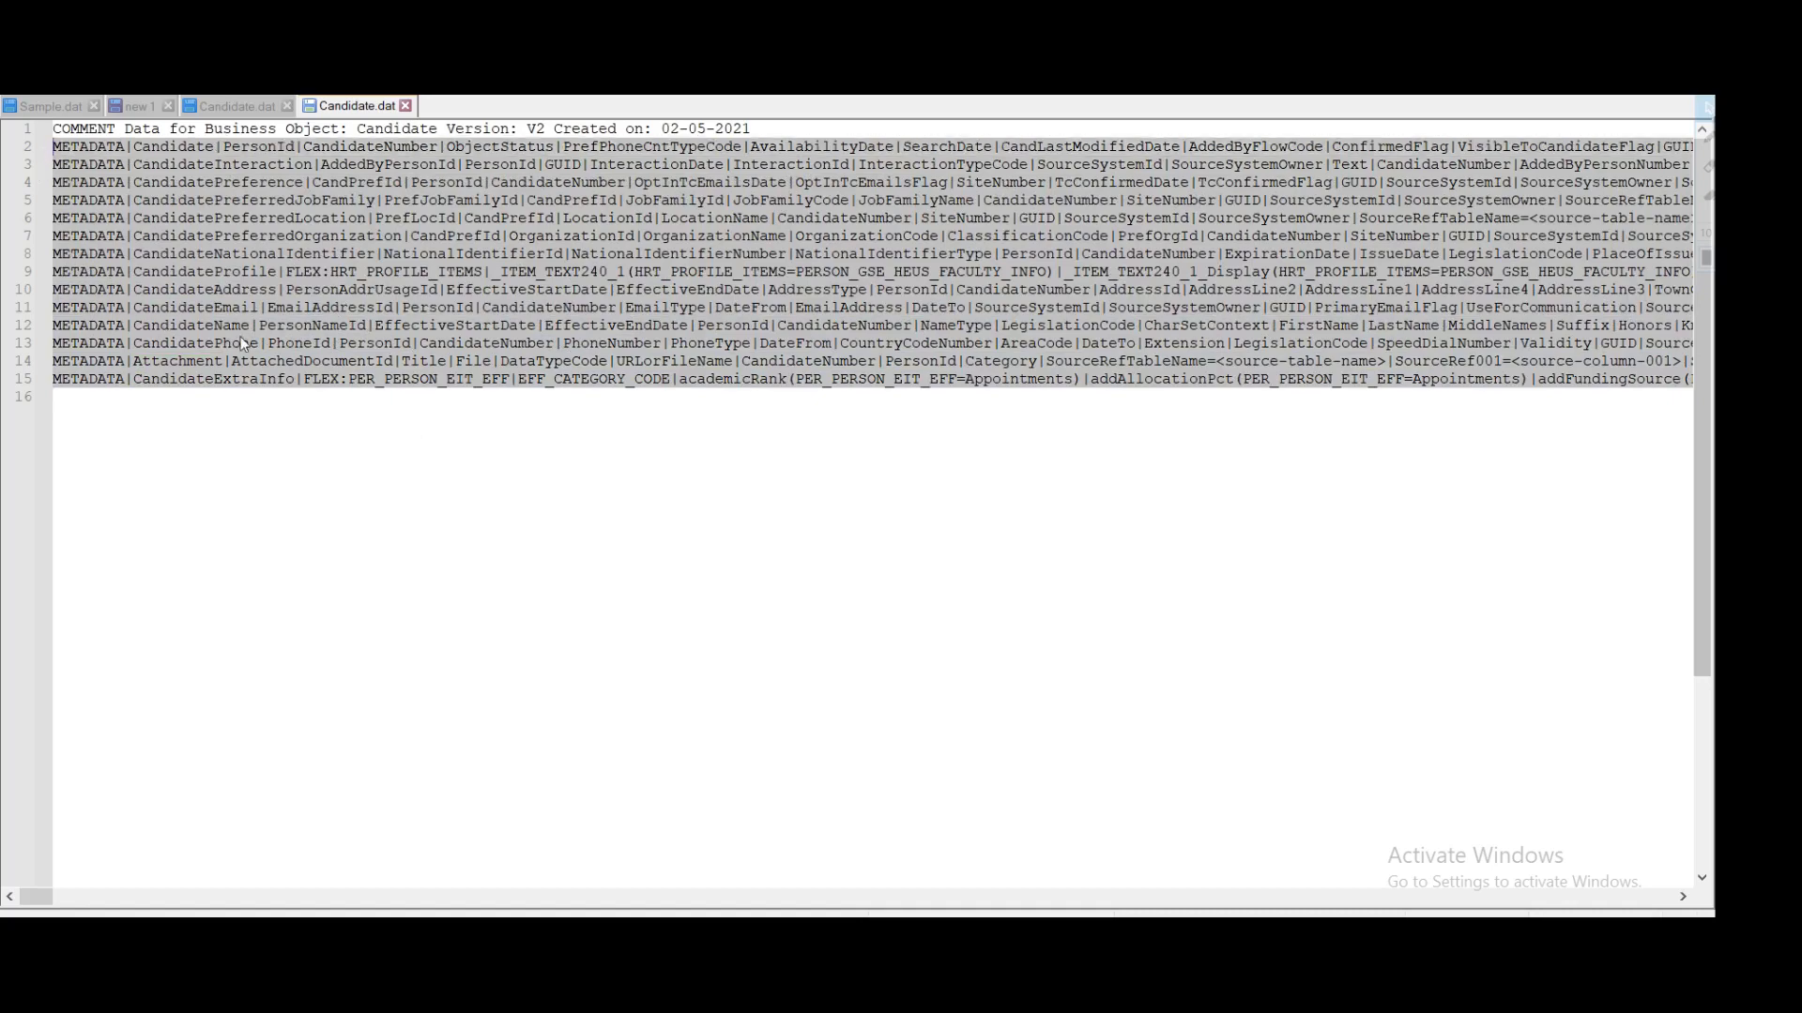
Step: Switch to the shorter Candidate.dat and review its Candidate, Address, Phone, Name and Profile objects
{"action": "left_click", "coordinate": [238, 105]}
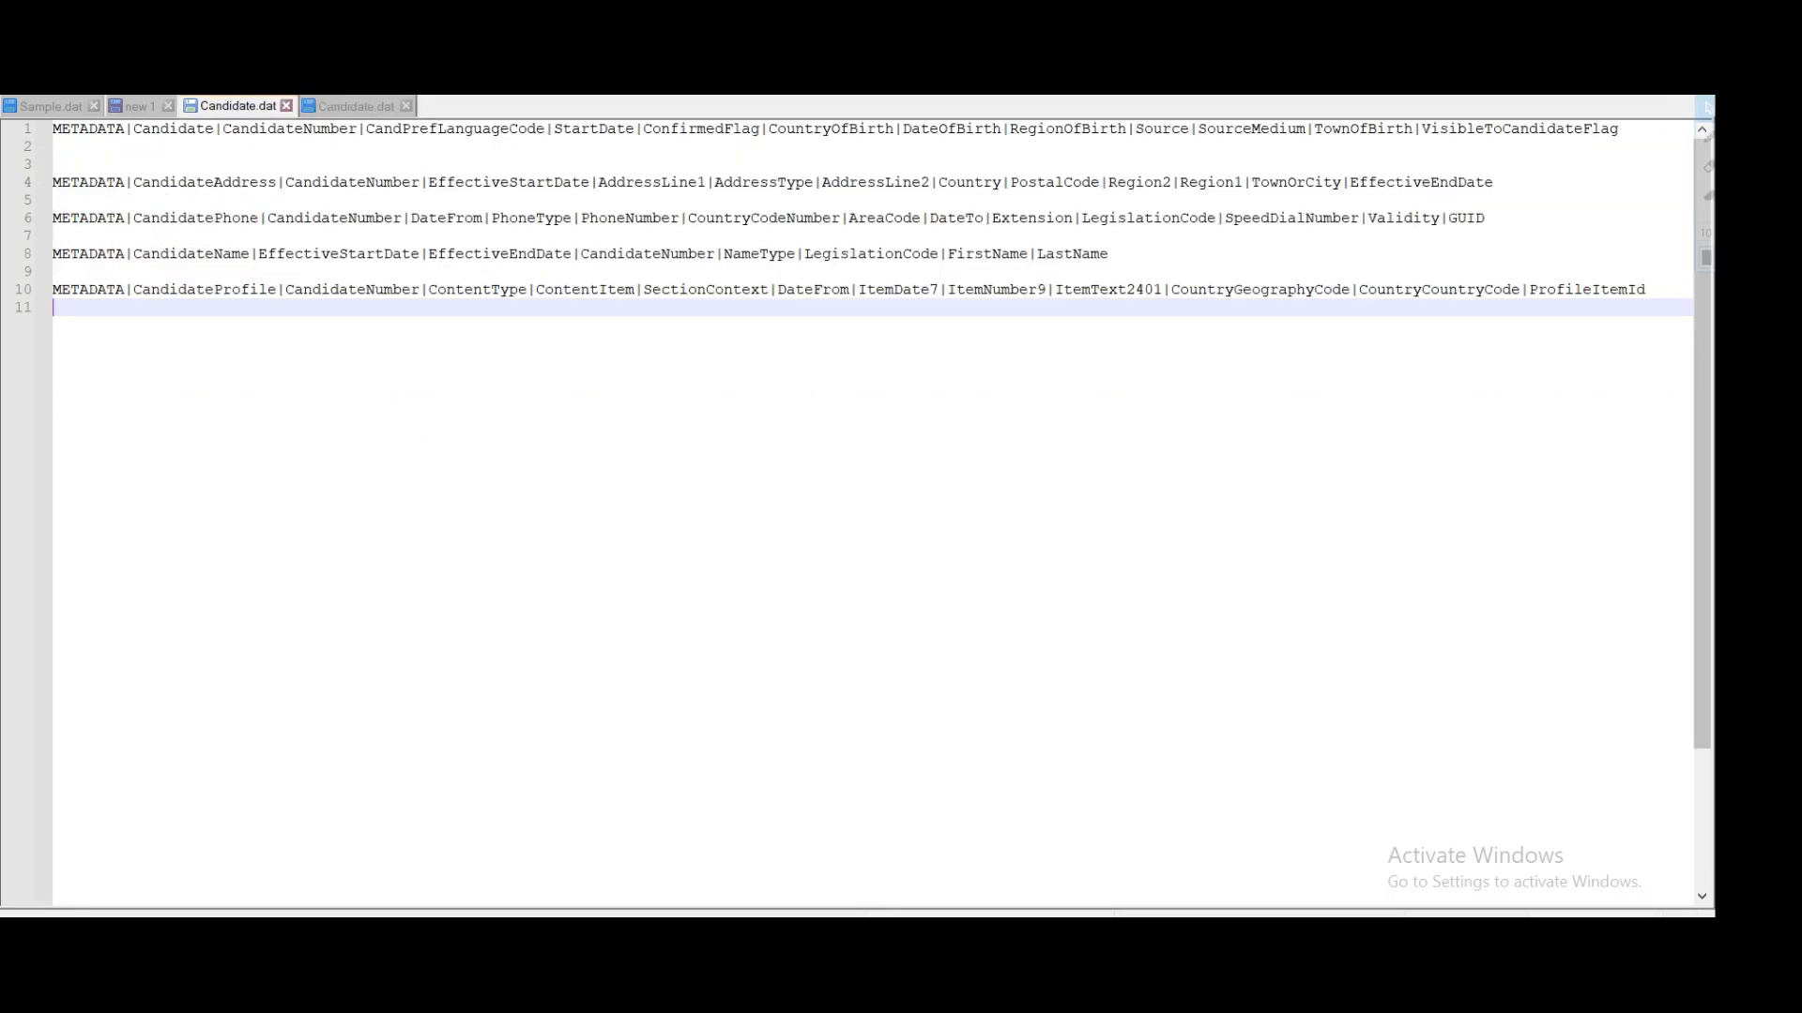
{"action": "double_click", "coordinate": [175, 130]}
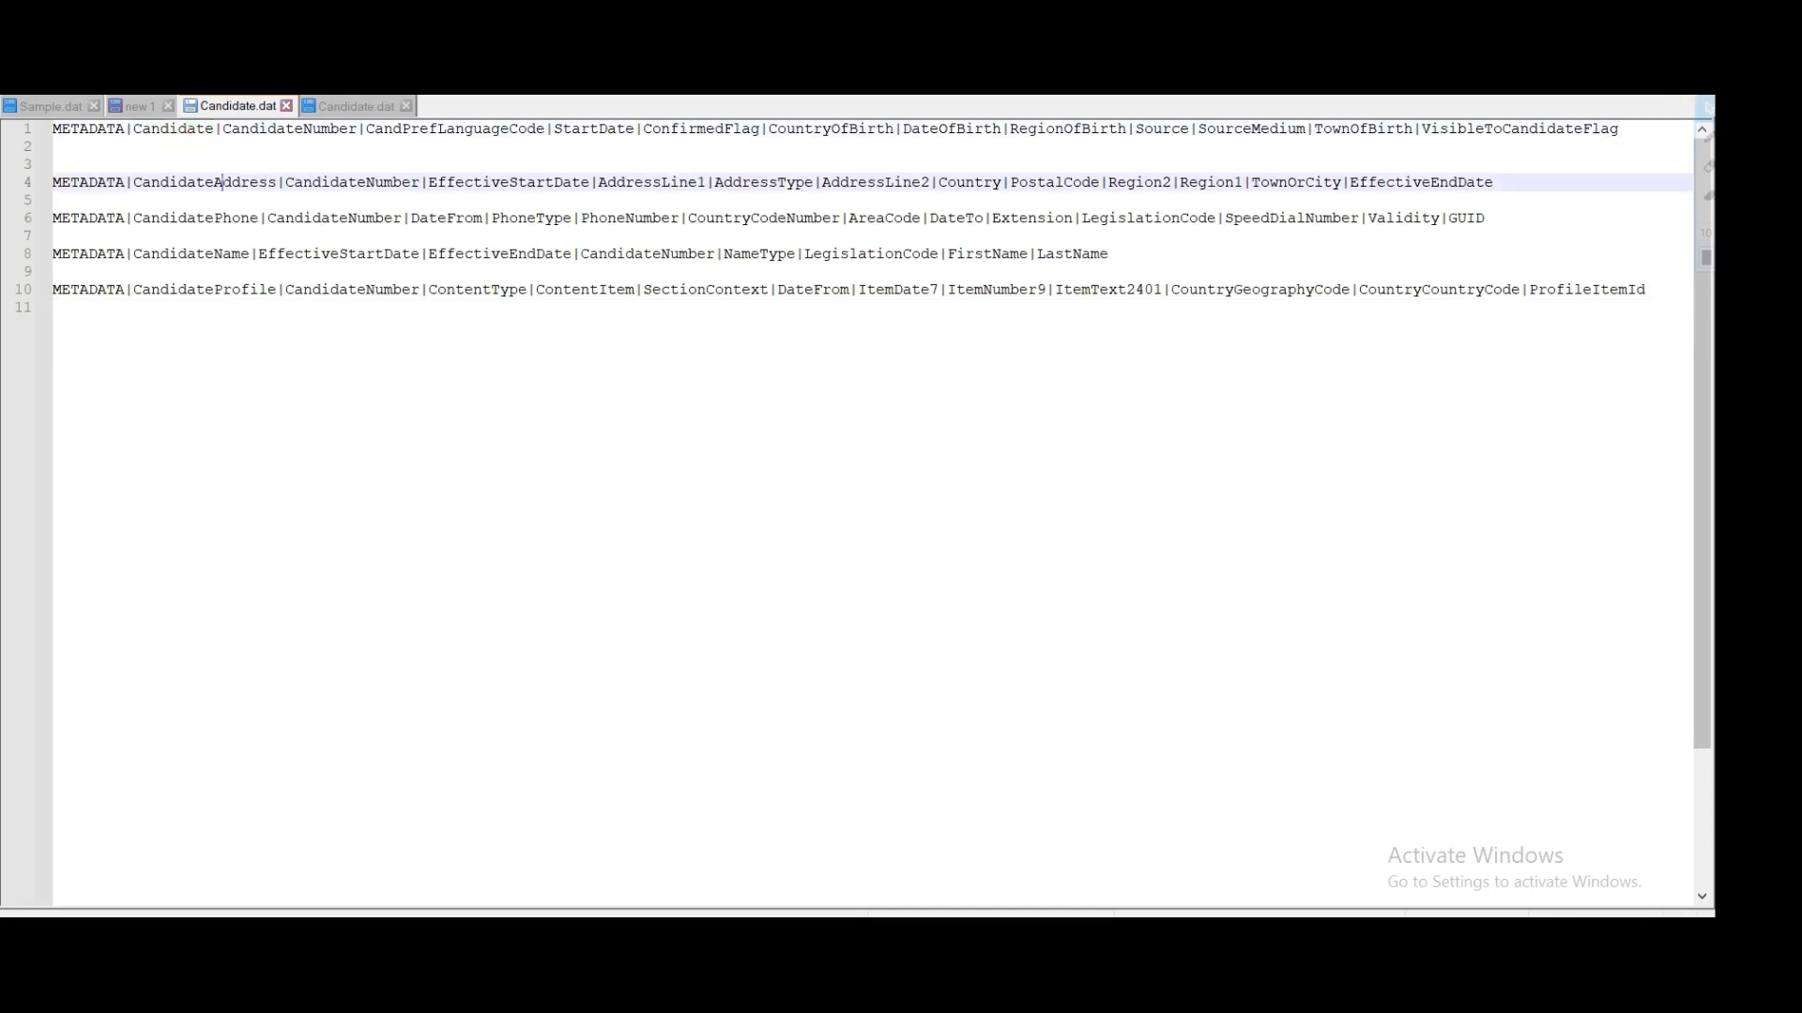
{"action": "double_click", "coordinate": [225, 182]}
{"action": "left_click", "coordinate": [223, 217]}
{"action": "double_click", "coordinate": [223, 218]}
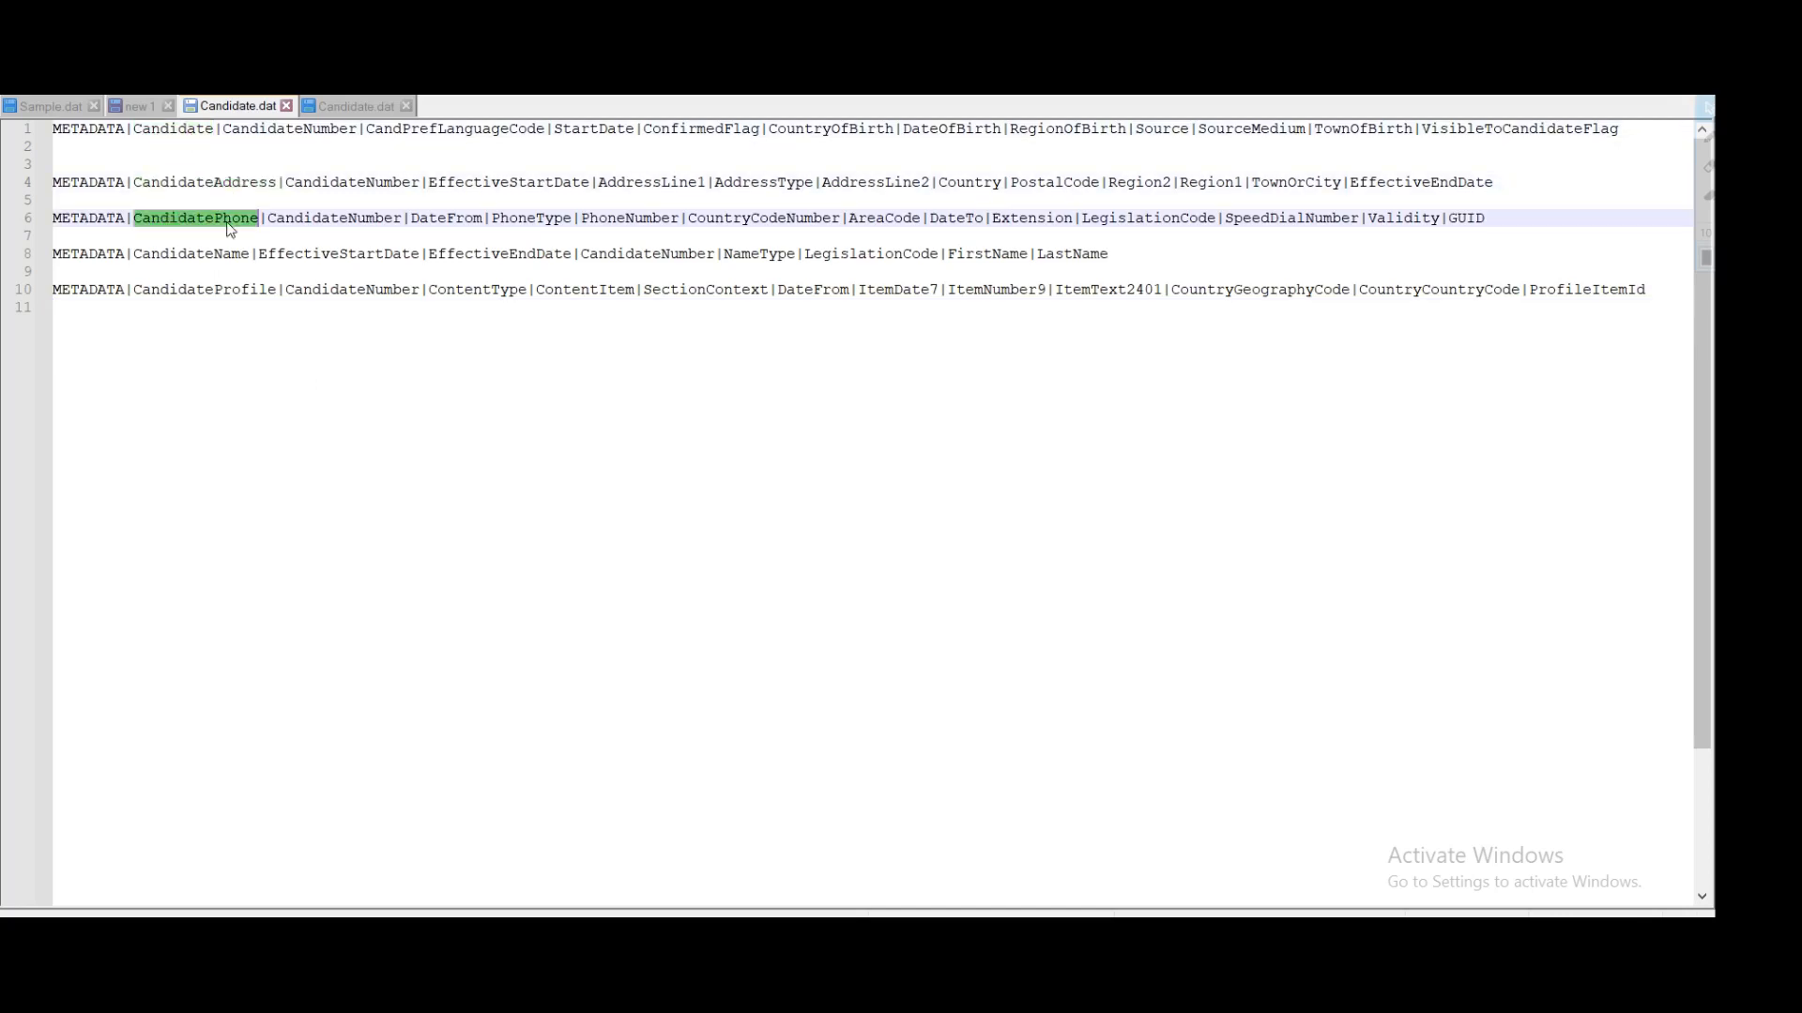
{"action": "double_click", "coordinate": [212, 254]}
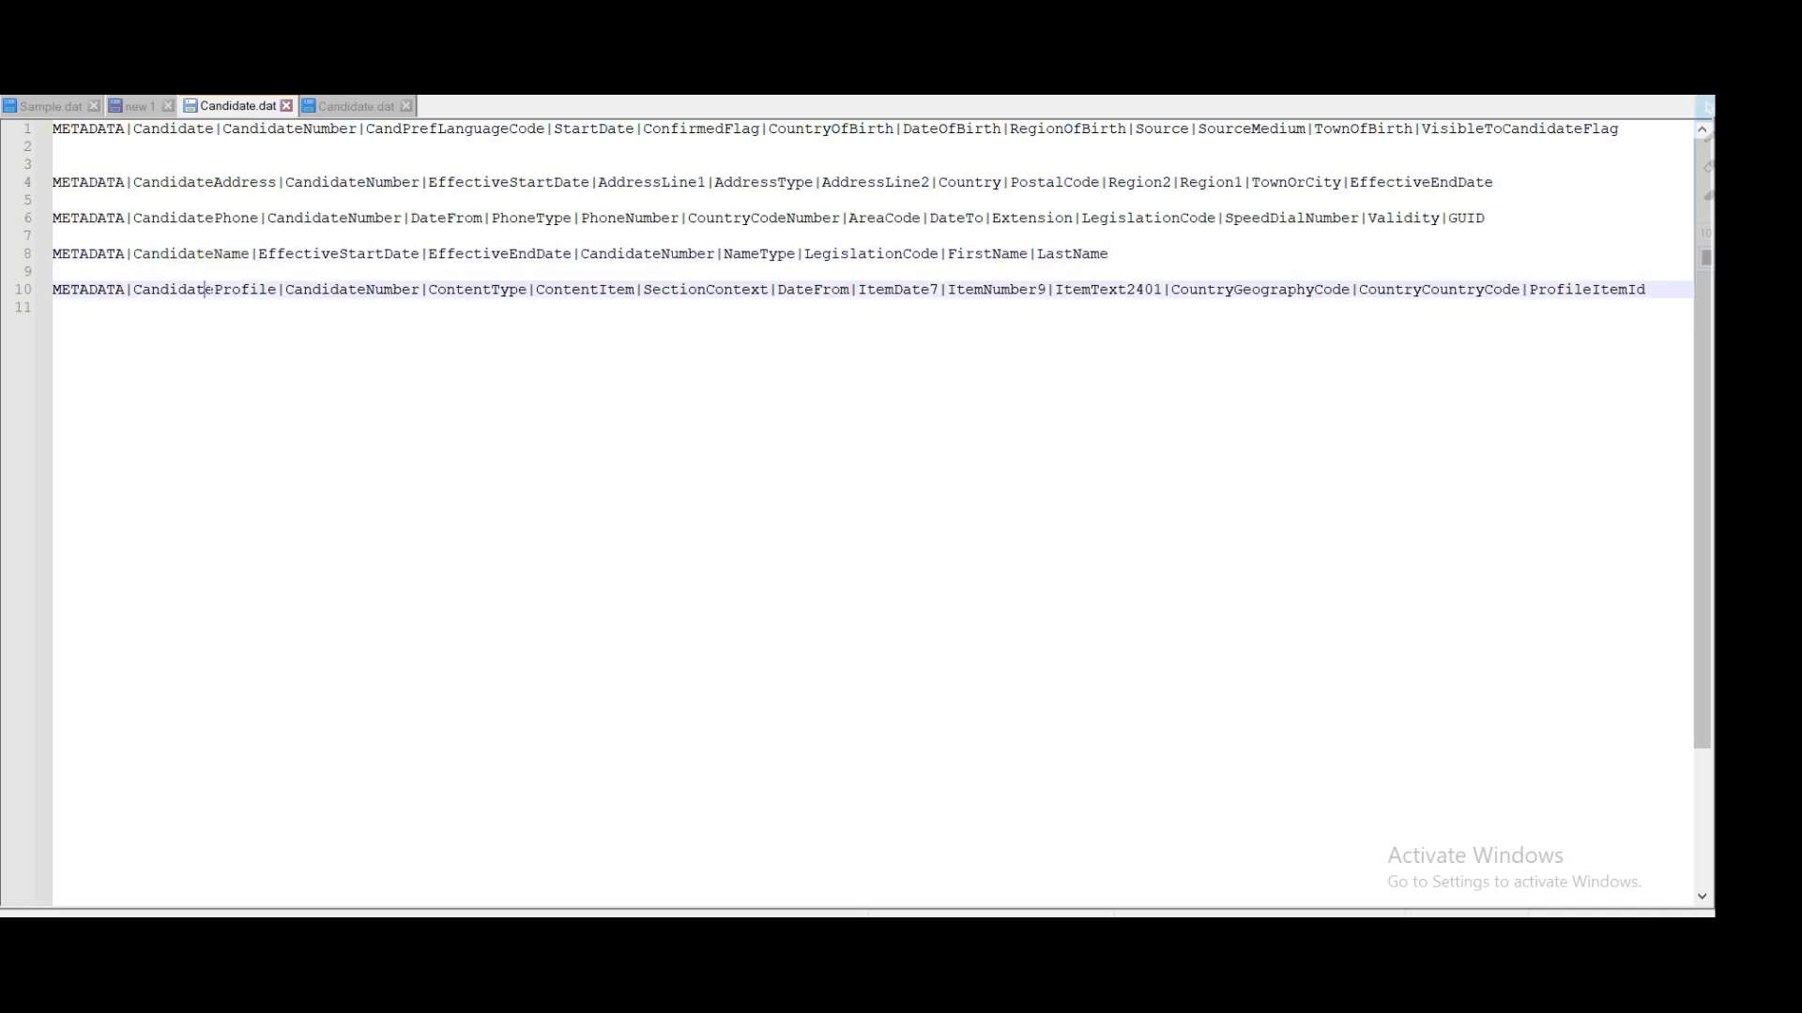
{"action": "double_click", "coordinate": [208, 290]}
{"action": "left_click", "coordinate": [55, 164]}
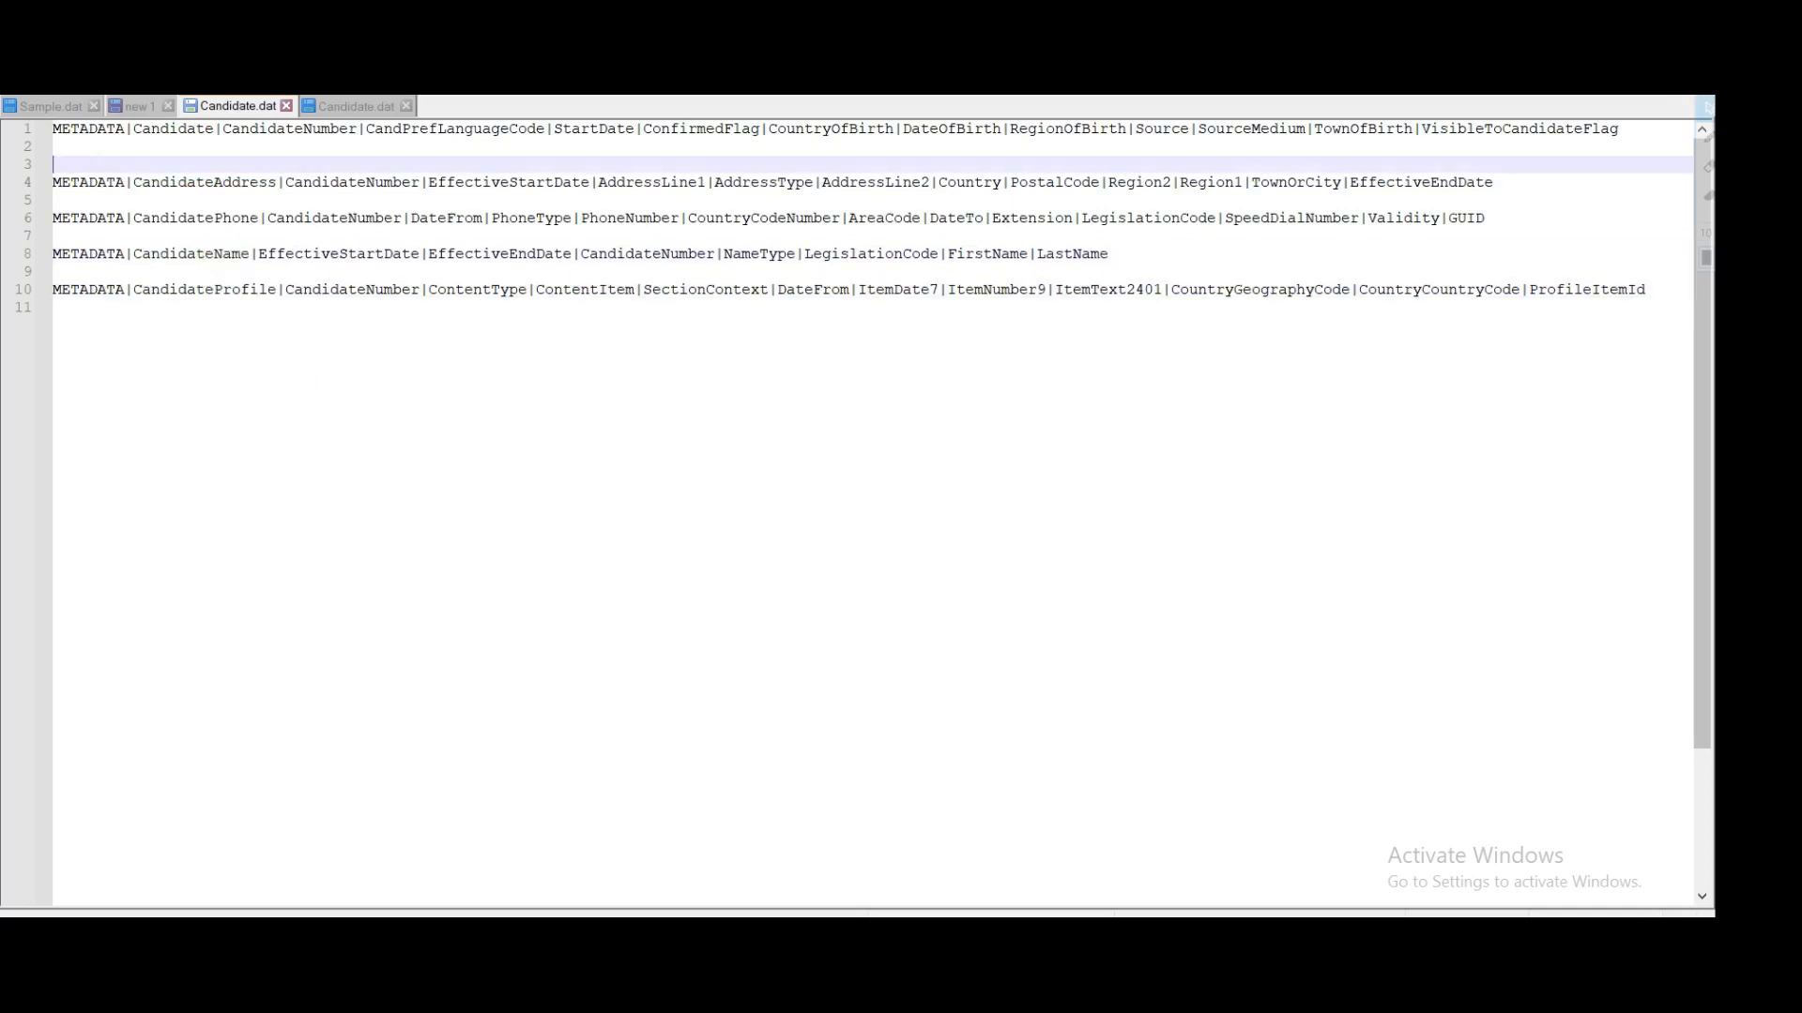
{"action": "left_click", "coordinate": [54, 146]}
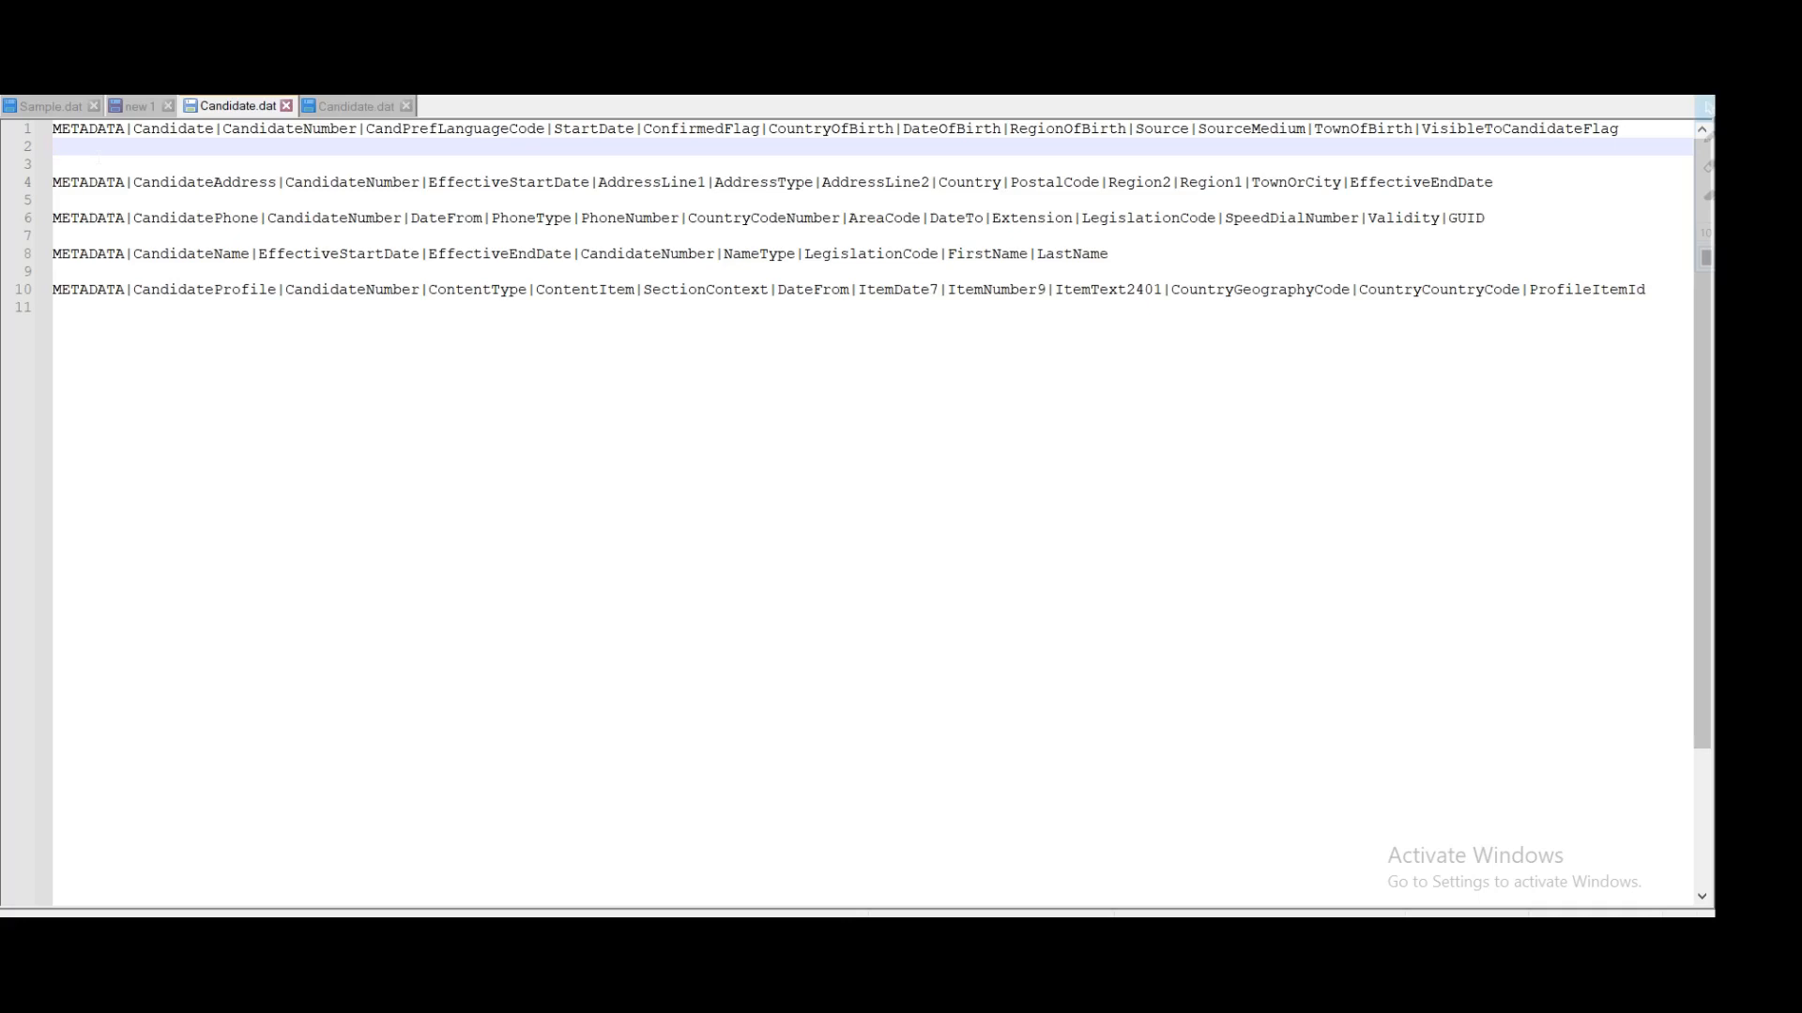
Step: Begin line 2 as the data row 'MERGE|Candidate|'
{"action": "type", "text": "MERGE|"}
{"action": "double_click", "coordinate": [153, 132]}
{"action": "key", "text": "ctrl+c"}
{"action": "left_click", "coordinate": [109, 147]}
{"action": "key", "text": "ctrl+v"}
{"action": "type", "text": "|"}
Step: Add the candidate number and preferred language code US to the MERGE row
{"action": "double_click", "coordinate": [310, 131]}
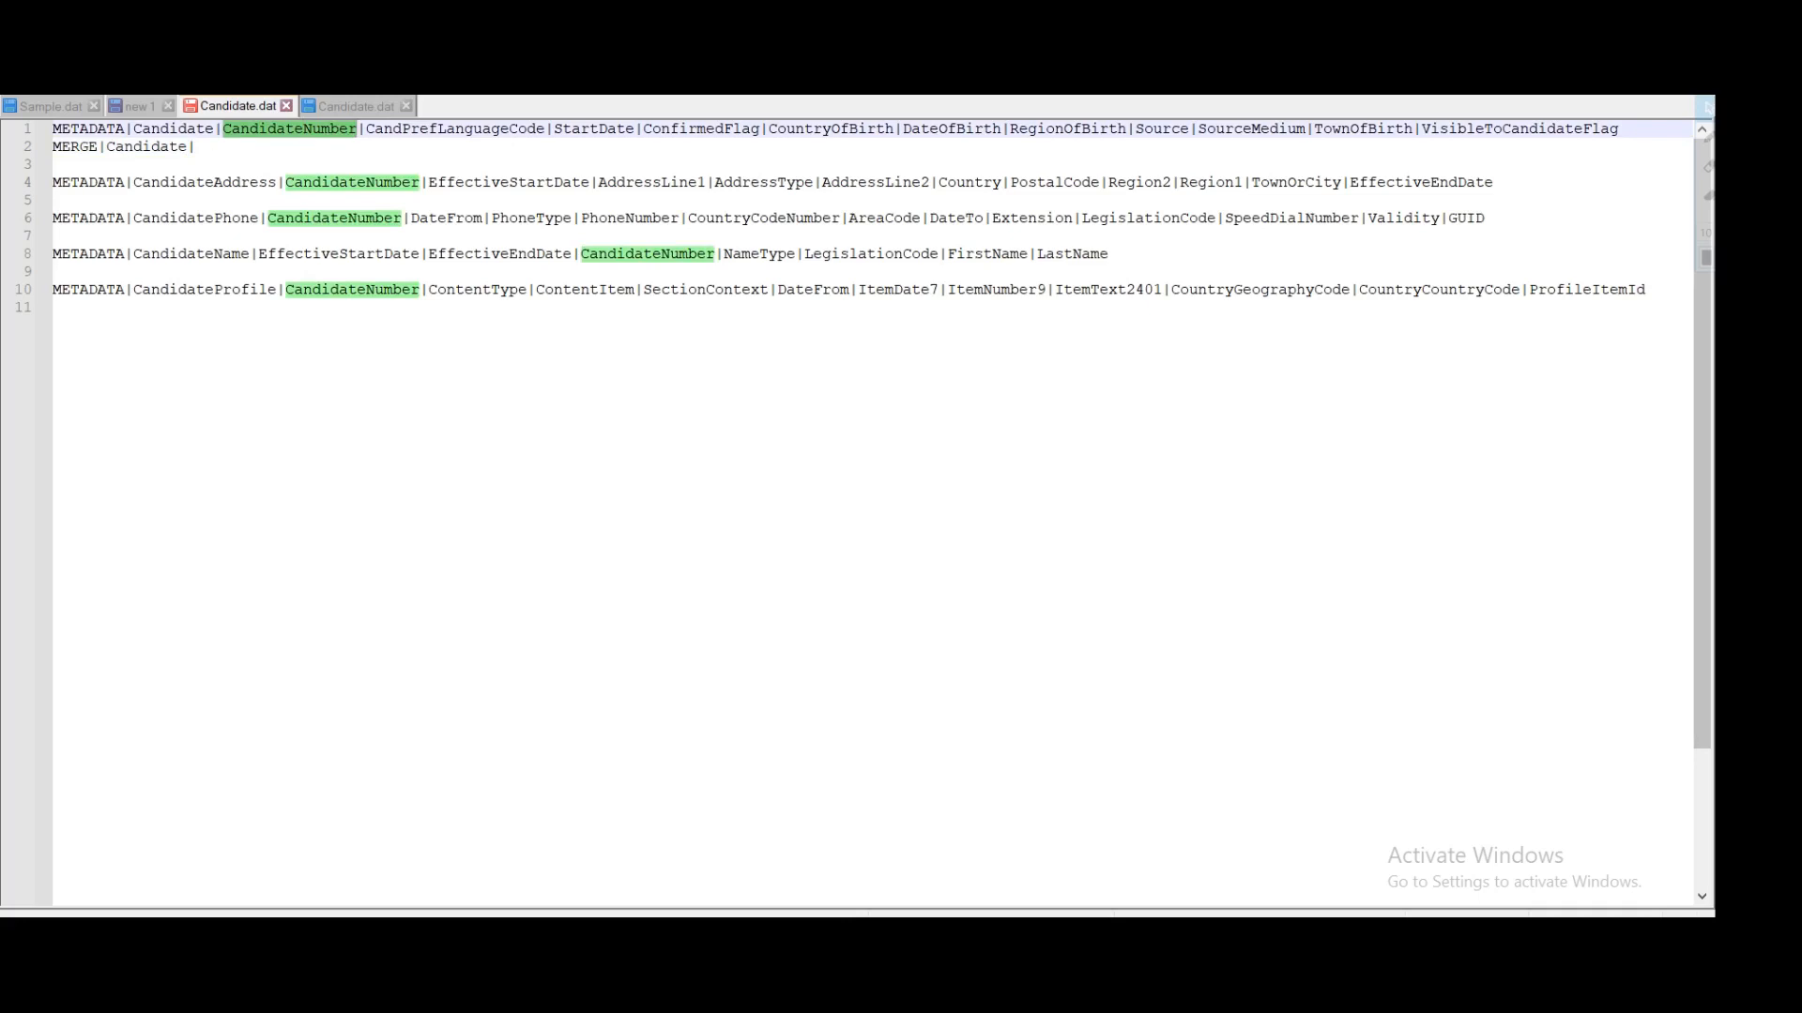
{"action": "left_click", "coordinate": [196, 147]}
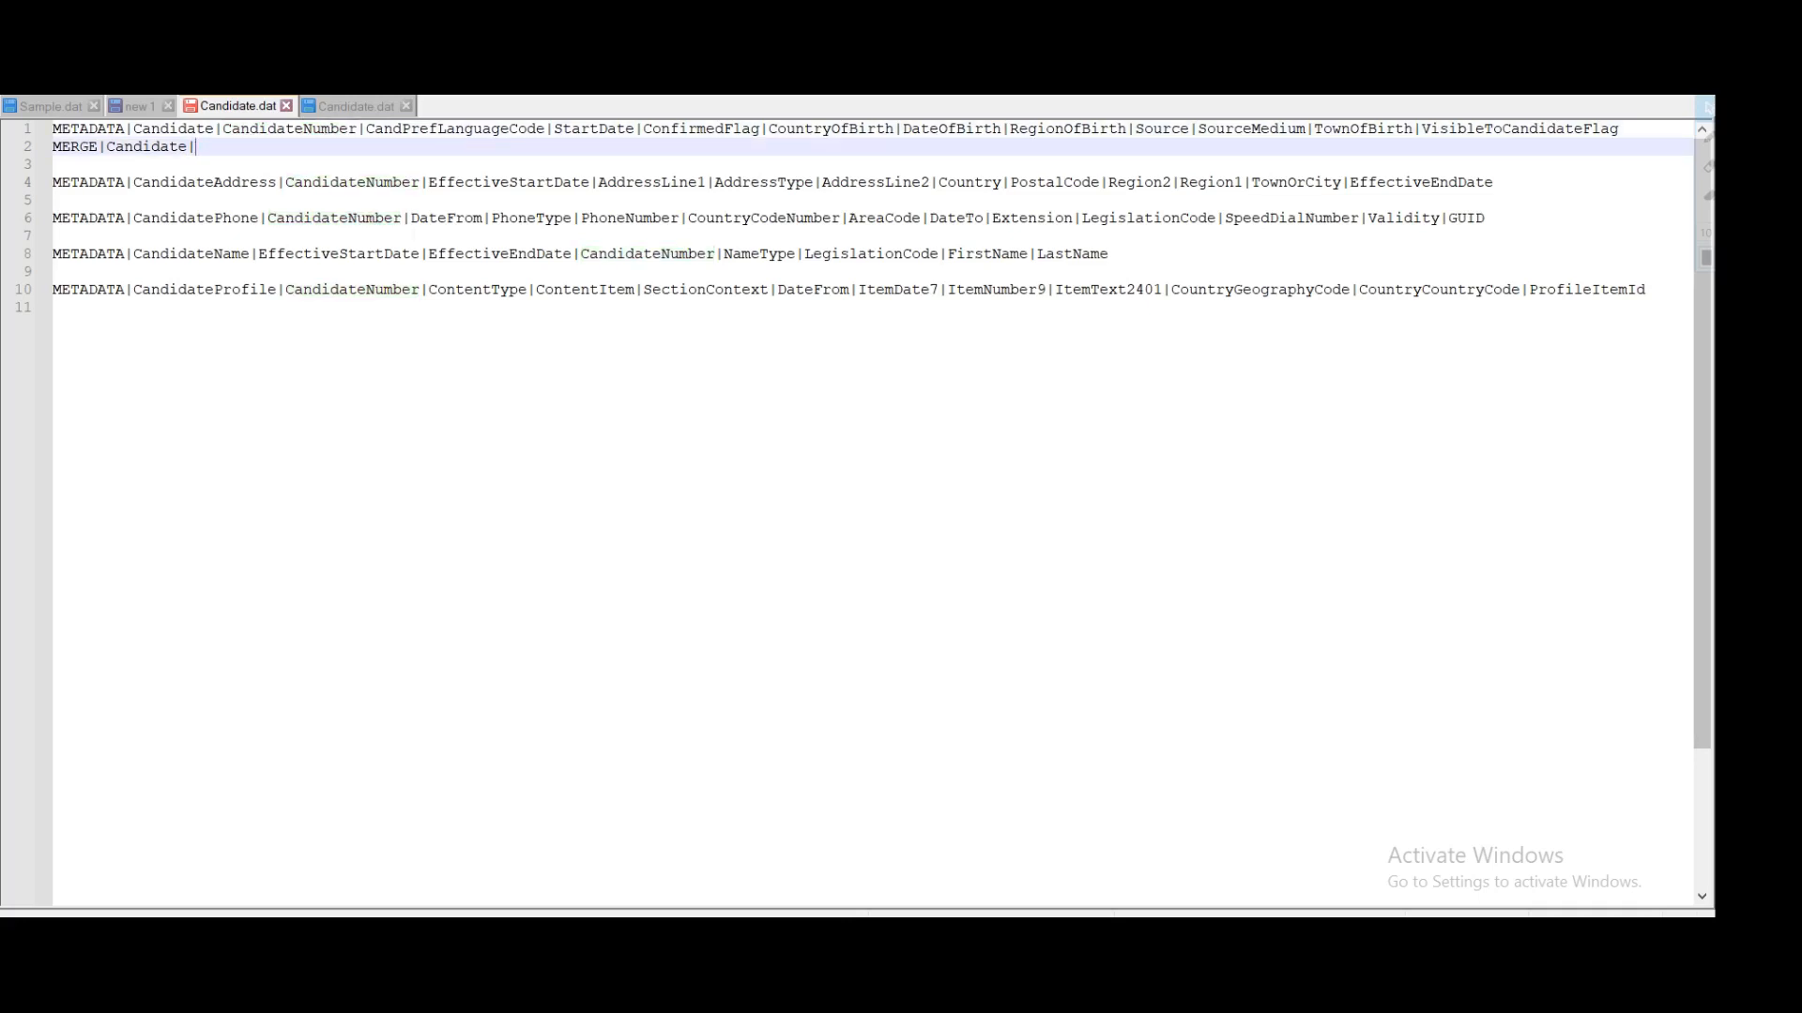
{"action": "type", "text": "CT123|"}
{"action": "double_click", "coordinate": [267, 130]}
{"action": "double_click", "coordinate": [217, 147]}
{"action": "double_click", "coordinate": [471, 131]}
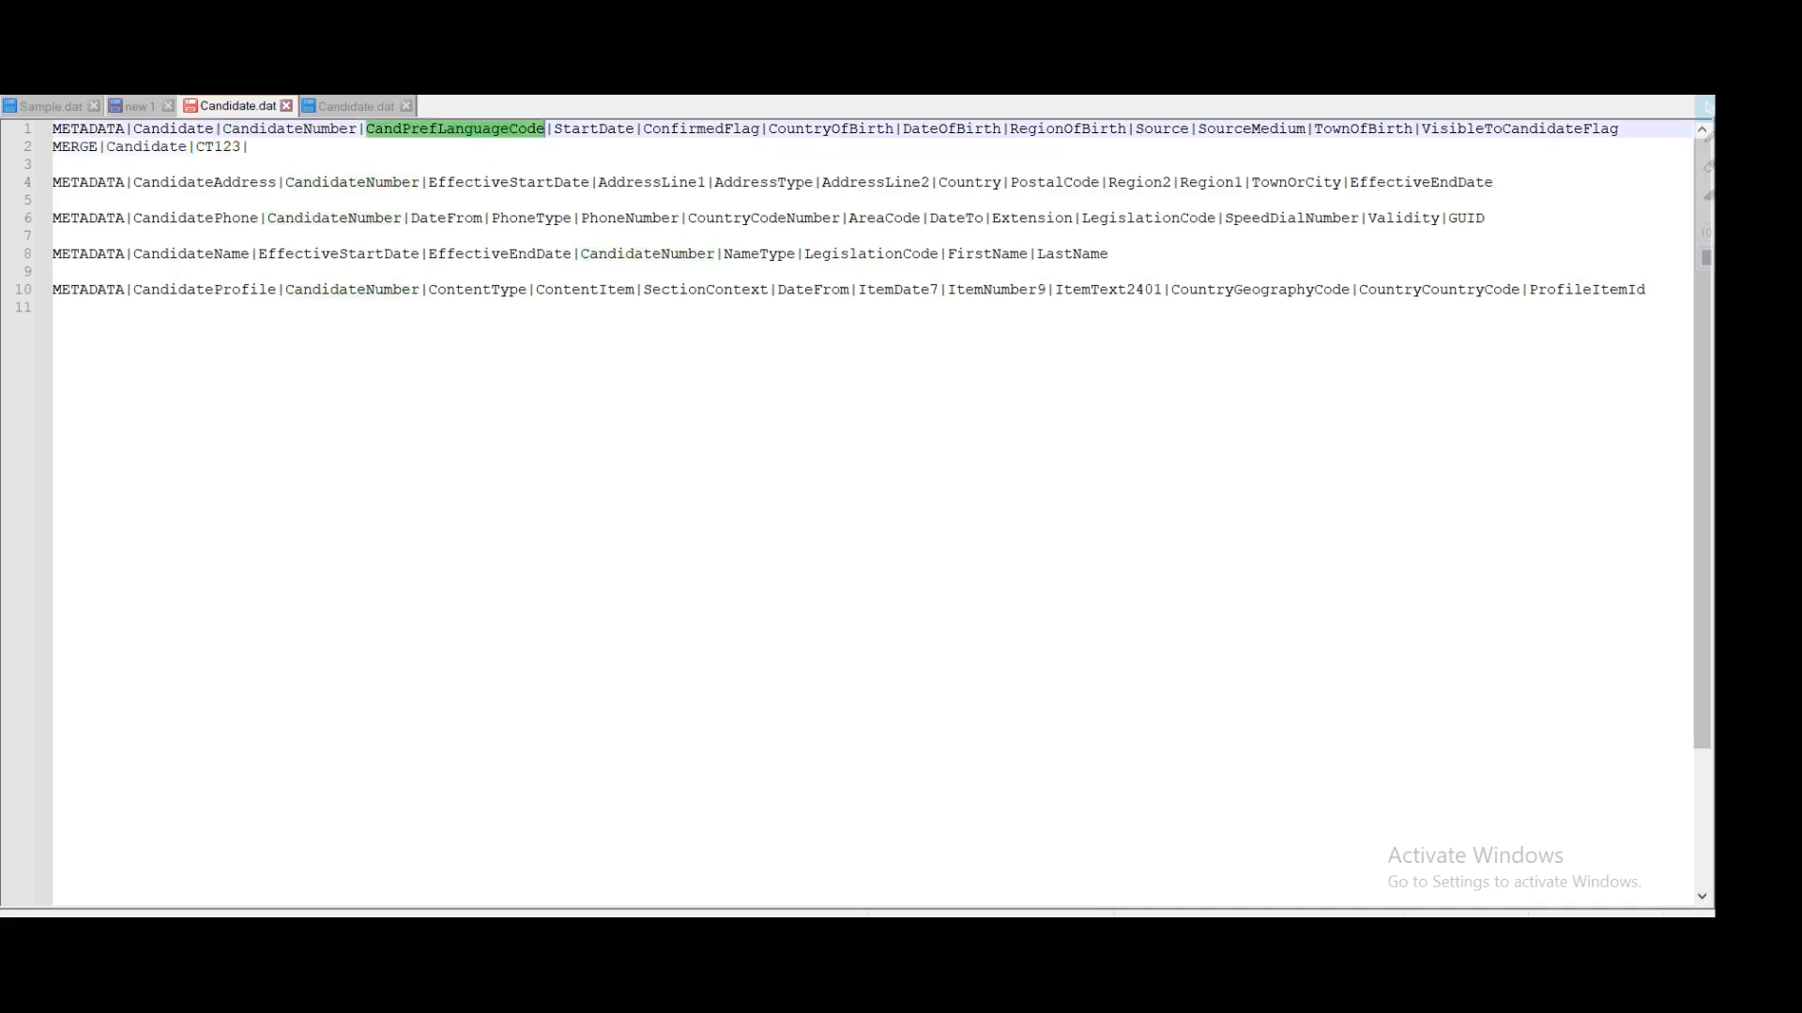
{"action": "left_click", "coordinate": [251, 147]}
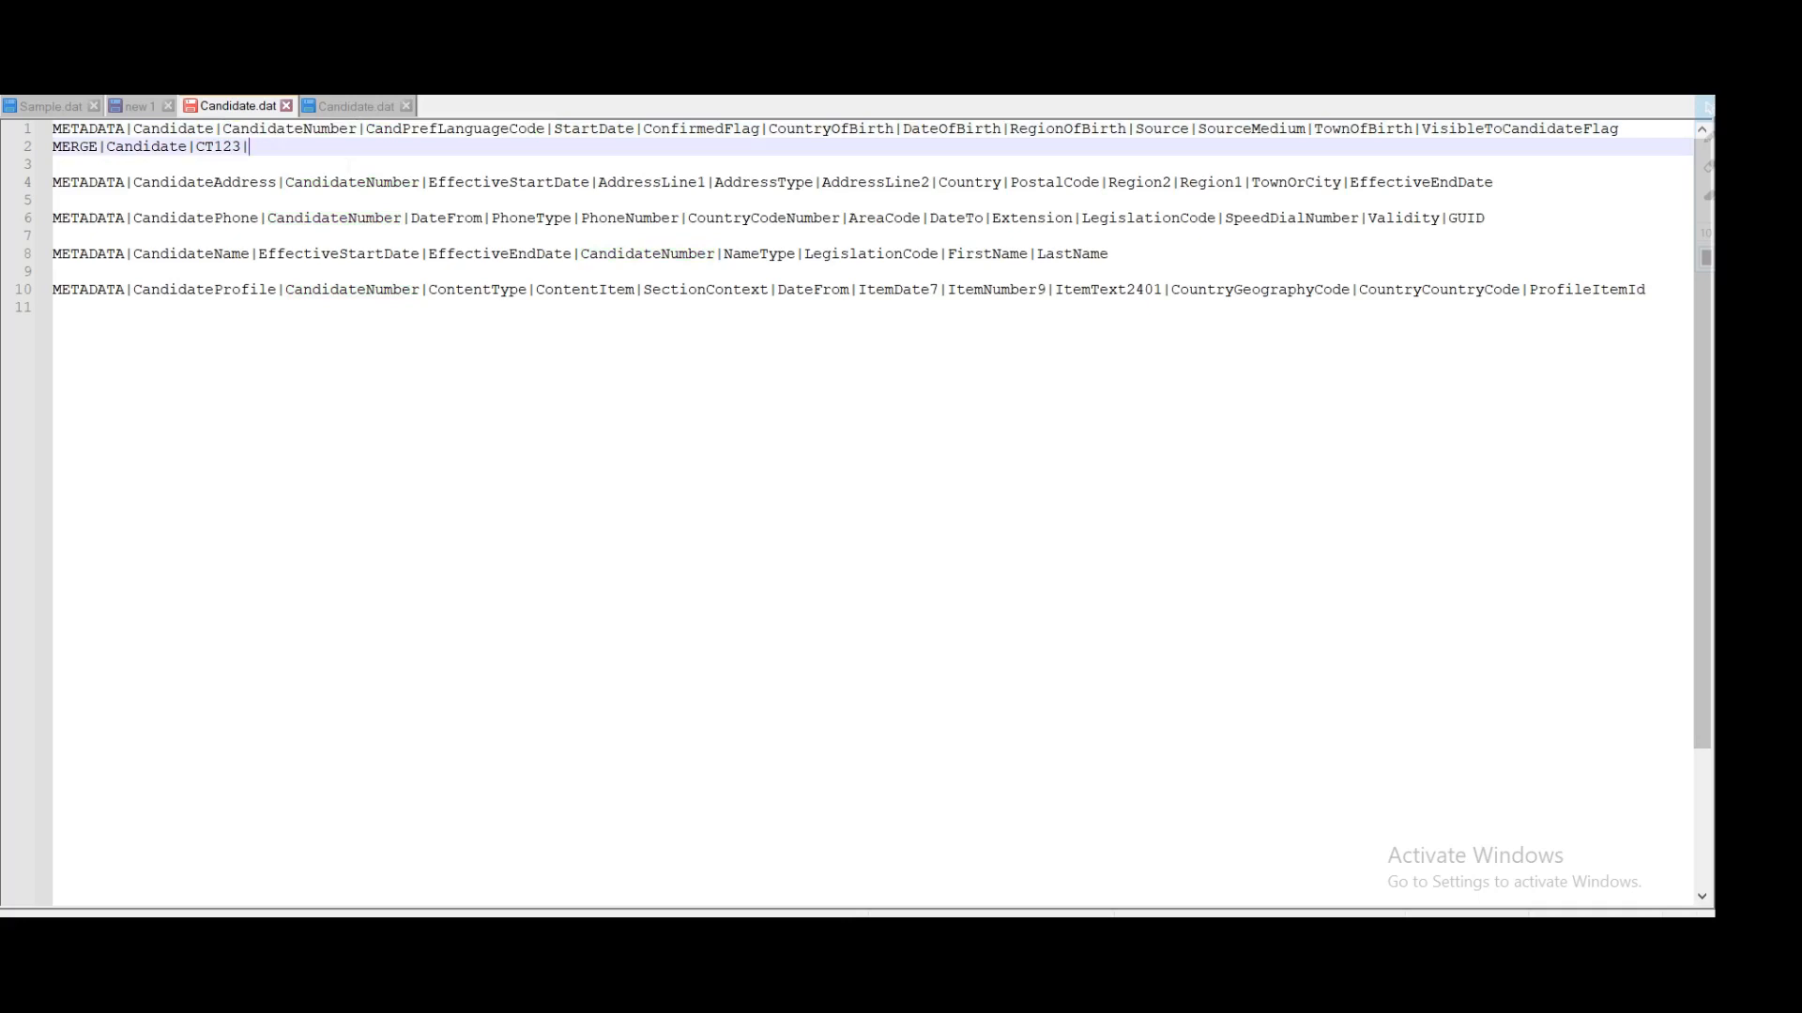
{"action": "type", "text": "US|"}
Step: Enter StartDate 2019/03/20 after the language code
{"action": "double_click", "coordinate": [444, 131]}
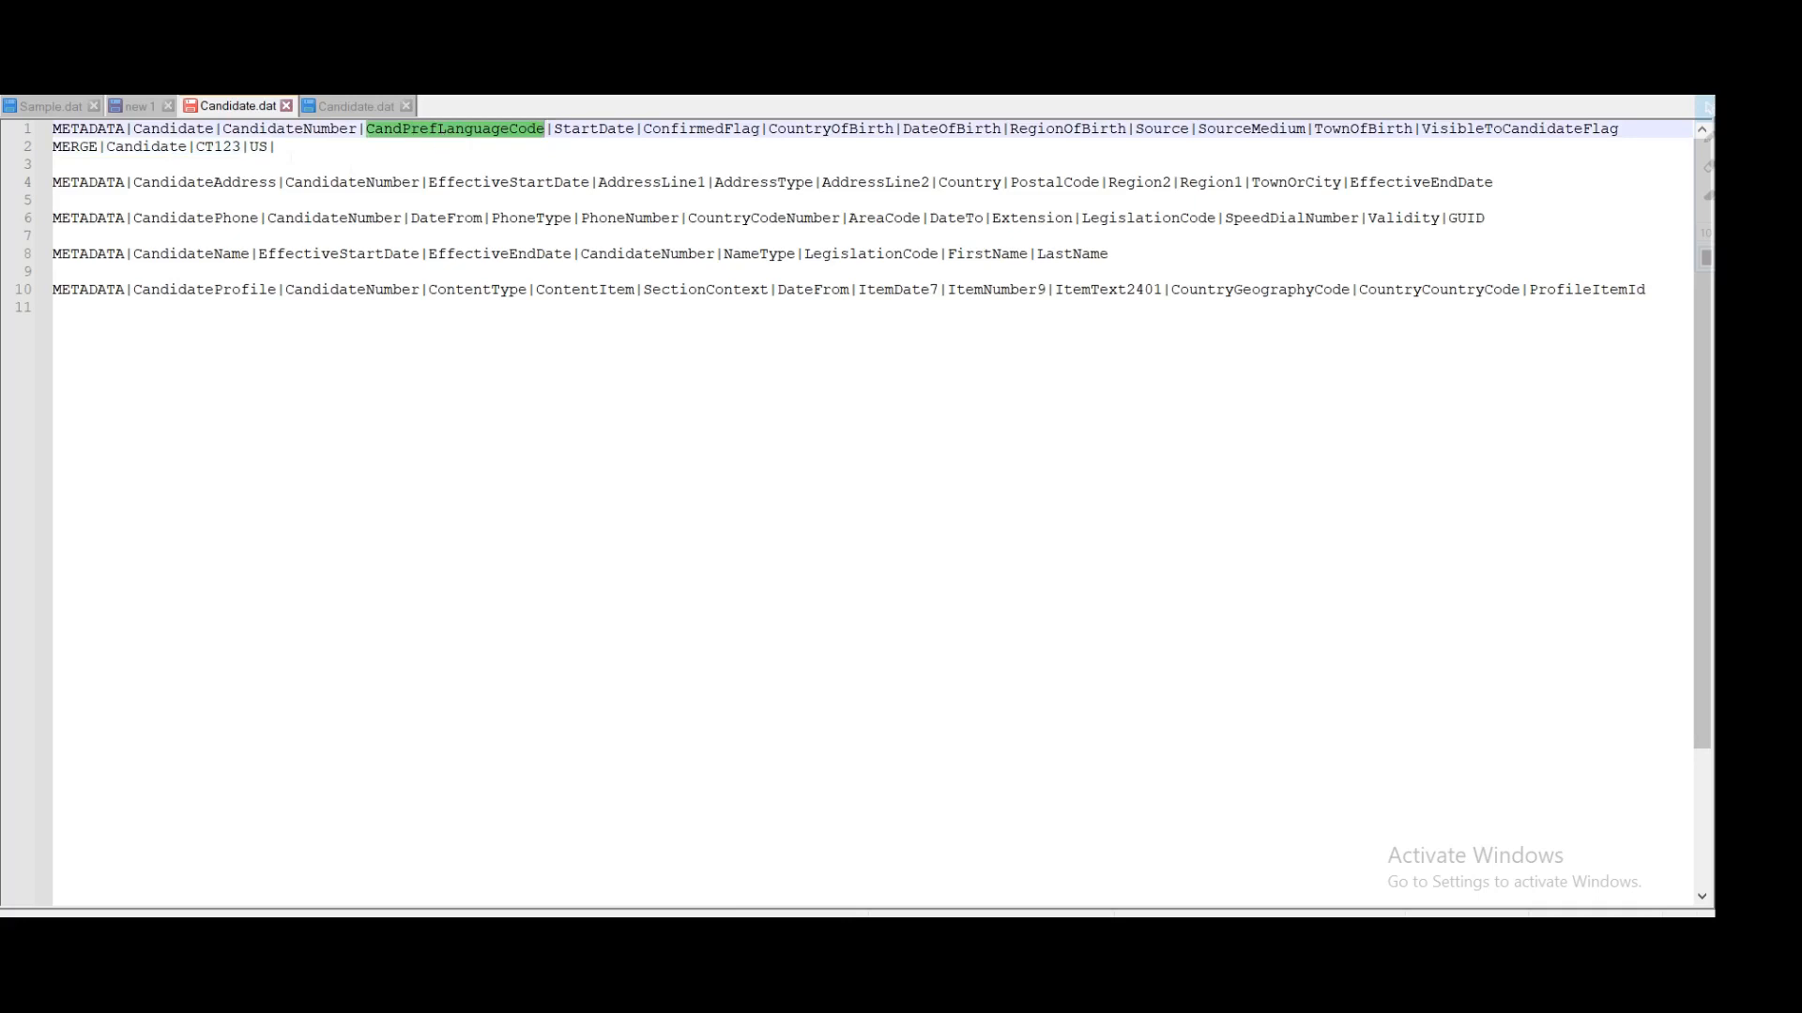
{"action": "left_click", "coordinate": [284, 147]}
{"action": "double_click", "coordinate": [593, 132]}
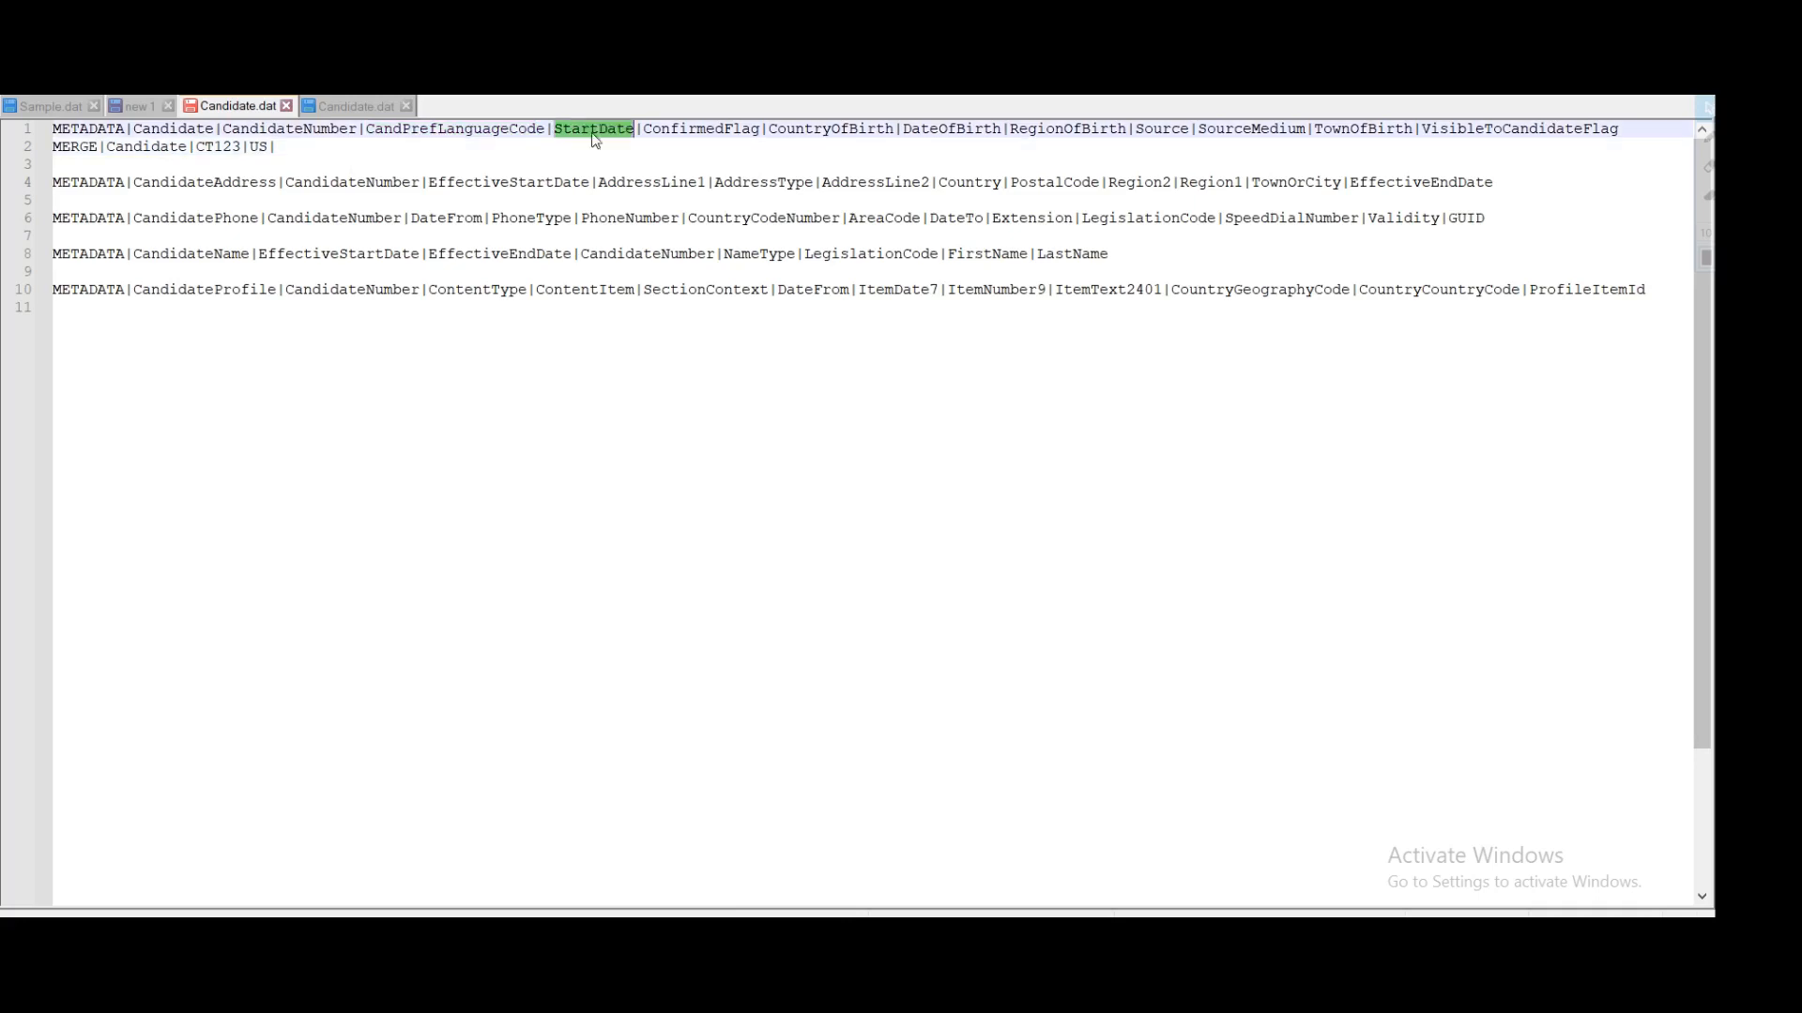
{"action": "left_click", "coordinate": [282, 148]}
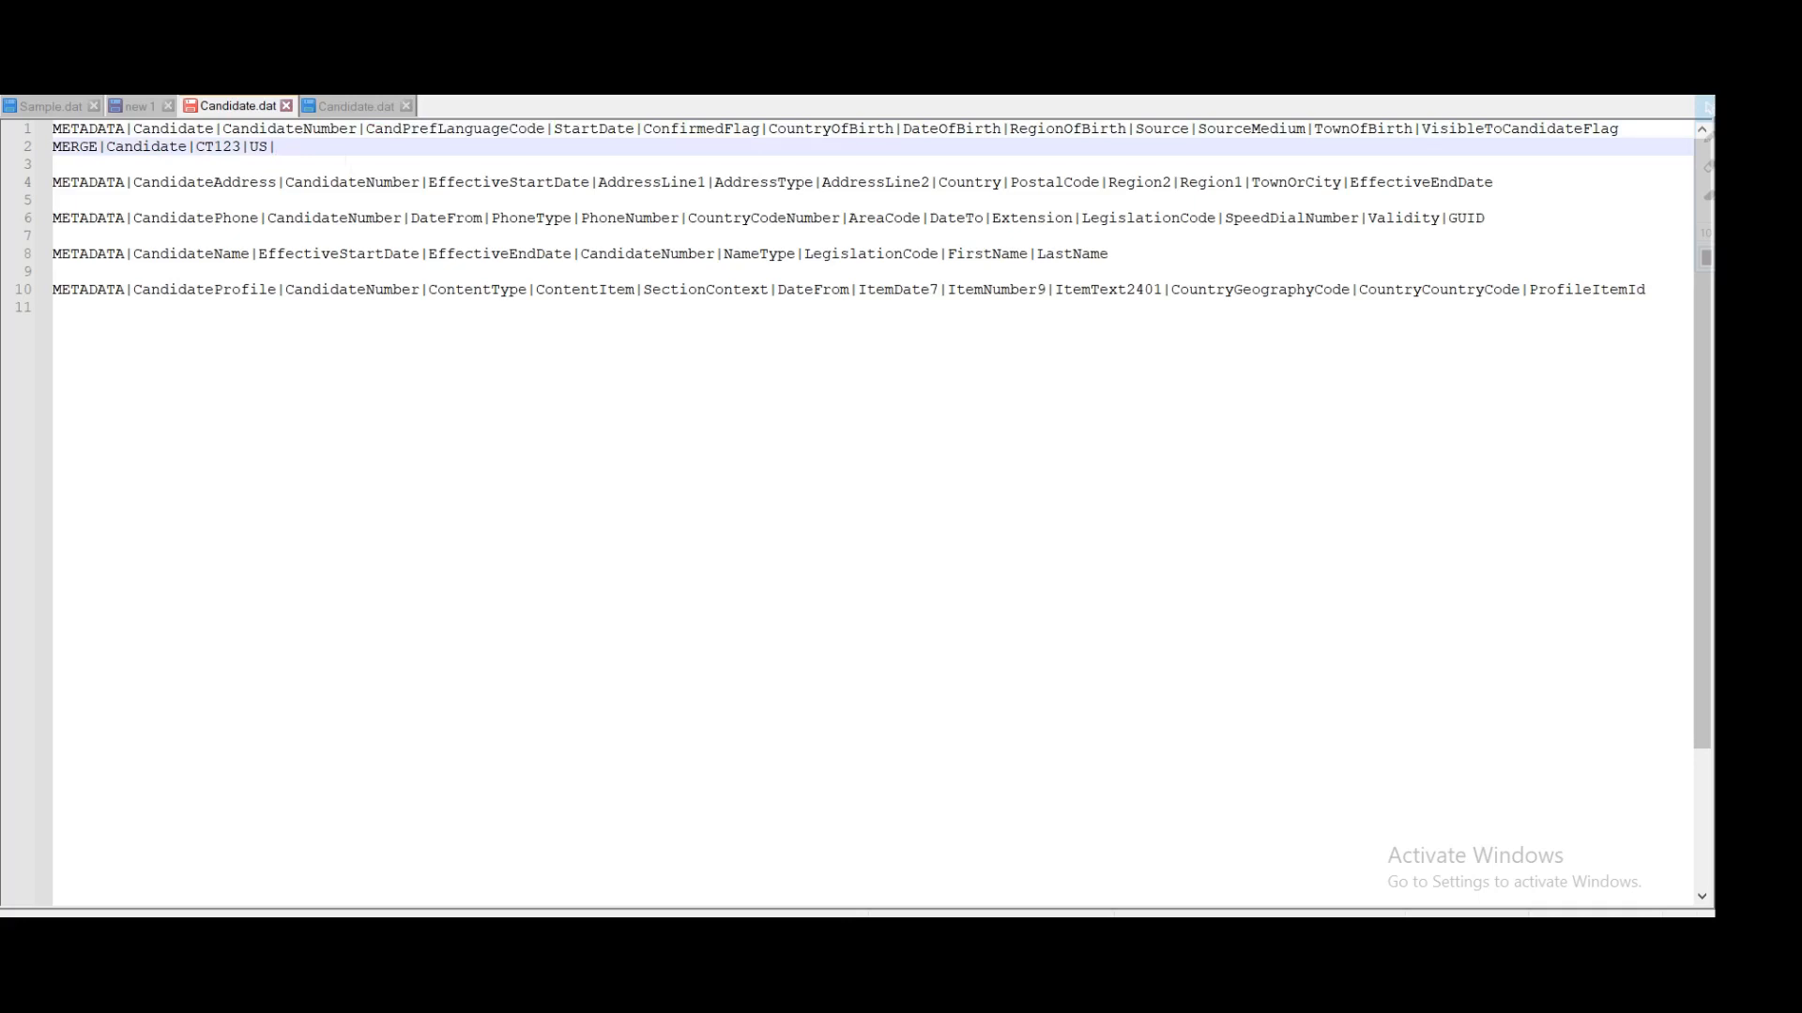
{"action": "type", "text": "2019/03/20|"}
Step: Set ConfirmedFlag to Y and leave CountryOfBirth empty
{"action": "double_click", "coordinate": [673, 131]}
{"action": "left_click", "coordinate": [375, 147]}
{"action": "type", "text": "Y|"}
{"action": "double_click", "coordinate": [858, 131]}
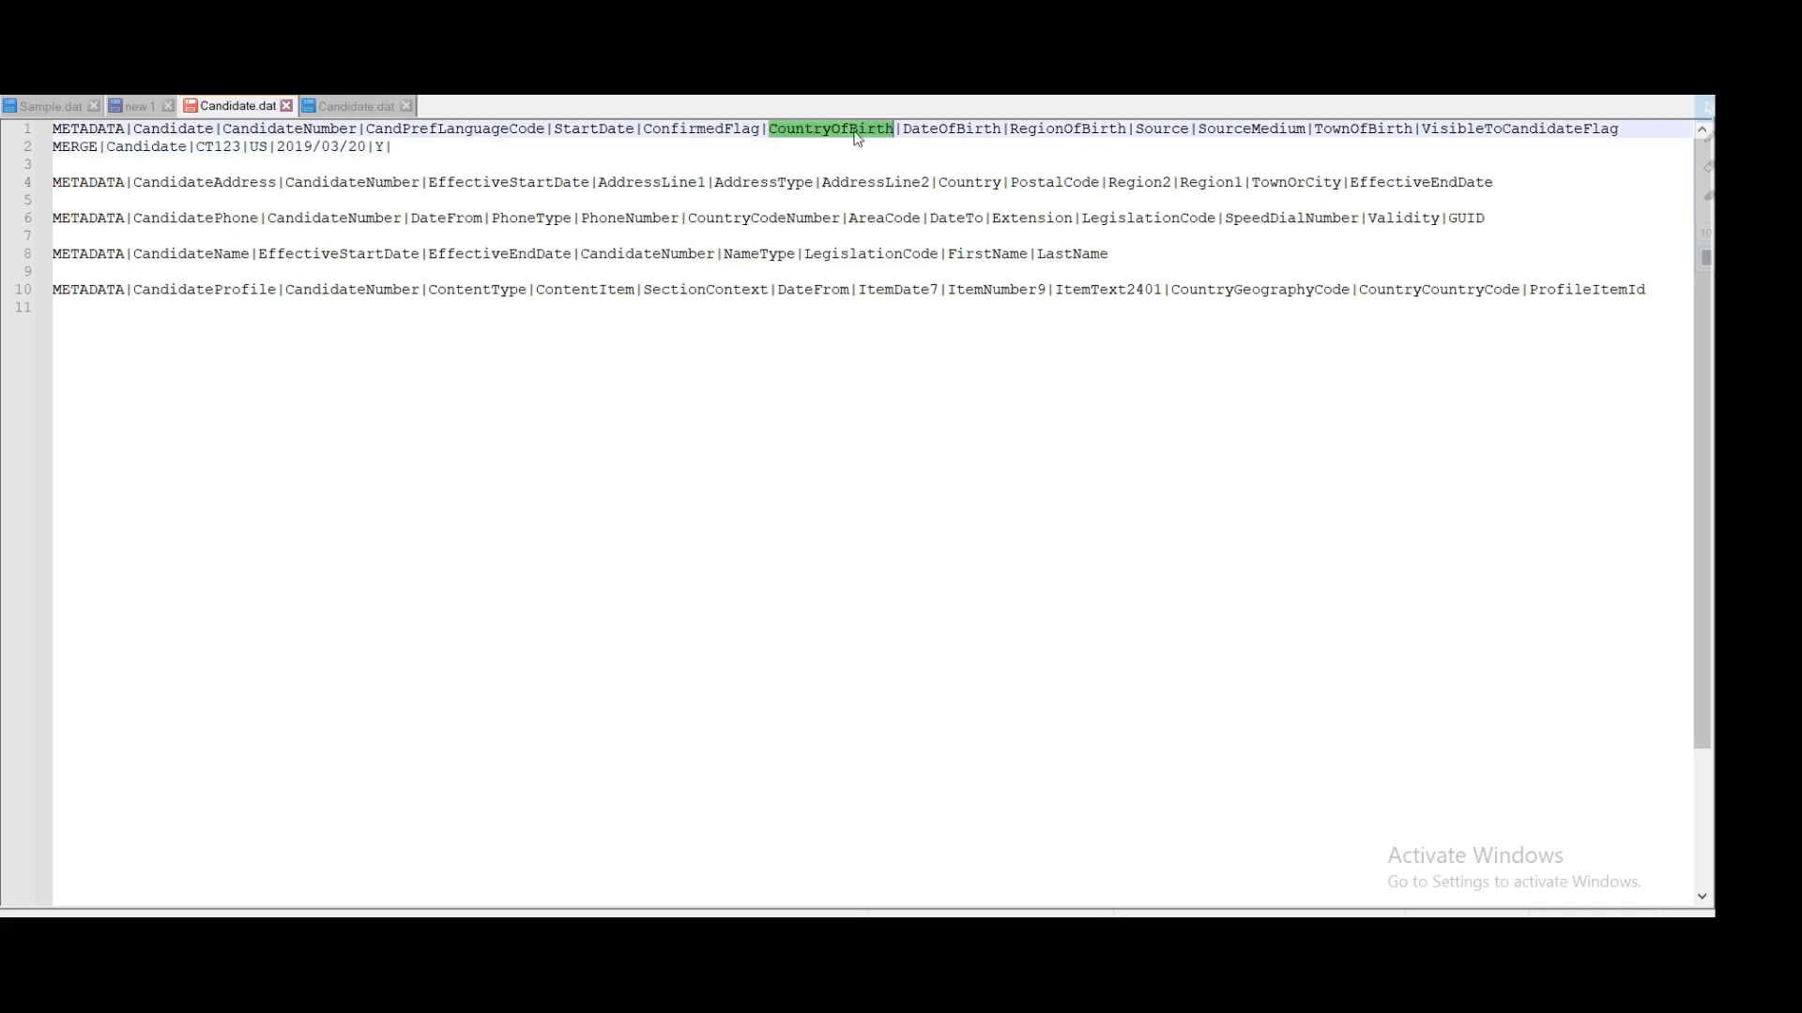
{"action": "left_click", "coordinate": [392, 147]}
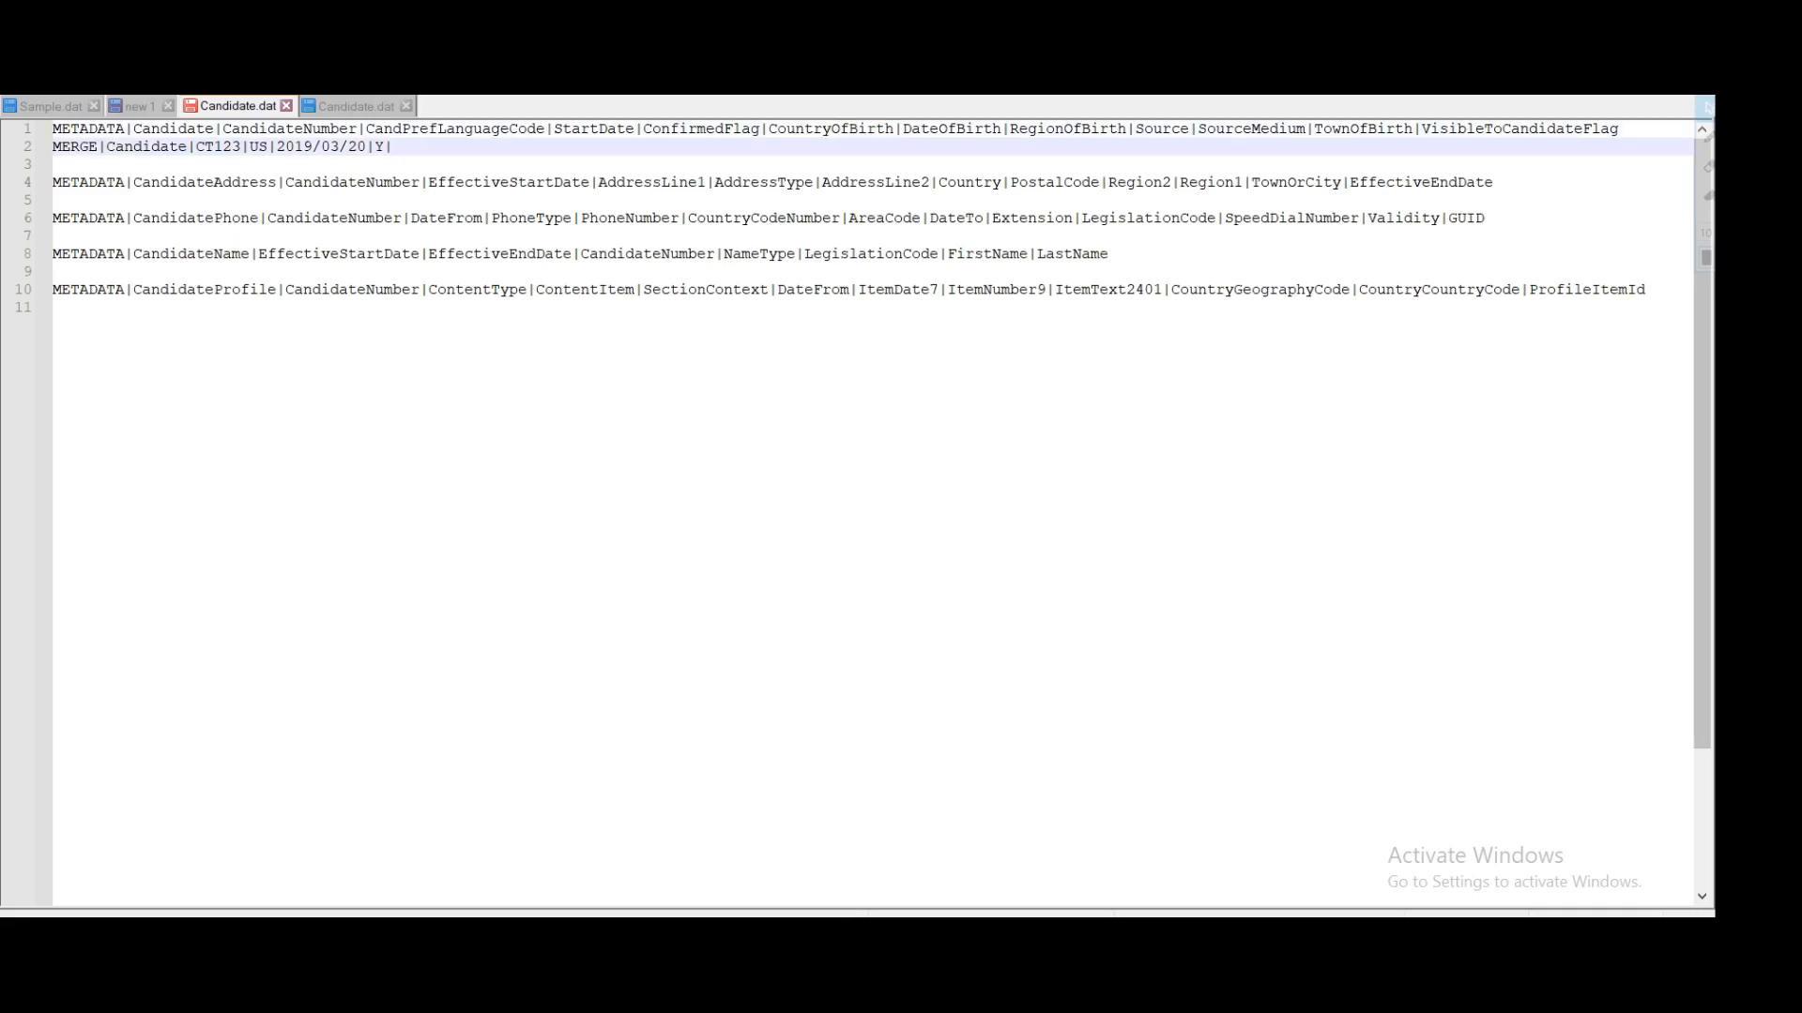
{"action": "type", "text": "|"}
Step: Enter DateOfBirth 1980/08/05 by reusing and editing the start date
{"action": "double_click", "coordinate": [942, 130]}
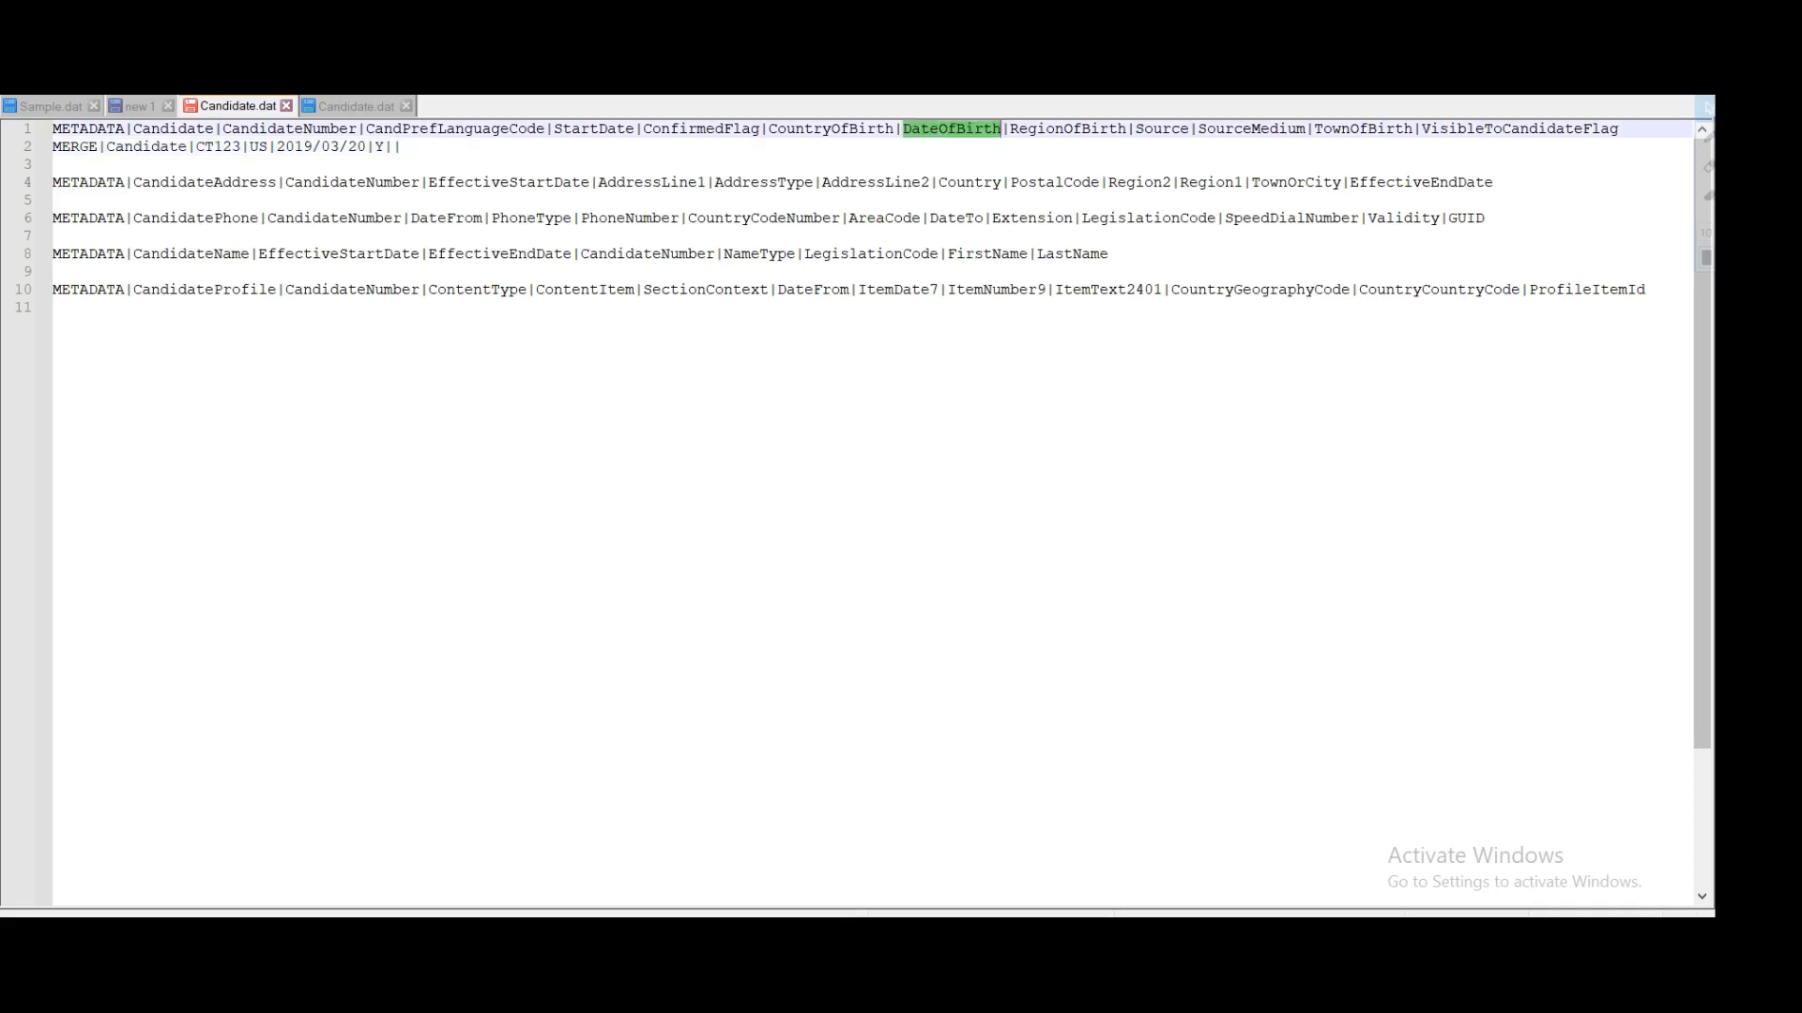
{"action": "left_click_drag", "start_coordinate": [367, 148], "coordinate": [276, 147]}
{"action": "key", "text": "ctrl+c"}
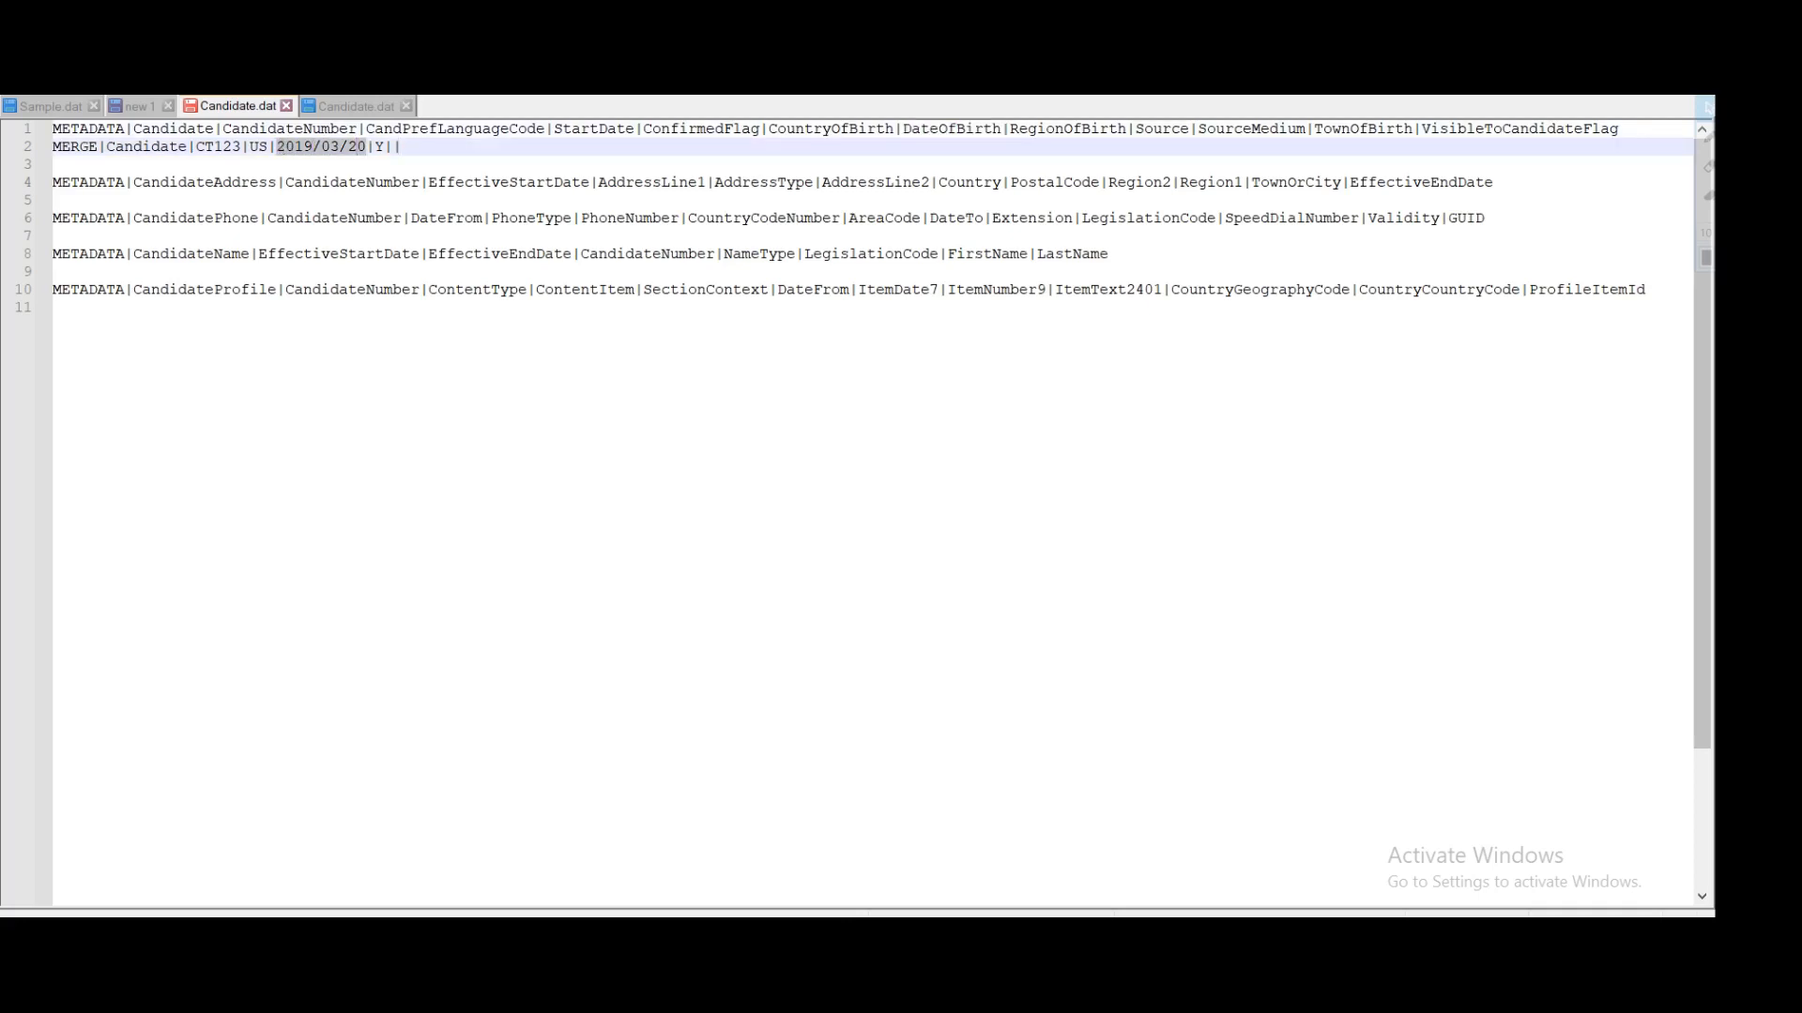
{"action": "left_click", "coordinate": [401, 147]}
{"action": "key", "text": "ctrl+v"}
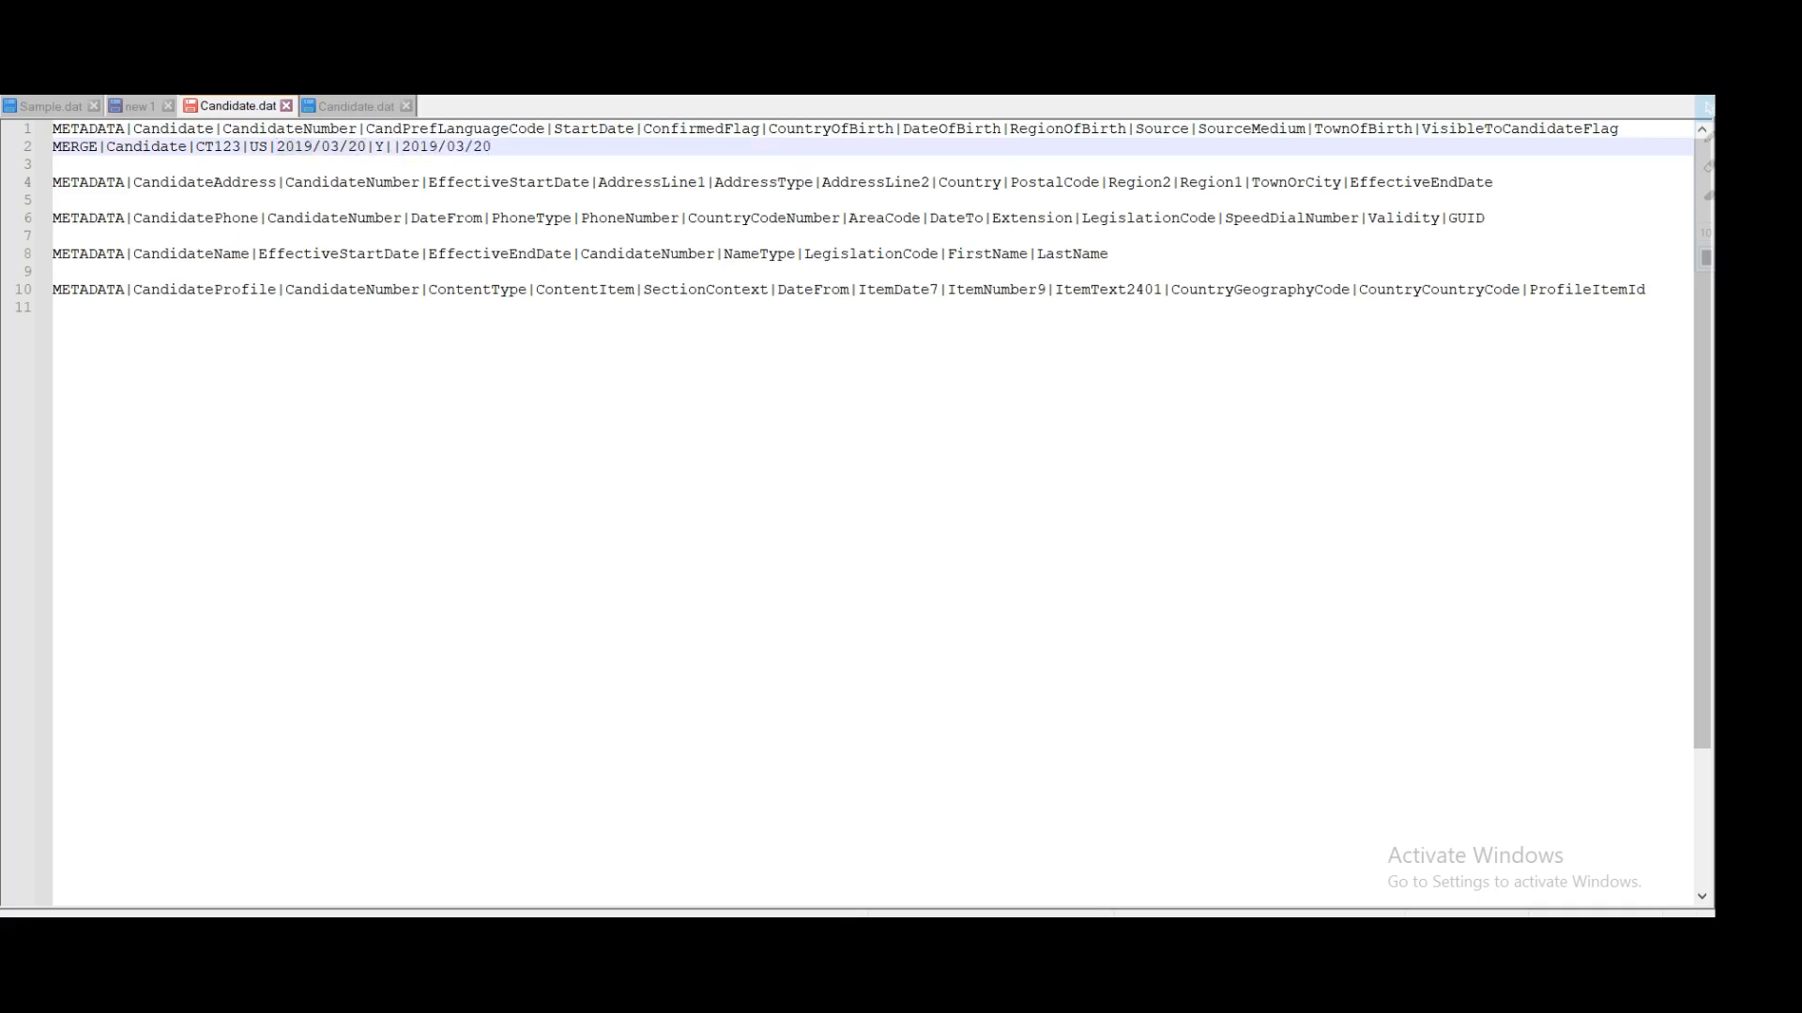
{"action": "key", "text": "BackSpace"}
{"action": "key", "text": "BackSpace"}
{"action": "type", "text": "80"}
{"action": "key", "text": "BackSpace"}
{"action": "key", "text": "BackSpace"}
{"action": "type", "text": "08"}
{"action": "key", "text": "Delete"}
{"action": "key", "text": "Delete"}
{"action": "type", "text": "05|"}
Step: Leave RegionOfBirth empty and set Source to 'direct Source'
{"action": "double_click", "coordinate": [1053, 130]}
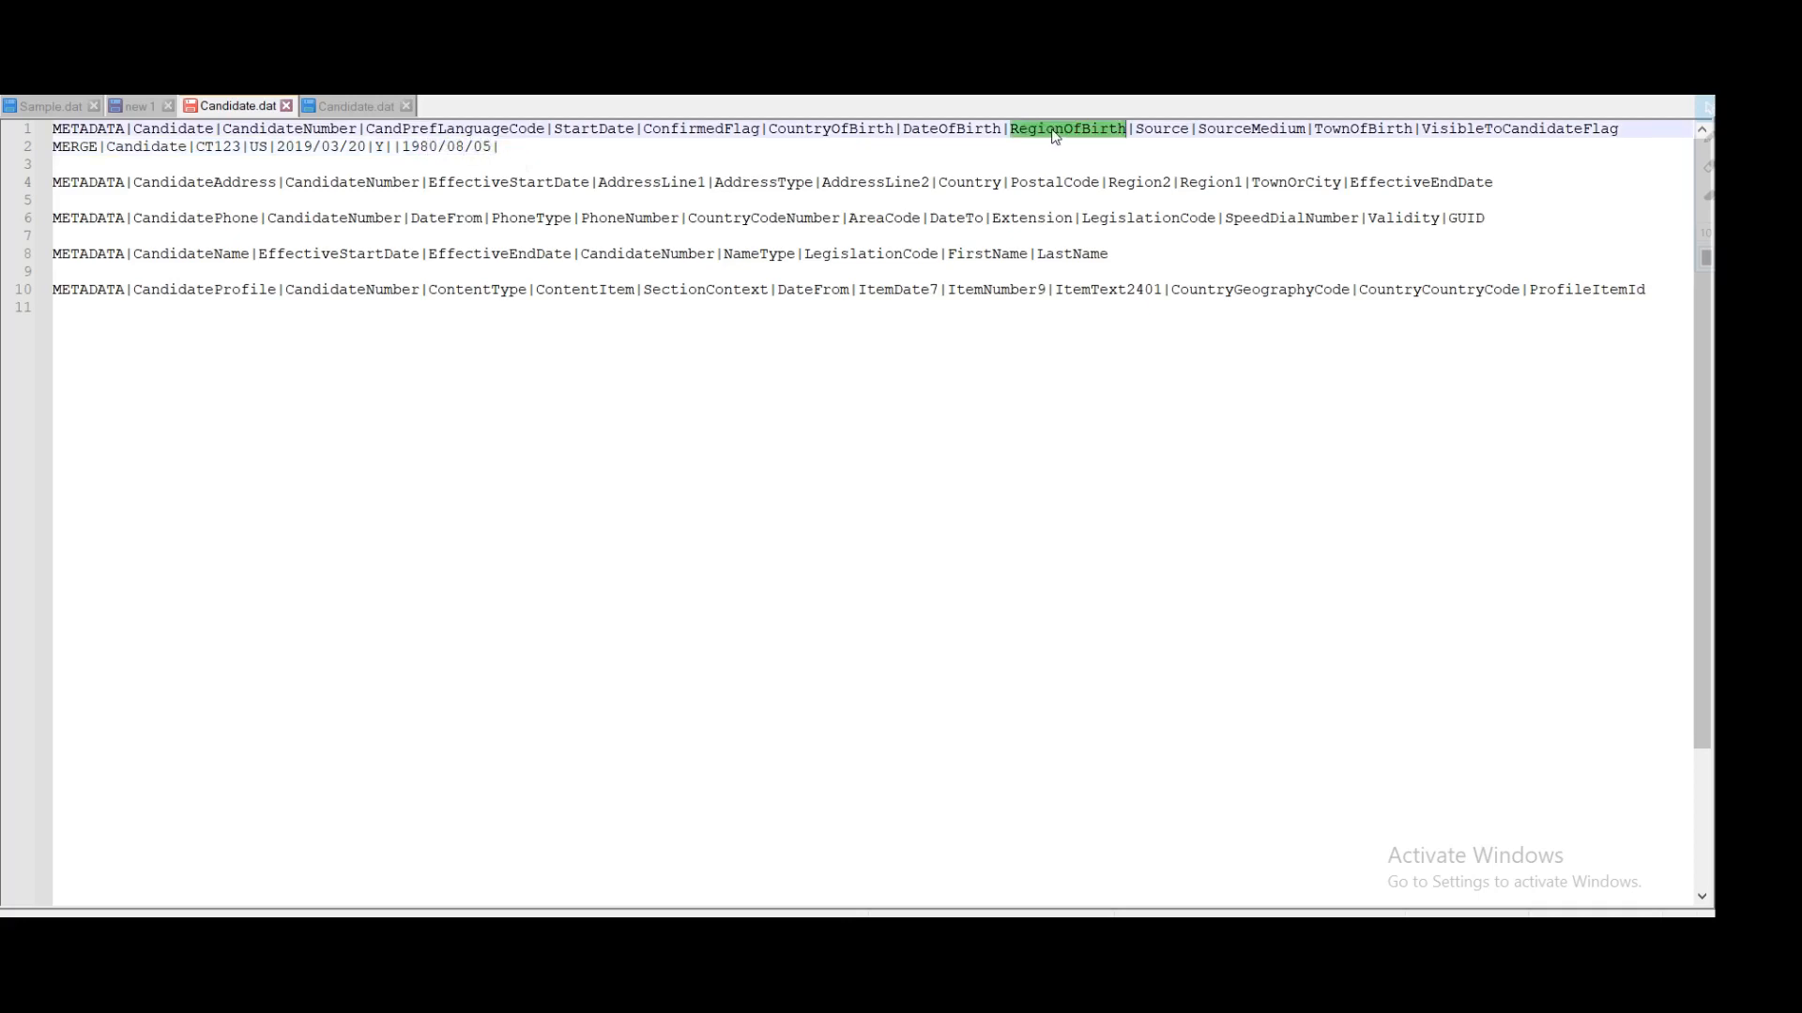
{"action": "left_click", "coordinate": [879, 150]}
{"action": "type", "text": "|"}
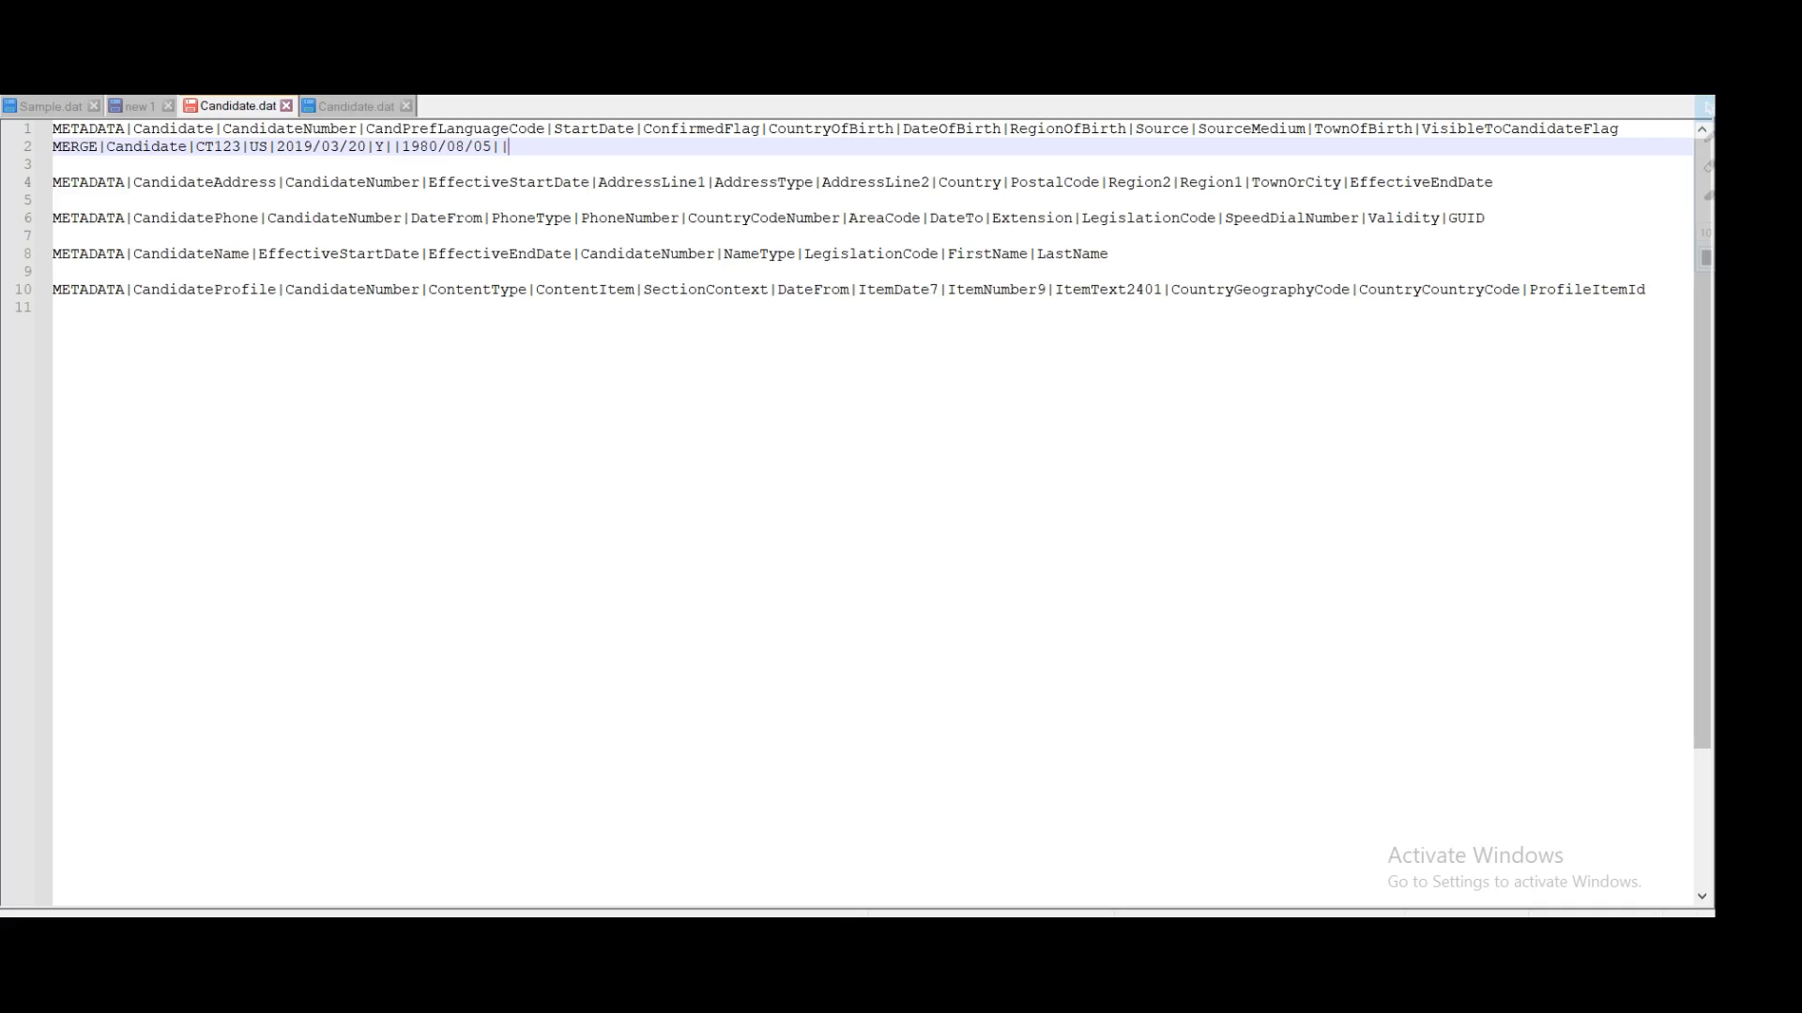
{"action": "double_click", "coordinate": [1160, 131]}
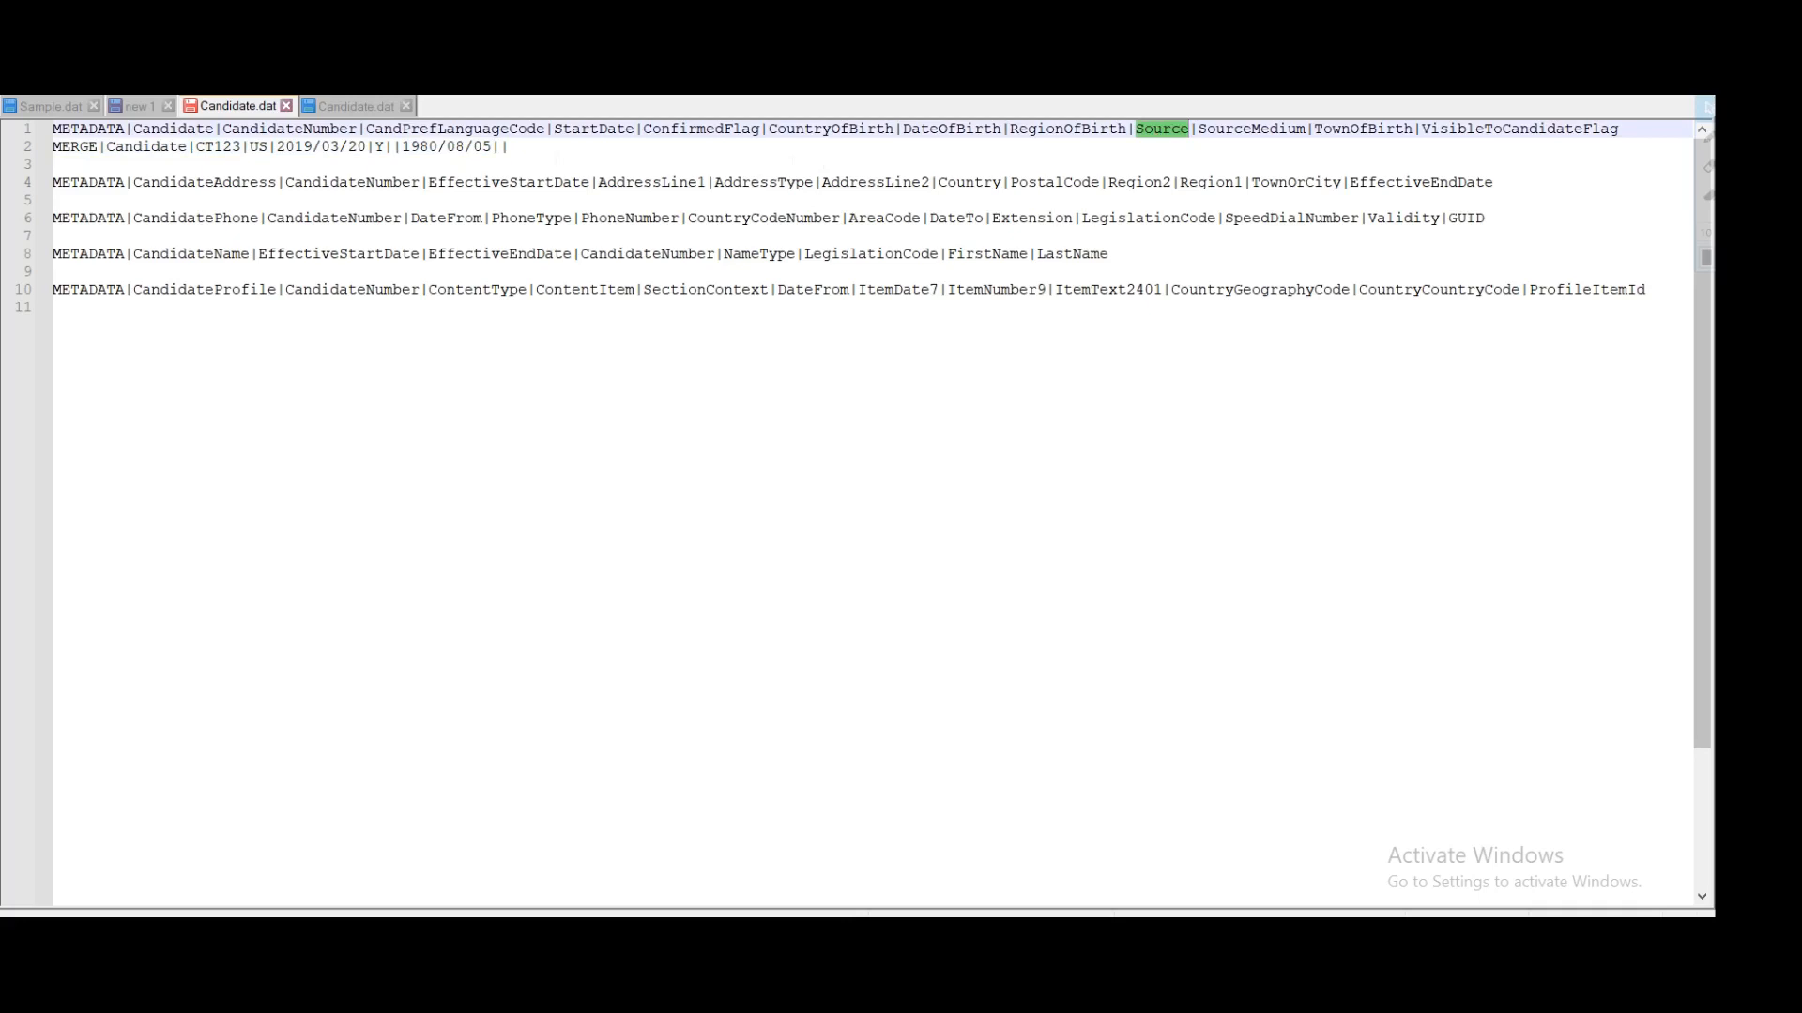
{"action": "left_click", "coordinate": [510, 147]}
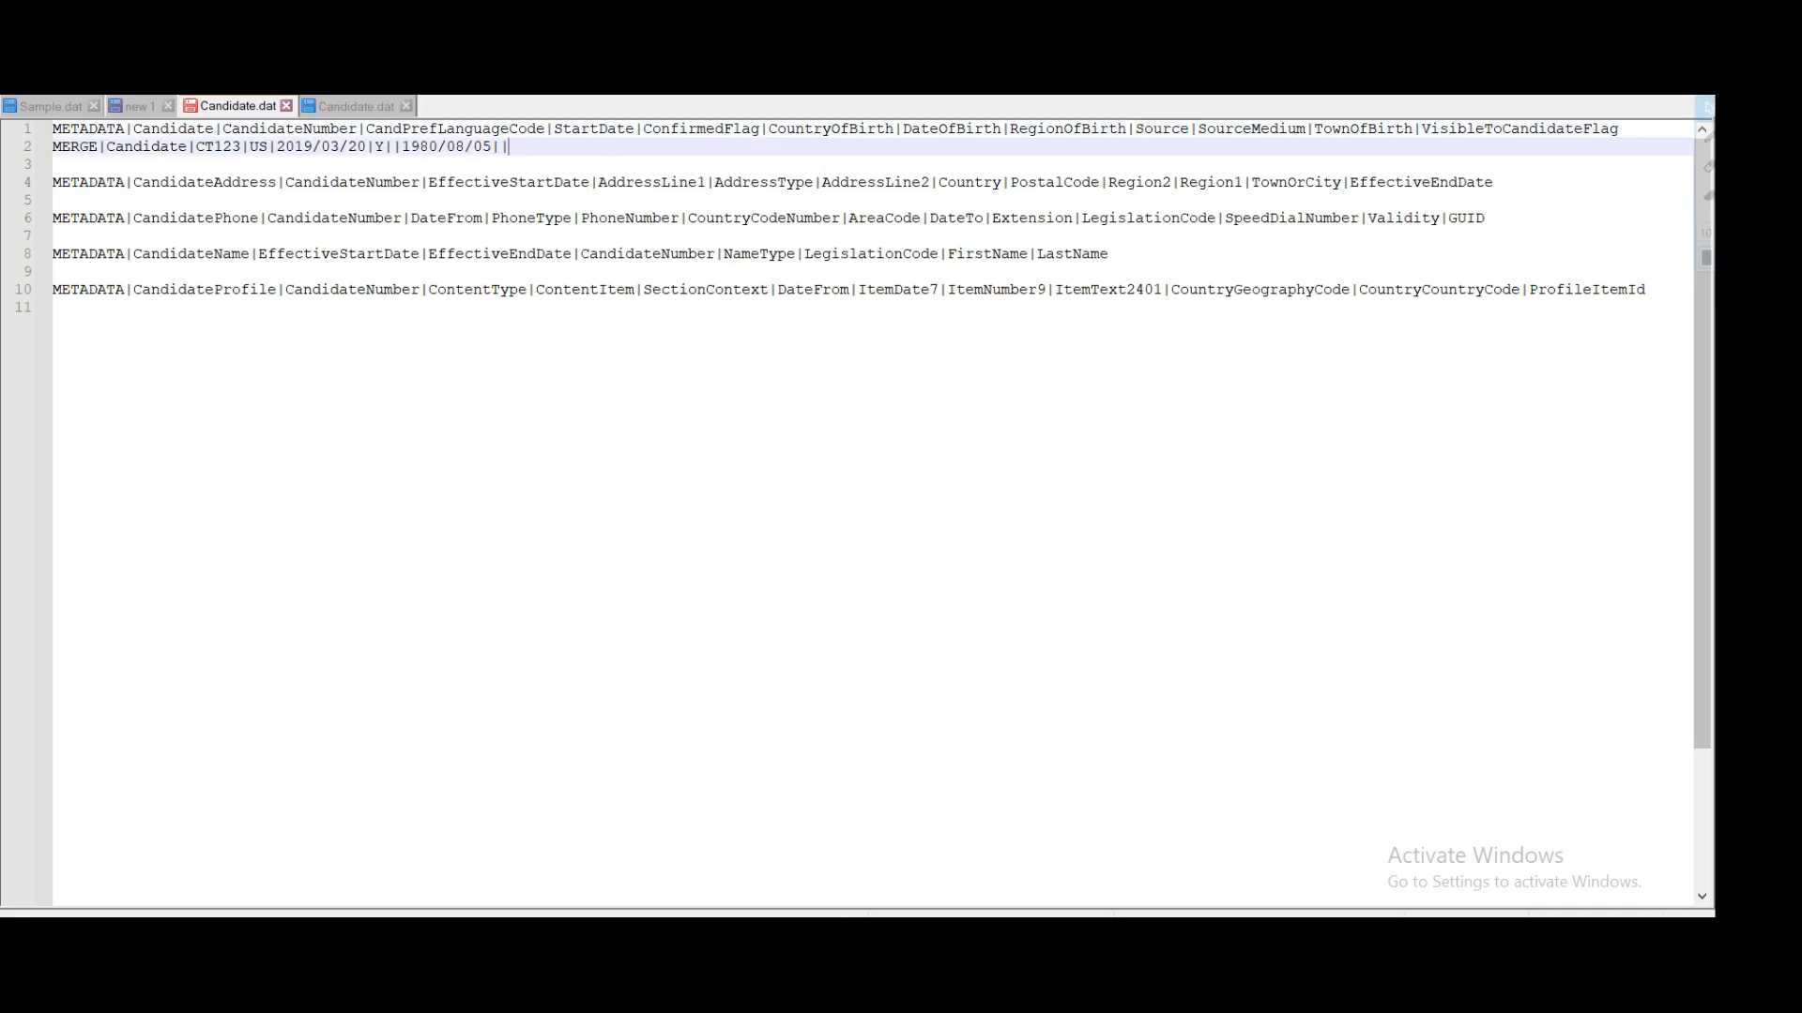
{"action": "type", "text": "direct Source|"}
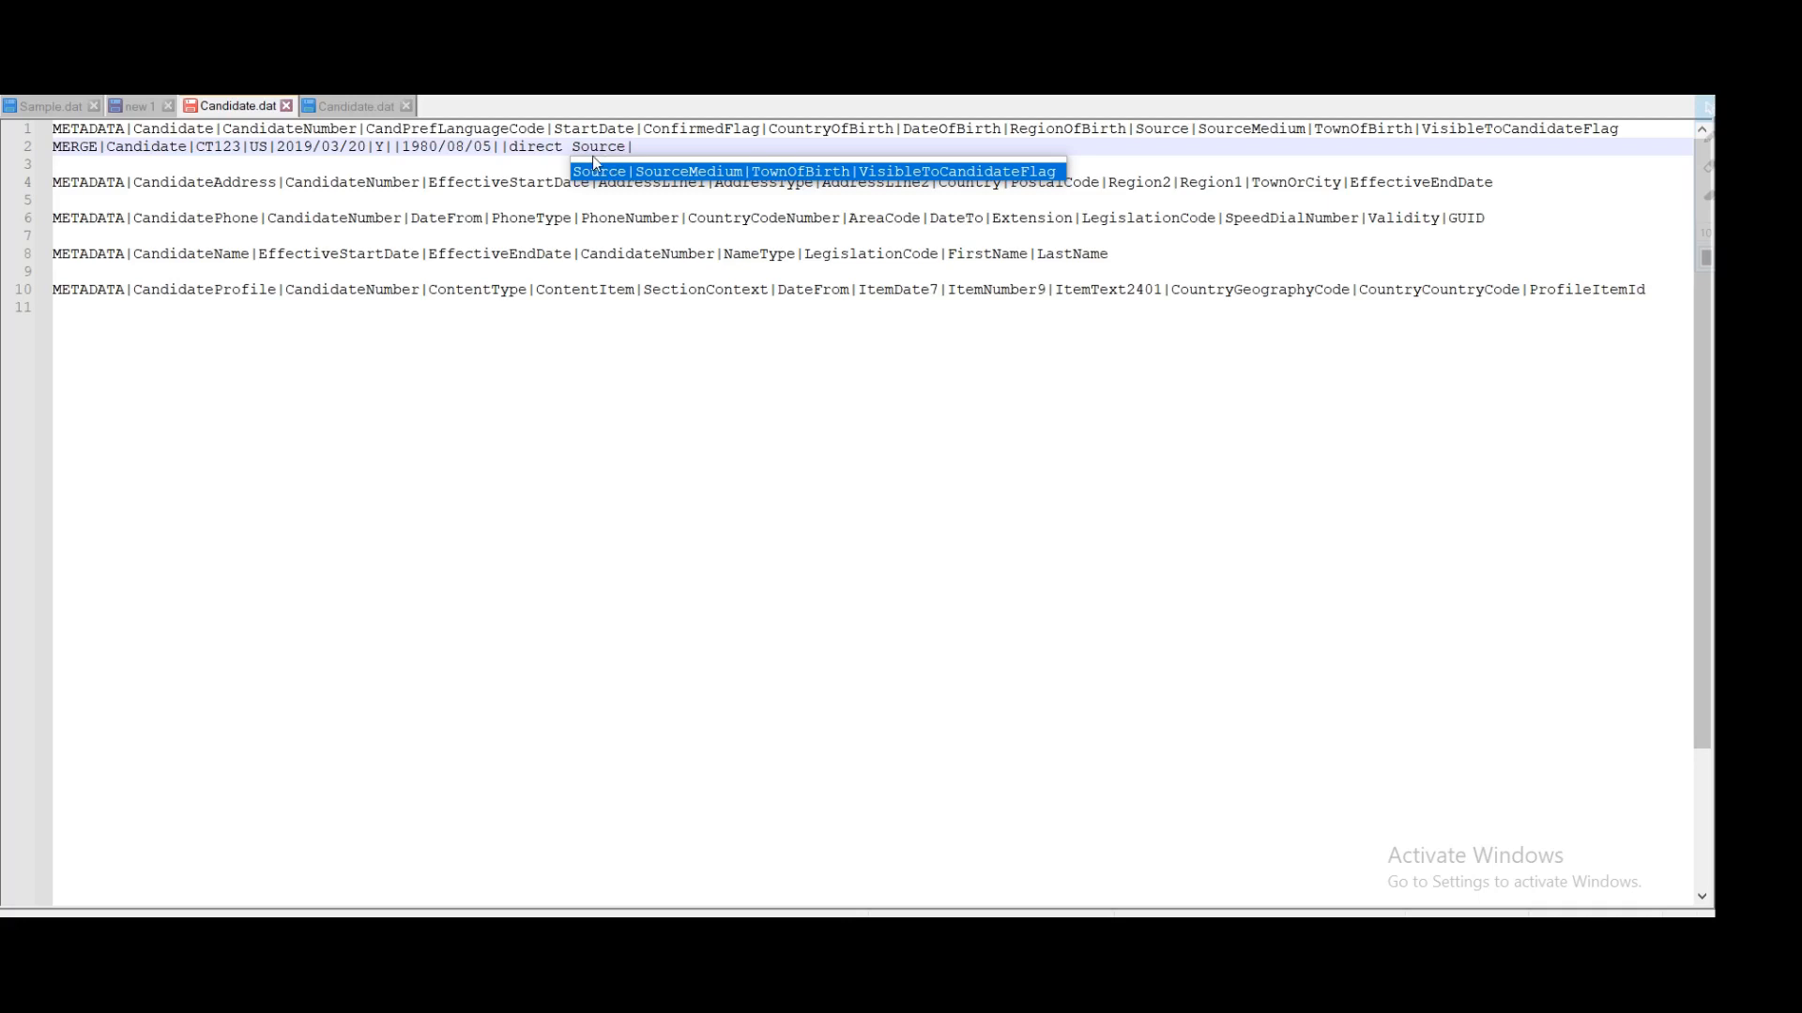
{"action": "left_click", "coordinate": [580, 147]}
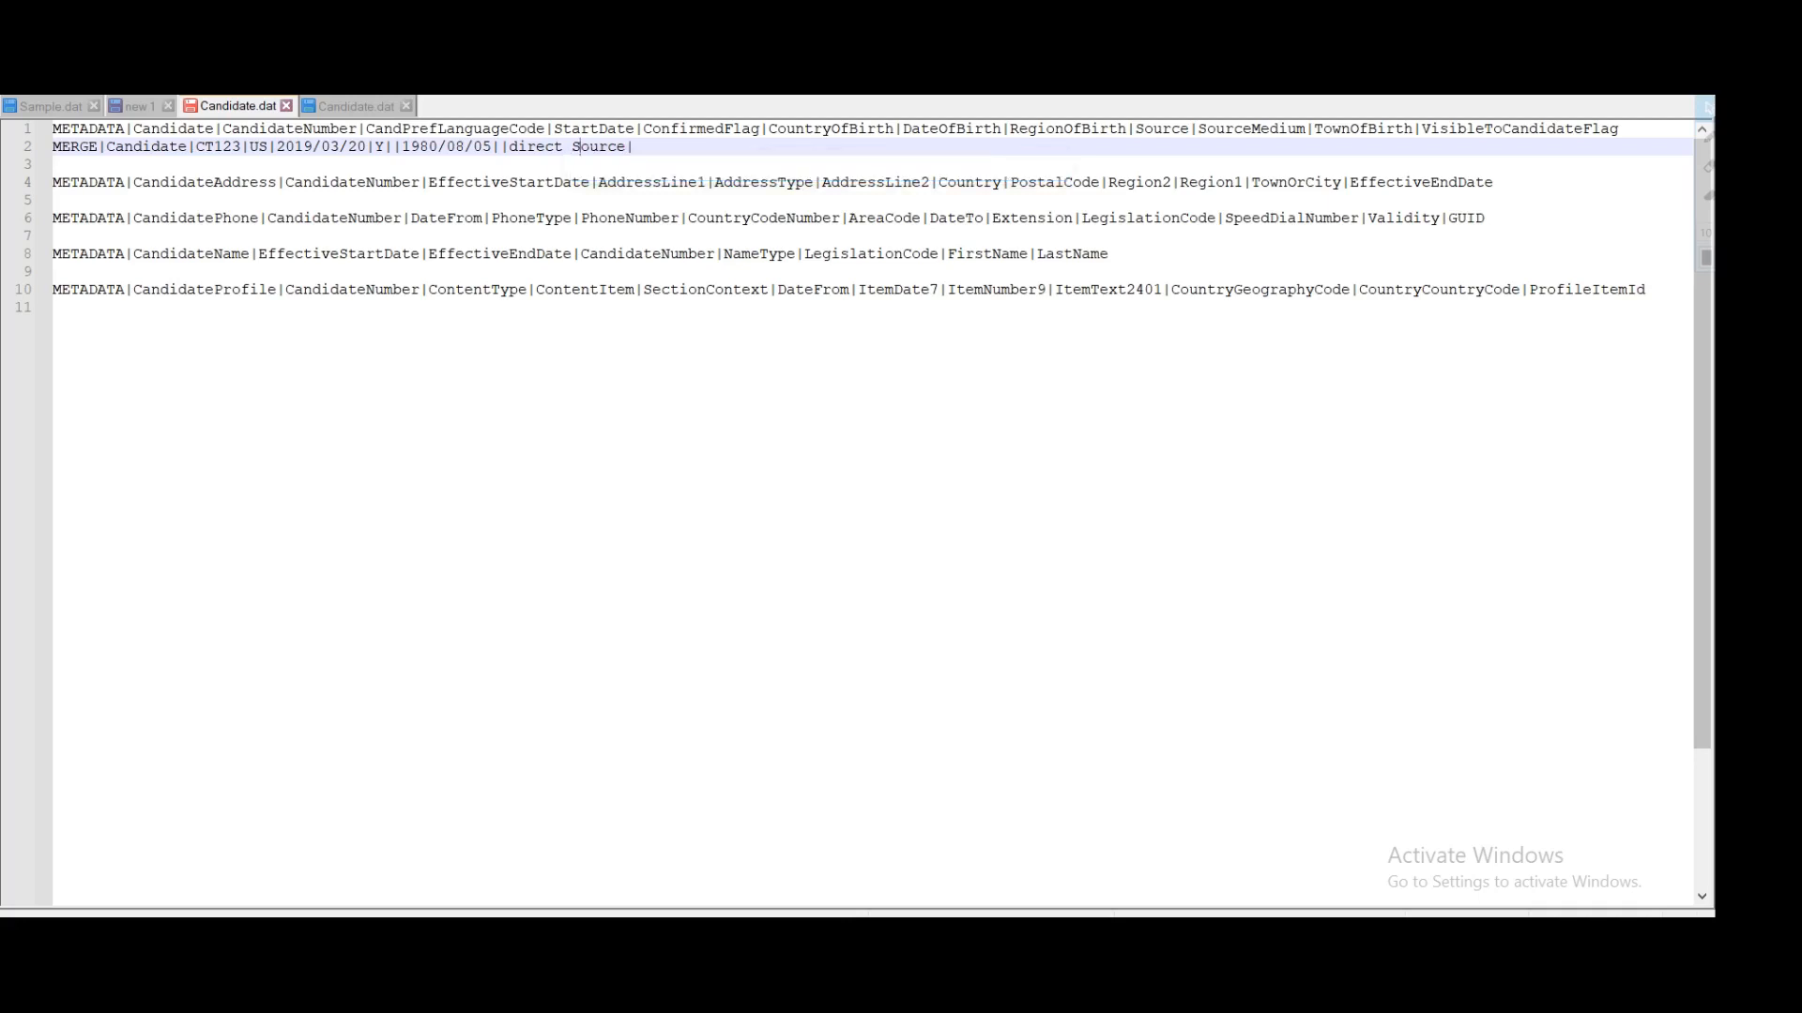
{"action": "key", "text": "End"}
Step: Leave SourceMedium and TownOfBirth empty and set VisibleToCandidateFlag to Y
{"action": "double_click", "coordinate": [1283, 131]}
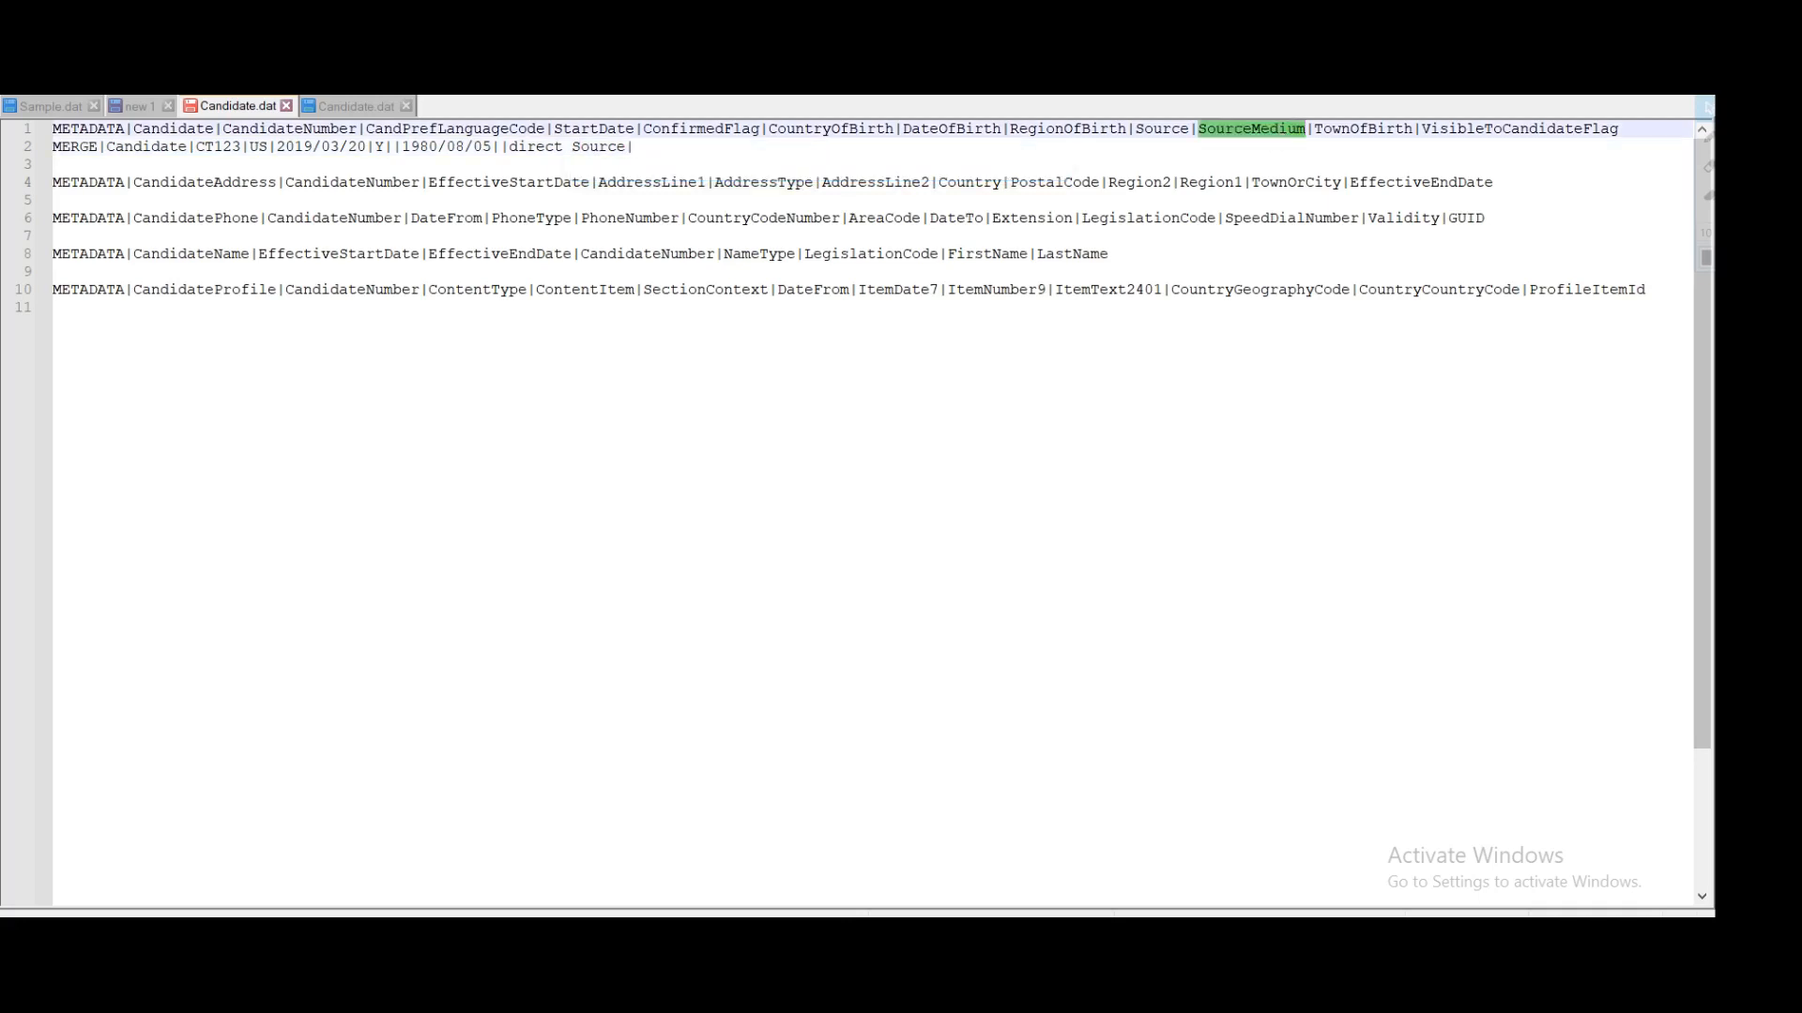
{"action": "left_click", "coordinate": [635, 148]}
{"action": "type", "text": "|"}
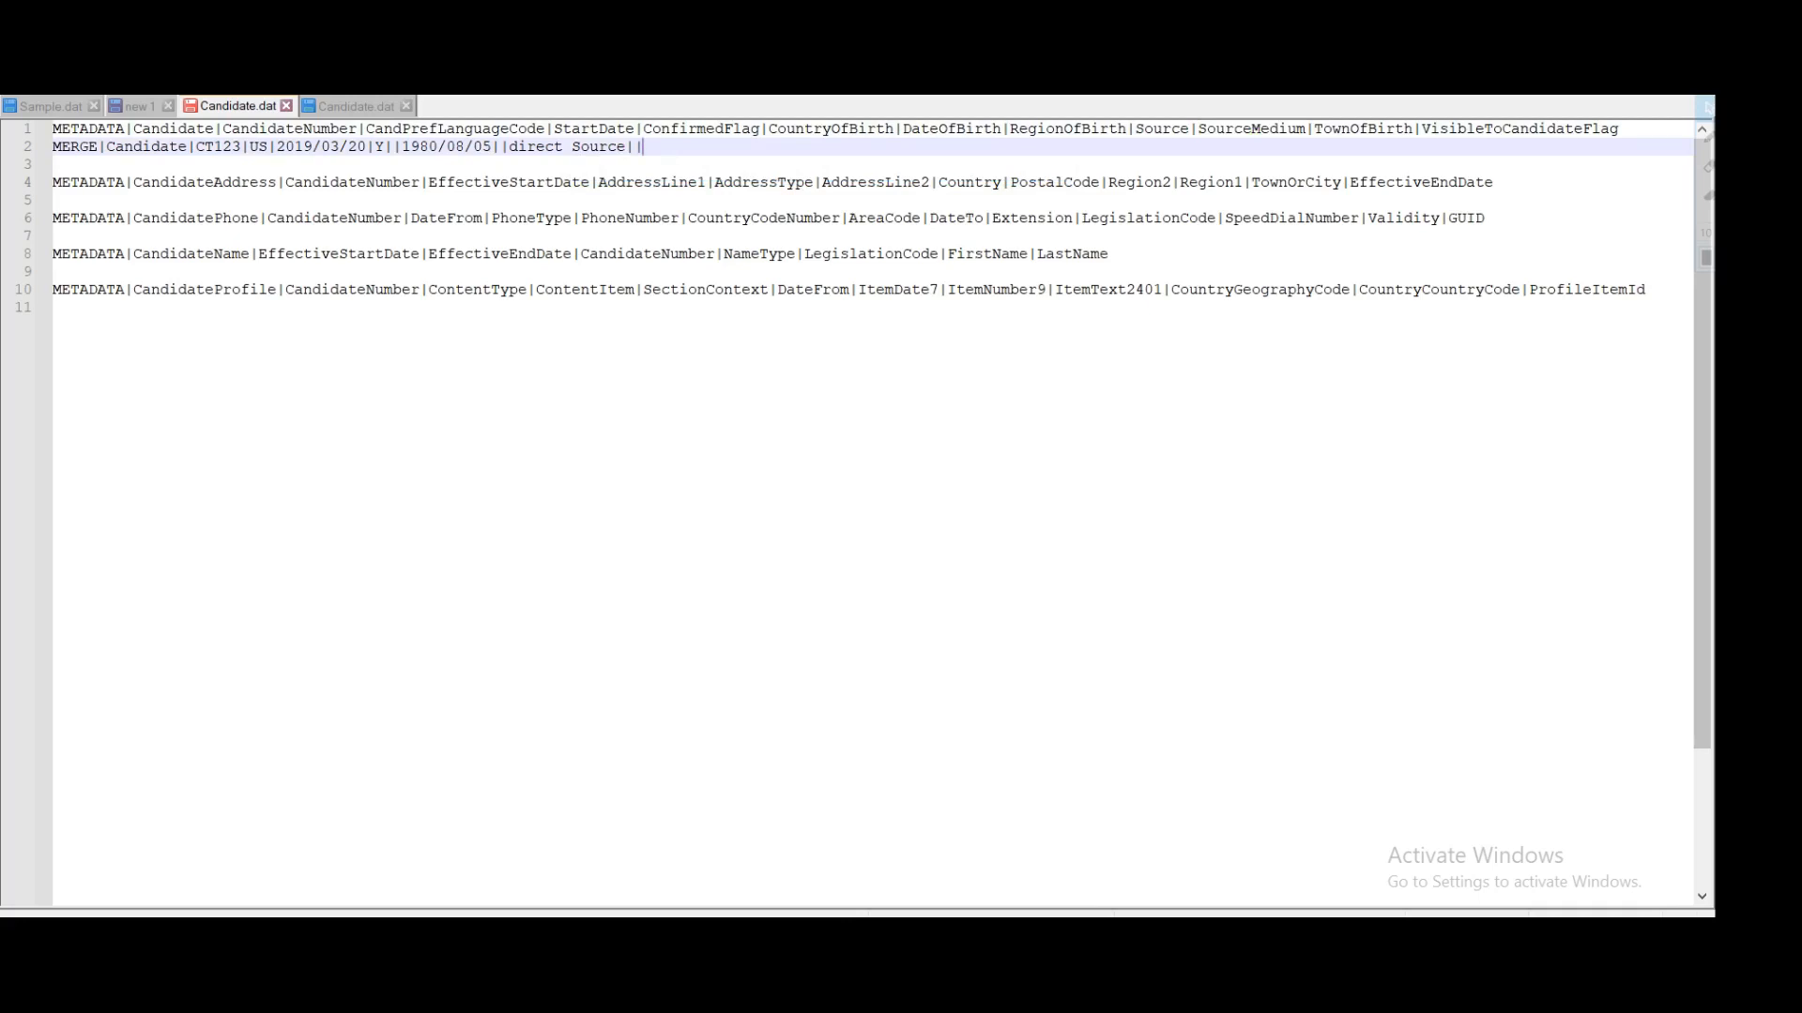
{"action": "double_click", "coordinate": [1379, 131]}
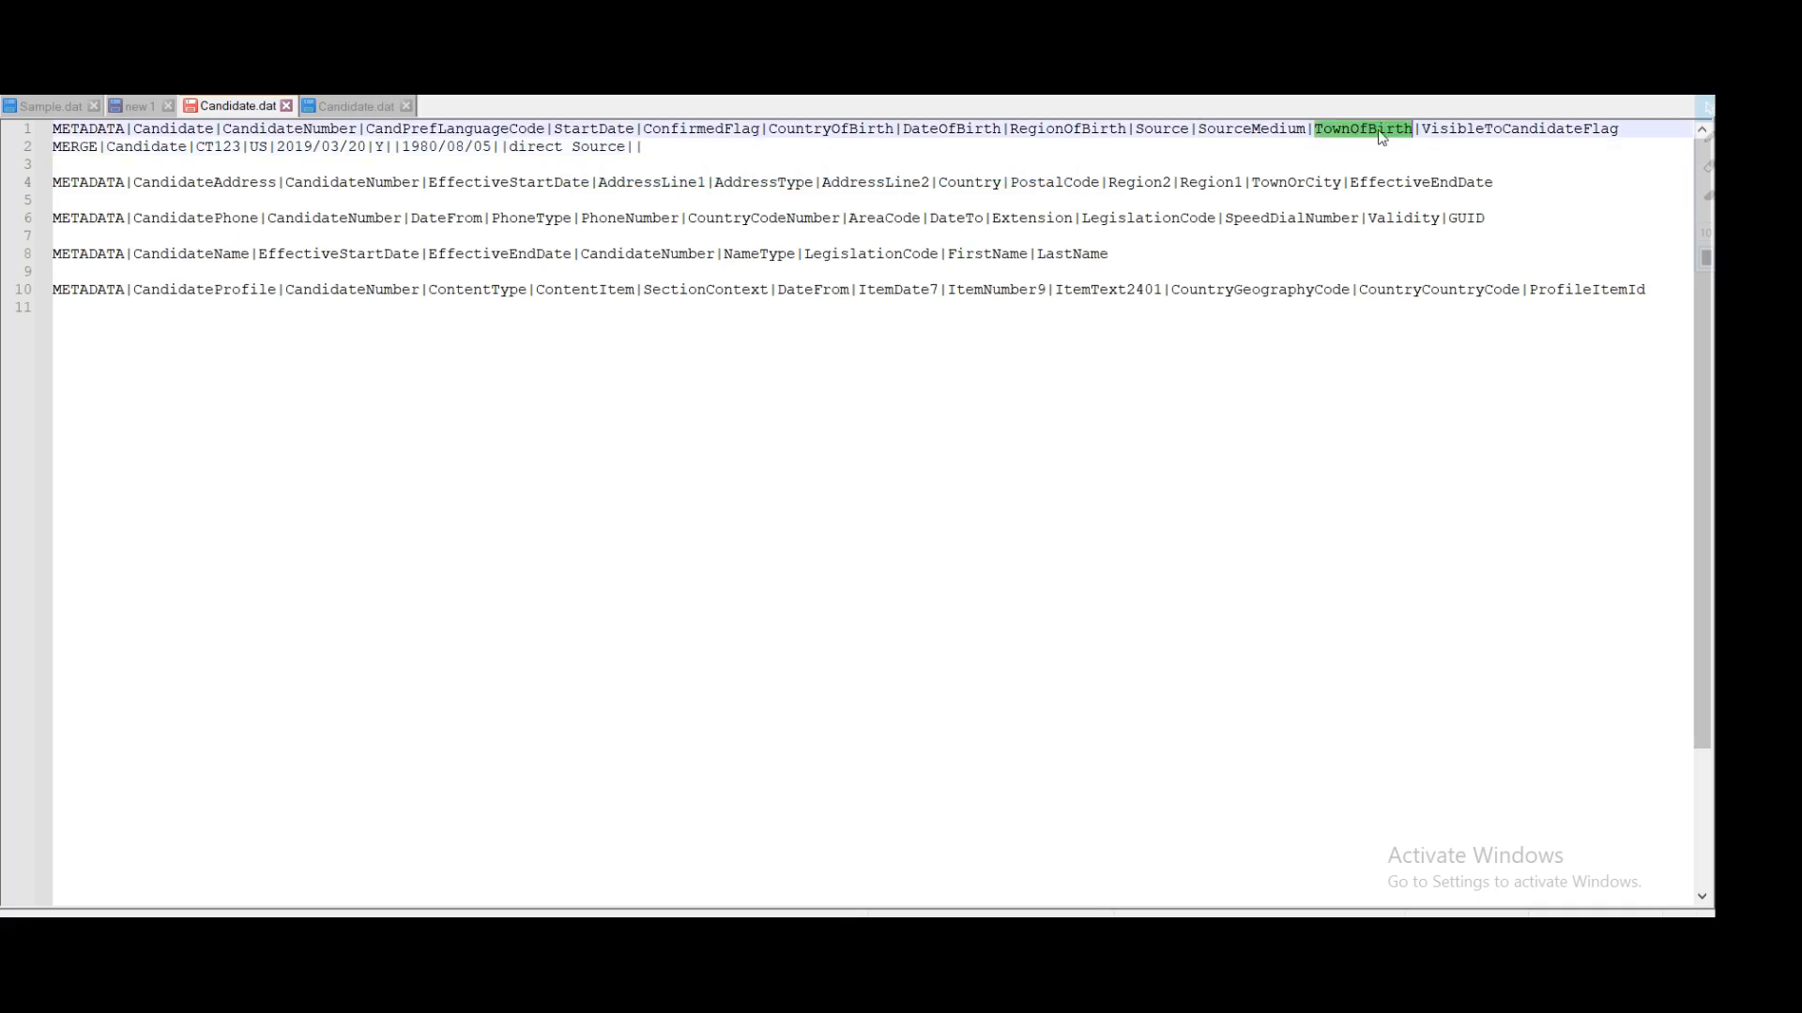
{"action": "left_click", "coordinate": [644, 147]}
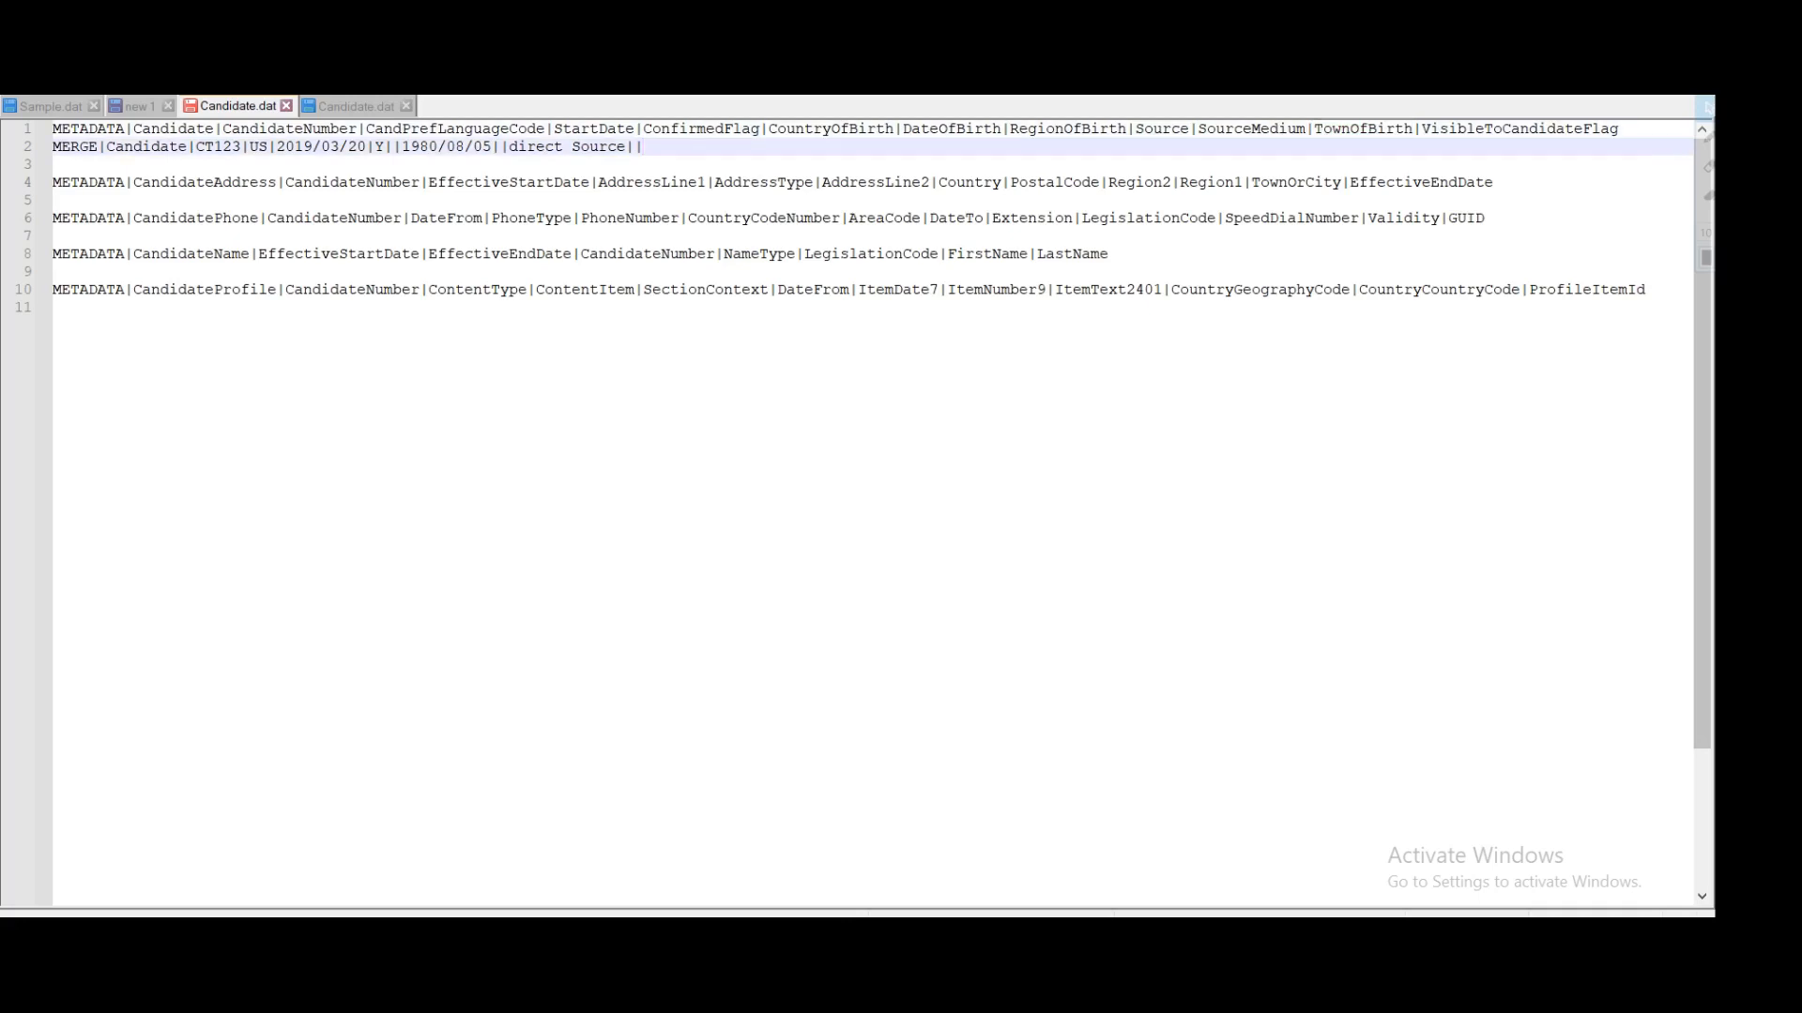
{"action": "type", "text": "|"}
{"action": "double_click", "coordinate": [1474, 132]}
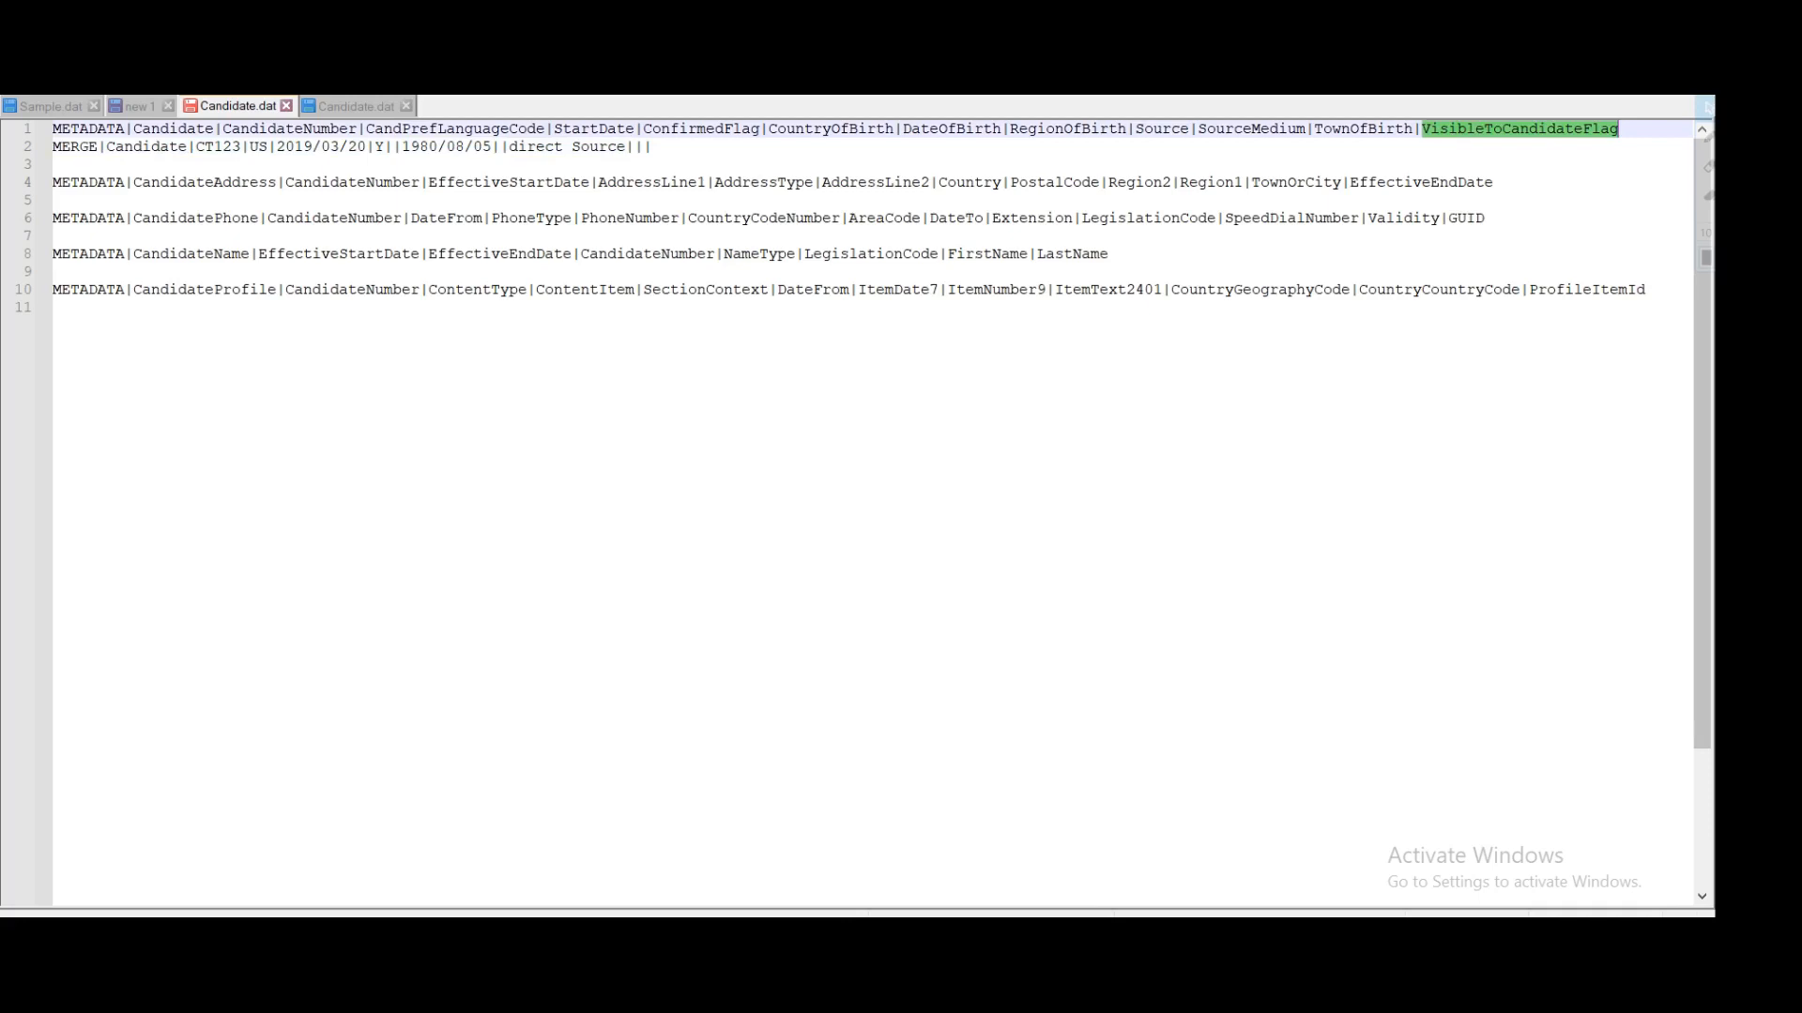
{"action": "left_click", "coordinate": [653, 148]}
{"action": "type", "text": "Y"}
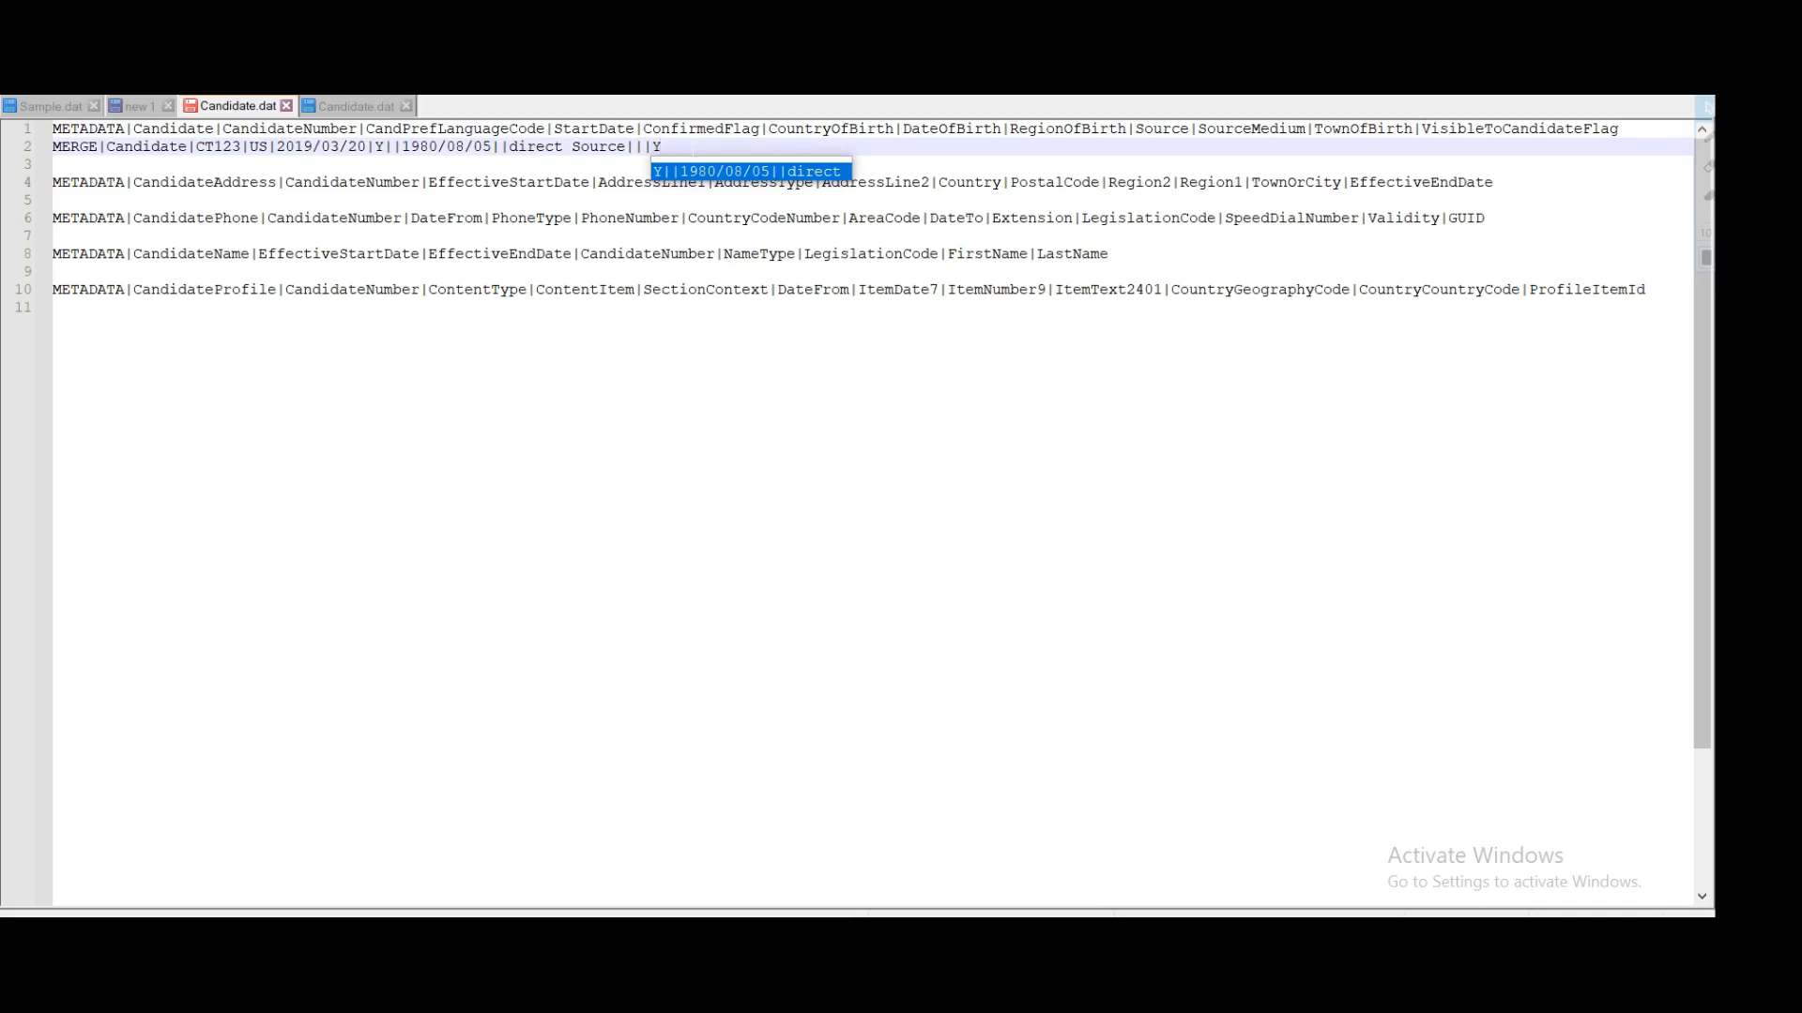
Step: Review the completed Candidate header and data rows and locate the CandidateAddress section
{"action": "left_click_drag", "start_coordinate": [662, 146], "coordinate": [53, 128]}
{"action": "left_click", "coordinate": [175, 185]}
{"action": "double_click", "coordinate": [175, 185]}
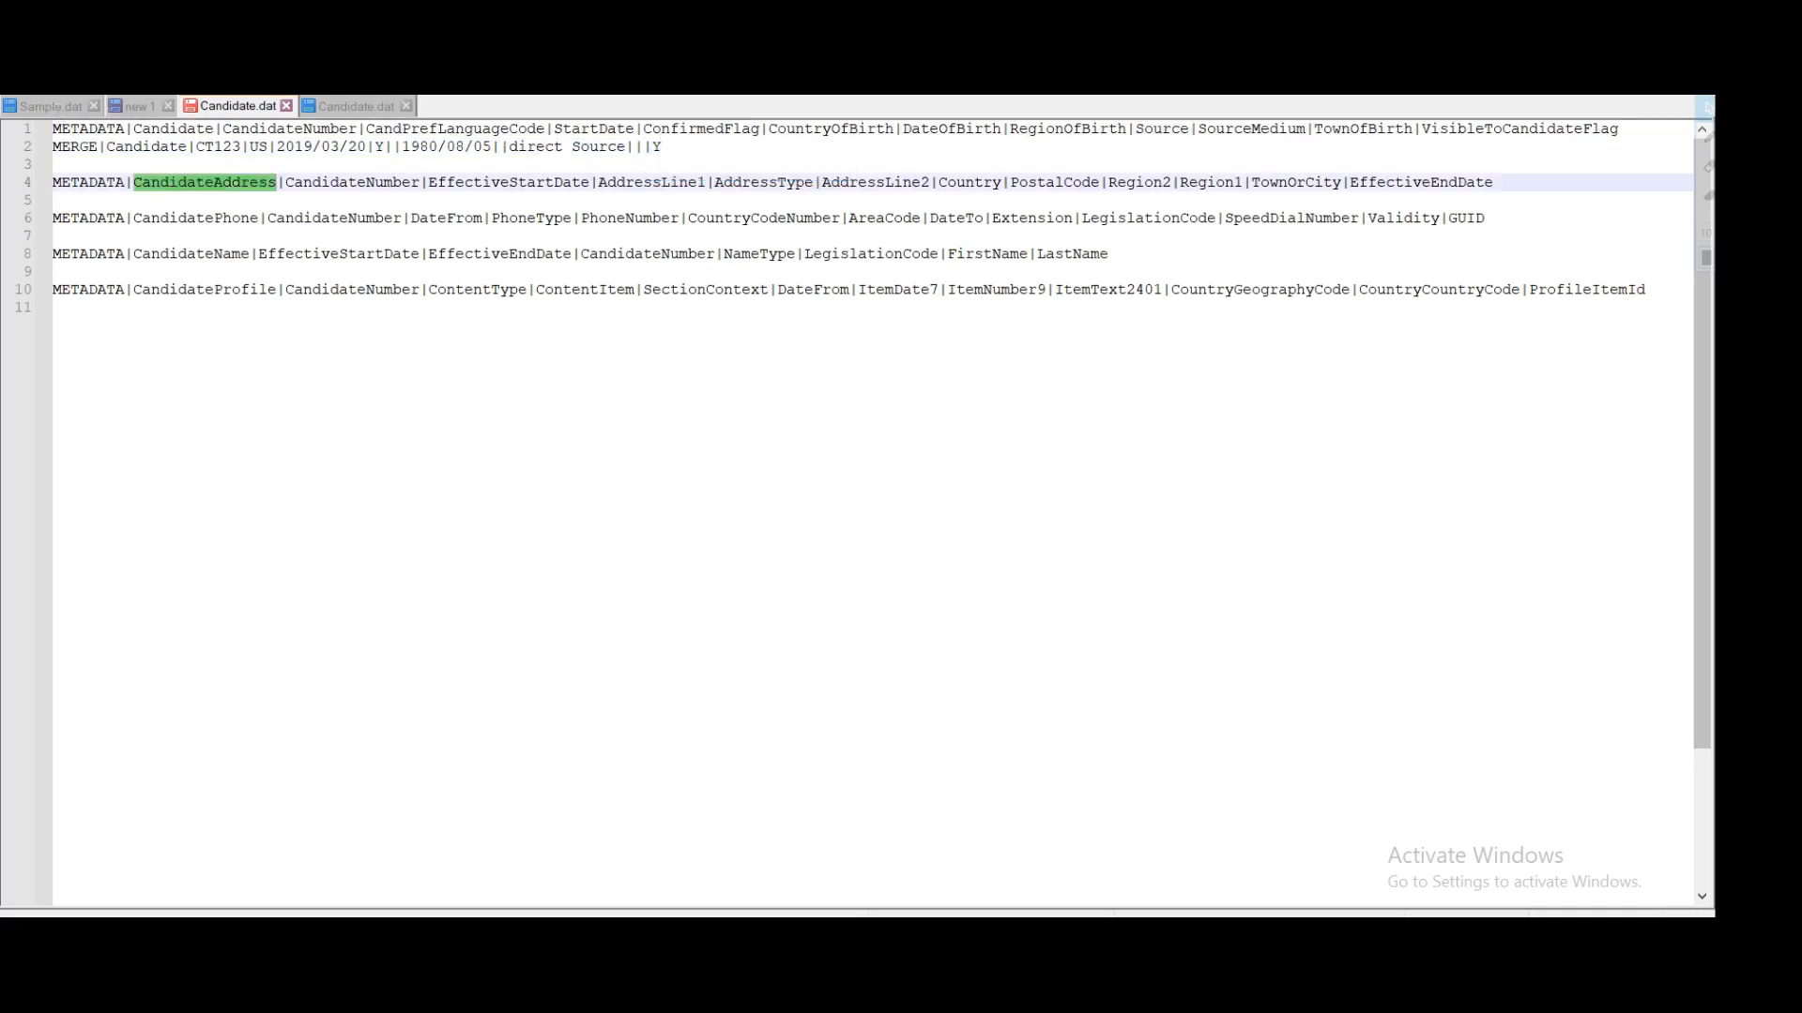
{"action": "left_click", "coordinate": [53, 200]}
Step: Start a new line 5 as 'MERGE|CandidateAddress|'
{"action": "key", "text": "Return"}
{"action": "key", "text": "Up"}
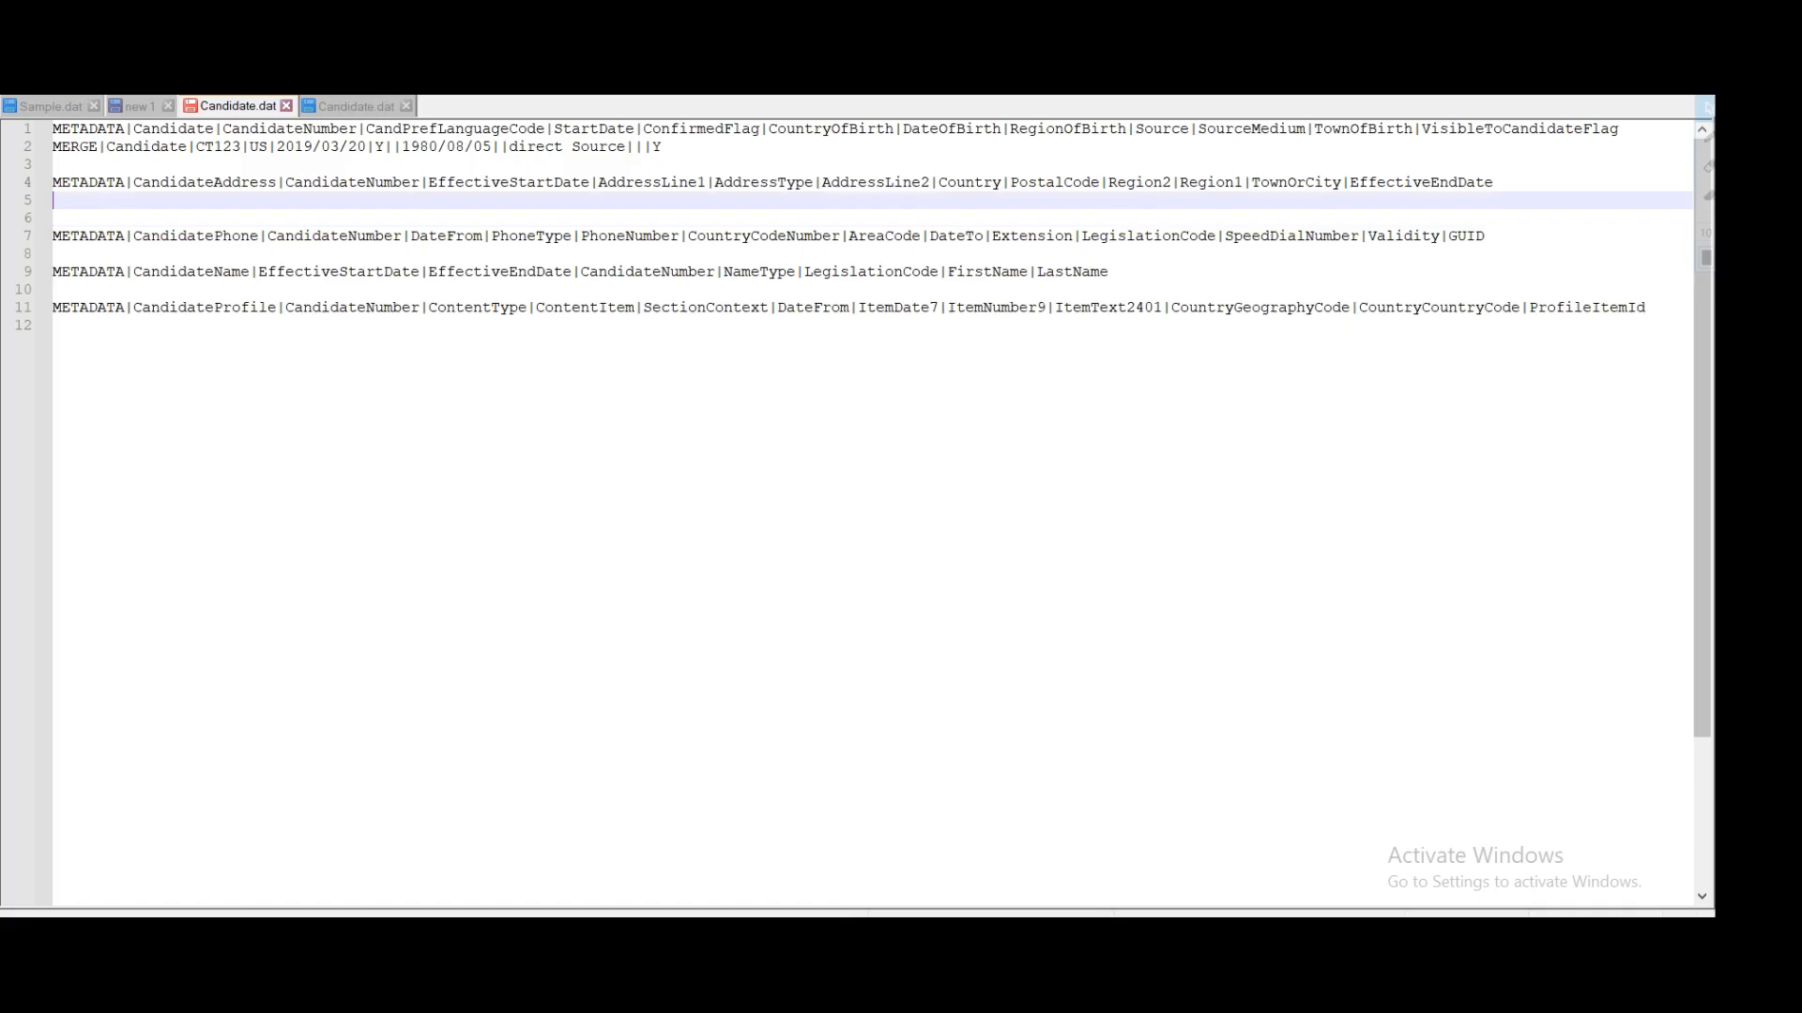
{"action": "type", "text": "MERGE|"}
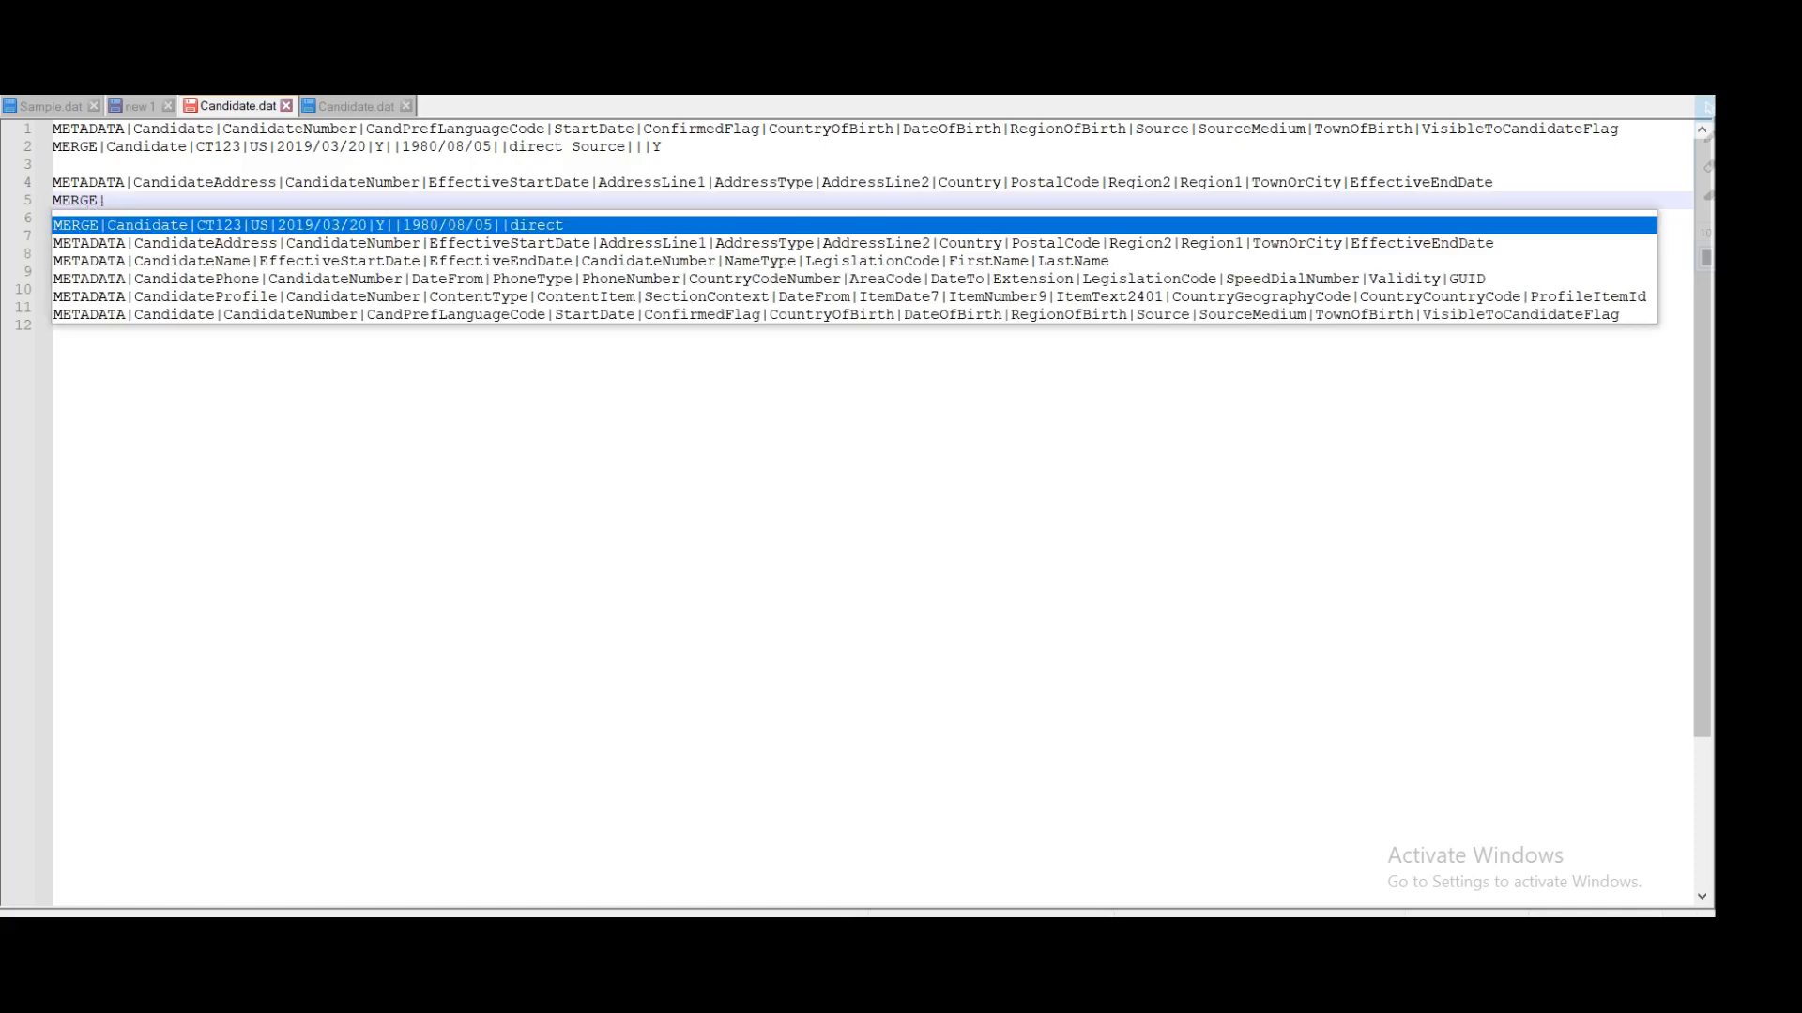
{"action": "left_click", "coordinate": [53, 164]}
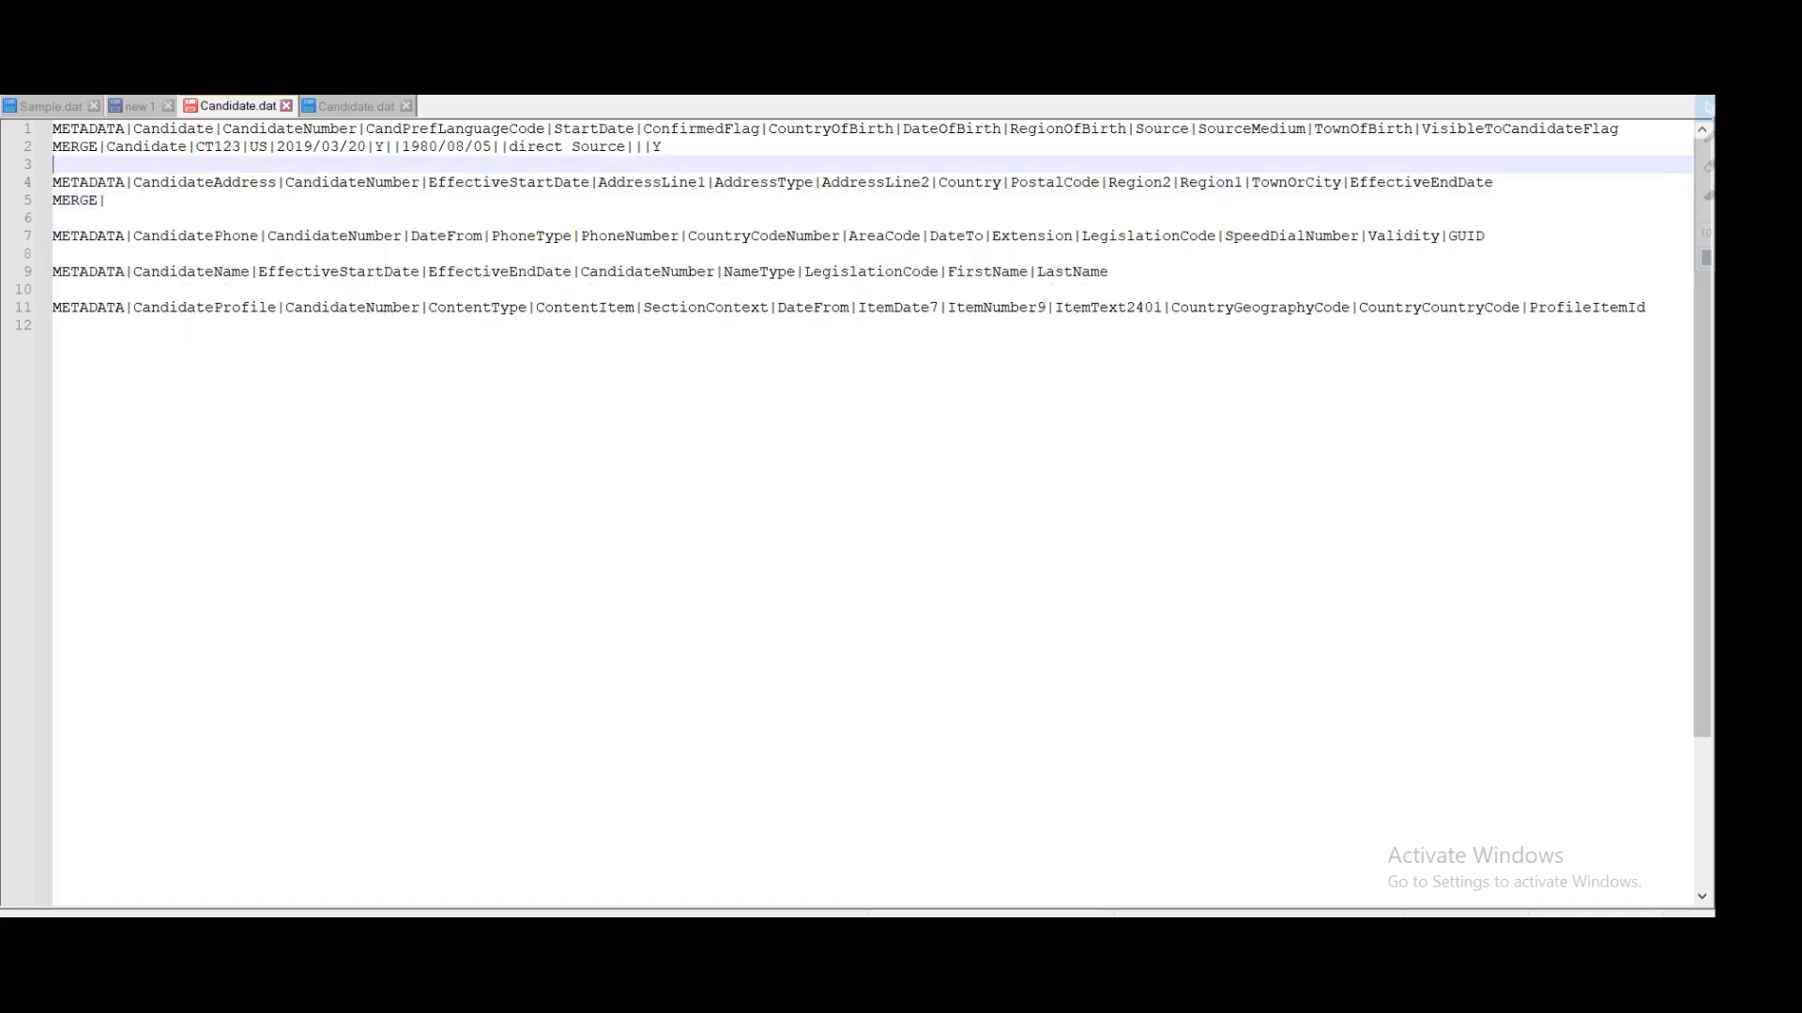
{"action": "double_click", "coordinate": [184, 182]}
{"action": "key", "text": "ctrl+c"}
{"action": "left_click", "coordinate": [107, 200]}
{"action": "key", "text": "ctrl+v"}
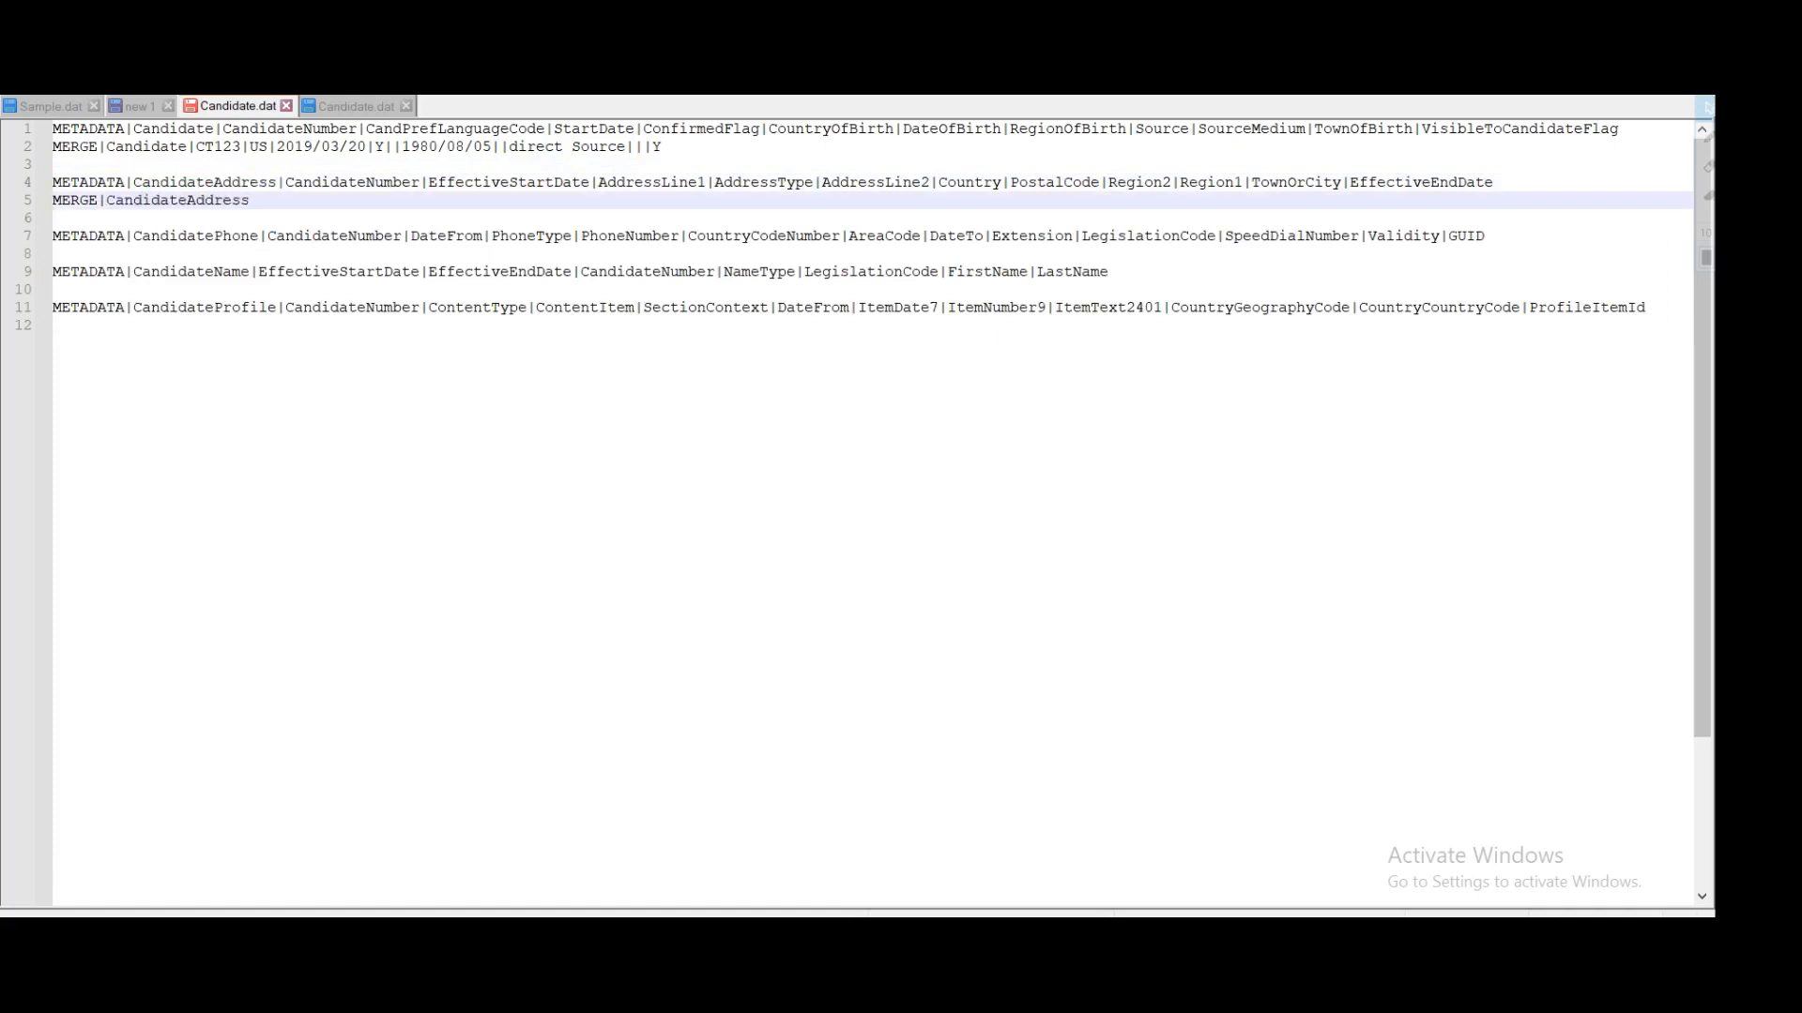
{"action": "type", "text": "|"}
Step: Add the candidate number, start date 2019/03/20 and the street address line to the address row
{"action": "double_click", "coordinate": [217, 147]}
{"action": "key", "text": "ctrl+c"}
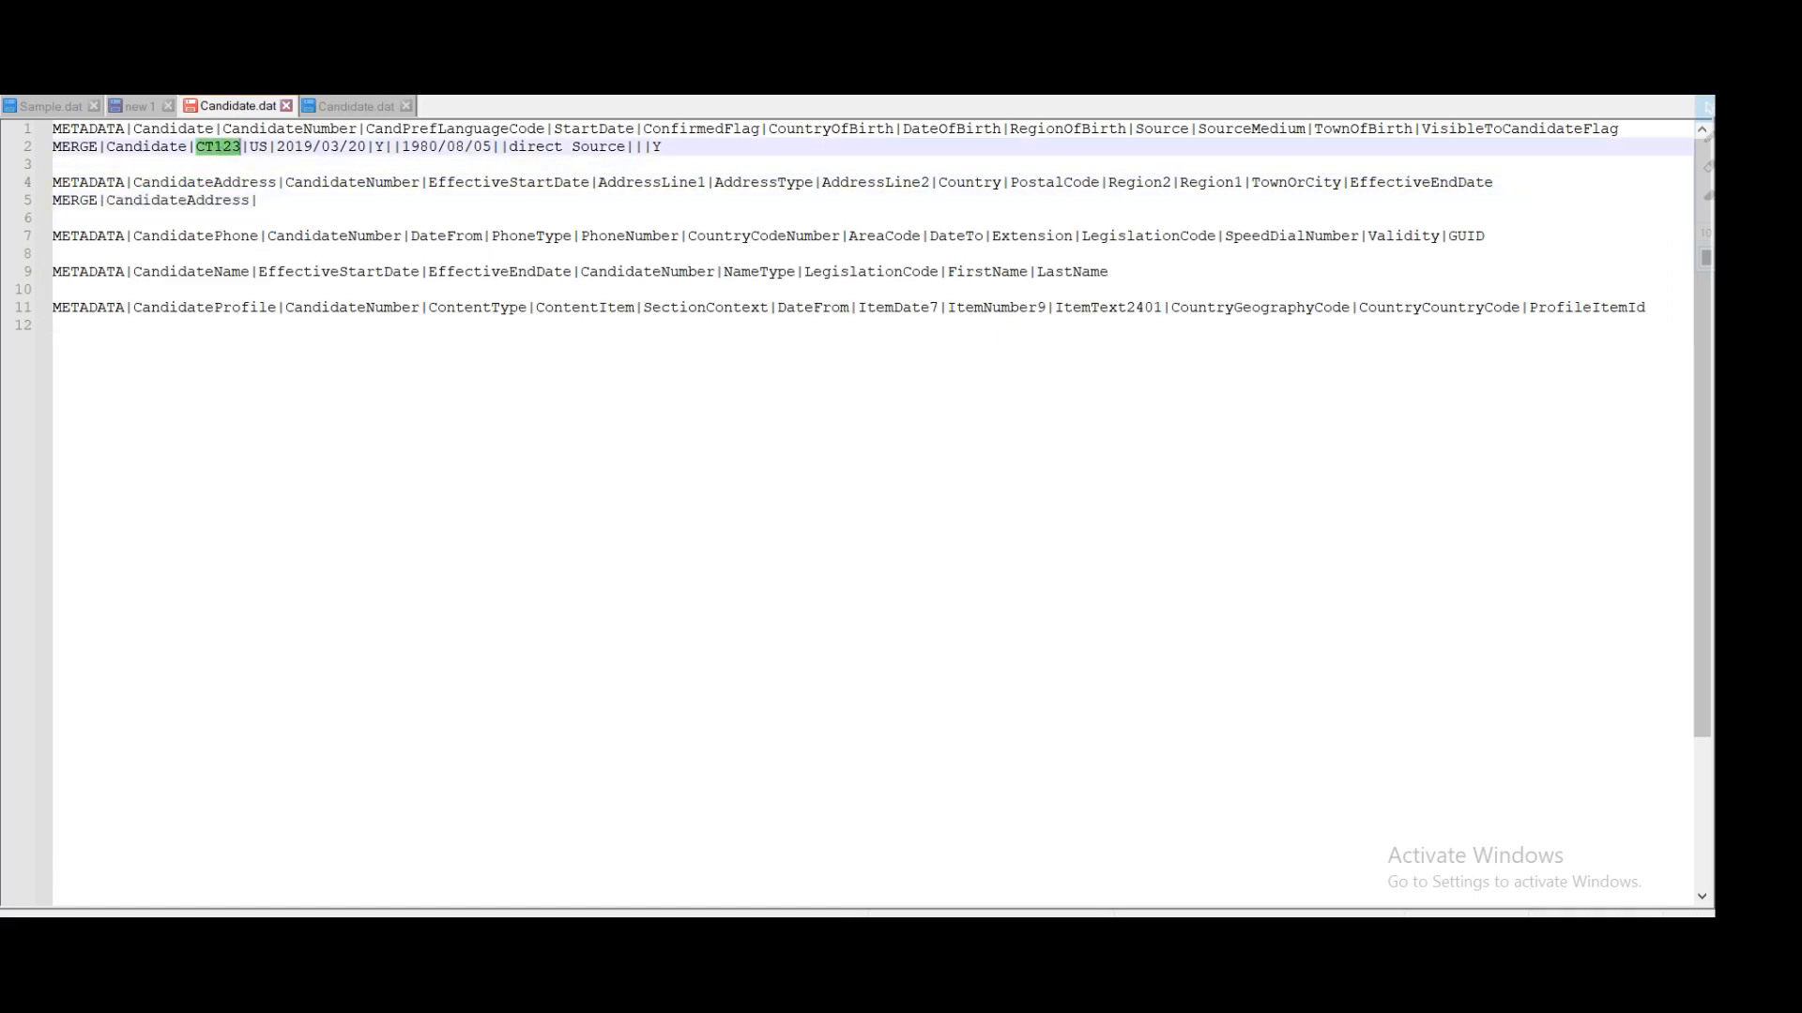
{"action": "left_click", "coordinate": [258, 200]}
{"action": "key", "text": "ctrl+v"}
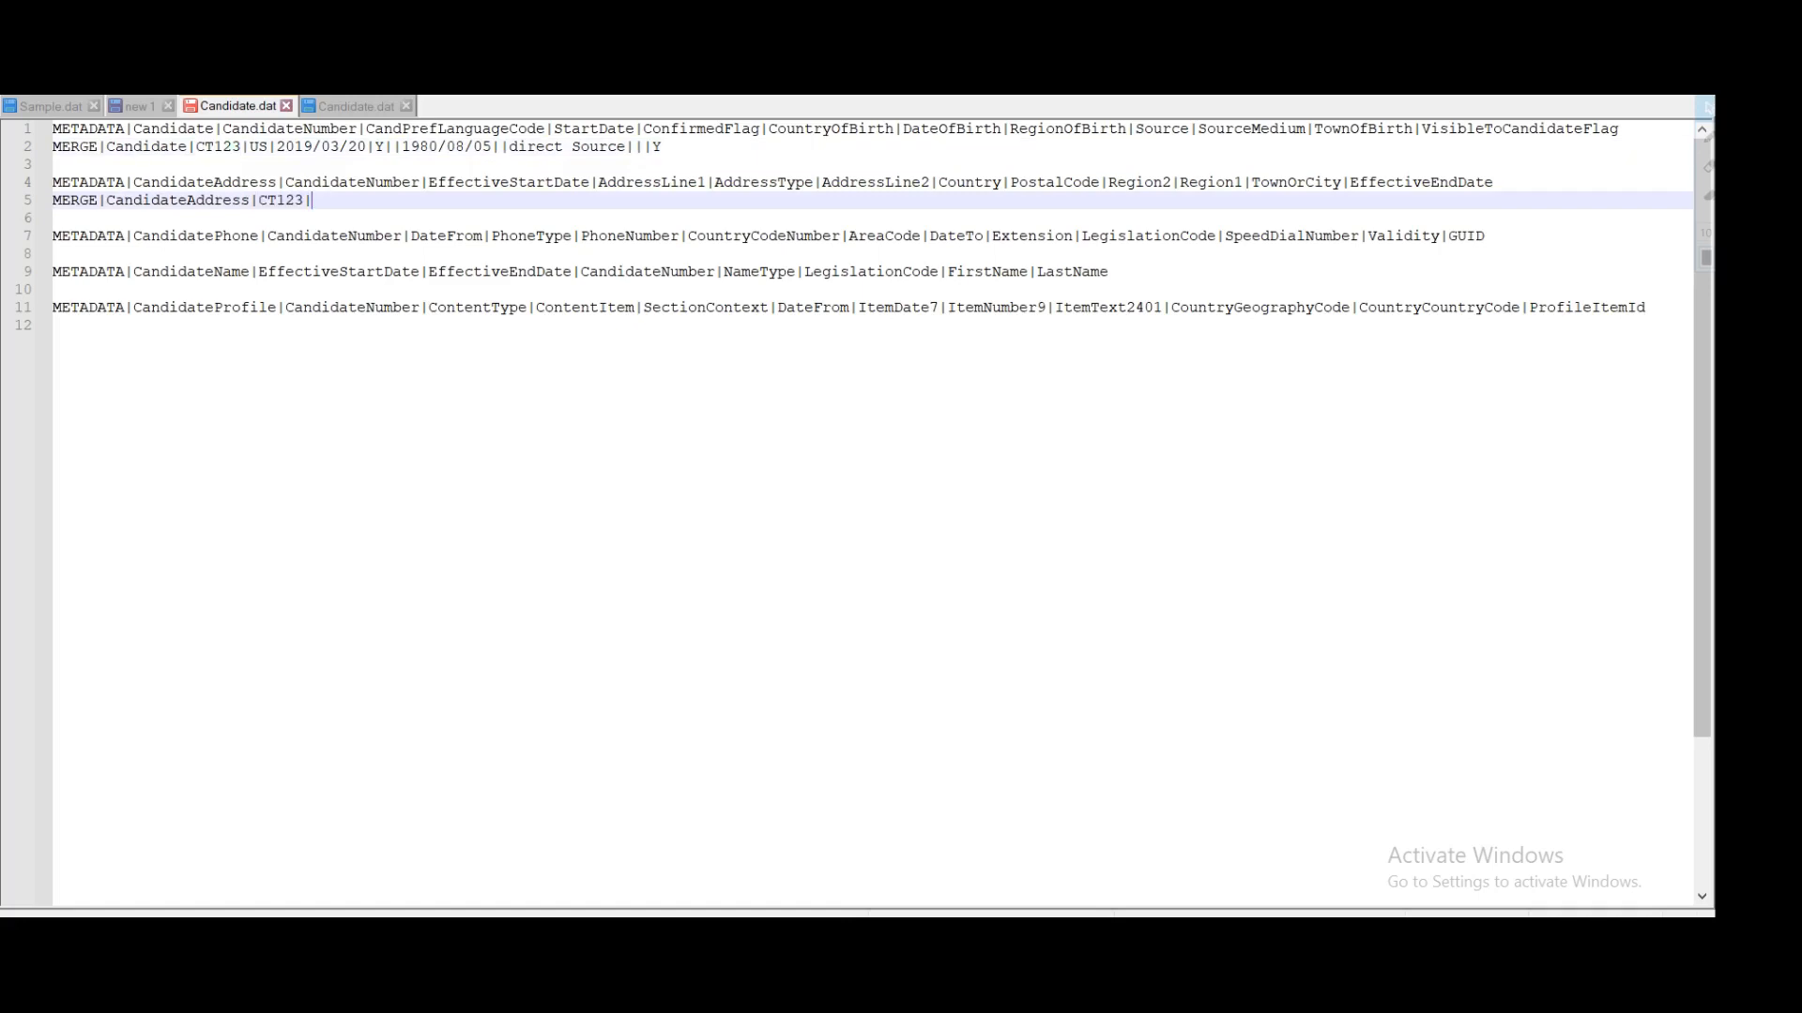
{"action": "left_click_drag", "start_coordinate": [366, 146], "coordinate": [276, 146]}
{"action": "key", "text": "ctrl+c"}
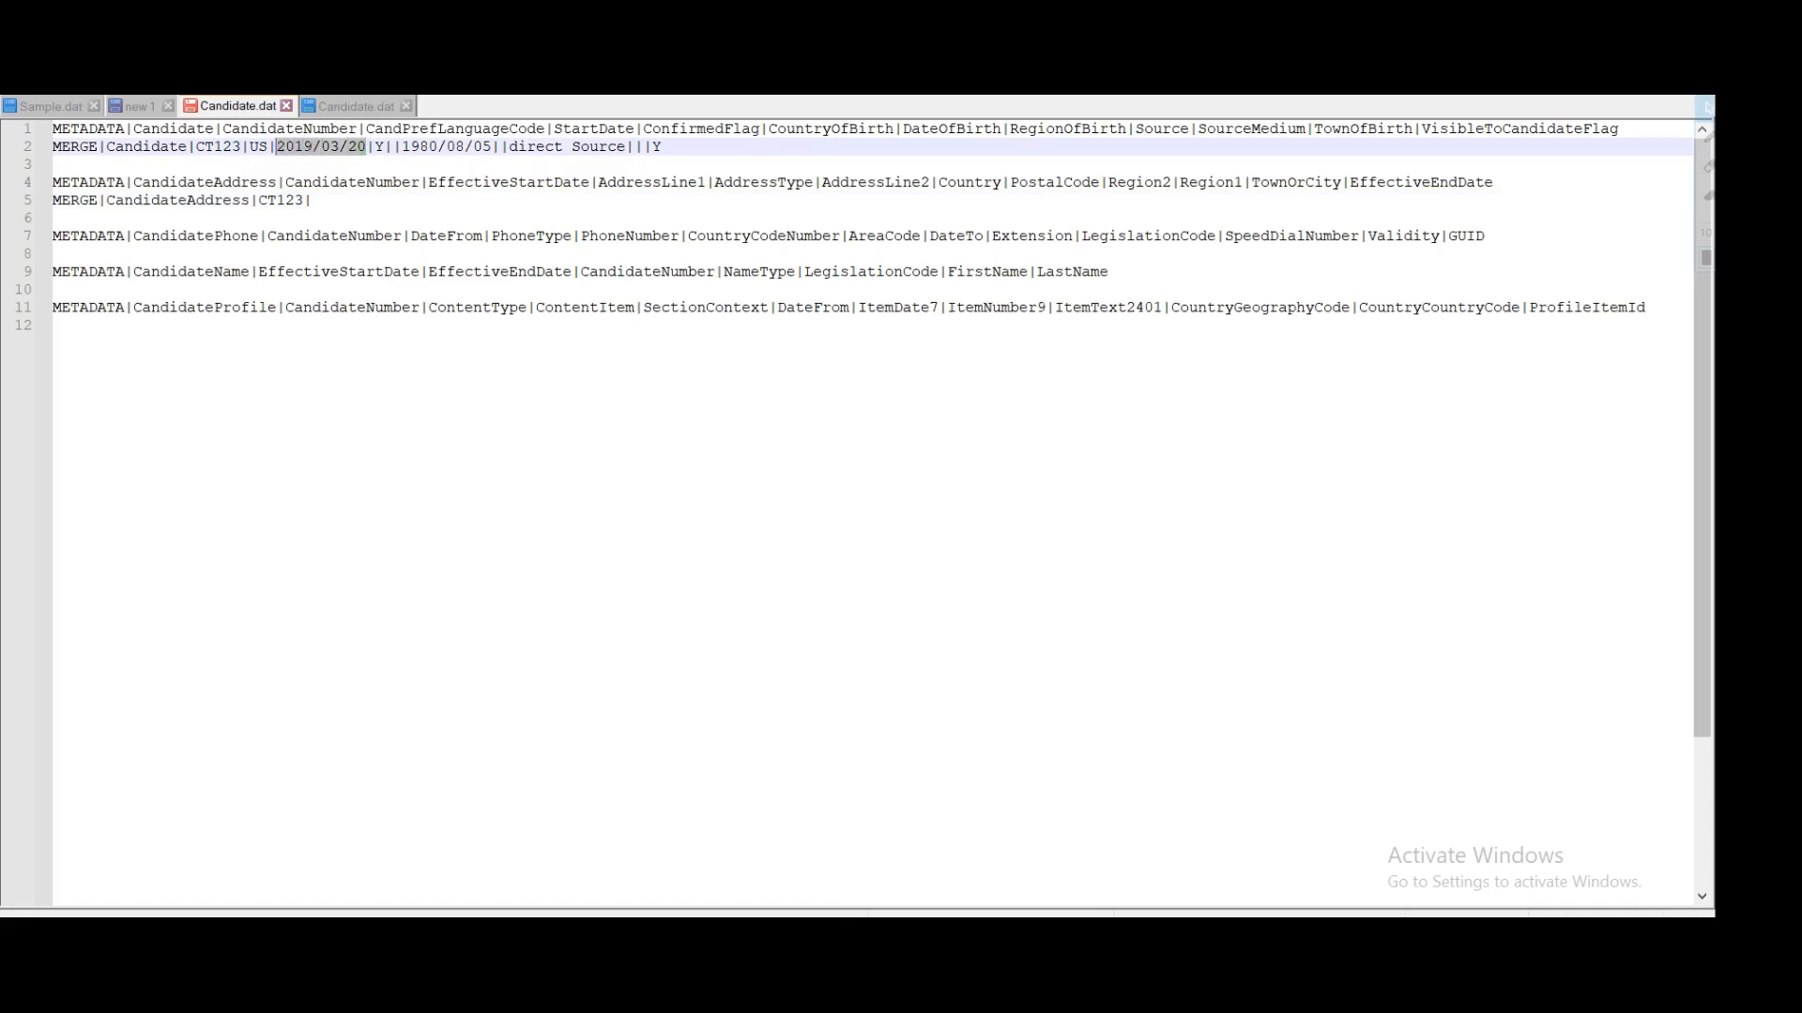
{"action": "left_click", "coordinate": [312, 200]}
{"action": "key", "text": "ctrl+v"}
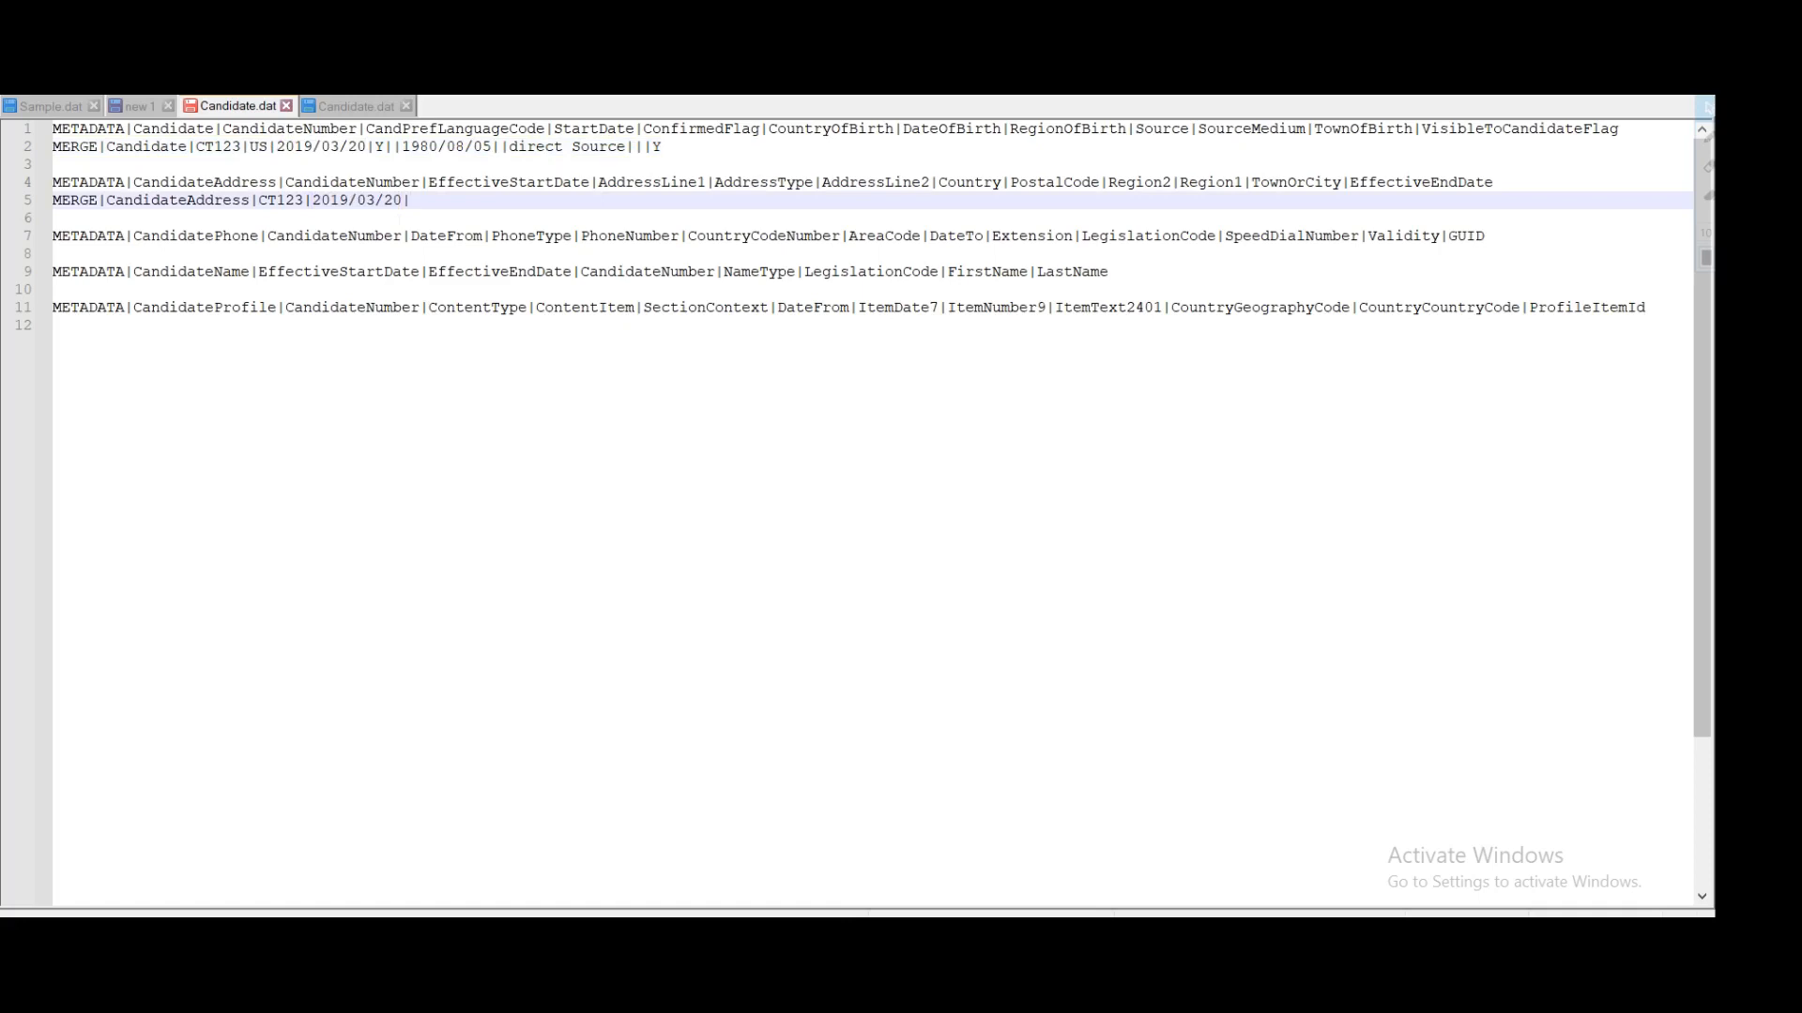
{"action": "type", "text": "|1257 Test1|"}
{"action": "double_click", "coordinate": [638, 183]}
{"action": "left_click_drag", "start_coordinate": [501, 201], "coordinate": [419, 201]}
Step: Set AddressType to HOME and AddressLine2 to Test
{"action": "double_click", "coordinate": [764, 183]}
{"action": "left_click", "coordinate": [510, 201]}
{"action": "type", "text": "HOME|"}
{"action": "double_click", "coordinate": [882, 184]}
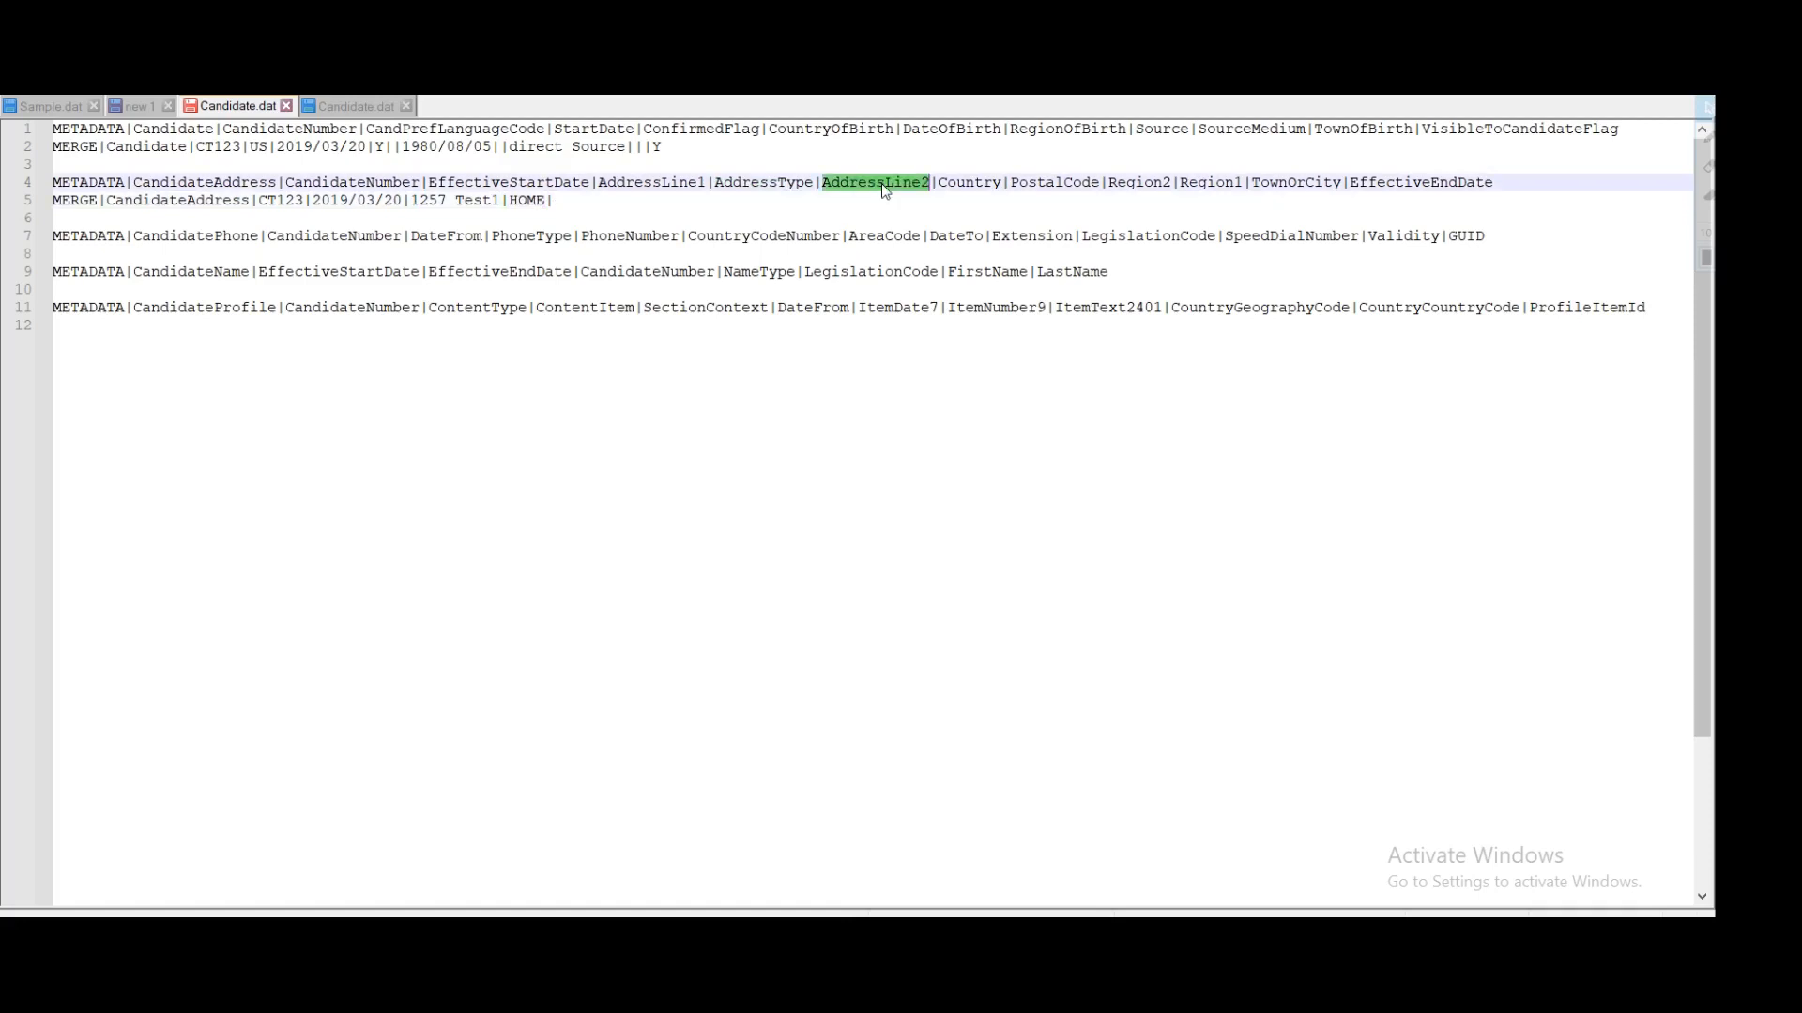
{"action": "left_click", "coordinate": [555, 201]}
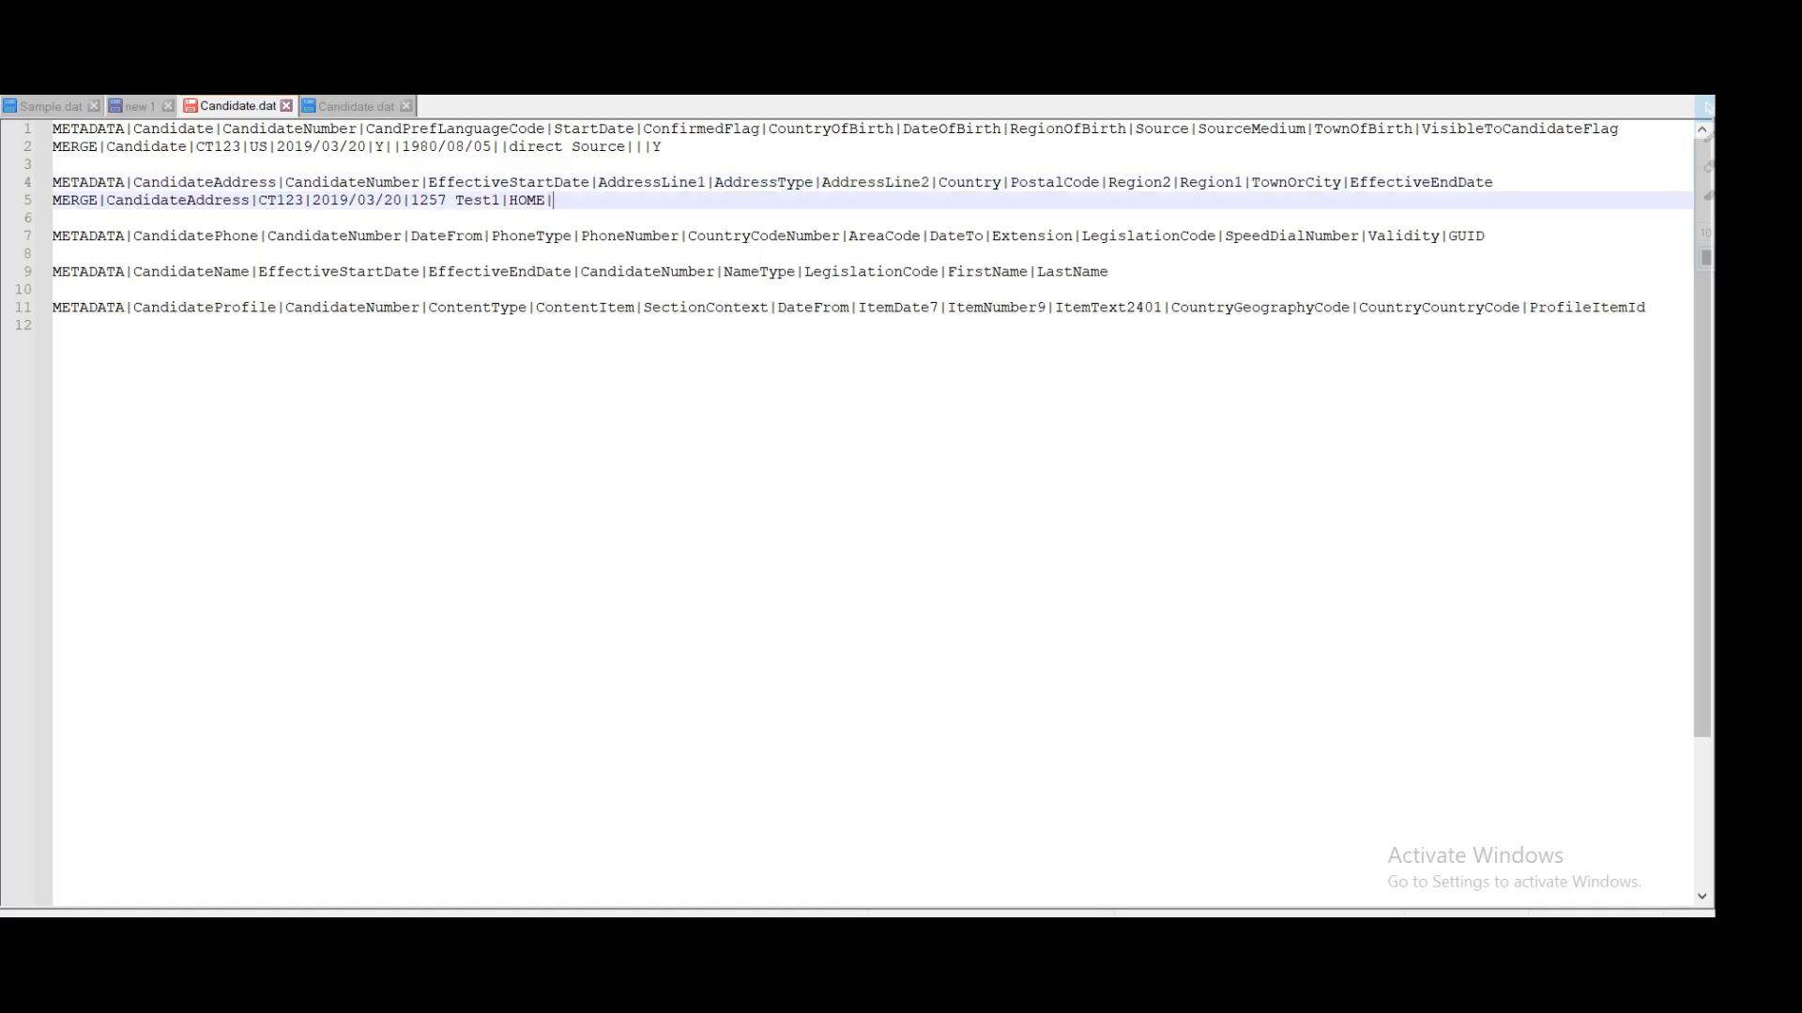
{"action": "type", "text": "Test"}
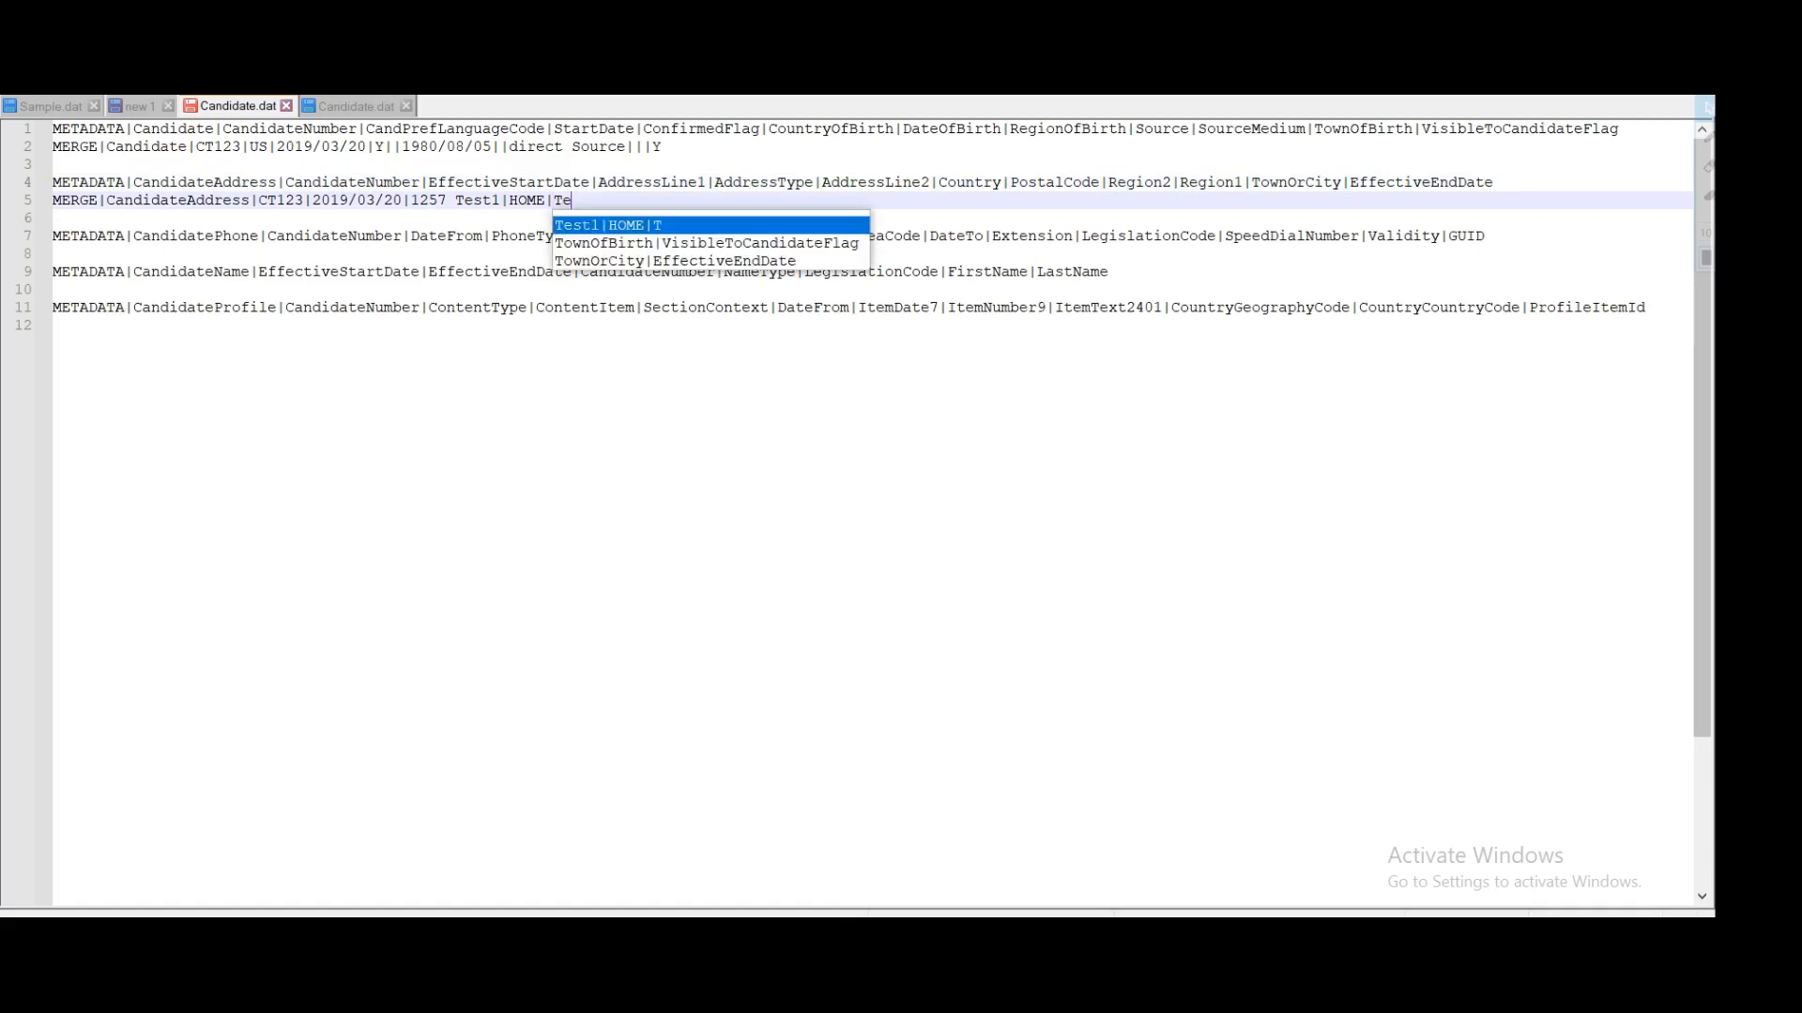
{"action": "type", "text": "|"}
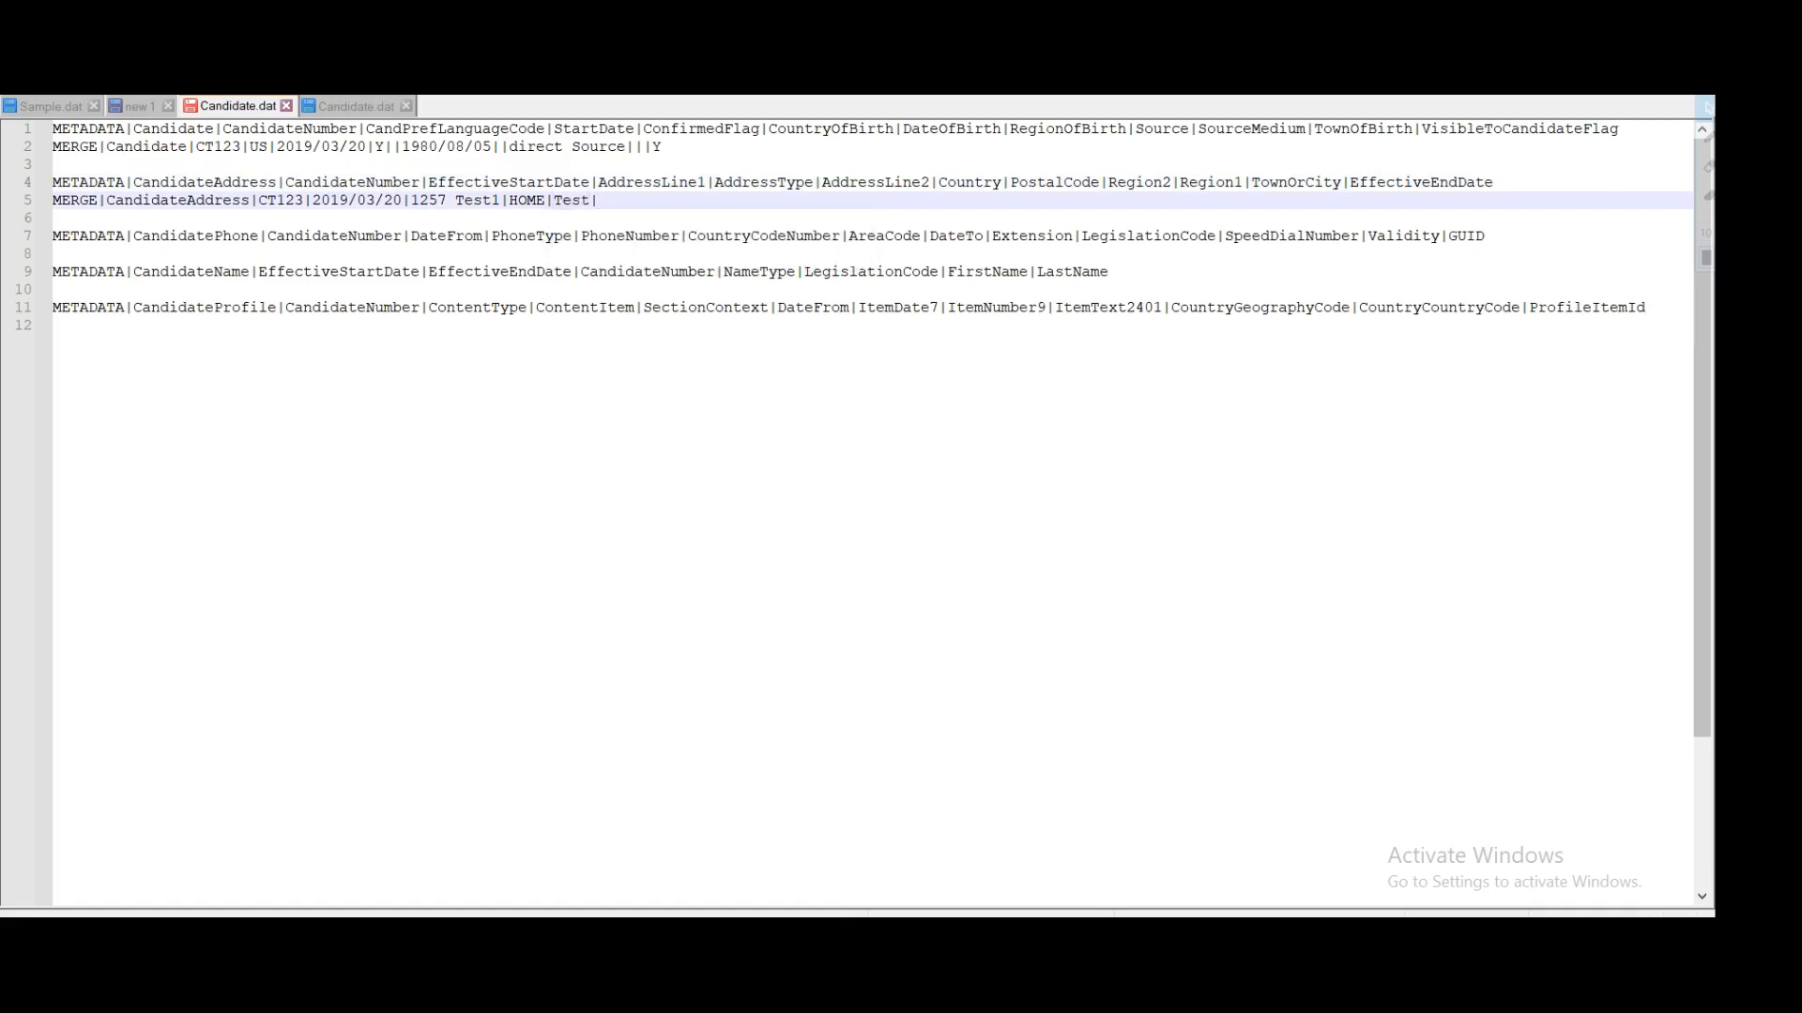
{"action": "double_click", "coordinate": [969, 184]}
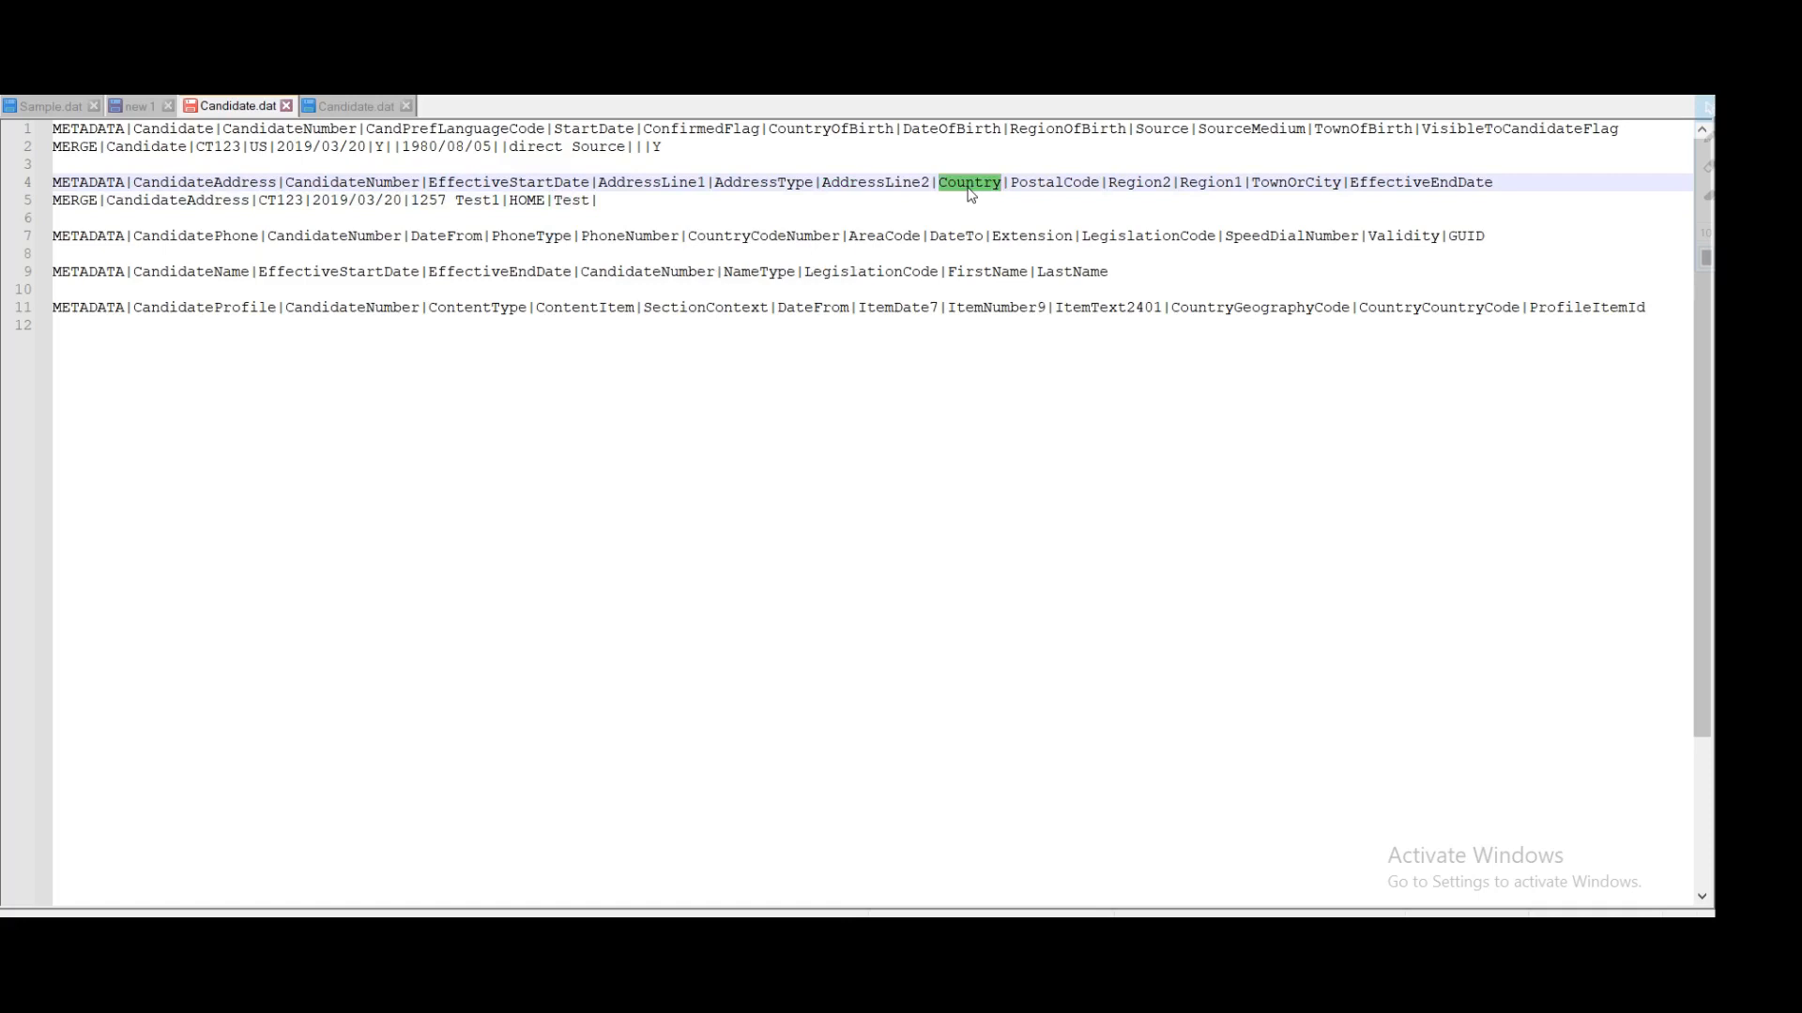
Step: Enter country US, the postal code and the Region2 state code on the address row
{"action": "left_click", "coordinate": [598, 201]}
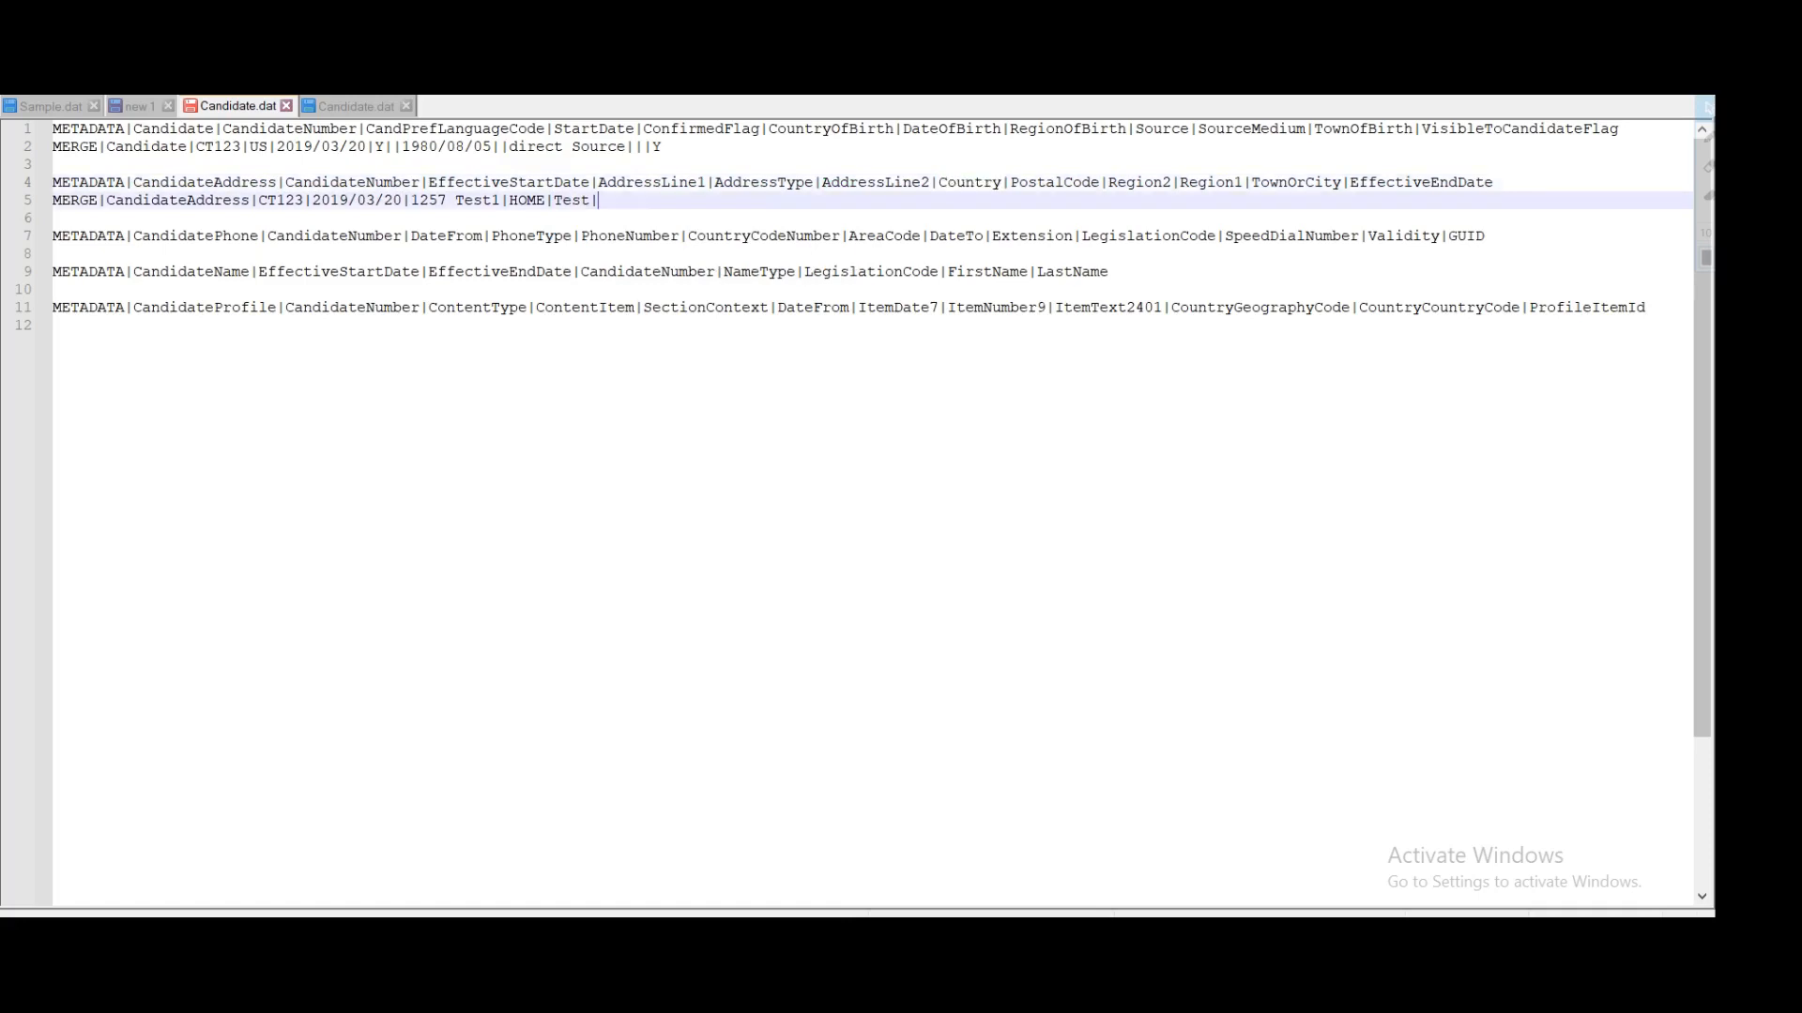
{"action": "type", "text": "US|"}
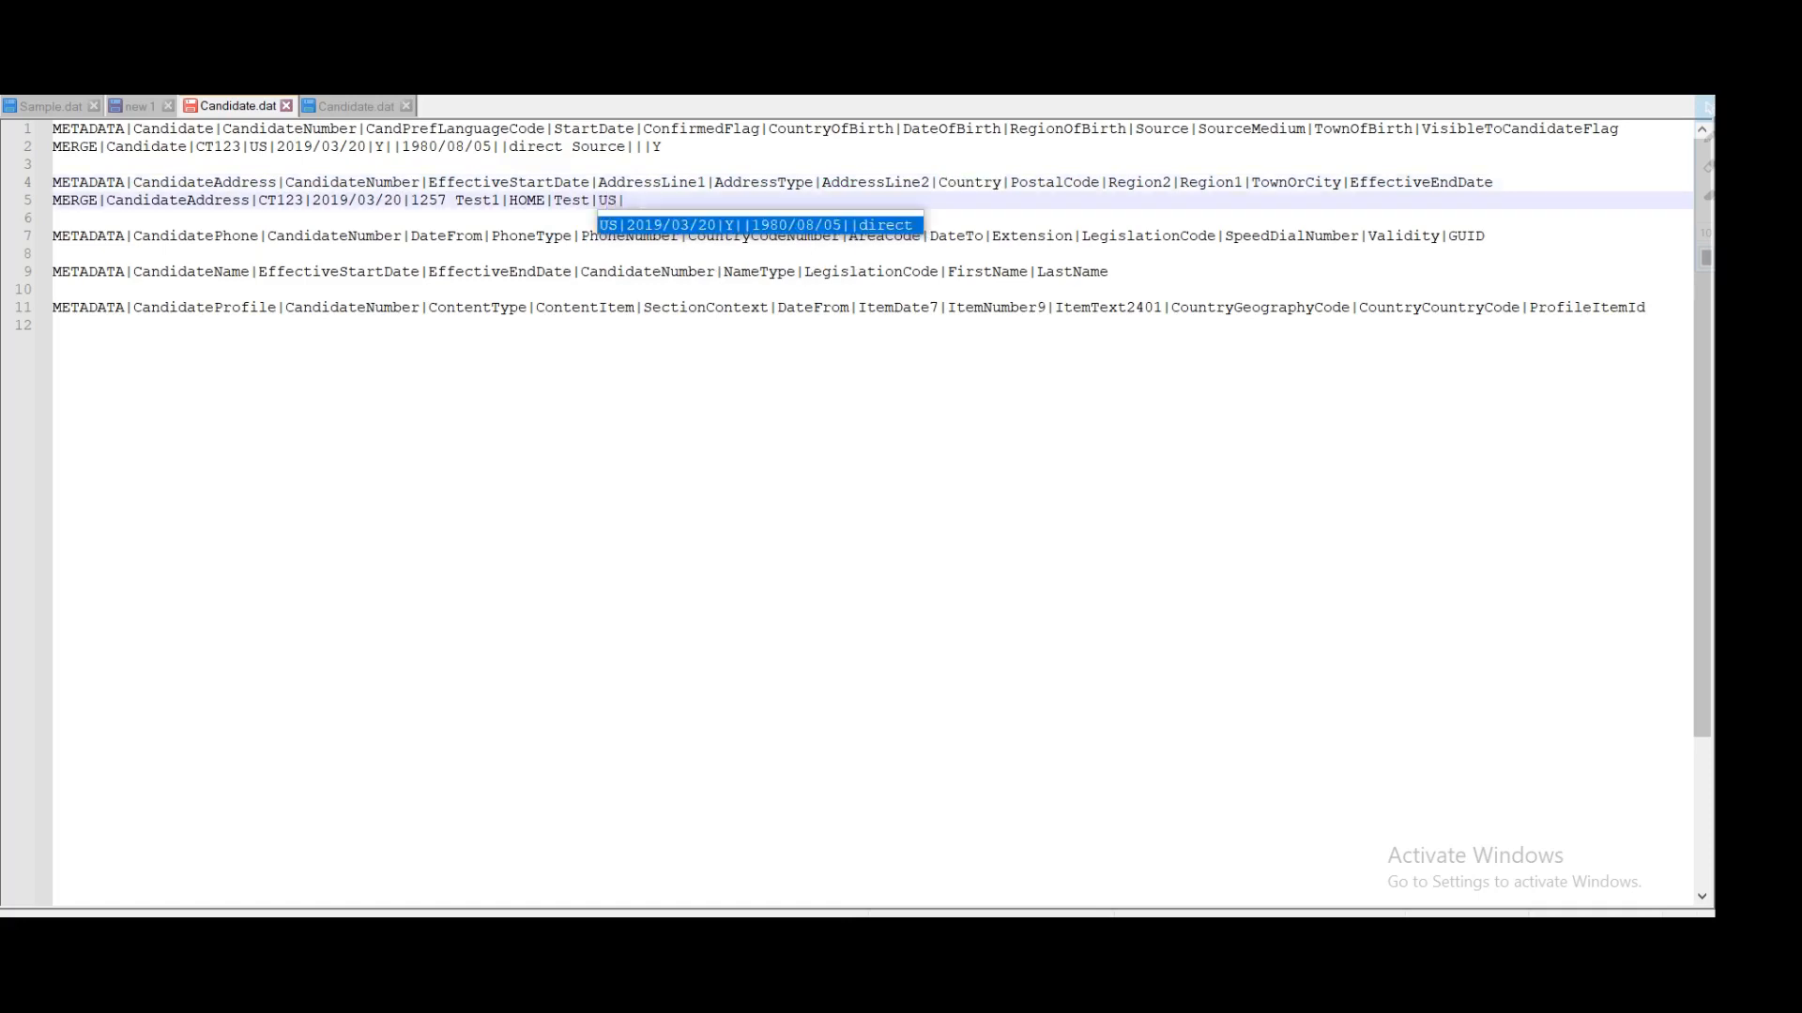
{"action": "double_click", "coordinate": [1045, 185]}
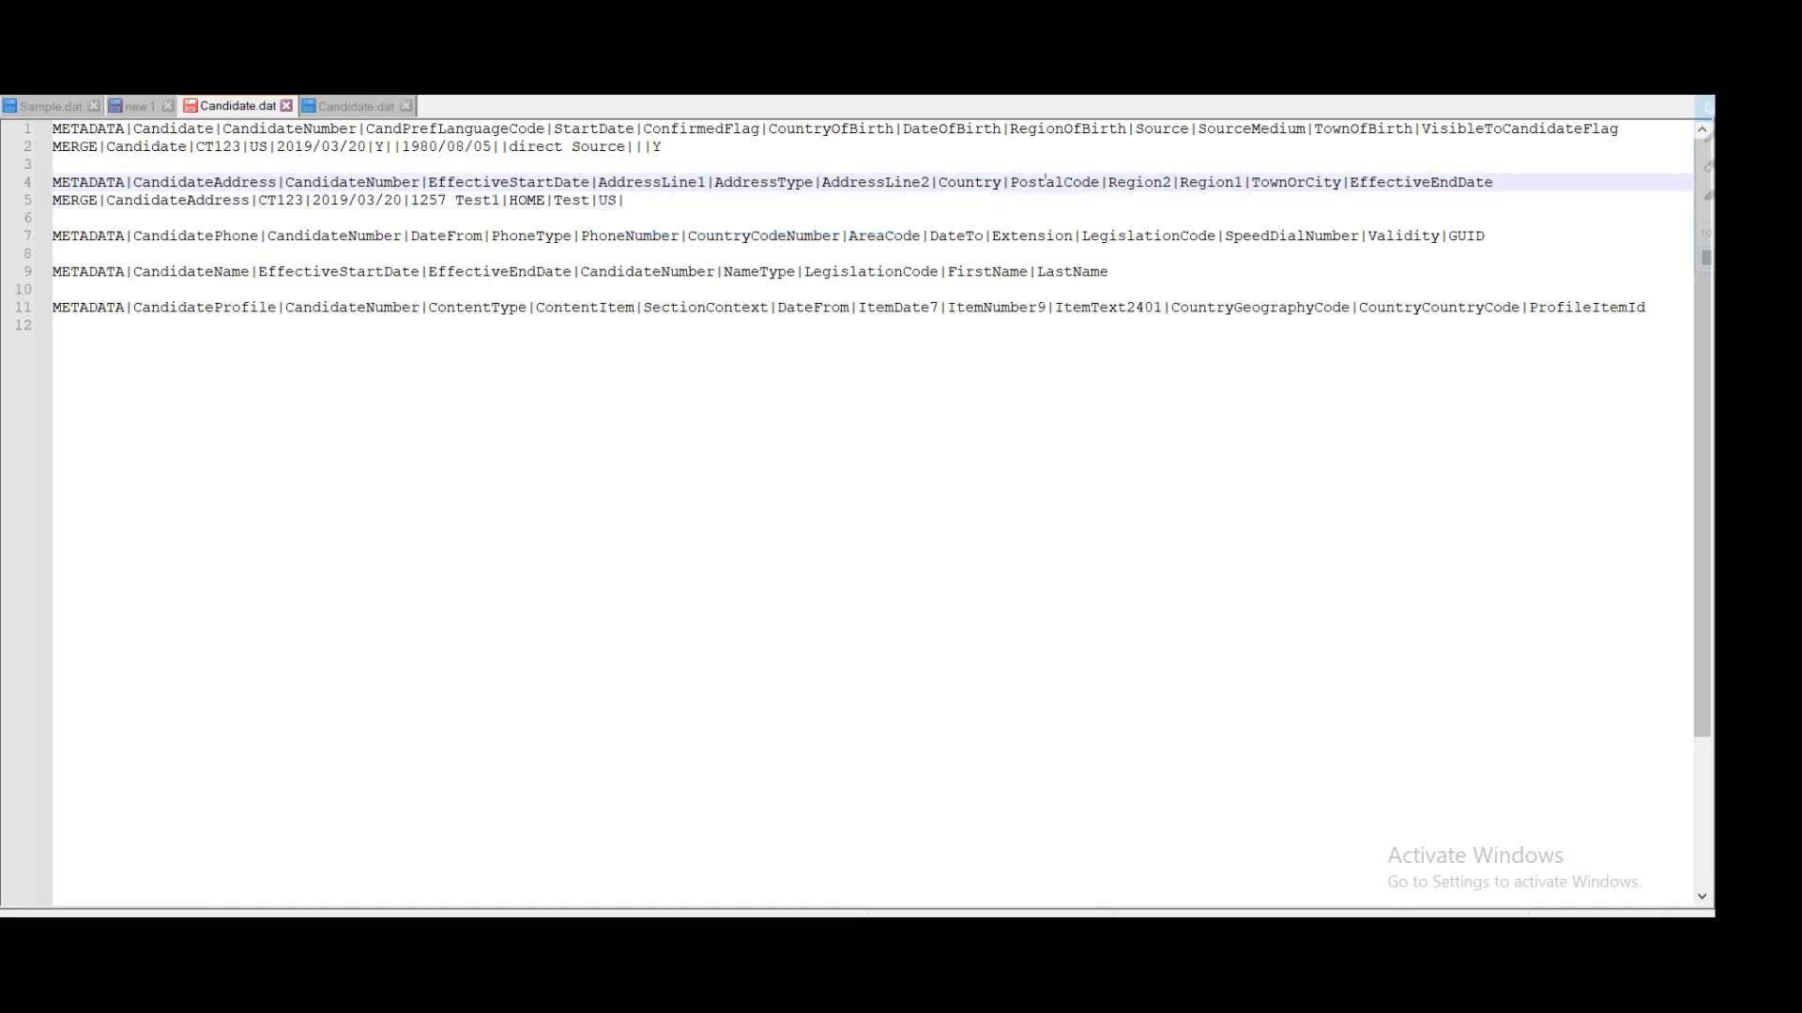
{"action": "left_click", "coordinate": [626, 201]}
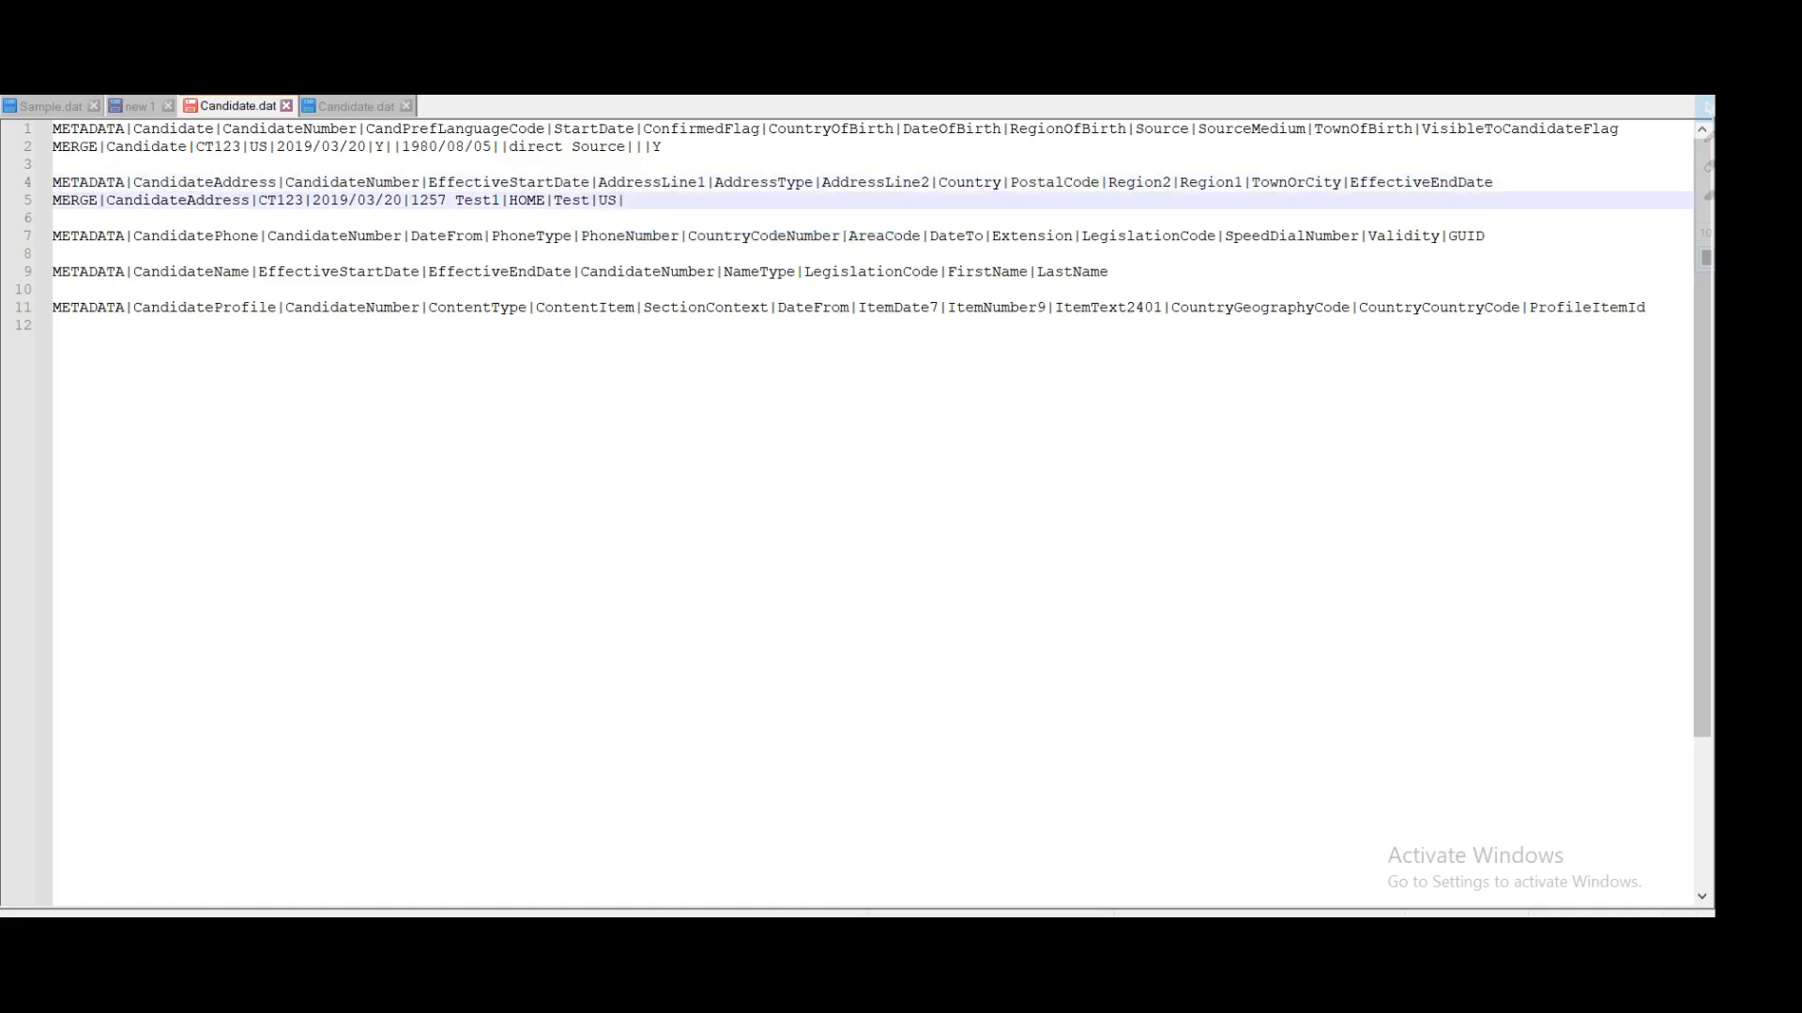
{"action": "type", "text": "12576|"}
{"action": "double_click", "coordinate": [1146, 185]}
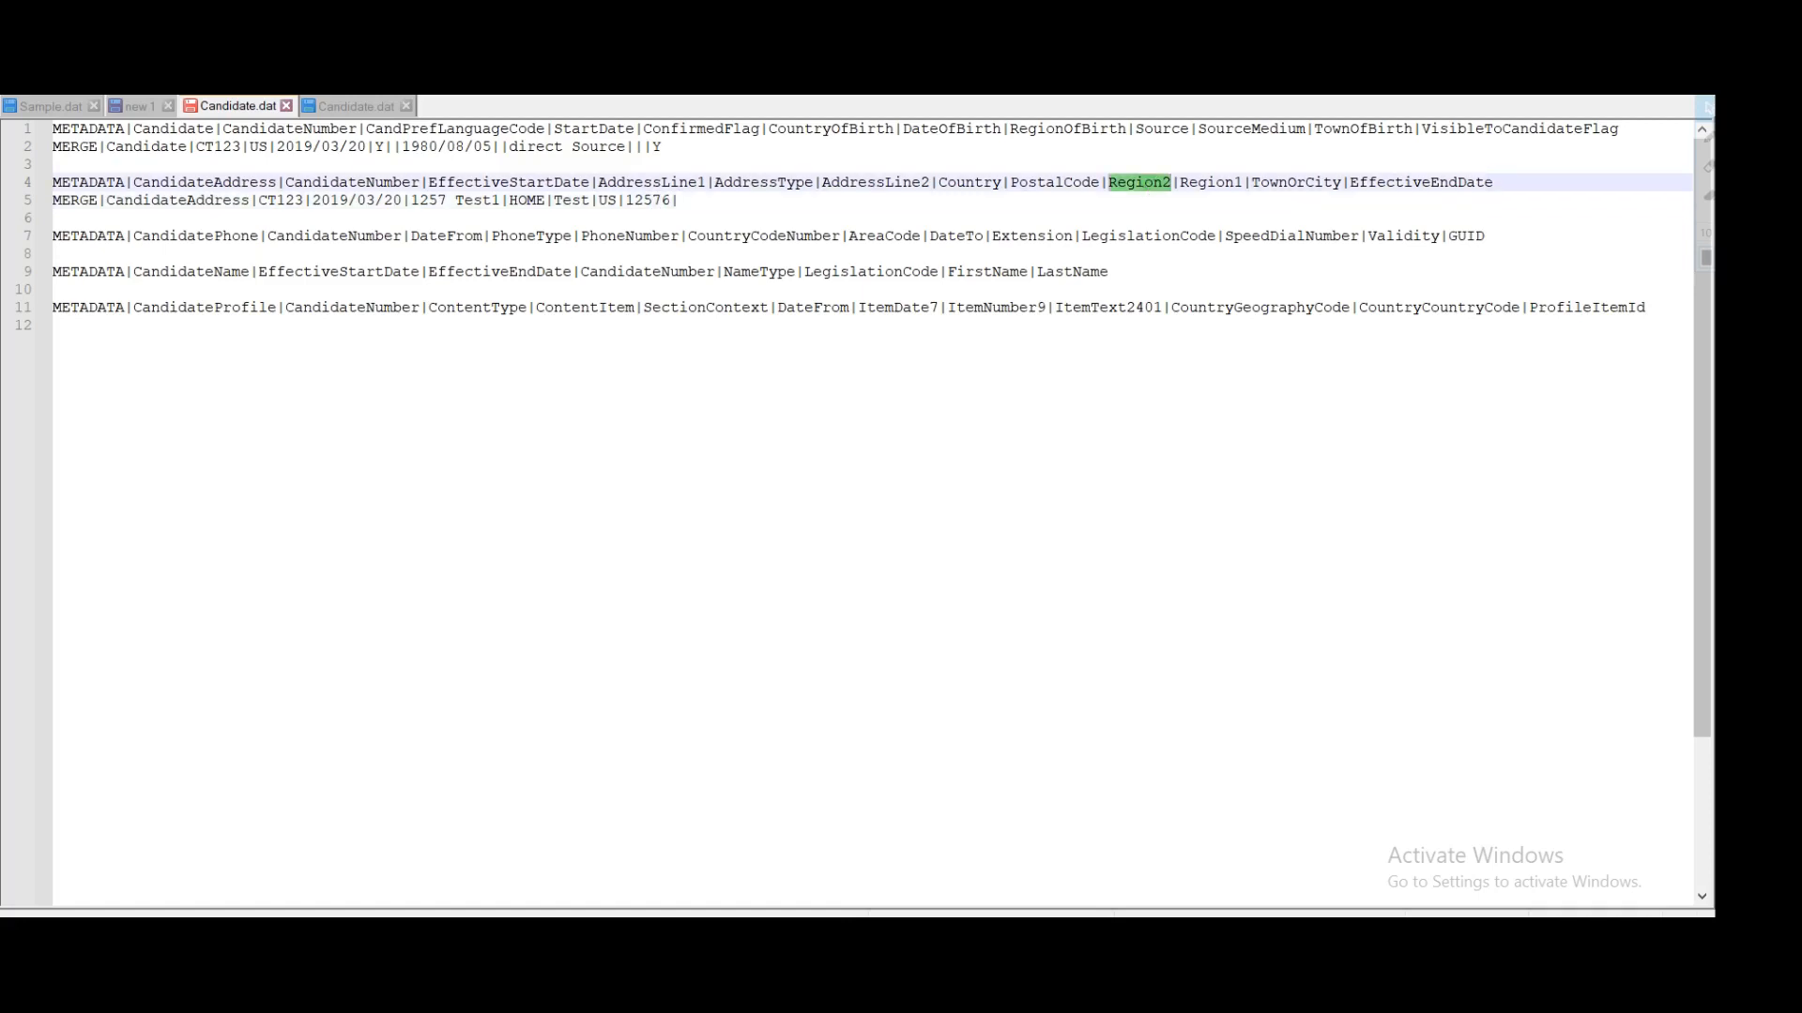
{"action": "left_click", "coordinate": [721, 202]}
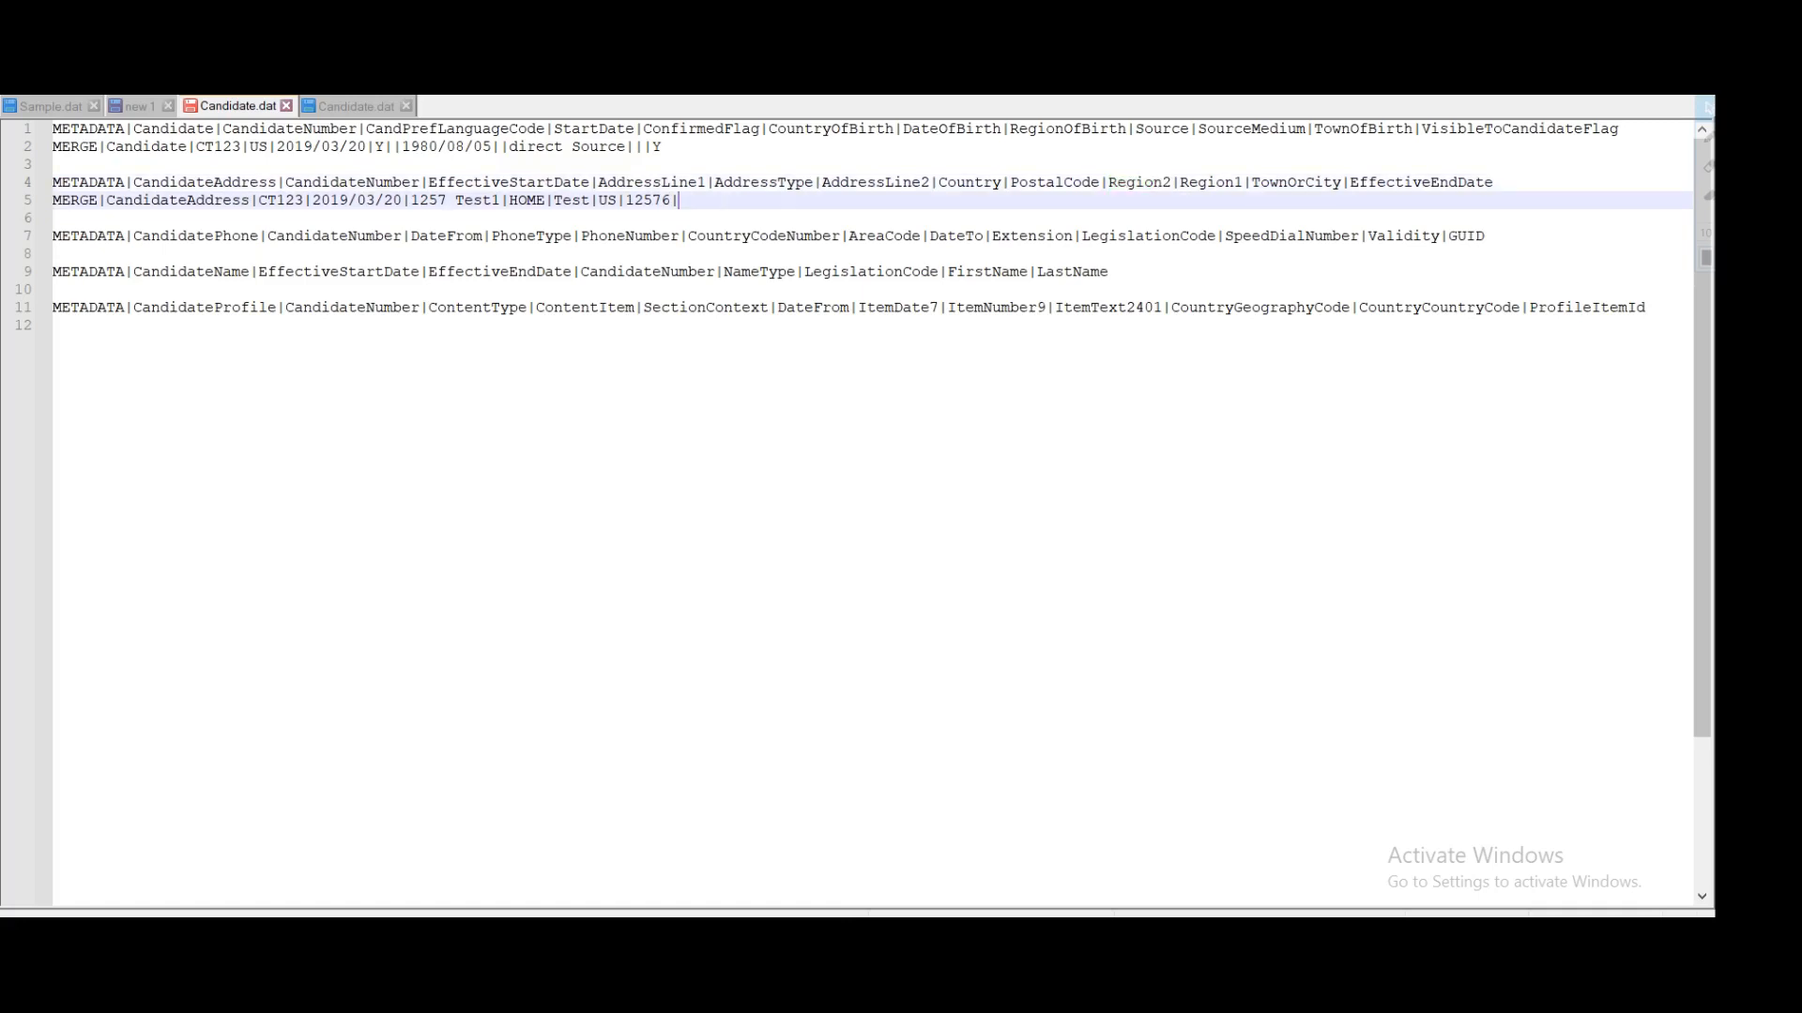
{"action": "type", "text": "NC|"}
Step: Add the Region1 county and the town, then select the address header and data lines
{"action": "double_click", "coordinate": [1212, 183]}
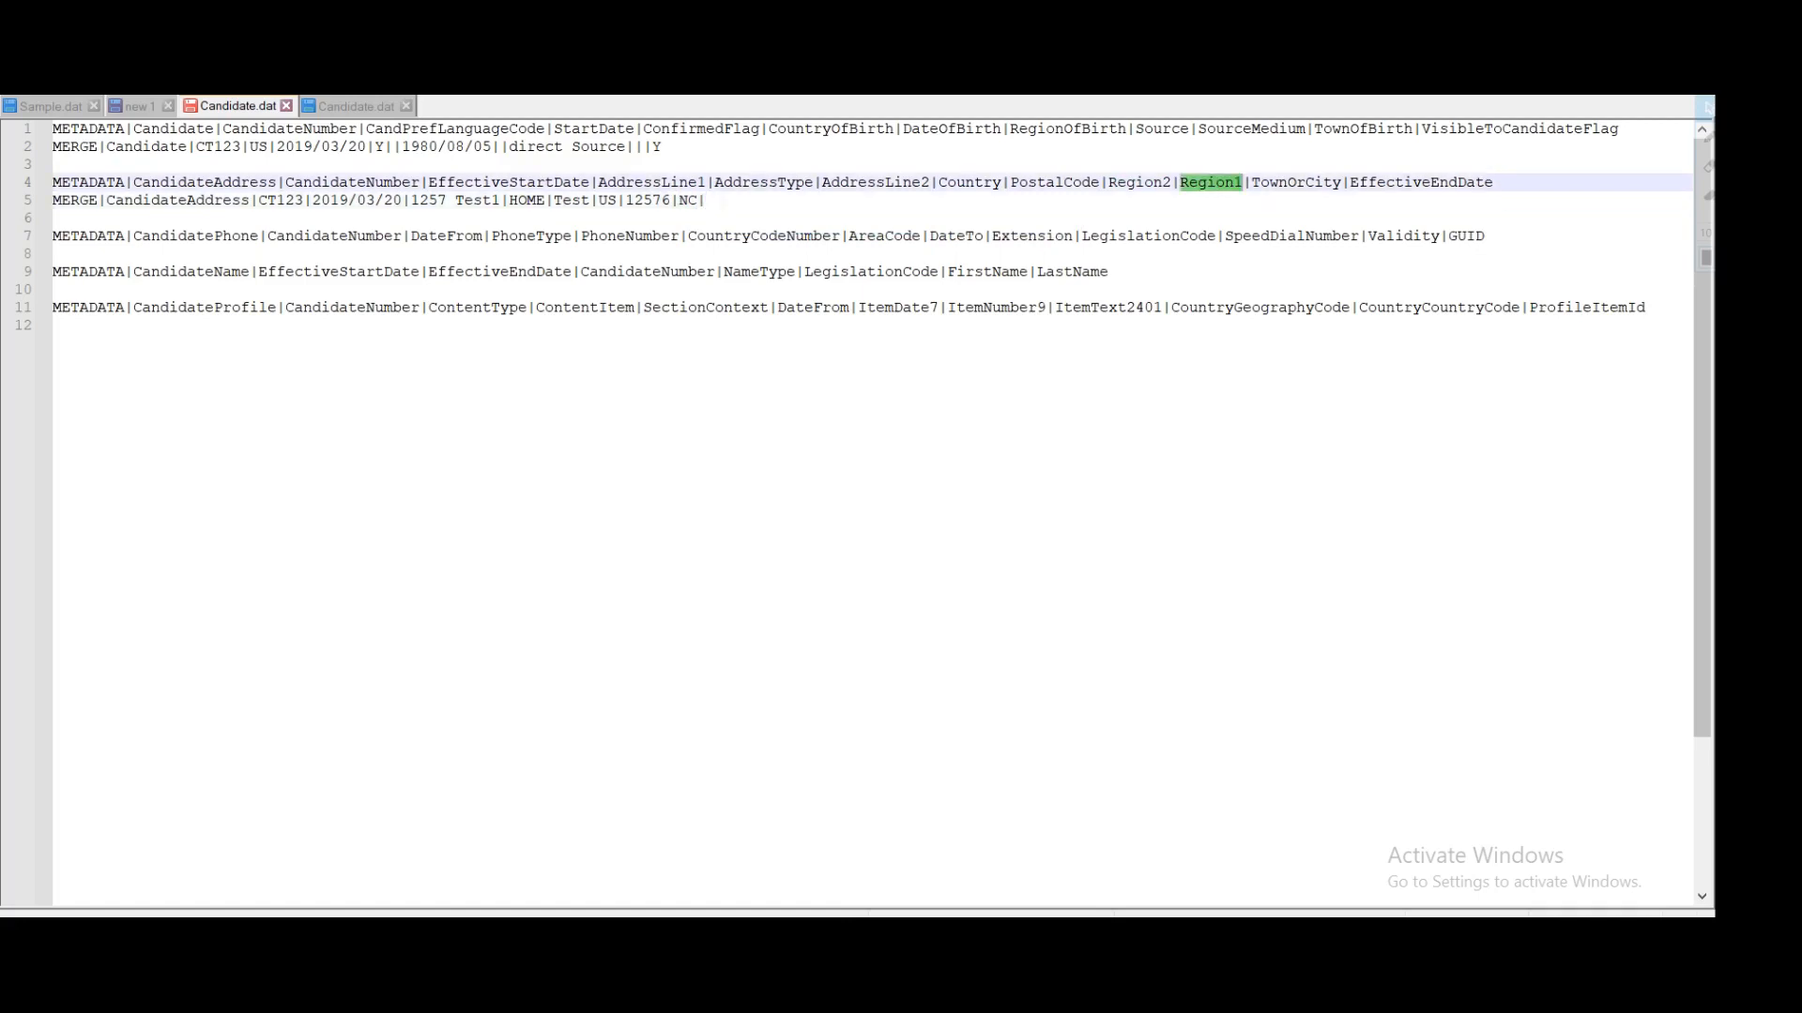
{"action": "left_click", "coordinate": [715, 201]}
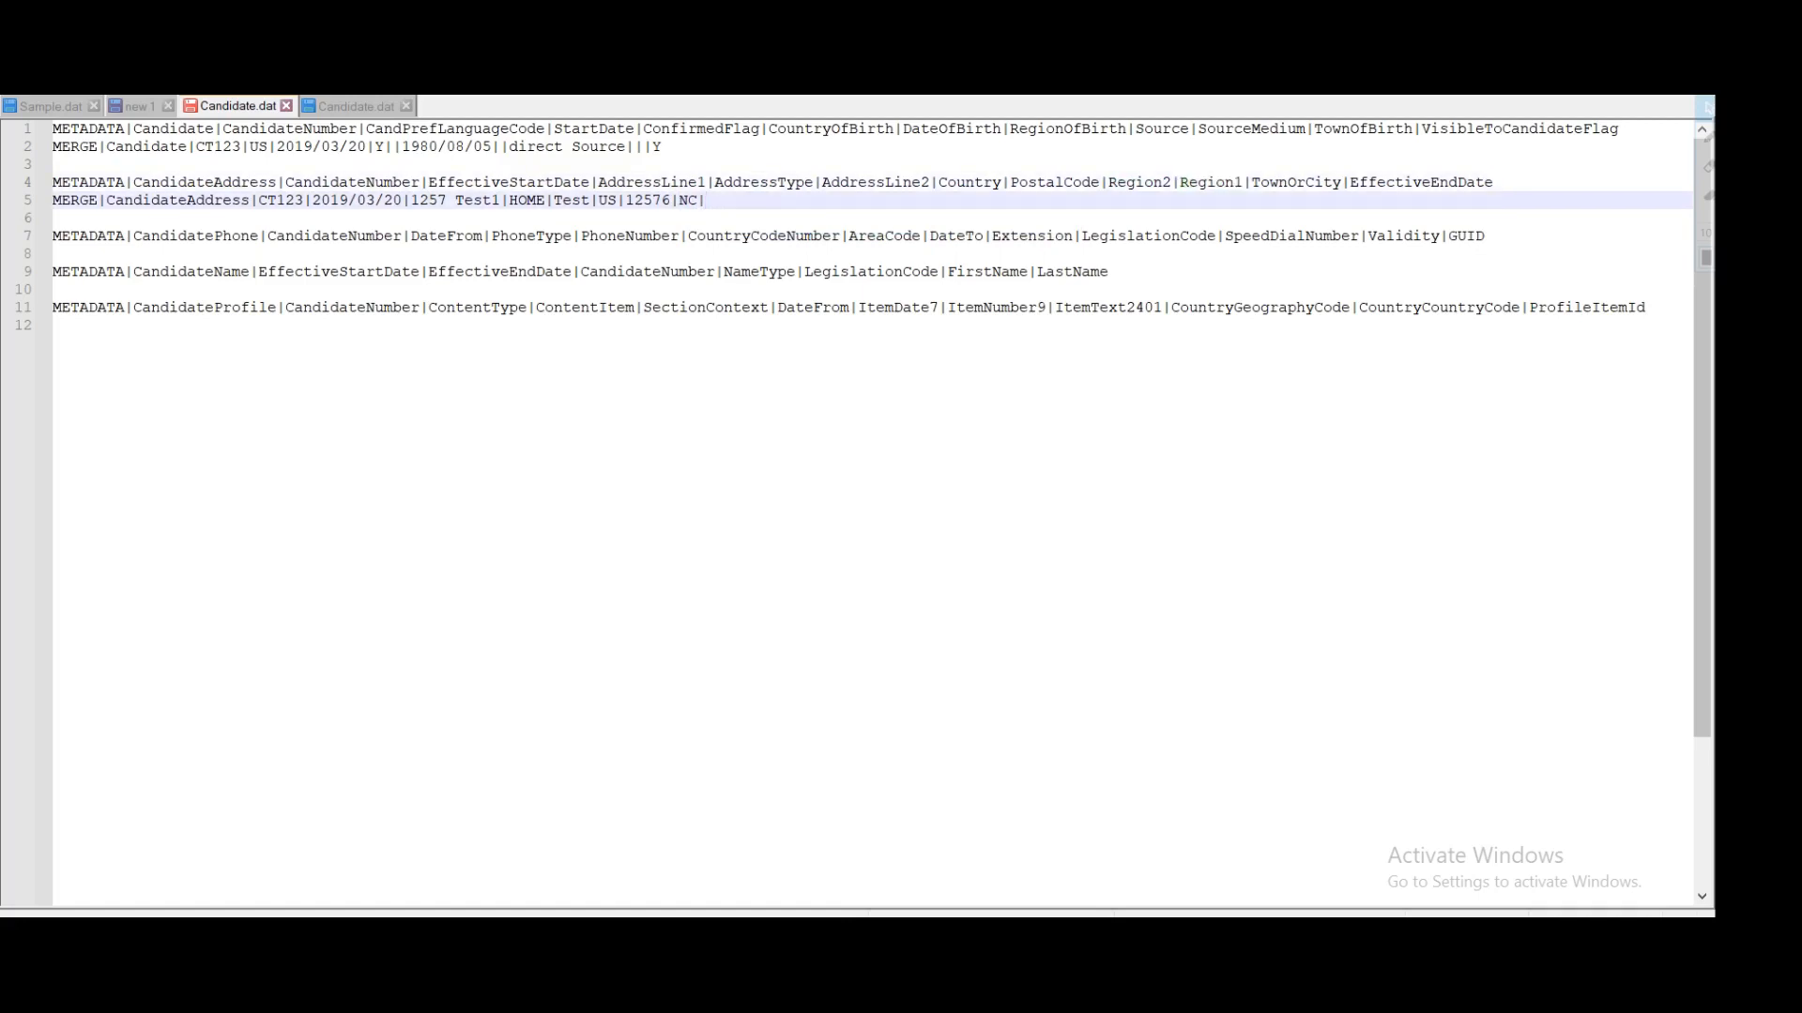
{"action": "type", "text": "Wayne|"}
{"action": "double_click", "coordinate": [1295, 182]}
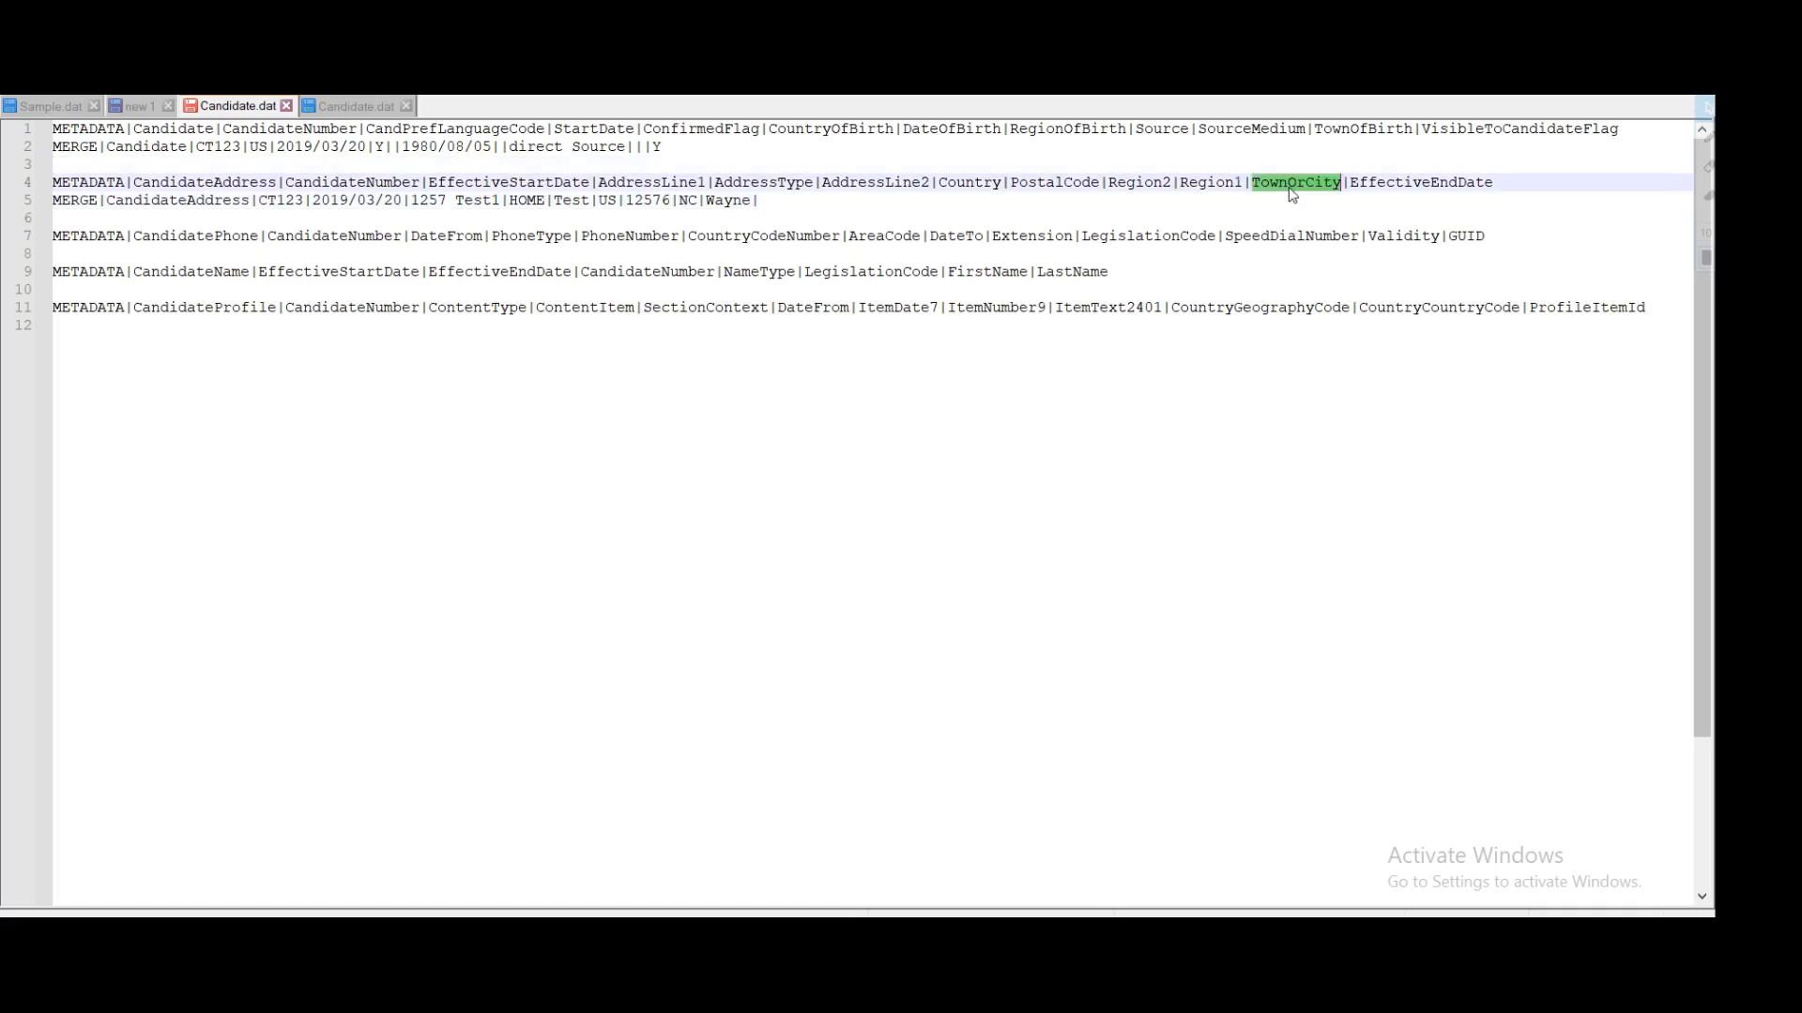
{"action": "left_click", "coordinate": [760, 200]}
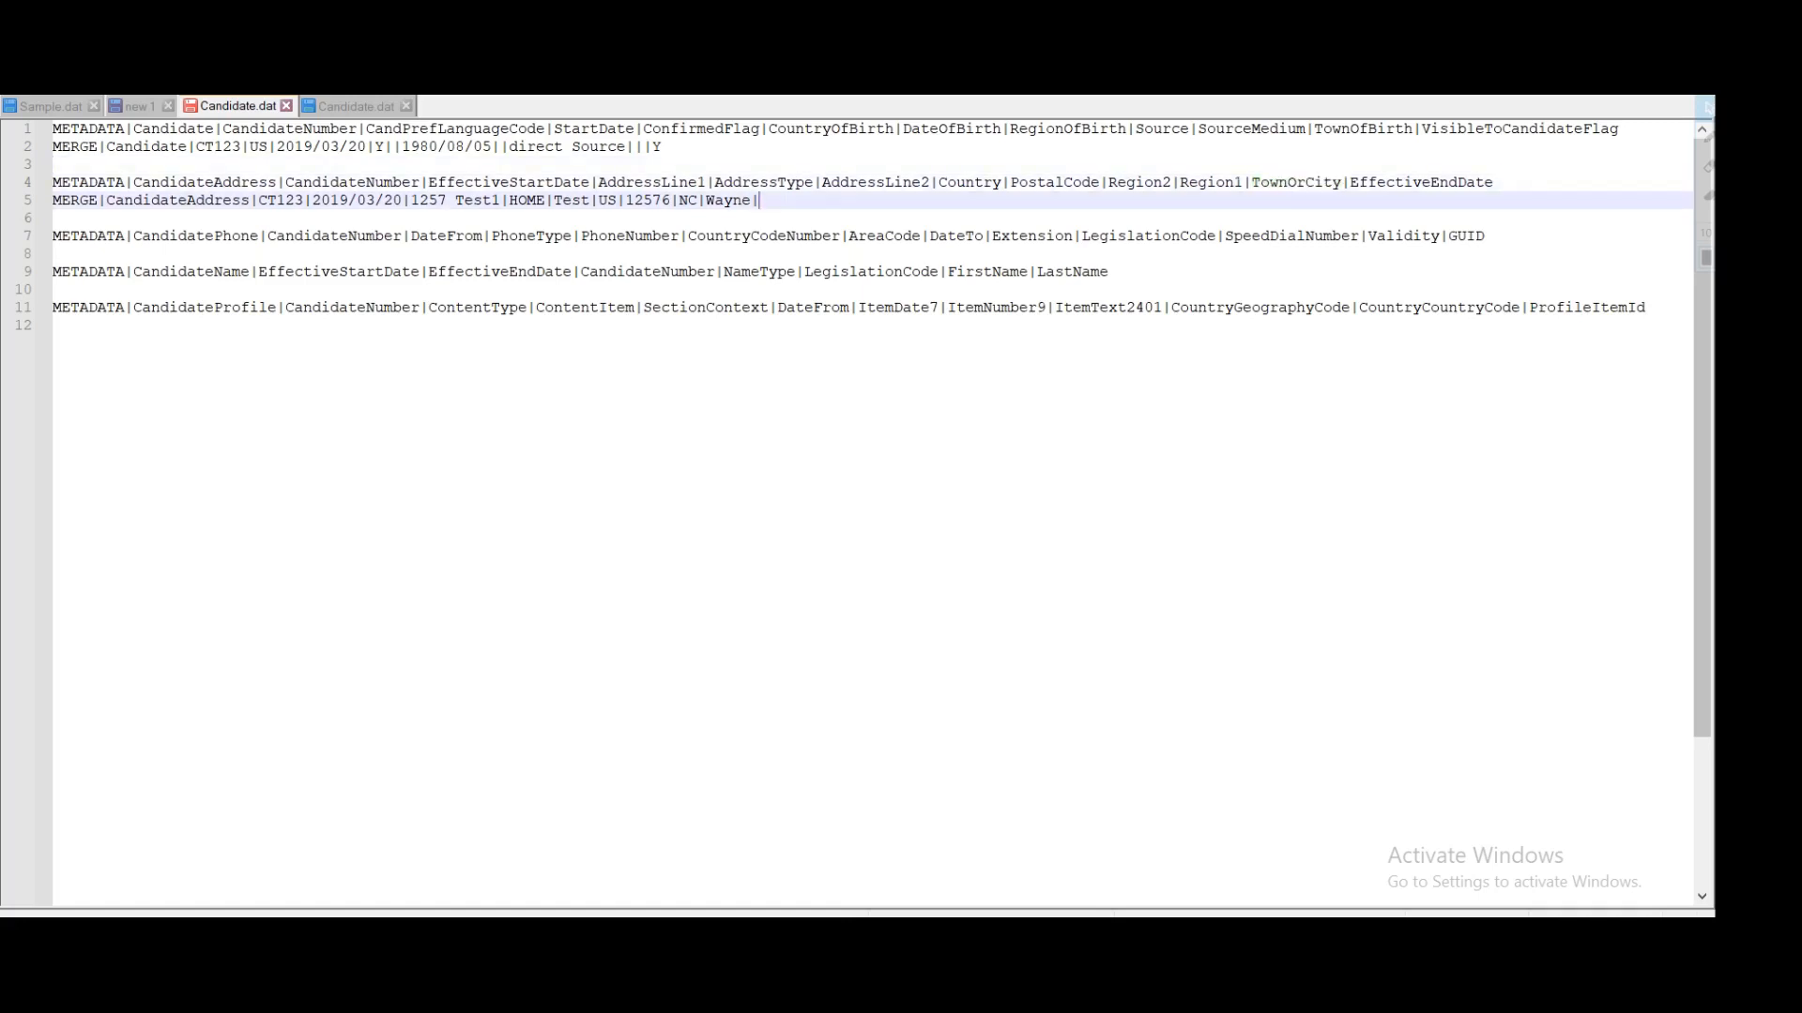
{"action": "type", "text": "Pikeville|"}
{"action": "double_click", "coordinate": [1421, 183]}
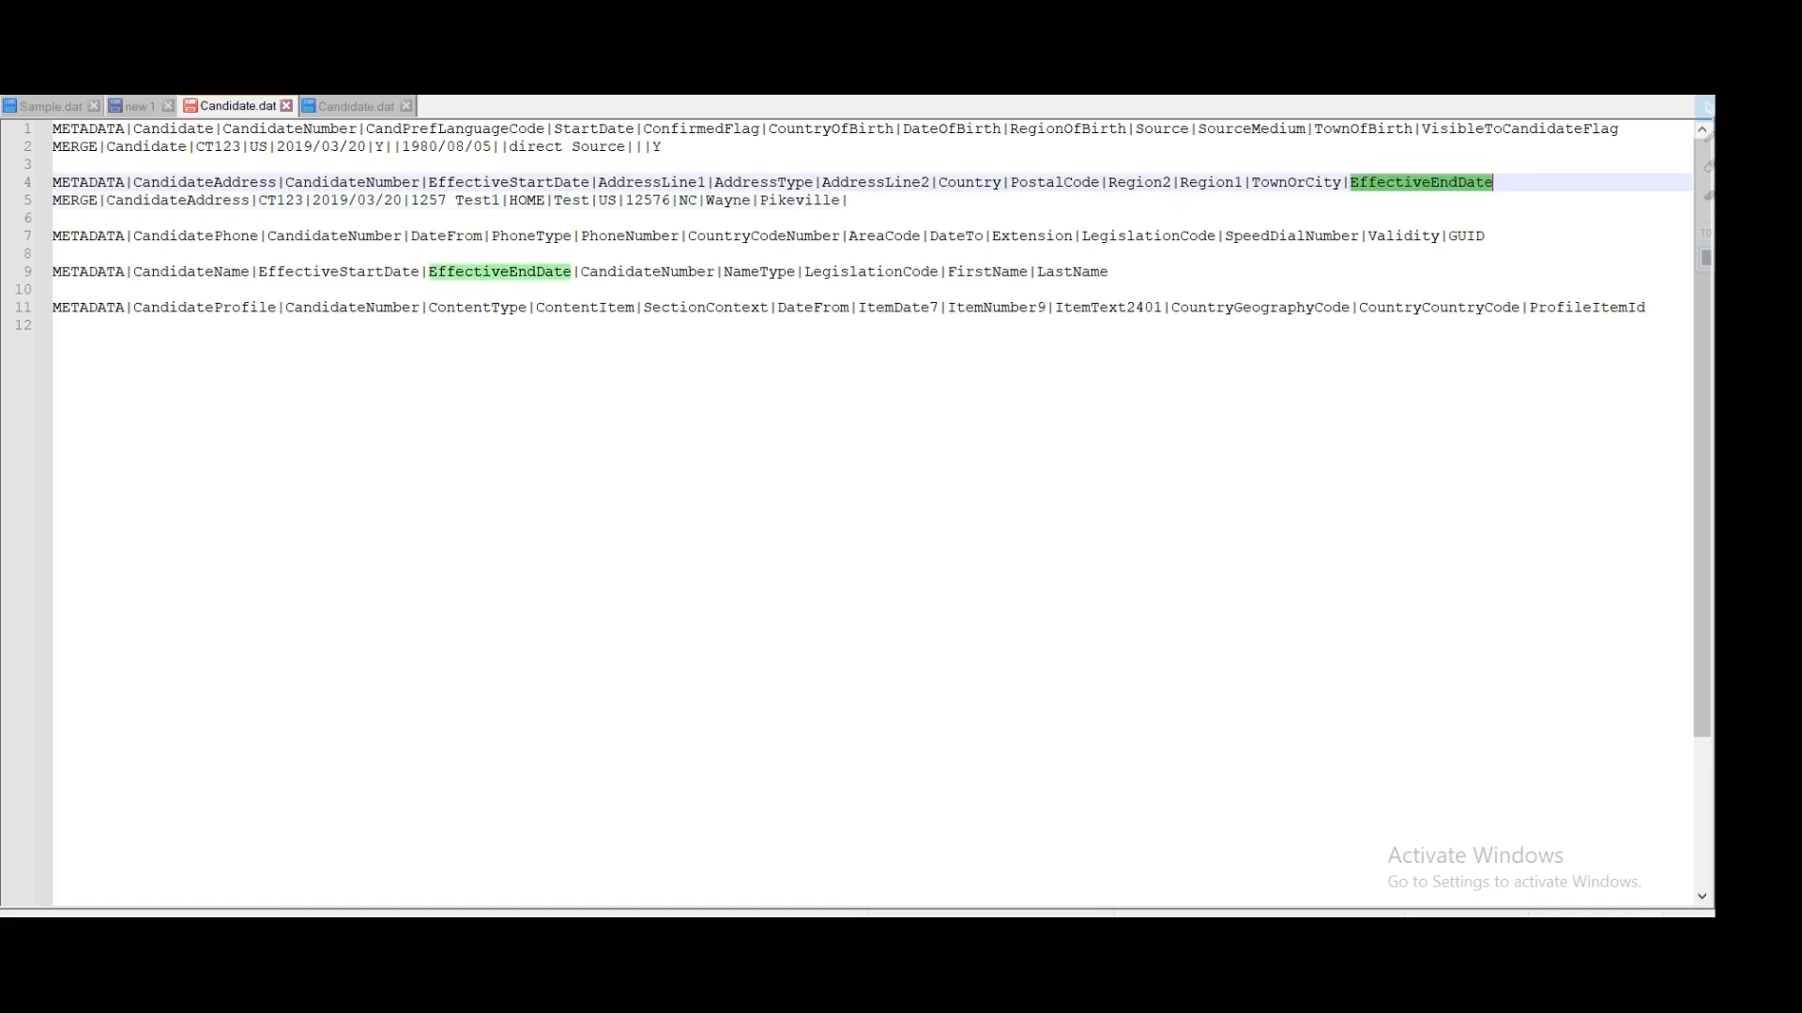
{"action": "left_click", "coordinate": [1492, 183]}
{"action": "left_click", "coordinate": [848, 201]}
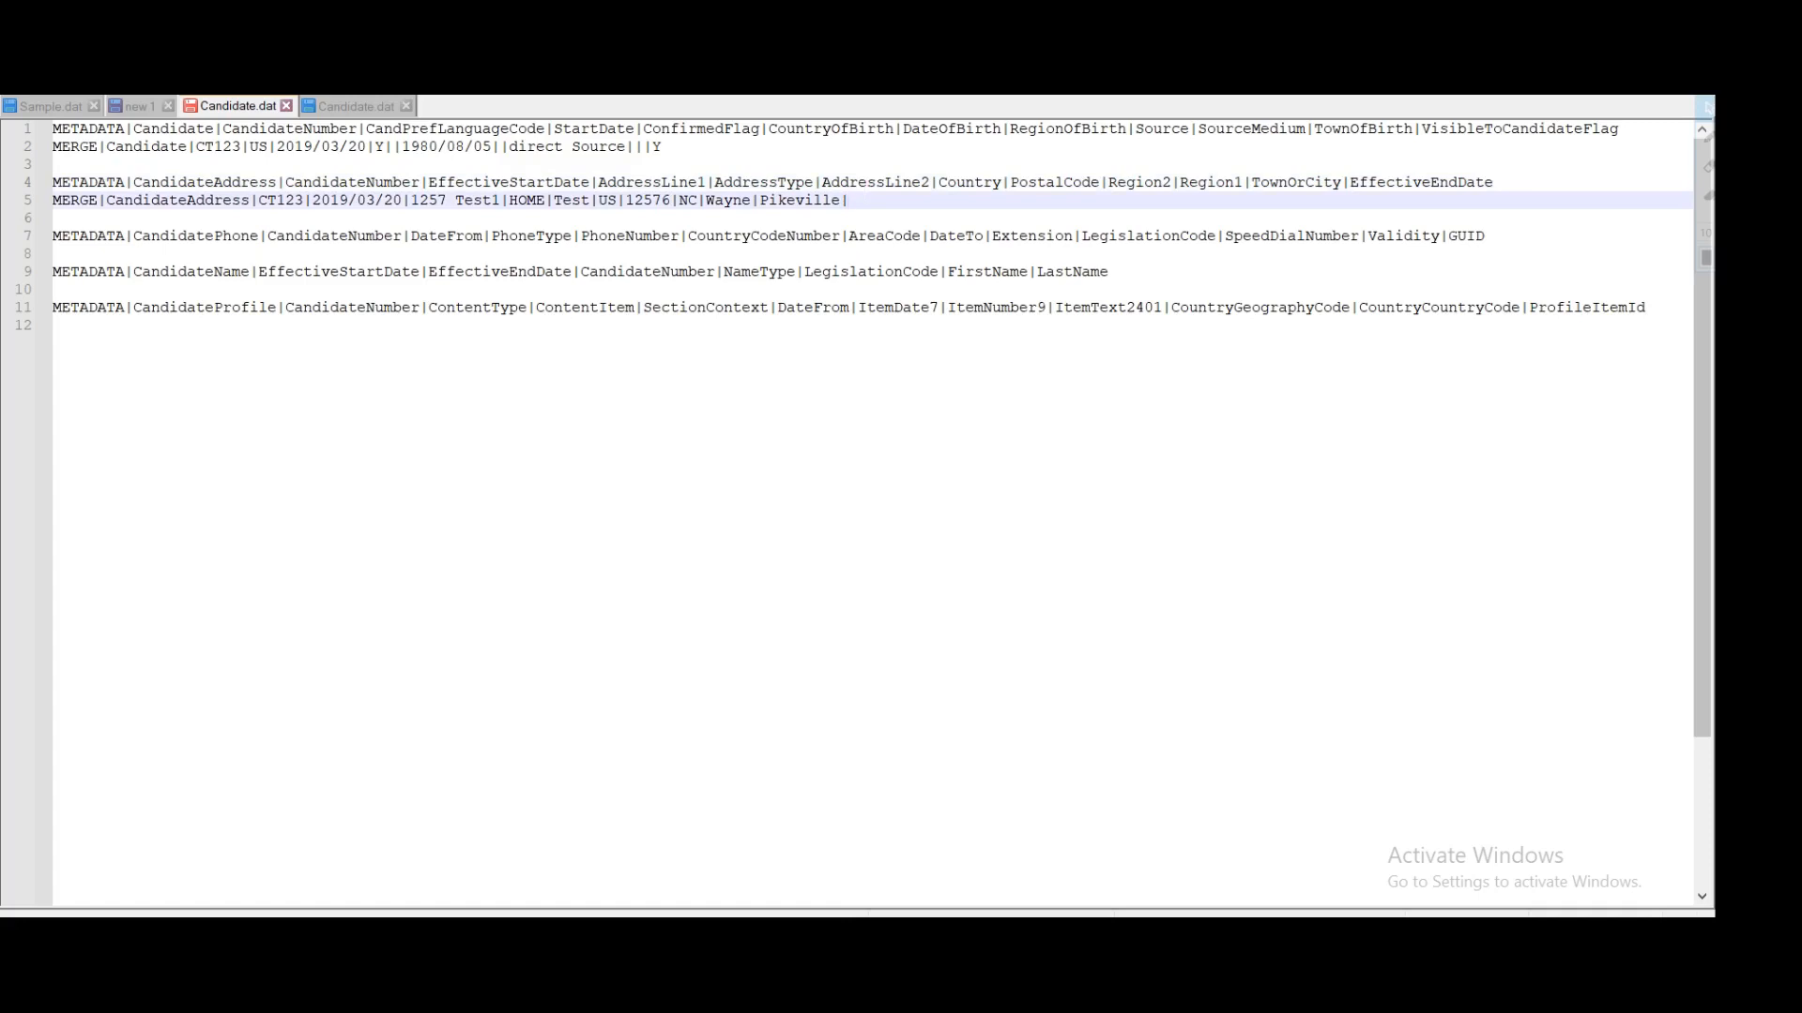
{"action": "left_click_drag", "start_coordinate": [848, 200], "coordinate": [45, 188]}
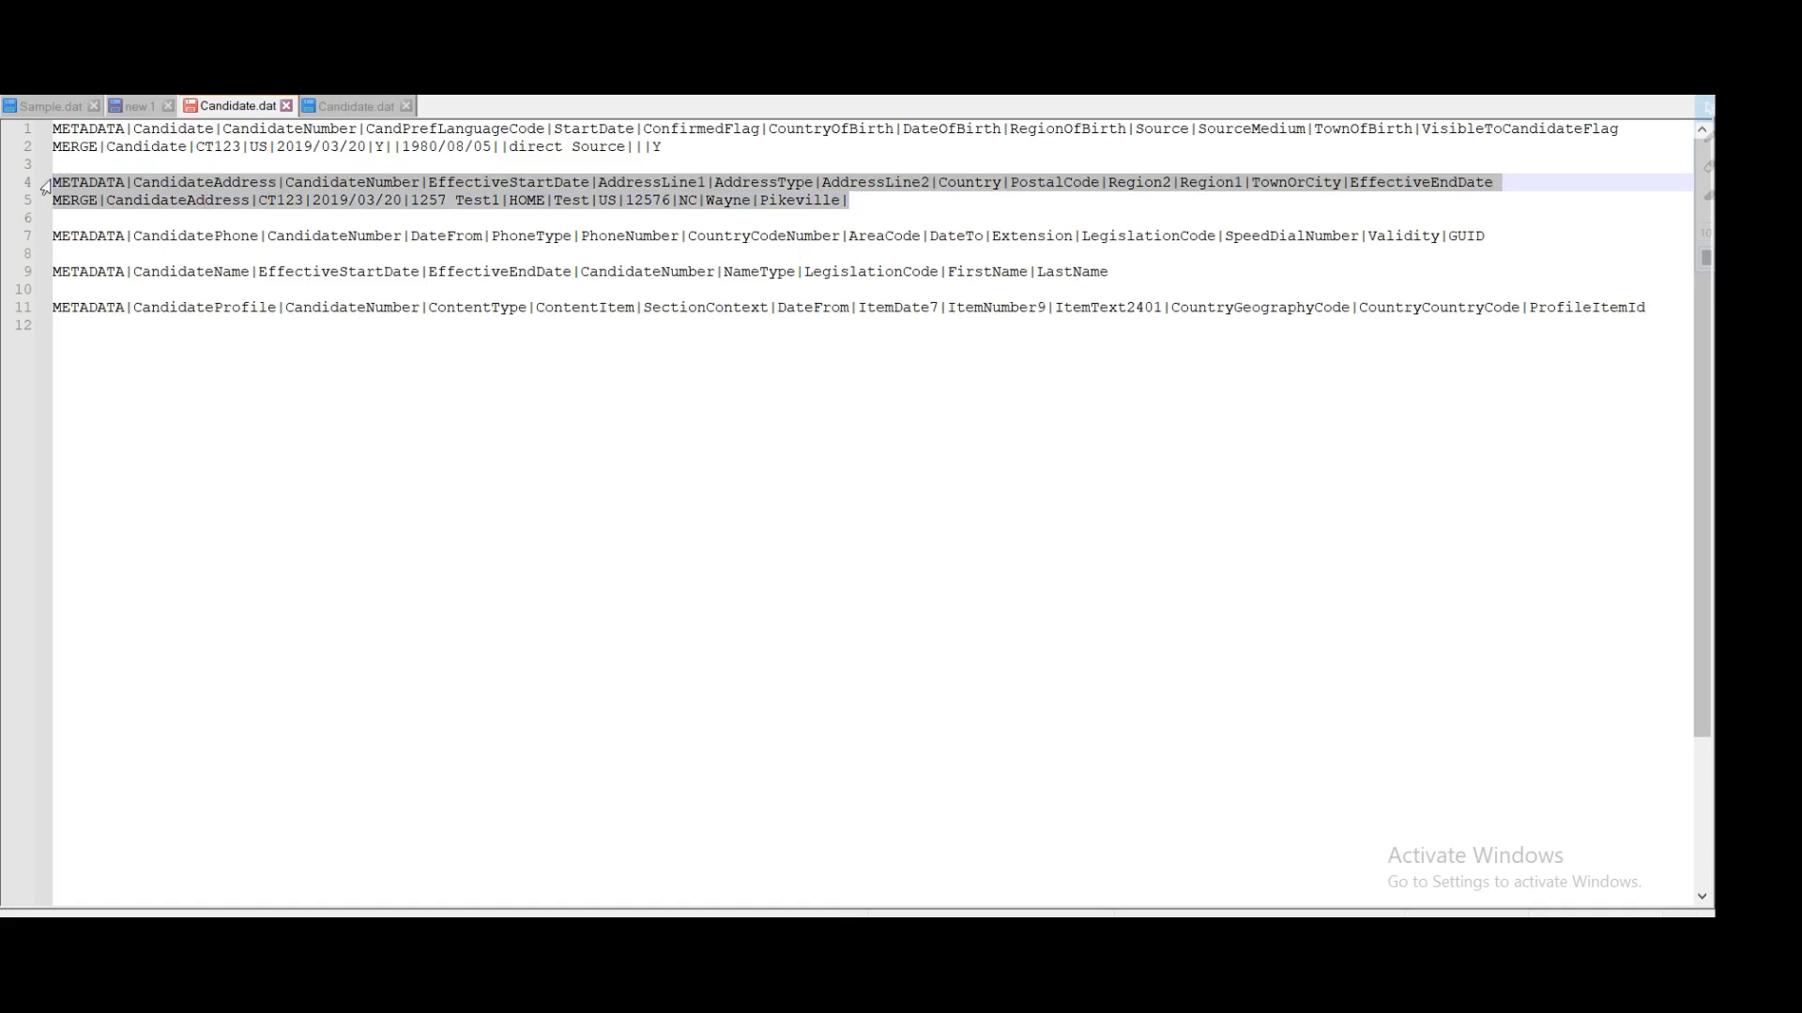
Step: Start a new data row under the CandidatePhone header reading MERGE|CandidatePhone|
{"action": "left_click", "coordinate": [57, 254]}
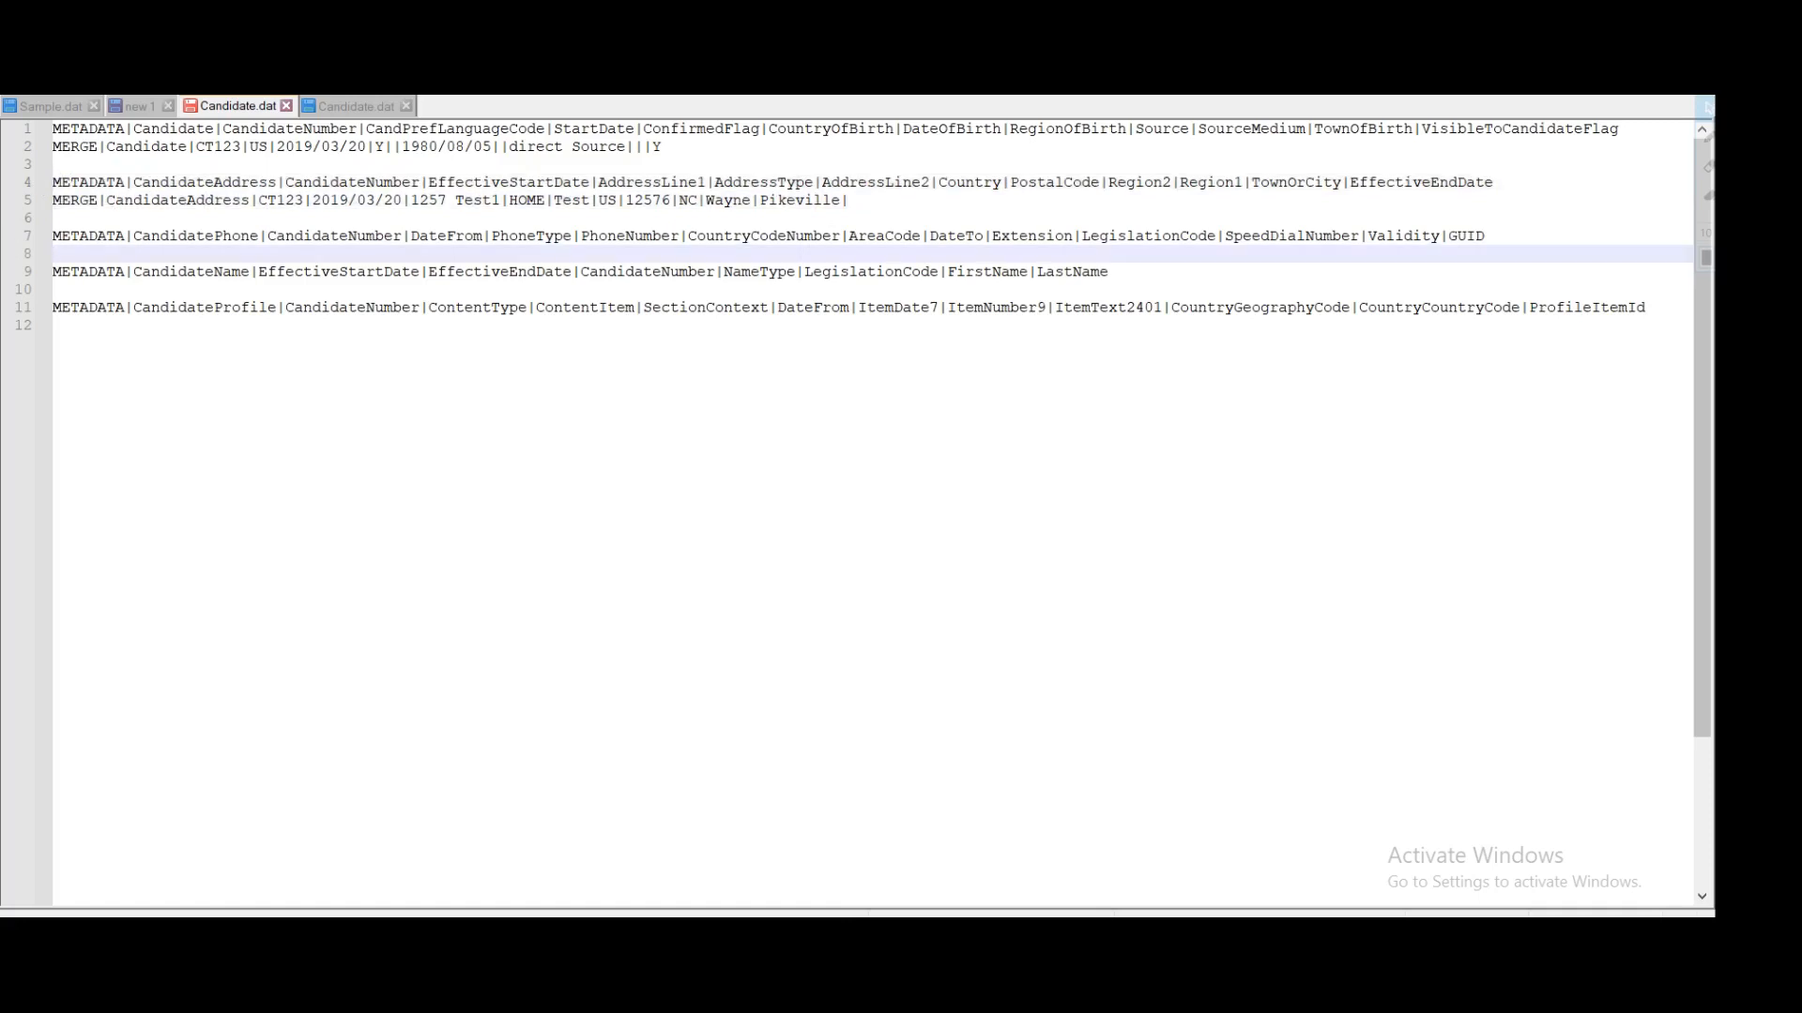
{"action": "key", "text": "Return"}
{"action": "key", "text": "Up"}
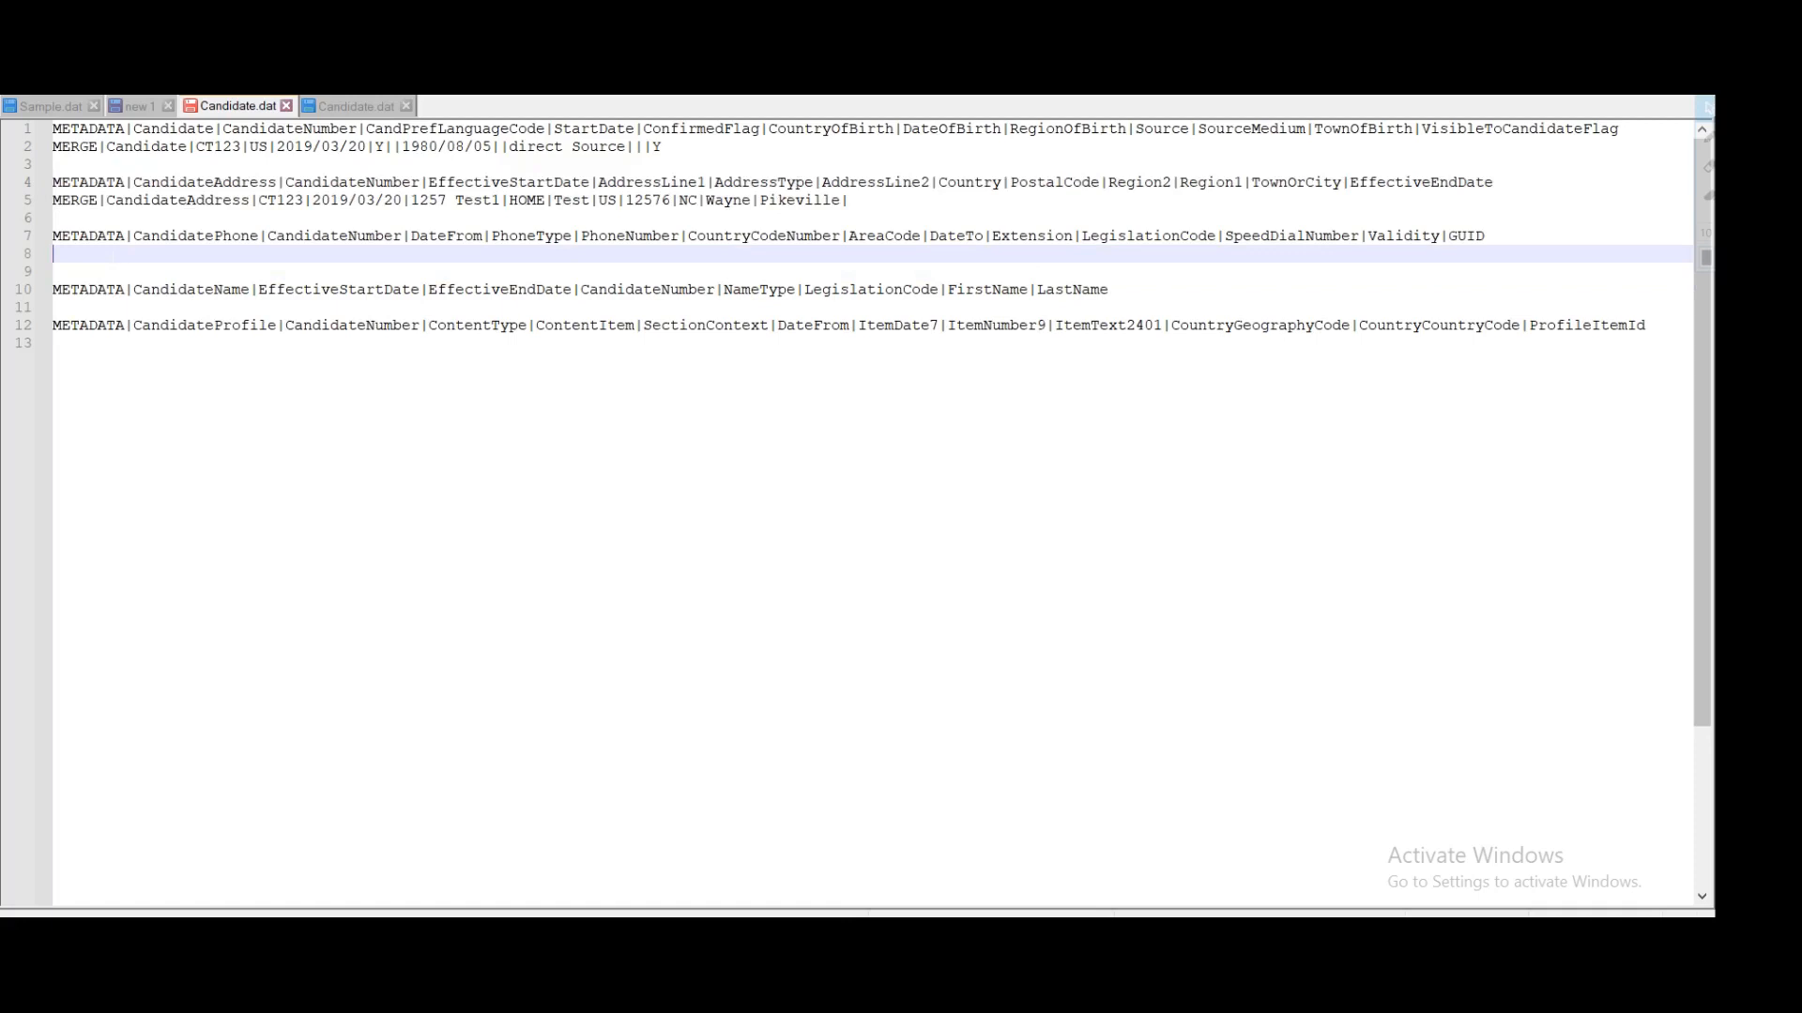
{"action": "type", "text": "MERGE|"}
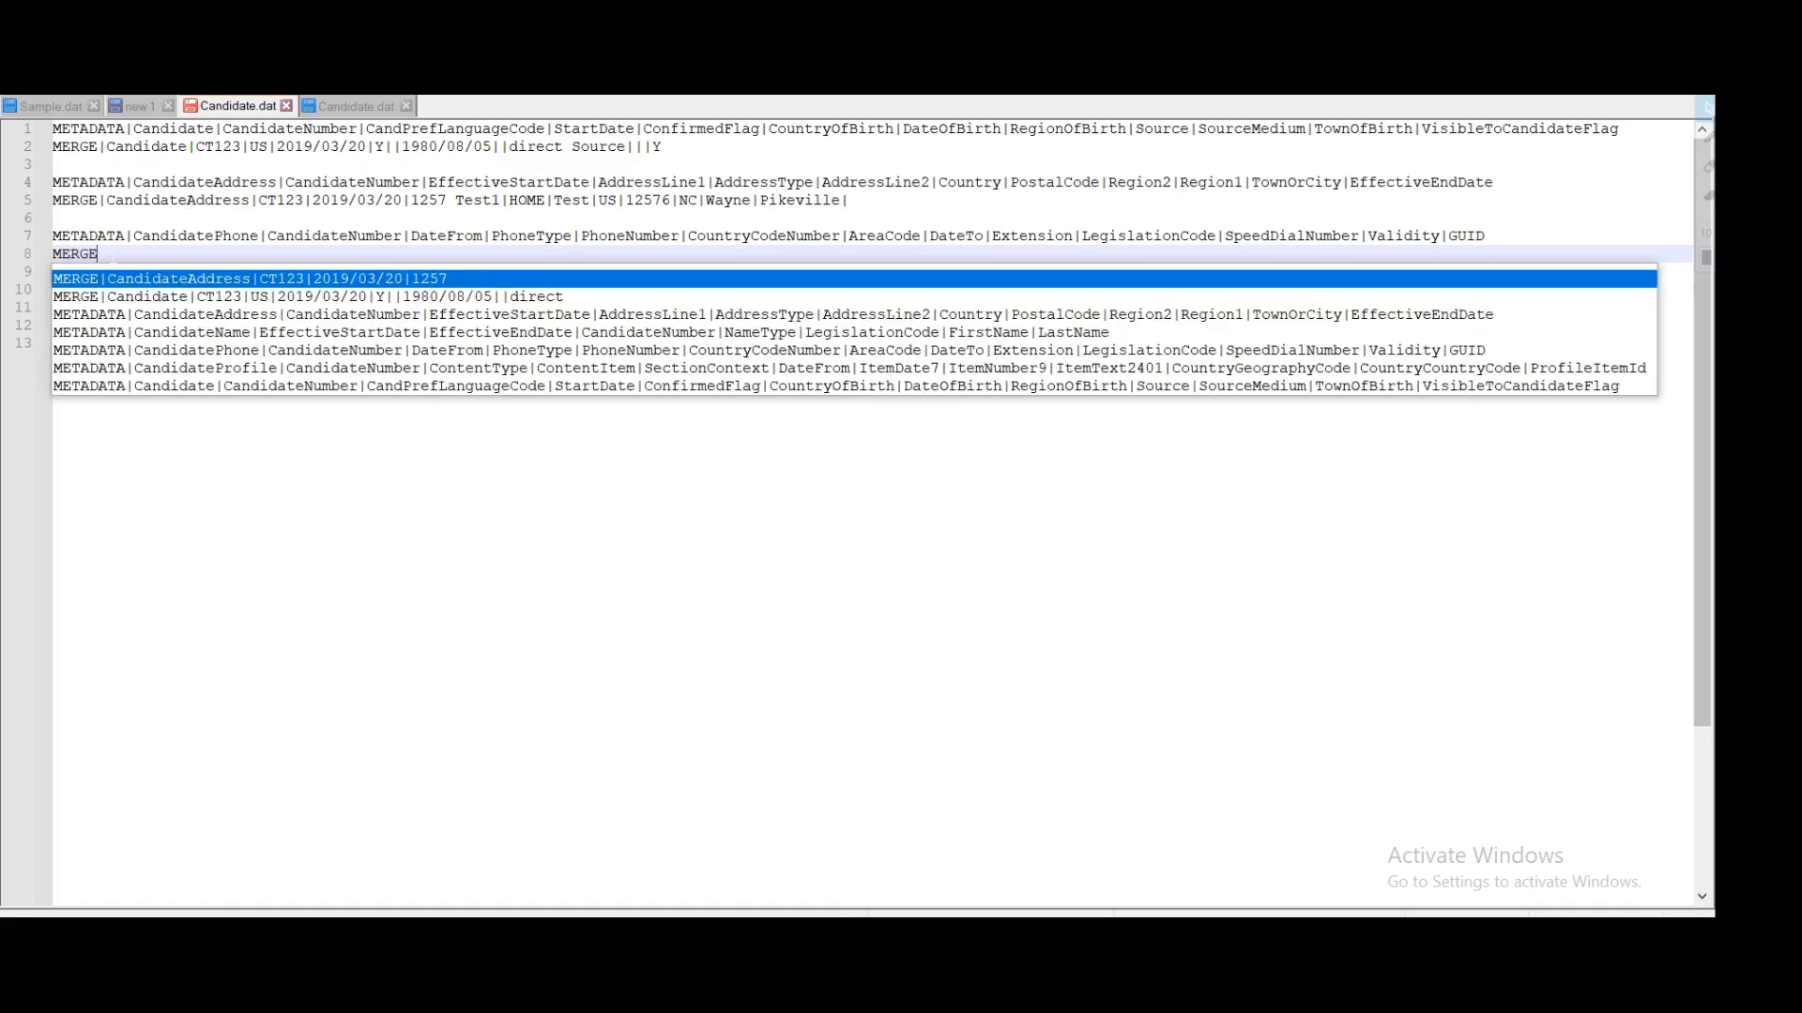
{"action": "double_click", "coordinate": [173, 237]}
{"action": "key", "text": "ctrl+c"}
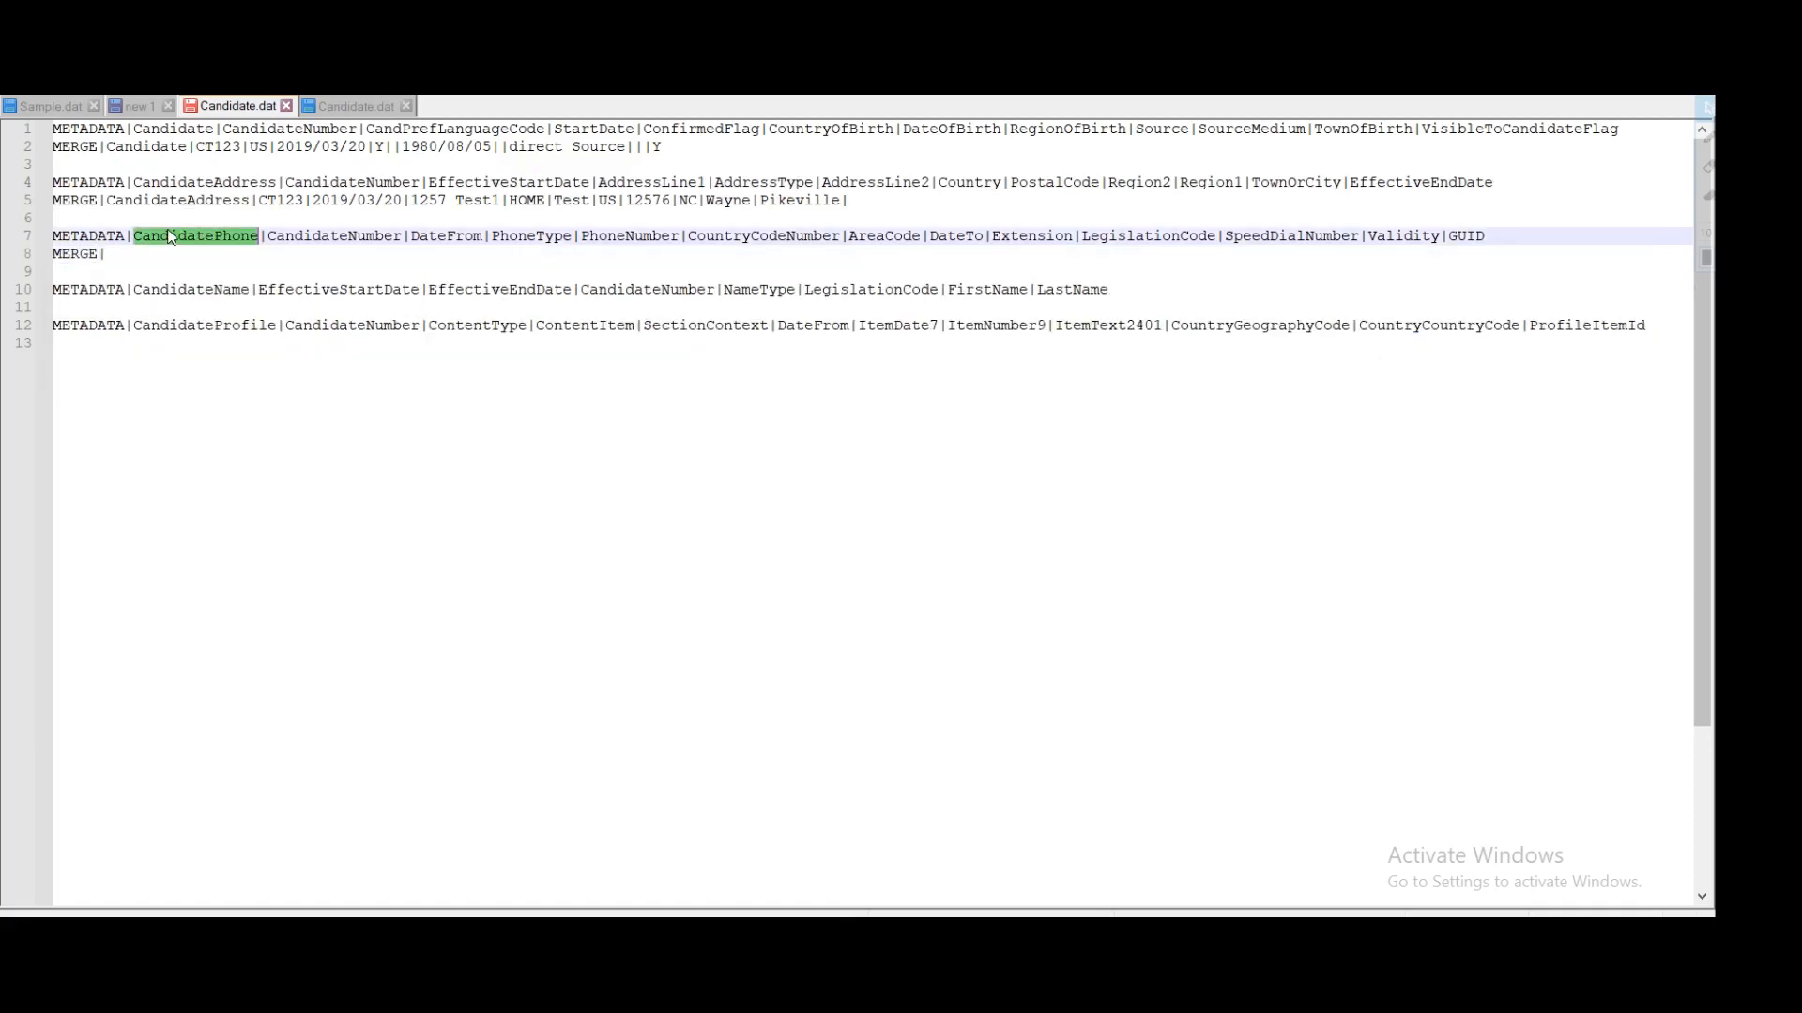
{"action": "left_click", "coordinate": [106, 255]}
{"action": "key", "text": "ctrl+v"}
{"action": "type", "text": "|"}
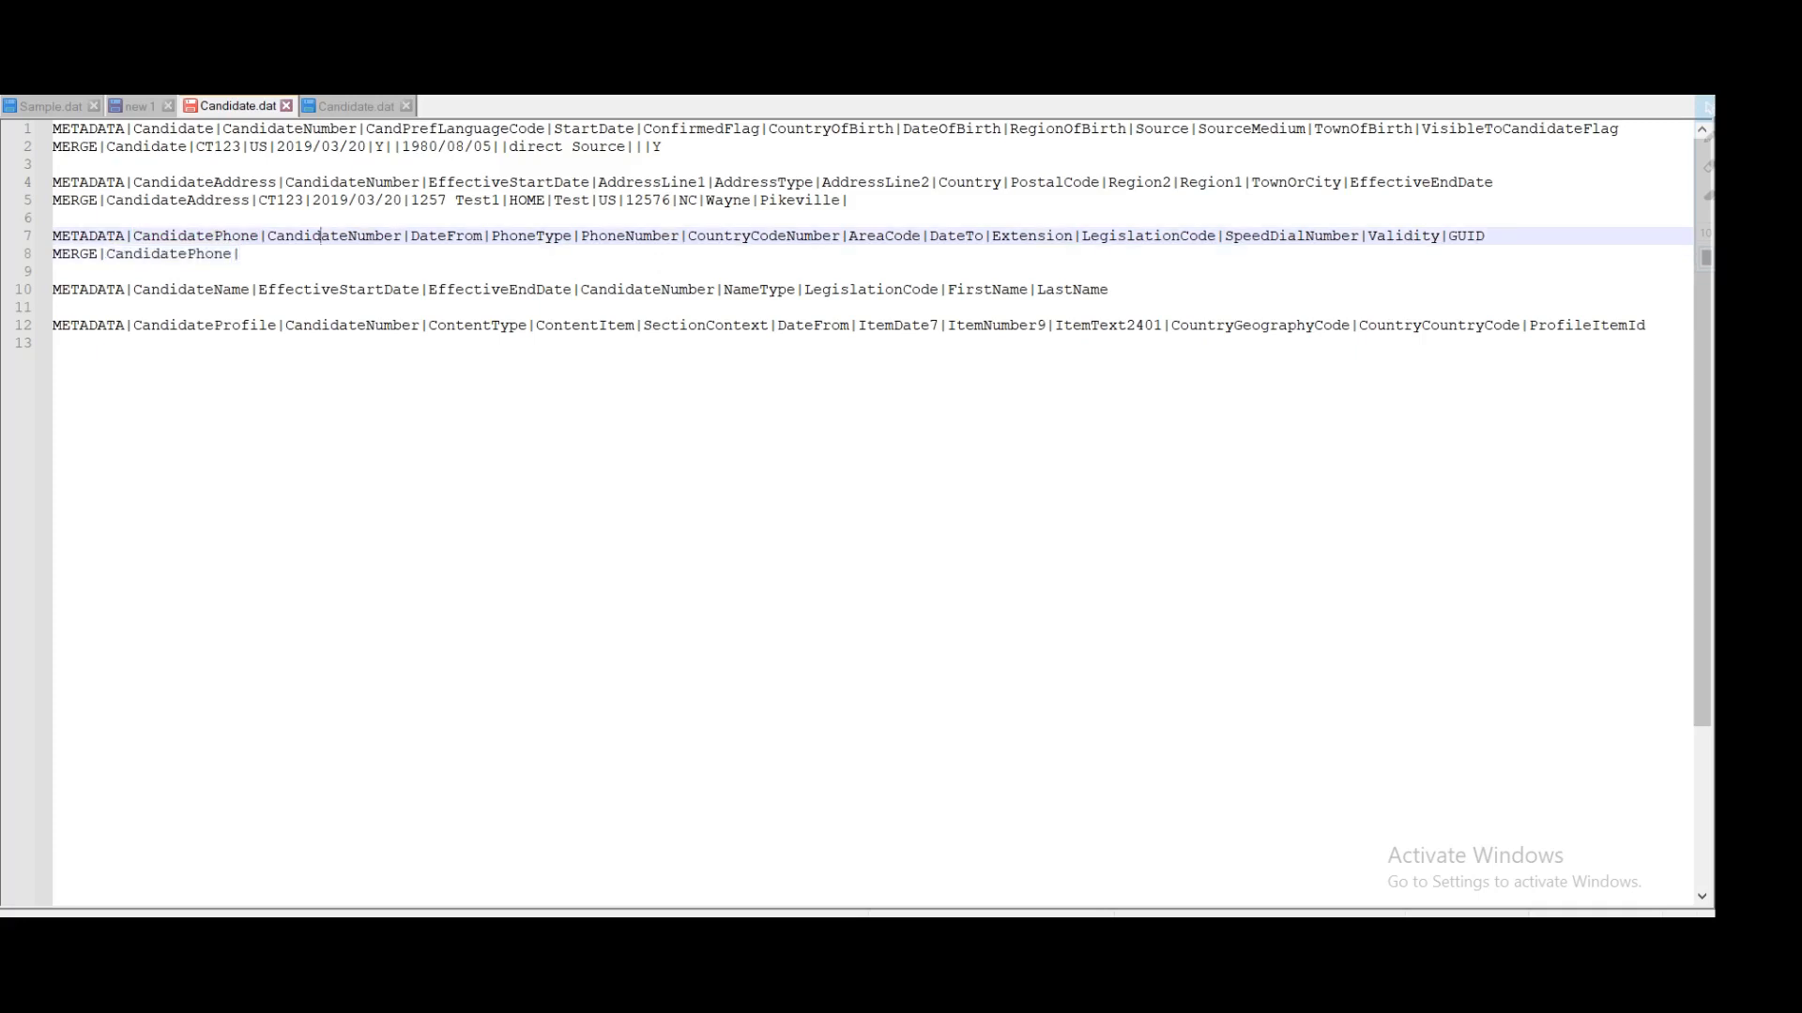
Step: Add the candidate number and date 2019/03/20 to the phone row, each followed by a pipe
{"action": "double_click", "coordinate": [335, 235]}
{"action": "double_click", "coordinate": [281, 200]}
{"action": "key", "text": "ctrl+c"}
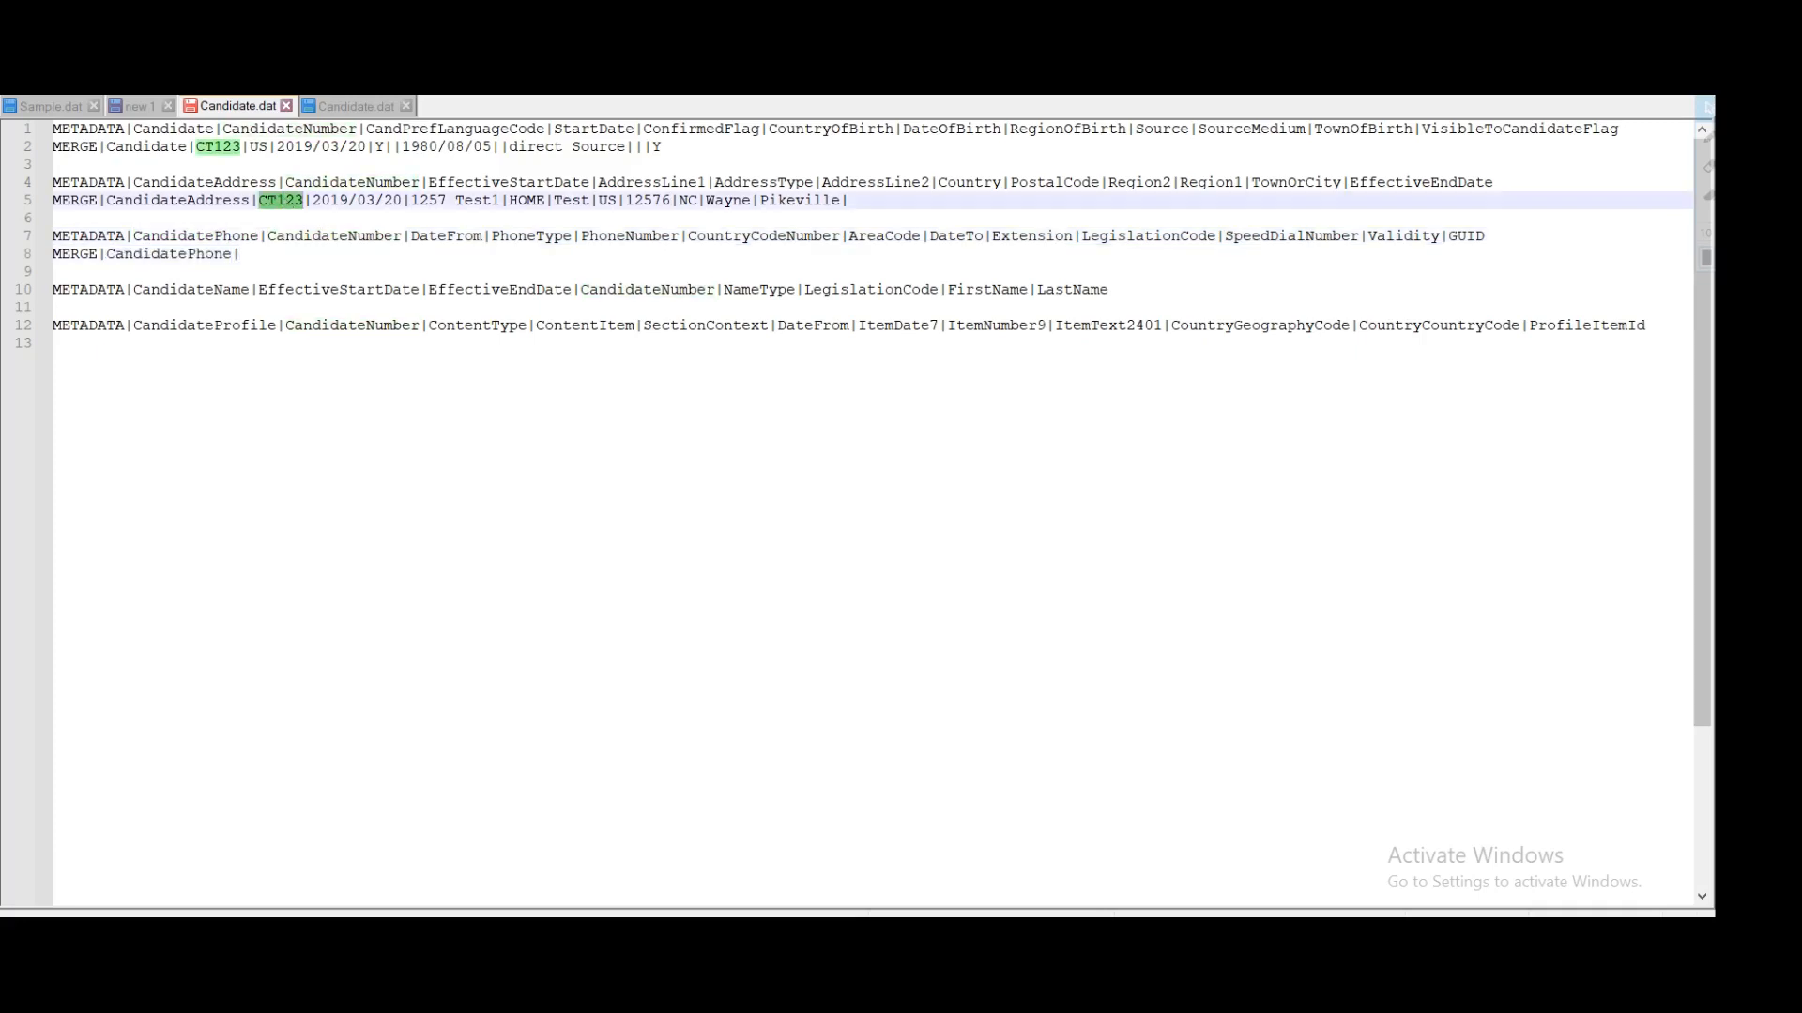
{"action": "left_click", "coordinate": [282, 254]}
{"action": "key", "text": "ctrl+v"}
{"action": "type", "text": "|"}
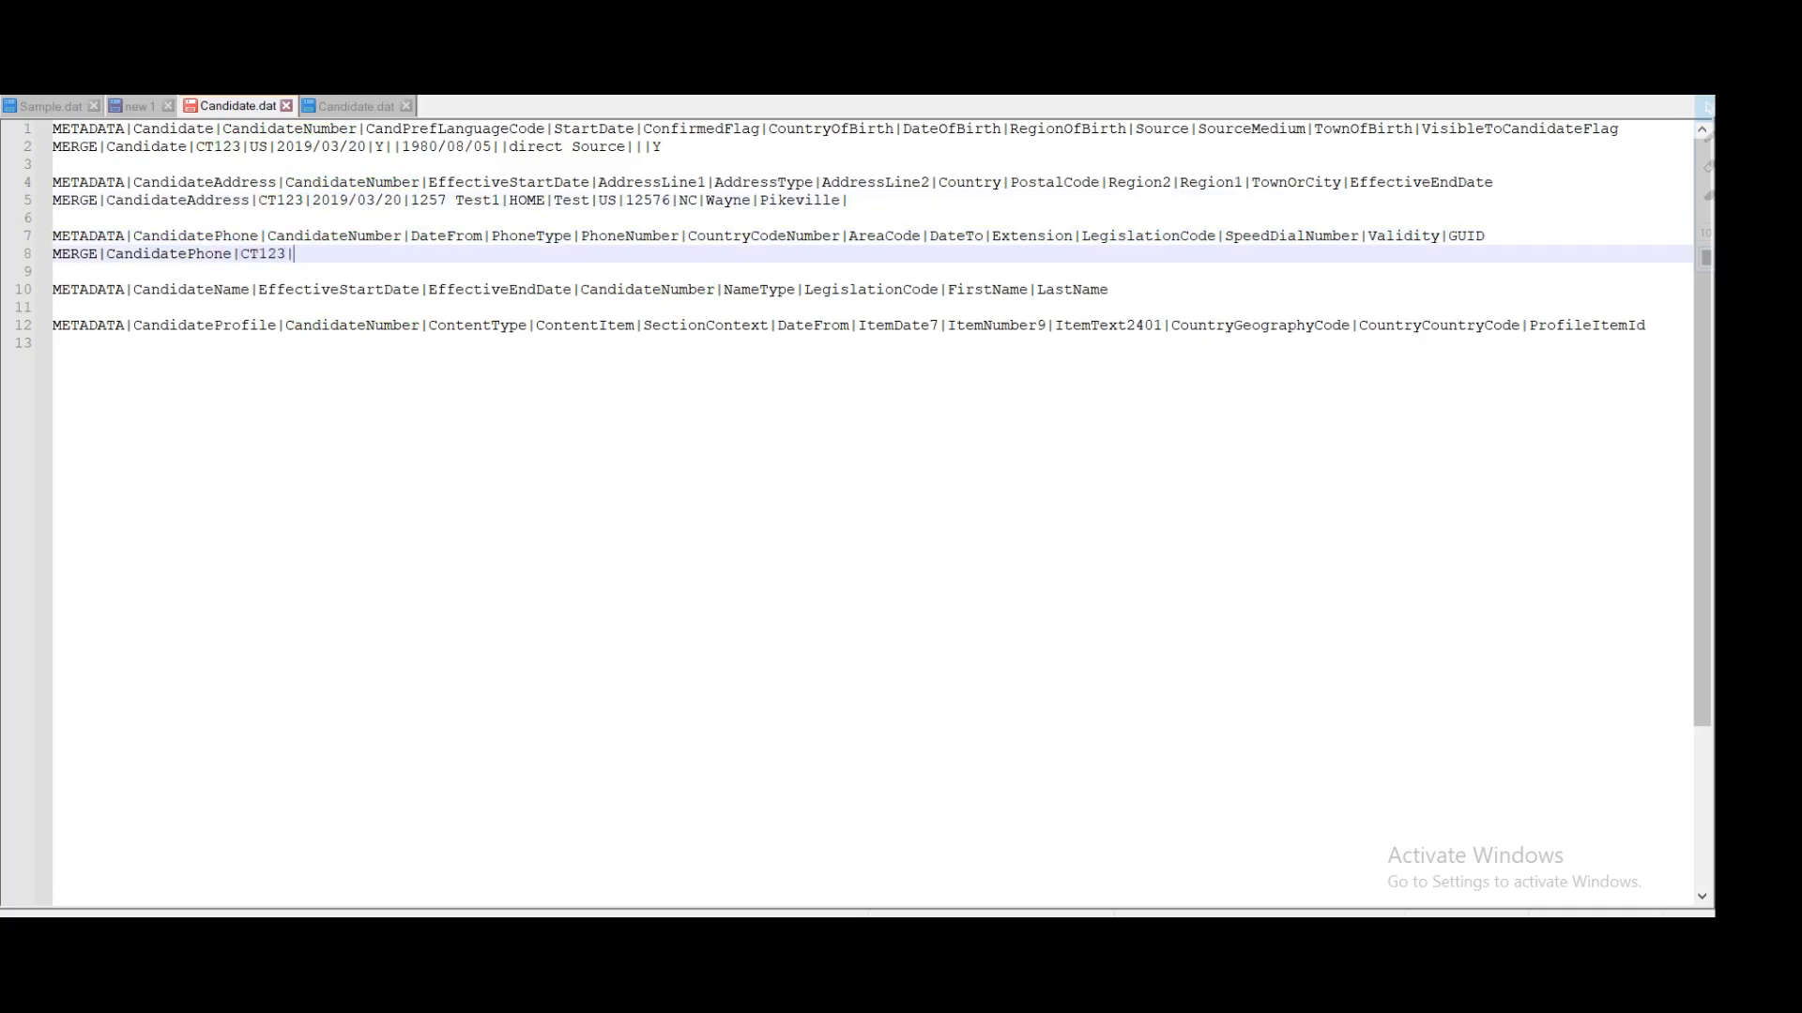
{"action": "double_click", "coordinate": [446, 236]}
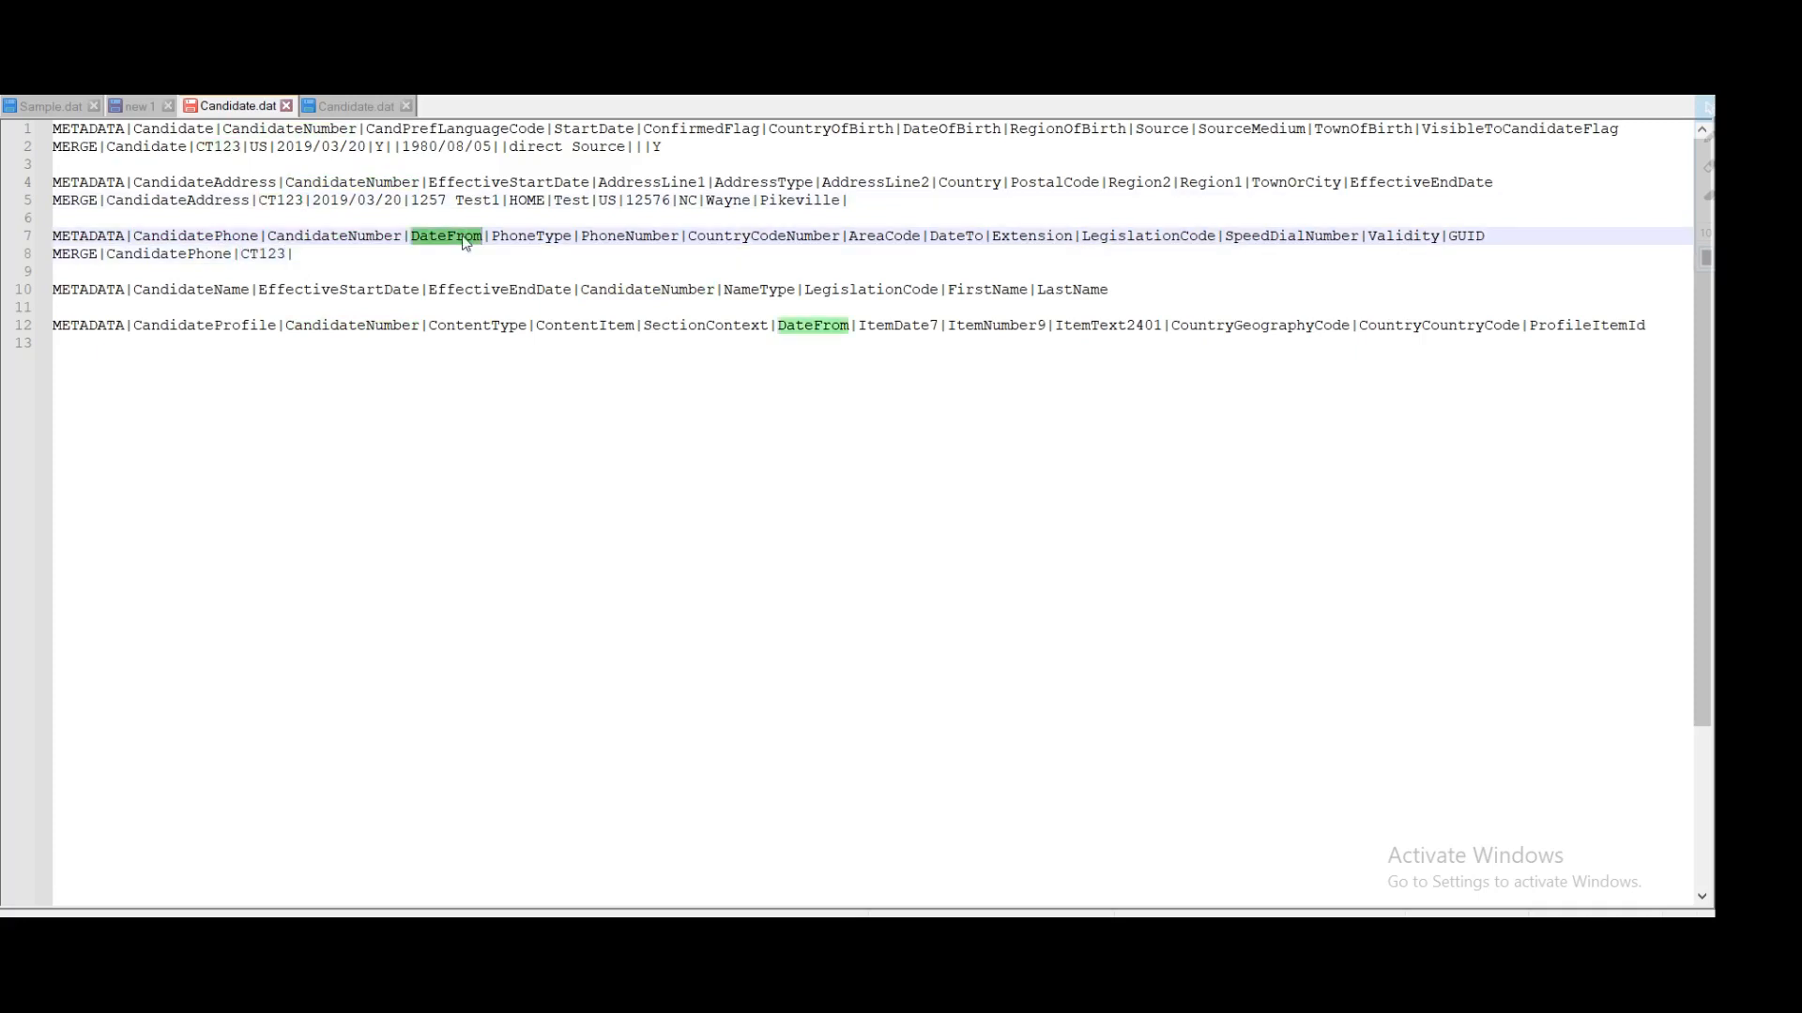
{"action": "left_click_drag", "start_coordinate": [403, 200], "coordinate": [313, 199]}
{"action": "left_click", "coordinate": [294, 254]}
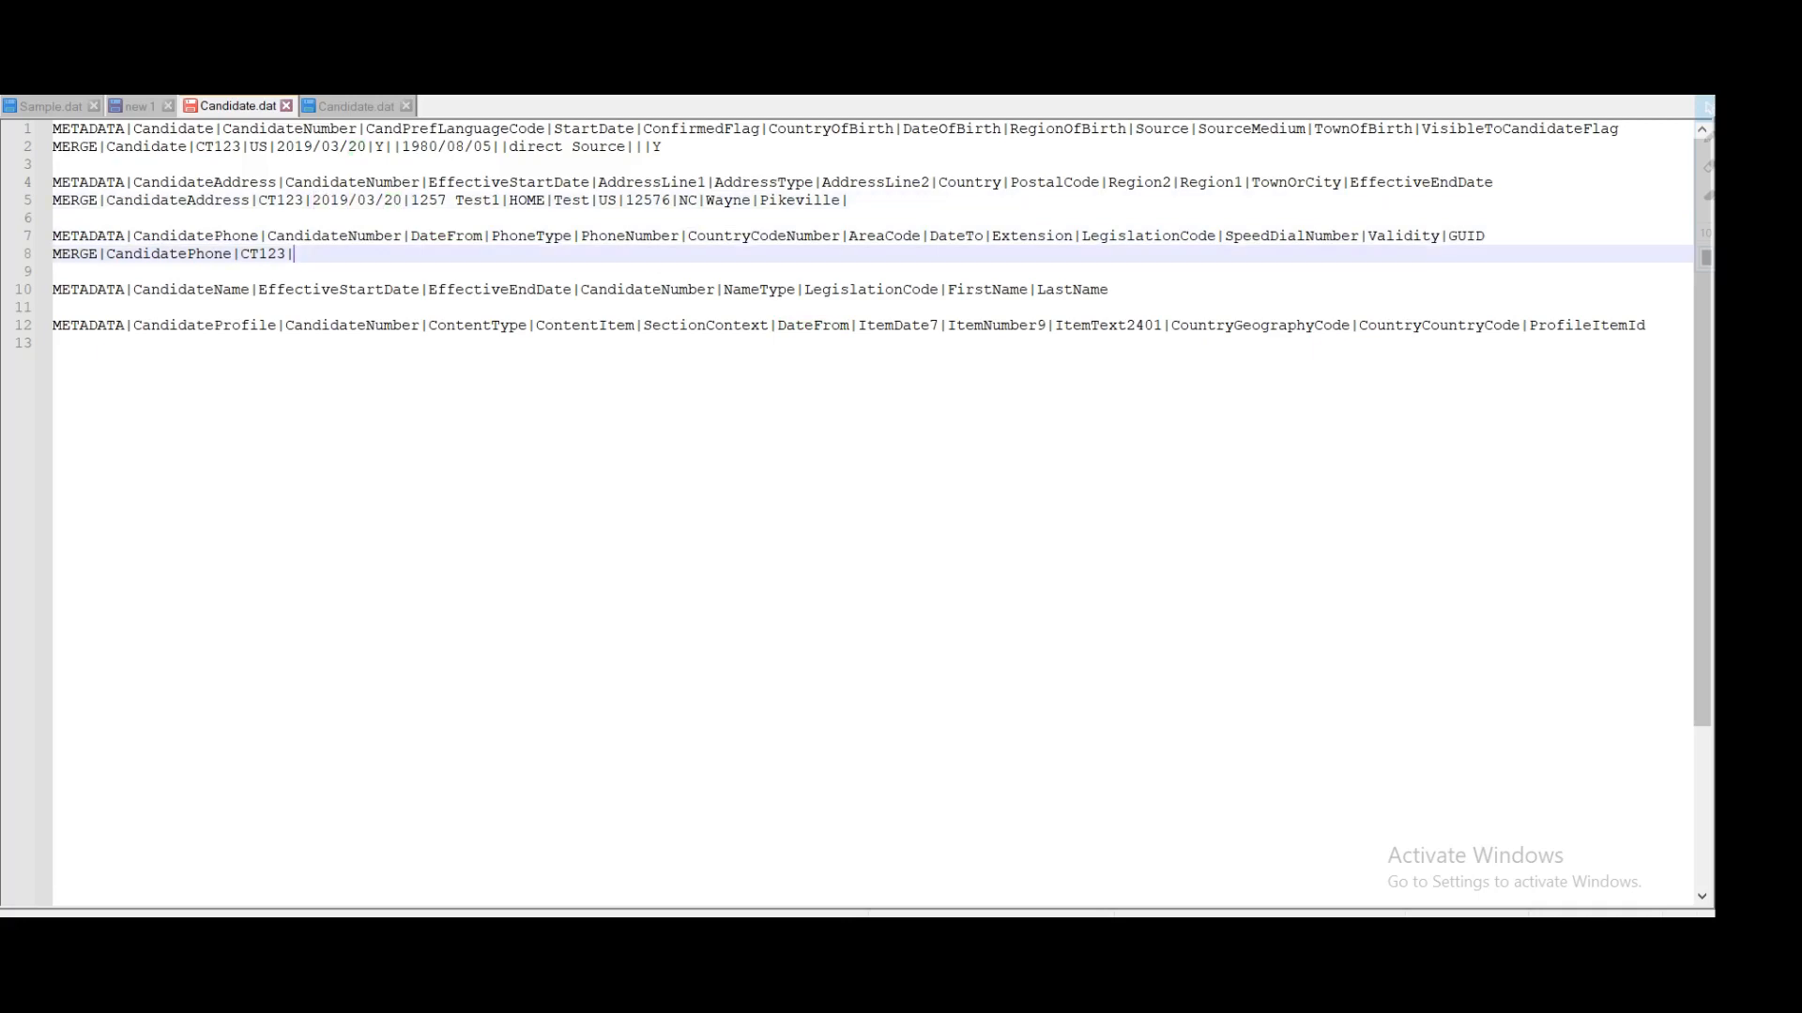
{"action": "key", "text": "ctrl+v"}
{"action": "type", "text": "|"}
Step: Enter phone type H1 and the candidate's phone number in the phone row
{"action": "double_click", "coordinate": [540, 237]}
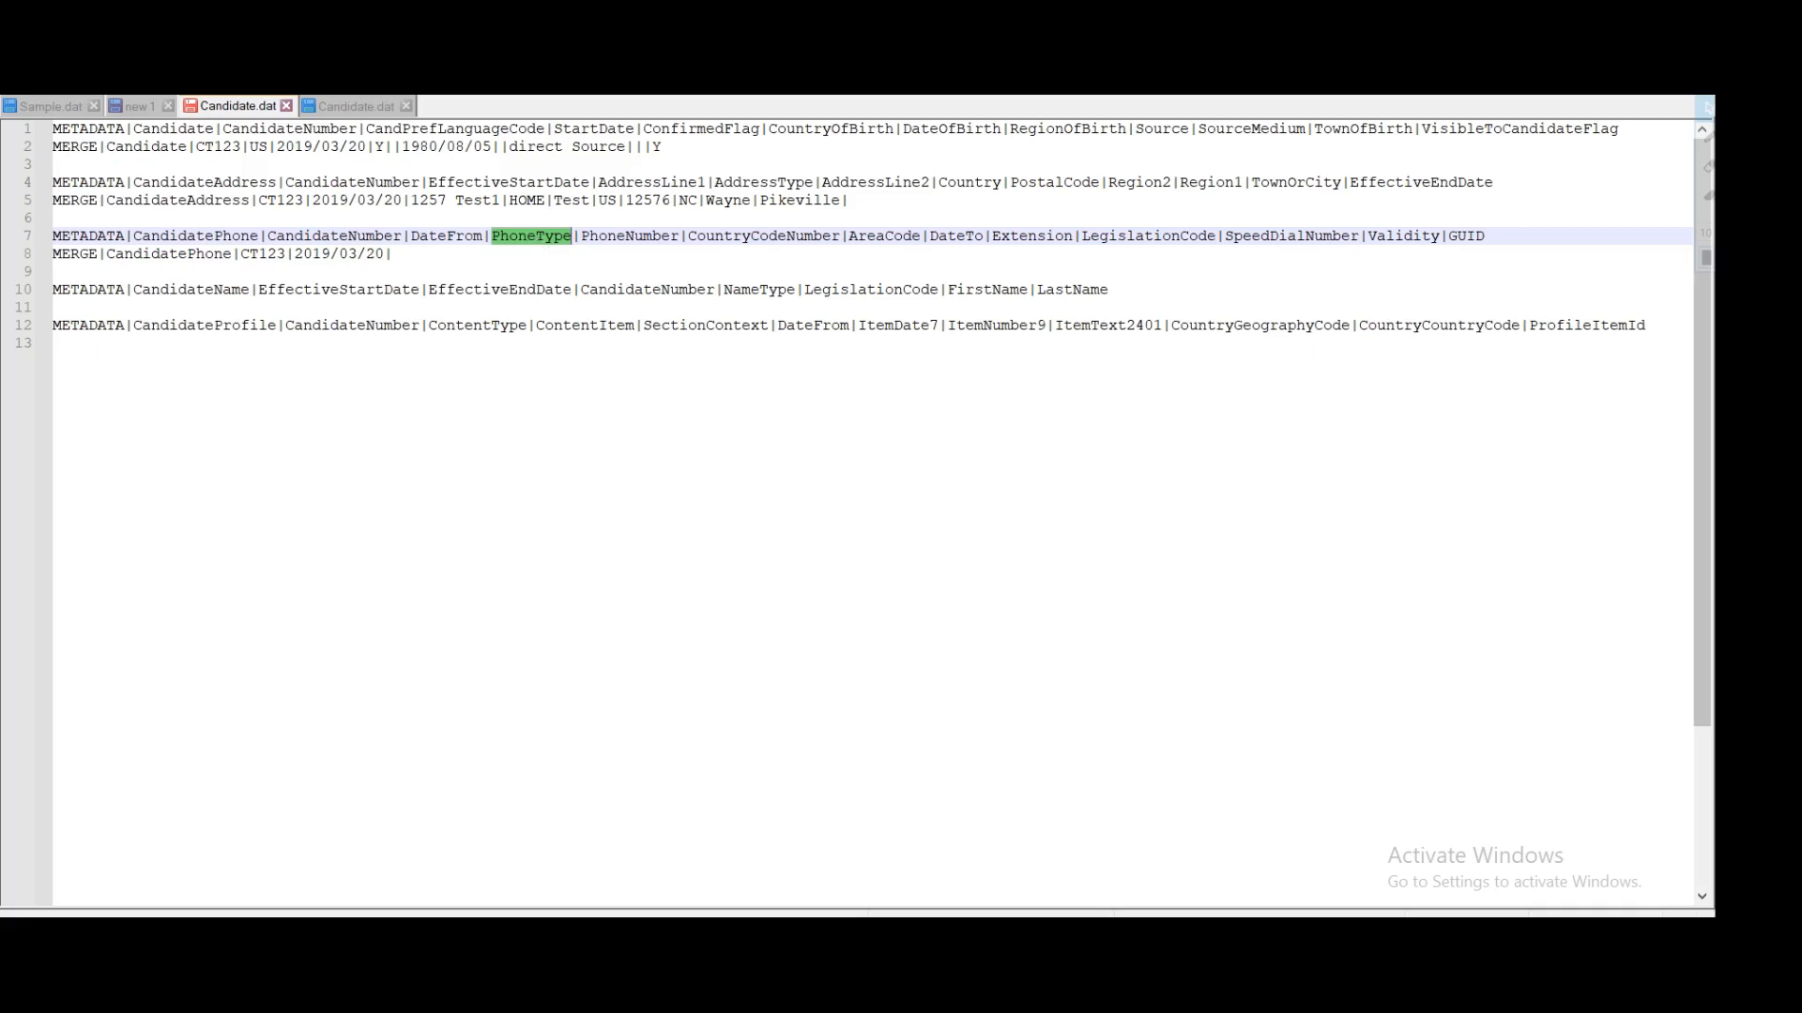
{"action": "left_click", "coordinate": [393, 254]}
{"action": "type", "text": "H1|"}
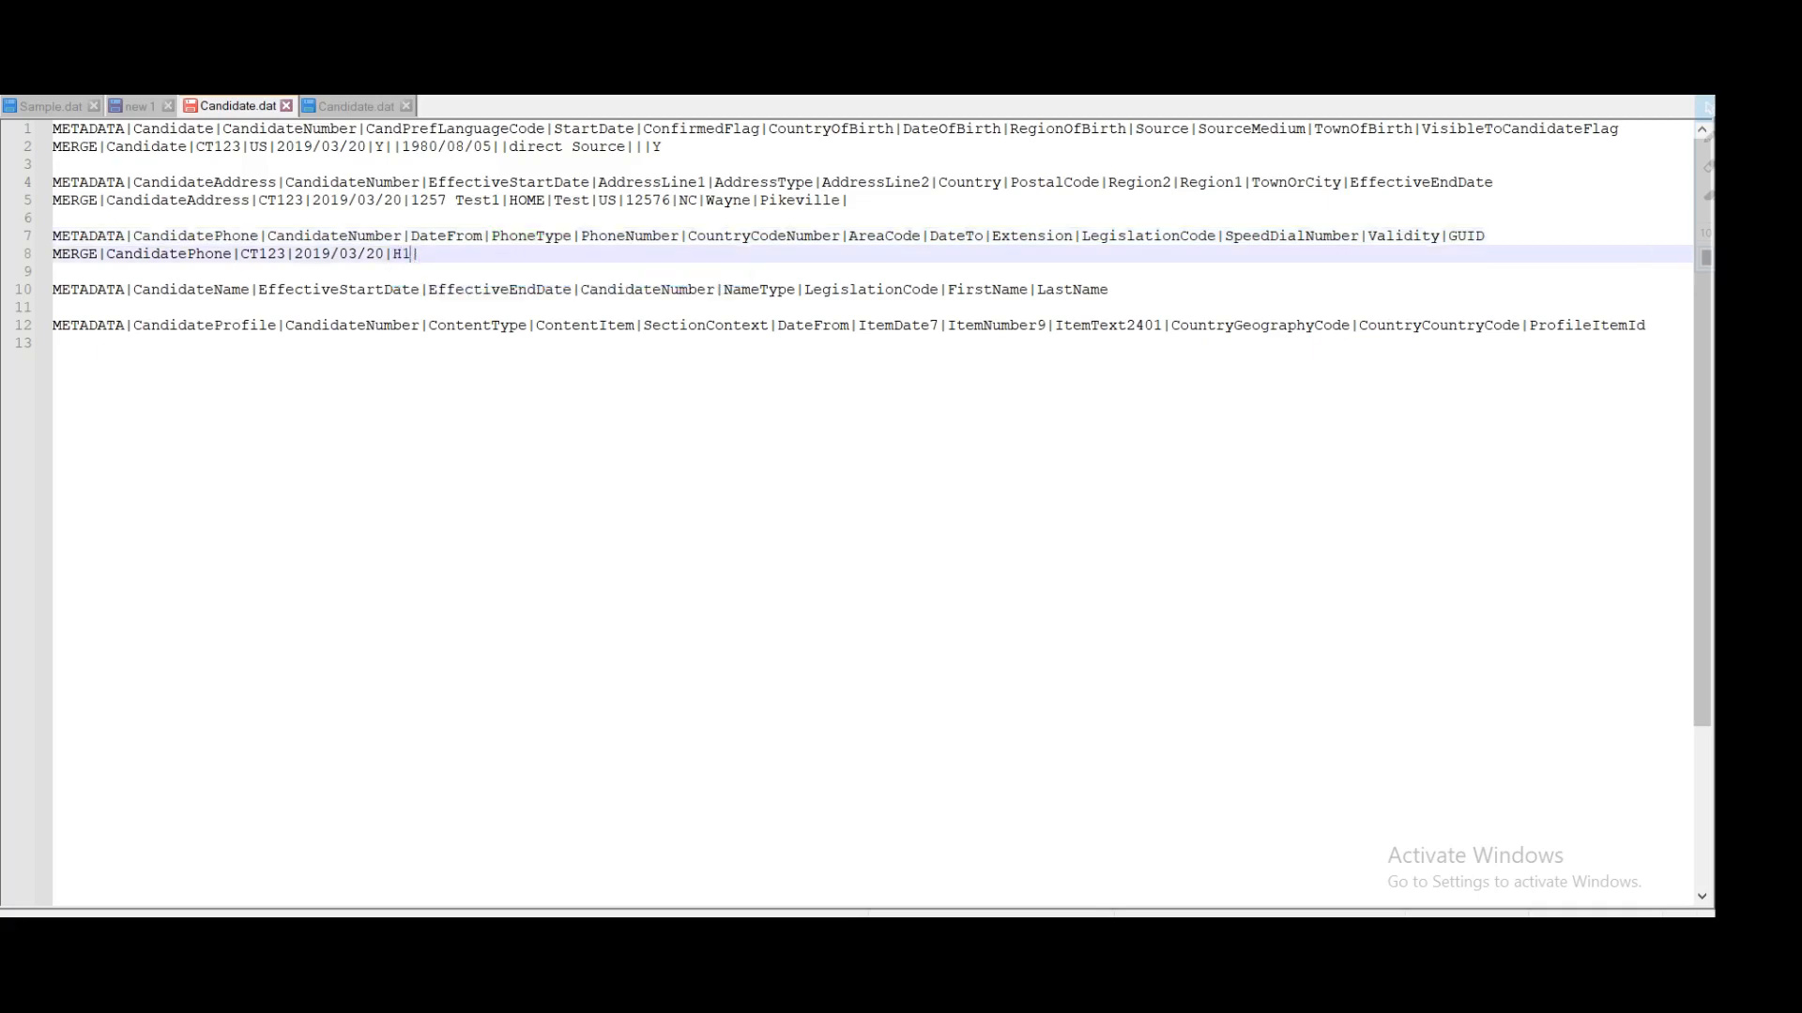
{"action": "key", "text": "ctrl+shift+Left"}
{"action": "double_click", "coordinate": [610, 238]}
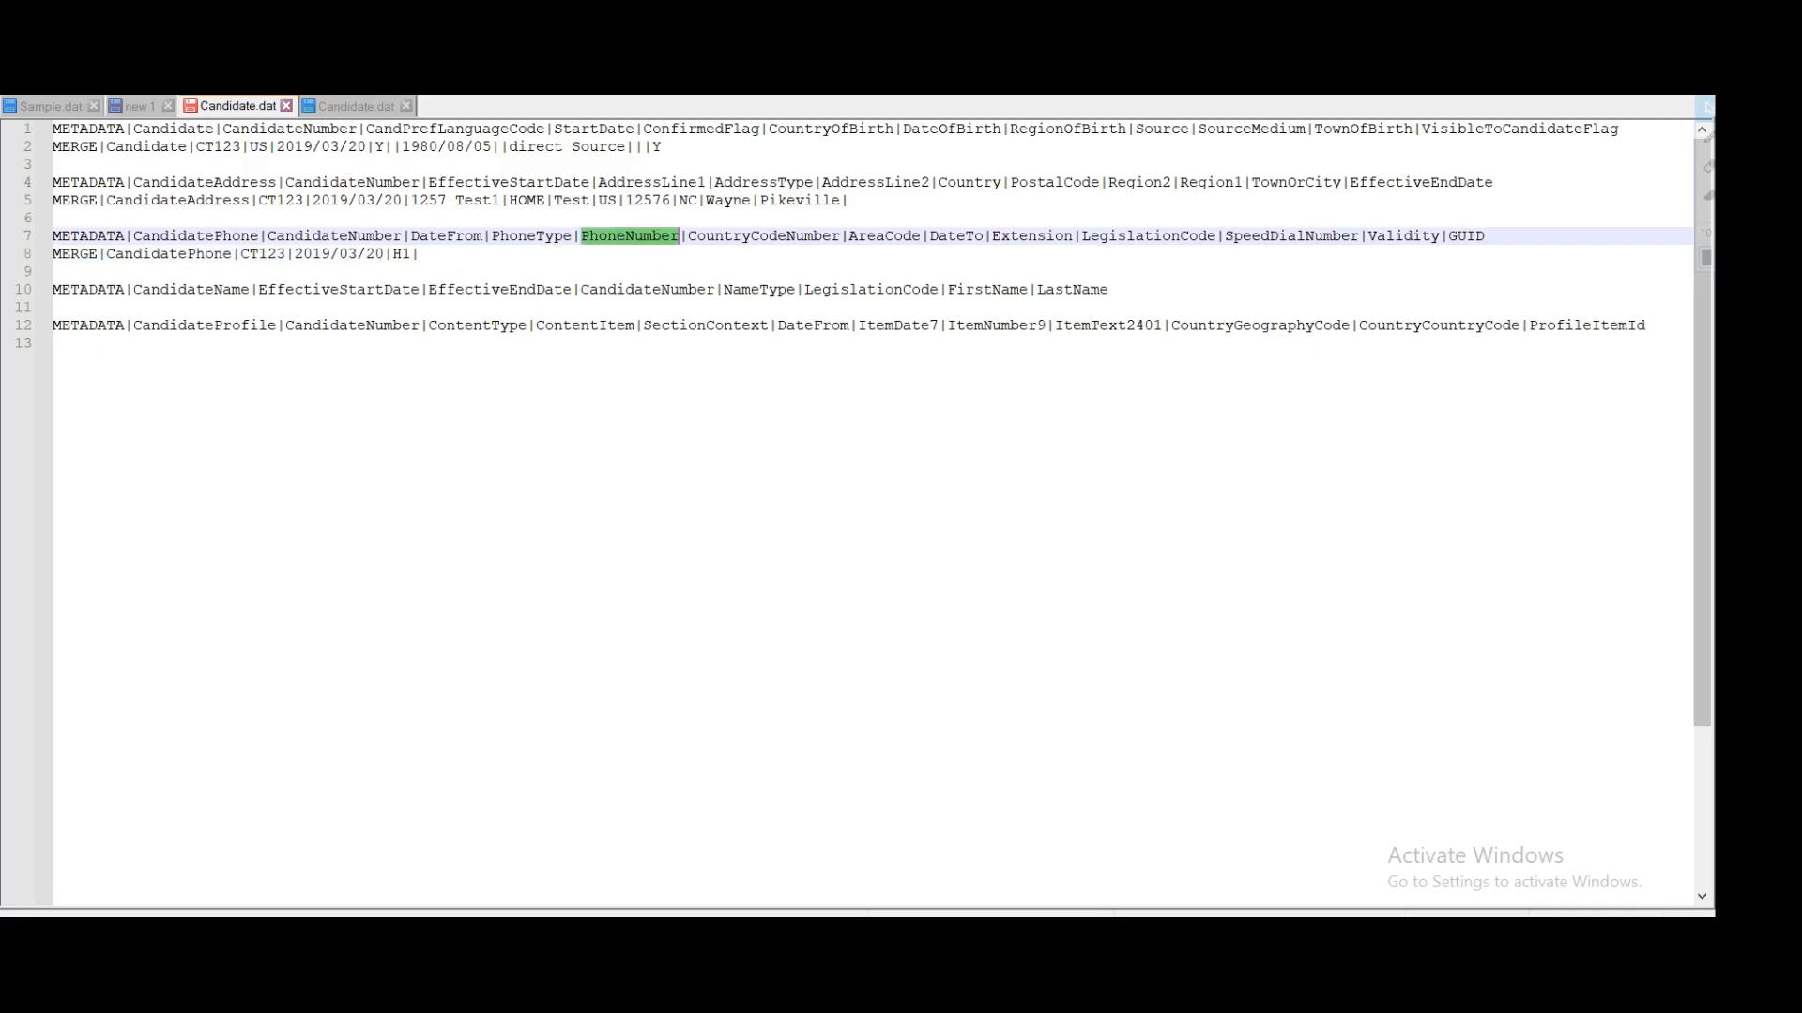
{"action": "left_click", "coordinate": [421, 254]}
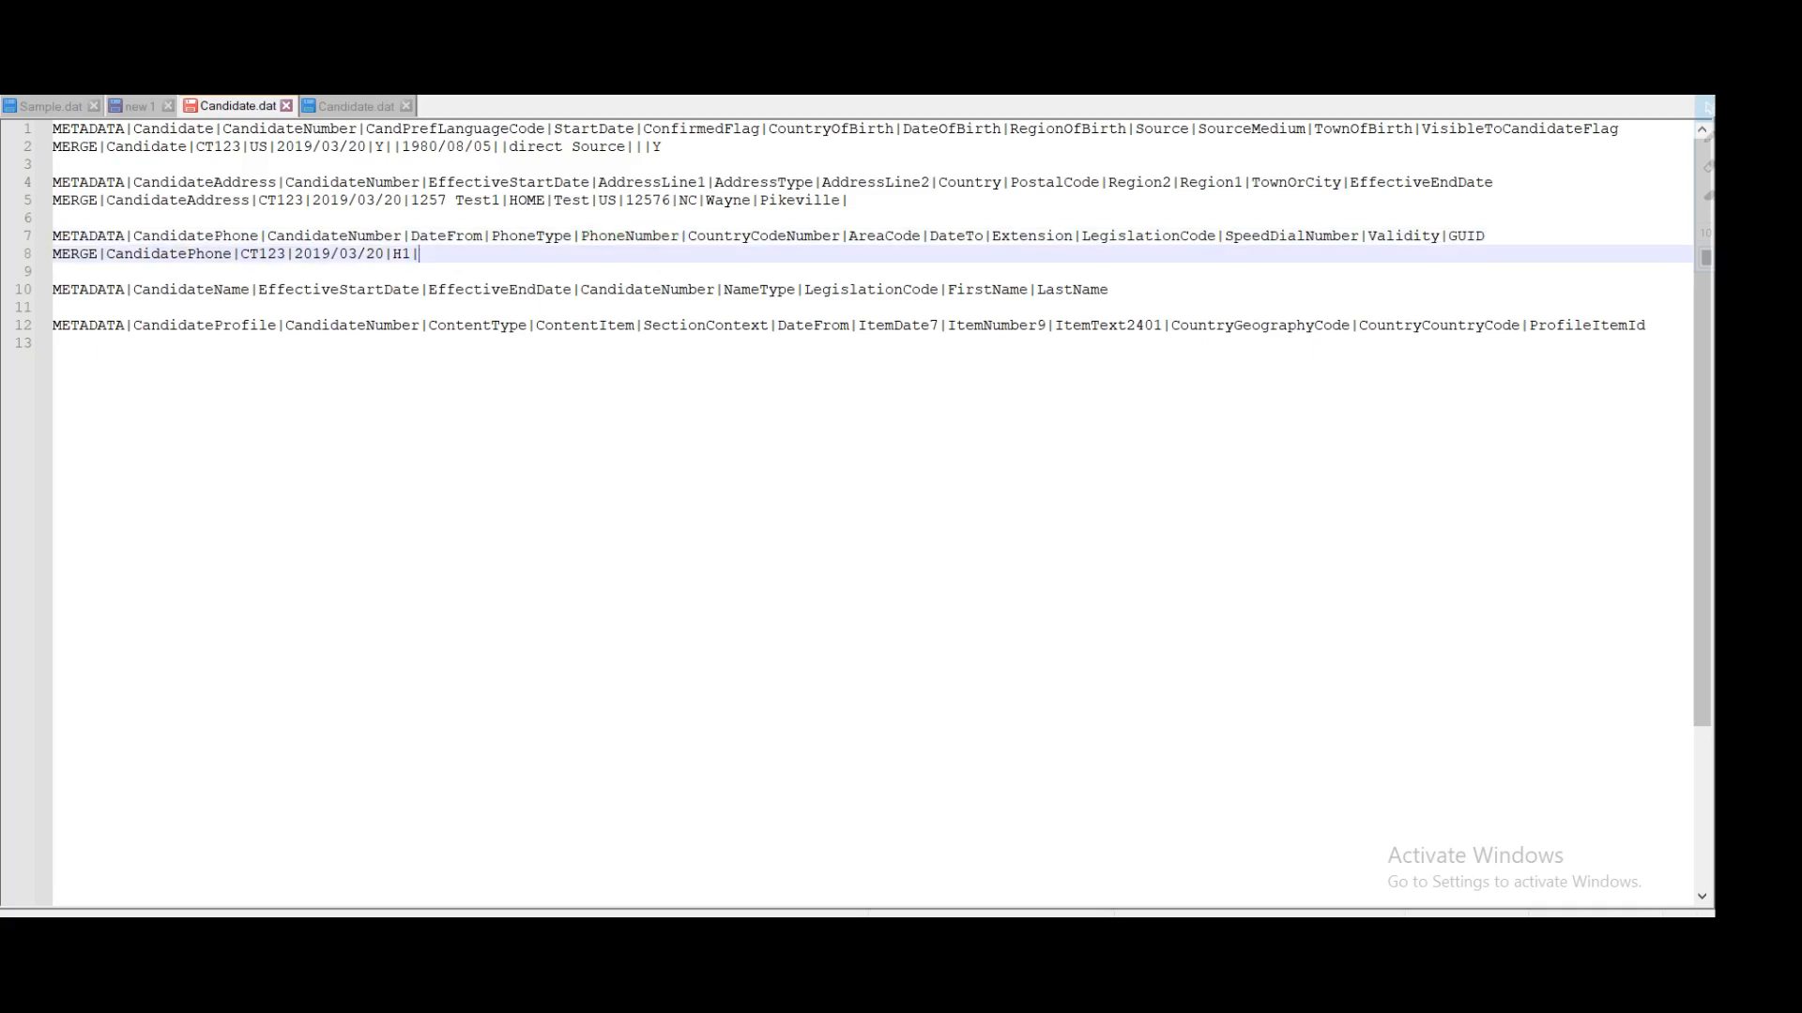
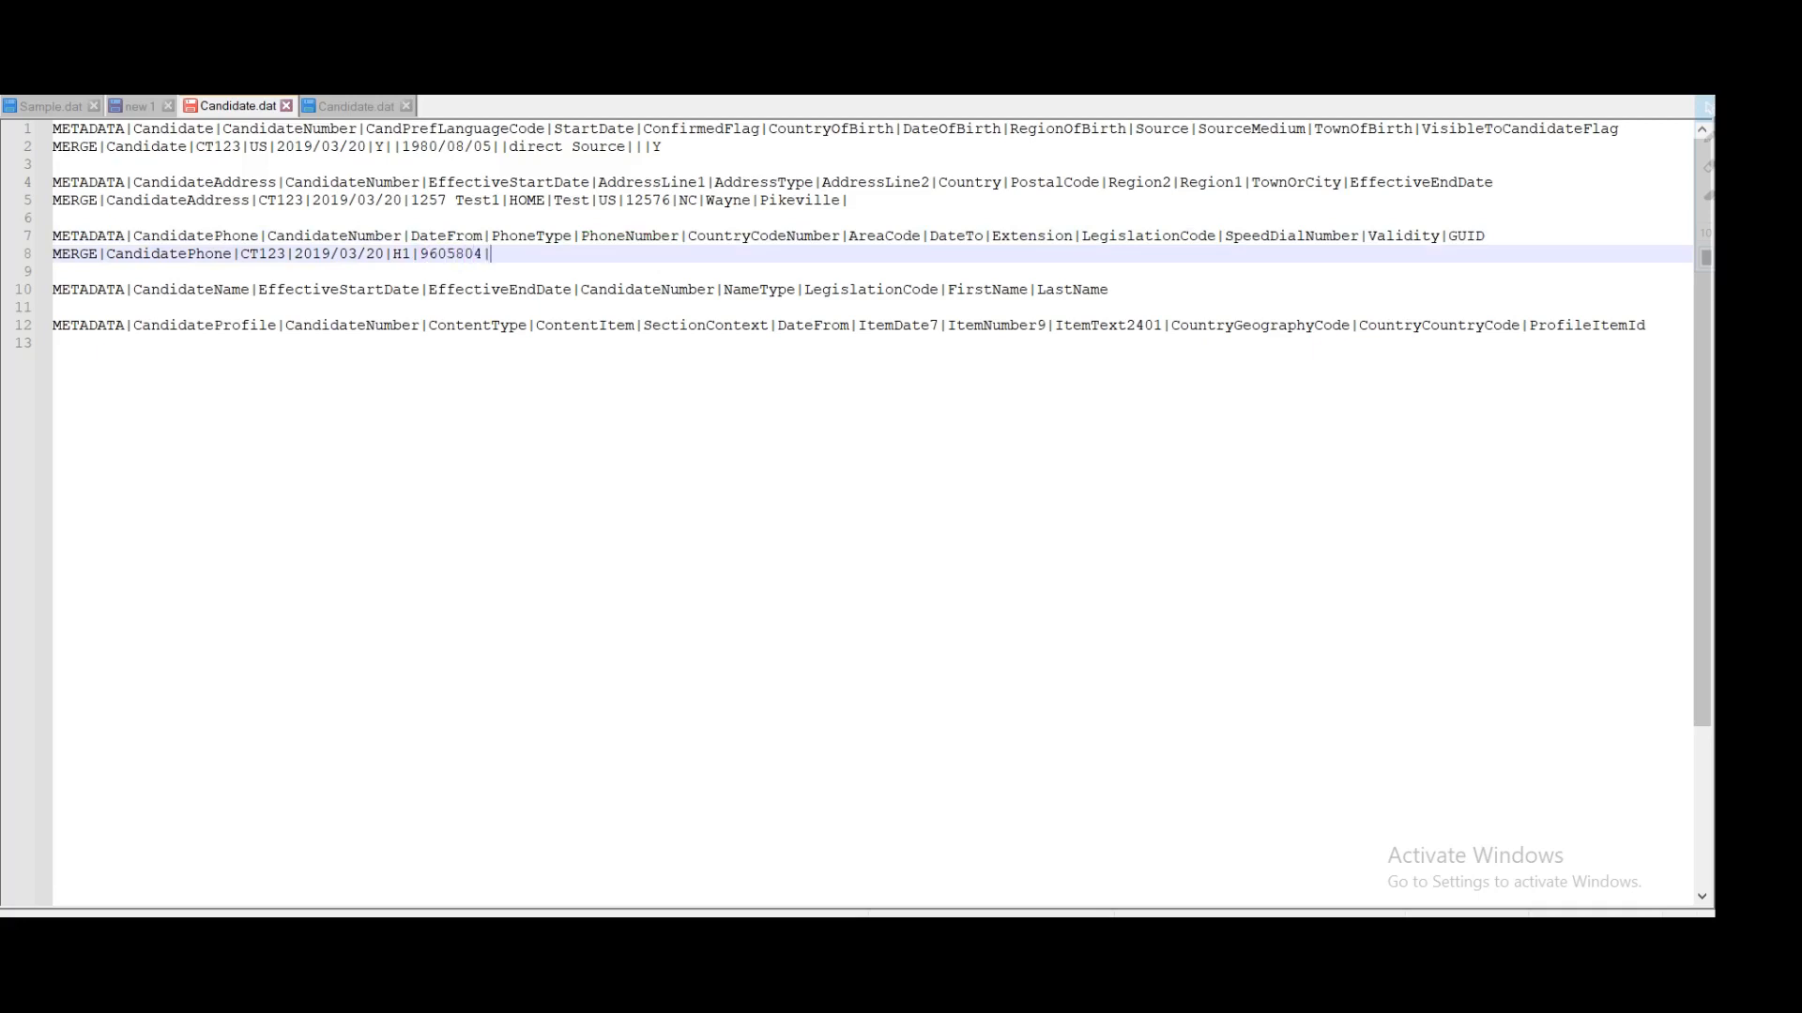
Step: Append country code 1| and area code 262| to the phone row
{"action": "double_click", "coordinate": [738, 240]}
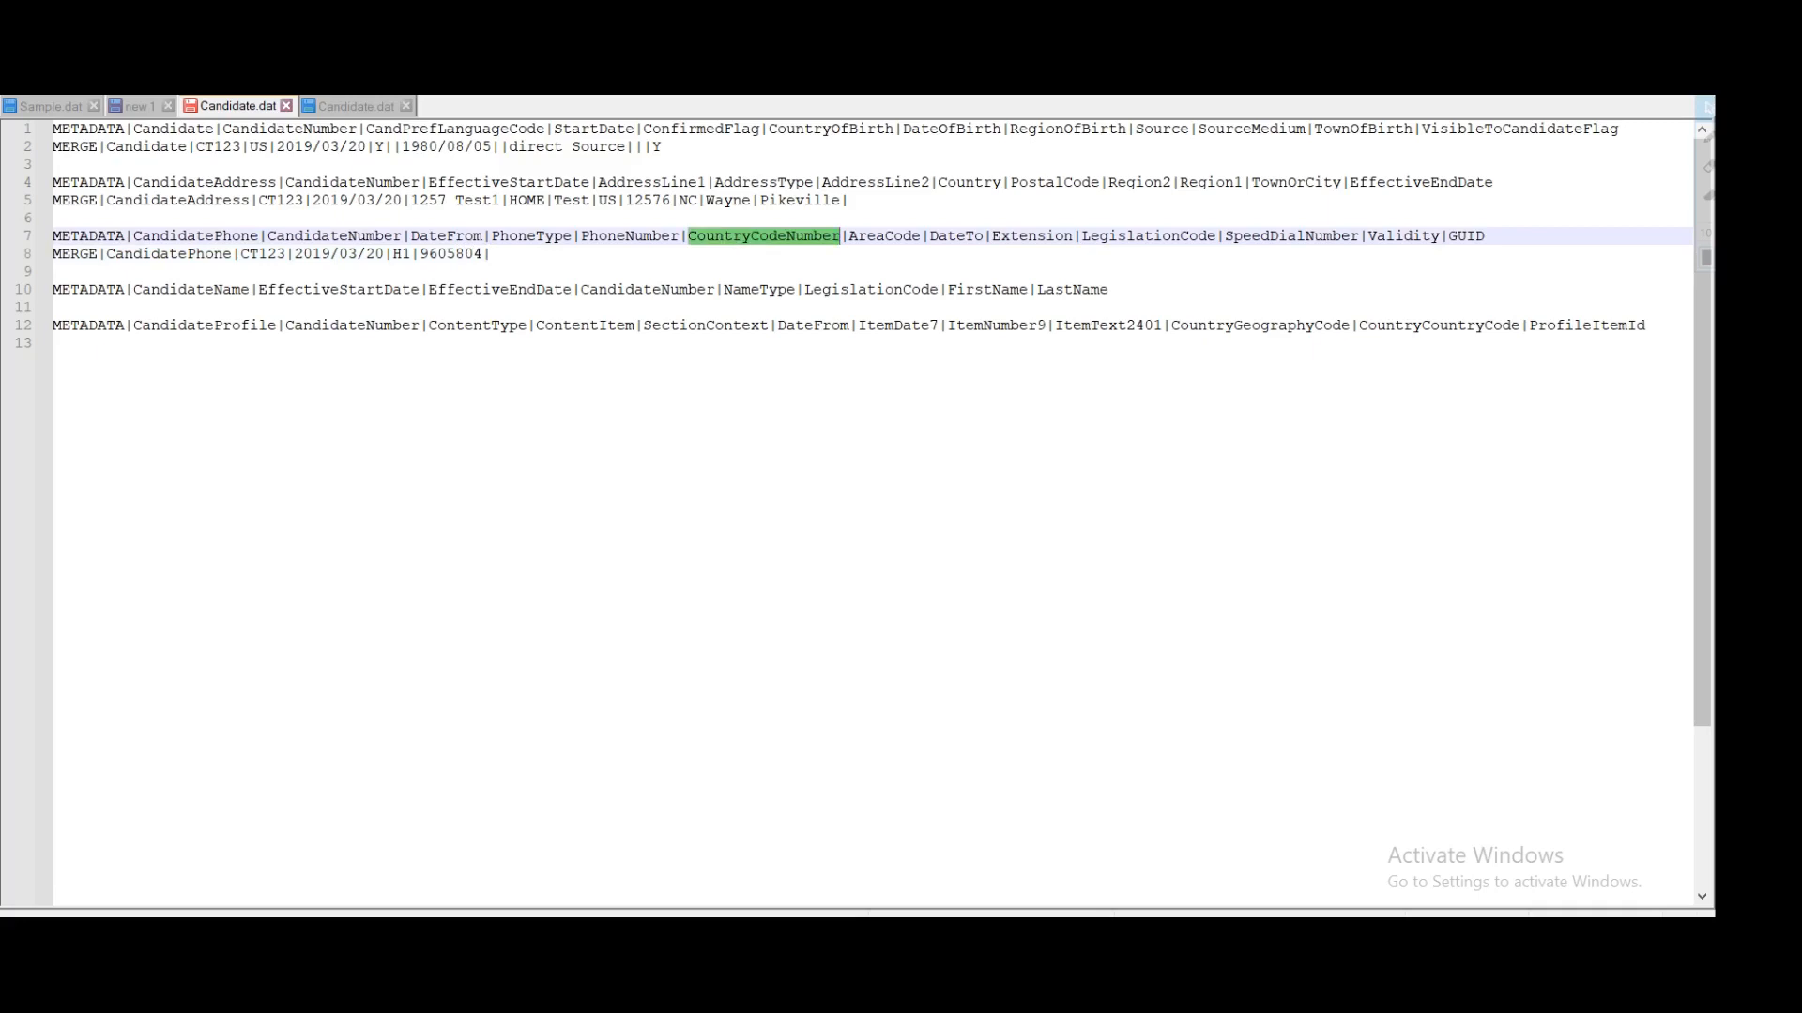
{"action": "left_click", "coordinate": [491, 255]}
{"action": "type", "text": "1"}
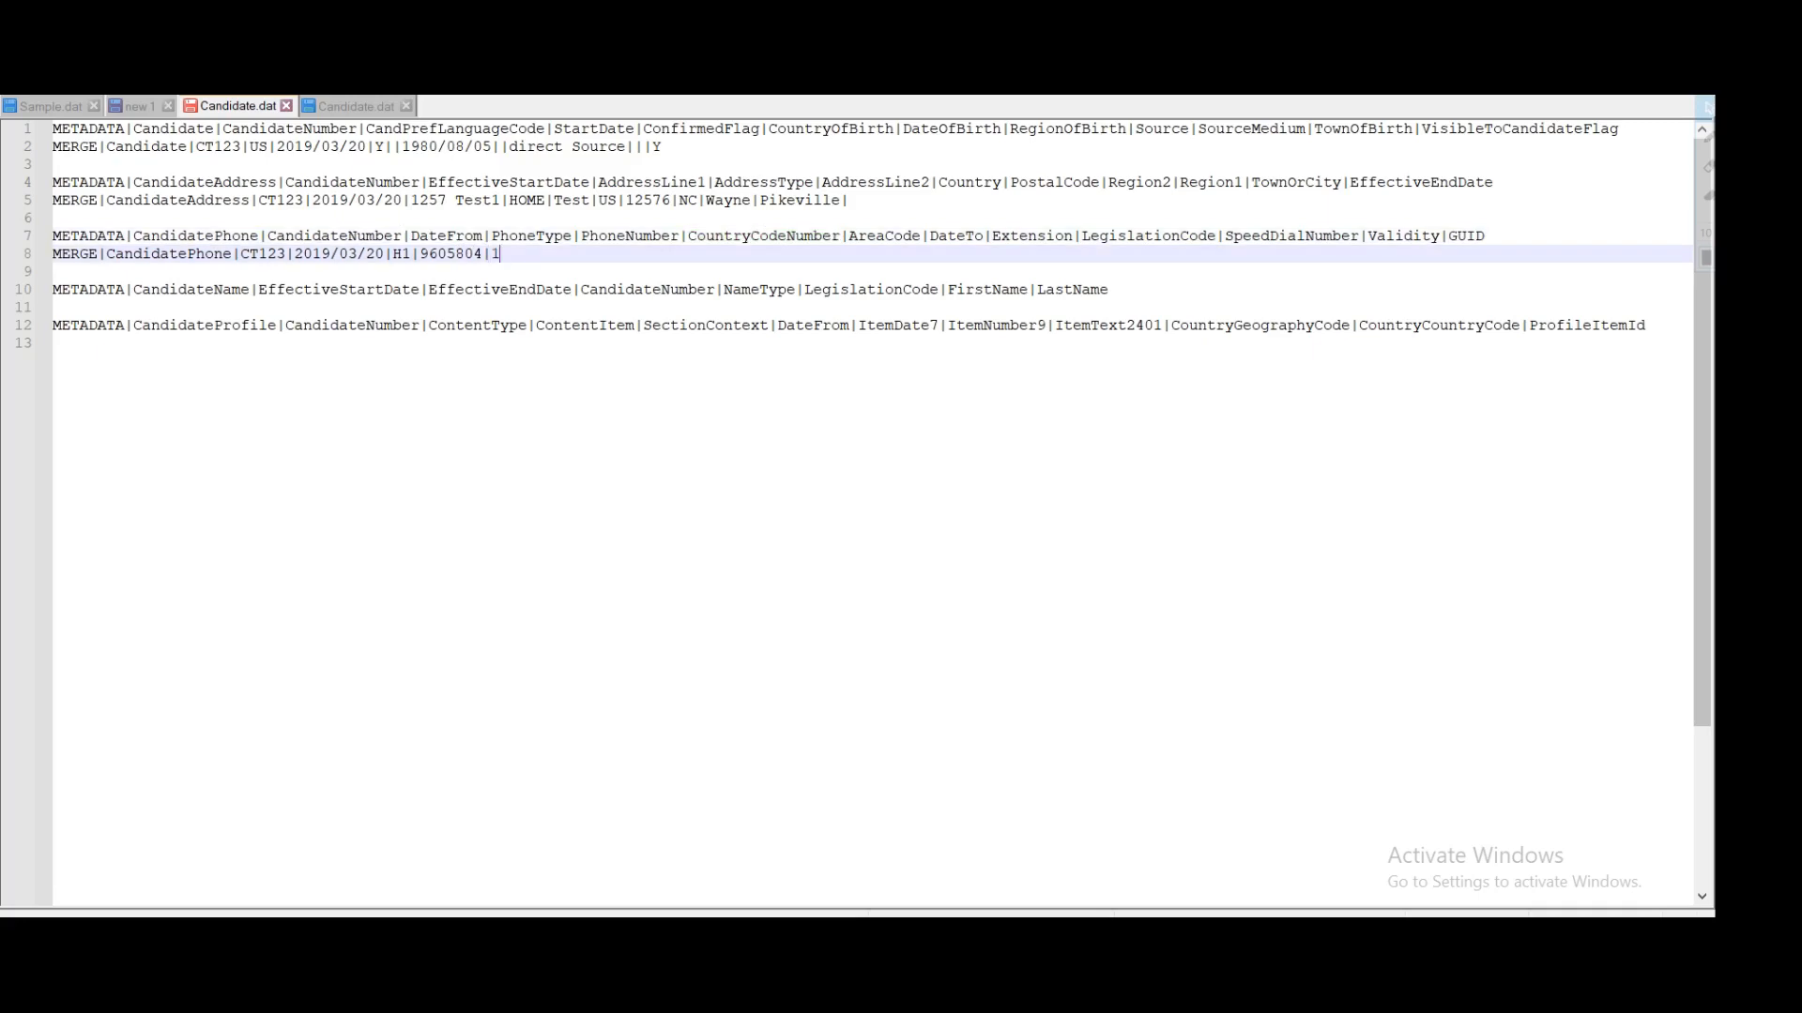
{"action": "type", "text": "|"}
{"action": "double_click", "coordinate": [896, 236]}
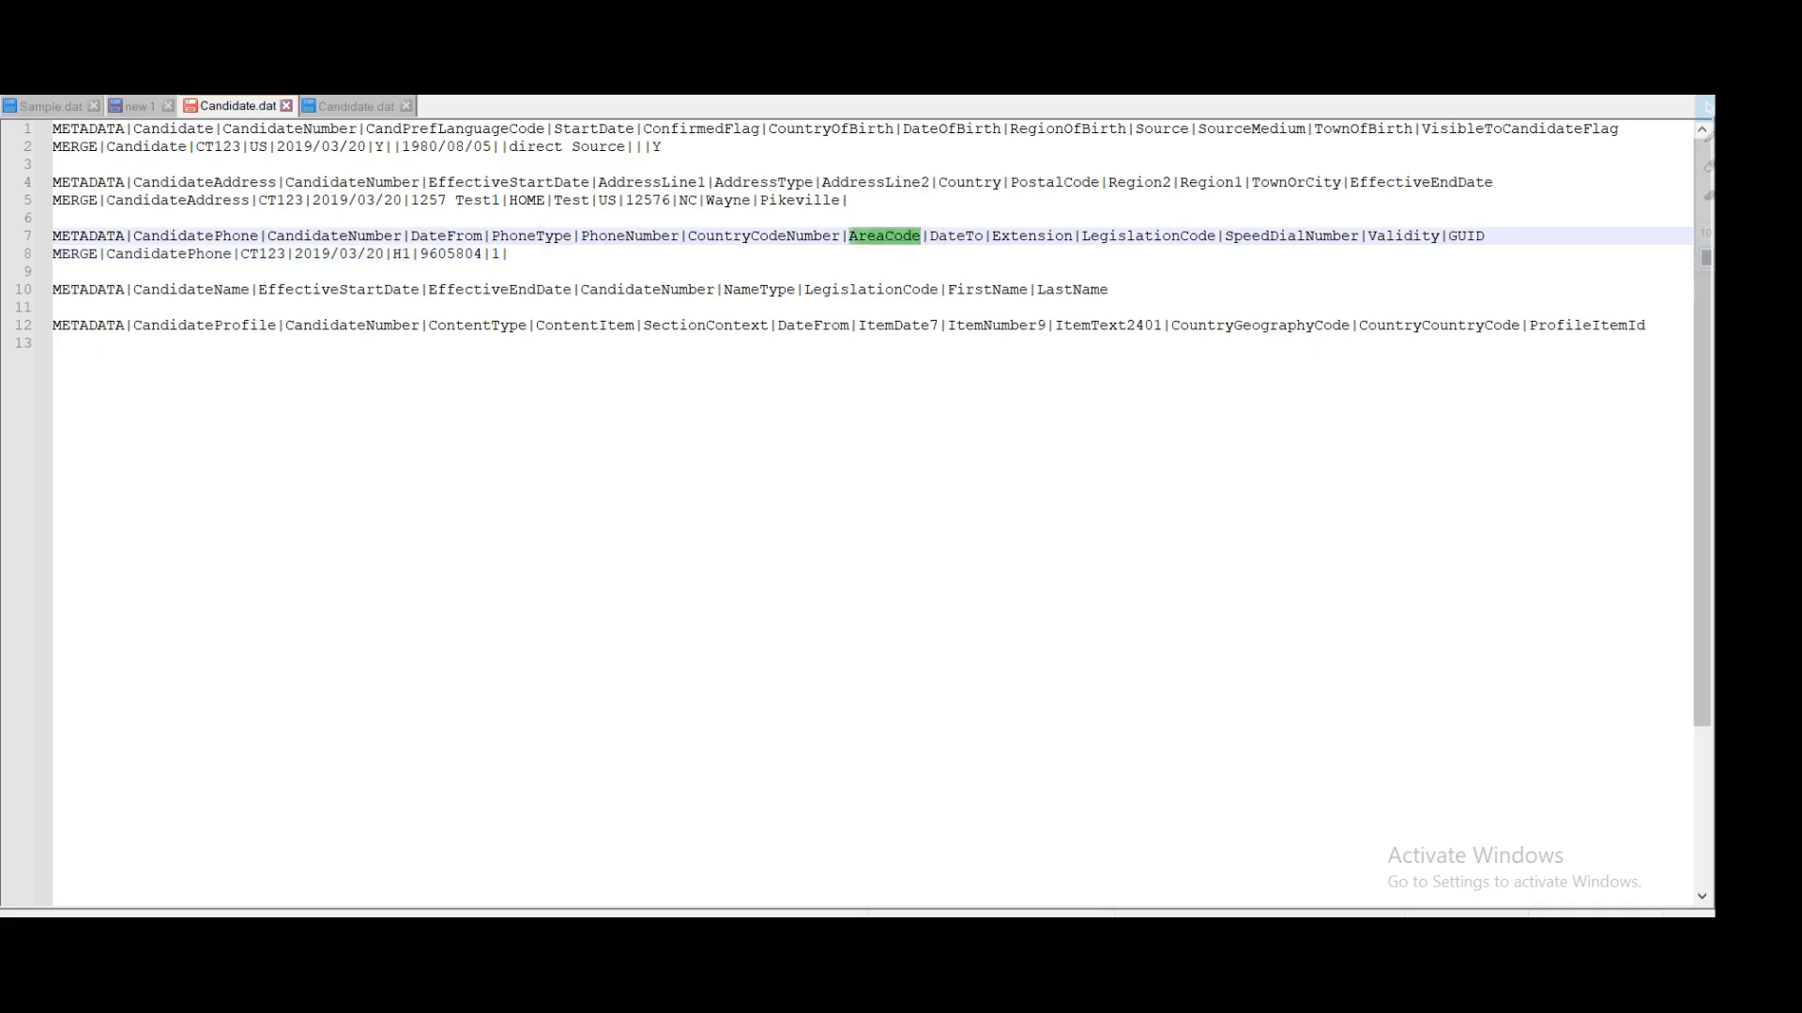
{"action": "left_click", "coordinate": [508, 254]}
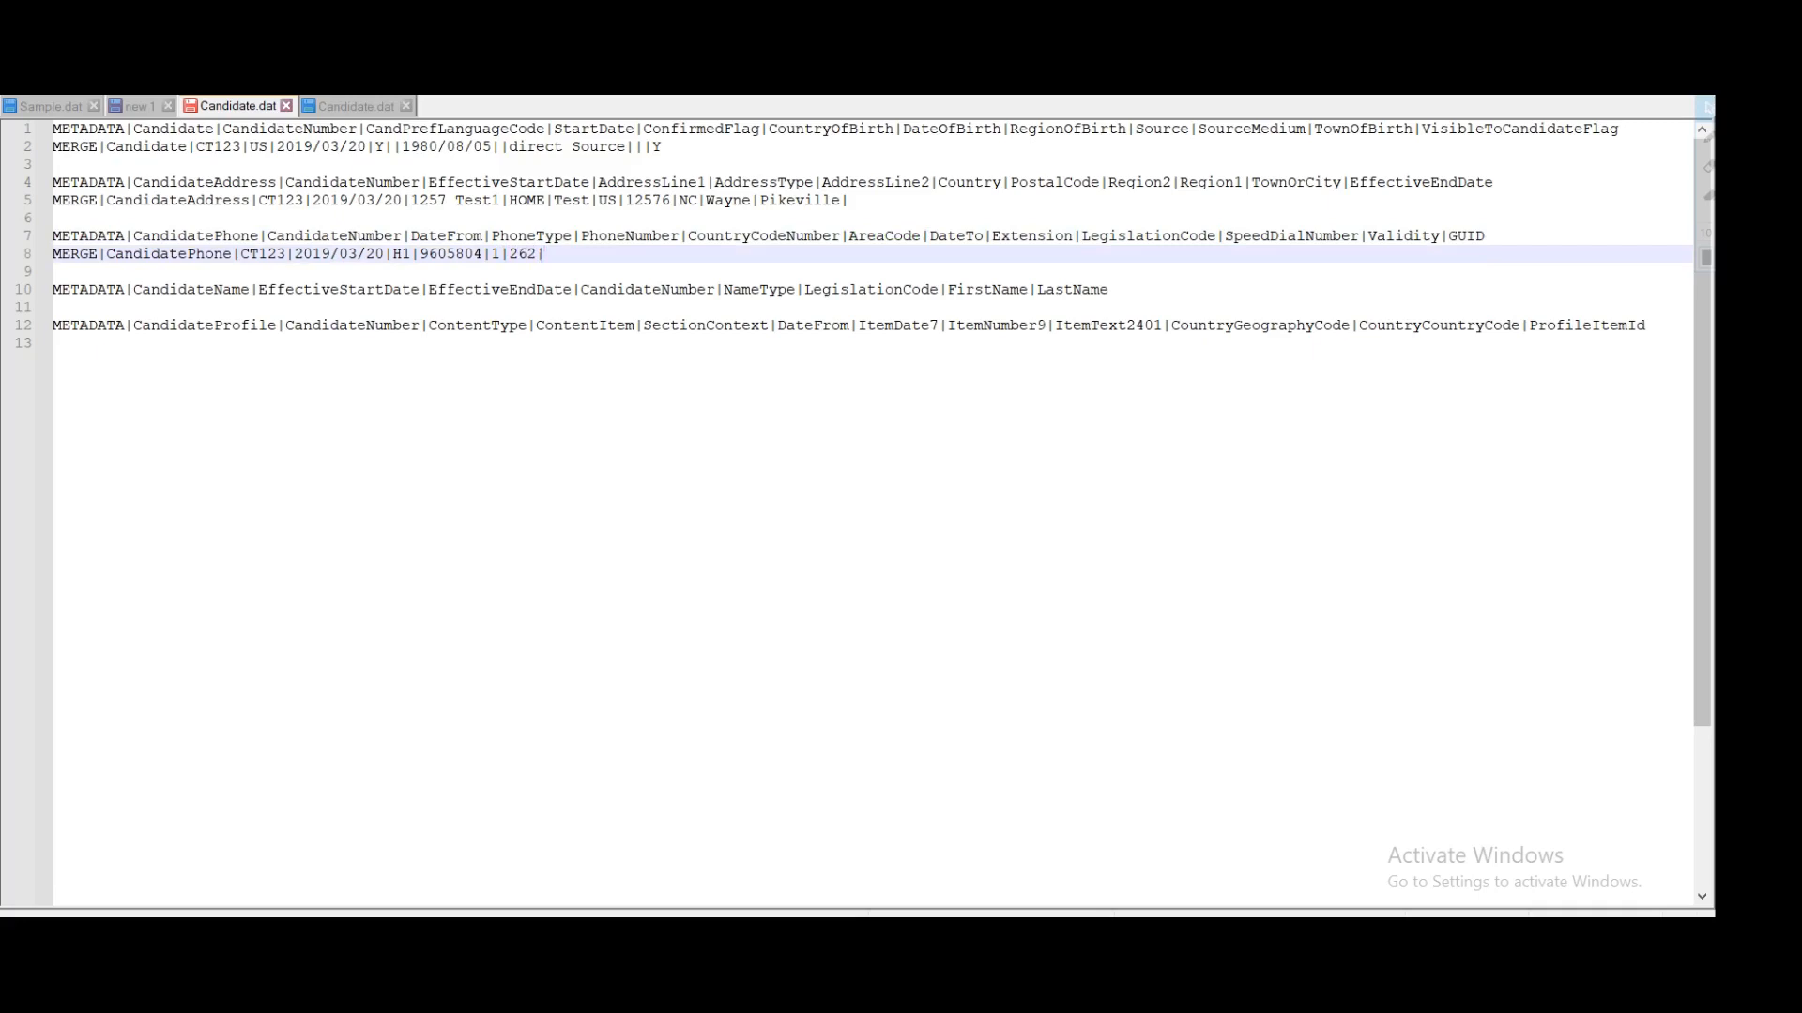
{"action": "double_click", "coordinate": [958, 238]}
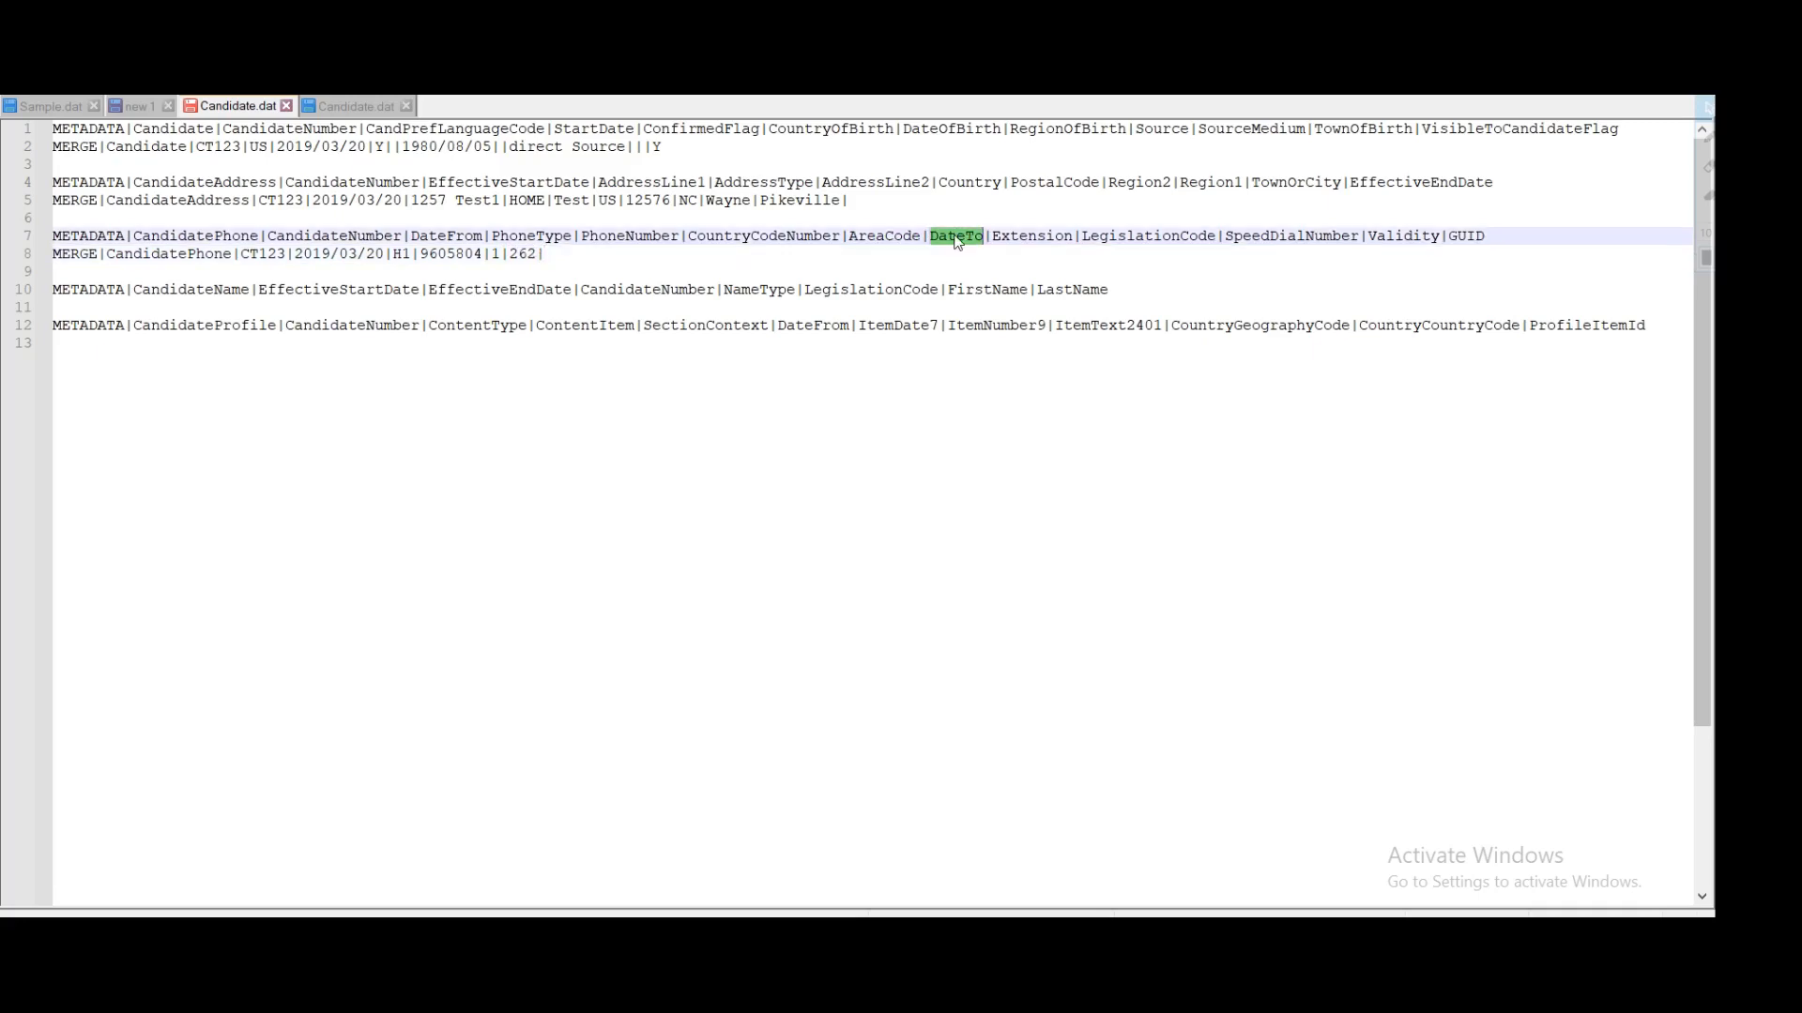
{"action": "left_click", "coordinate": [546, 254]}
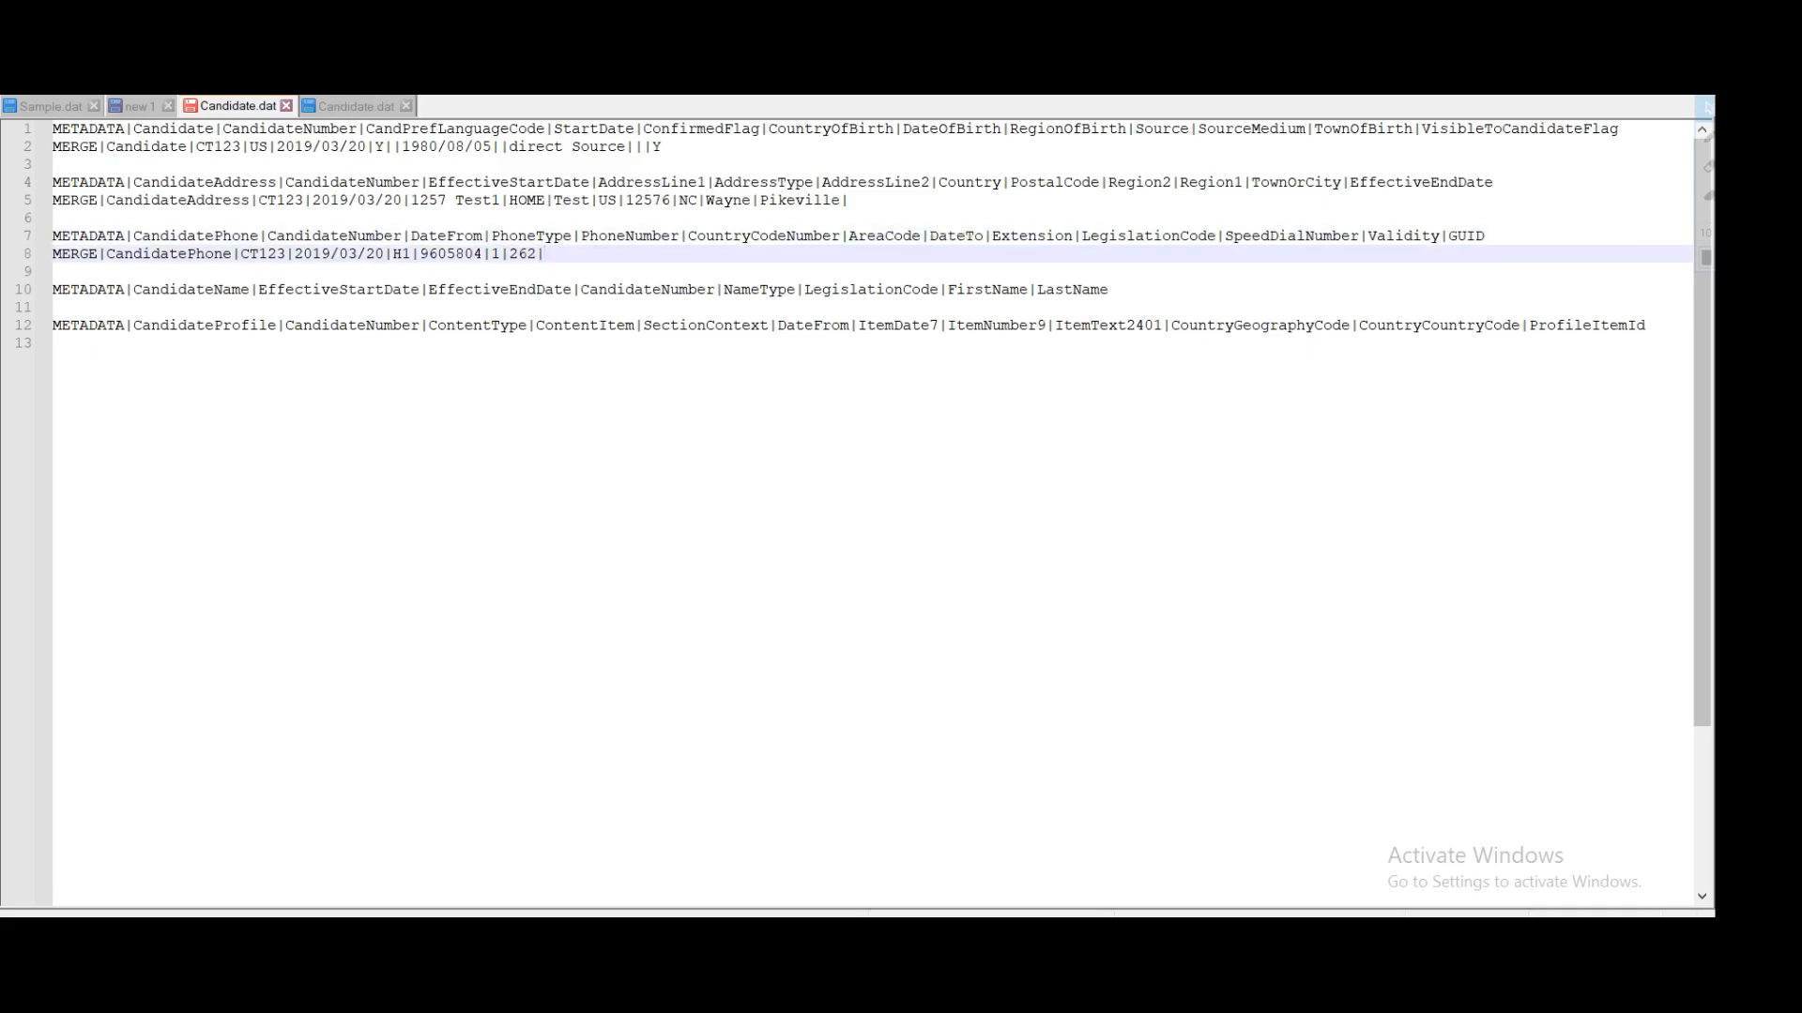
Step: Add end date 4712/12/31 and an empty Extension field to the phone row
{"action": "type", "text": "4712/12/31|"}
{"action": "double_click", "coordinate": [956, 236]}
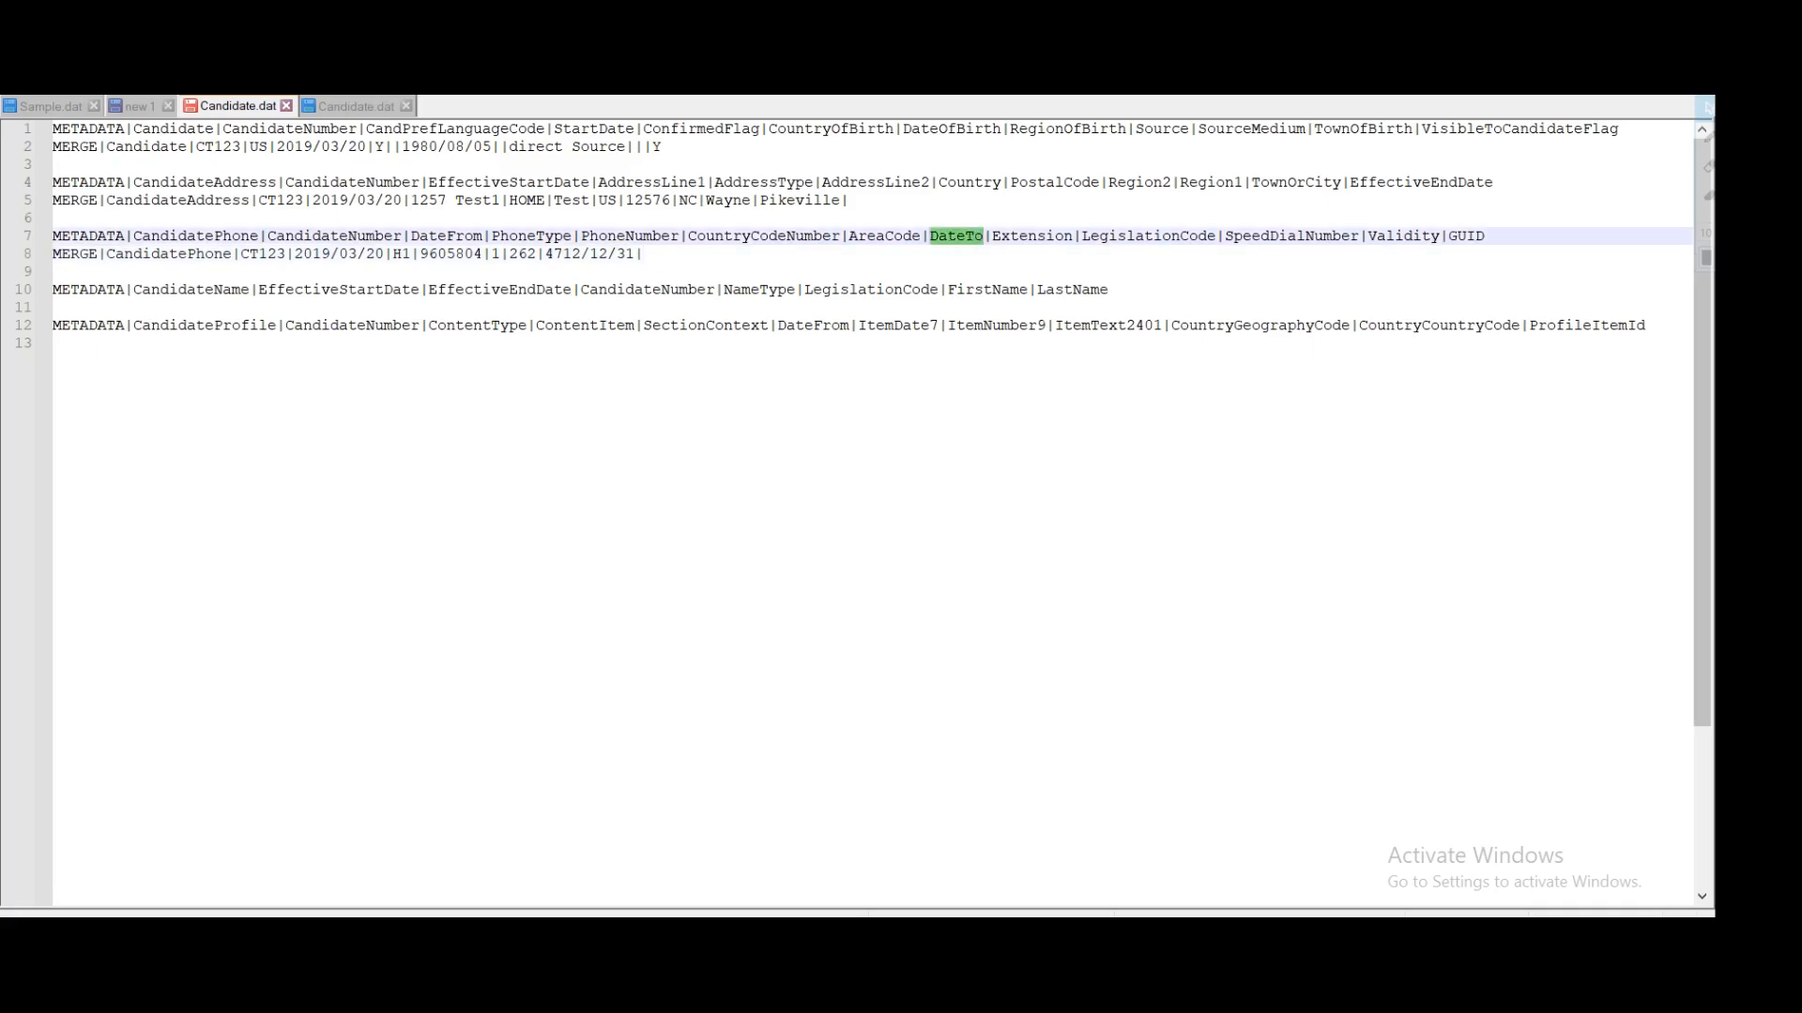
{"action": "left_click_drag", "start_coordinate": [635, 254], "coordinate": [545, 254]}
{"action": "left_click", "coordinate": [646, 255]}
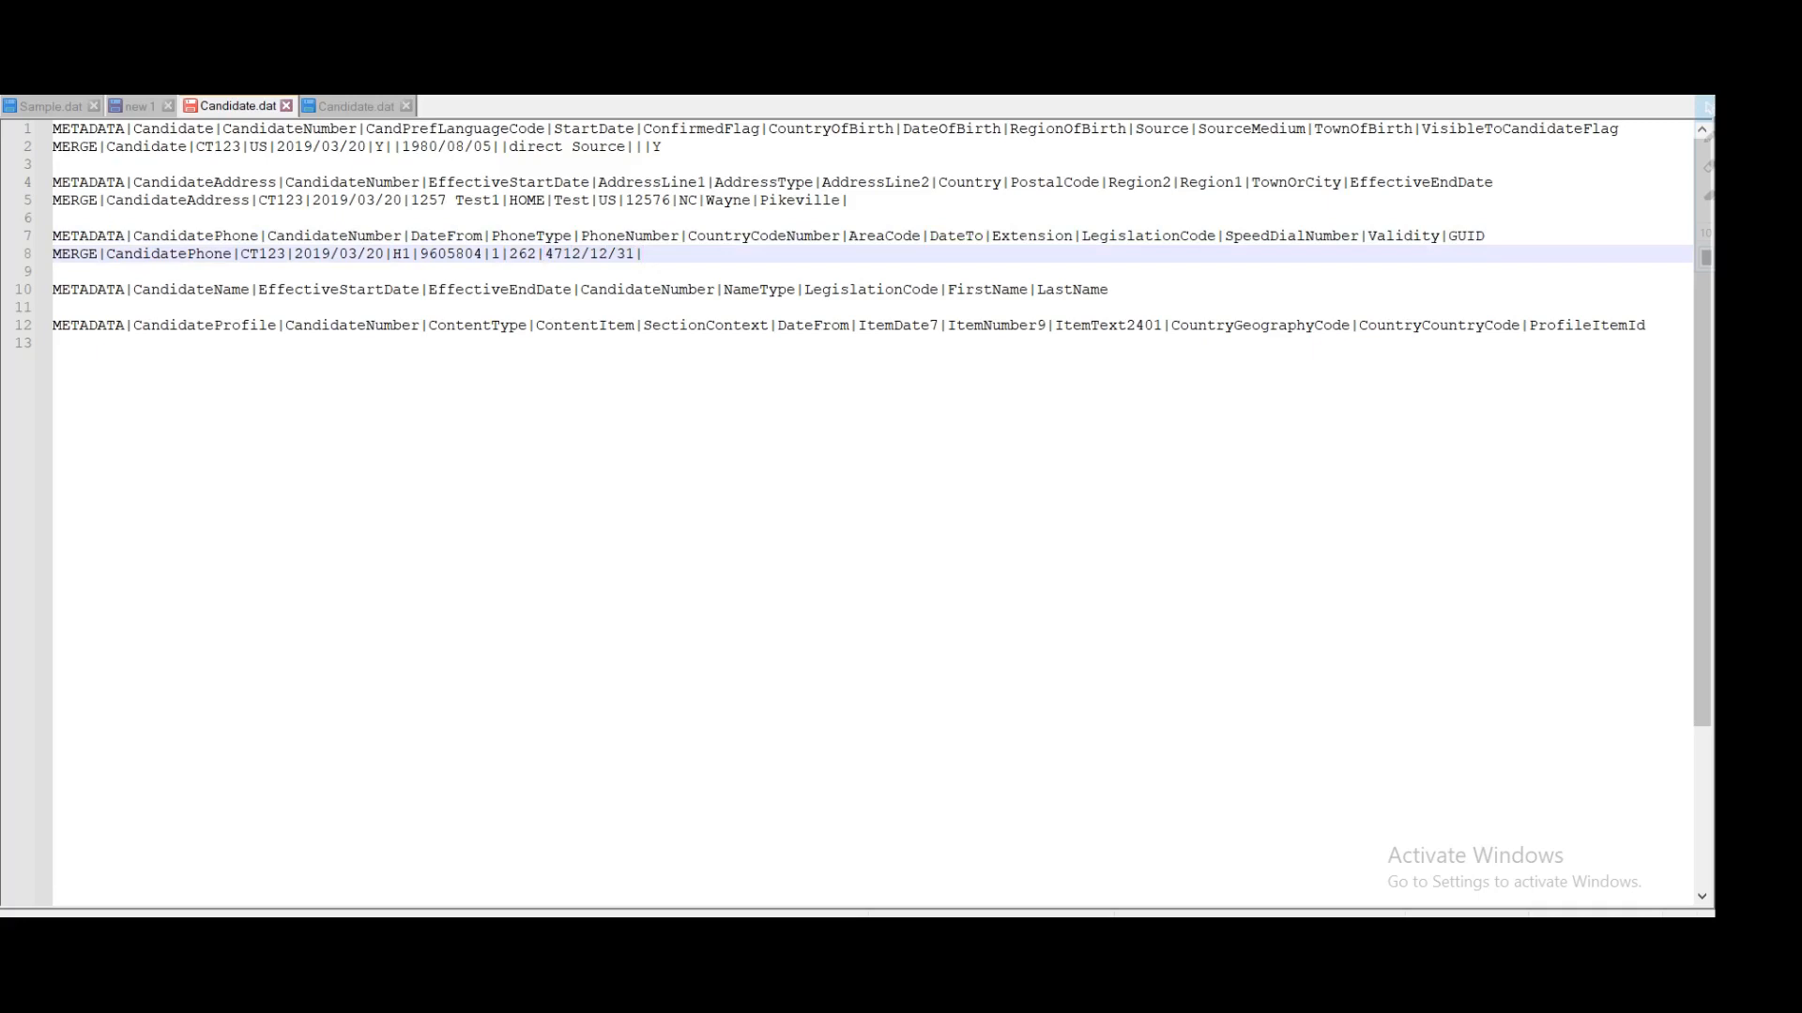
{"action": "double_click", "coordinate": [1029, 237]}
{"action": "left_click", "coordinate": [645, 255]}
{"action": "type", "text": "|"}
Step: Enter legislation code US in the phone row
{"action": "double_click", "coordinate": [1129, 237]}
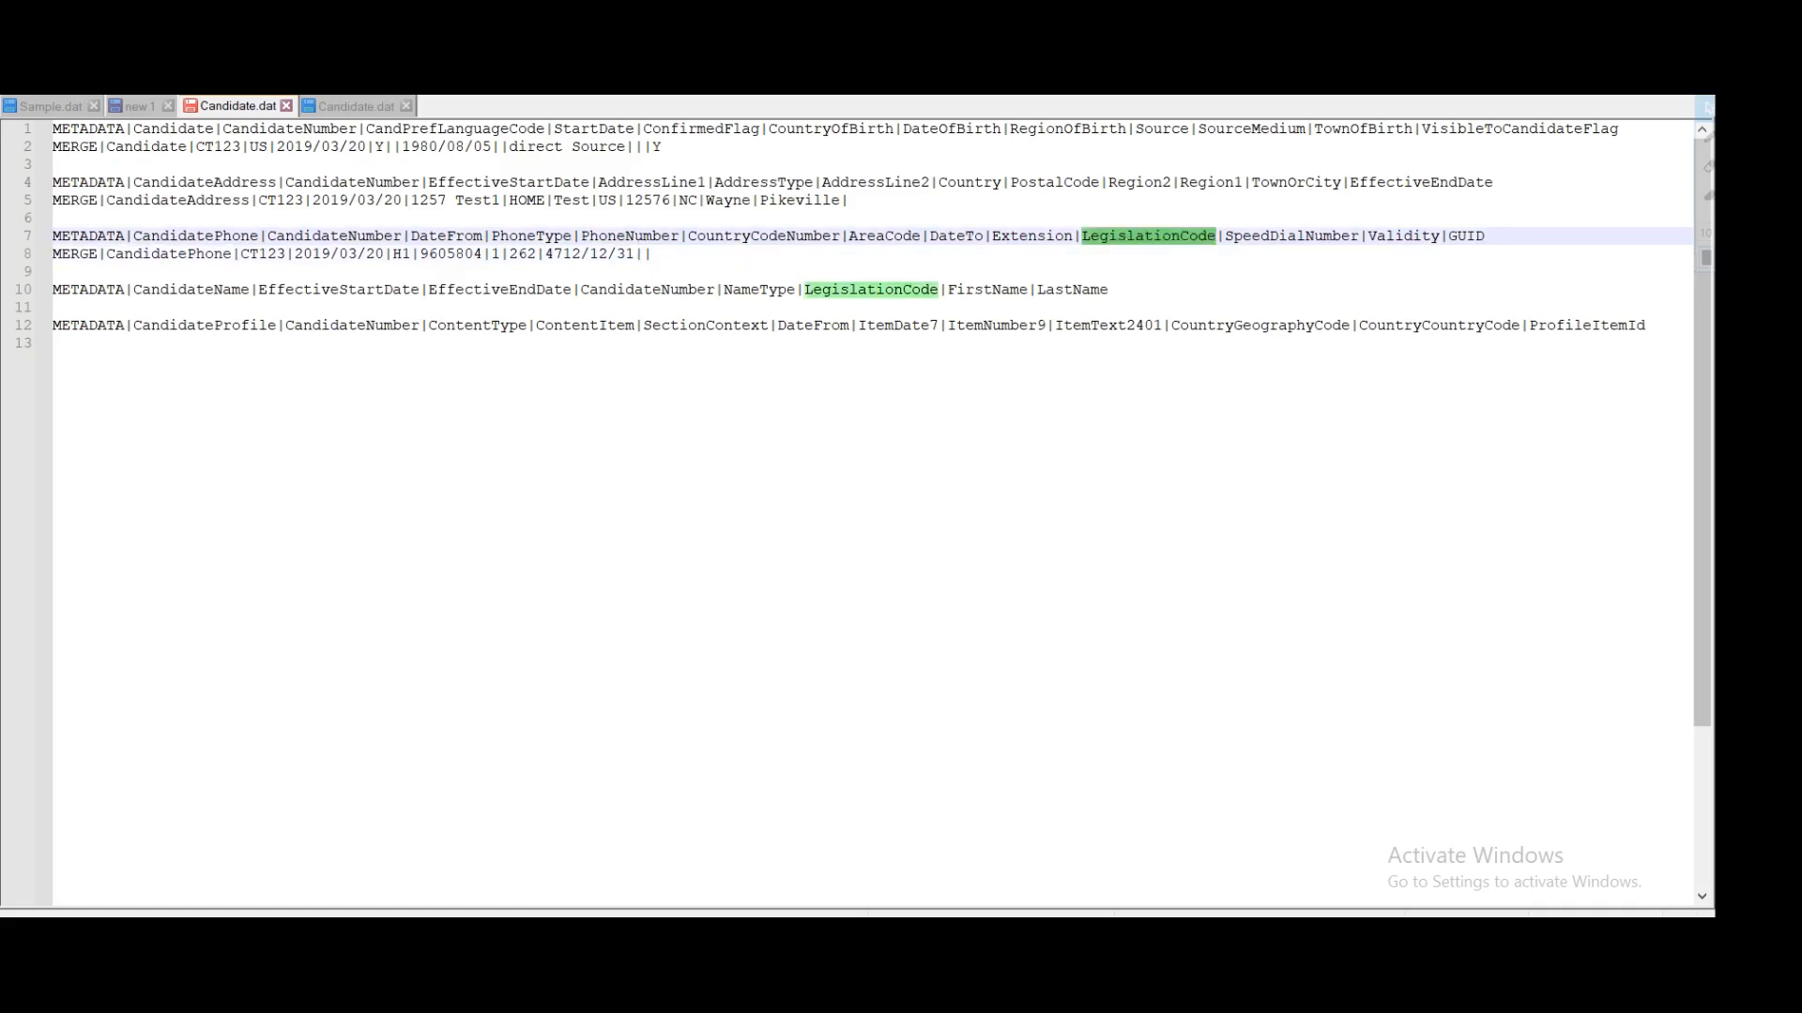
{"action": "left_click", "coordinate": [652, 254]}
{"action": "type", "text": "US"}
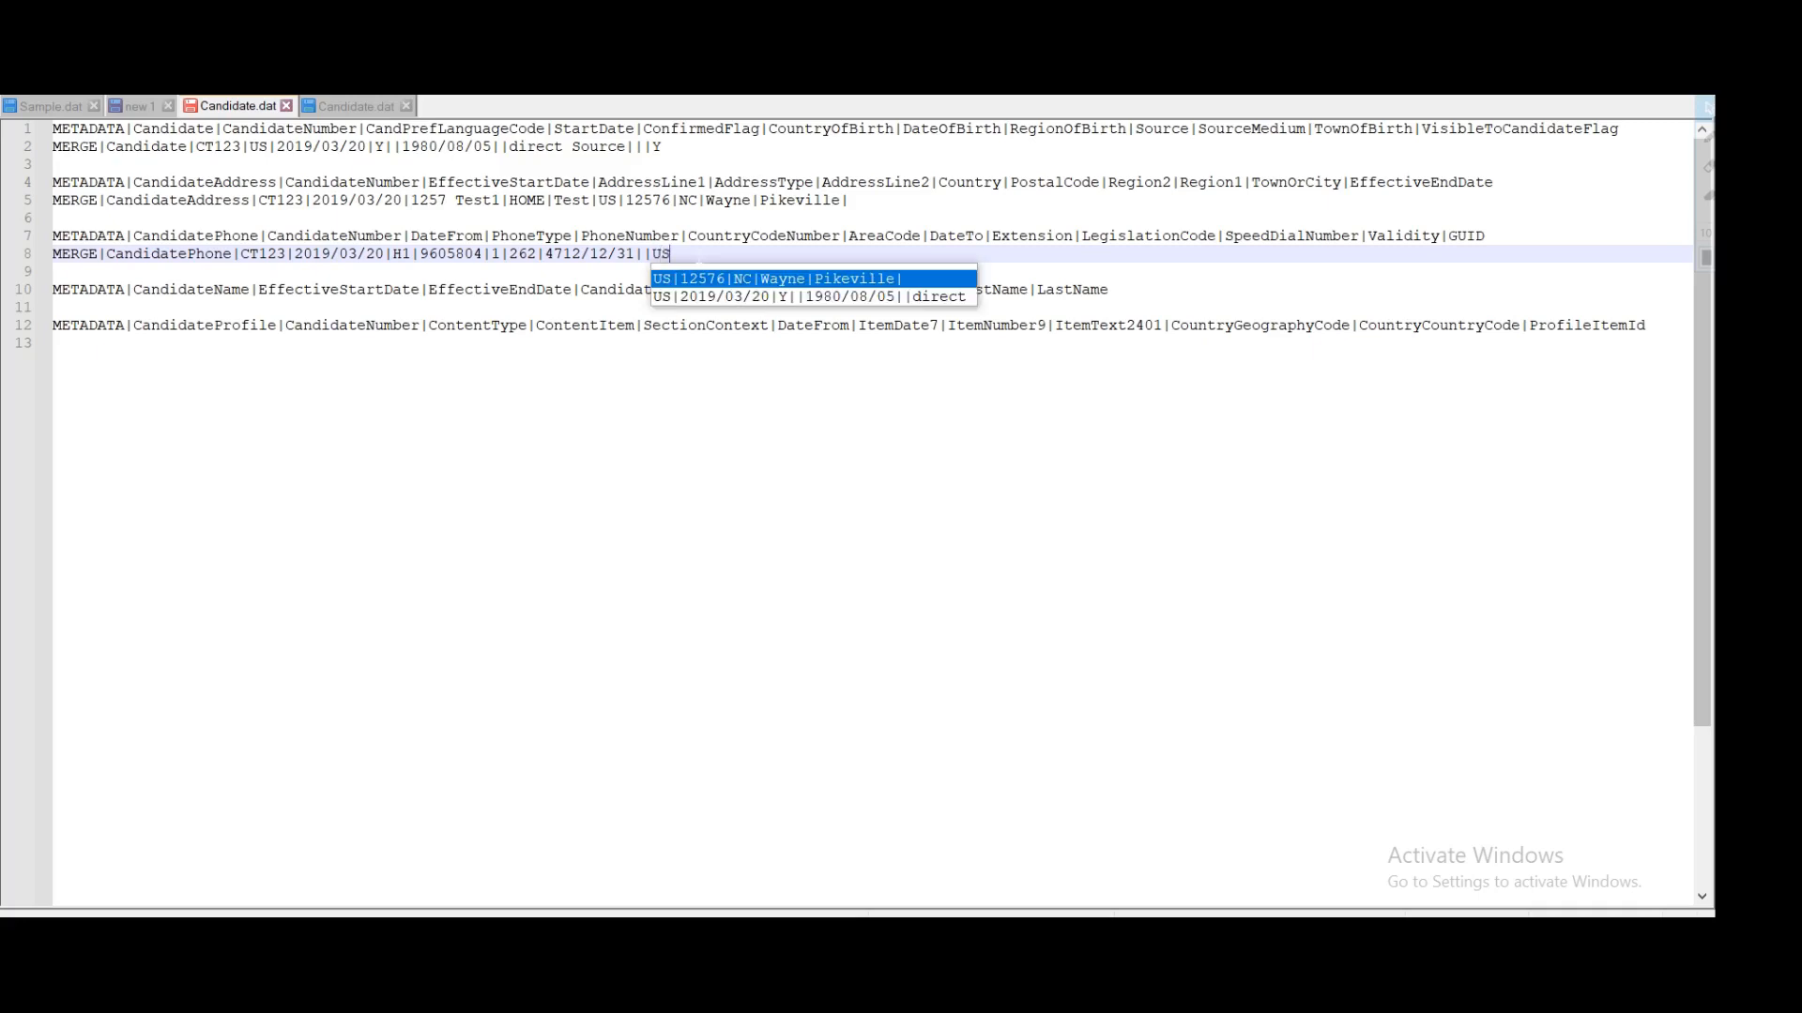
{"action": "left_click", "coordinate": [1269, 235]}
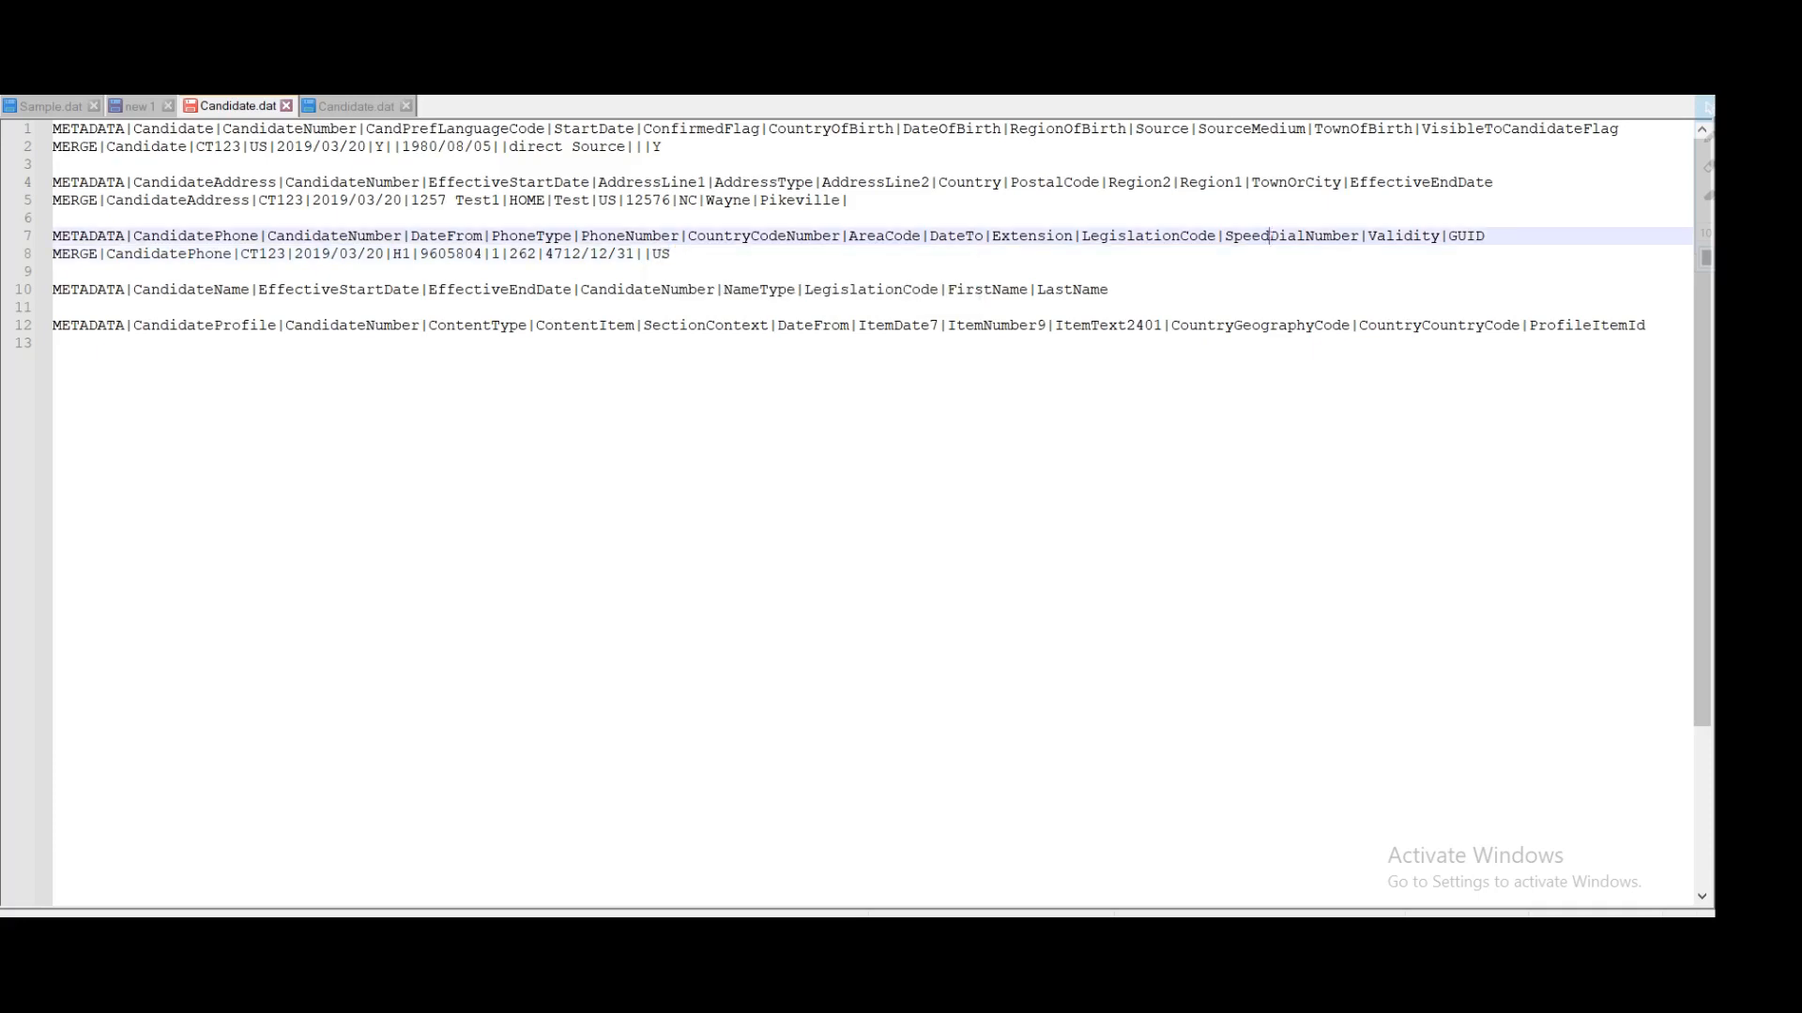
{"action": "double_click", "coordinate": [1270, 235]}
{"action": "left_click", "coordinate": [670, 254]}
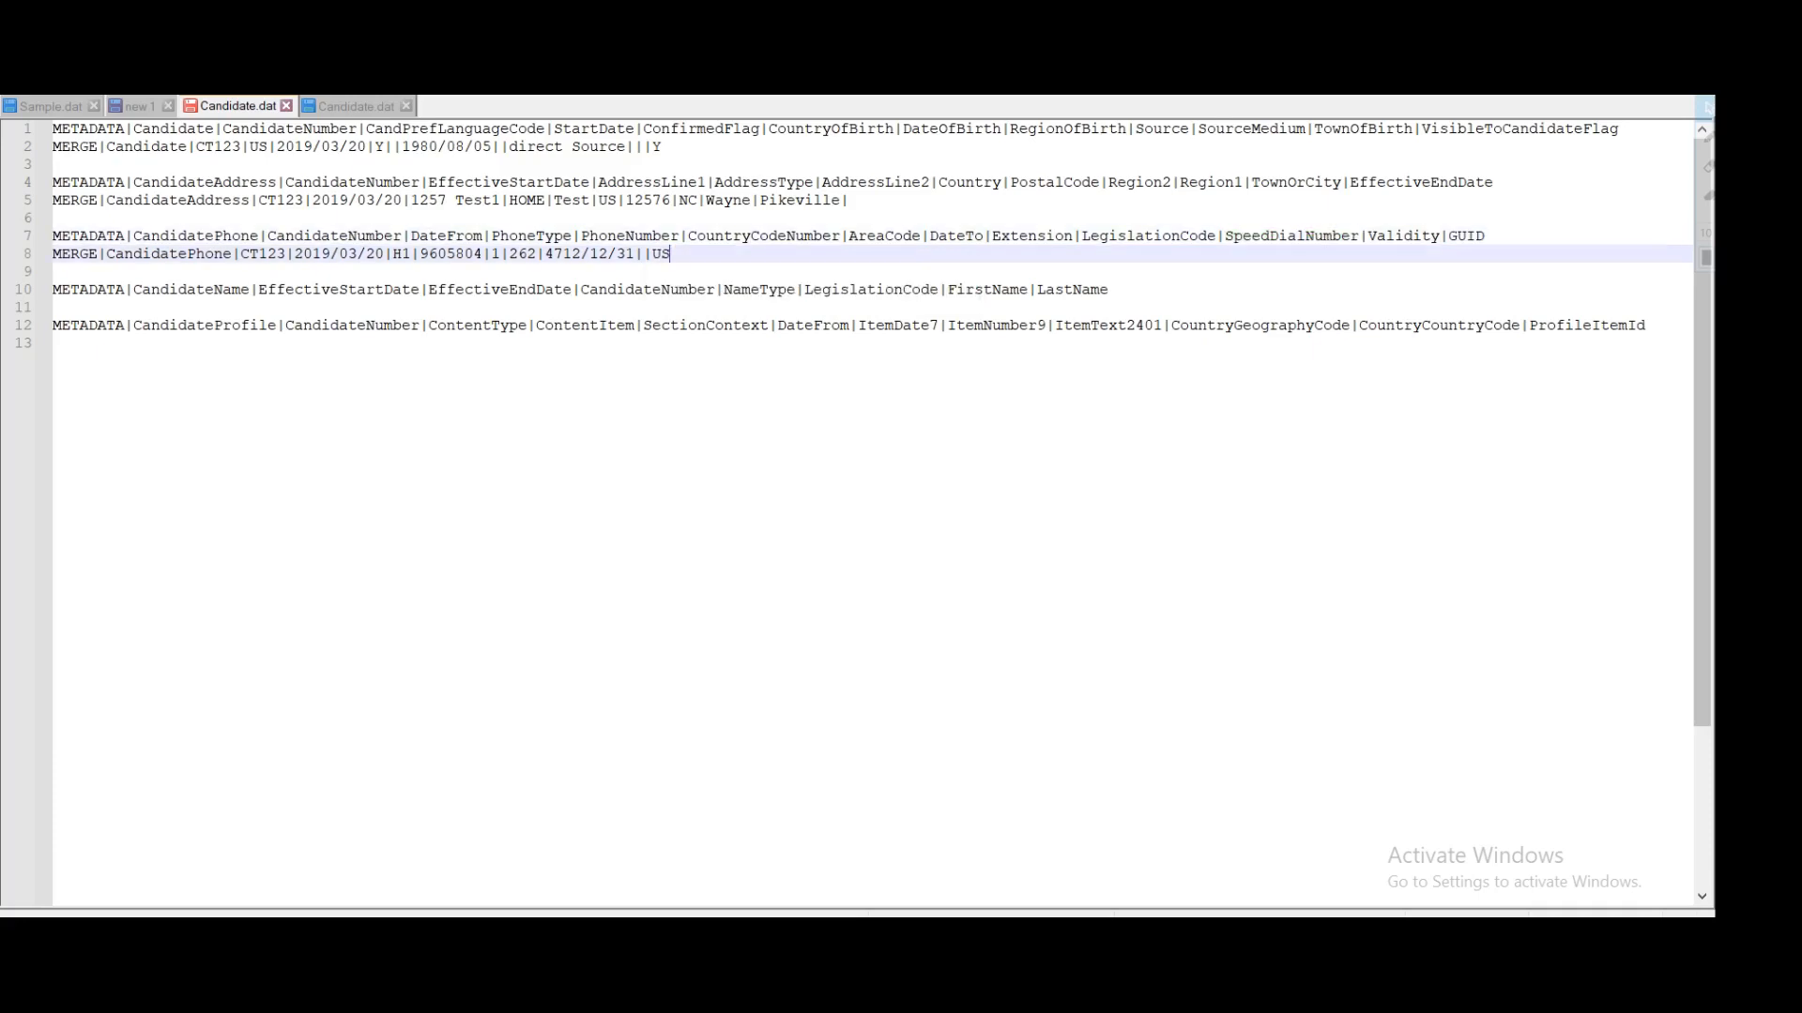
{"action": "type", "text": "|"}
Step: Leave the SpeedDialNumber and Validity fields empty, ending at the GUID field
{"action": "double_click", "coordinate": [1291, 236]}
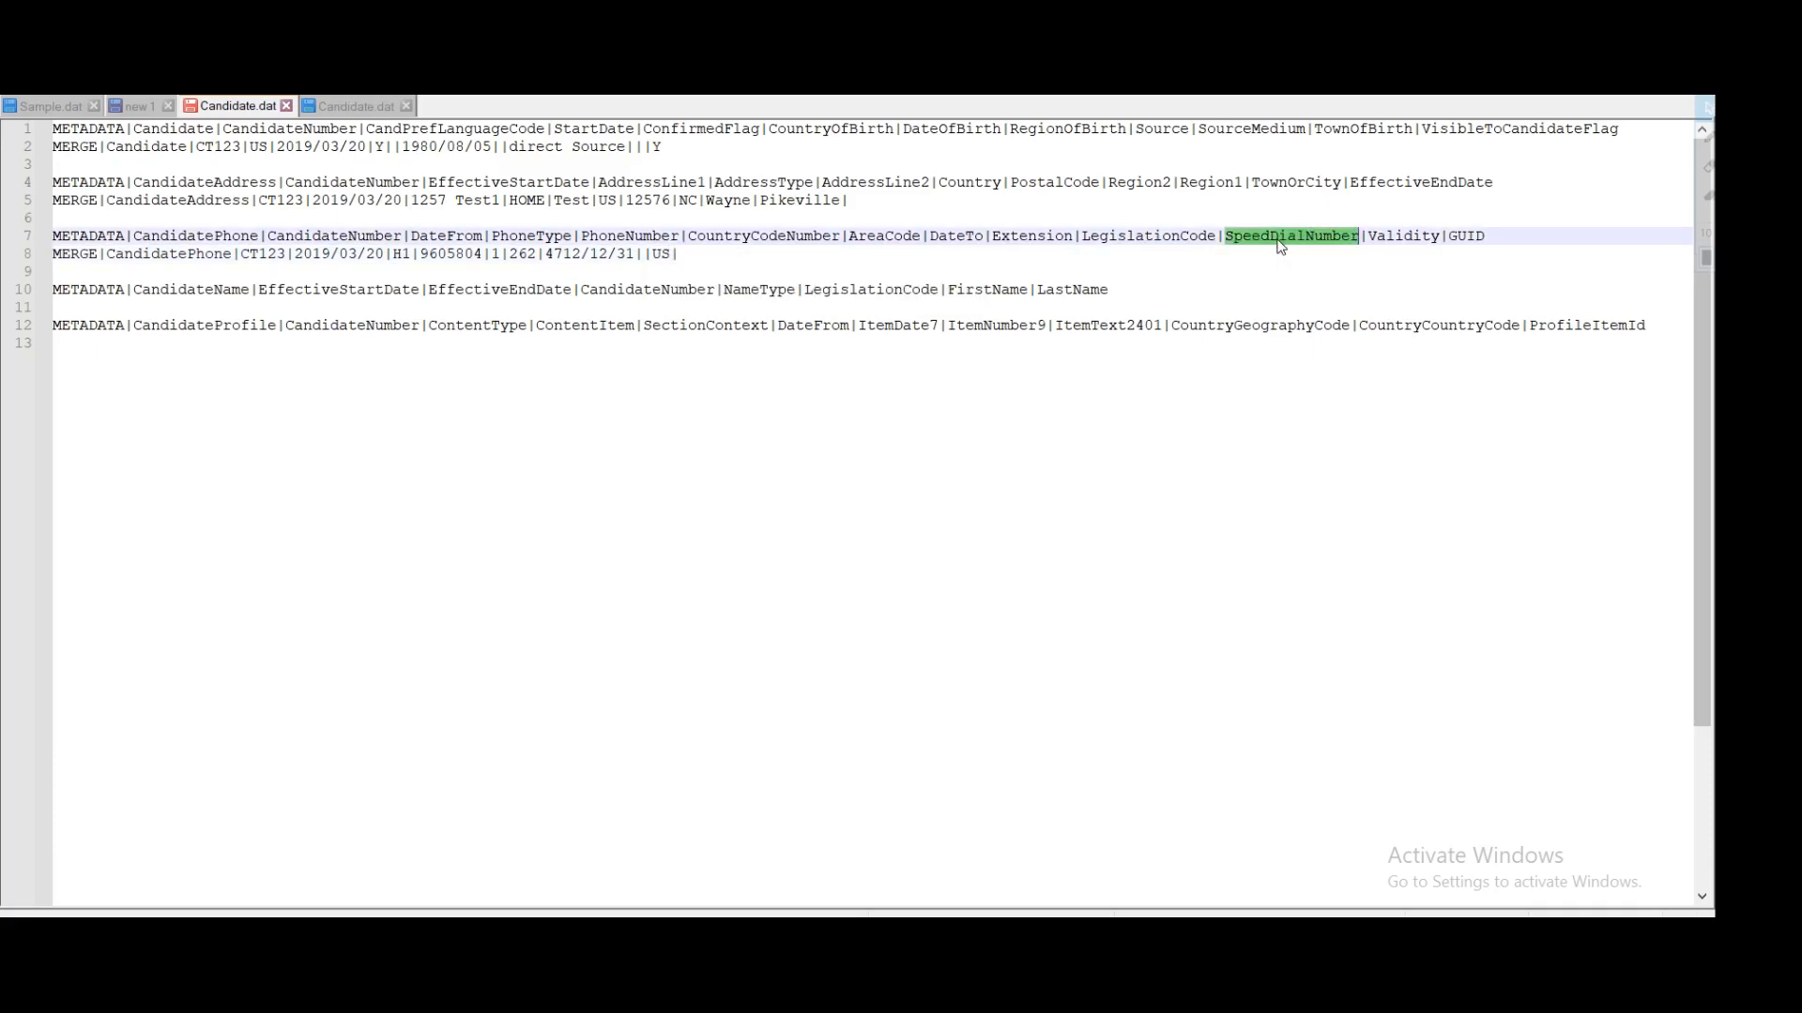
{"action": "double_click", "coordinate": [1403, 236]}
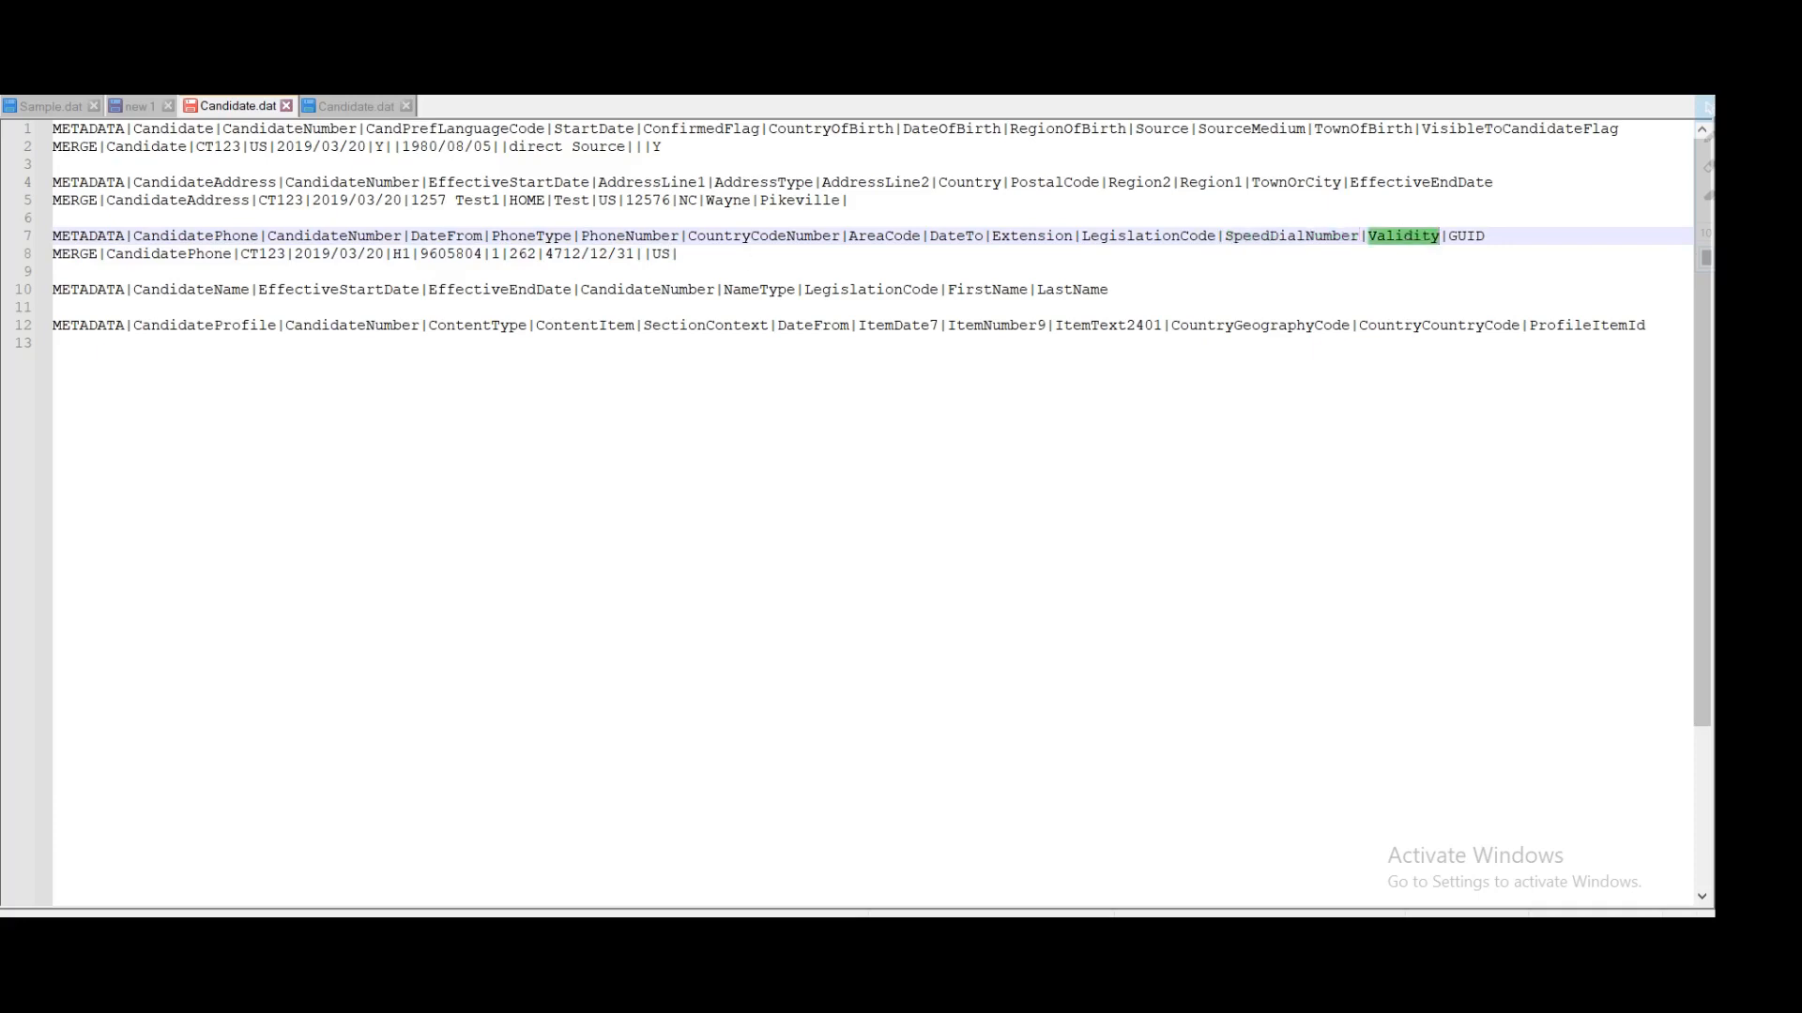
{"action": "left_click", "coordinate": [679, 254]}
{"action": "type", "text": "|"}
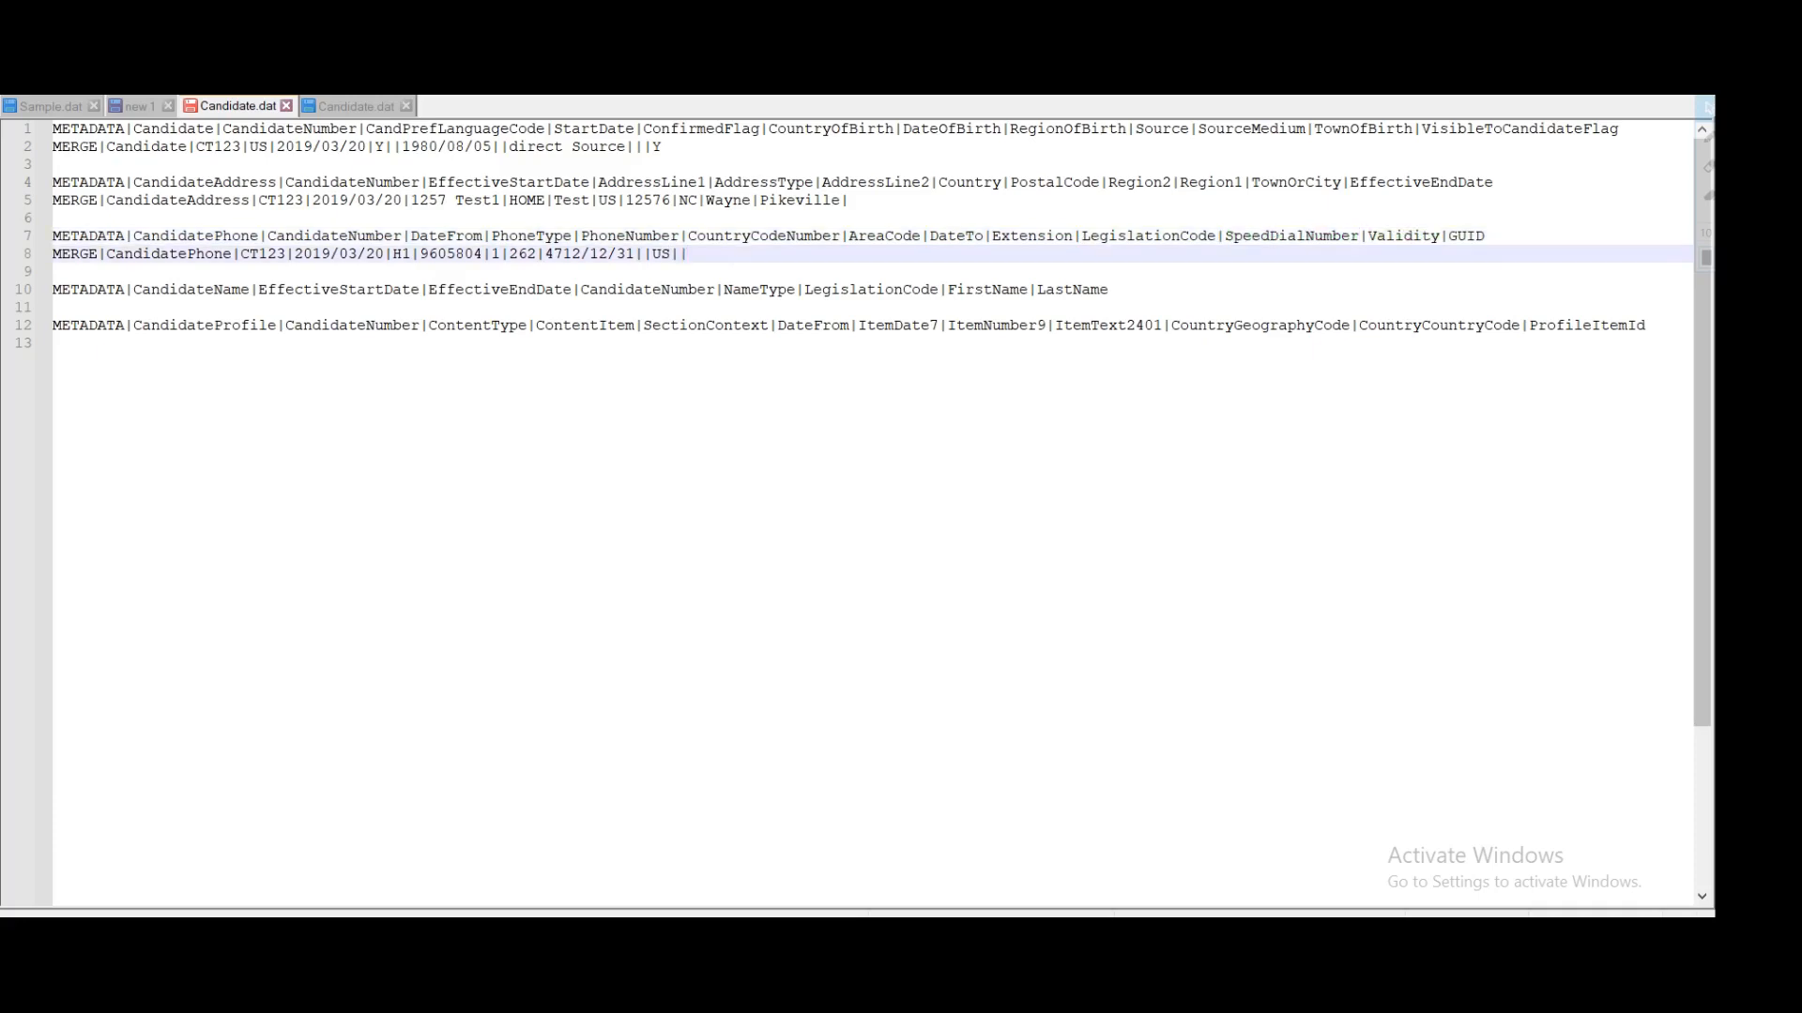
{"action": "double_click", "coordinate": [1464, 237]}
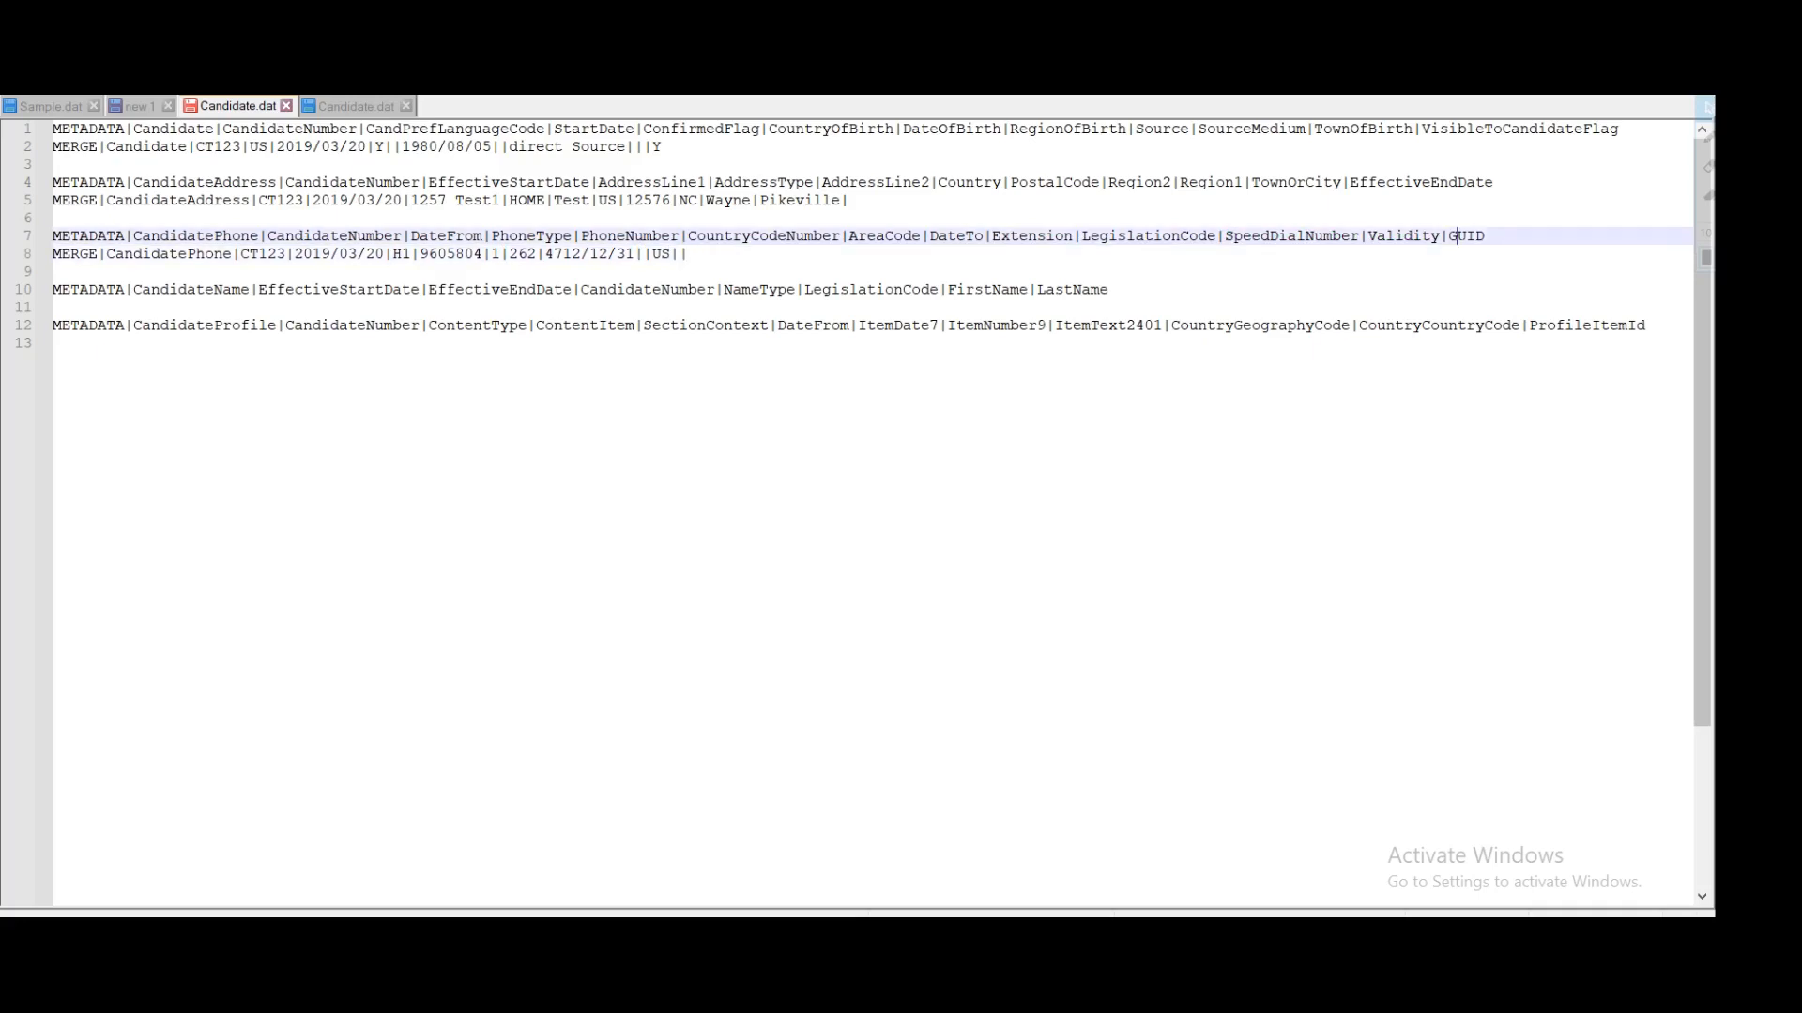
{"action": "left_click", "coordinate": [691, 254]}
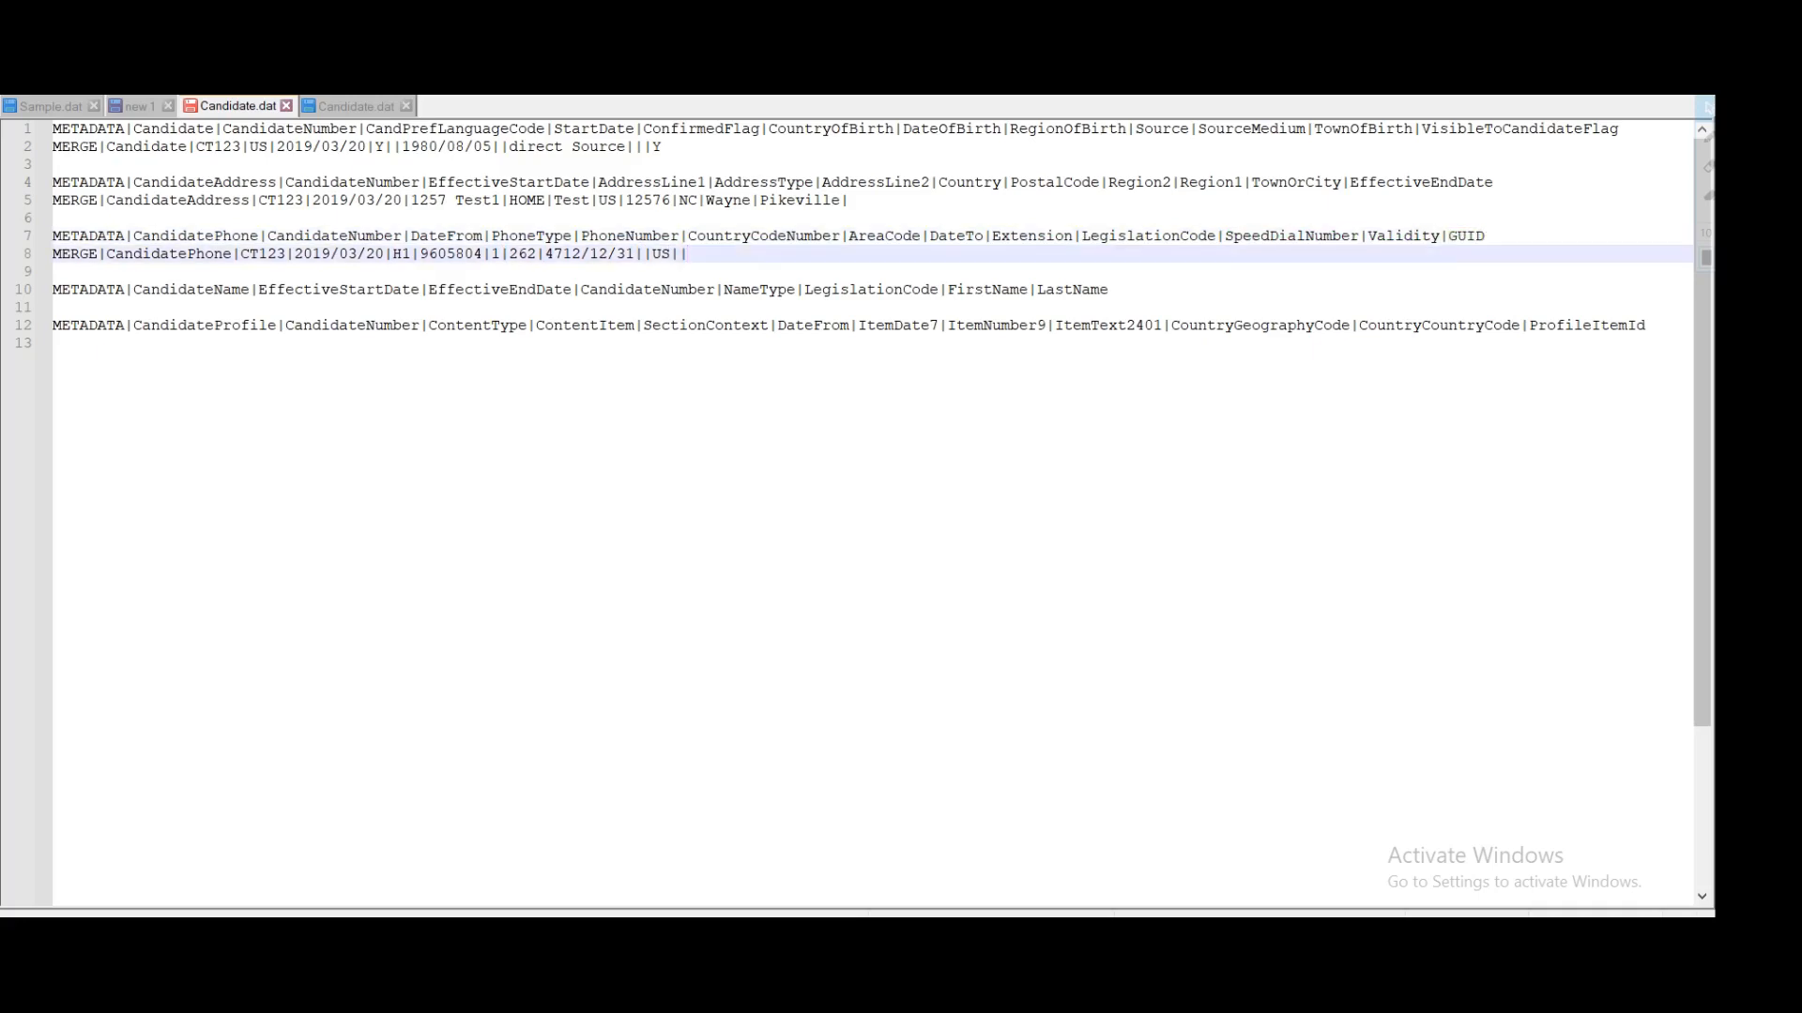
Step: Close off the phone row and start MERGE|CandidateName| on a new line under its header
{"action": "type", "text": "|"}
{"action": "left_click", "coordinate": [1113, 290]}
{"action": "key", "text": "Return"}
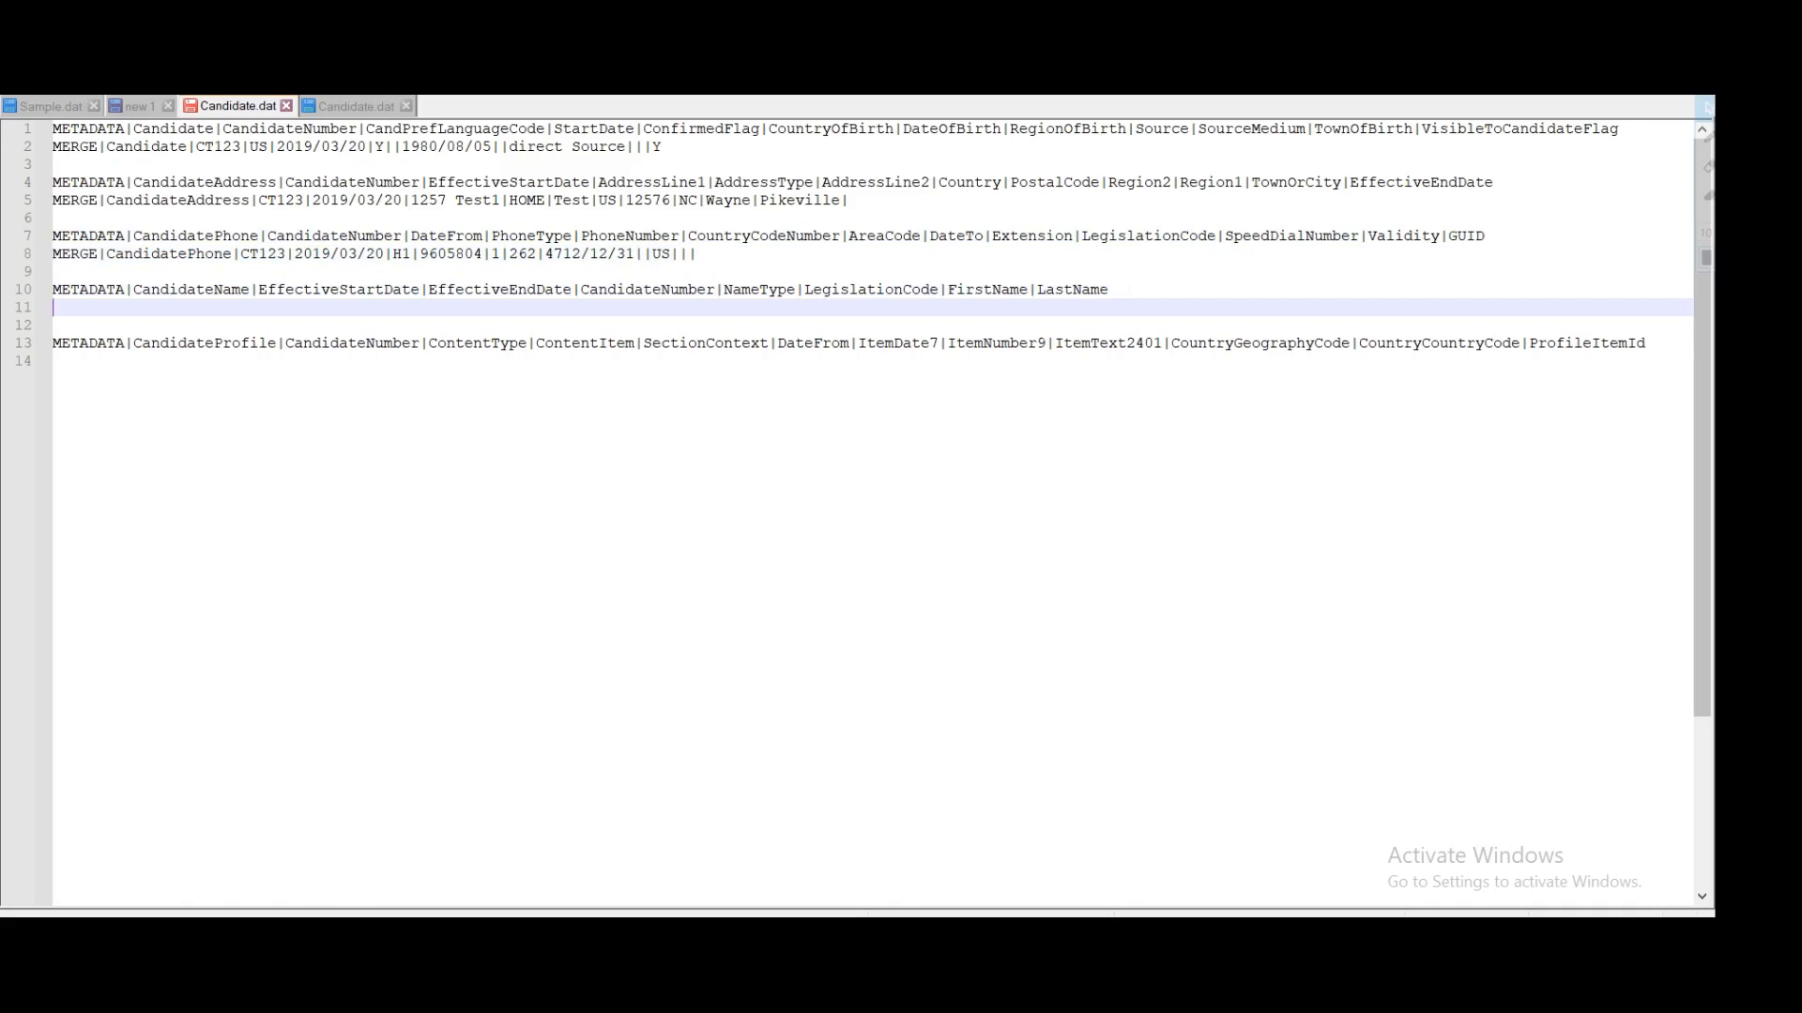
{"action": "left_click_drag", "start_coordinate": [697, 255], "coordinate": [52, 235]}
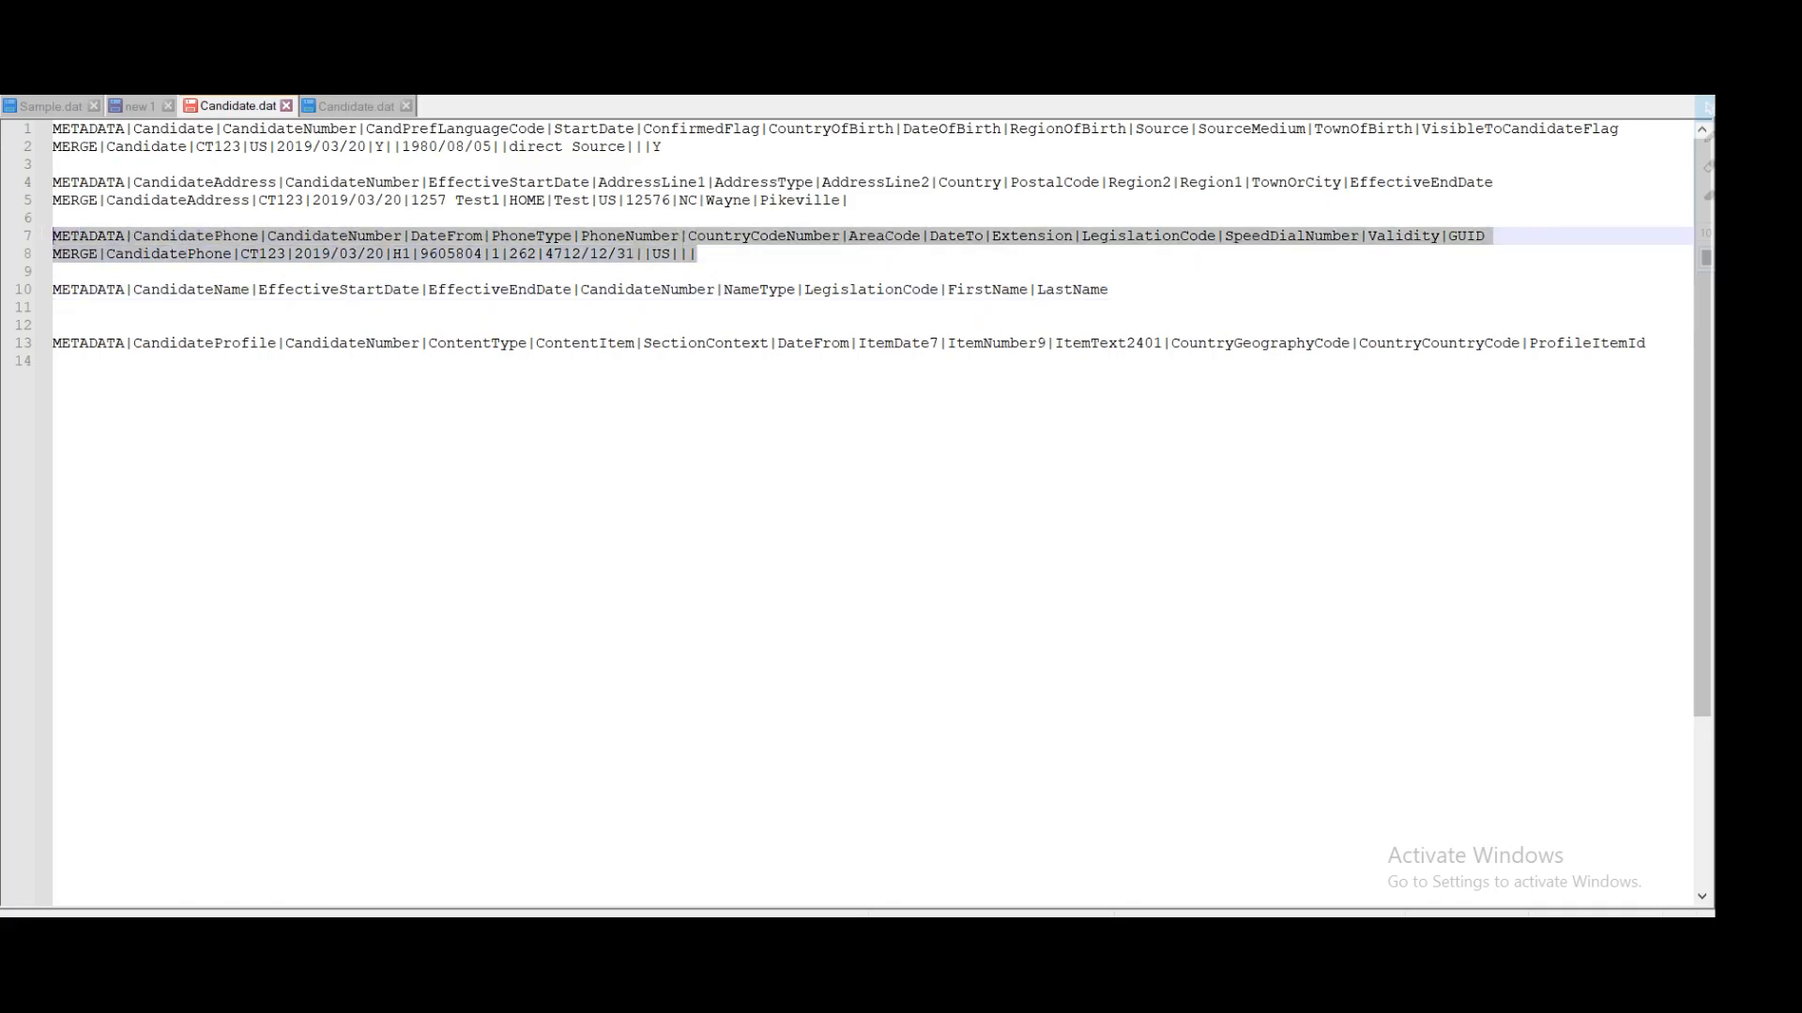
{"action": "double_click", "coordinate": [165, 290]}
{"action": "left_click", "coordinate": [113, 307]}
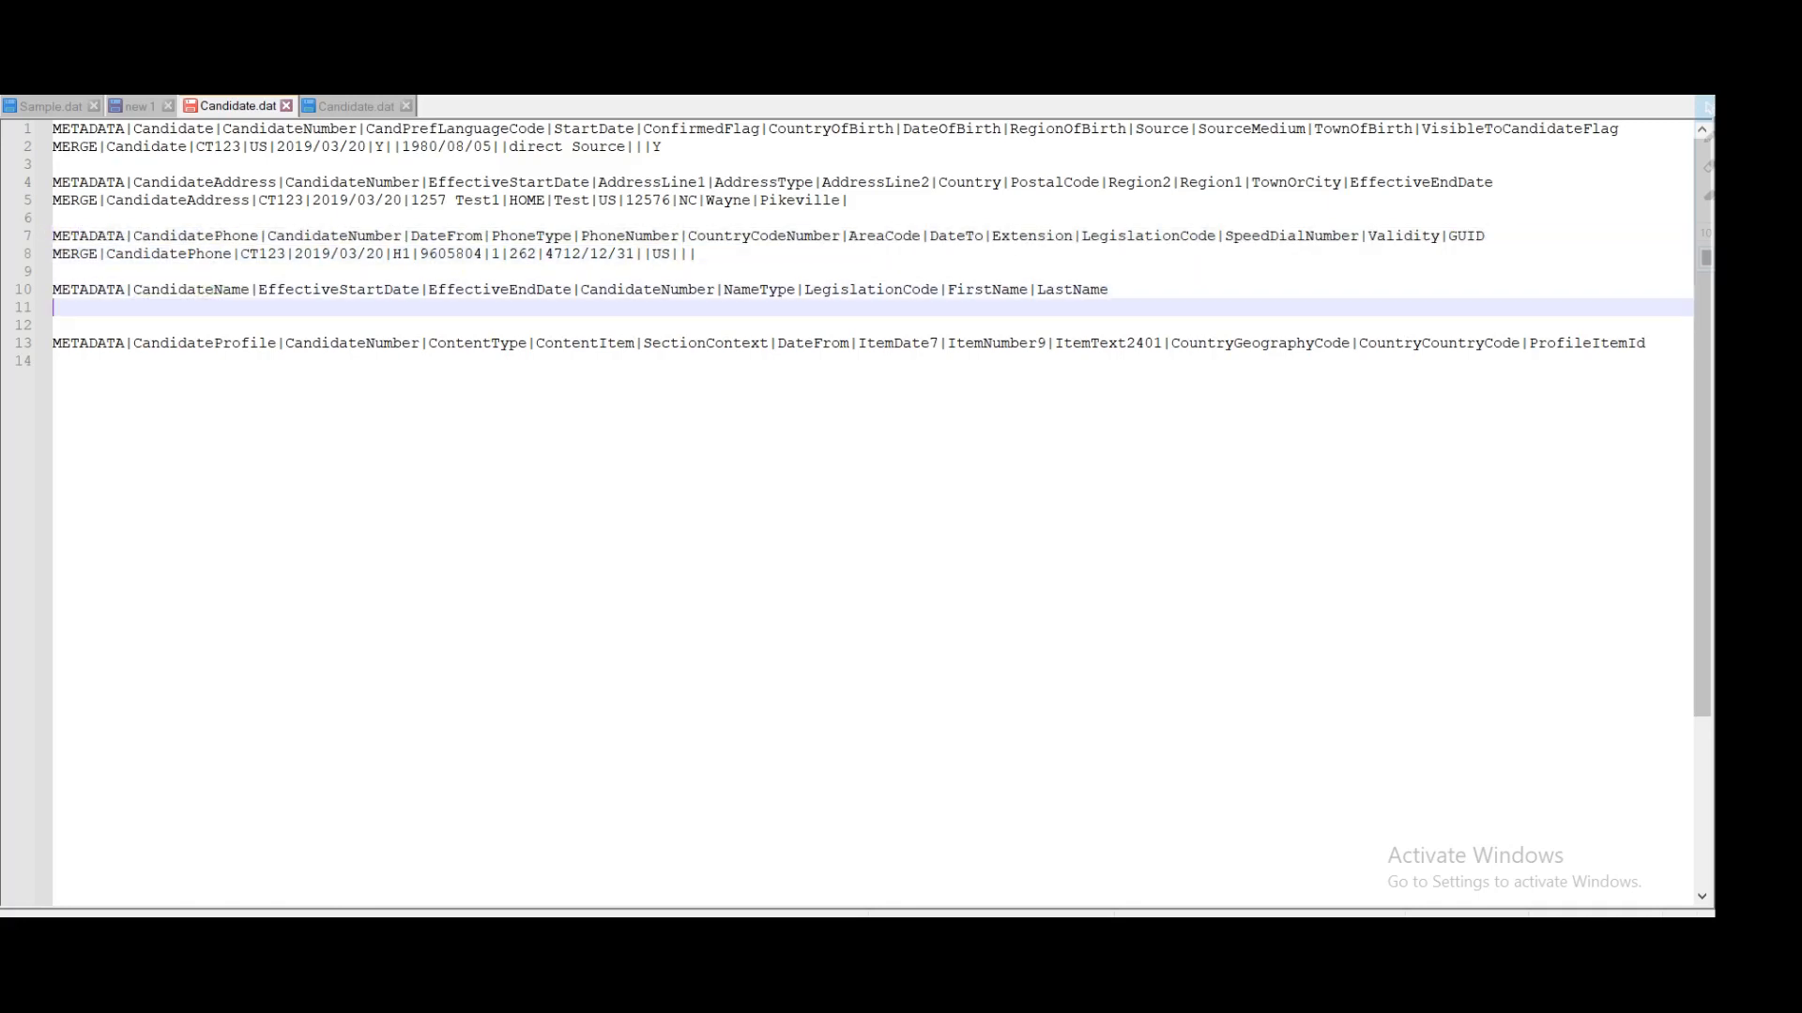
{"action": "type", "text": "MERGE|"}
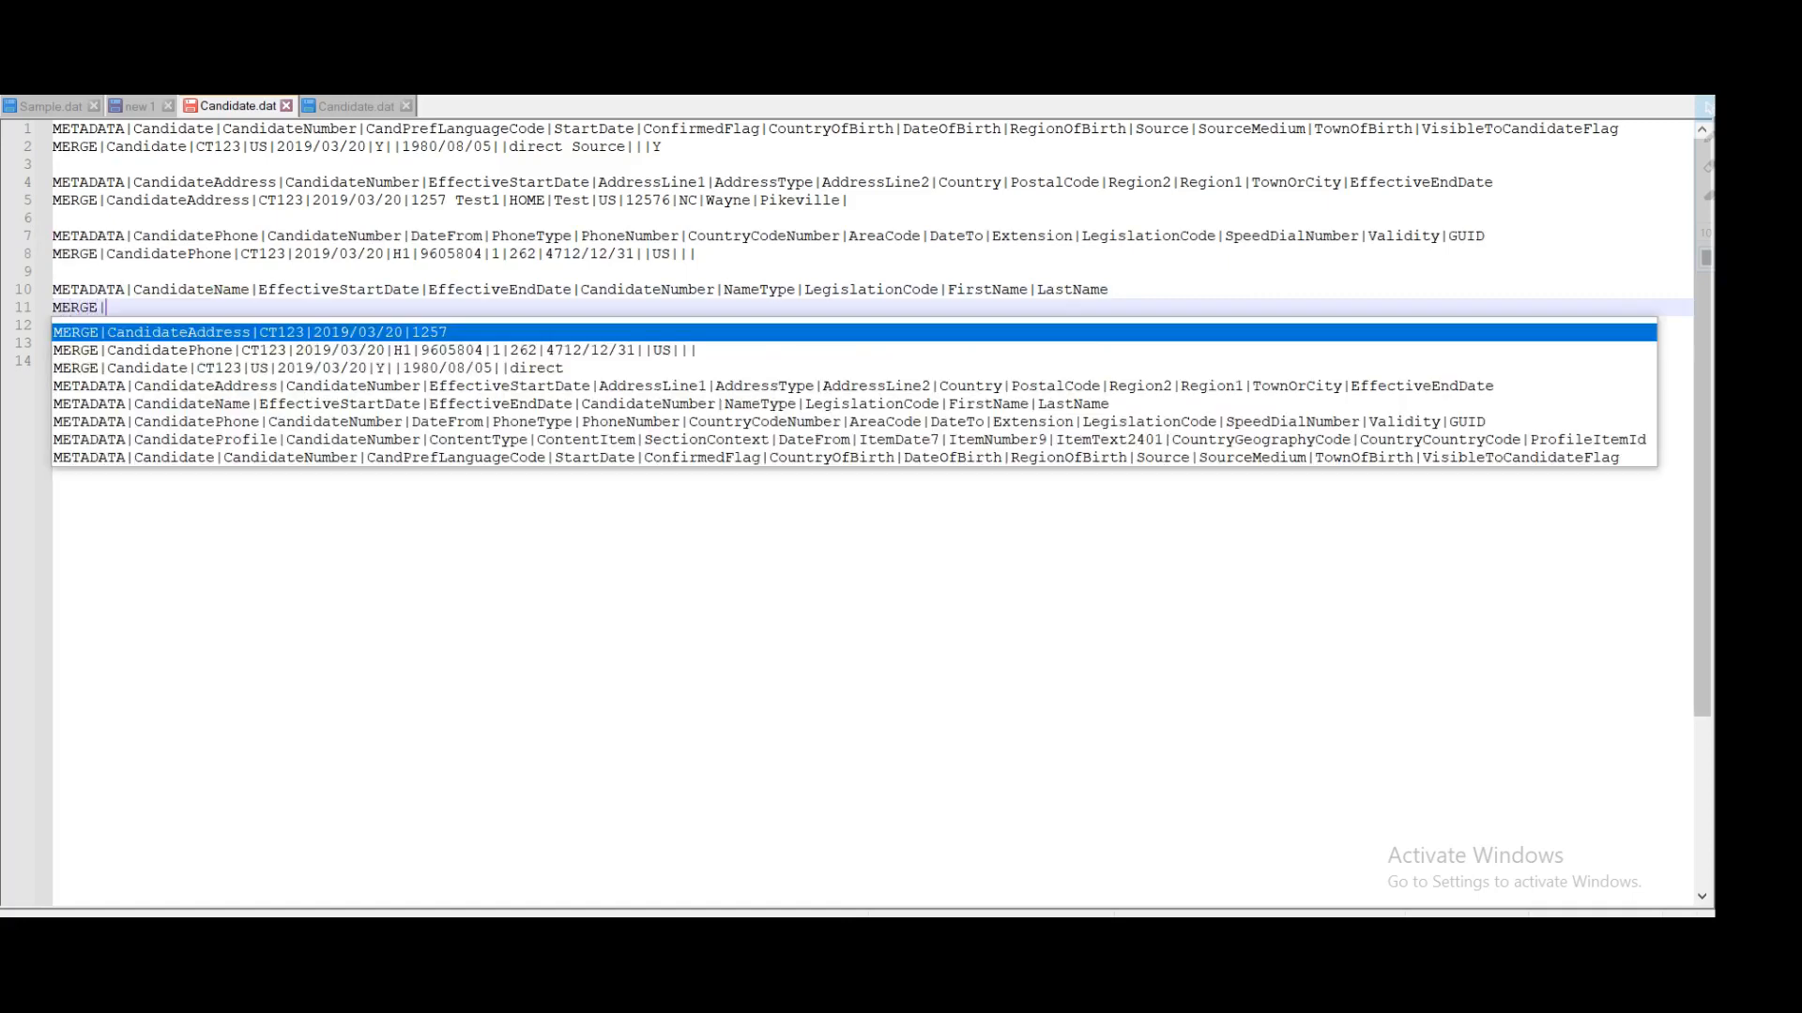
{"action": "key", "text": "Escape"}
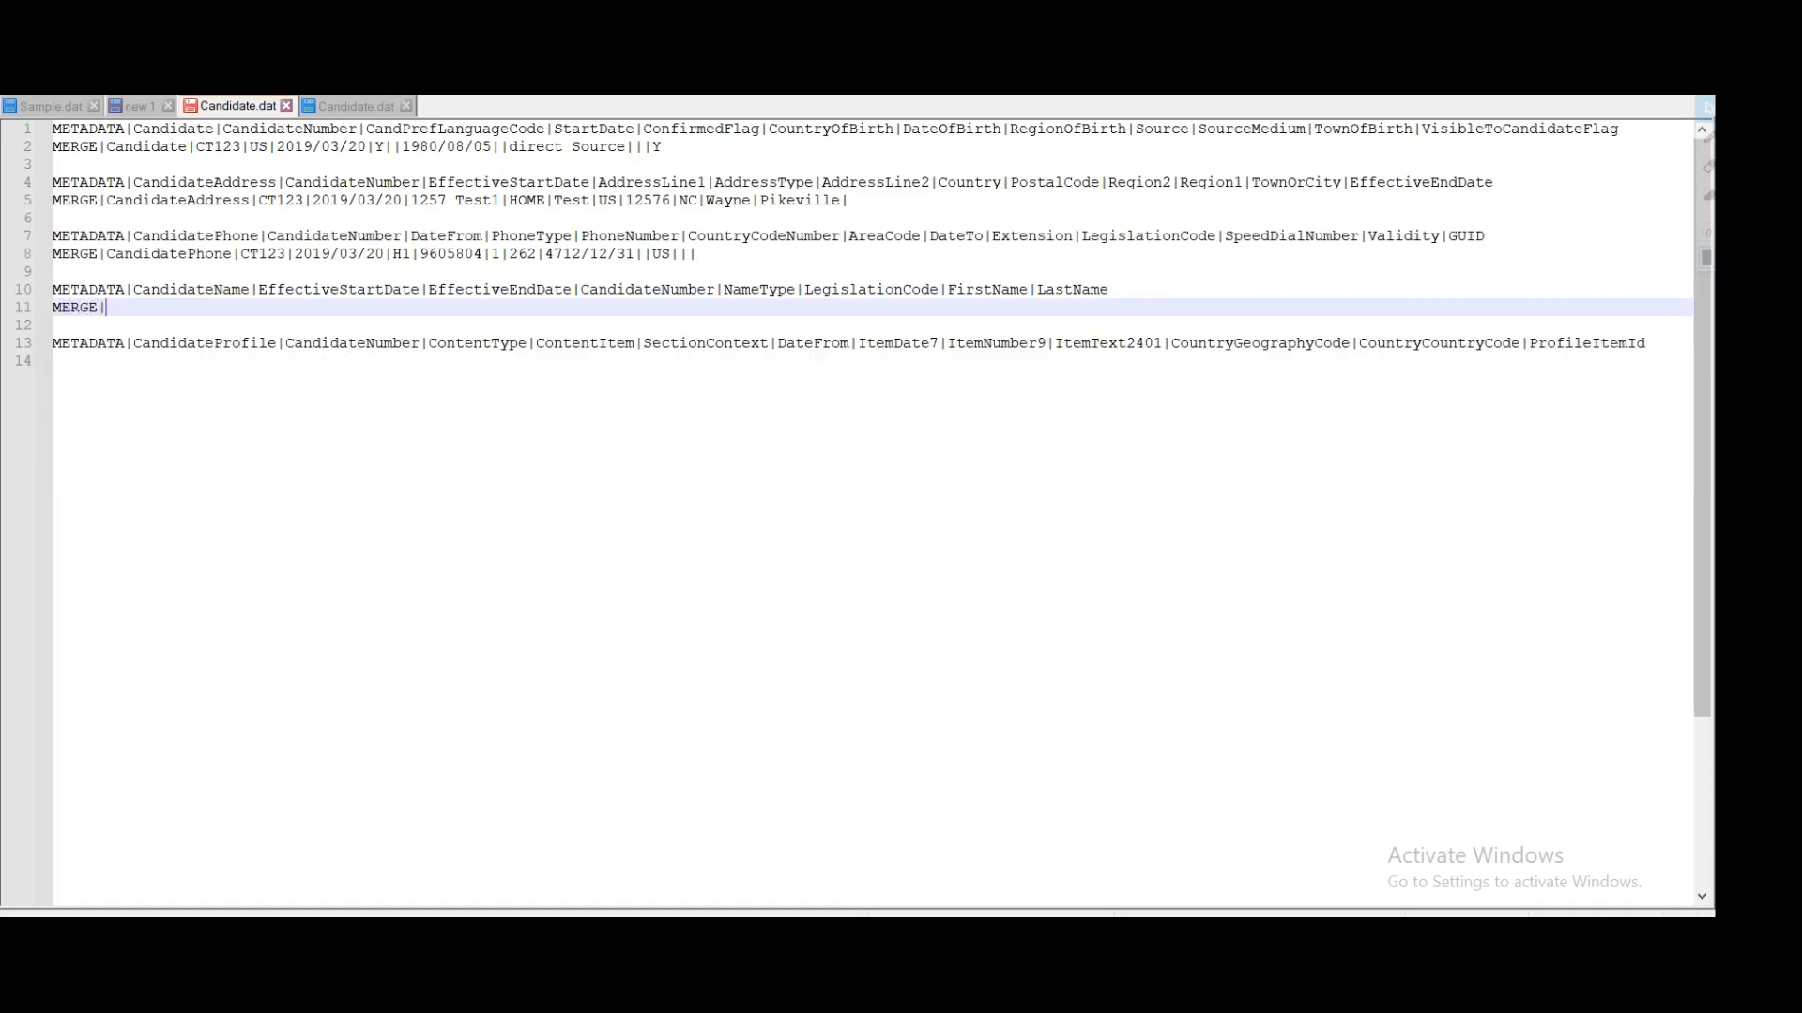
{"action": "double_click", "coordinate": [190, 292]}
{"action": "key", "text": "ctrl+c"}
{"action": "left_click", "coordinate": [107, 308]}
{"action": "key", "text": "ctrl+v"}
{"action": "type", "text": "|"}
Step: Add effective start date 2019/03/20 and an empty EffectiveEndDate field to the CandidateName row
{"action": "double_click", "coordinate": [317, 291]}
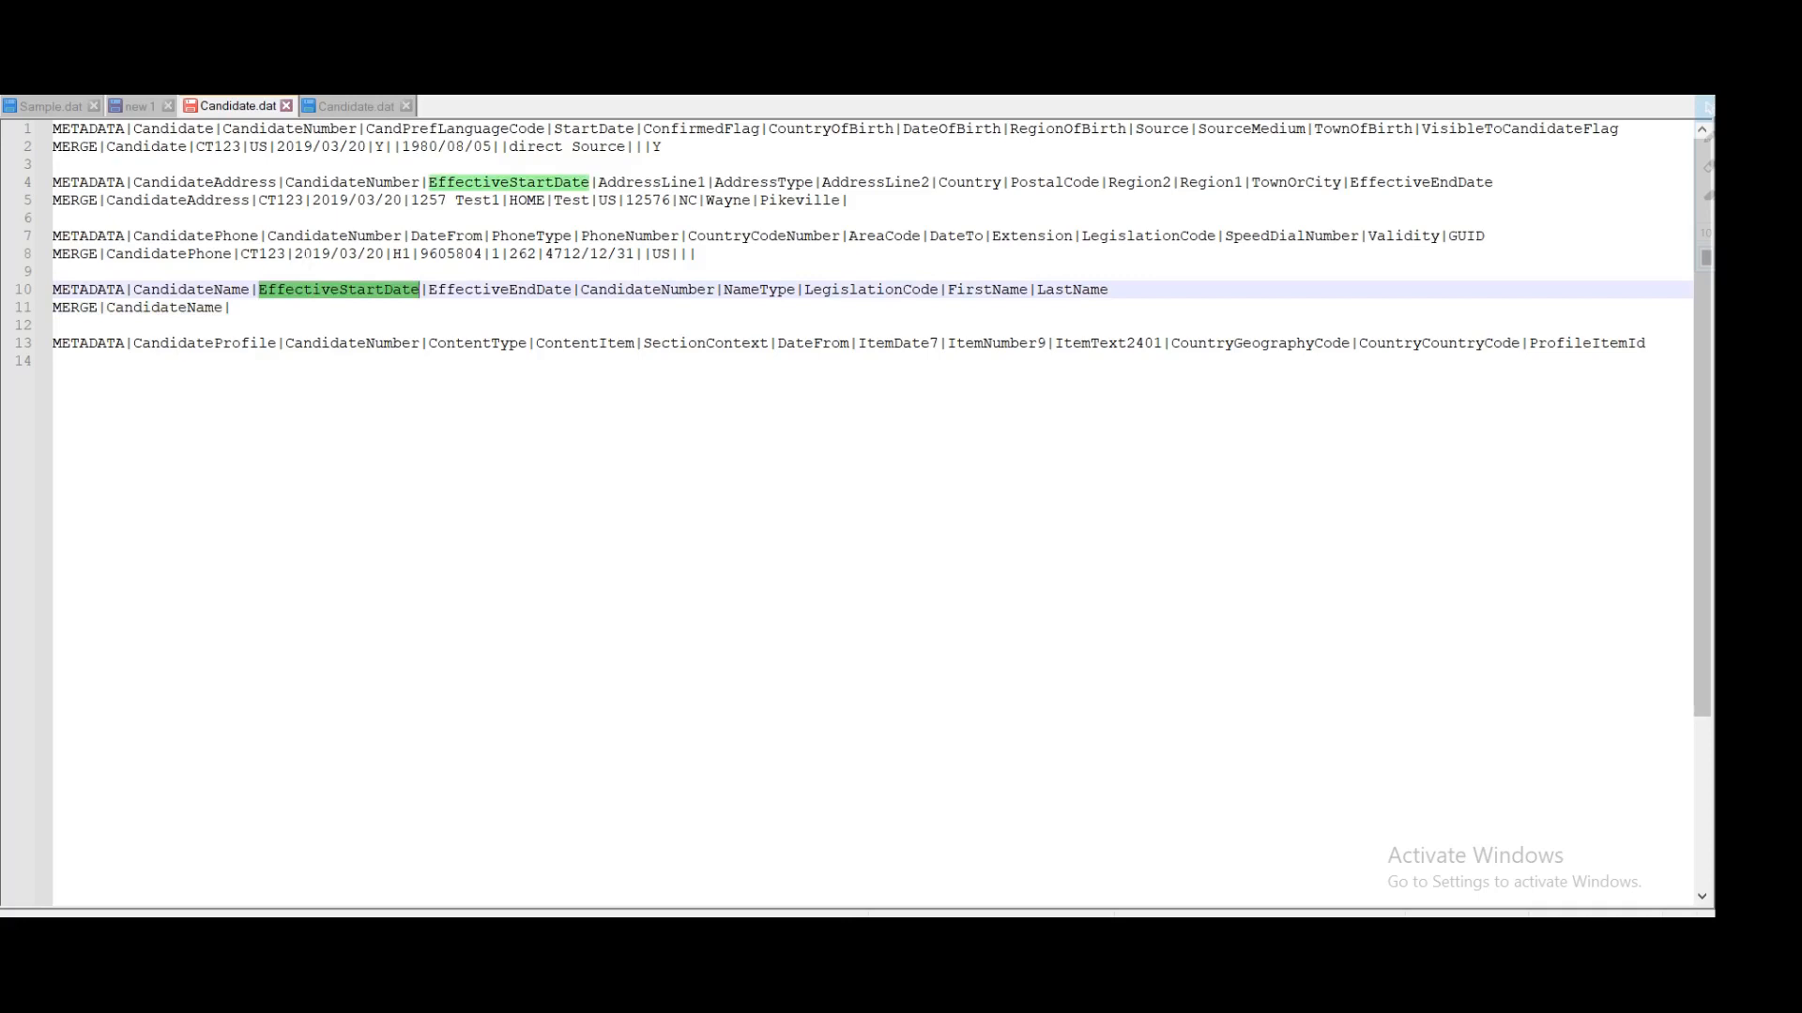
{"action": "left_click_drag", "start_coordinate": [293, 253], "coordinate": [385, 253]}
{"action": "key", "text": "ctrl+c"}
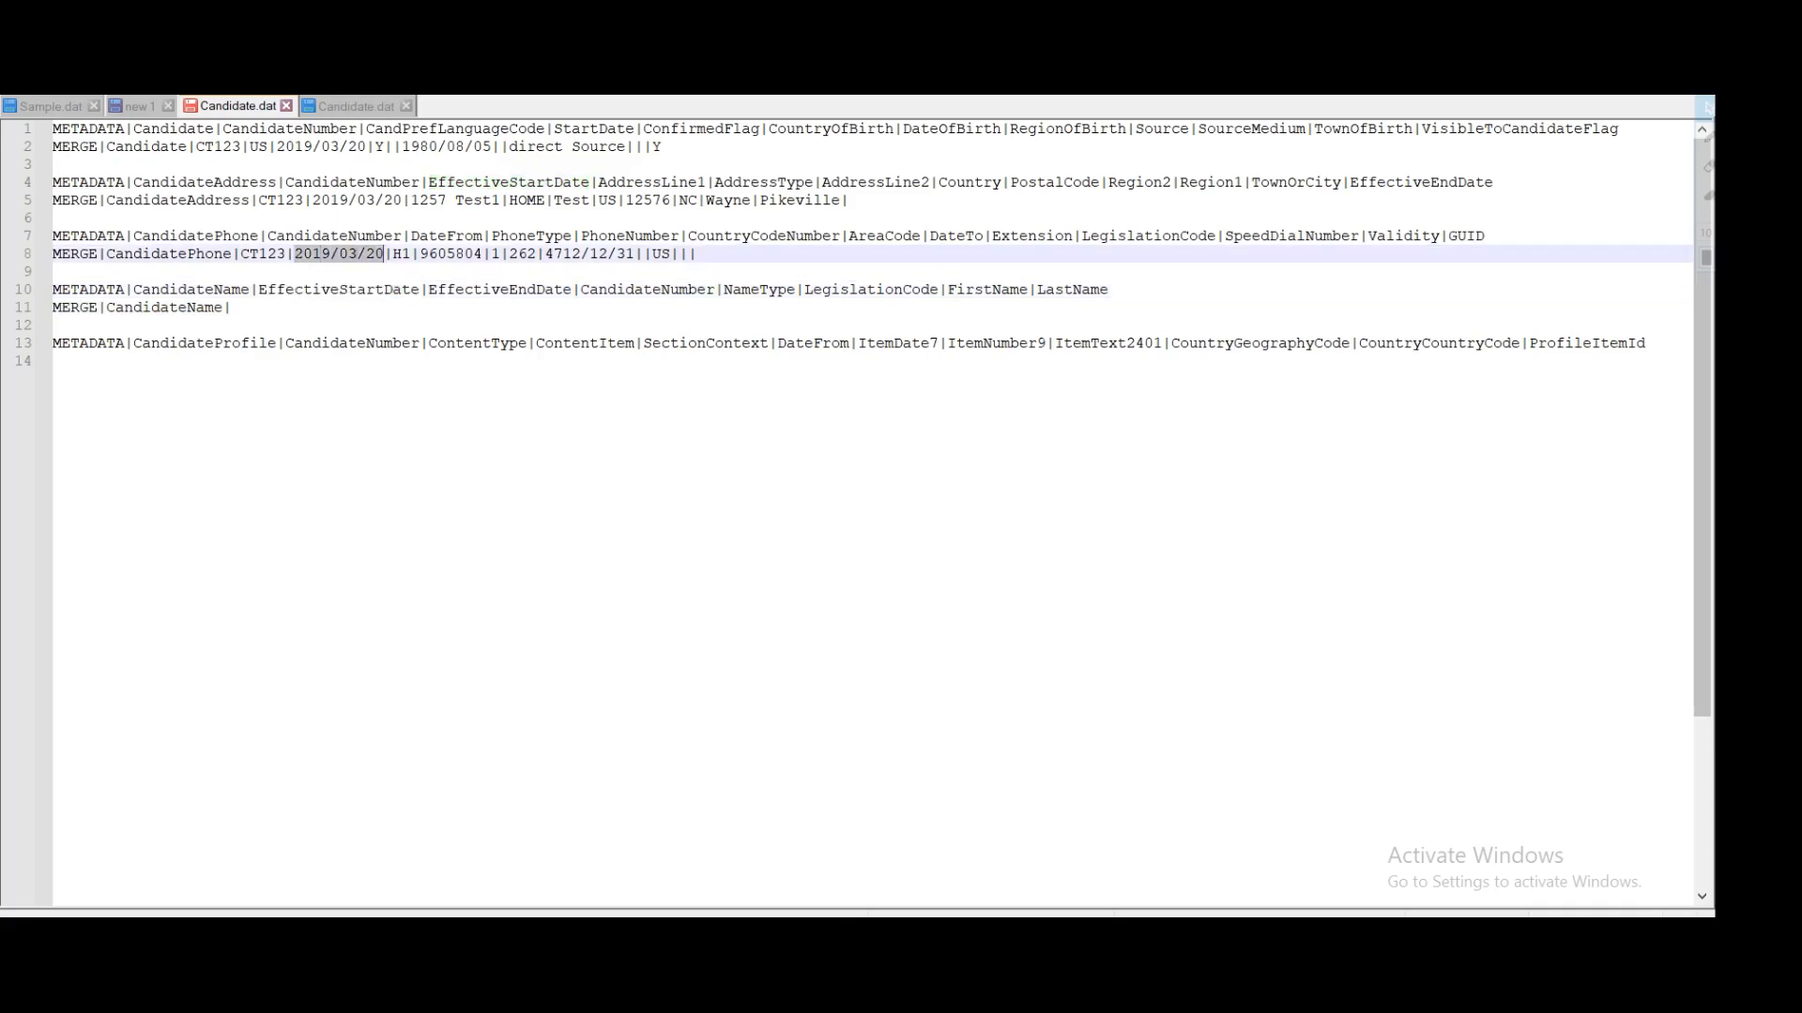
{"action": "left_click", "coordinate": [232, 308]}
{"action": "key", "text": "ctrl+v"}
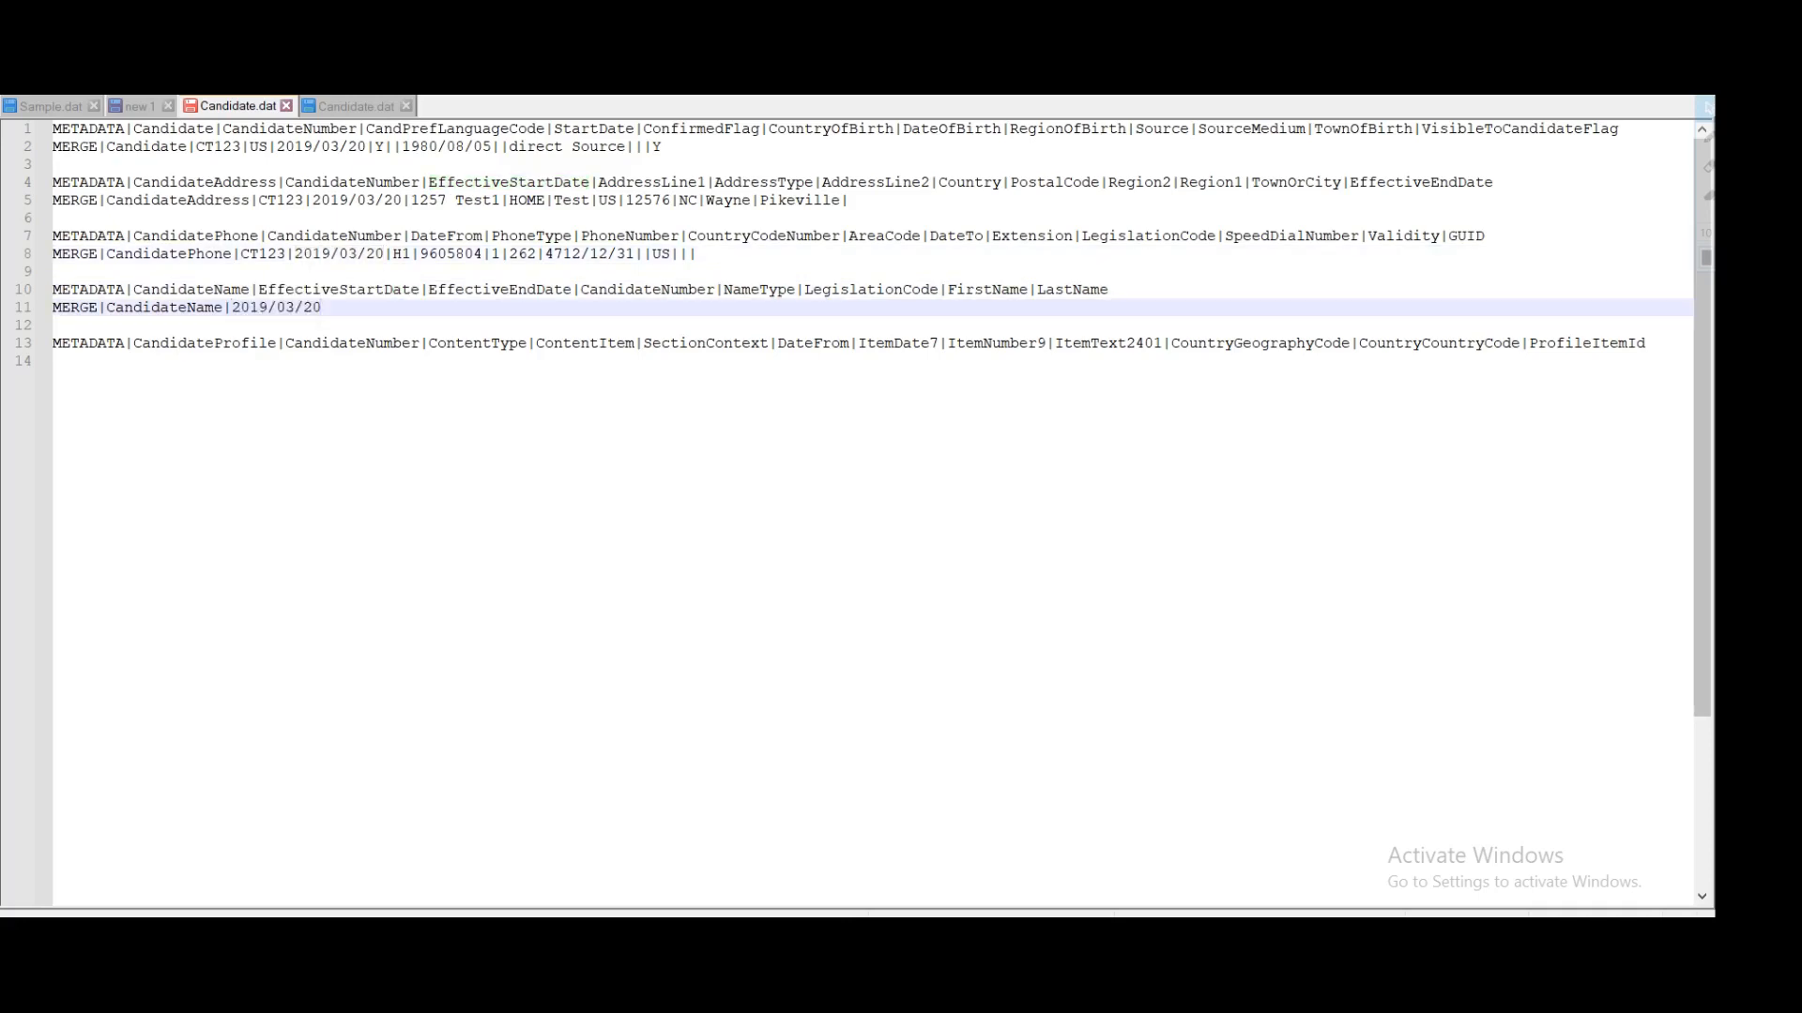
{"action": "type", "text": "|"}
{"action": "double_click", "coordinate": [485, 291]}
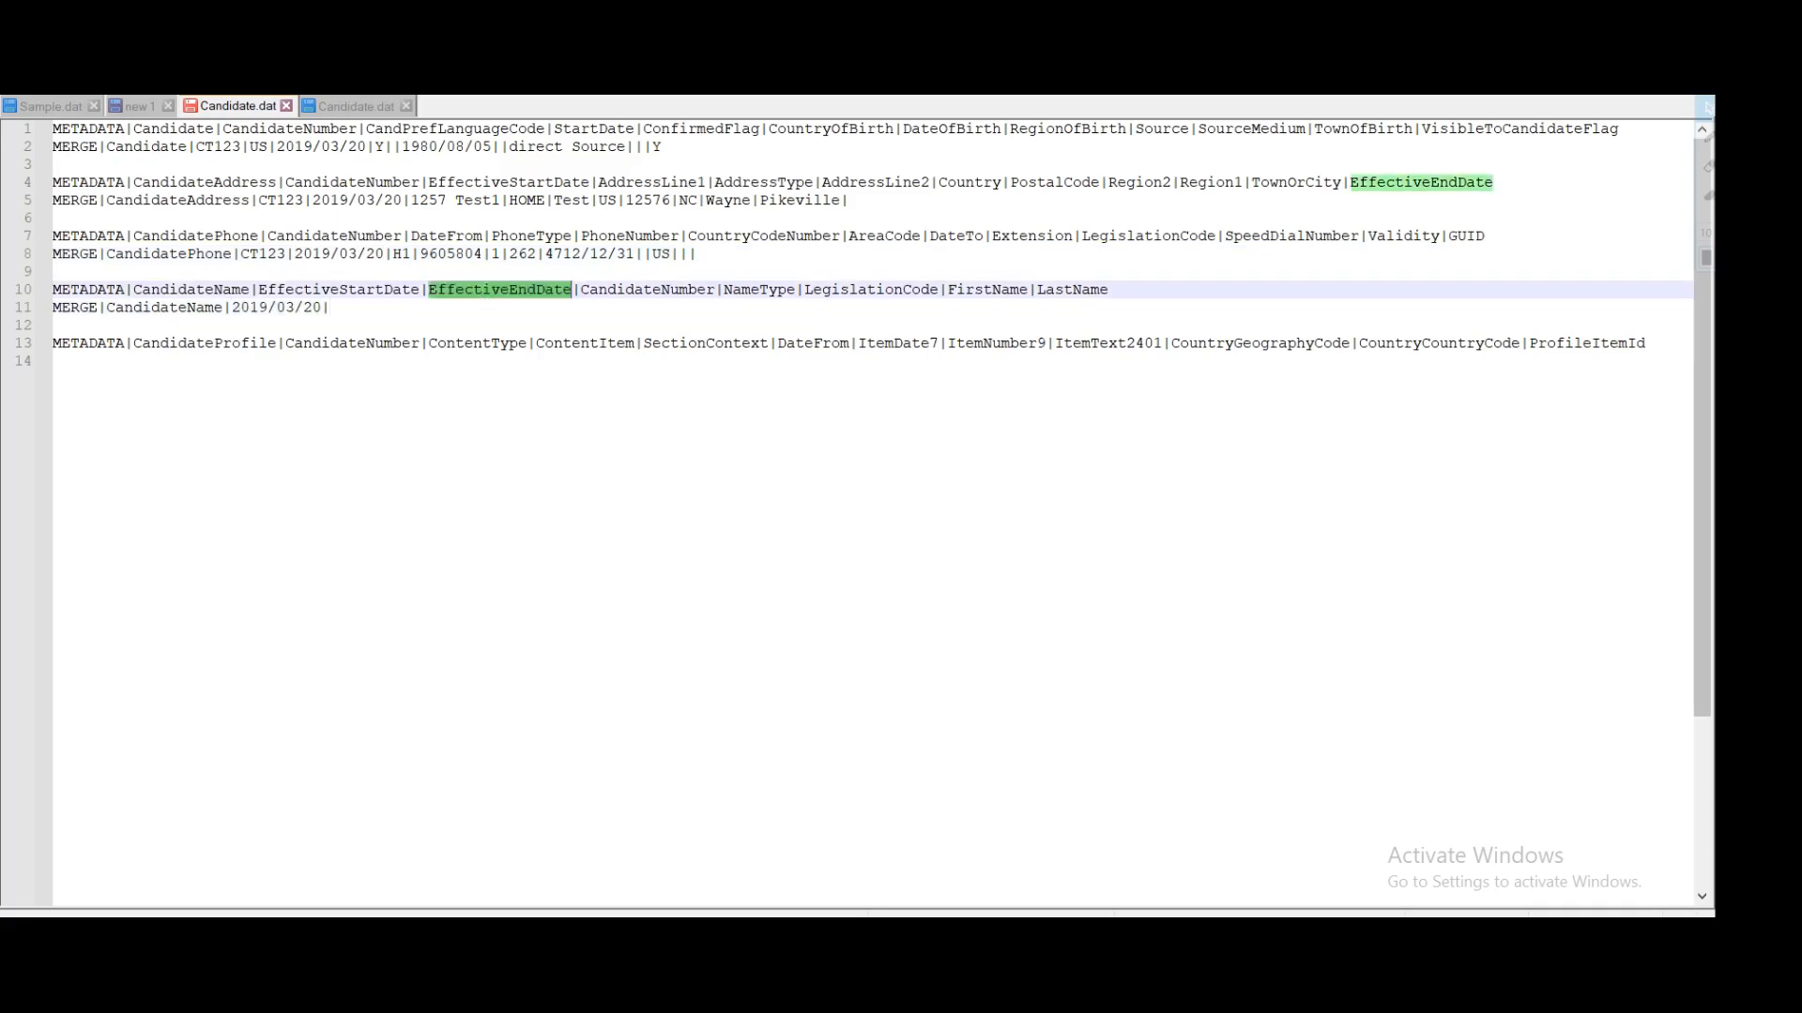
{"action": "left_click", "coordinate": [331, 308]}
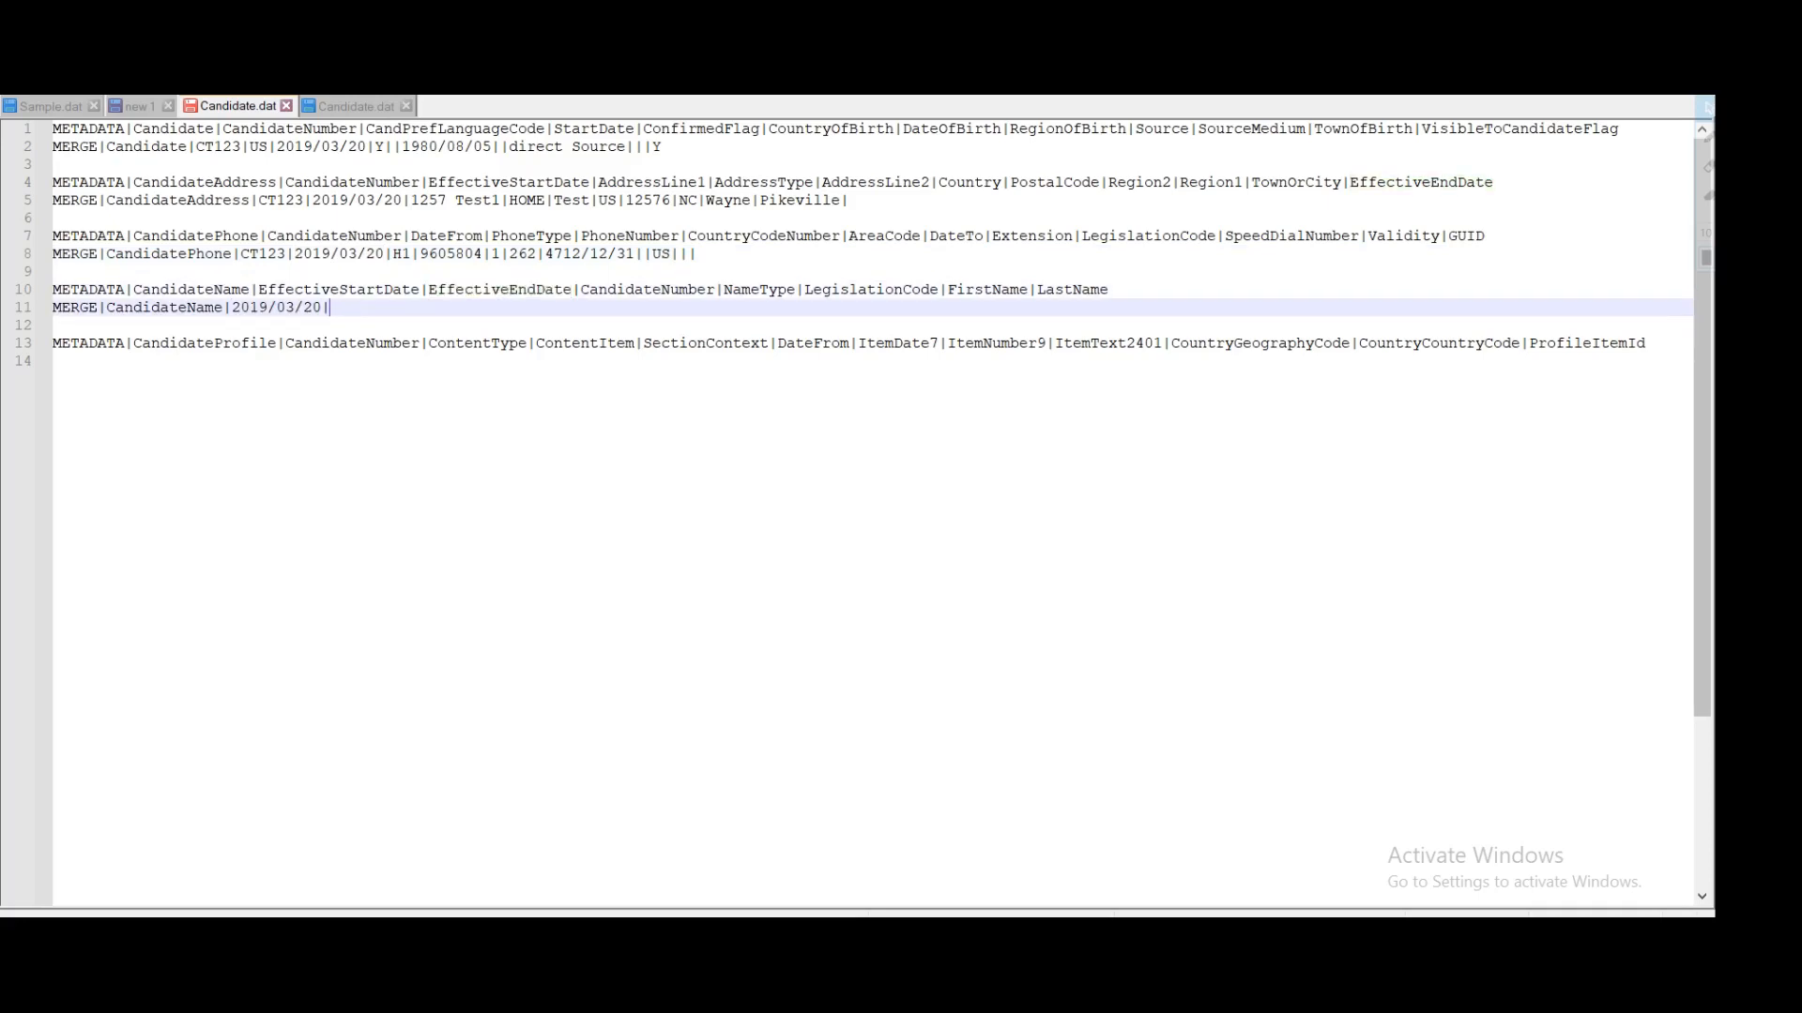
{"action": "type", "text": "|"}
{"action": "double_click", "coordinate": [648, 291]}
{"action": "double_click", "coordinate": [263, 256]}
{"action": "key", "text": "ctrl+c"}
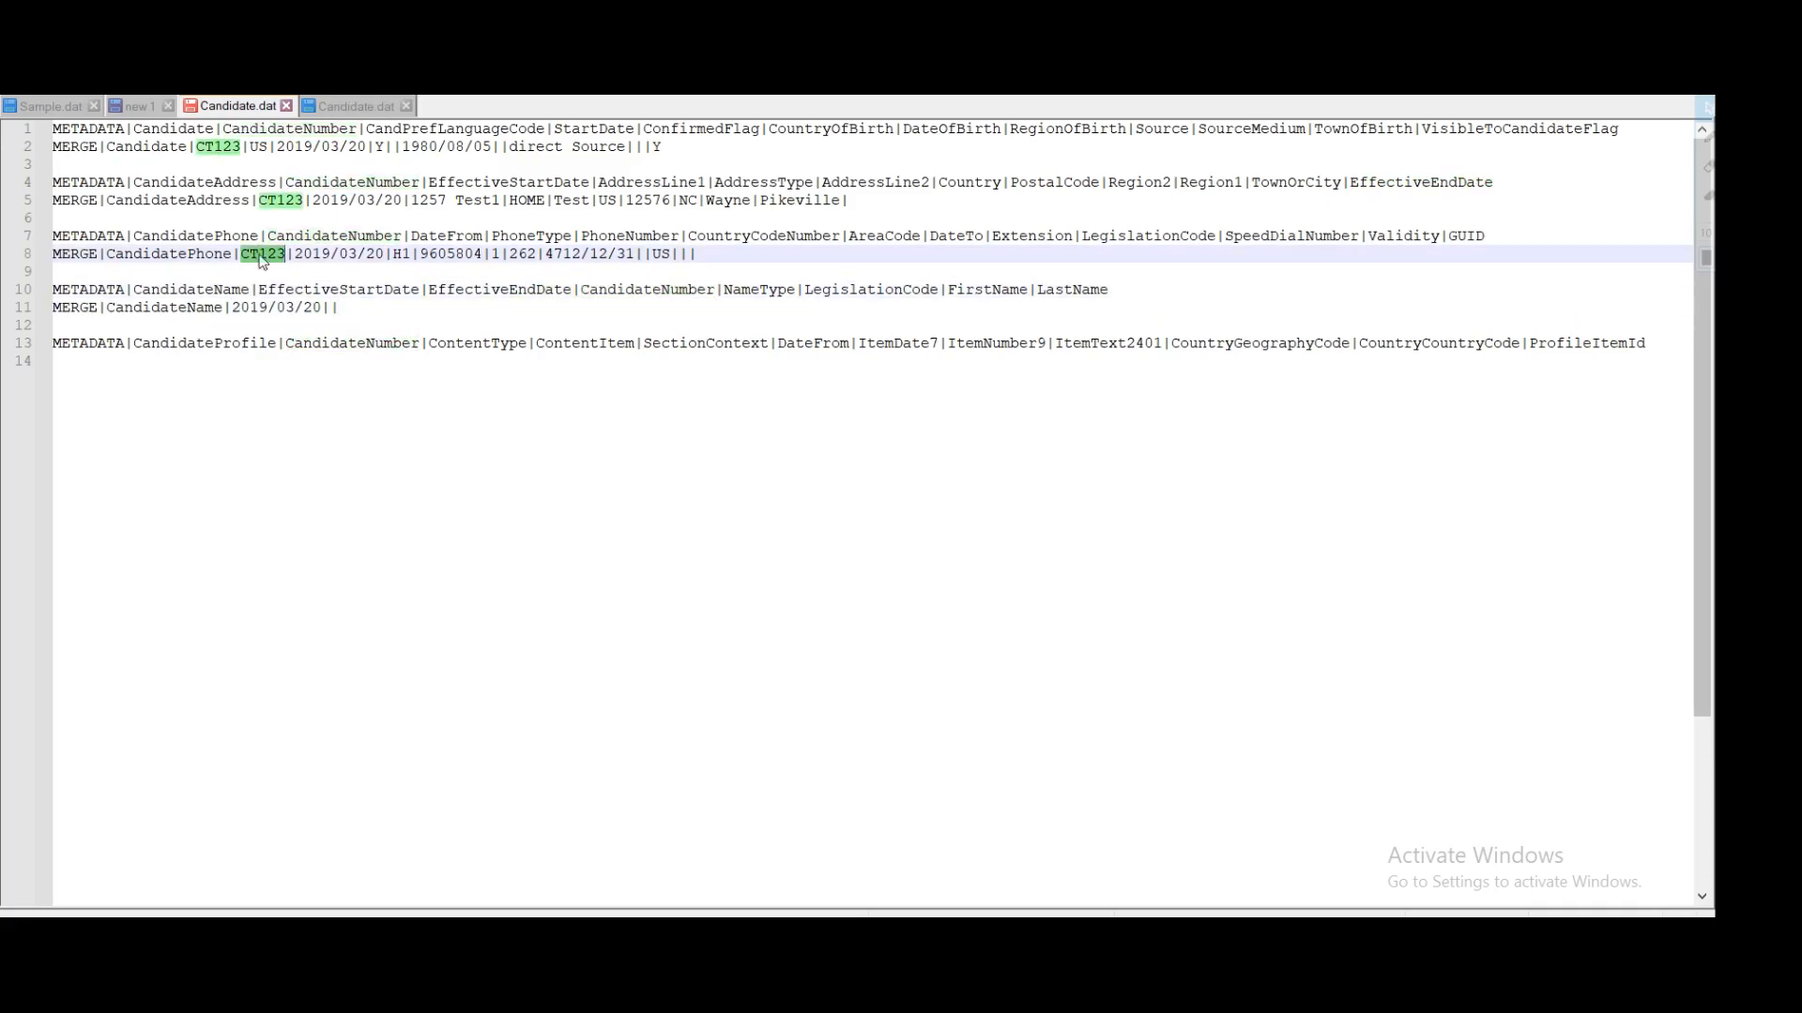
Step: Add the candidate number and name type GLOBAL to the CandidateName row
{"action": "left_click", "coordinate": [339, 308]}
{"action": "key", "text": "ctrl+v"}
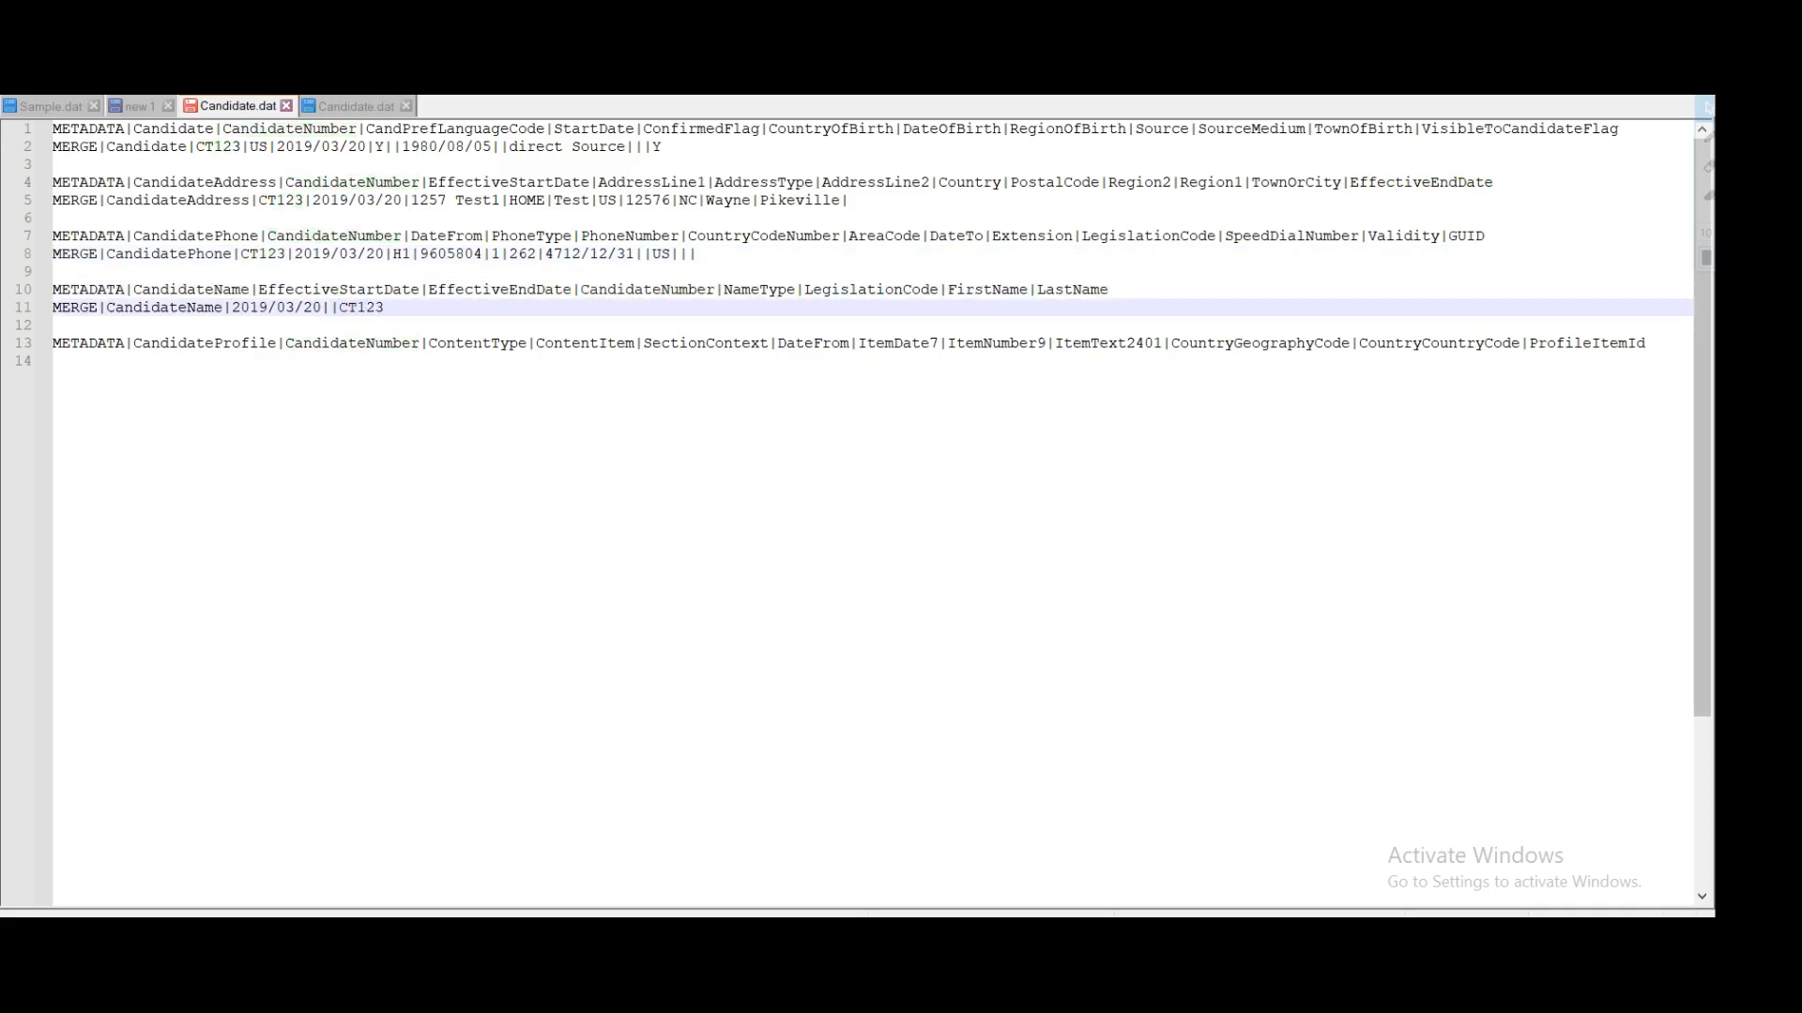
{"action": "type", "text": "|"}
{"action": "double_click", "coordinate": [755, 291]}
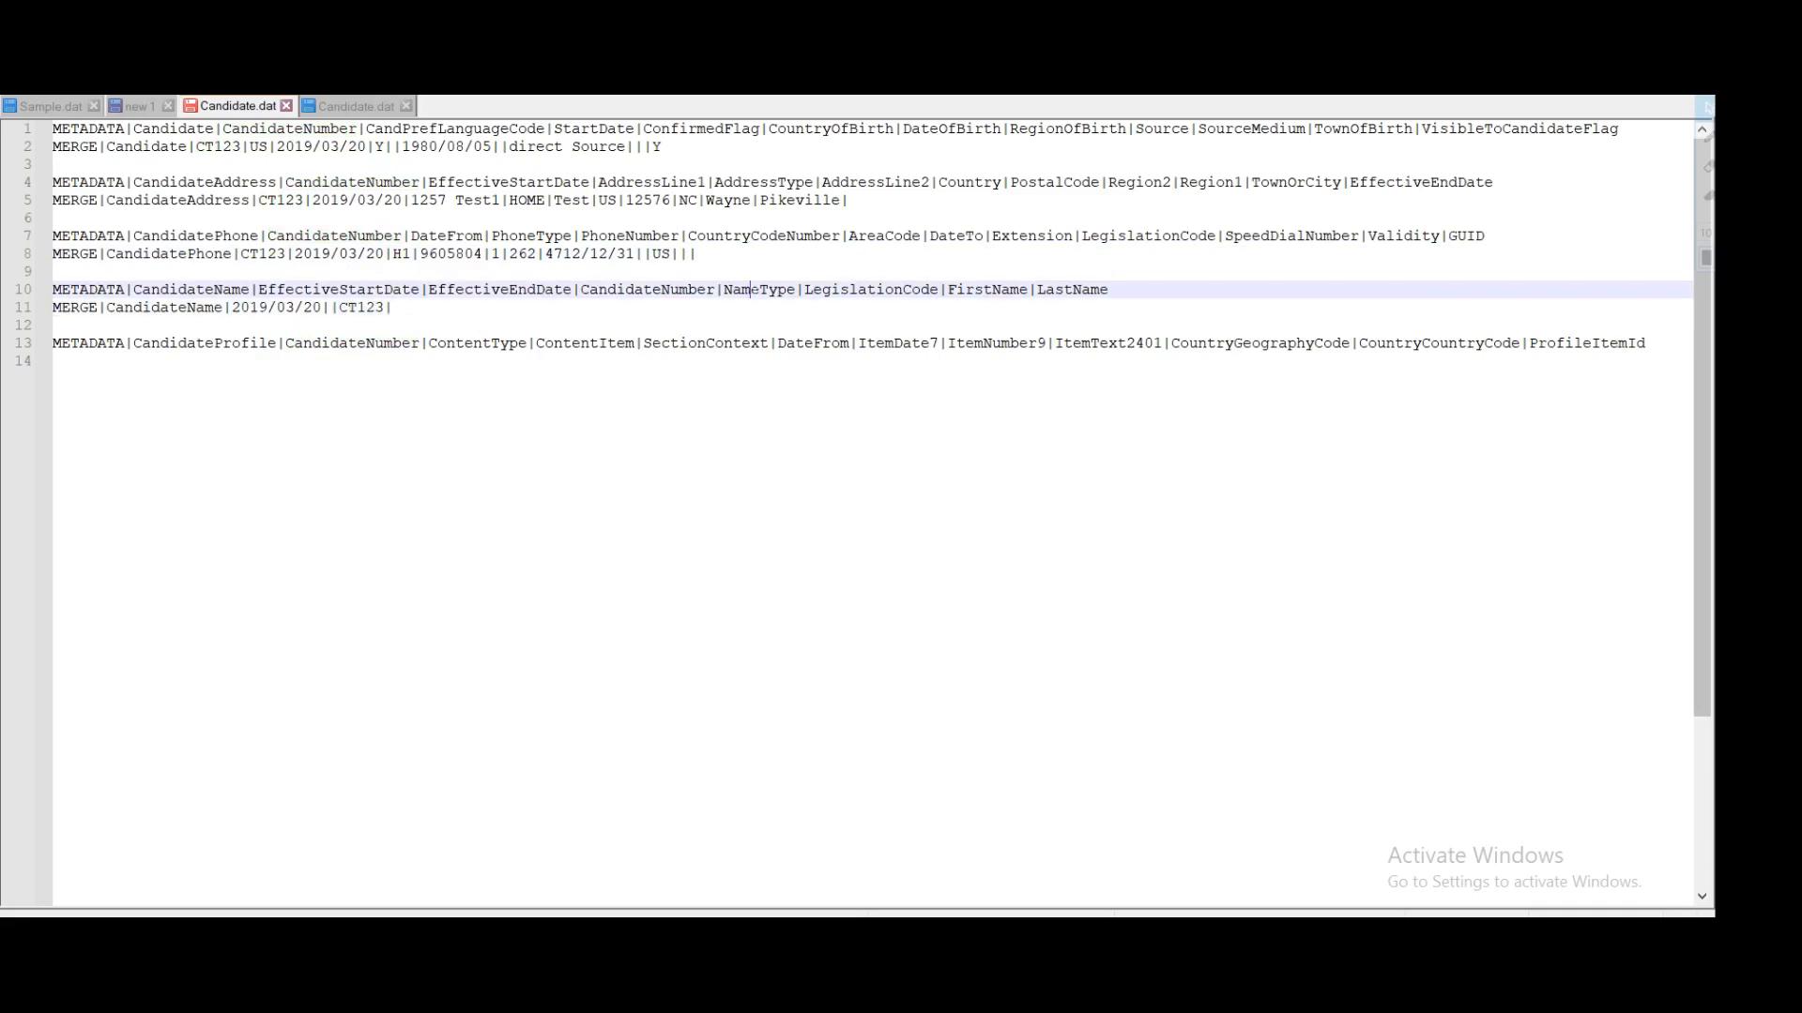
{"action": "key", "text": "ctrl+c"}
{"action": "key", "text": "Down"}
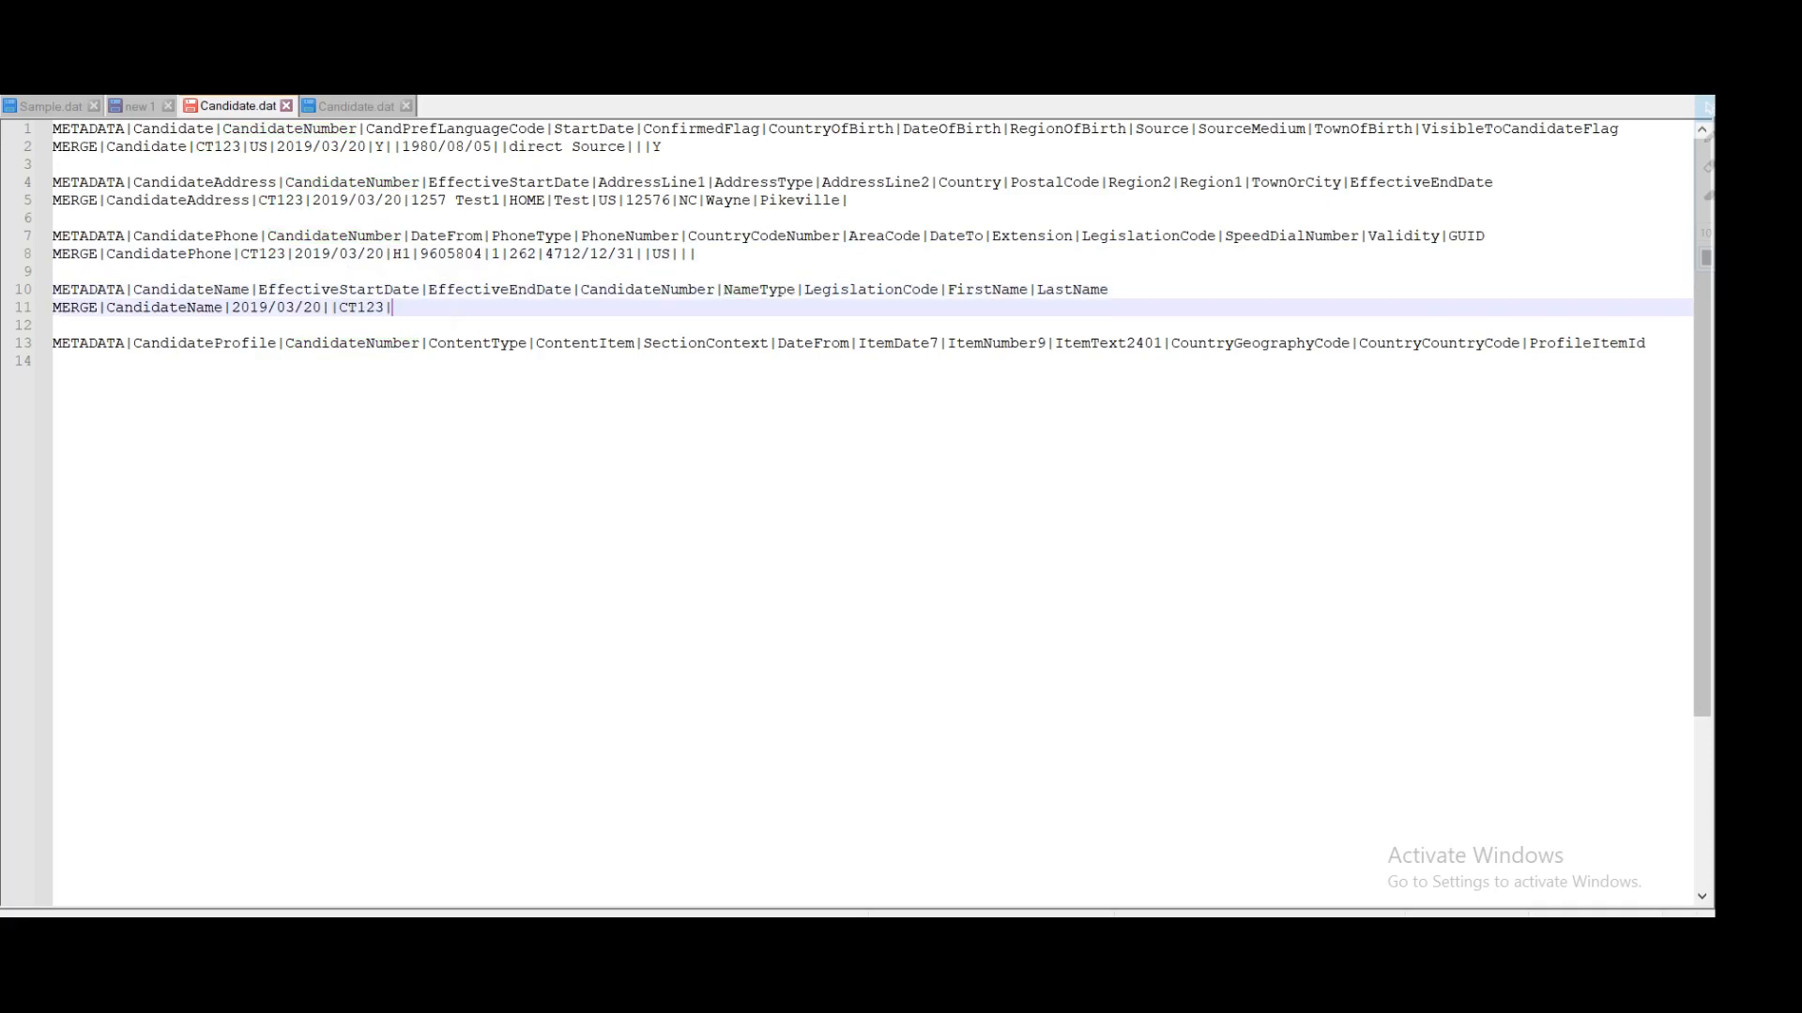
{"action": "type", "text": "GLOBAL|"}
{"action": "double_click", "coordinate": [784, 292]}
{"action": "double_click", "coordinate": [414, 306]}
Step: Enter legislation code US in the CandidateName row
{"action": "double_click", "coordinate": [870, 292]}
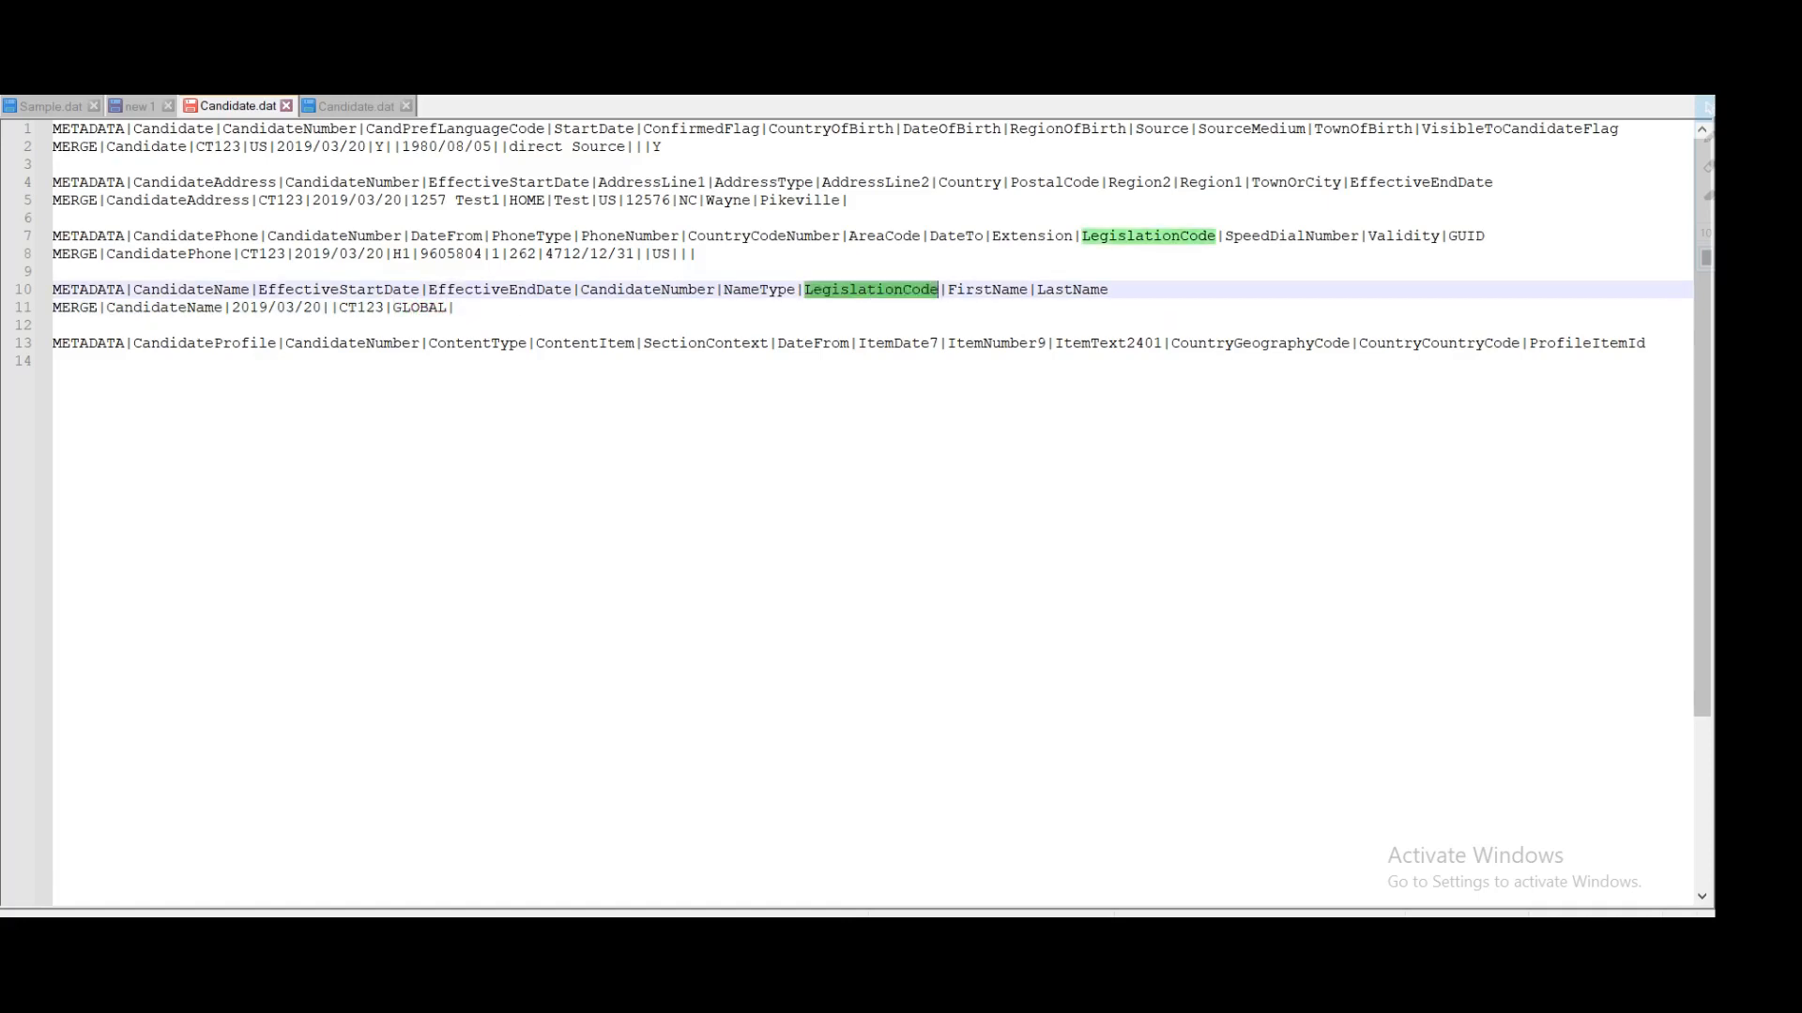
{"action": "left_click", "coordinate": [455, 308]}
{"action": "type", "text": "US"}
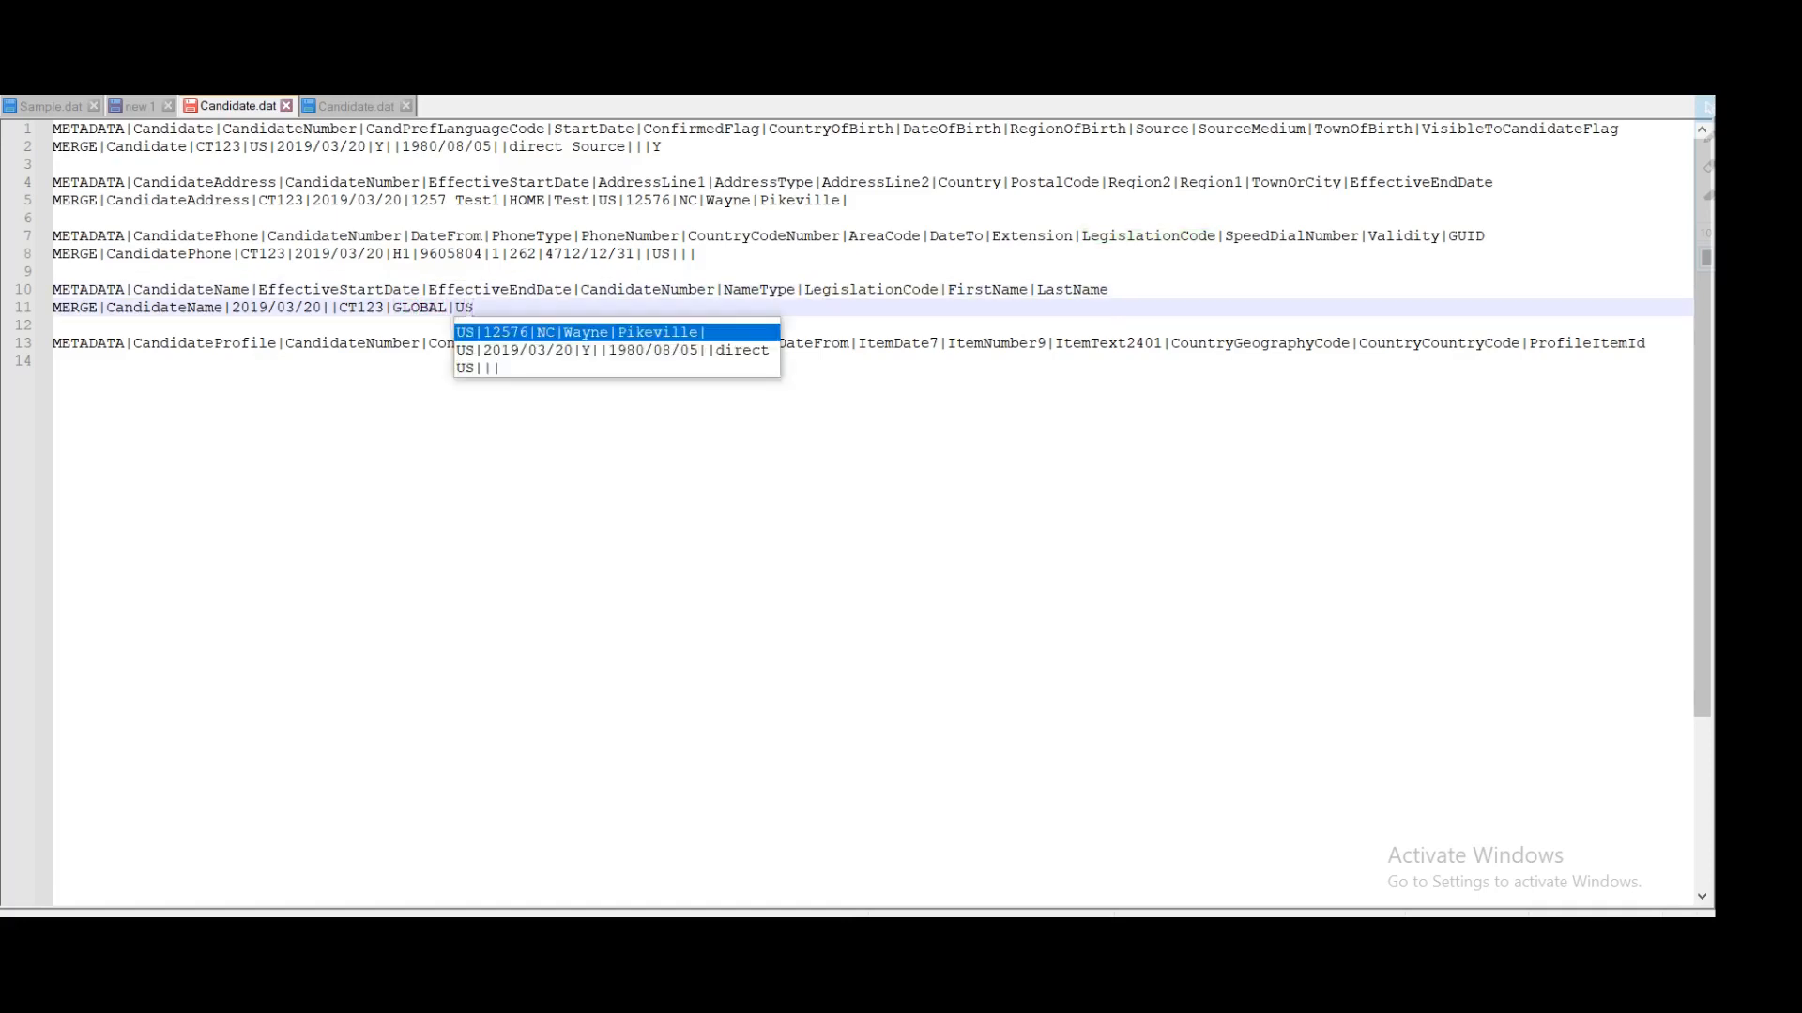
{"action": "type", "text": "|"}
{"action": "double_click", "coordinate": [262, 148]}
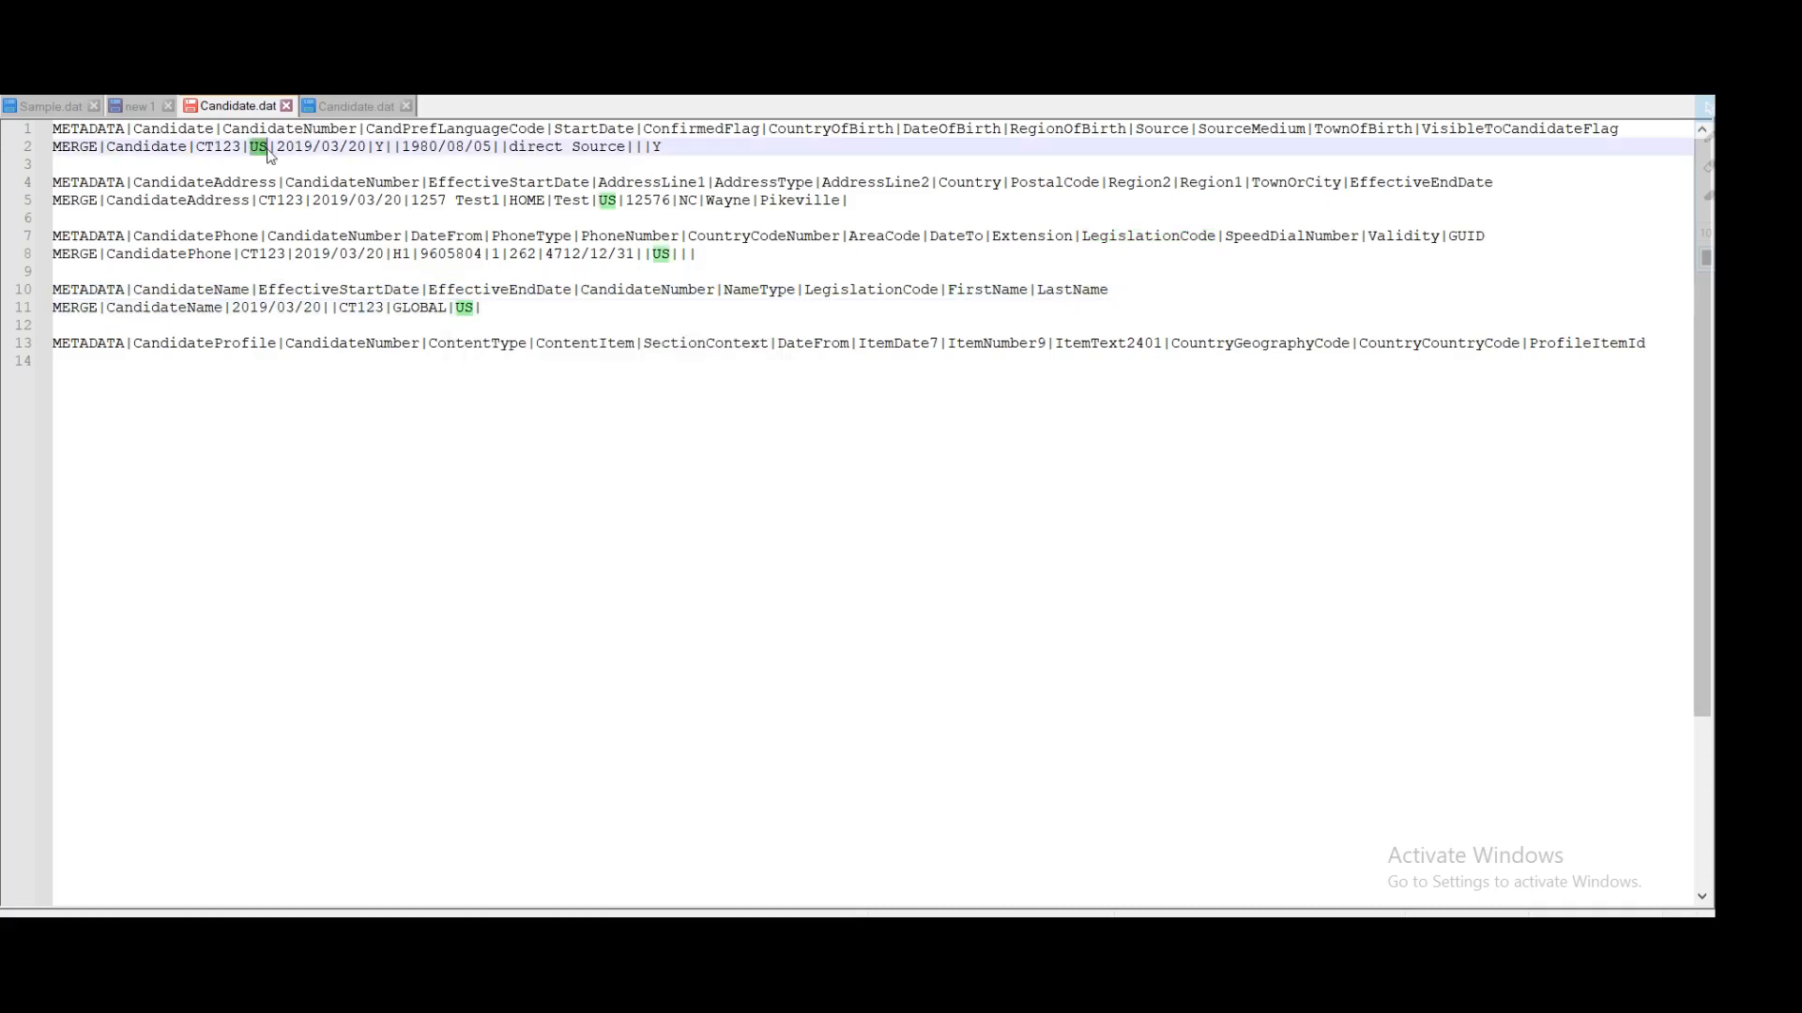
{"action": "double_click", "coordinate": [848, 293]}
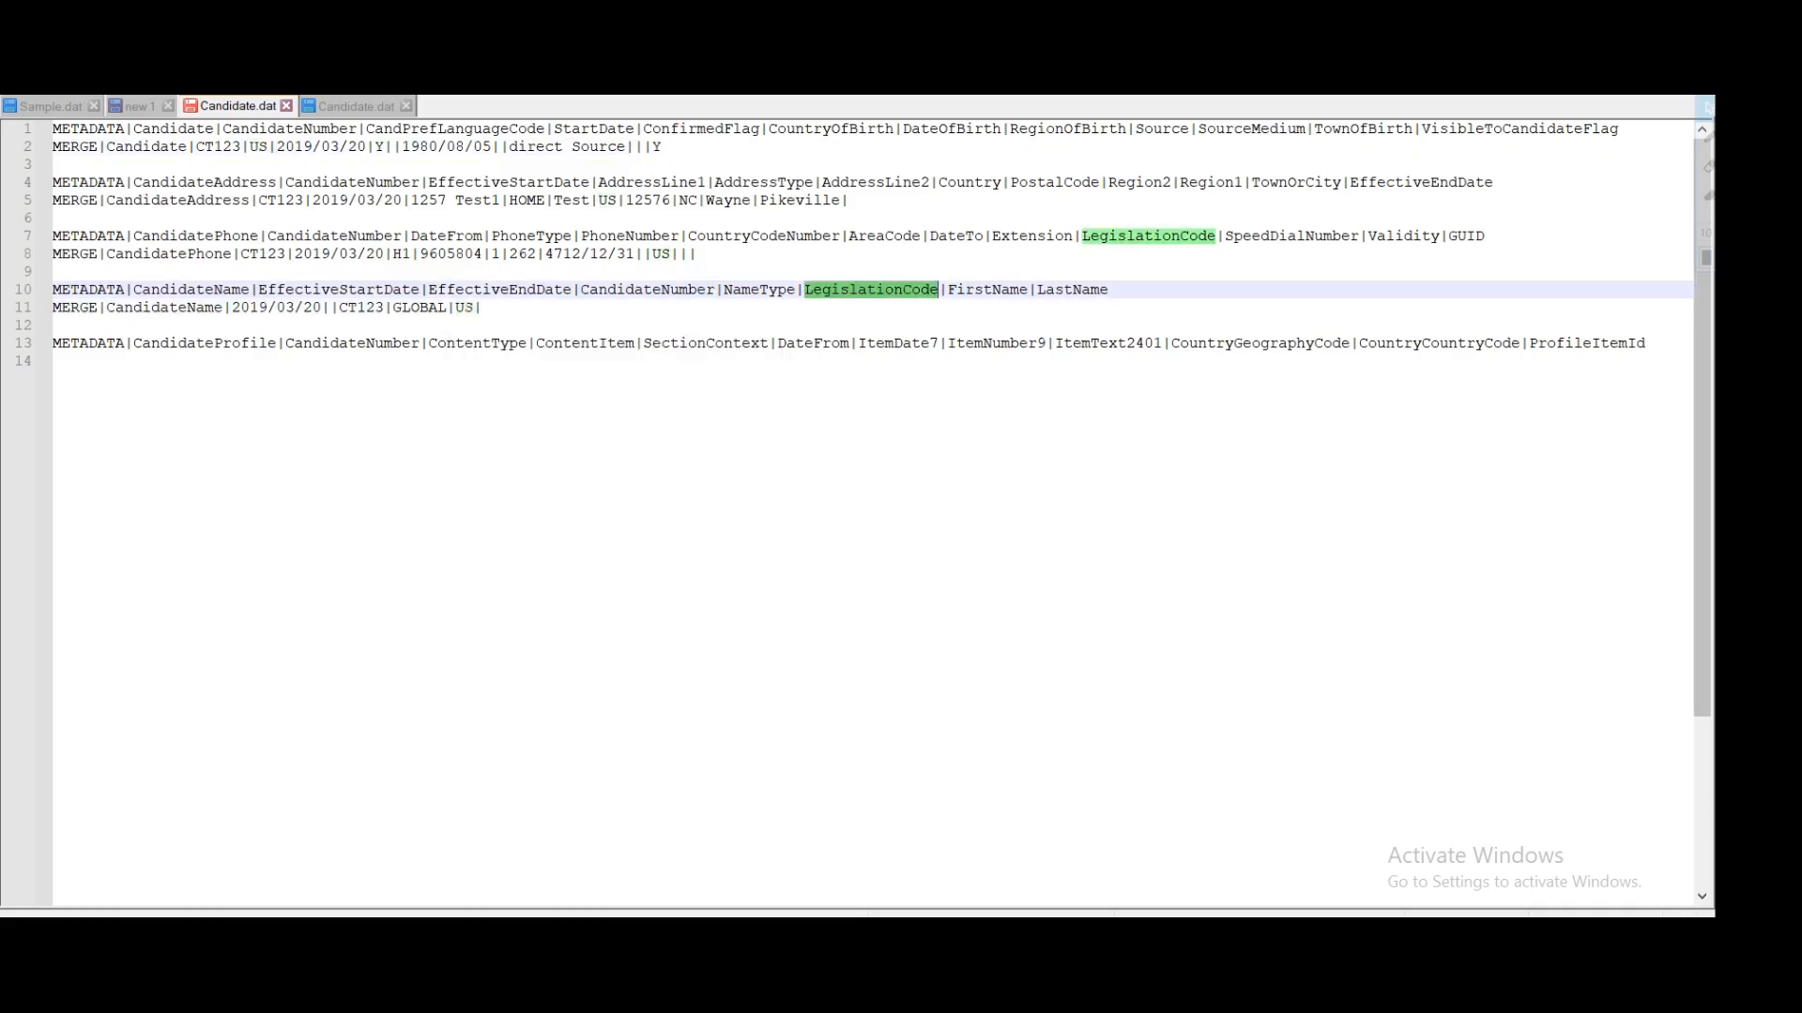
{"action": "double_click", "coordinate": [465, 310]}
{"action": "left_click", "coordinate": [484, 308]}
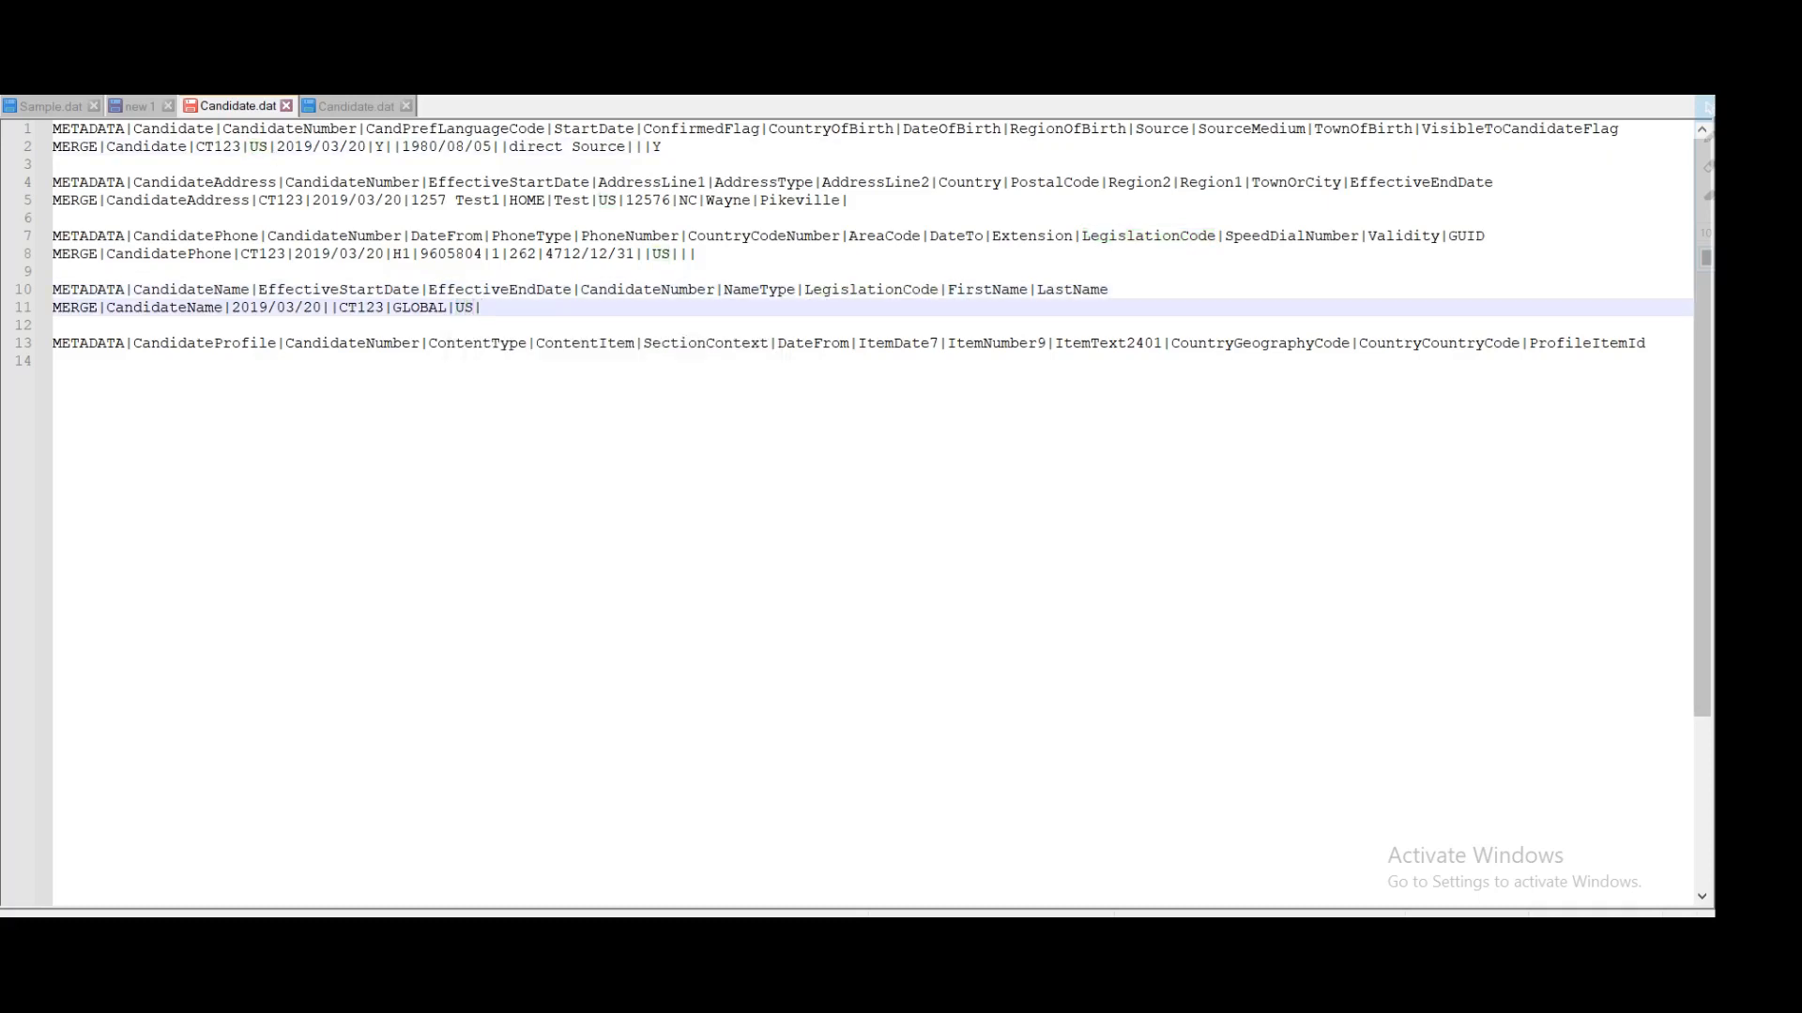
Step: Fill in the candidate's first name and last name as the FirstName and LastName values
{"action": "double_click", "coordinate": [983, 293]}
{"action": "left_click", "coordinate": [483, 307]}
{"action": "type", "text": "A"}
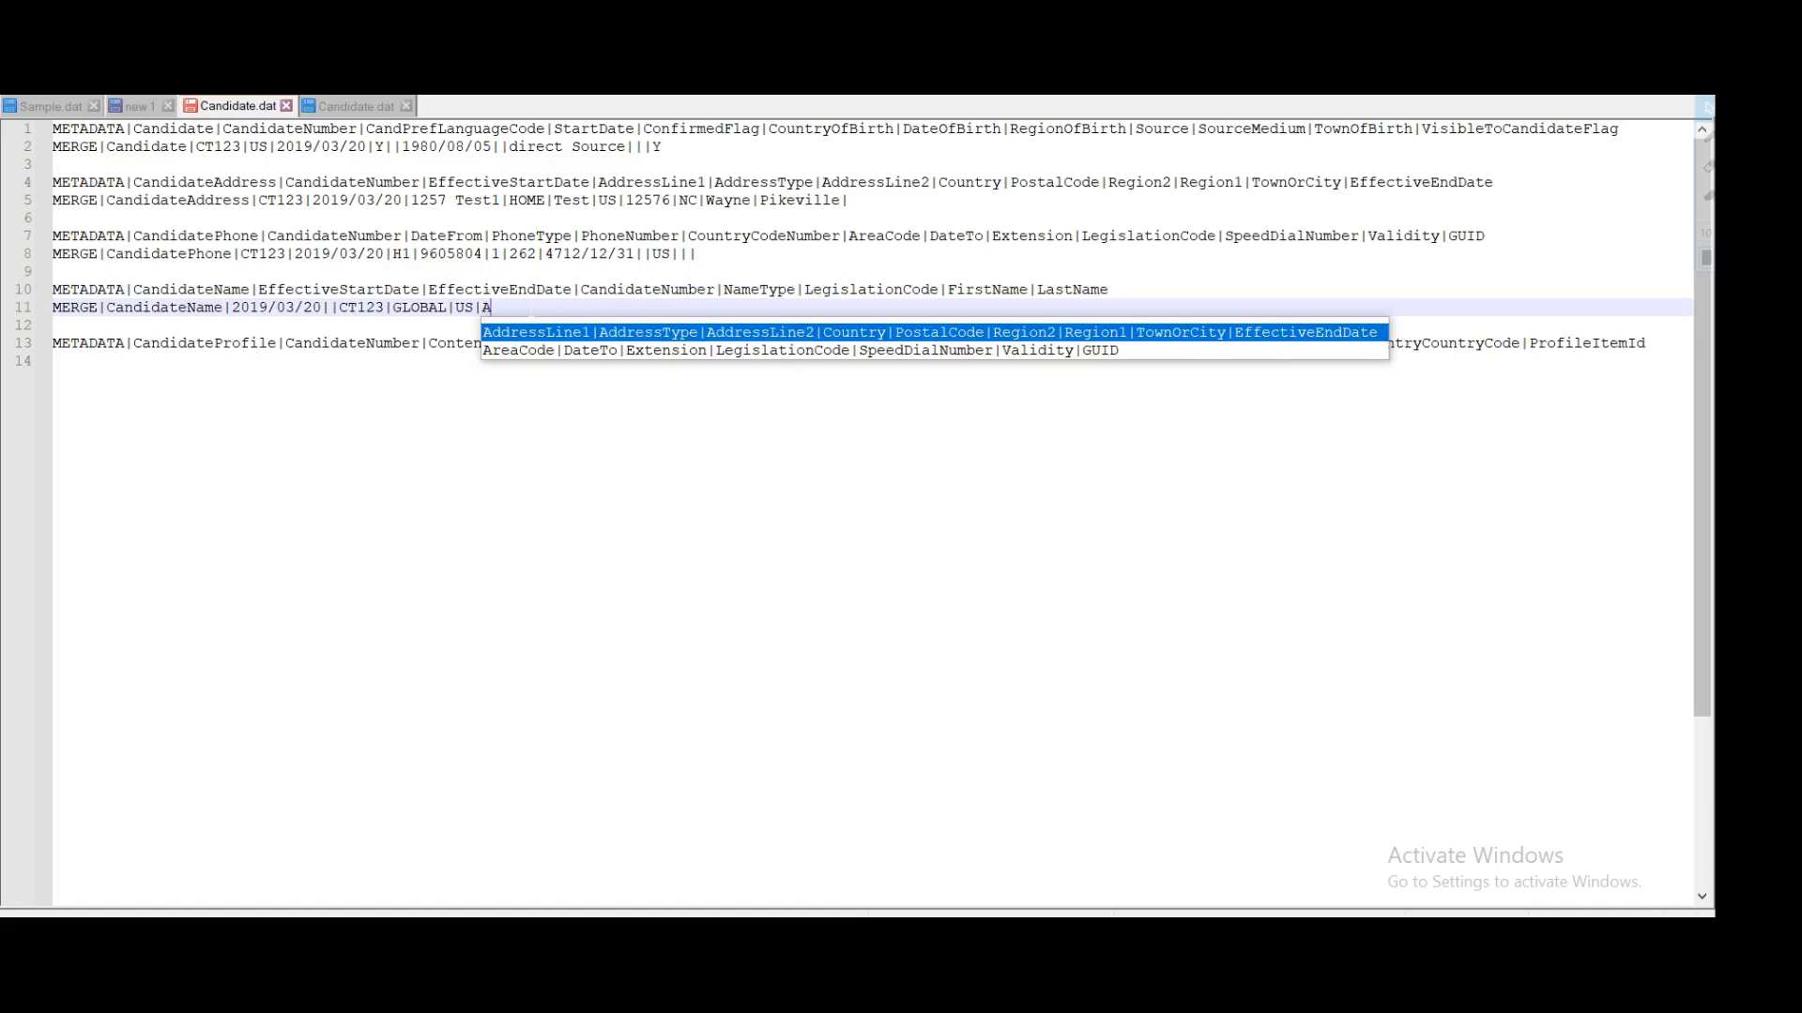
{"action": "type", "text": "mar|"}
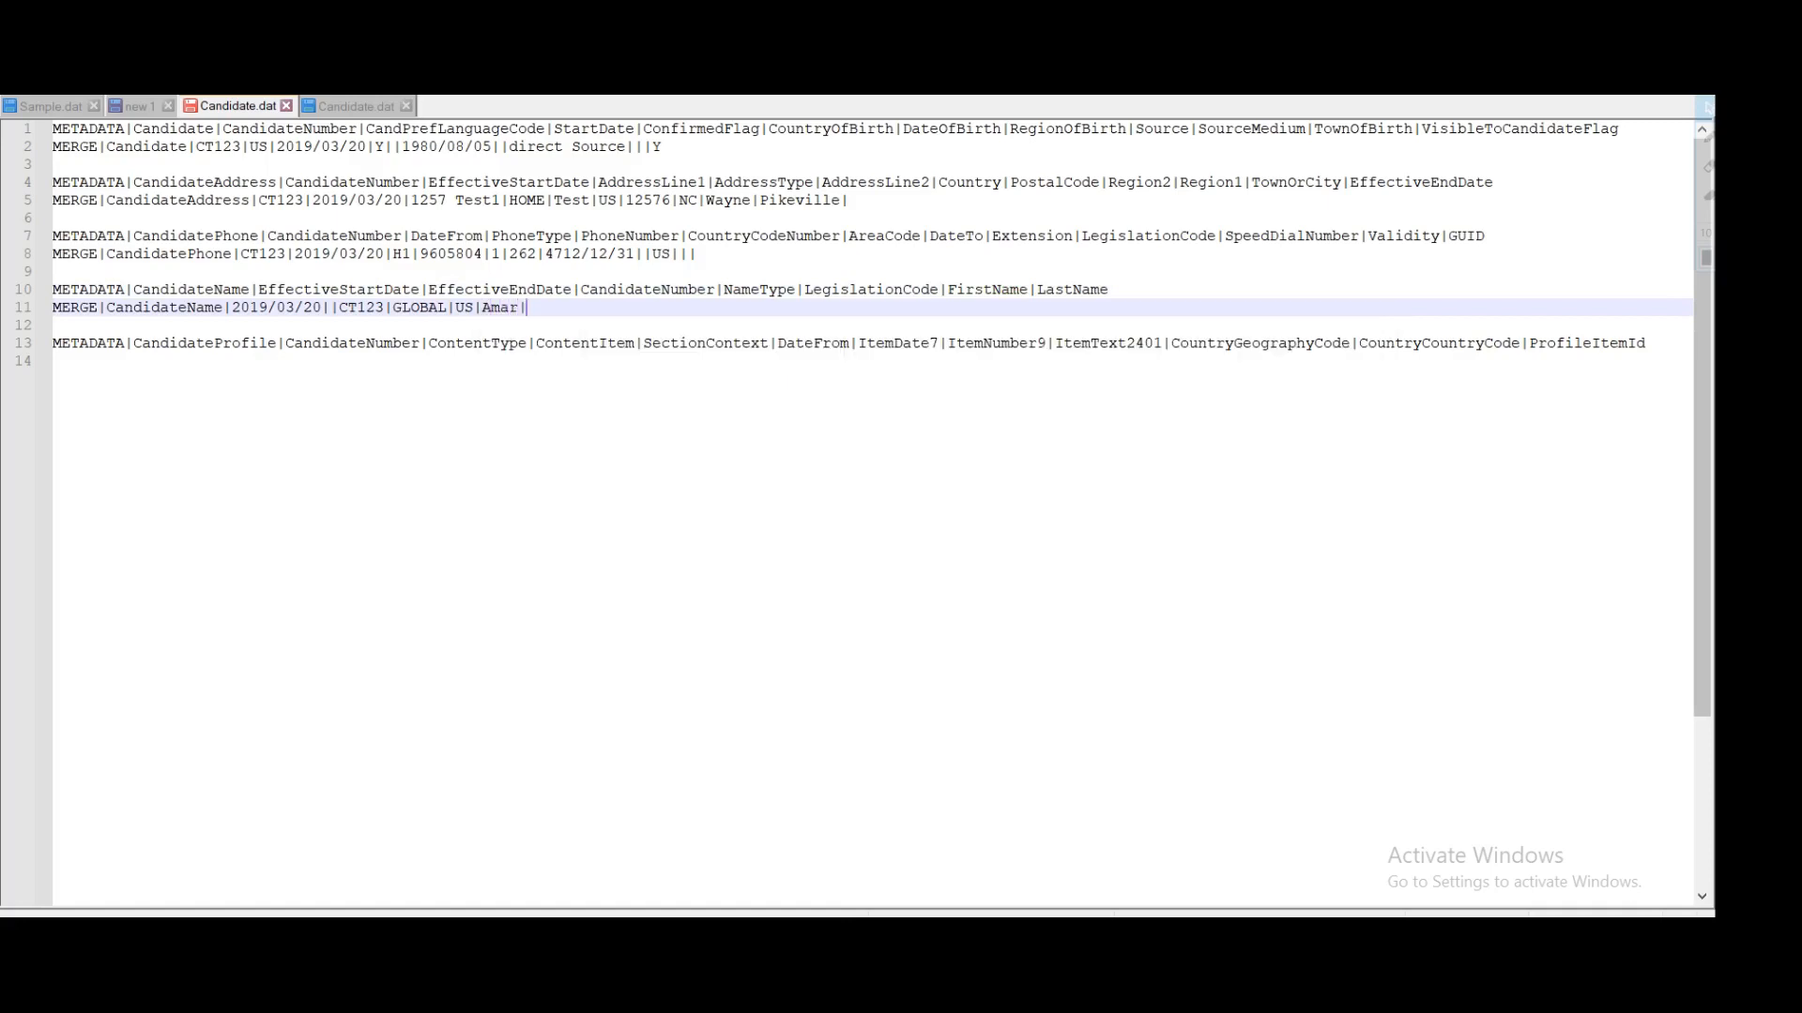
{"action": "double_click", "coordinate": [1055, 290]}
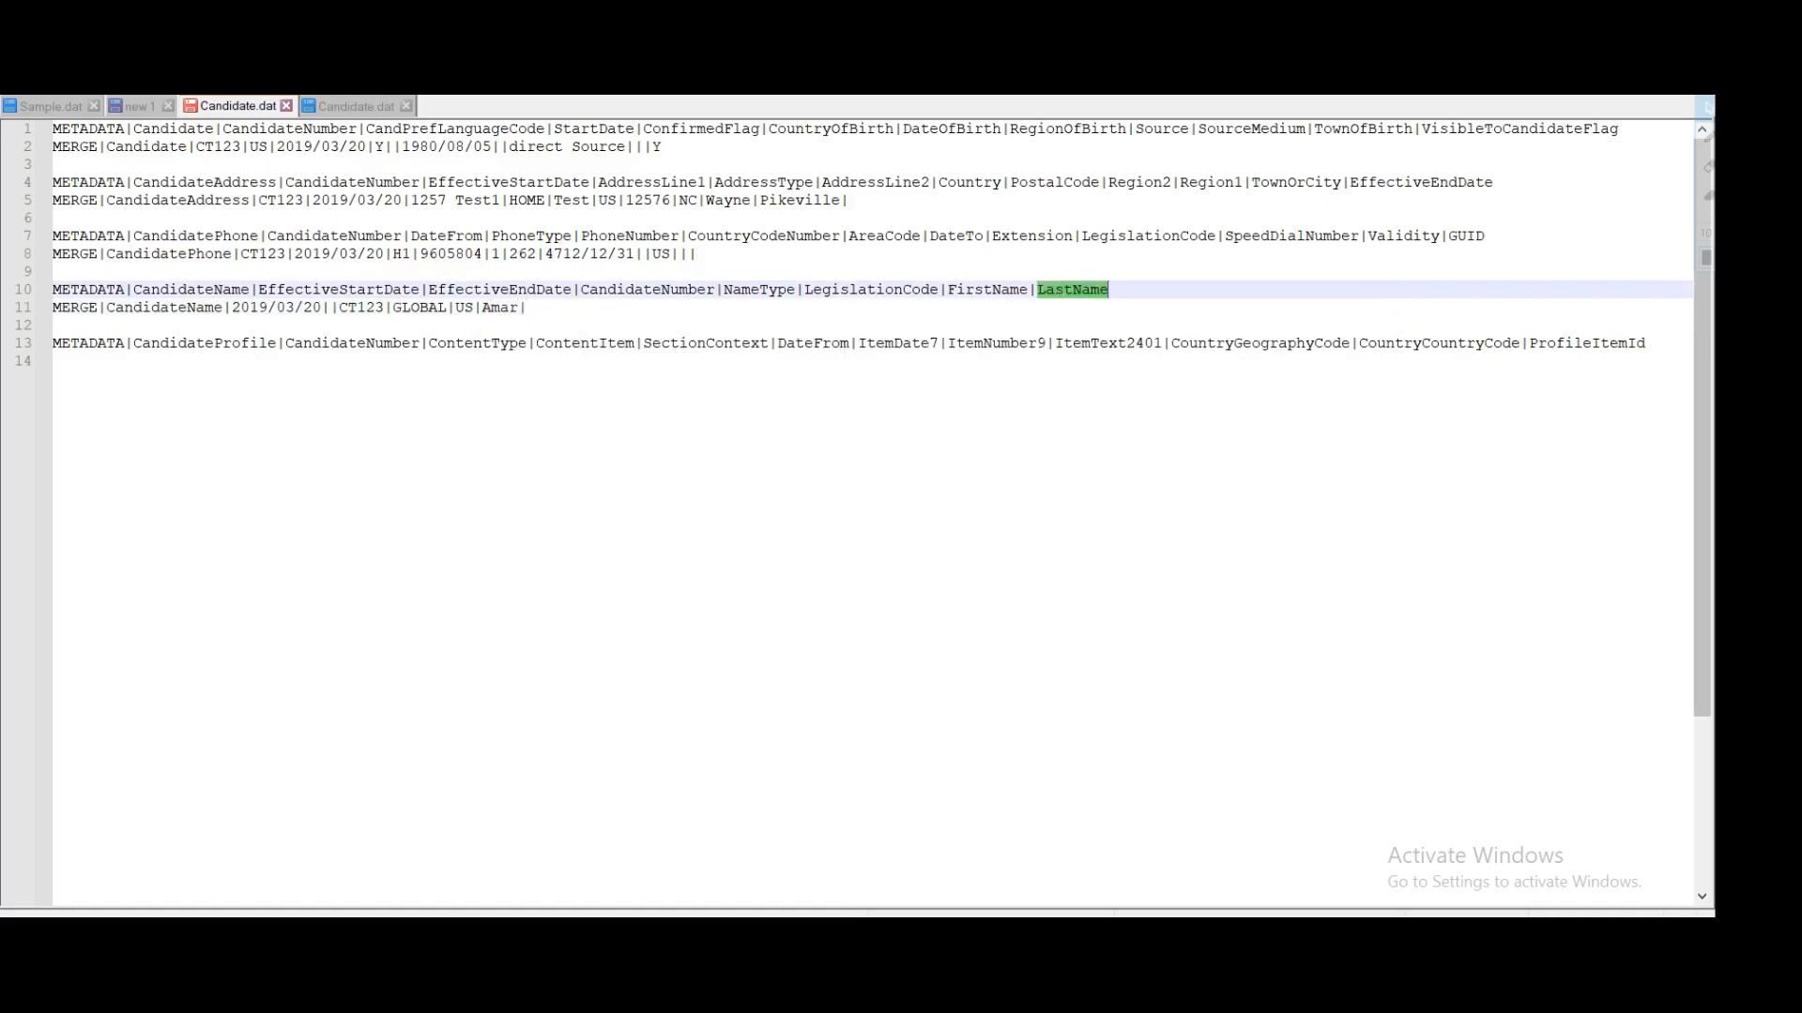
{"action": "left_click", "coordinate": [527, 308]}
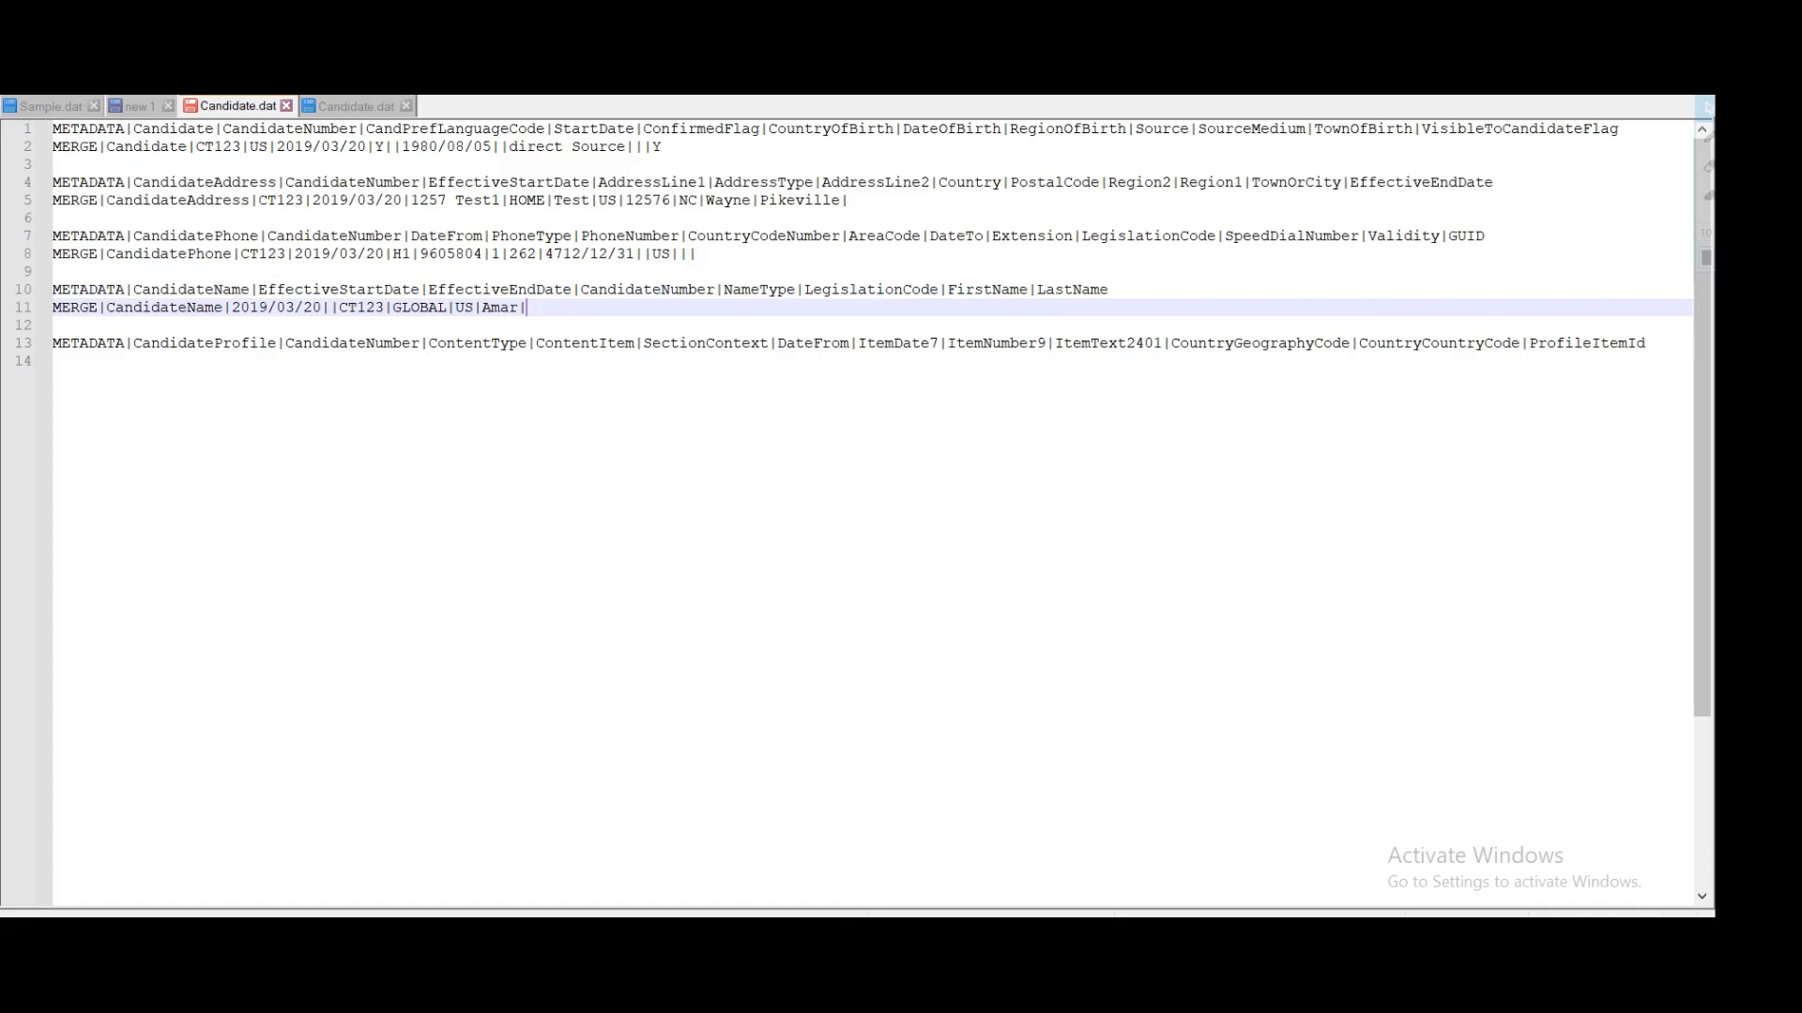
{"action": "double_click", "coordinate": [1093, 290]}
{"action": "left_click", "coordinate": [527, 307]}
{"action": "type", "text": "Test"}
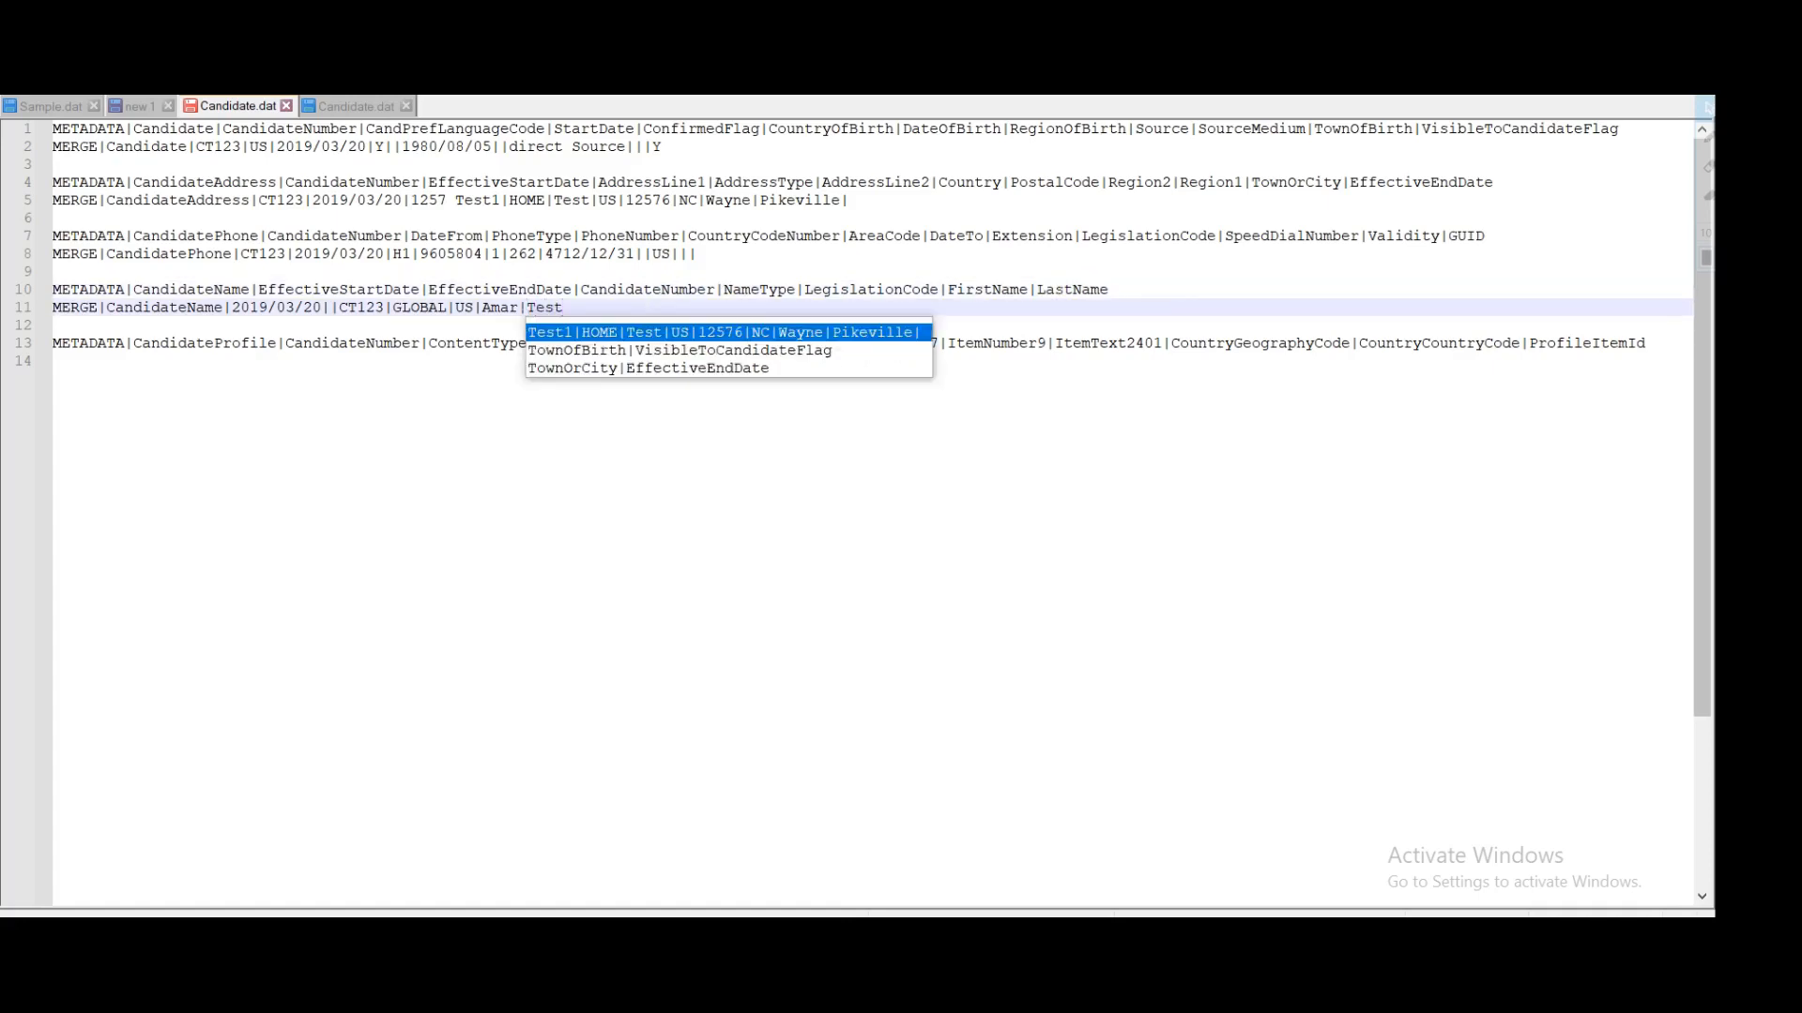
{"action": "left_click", "coordinate": [1046, 399]}
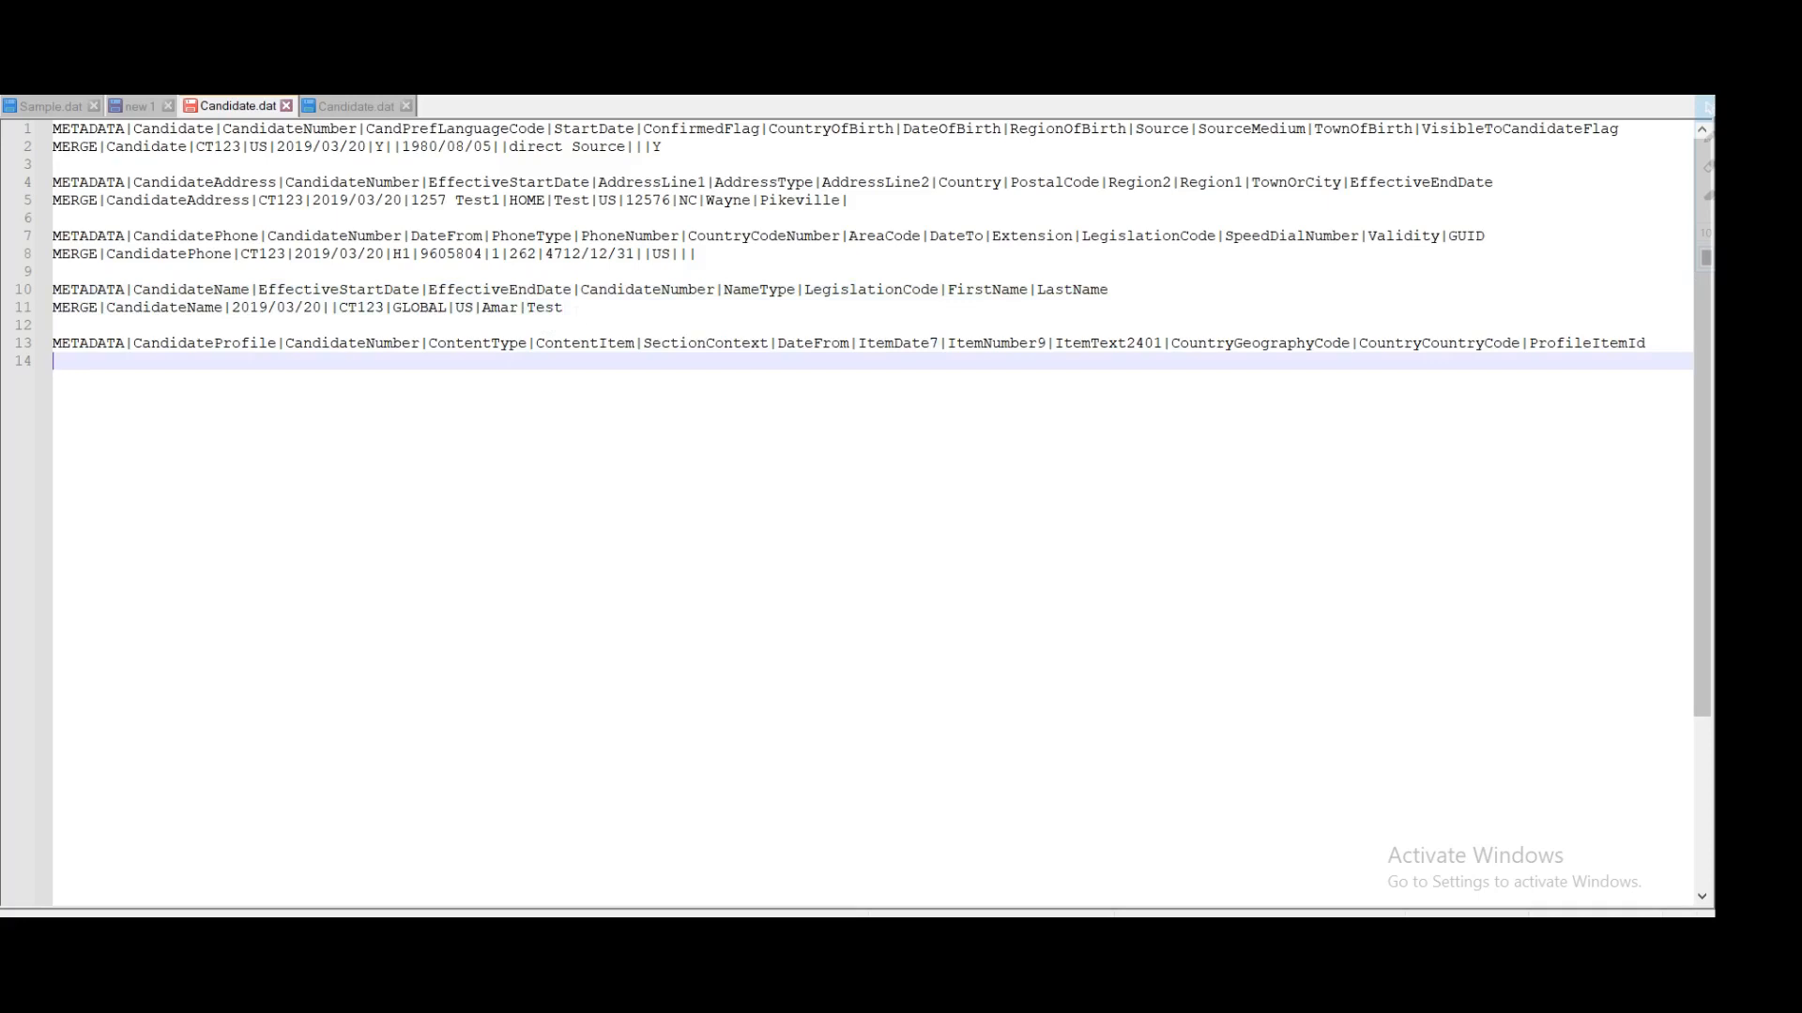
{"action": "left_click_drag", "start_coordinate": [565, 308], "coordinate": [25, 291]}
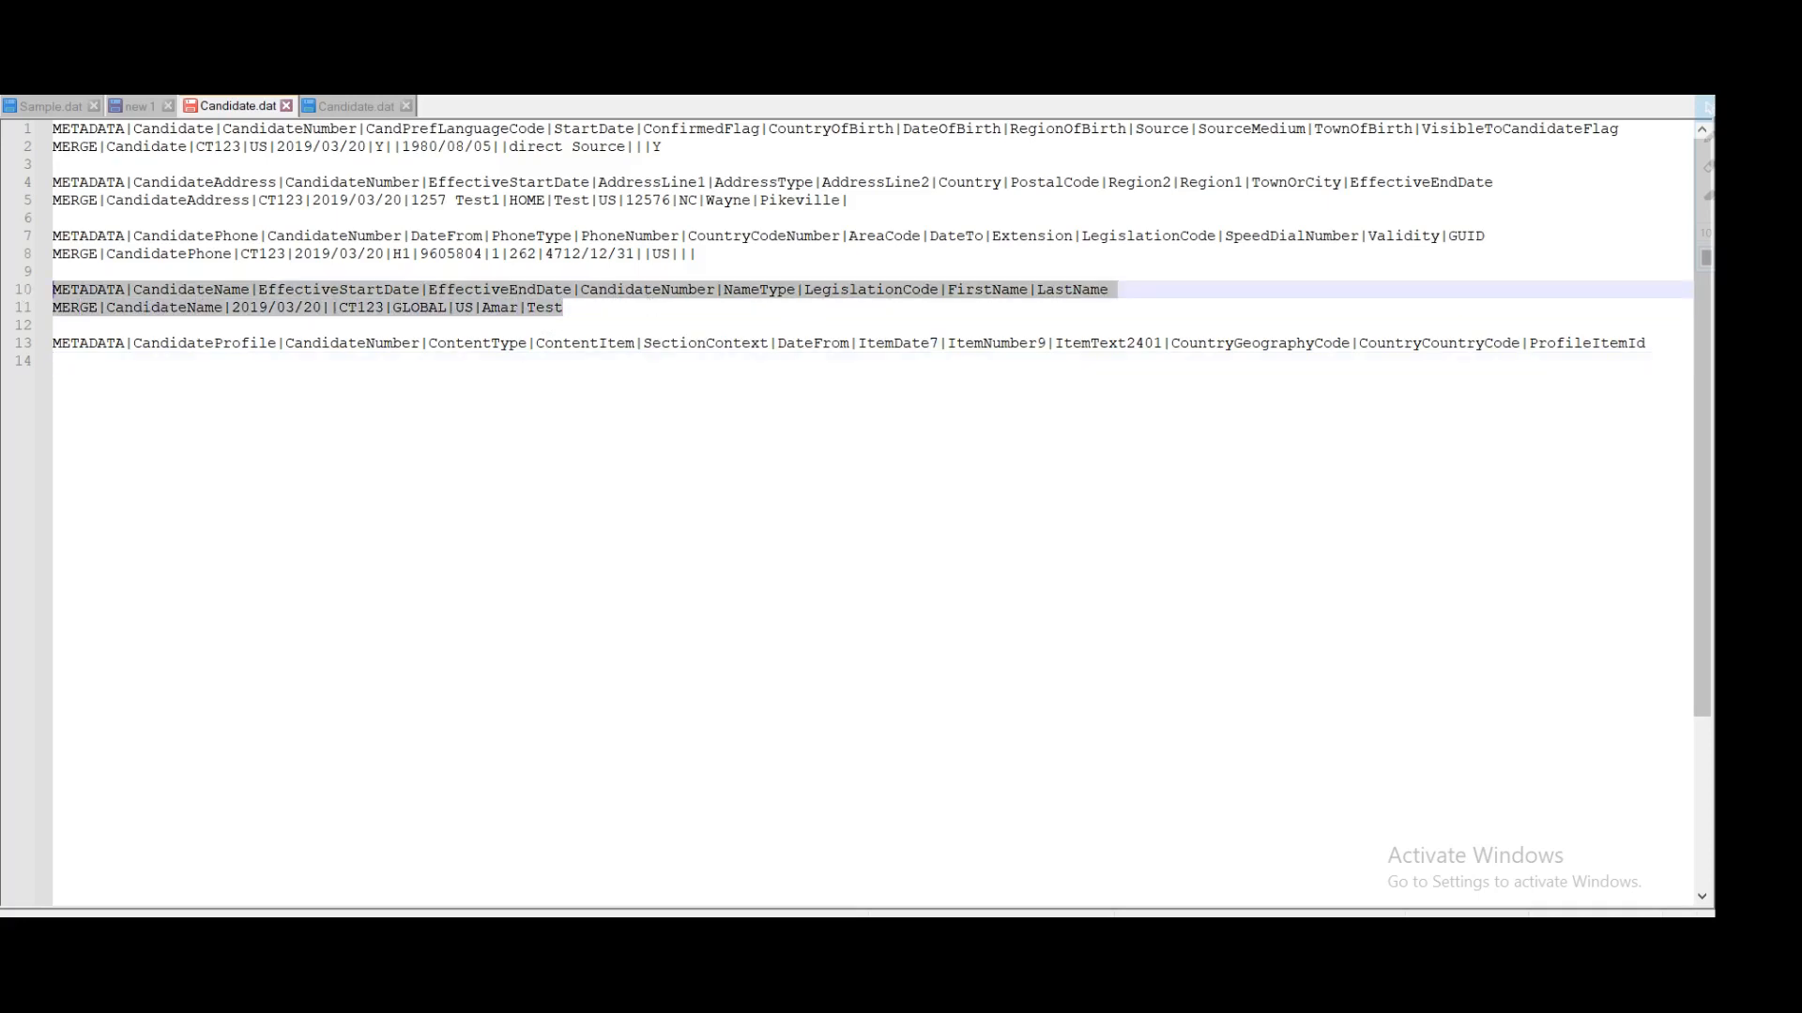
{"action": "double_click", "coordinate": [218, 346]}
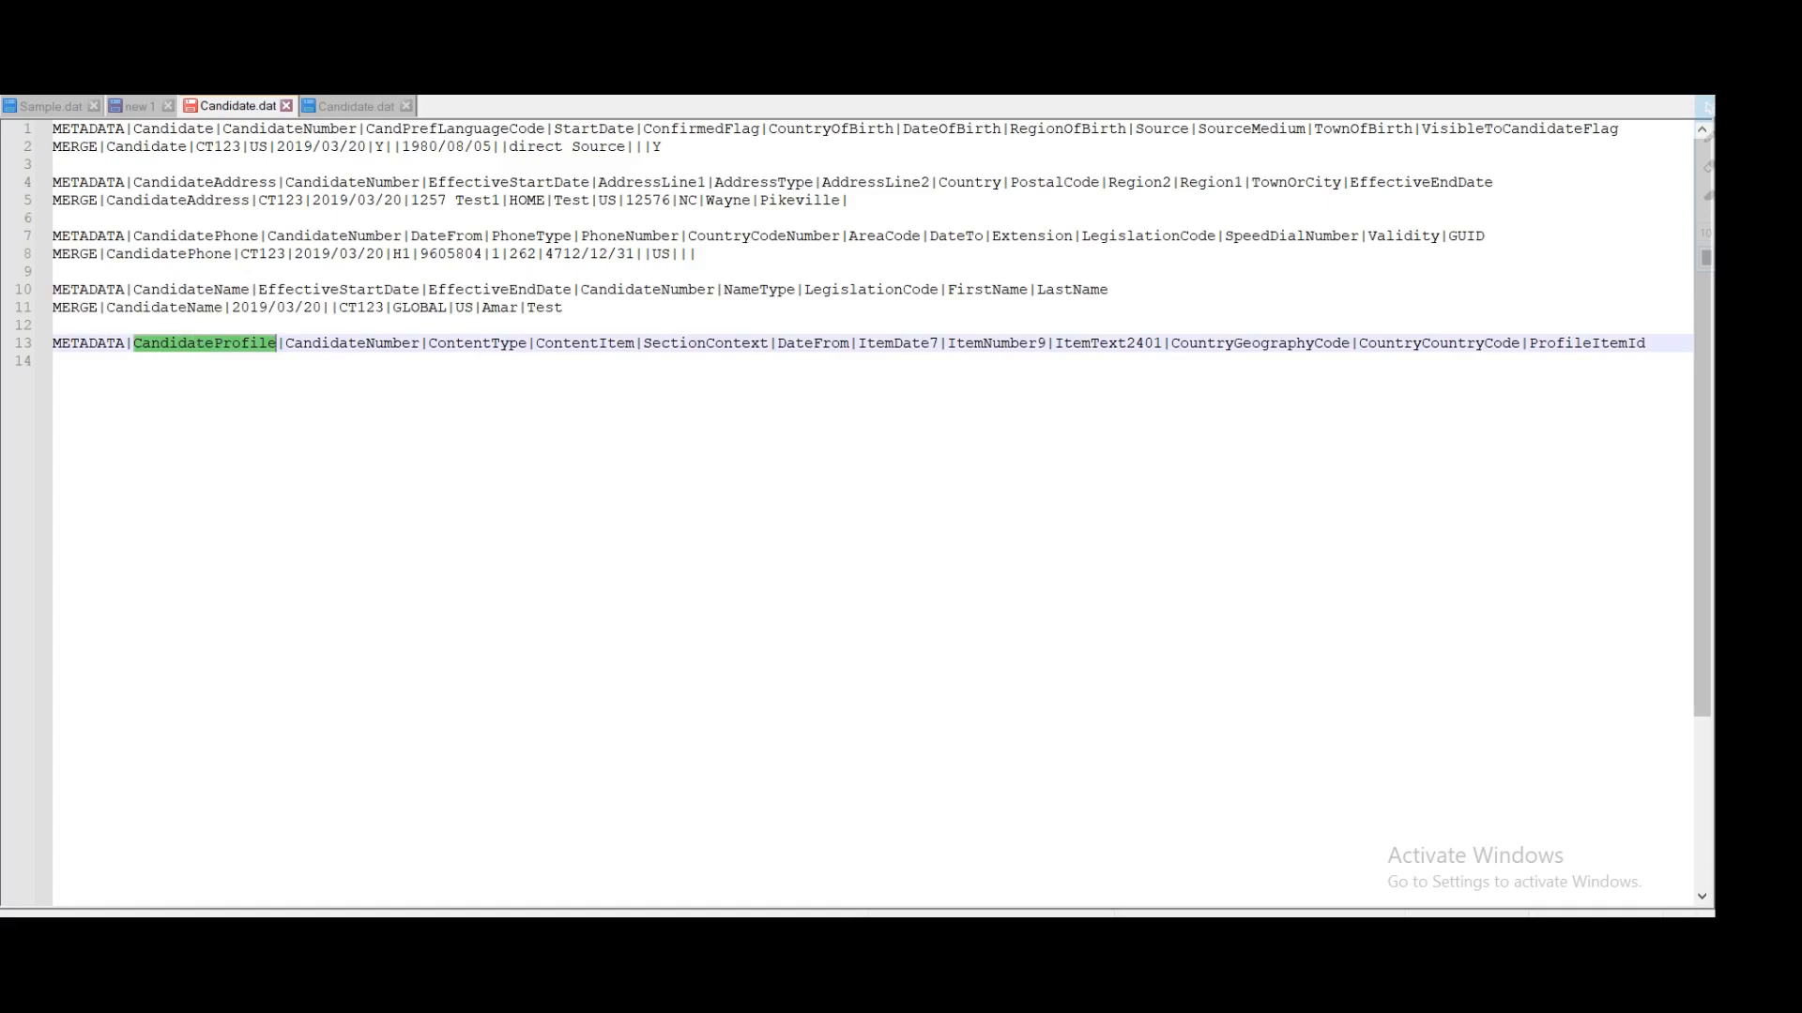
Step: Start line 14 with MERGE and the CandidateProfile object name copied from the header
{"action": "left_click", "coordinate": [197, 362]}
{"action": "key", "text": "Return"}
{"action": "key", "text": "Up"}
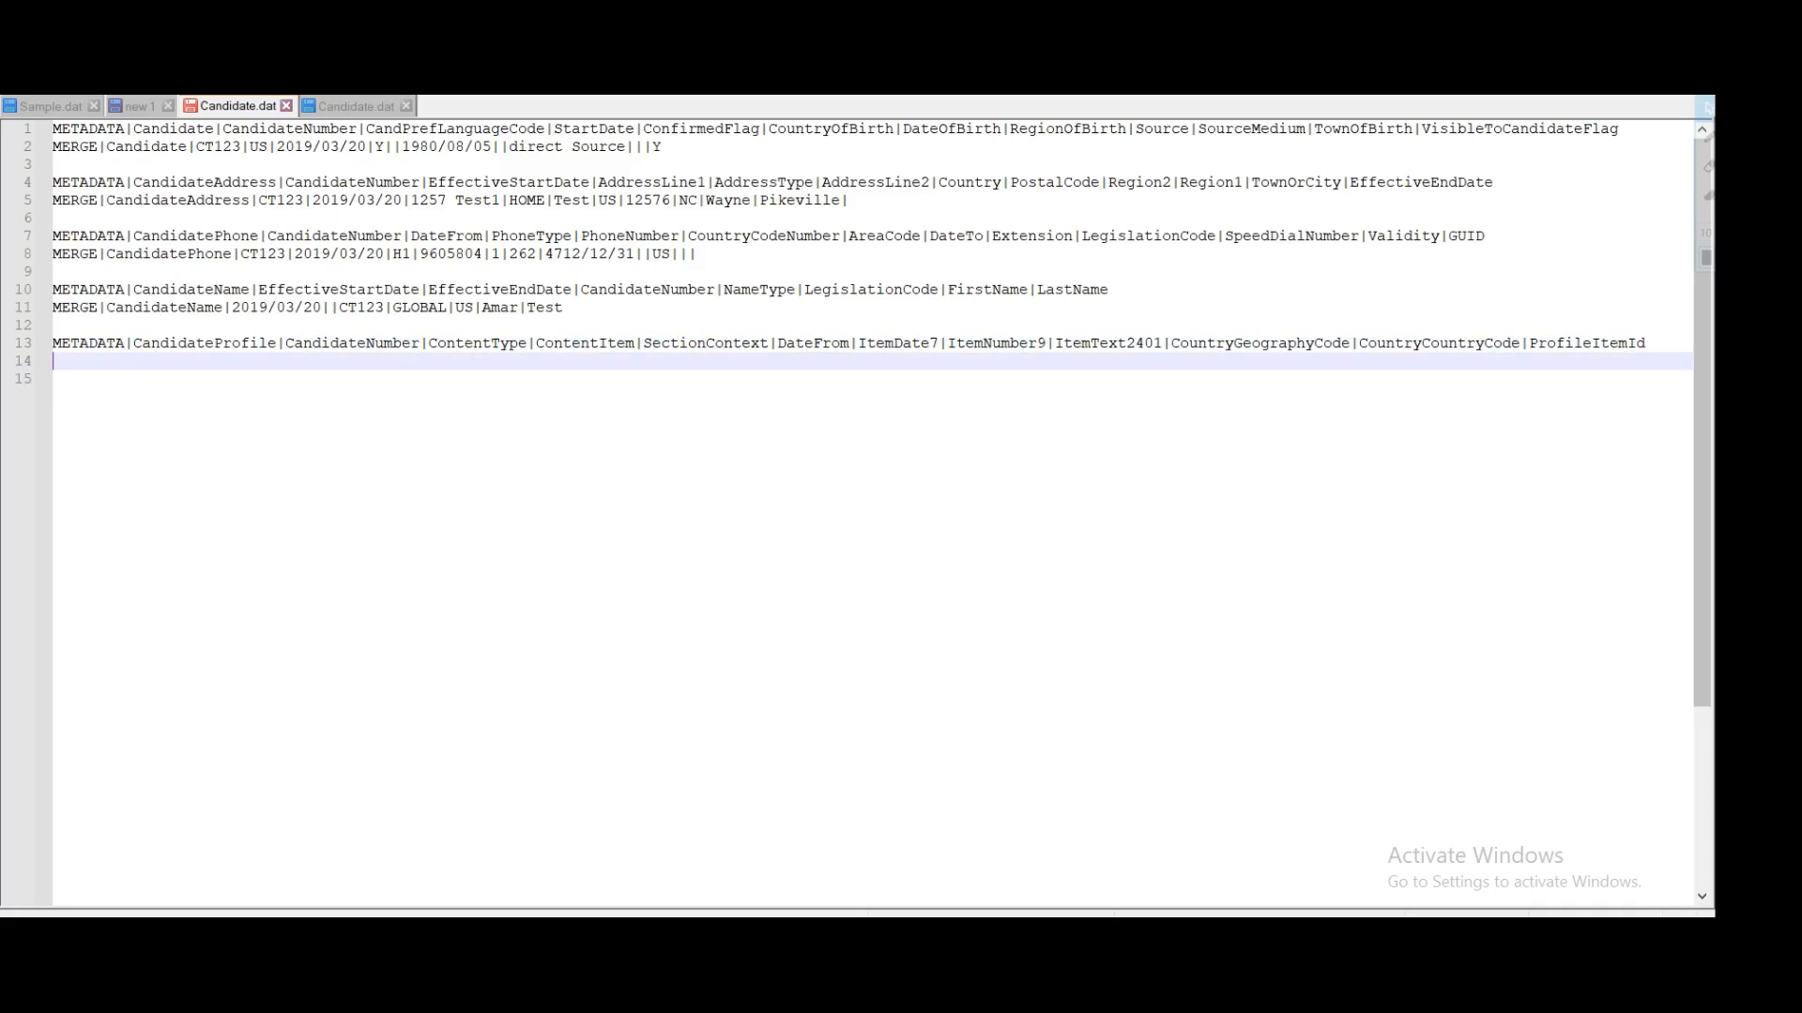
{"action": "type", "text": "MERGE|"}
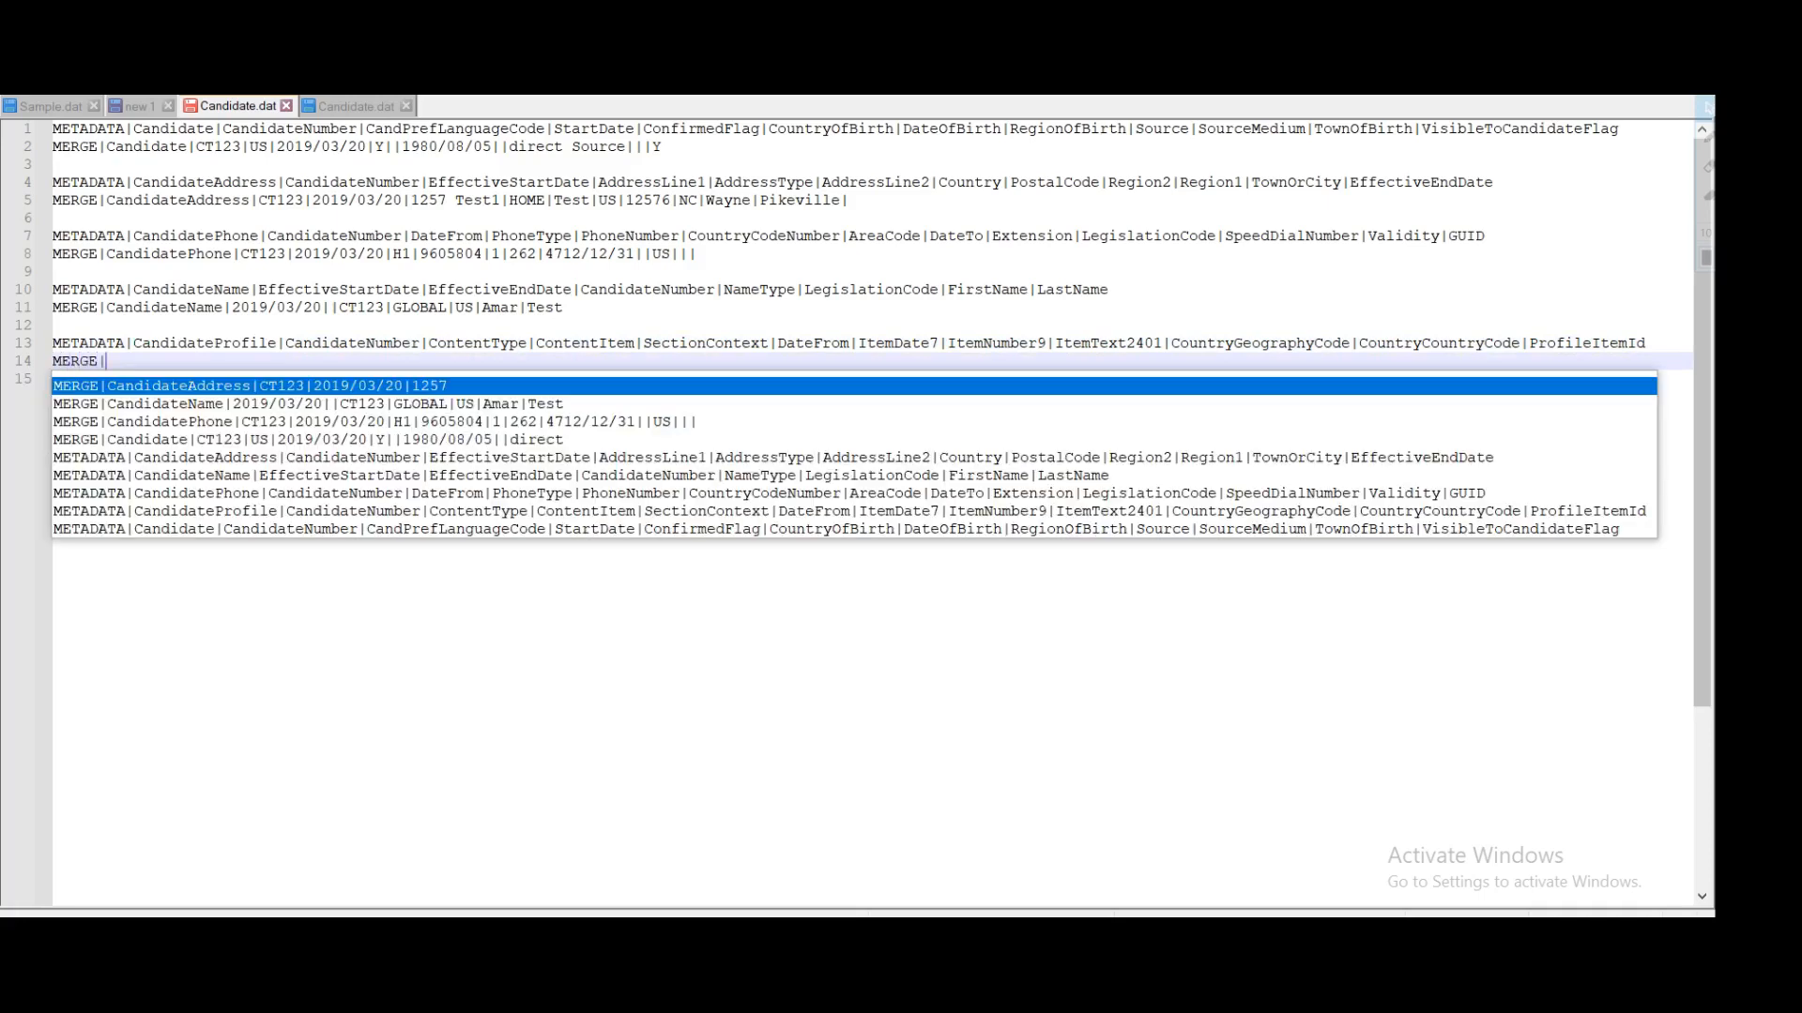
{"action": "double_click", "coordinate": [175, 346]}
{"action": "key", "text": "ctrl+c"}
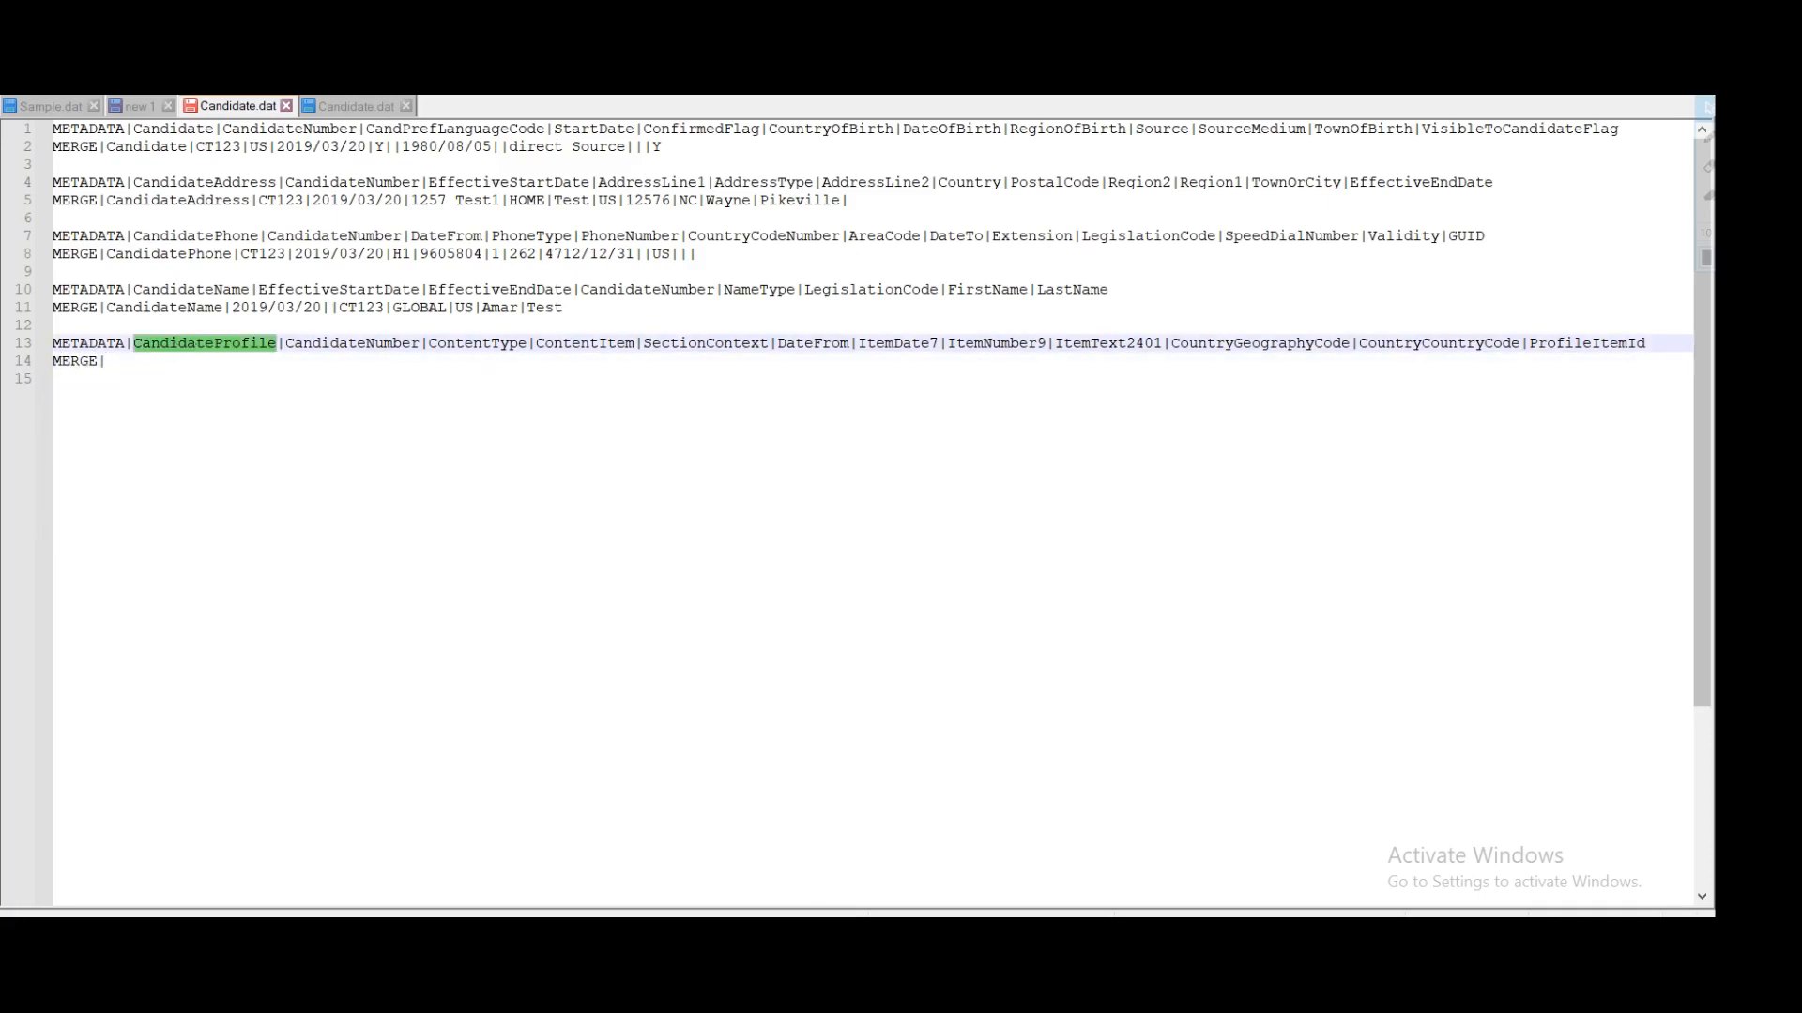
{"action": "key", "text": "Down"}
{"action": "key", "text": "ctrl+v"}
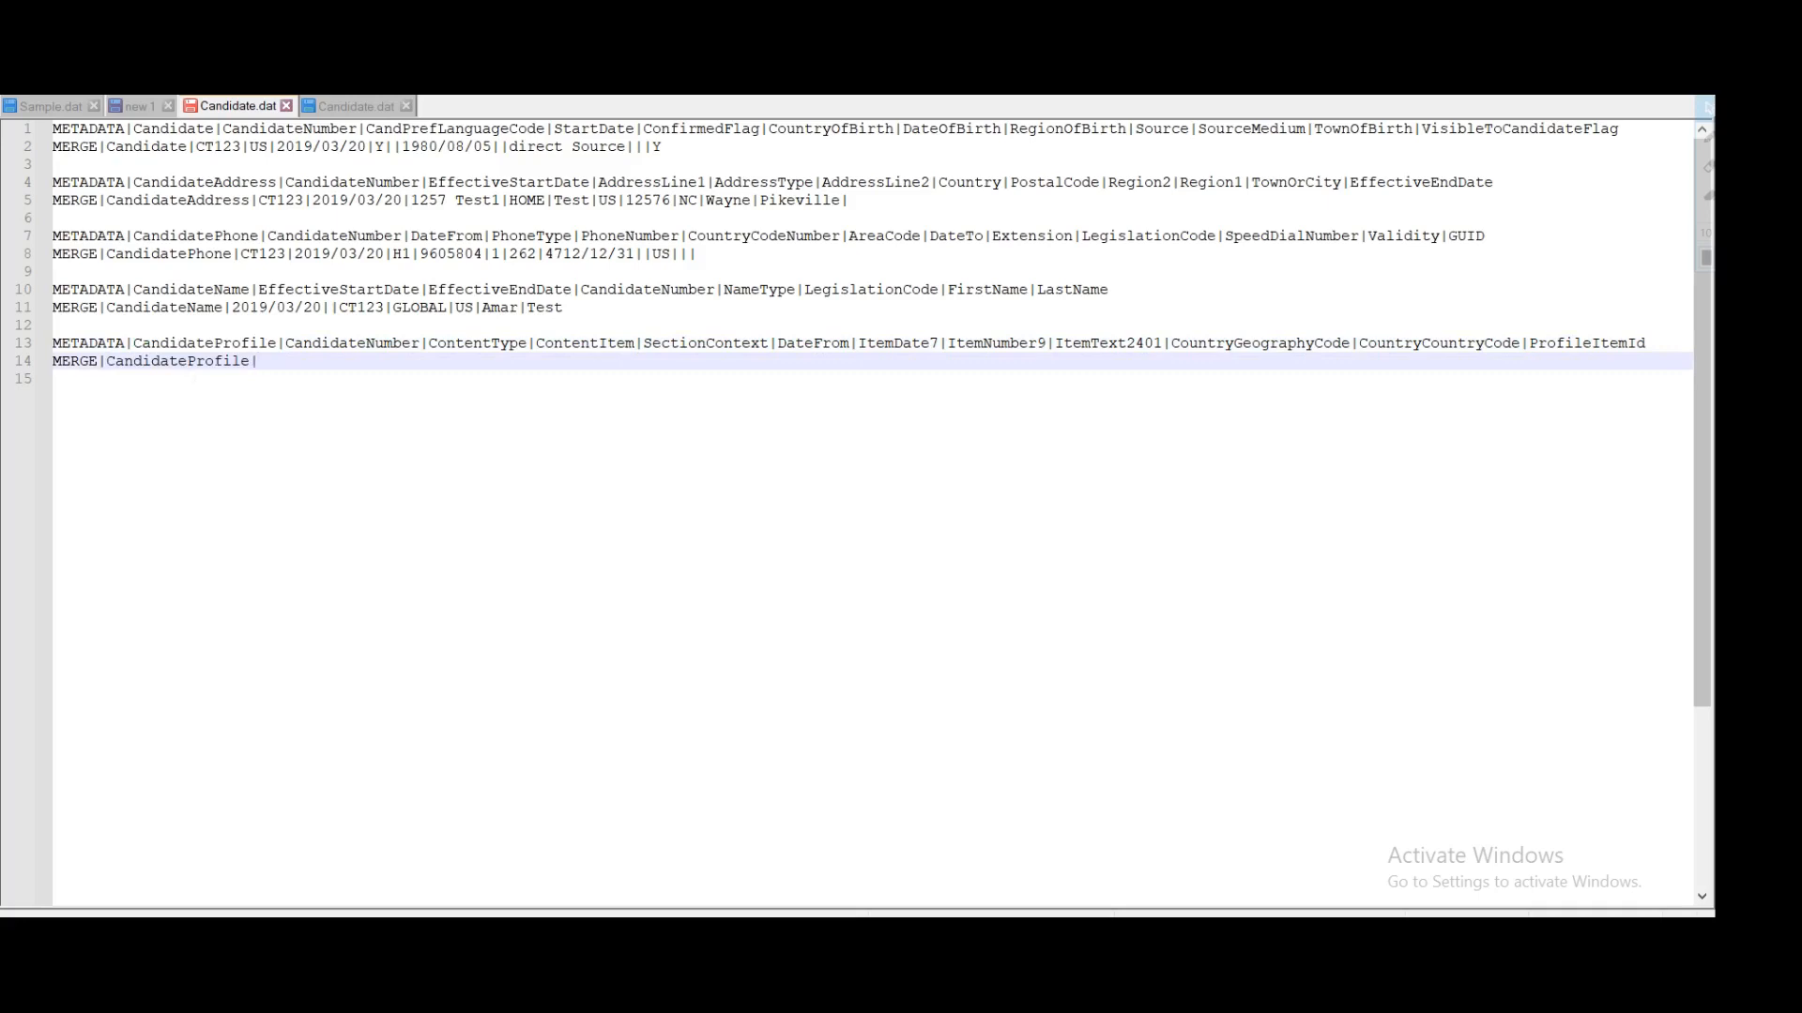
Step: Add the candidate number from line 11 and content type DEGREE to the profile row
{"action": "double_click", "coordinate": [352, 344]}
{"action": "double_click", "coordinate": [367, 309]}
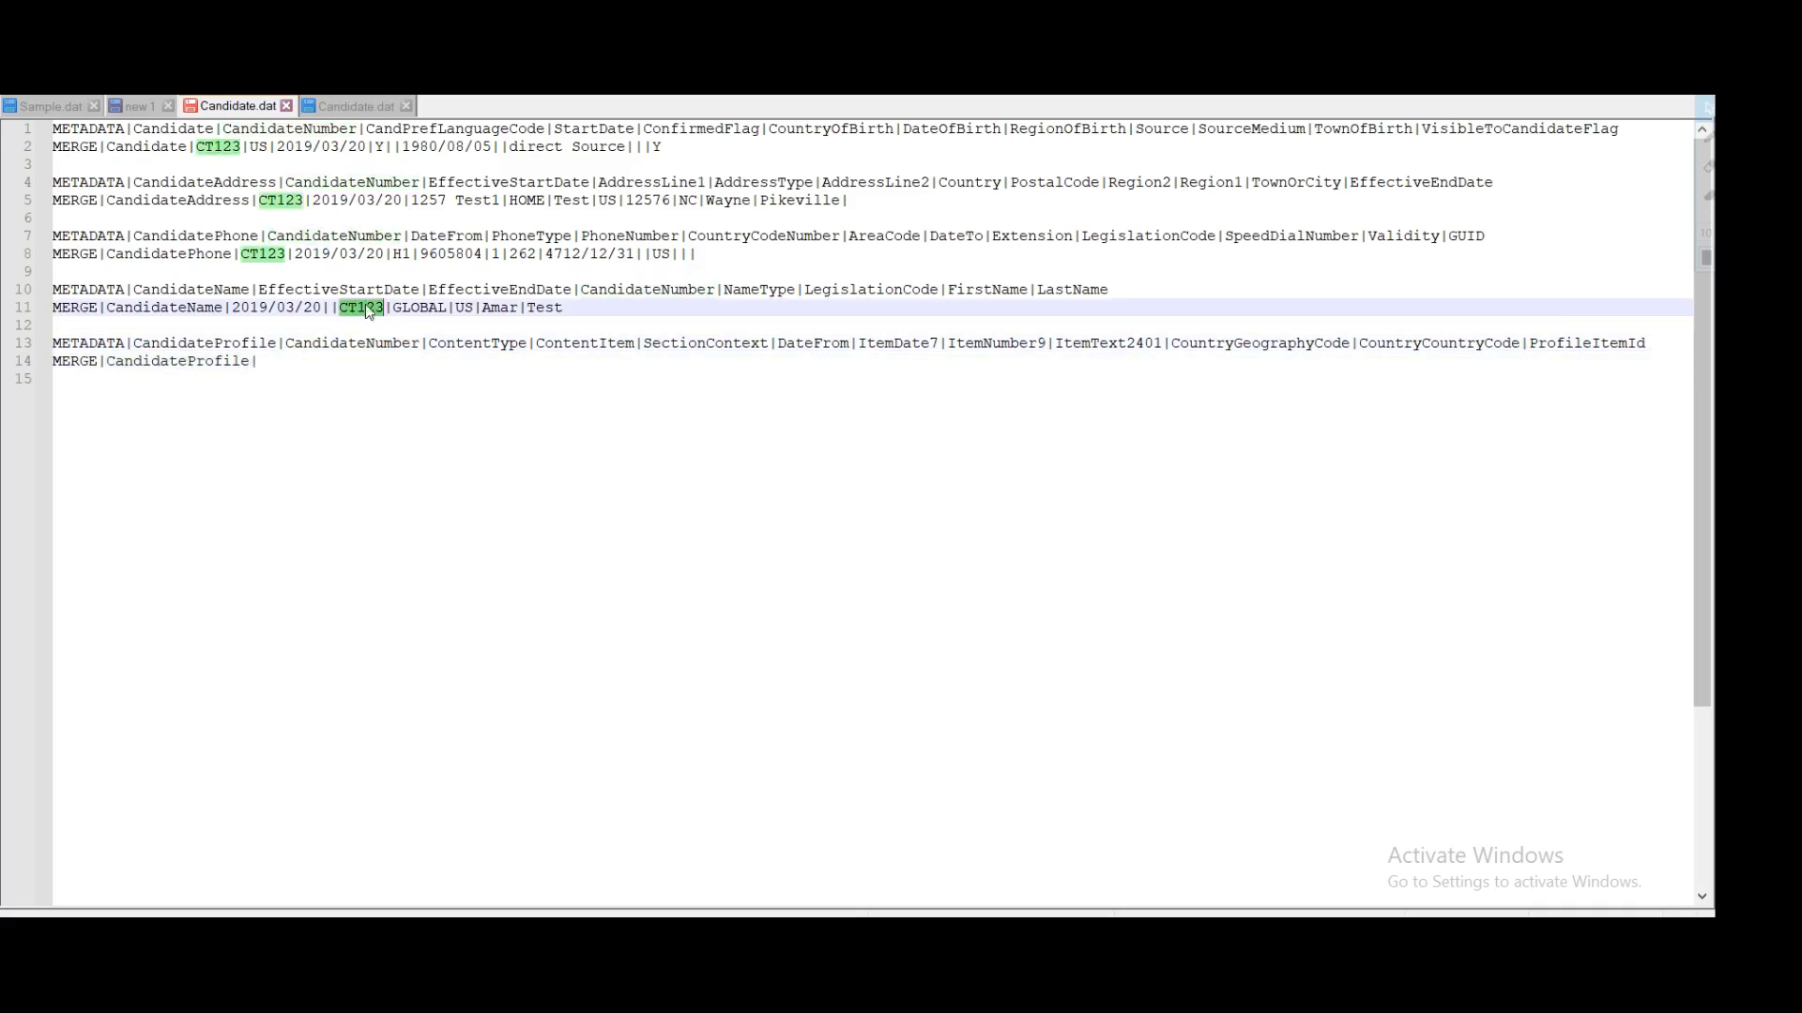
{"action": "key", "text": "ctrl+c"}
{"action": "left_click", "coordinate": [268, 362]}
{"action": "key", "text": "ctrl+v"}
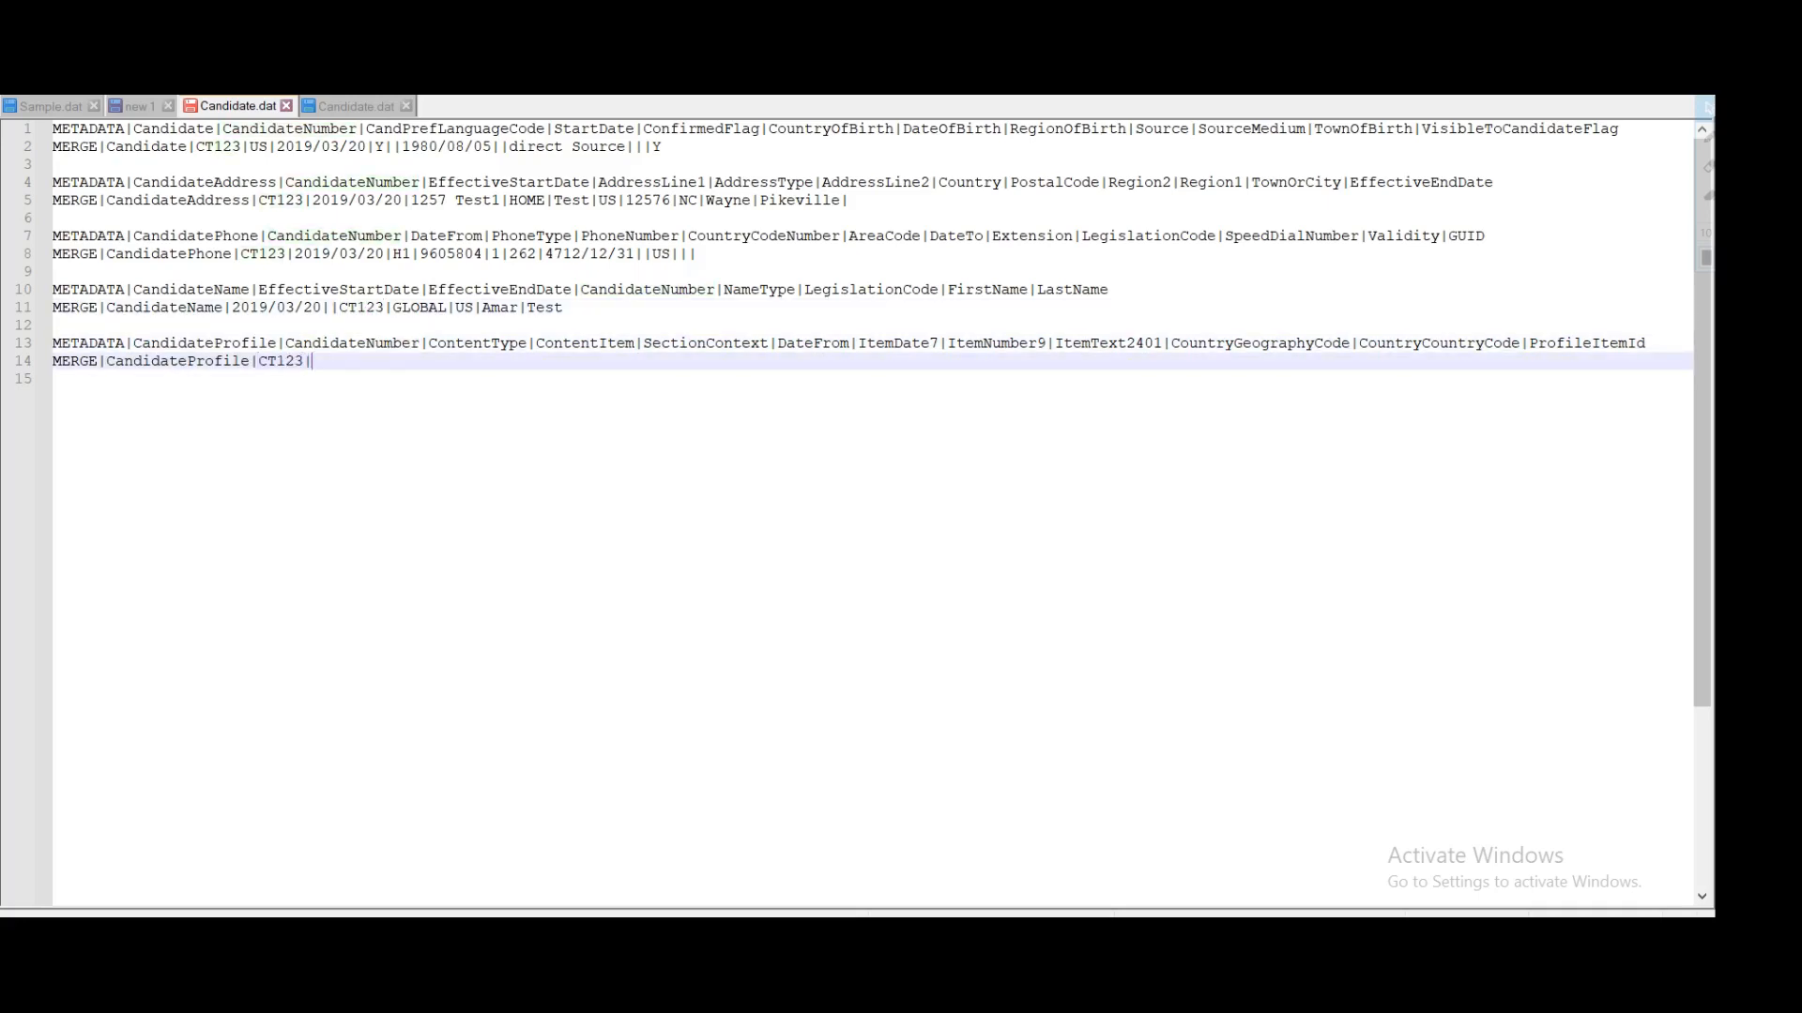
{"action": "double_click", "coordinate": [476, 344]}
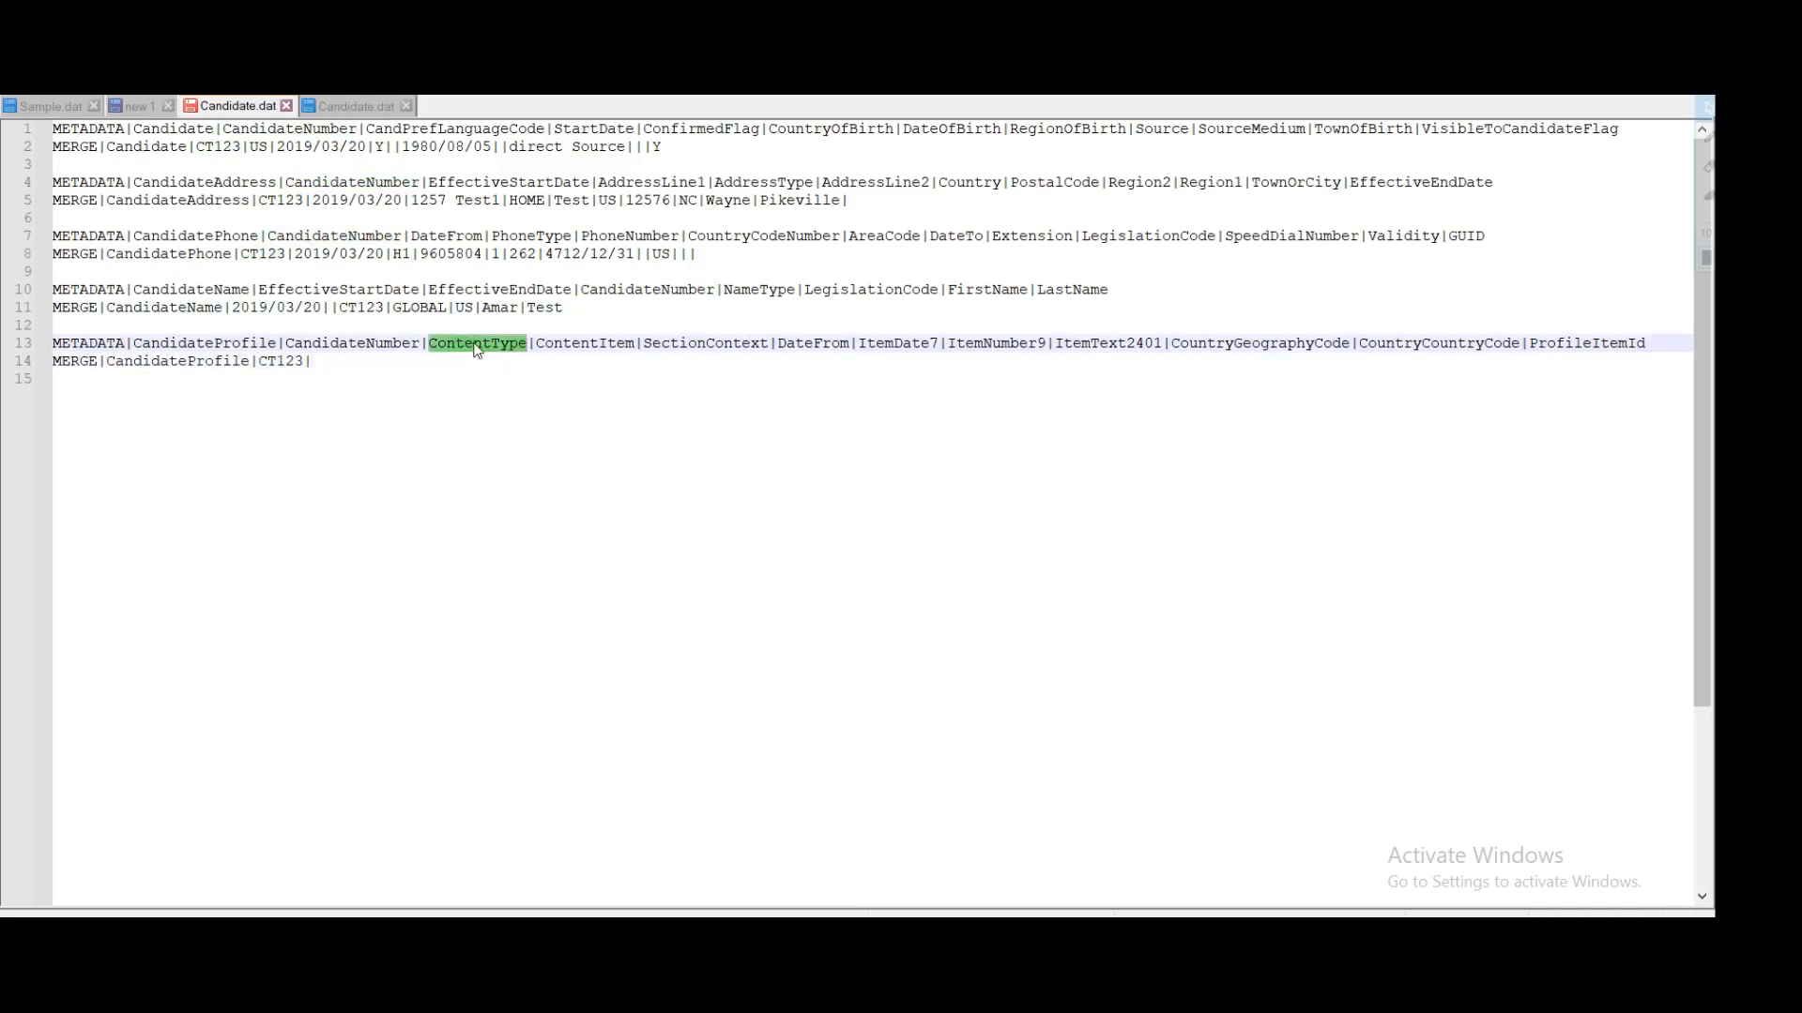
{"action": "key", "text": "Down"}
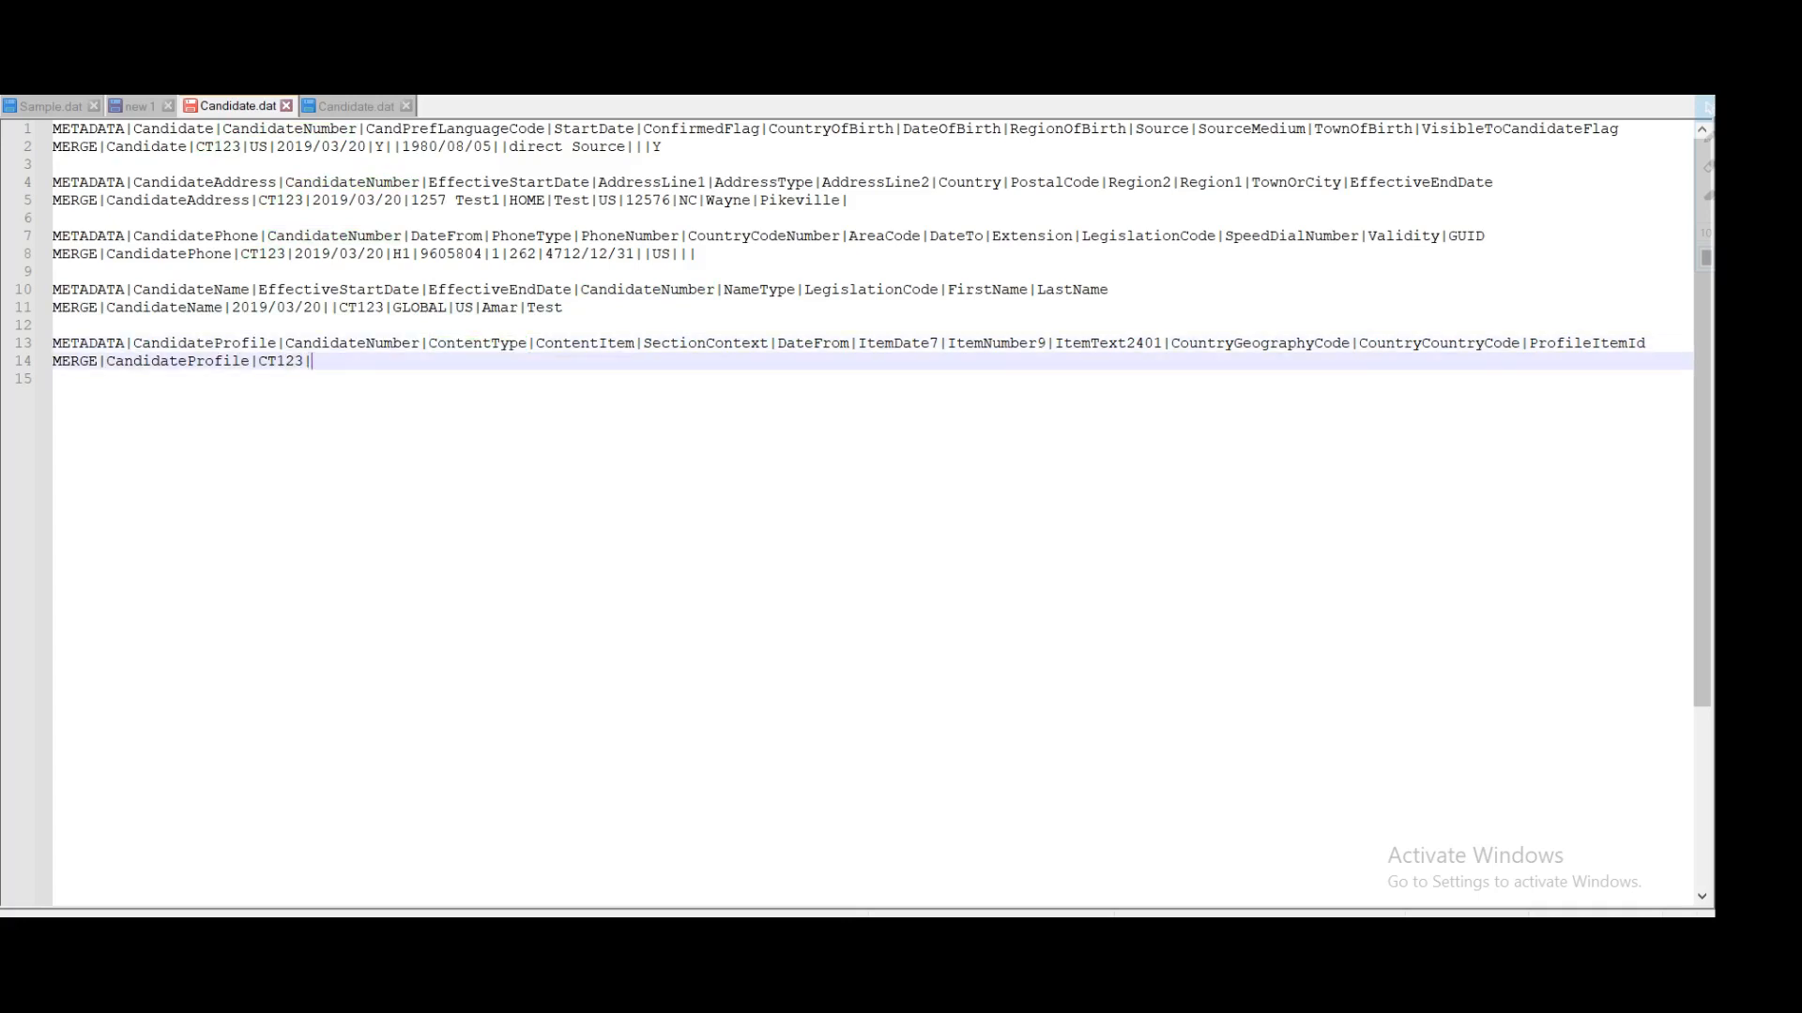
{"action": "type", "text": "DEGREE|"}
Step: Enter content item 'BA - Bachelor of Arts' followed by a pipe separator
{"action": "double_click", "coordinate": [595, 344]}
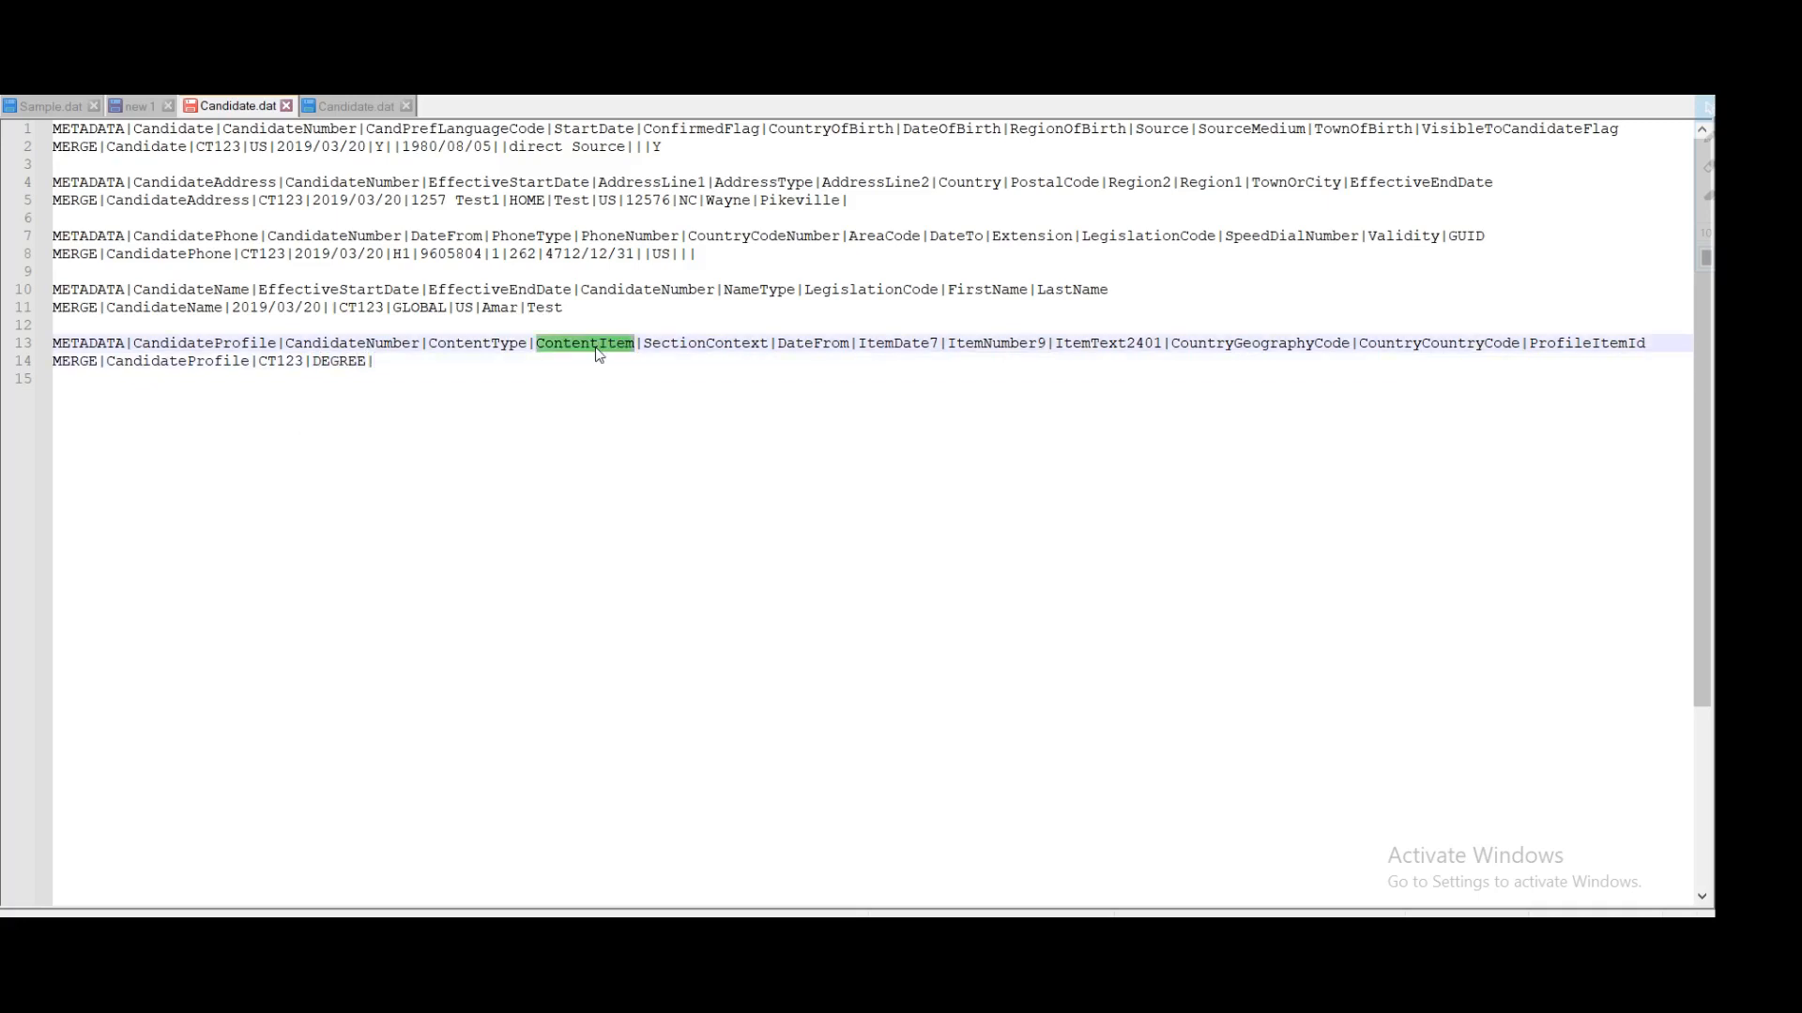
{"action": "key", "text": "Down"}
{"action": "type", "text": "BA"}
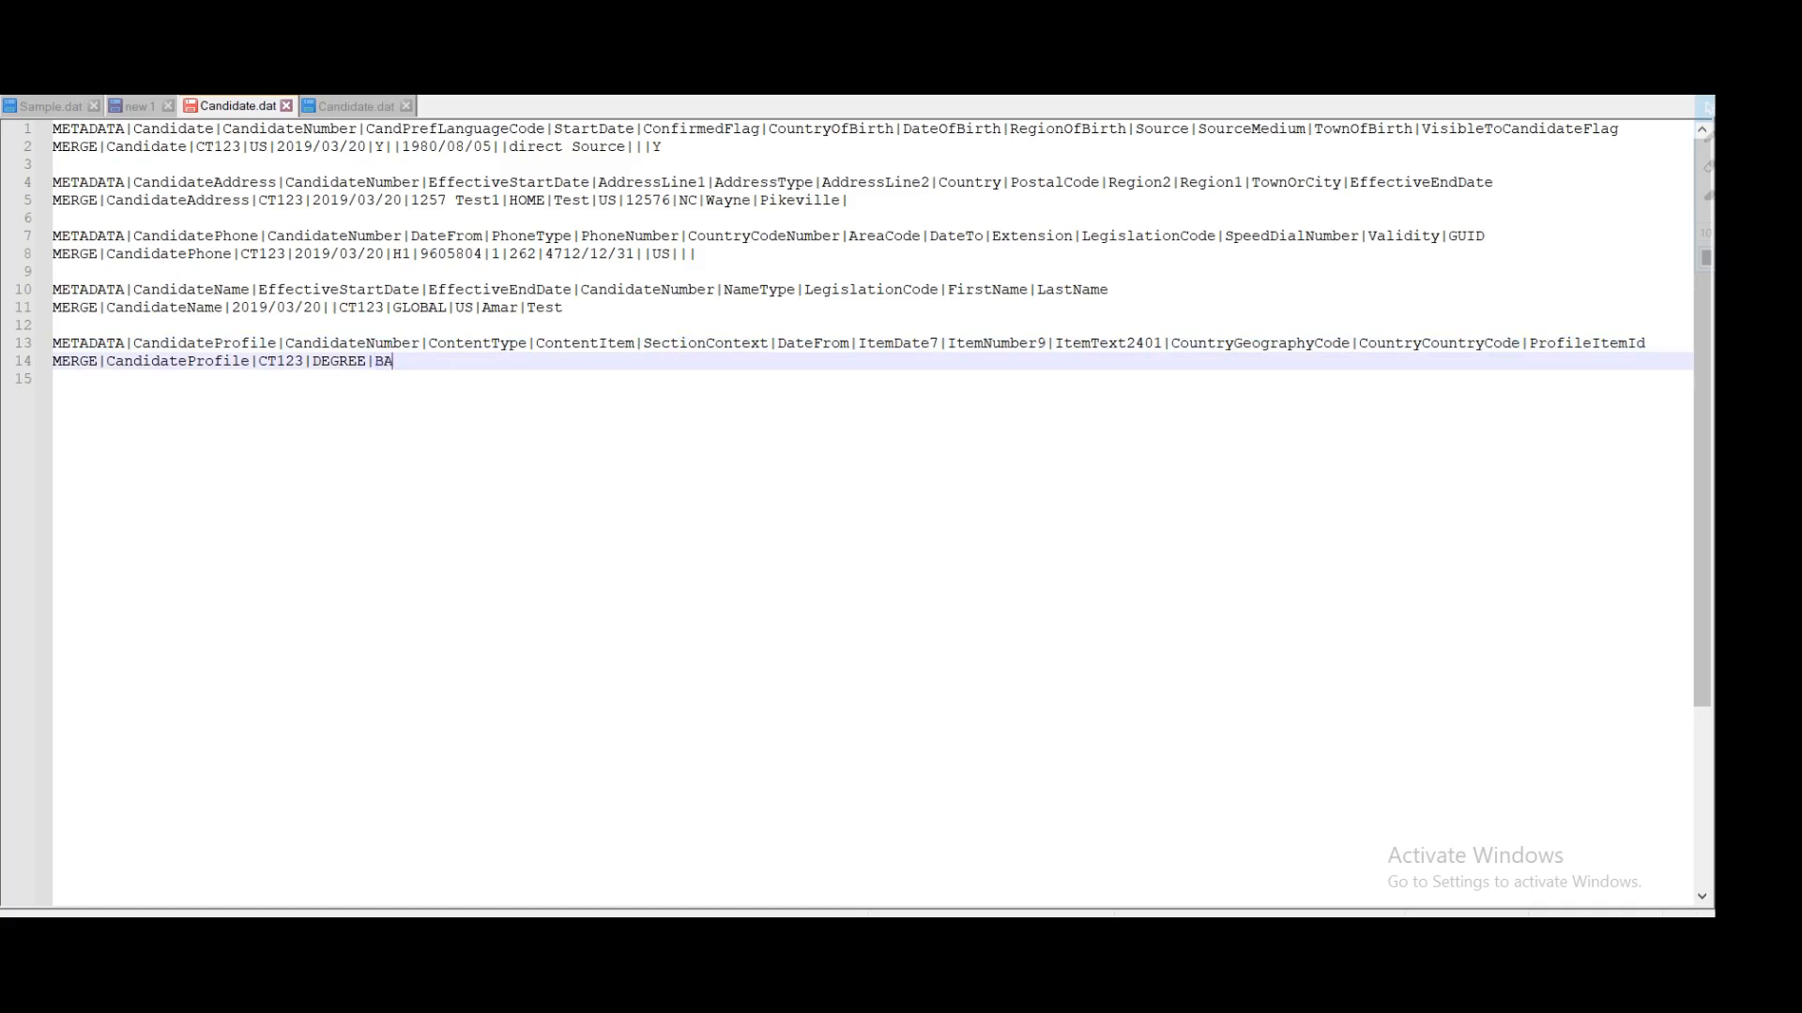
{"action": "type", "text": "-"}
{"action": "type", "text": "- "}
{"action": "type", "text": "Ba"}
{"action": "type", "text": "t"}
{"action": "key", "text": "BackSpace"}
{"action": "type", "text": "chelor of Arts"}
{"action": "double_click", "coordinate": [588, 345]}
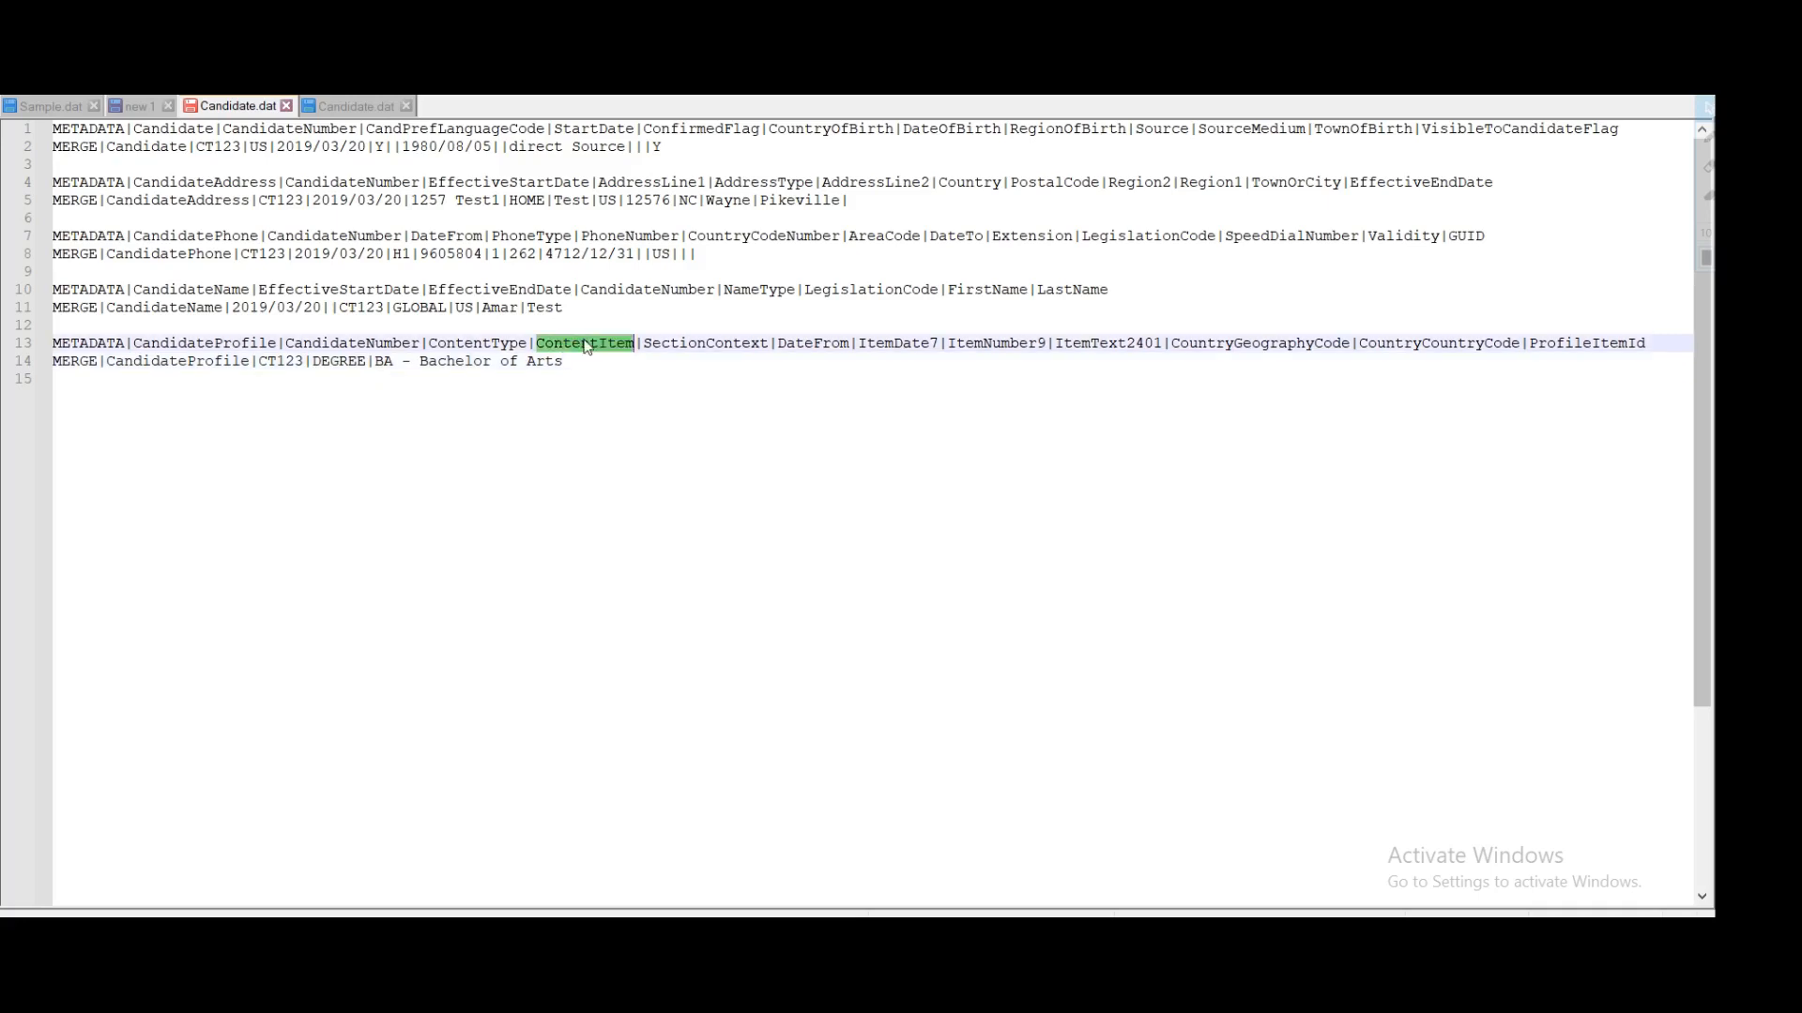
{"action": "left_click", "coordinate": [565, 361]}
{"action": "type", "text": "|"}
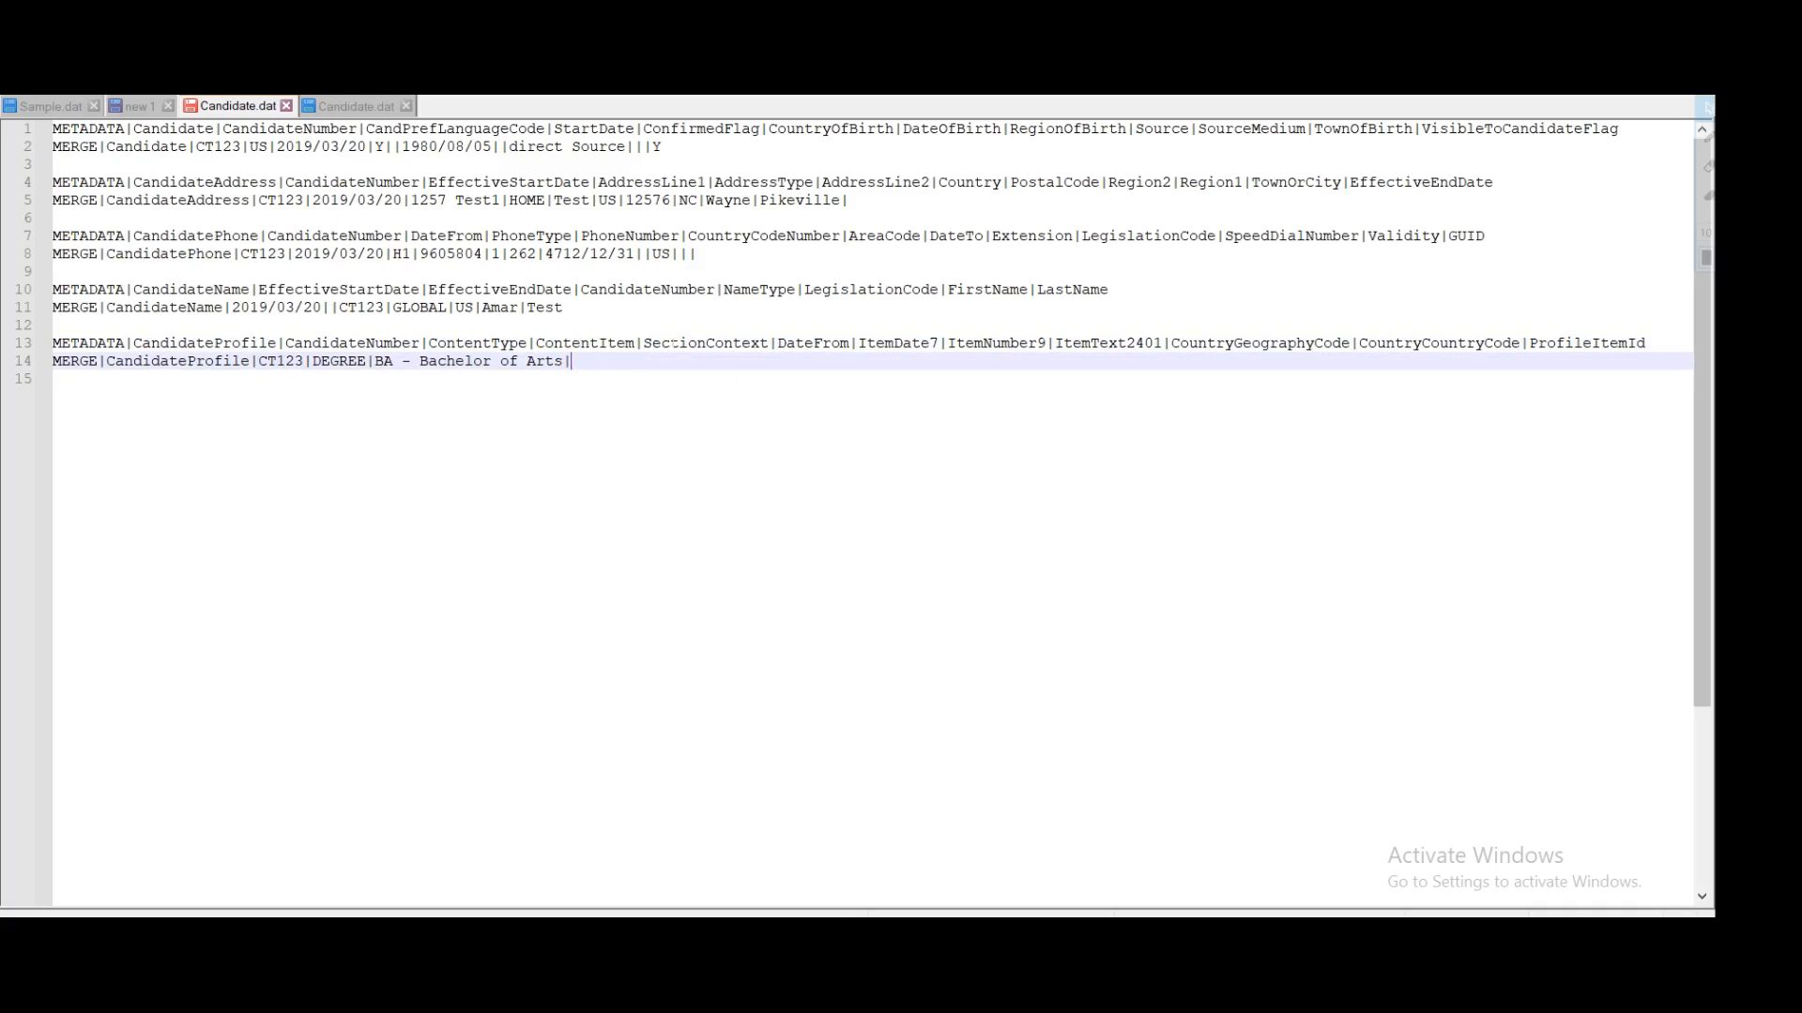
{"action": "double_click", "coordinate": [706, 343]}
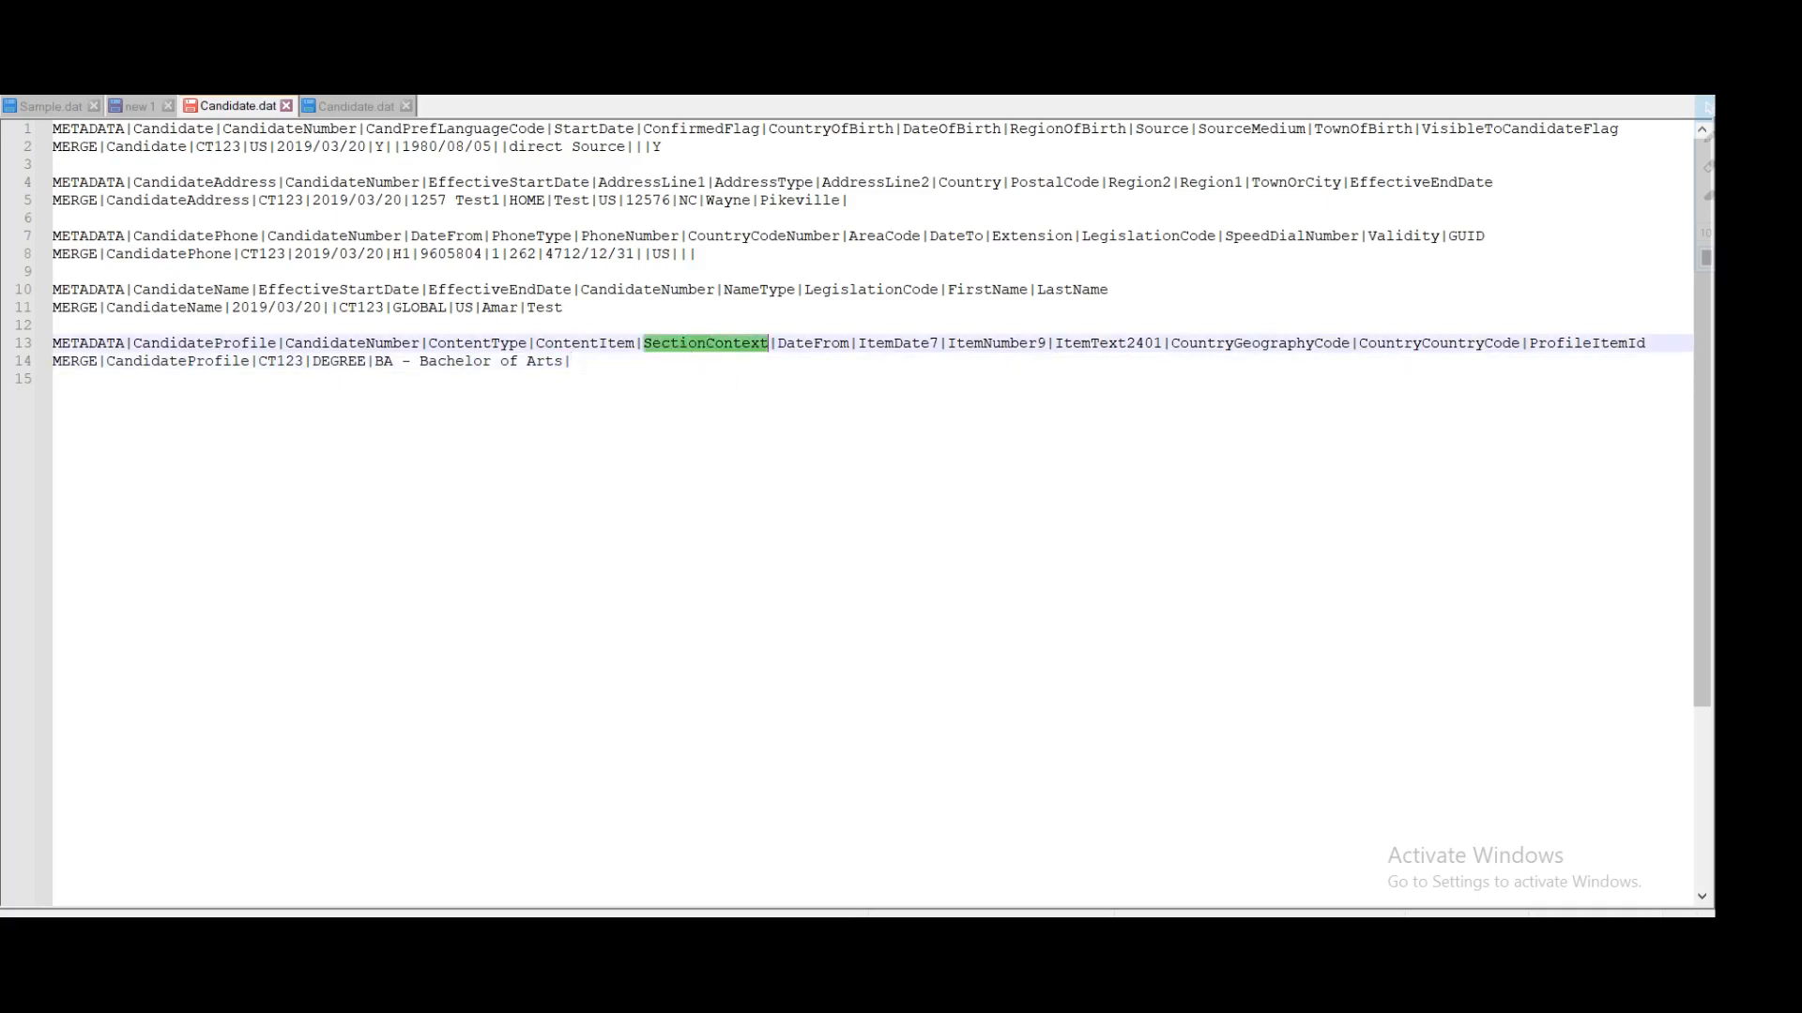
Step: Append section context PERSON_DEGREE and DateFrom 2019/03/20 to line 14
{"action": "left_click", "coordinate": [583, 362]}
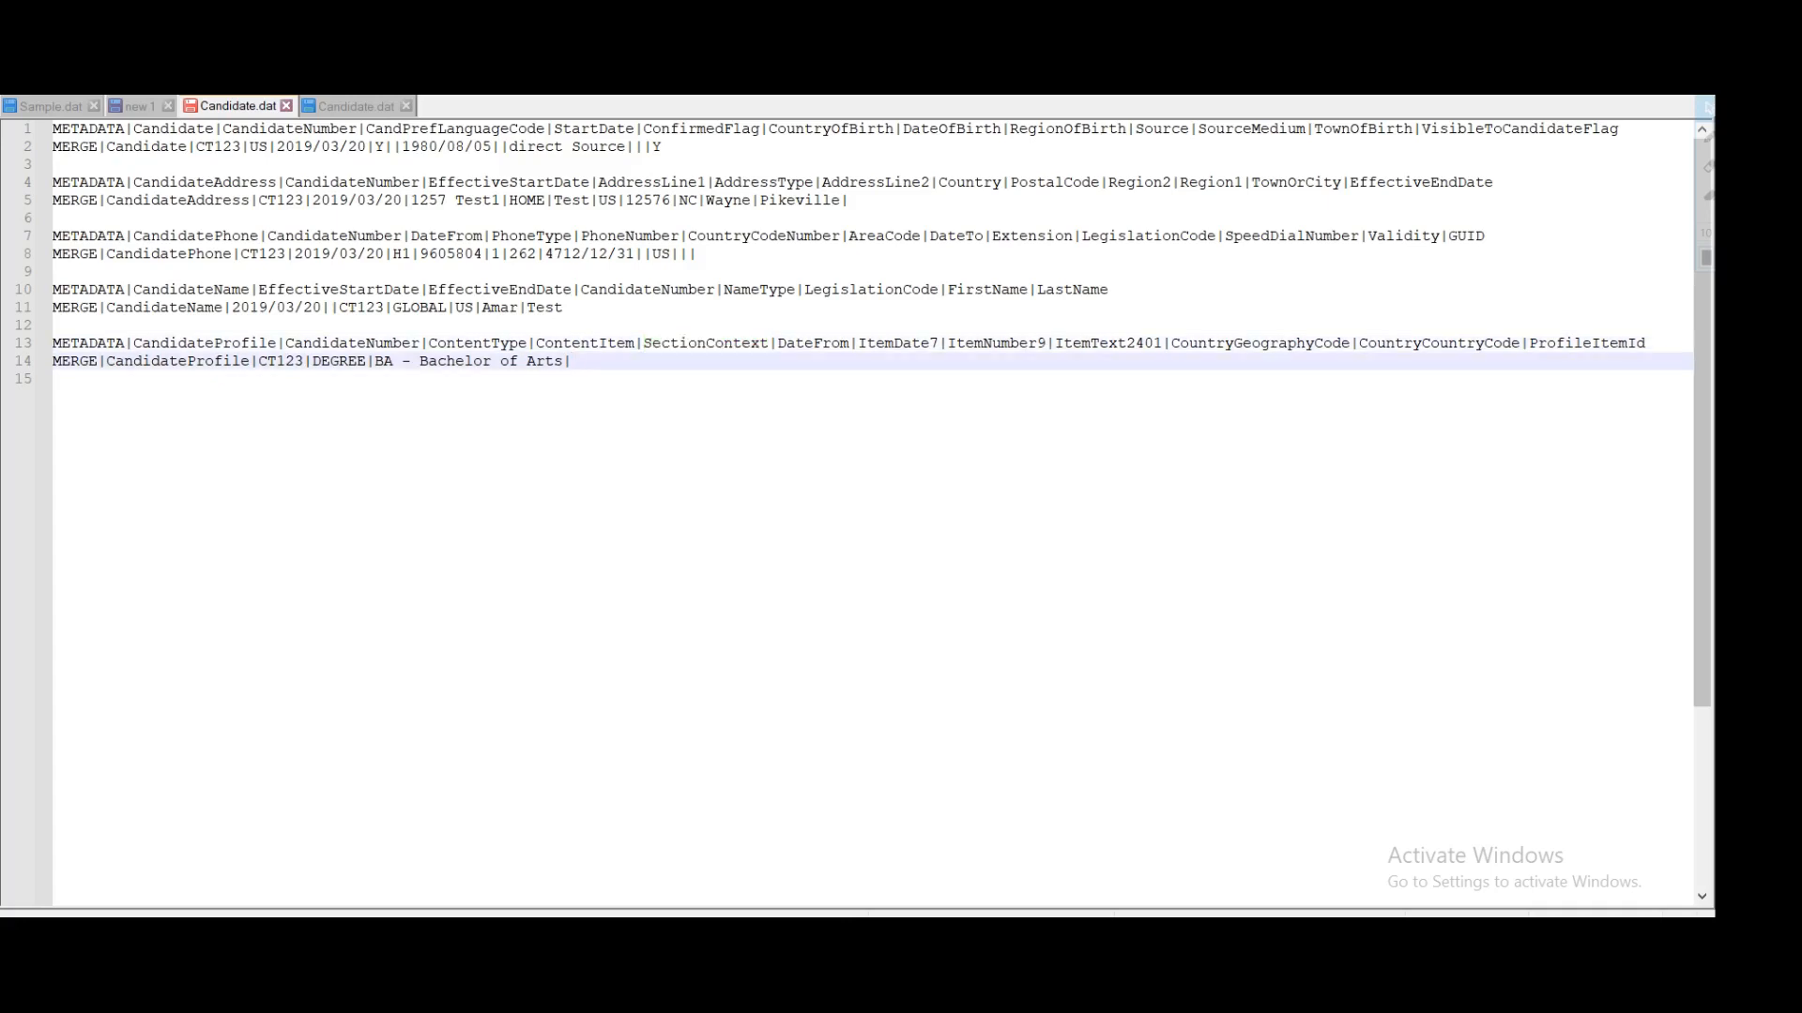
{"action": "type", "text": "PERSON_DEGREE|"}
{"action": "double_click", "coordinate": [822, 344]}
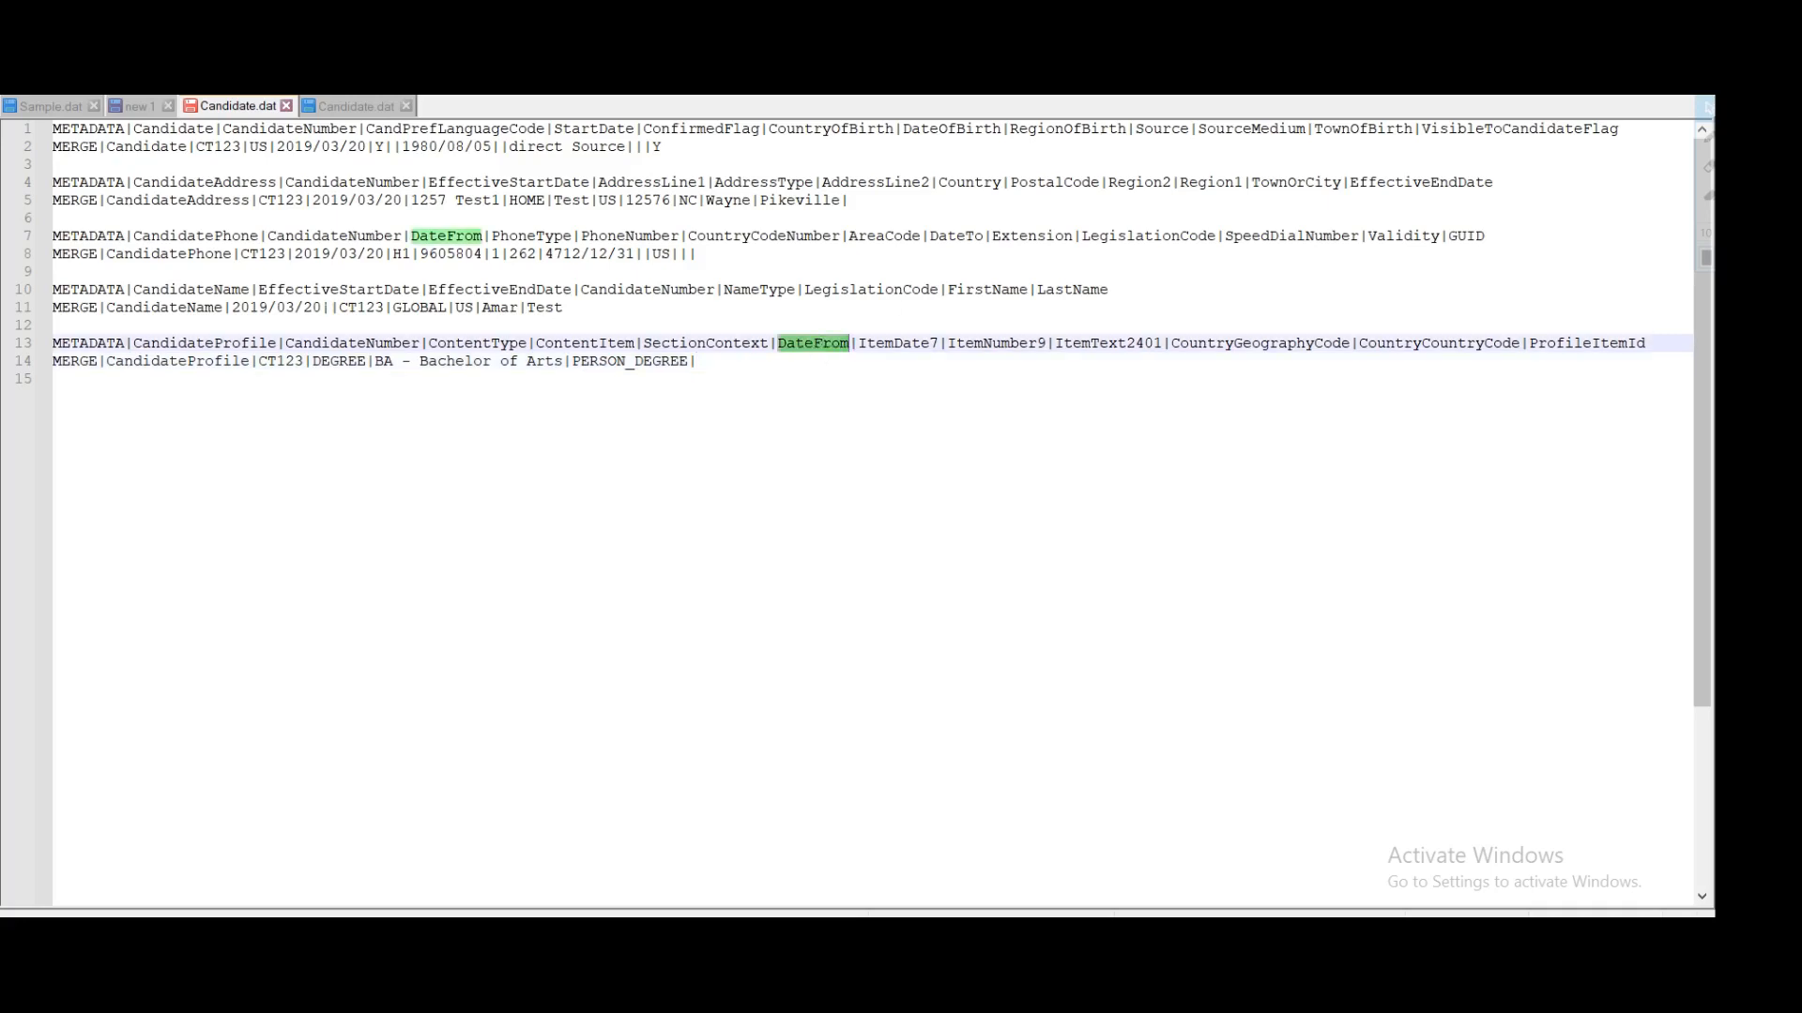
{"action": "left_click_drag", "start_coordinate": [322, 307], "coordinate": [232, 308]}
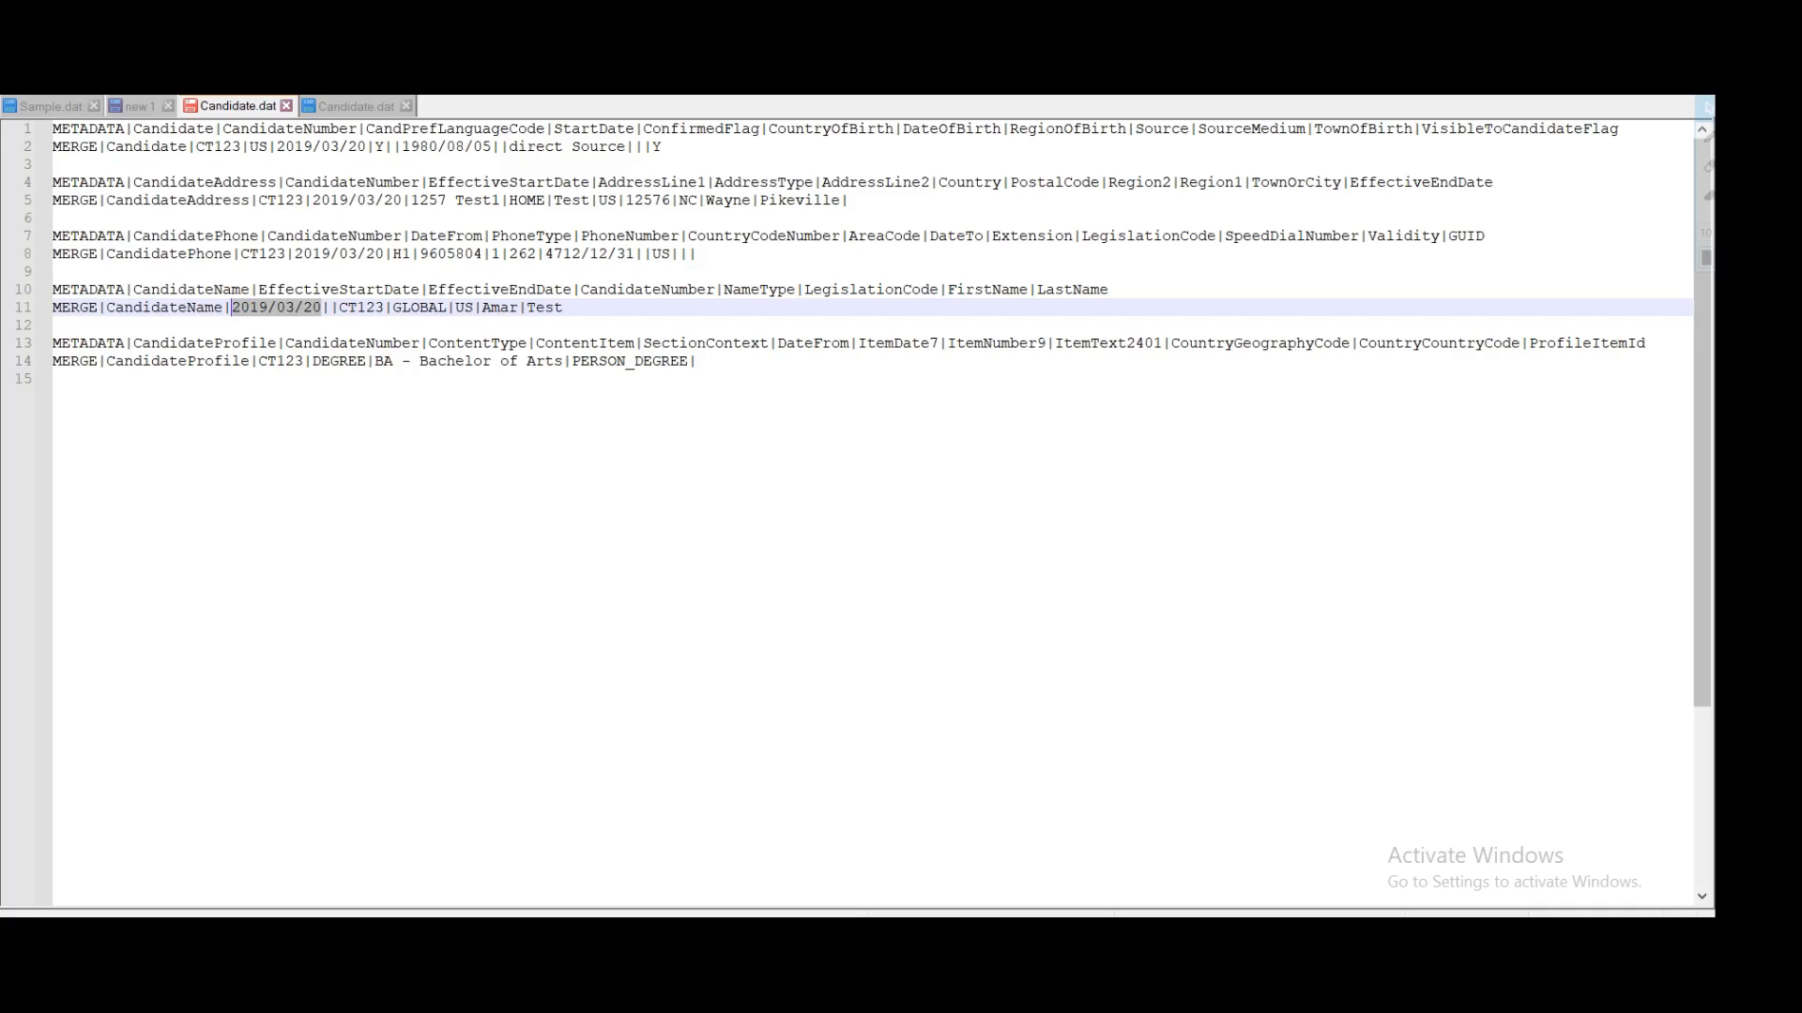
{"action": "left_click", "coordinate": [697, 362]}
{"action": "key", "text": "ctrl+v"}
{"action": "type", "text": "|"}
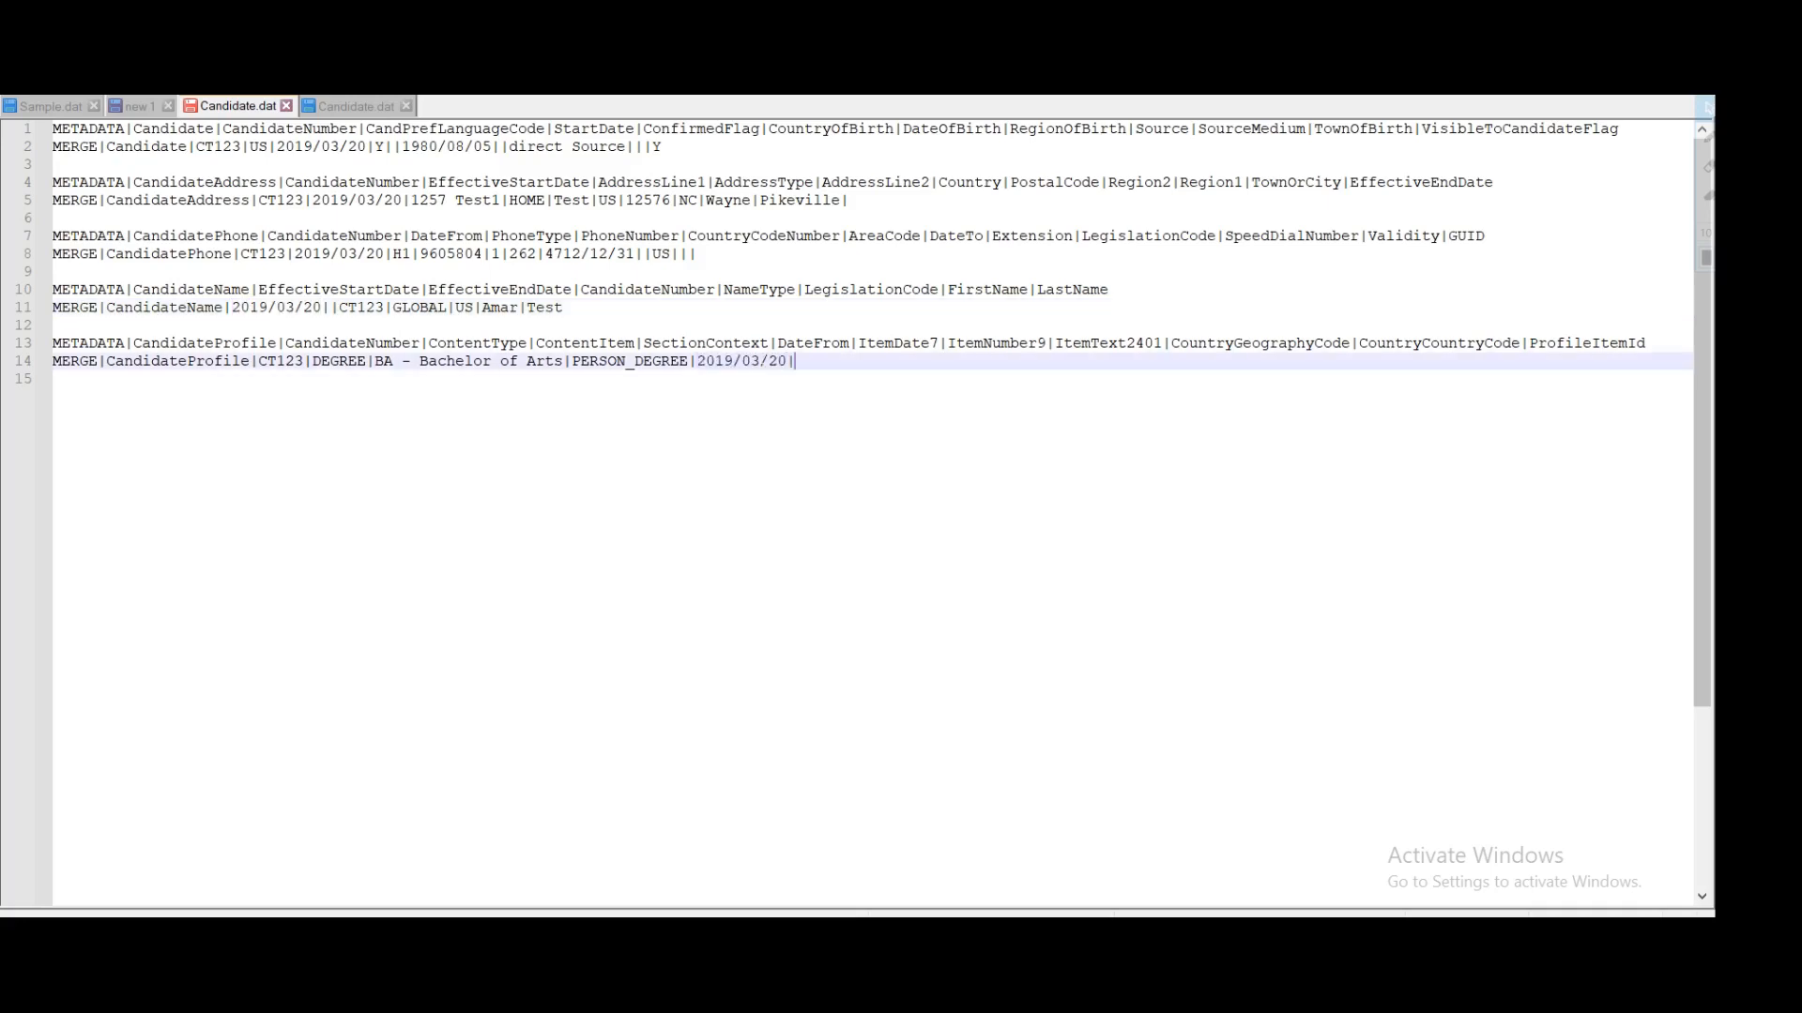
Step: Add 2019/03/20 again as the ItemDate7 value on line 14
{"action": "double_click", "coordinate": [909, 344]}
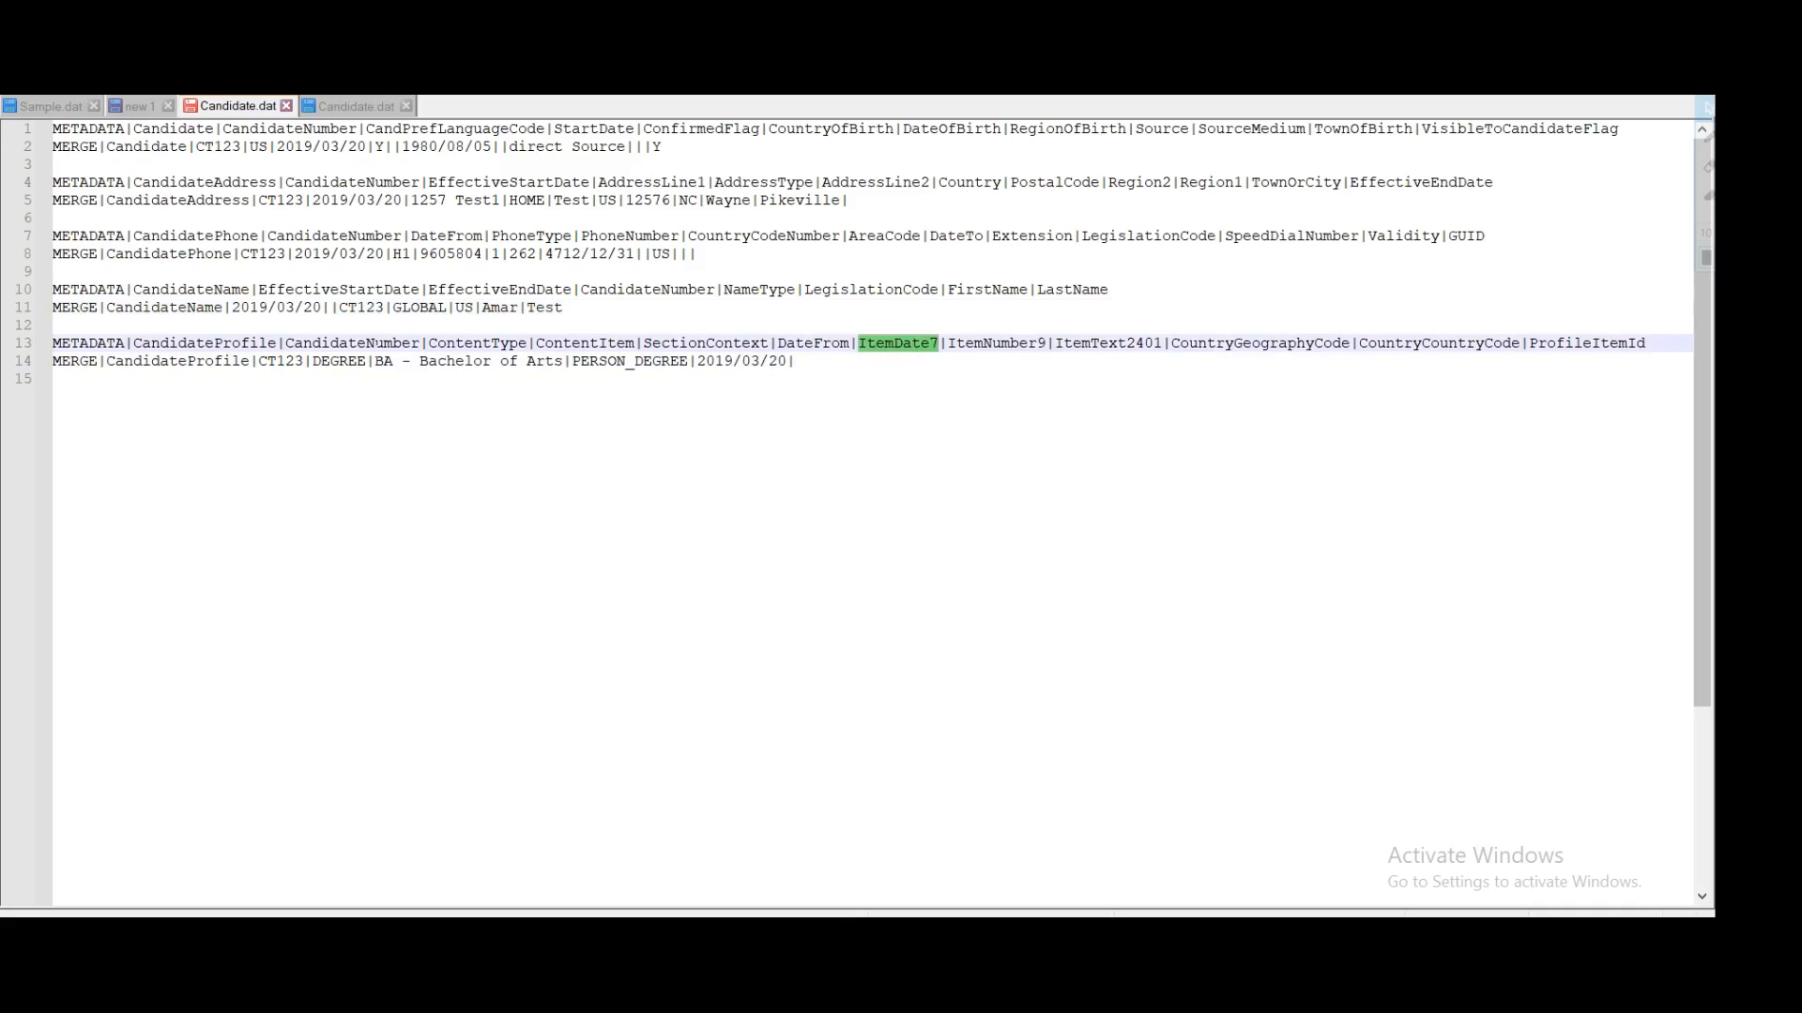
{"action": "left_click", "coordinate": [797, 362]}
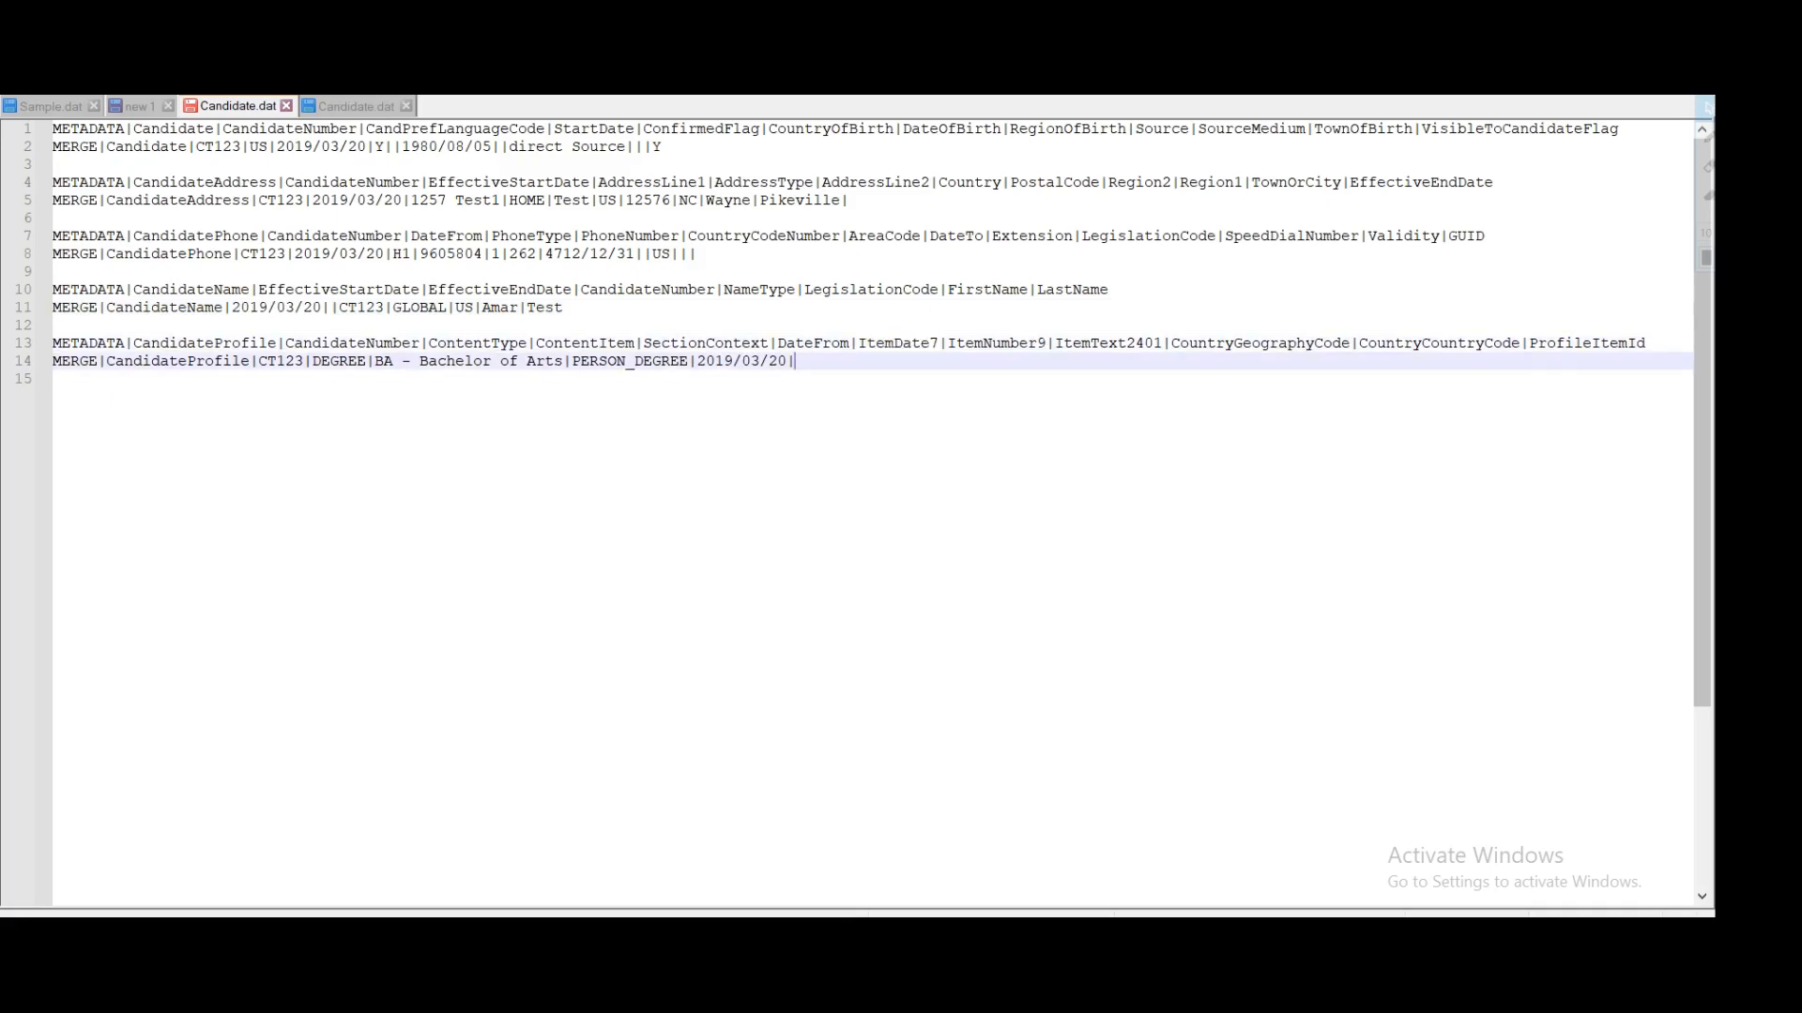
{"action": "key", "text": "ctrl+v"}
{"action": "double_click", "coordinate": [868, 344]}
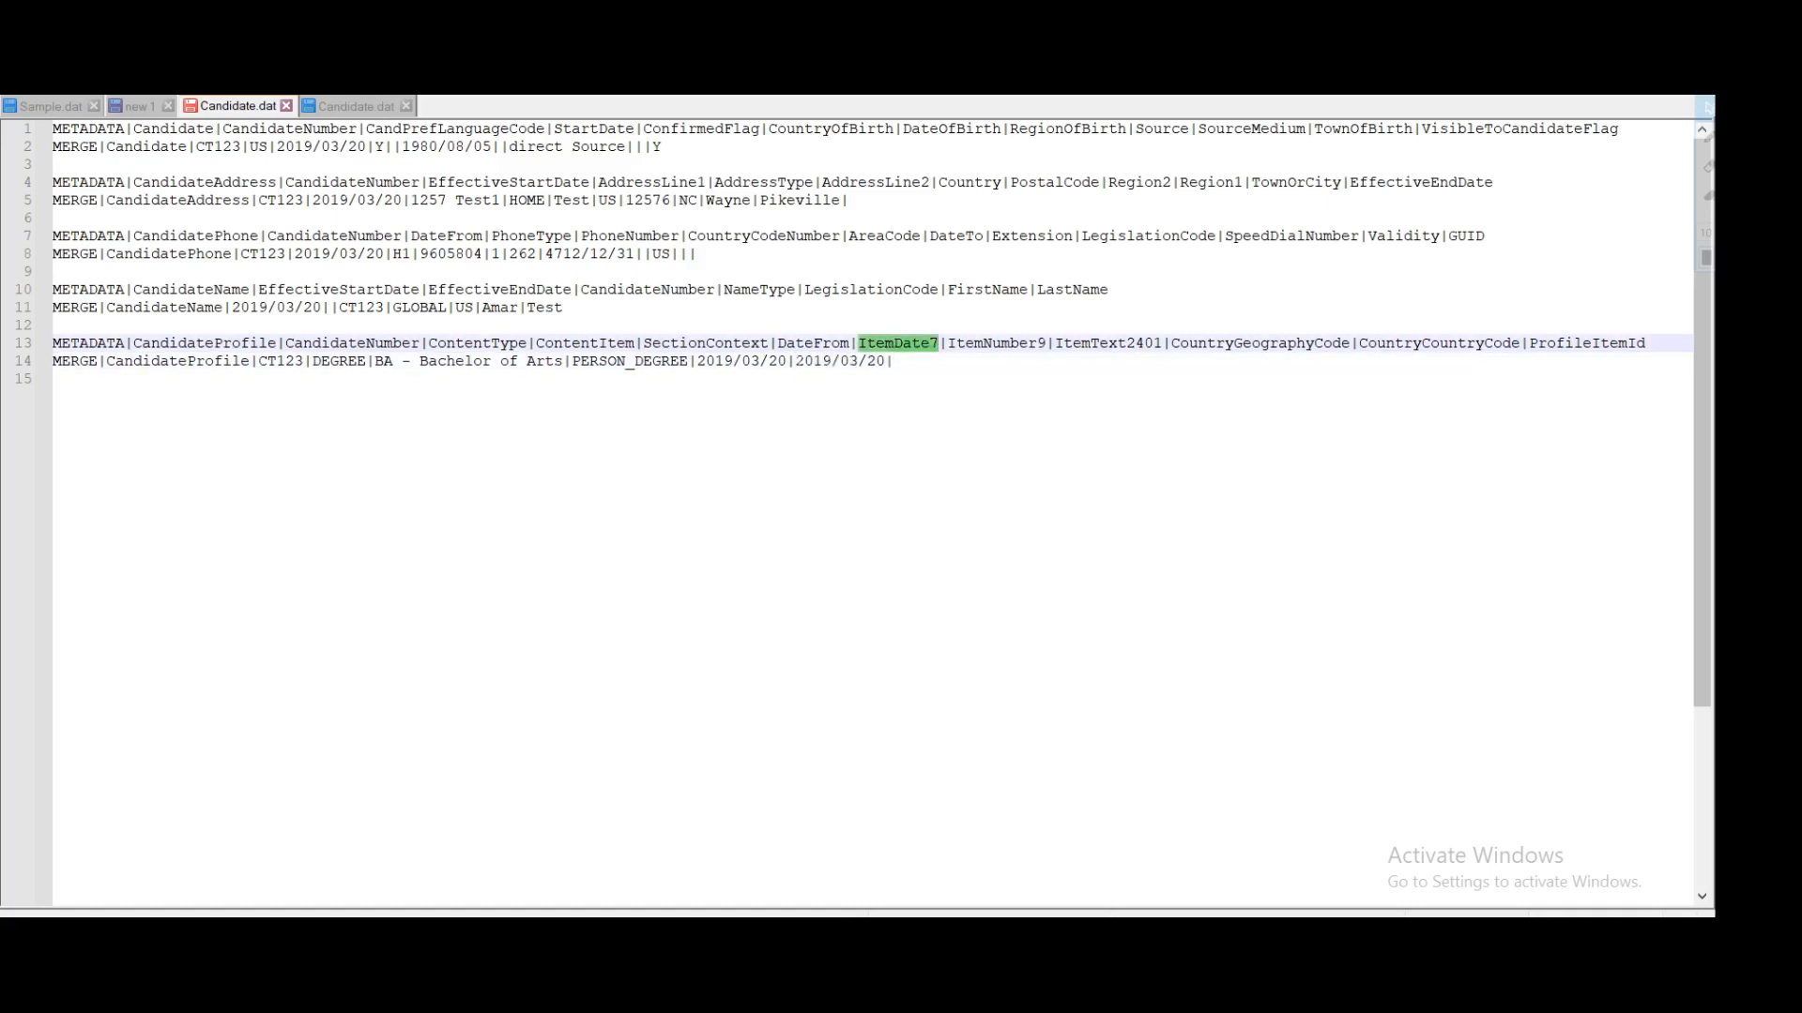
{"action": "left_click_drag", "start_coordinate": [796, 361], "coordinate": [885, 362]}
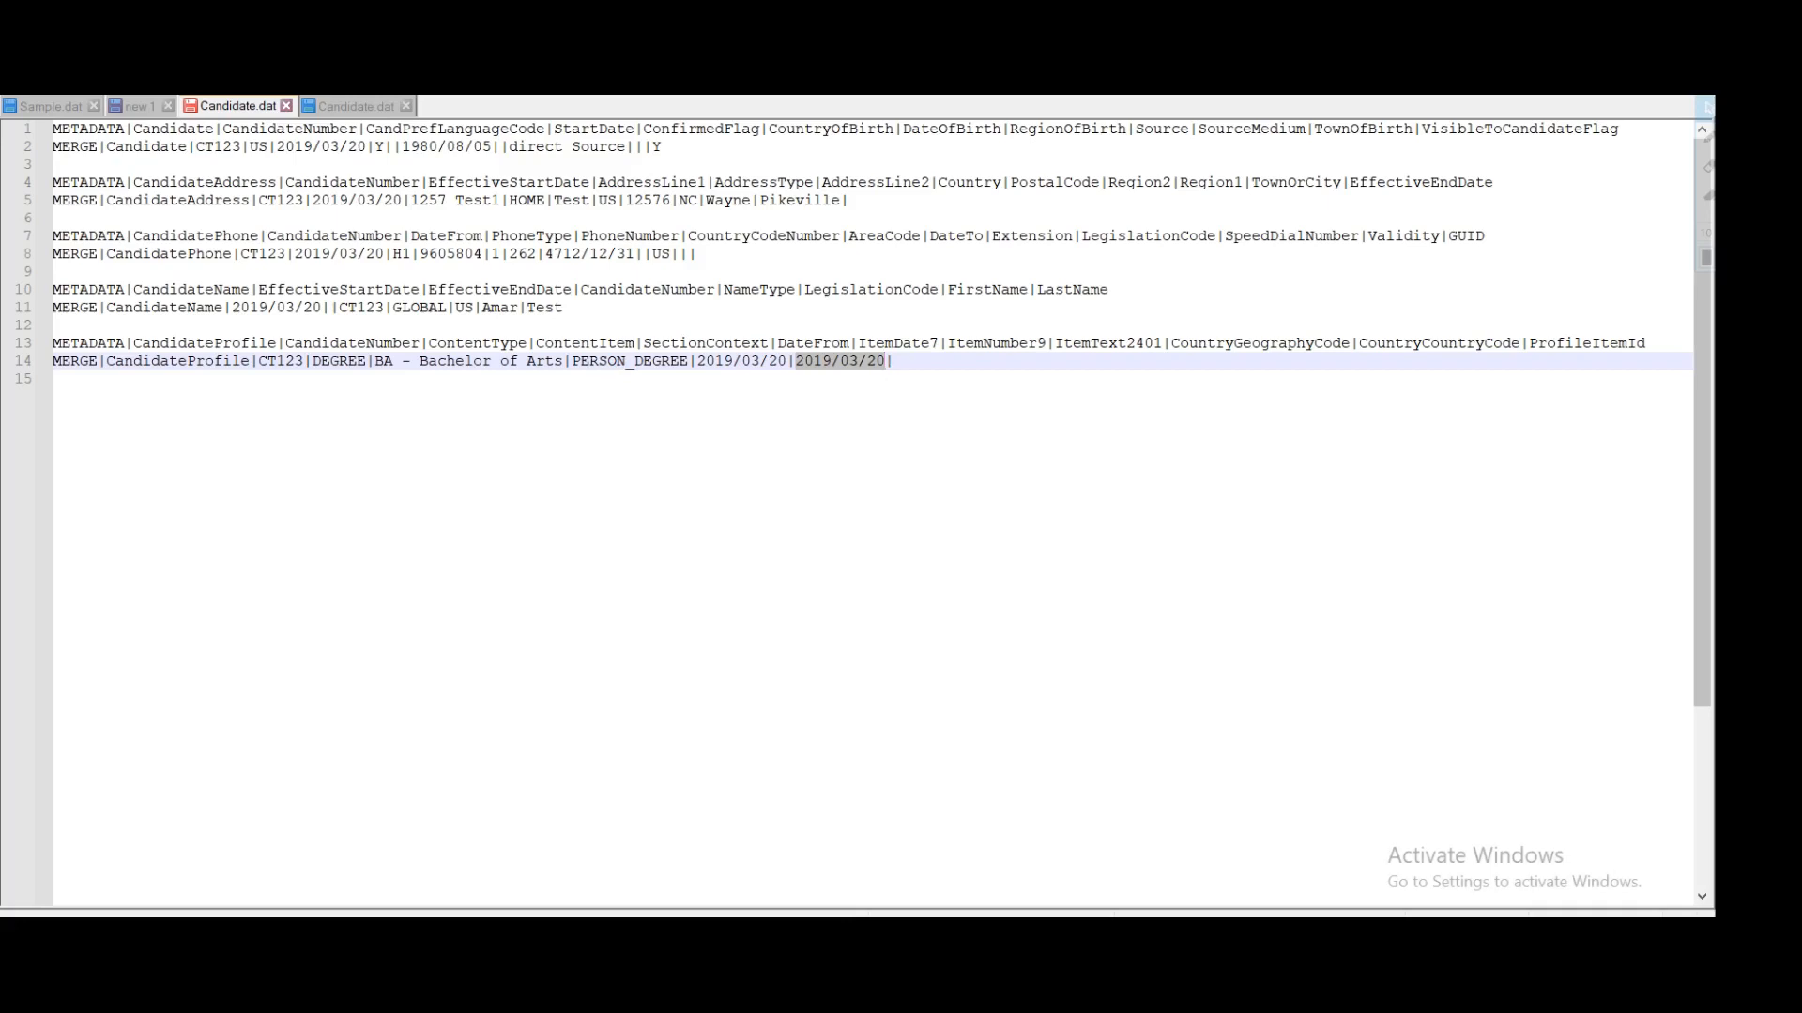
{"action": "left_click", "coordinate": [889, 362]}
Step: Add two pipe separators so ItemNumber9 and ItemText2401 stay blank
{"action": "double_click", "coordinate": [996, 343]}
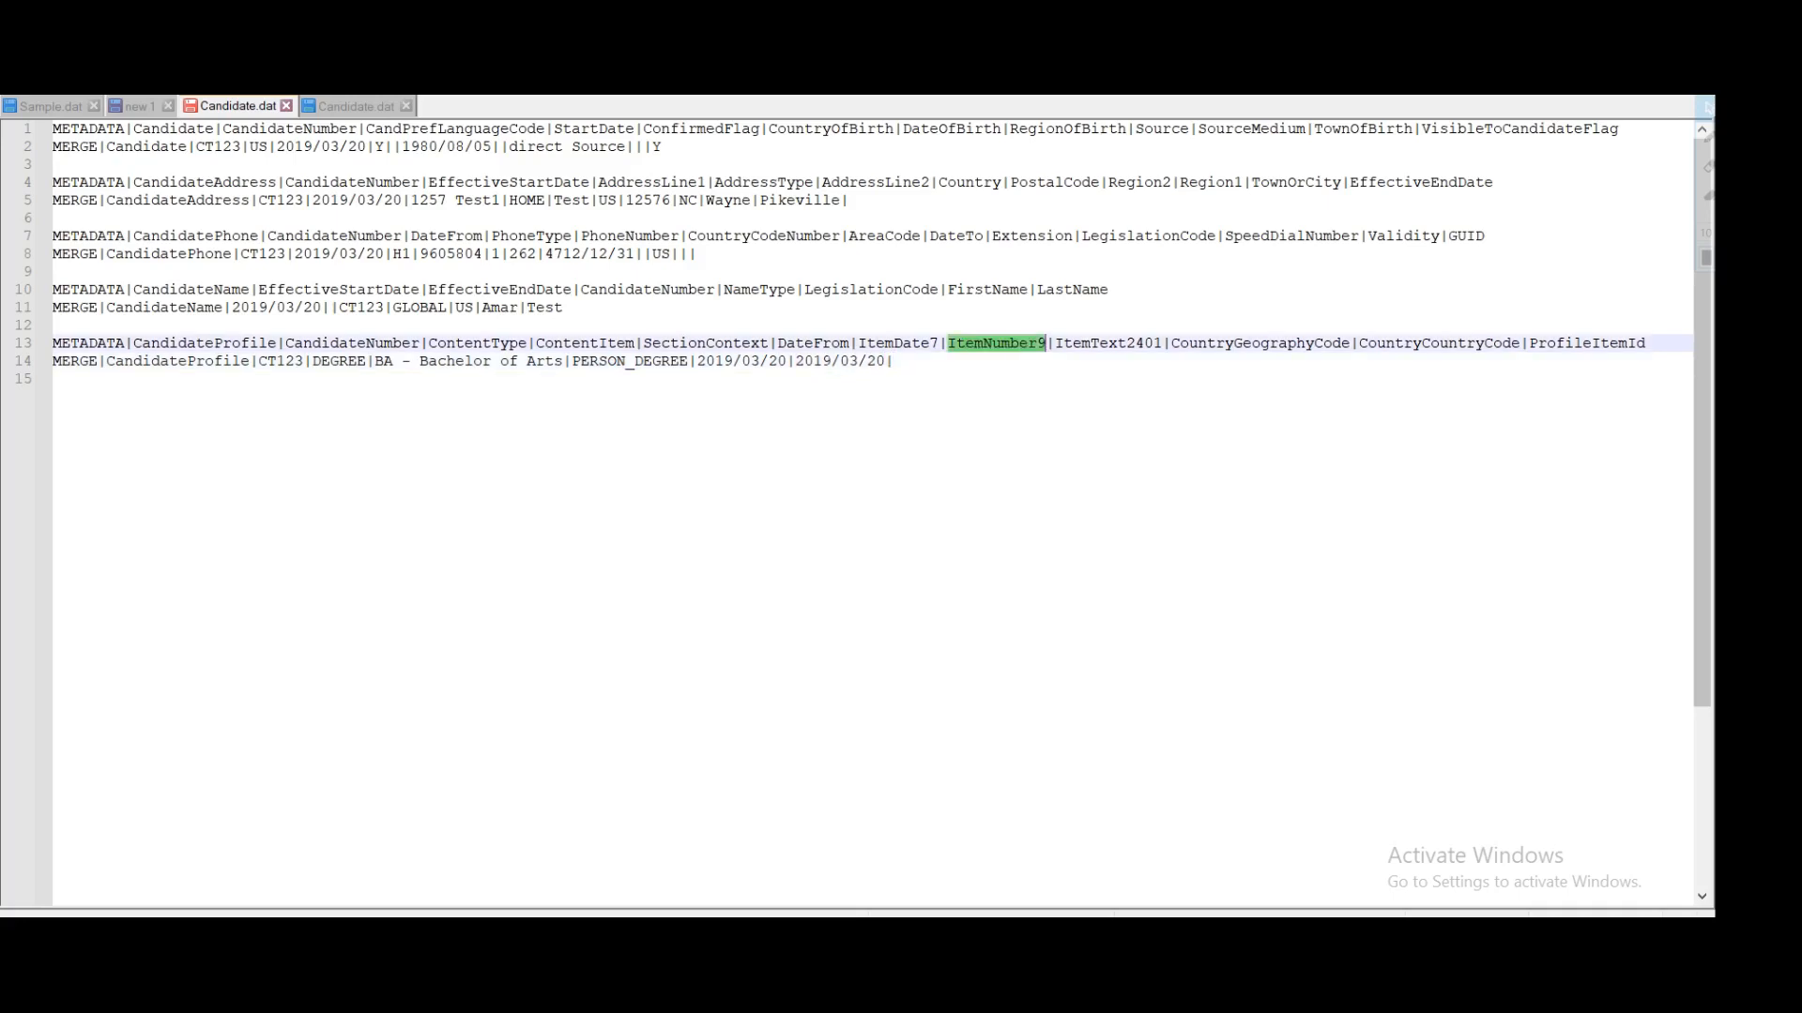
{"action": "left_click", "coordinate": [894, 361]}
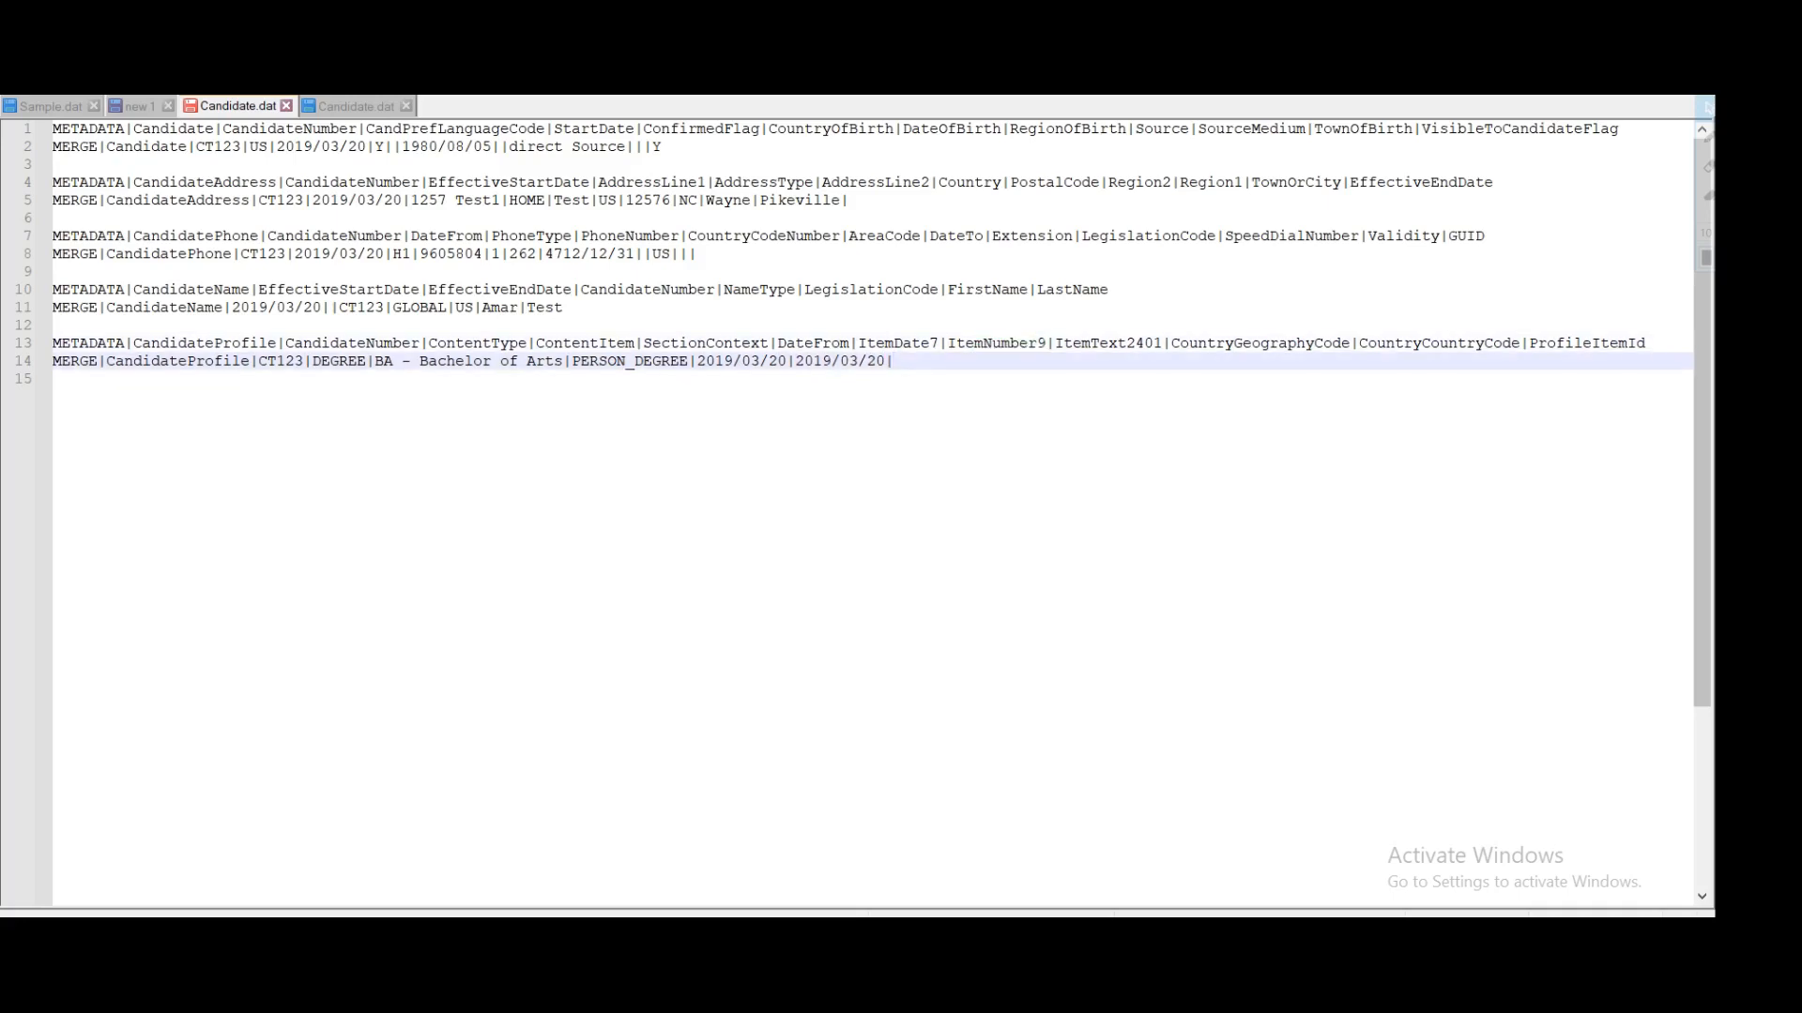
{"action": "type", "text": "|"}
{"action": "double_click", "coordinate": [997, 344]}
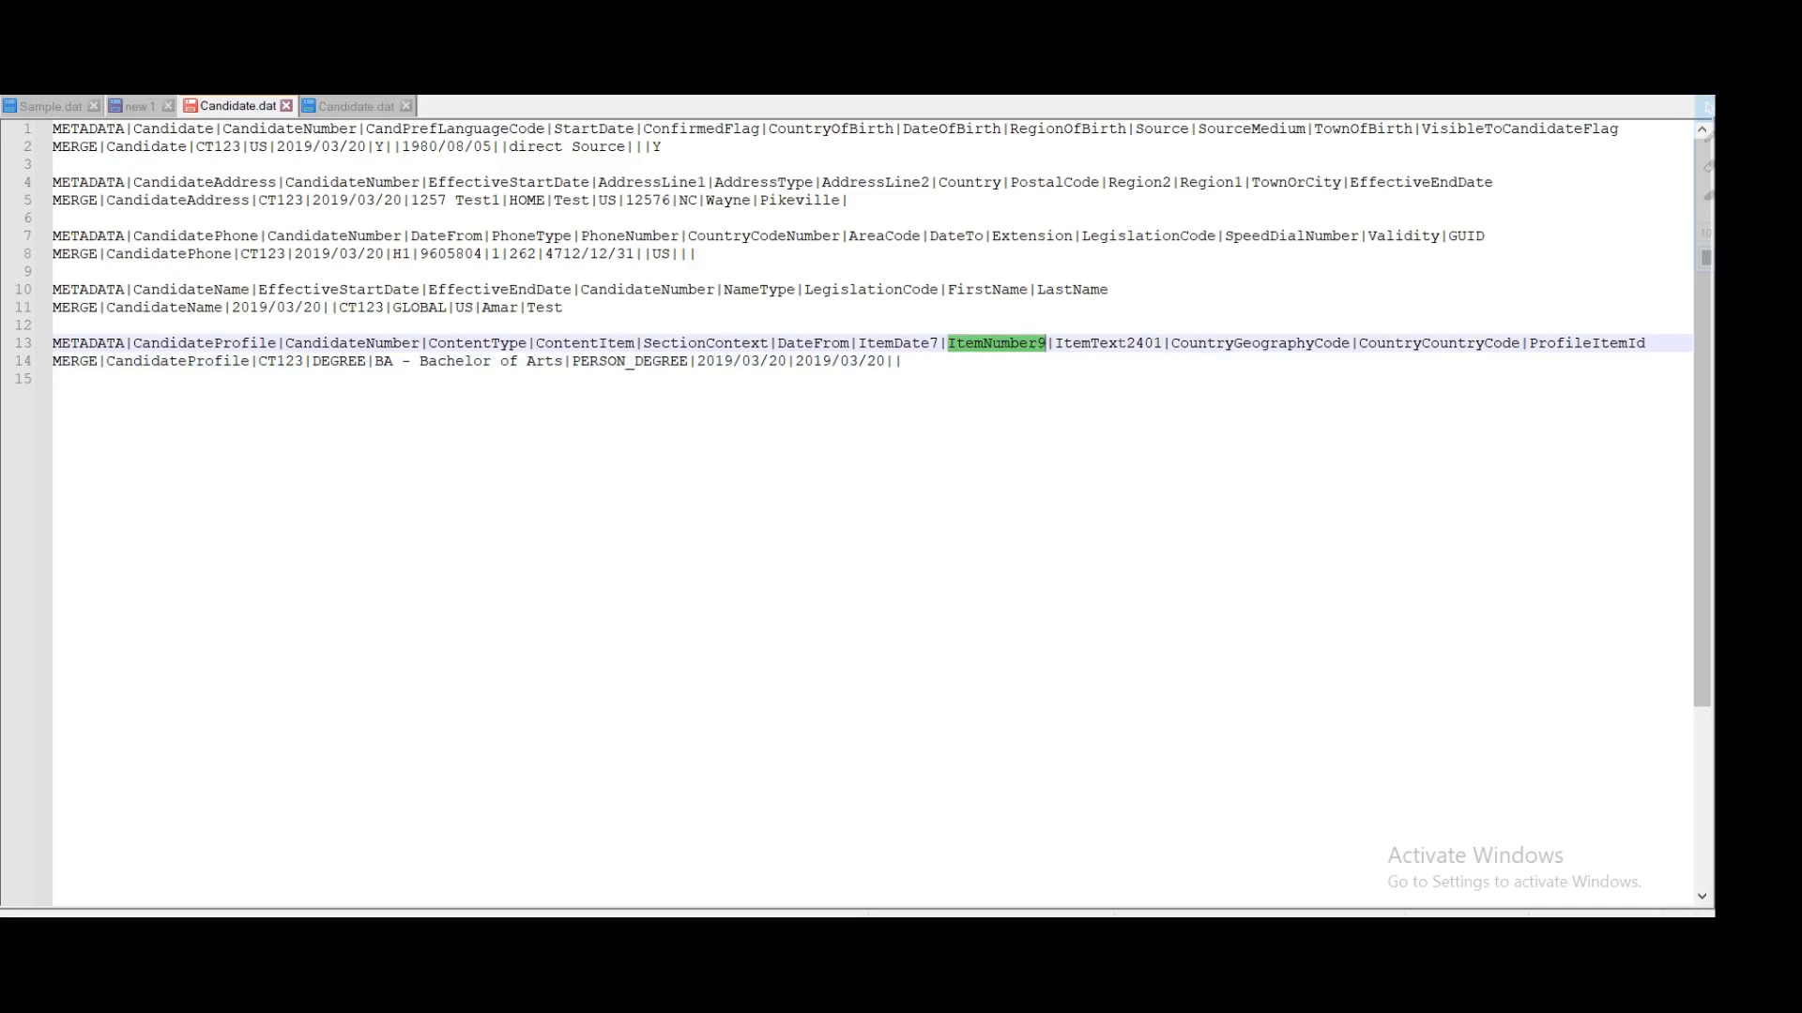
{"action": "double_click", "coordinate": [1122, 346]}
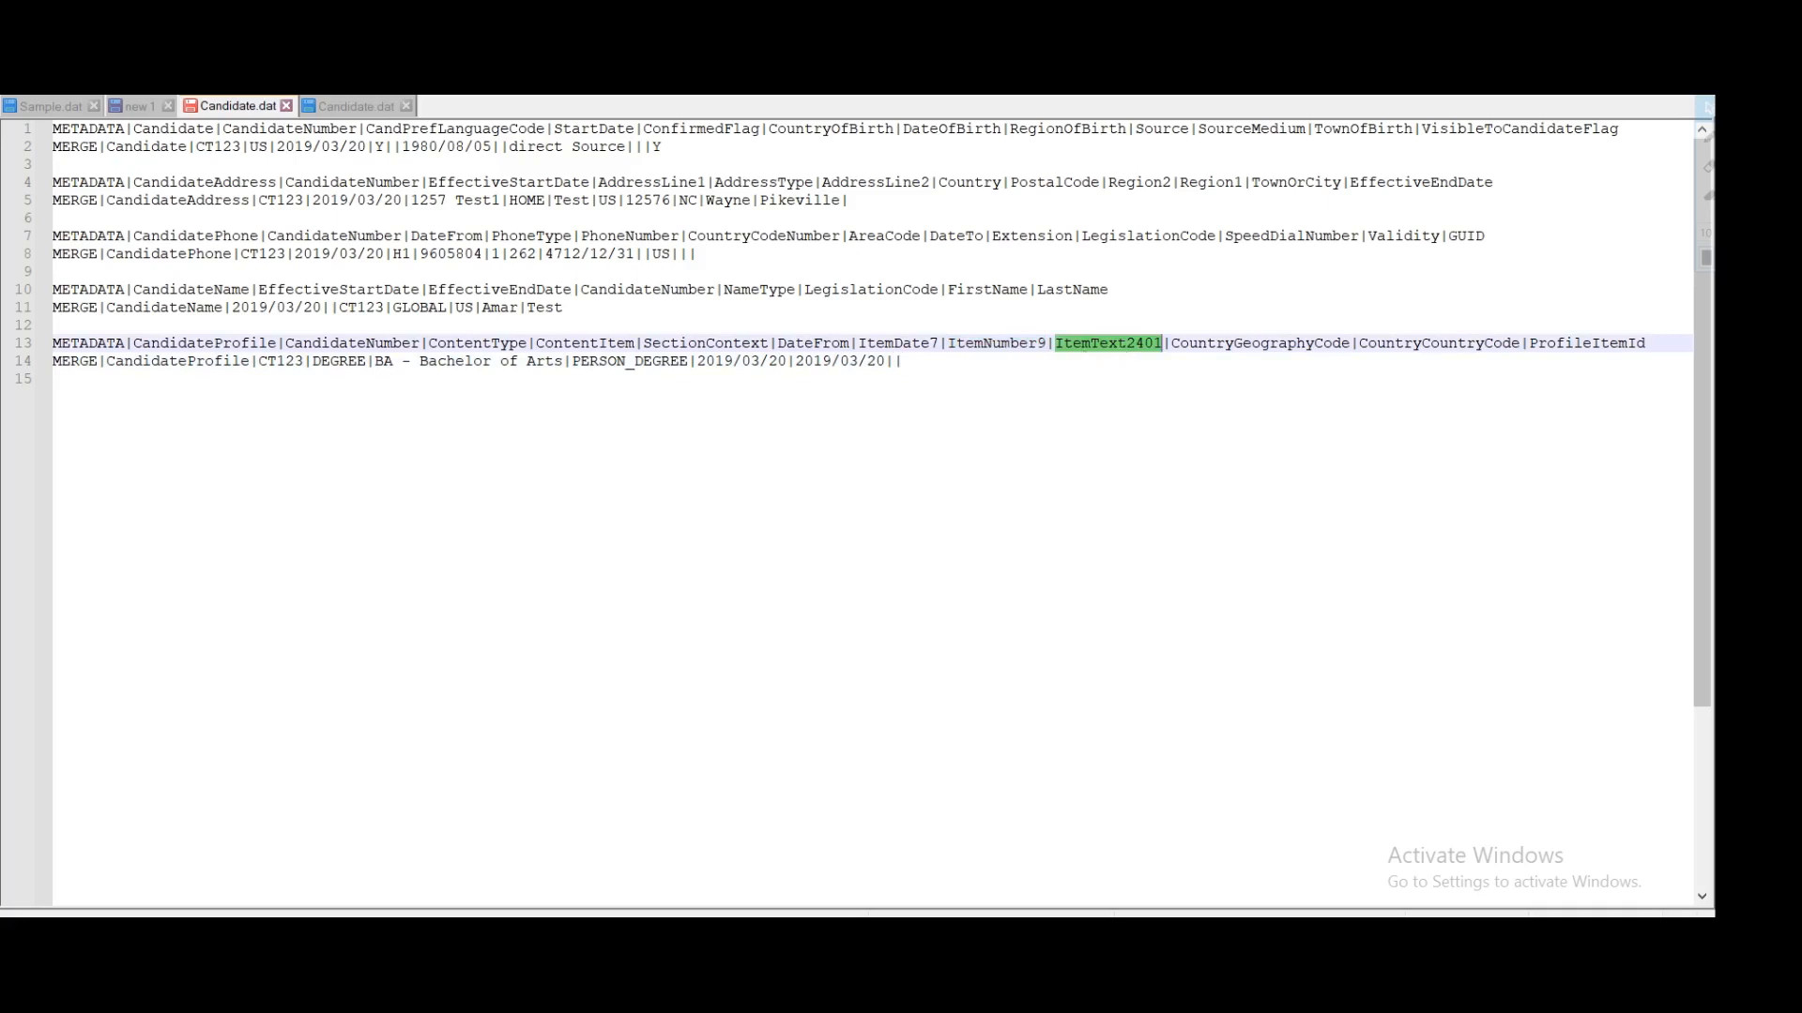
{"action": "left_click", "coordinate": [929, 364]}
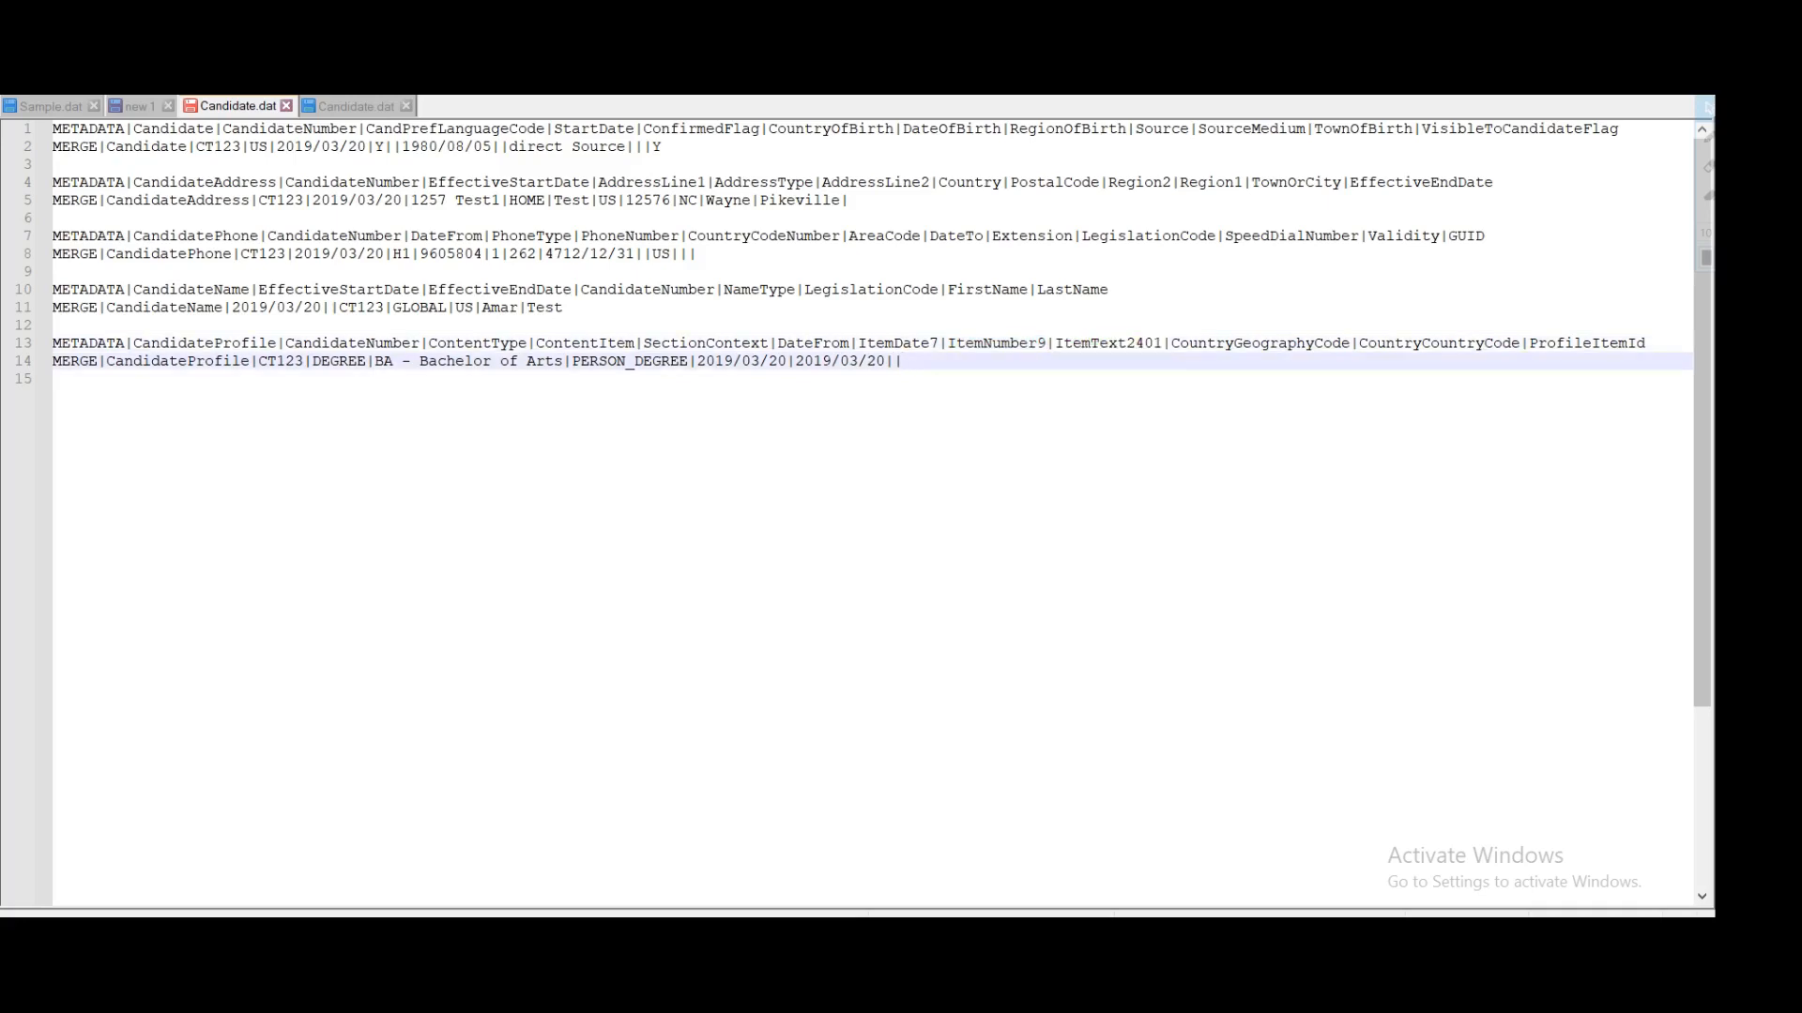
{"action": "type", "text": "|"}
{"action": "double_click", "coordinate": [1276, 345]}
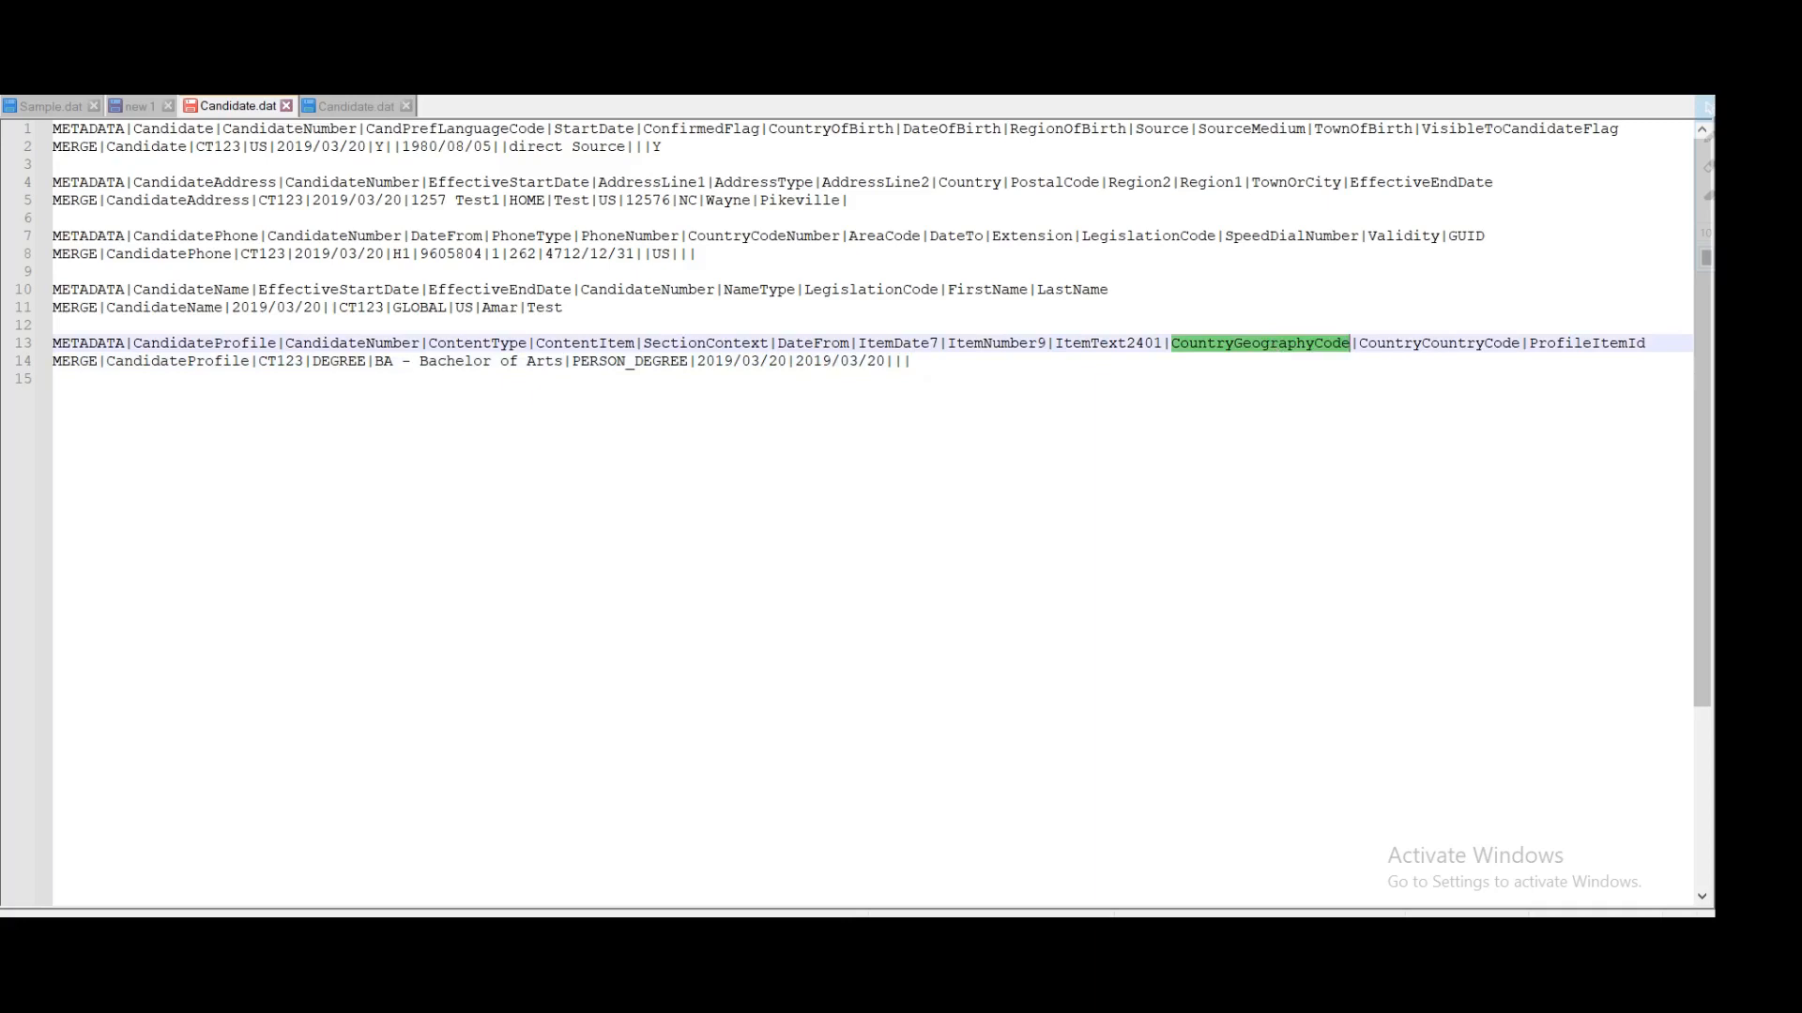
Step: Append US|US|12 for the two country codes and ProfileItemId on line 14
{"action": "left_click", "coordinate": [911, 361]}
{"action": "type", "text": "US"}
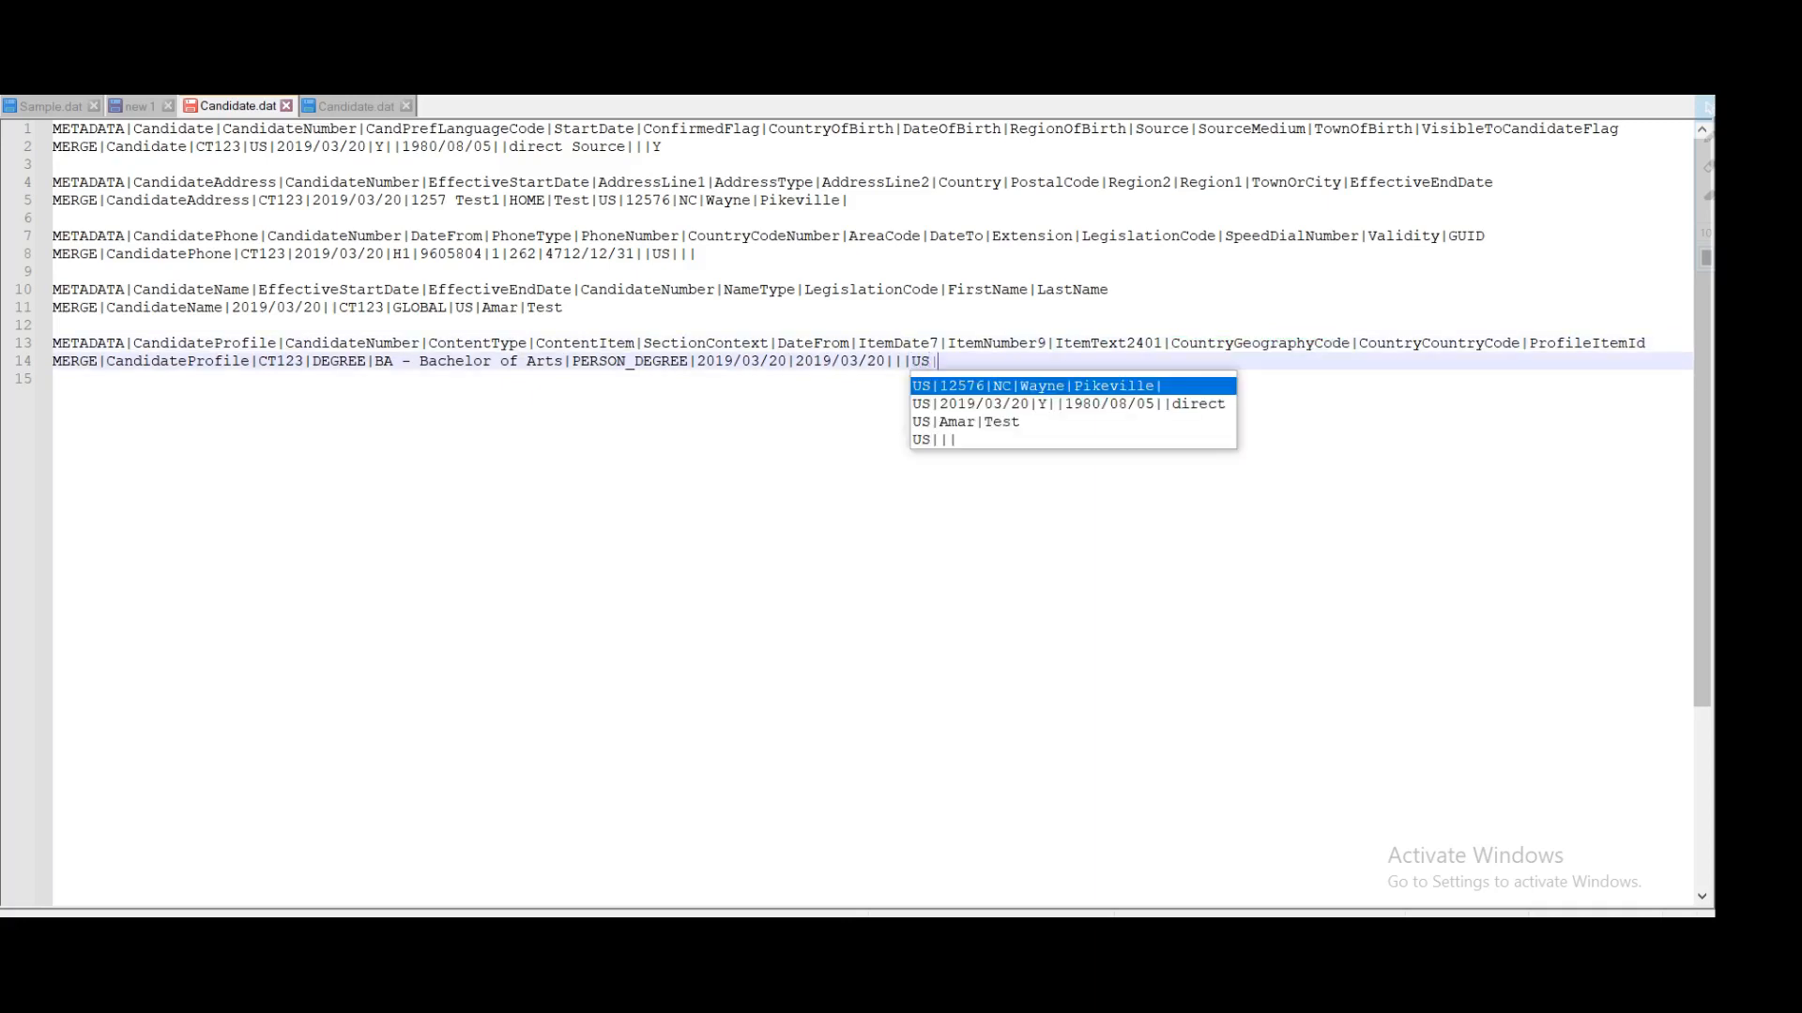
{"action": "key", "text": "Escape"}
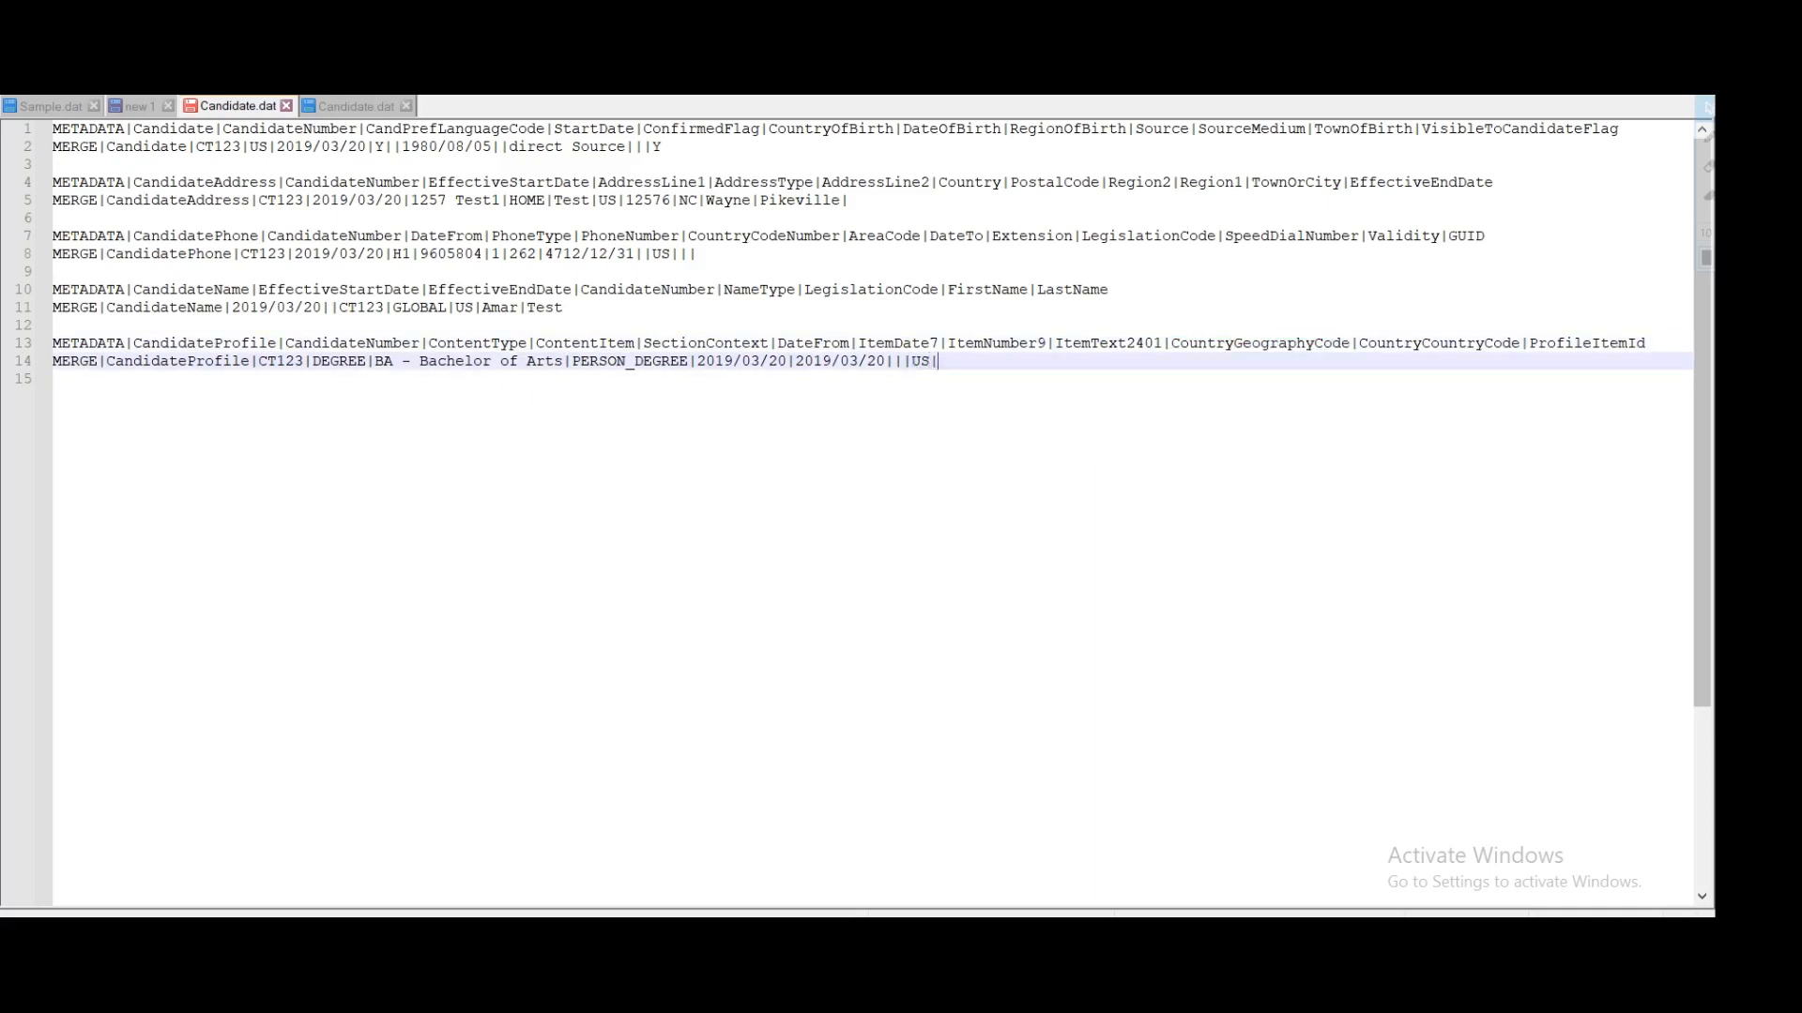
{"action": "double_click", "coordinate": [1442, 347]}
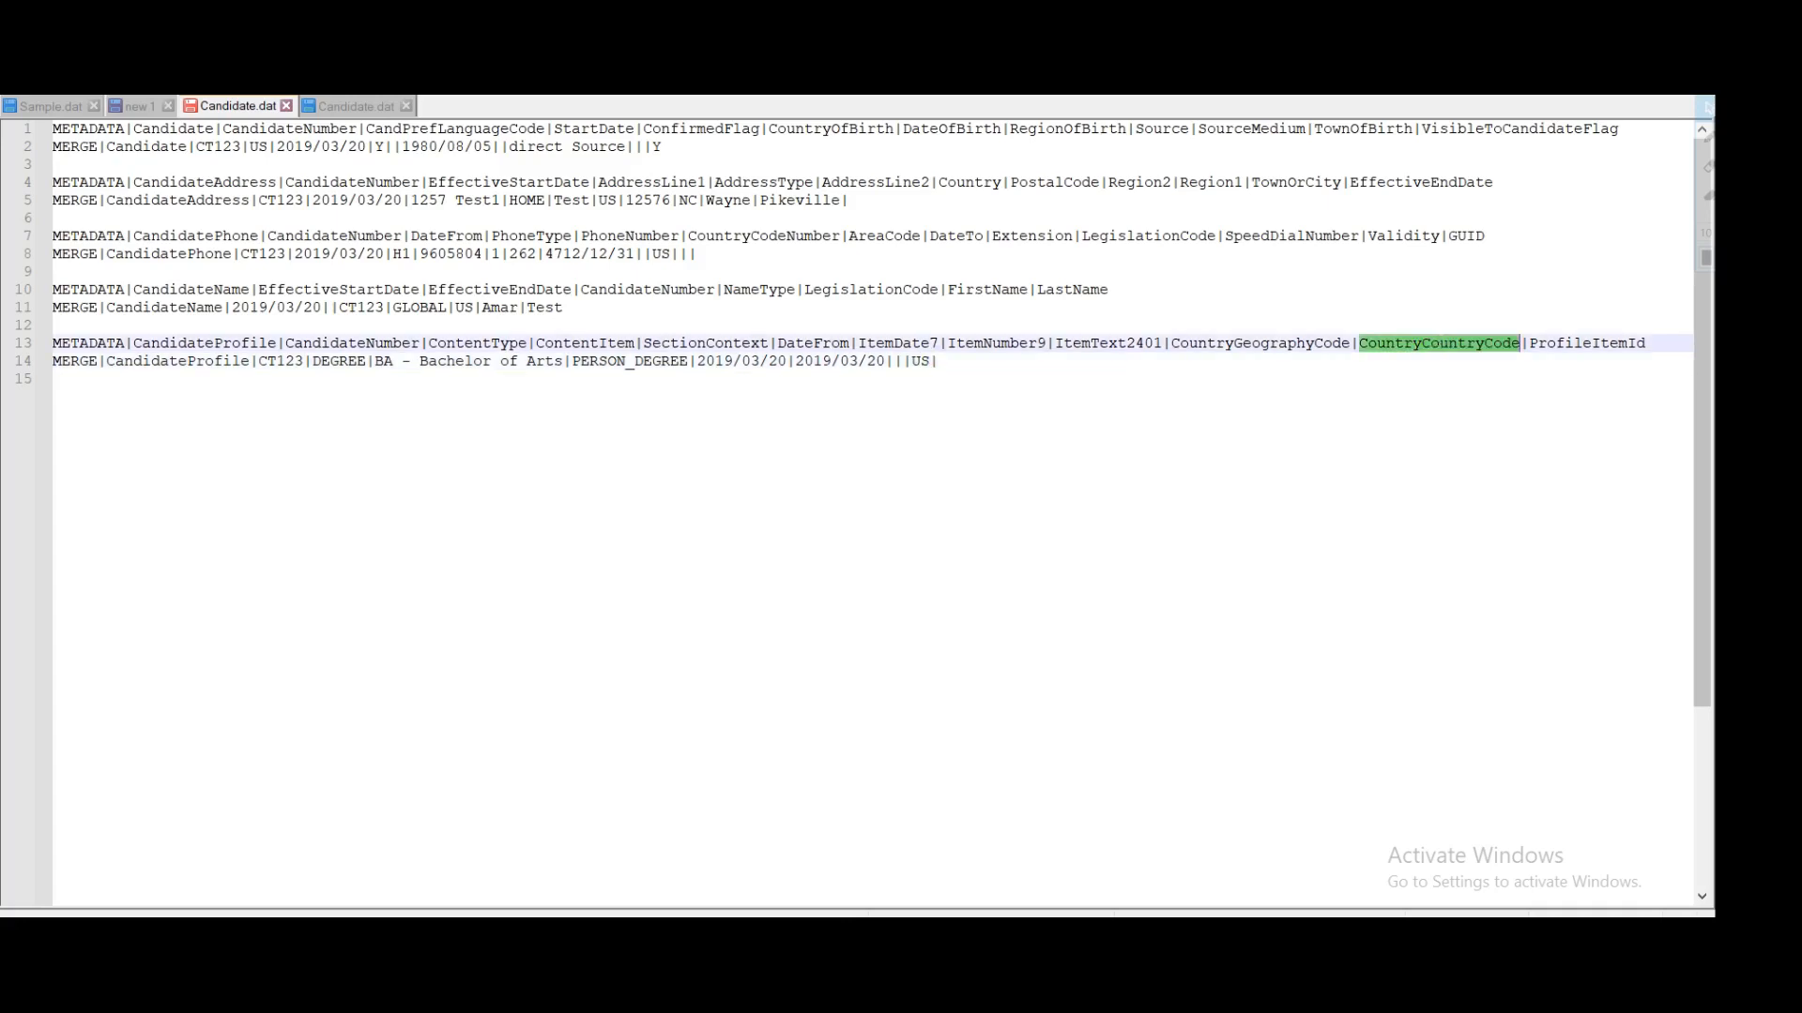
{"action": "left_click", "coordinate": [939, 361]}
{"action": "type", "text": "US"}
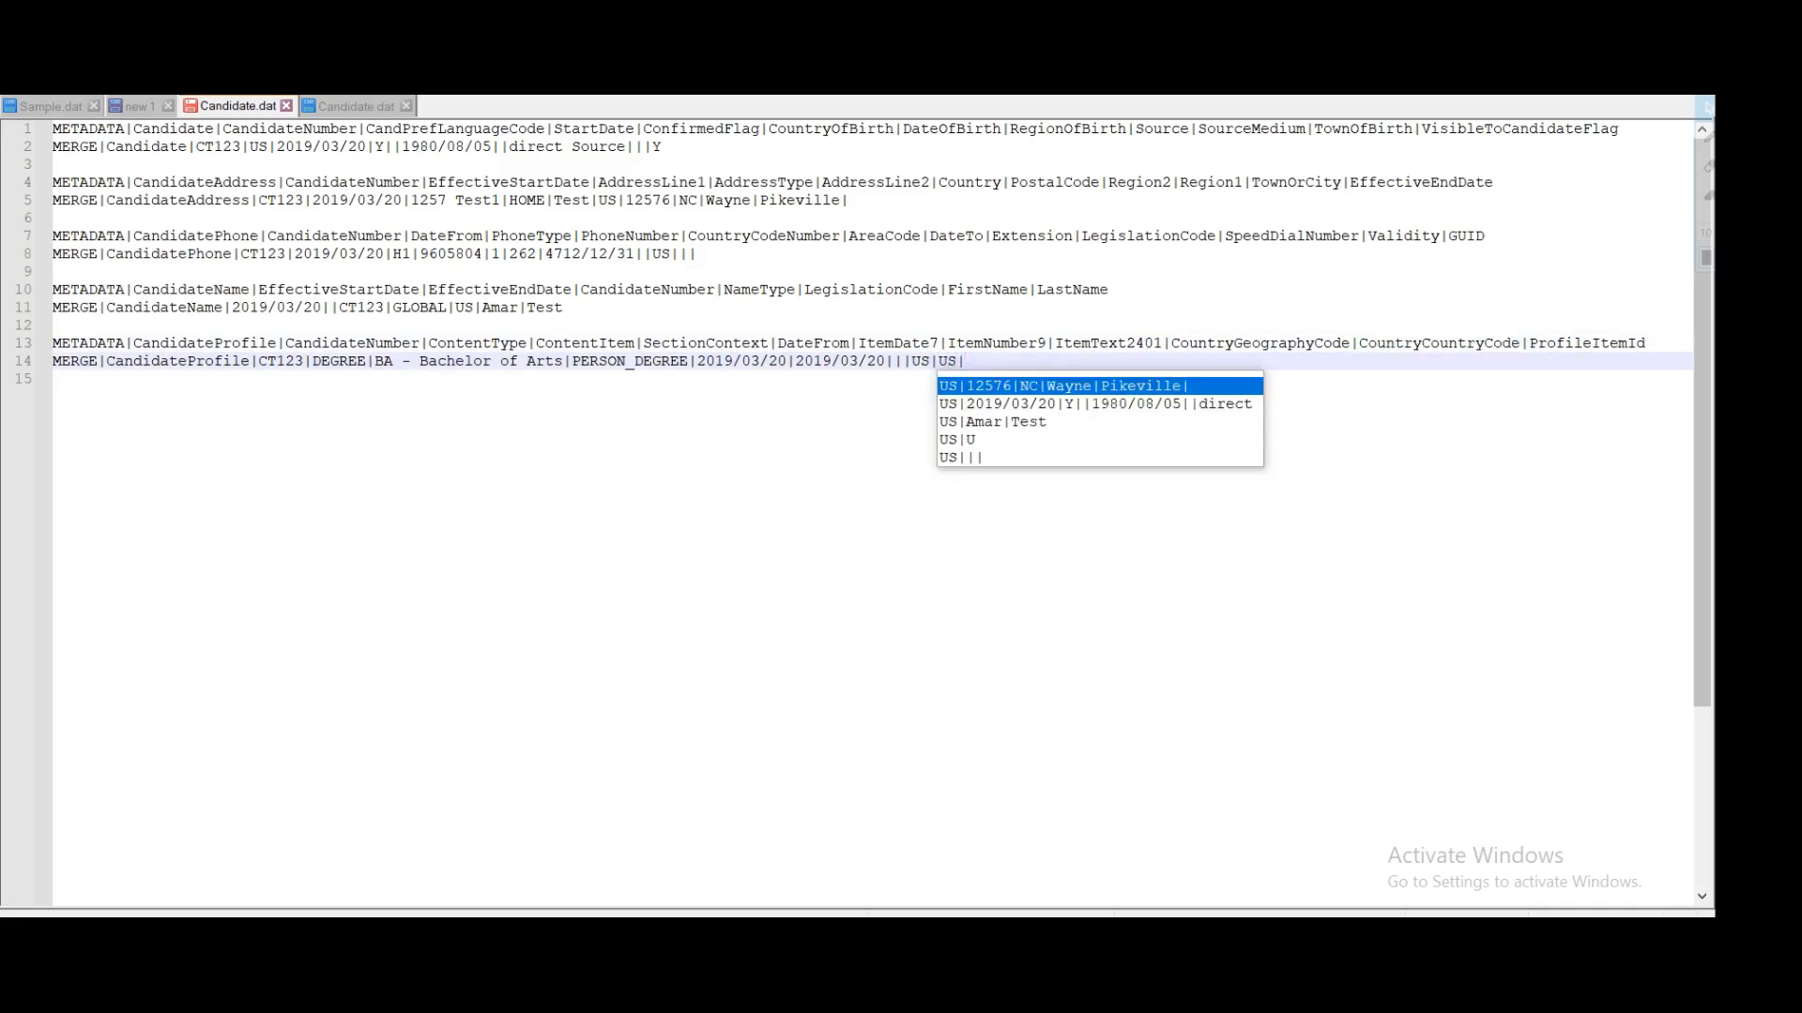
{"action": "type", "text": "|"}
{"action": "double_click", "coordinate": [1607, 347]}
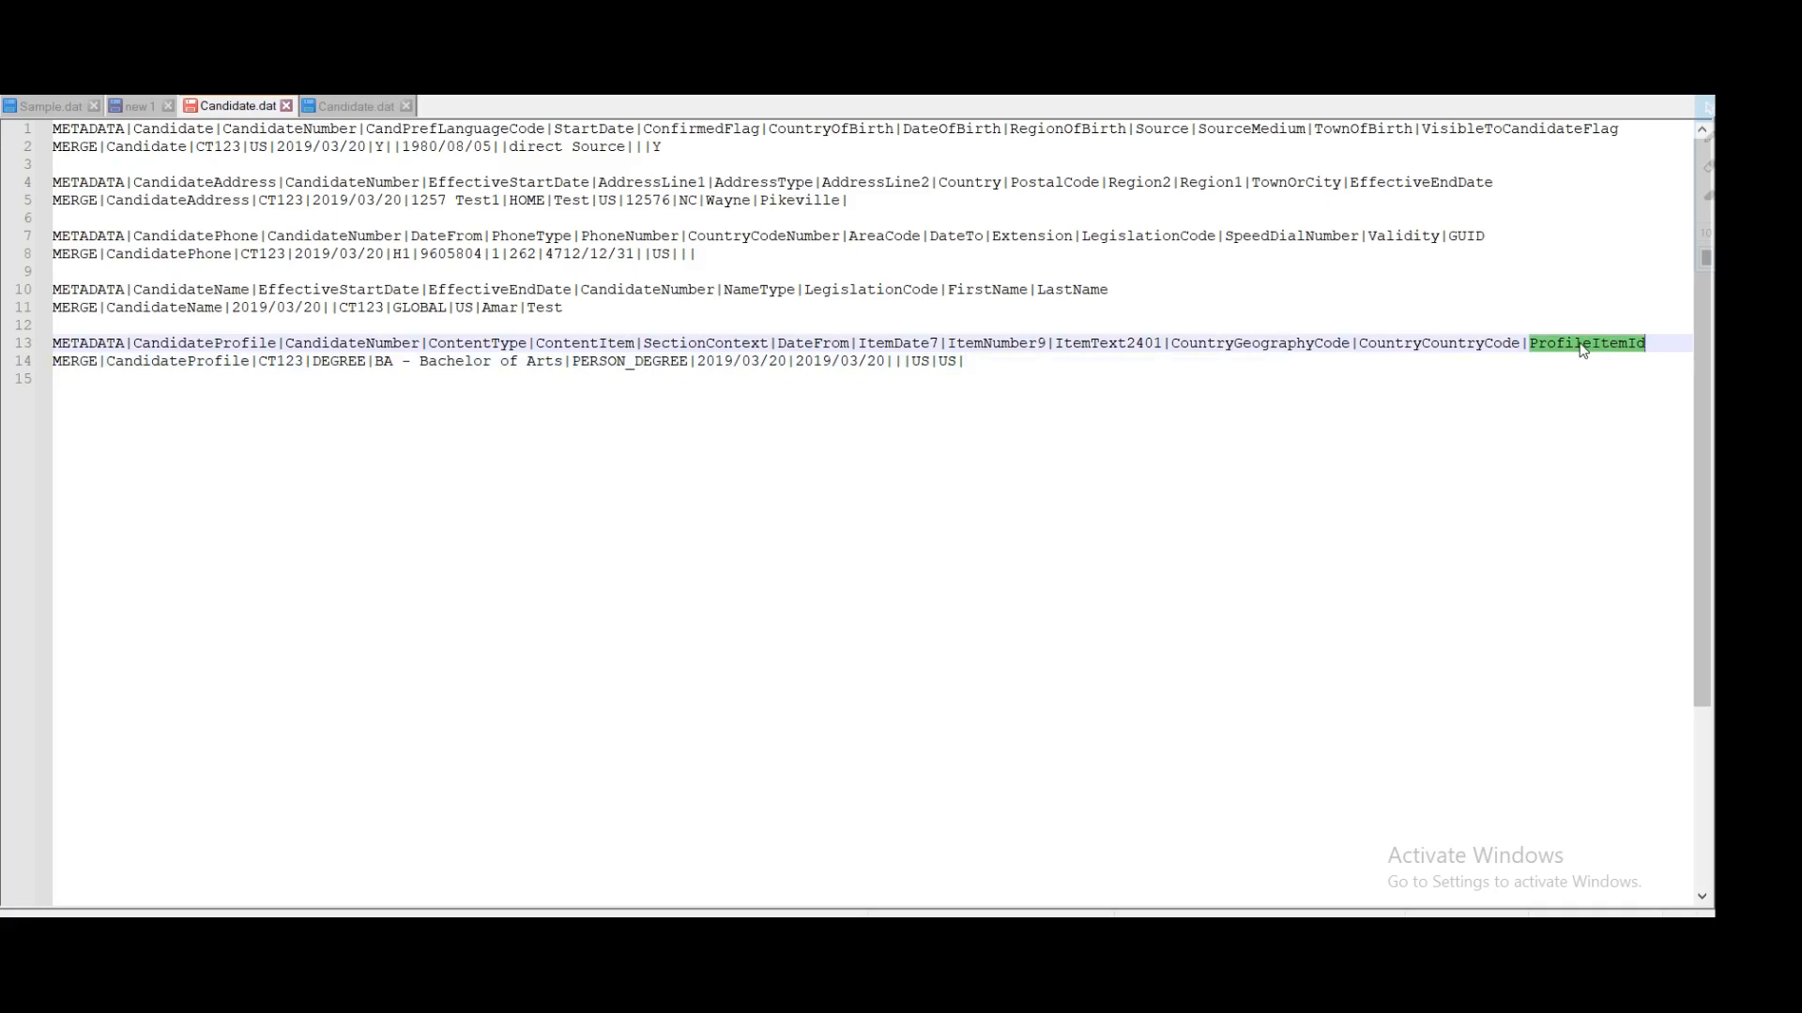
{"action": "left_click", "coordinate": [967, 361]}
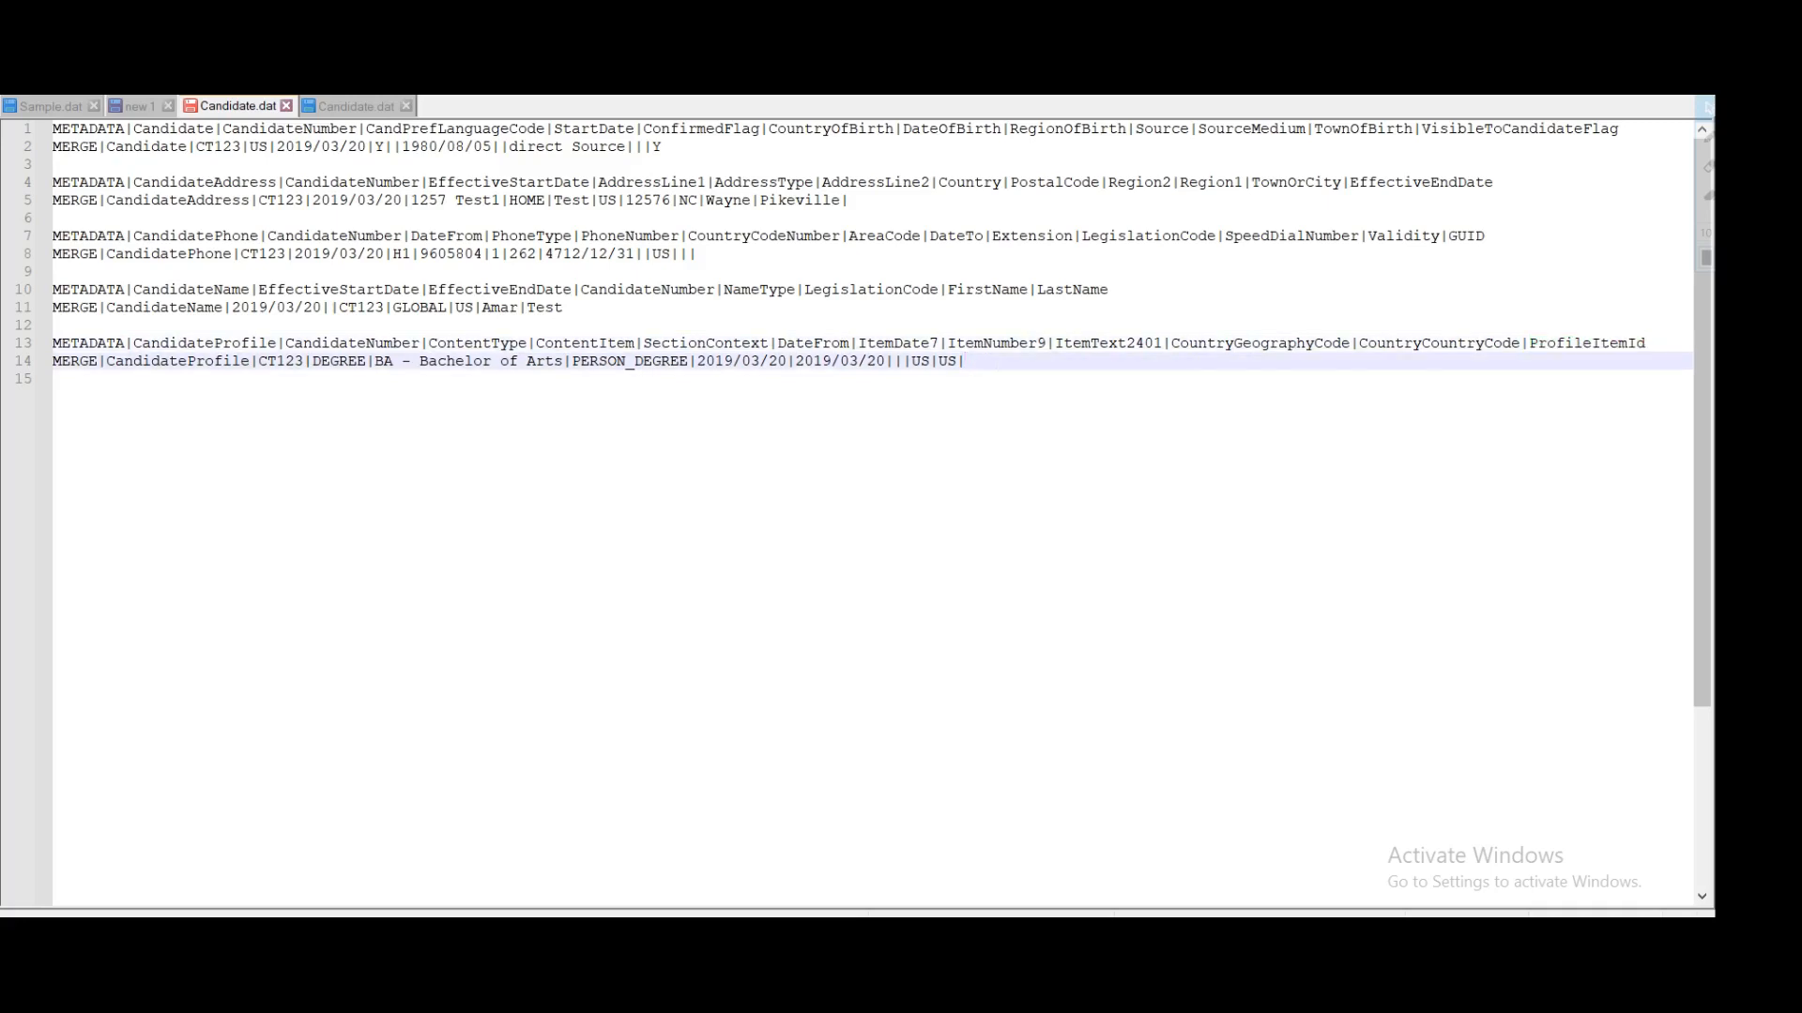
{"action": "type", "text": "12"}
Step: Save Candidate.dat with Ctrl+S
{"action": "key", "text": "shift+Up"}
{"action": "key", "text": "shift+Up"}
{"action": "key", "text": "shift+Up"}
{"action": "key", "text": "shift+Up"}
{"action": "key", "text": "shift+Up"}
{"action": "key", "text": "shift+Up"}
{"action": "key", "text": "shift+Up"}
{"action": "key", "text": "shift+Up"}
{"action": "key", "text": "shift+Up"}
{"action": "key", "text": "shift+Up"}
{"action": "key", "text": "shift+Up"}
{"action": "key", "text": "shift+Up"}
{"action": "key", "text": "shift+Up"}
{"action": "key", "text": "shift+Home"}
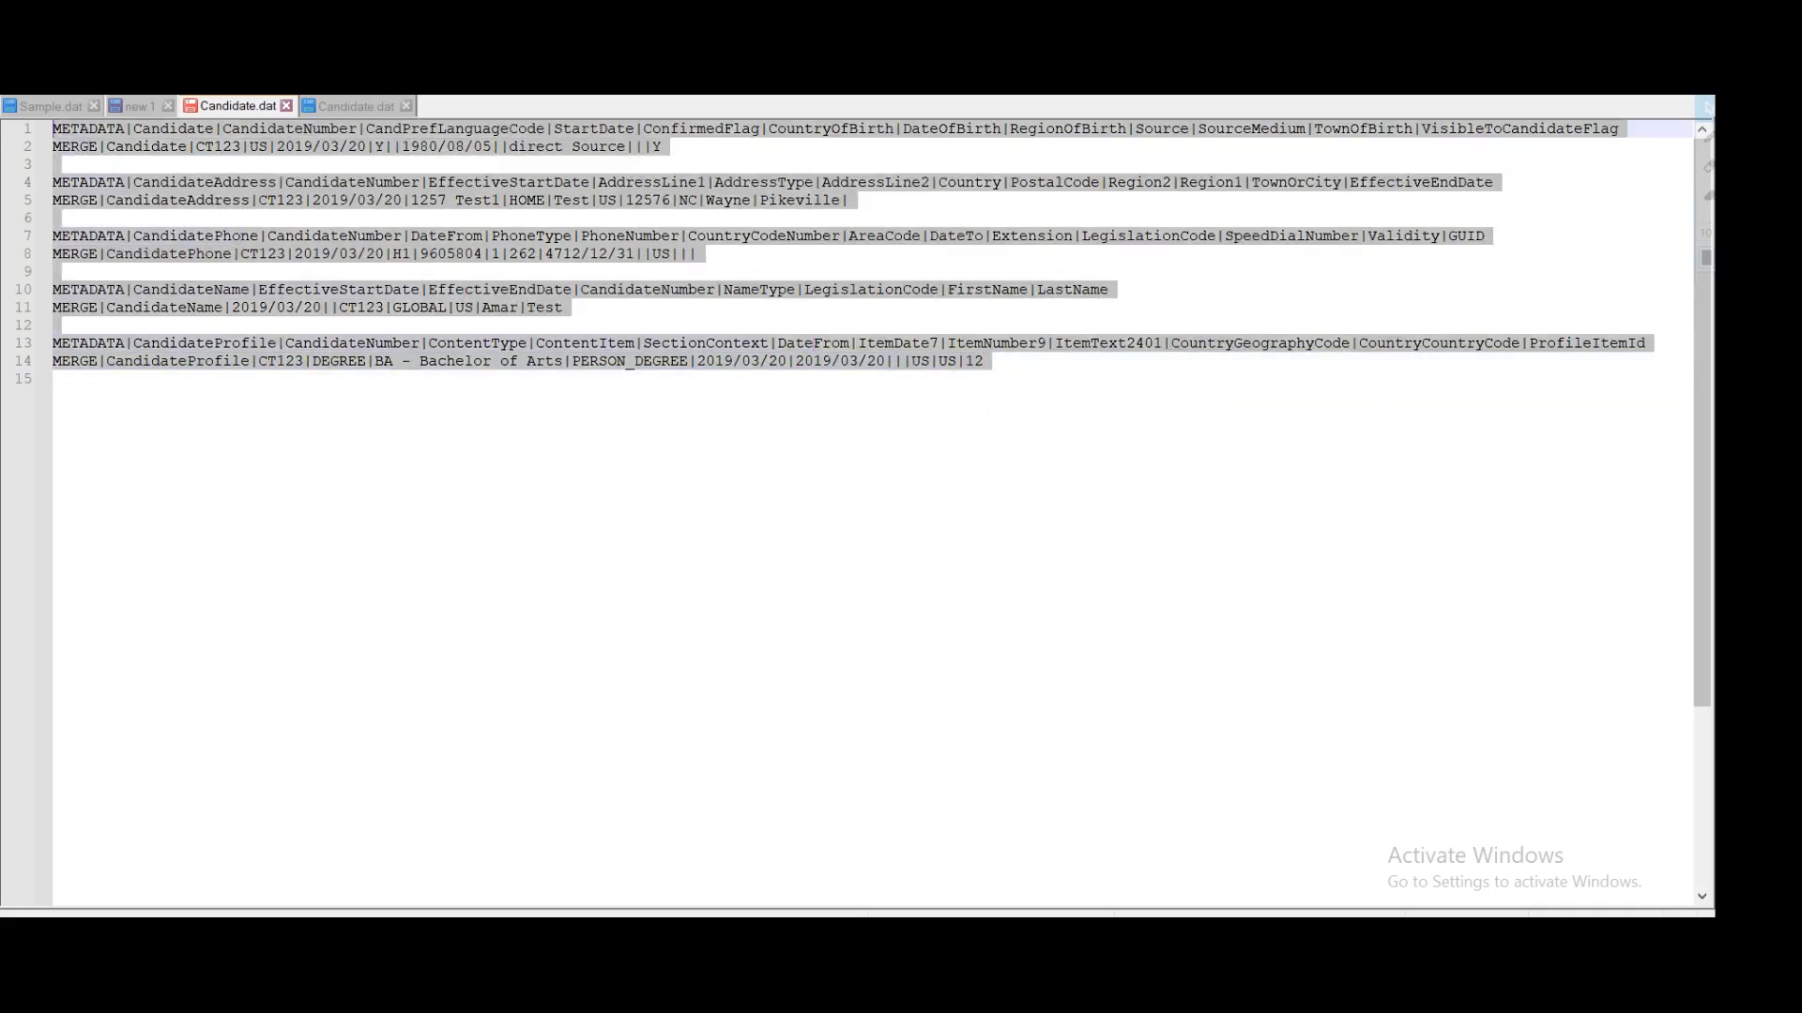
{"action": "left_click", "coordinate": [864, 504]}
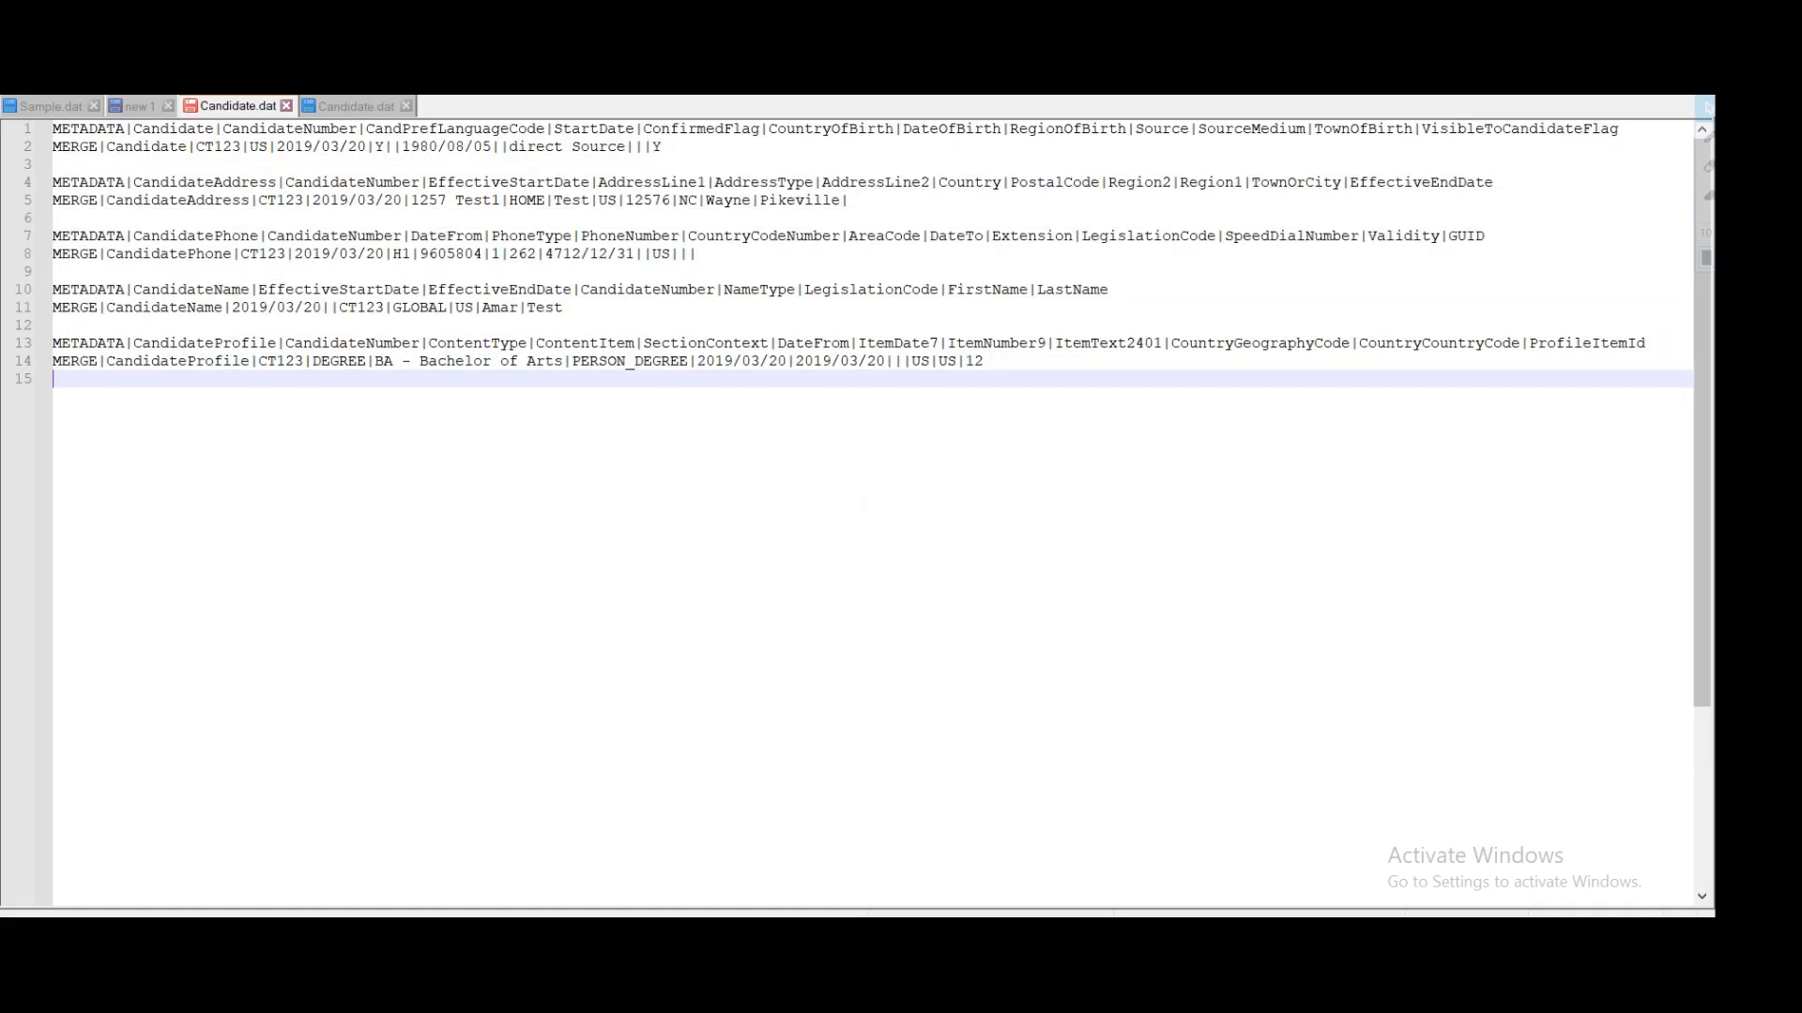
{"action": "key", "text": "ctrl+s"}
{"action": "key", "text": "ctrl+s"}
{"action": "left_click_drag", "start_coordinate": [244, 381], "coordinate": [213, 255]}
{"action": "left_click", "coordinate": [297, 277]}
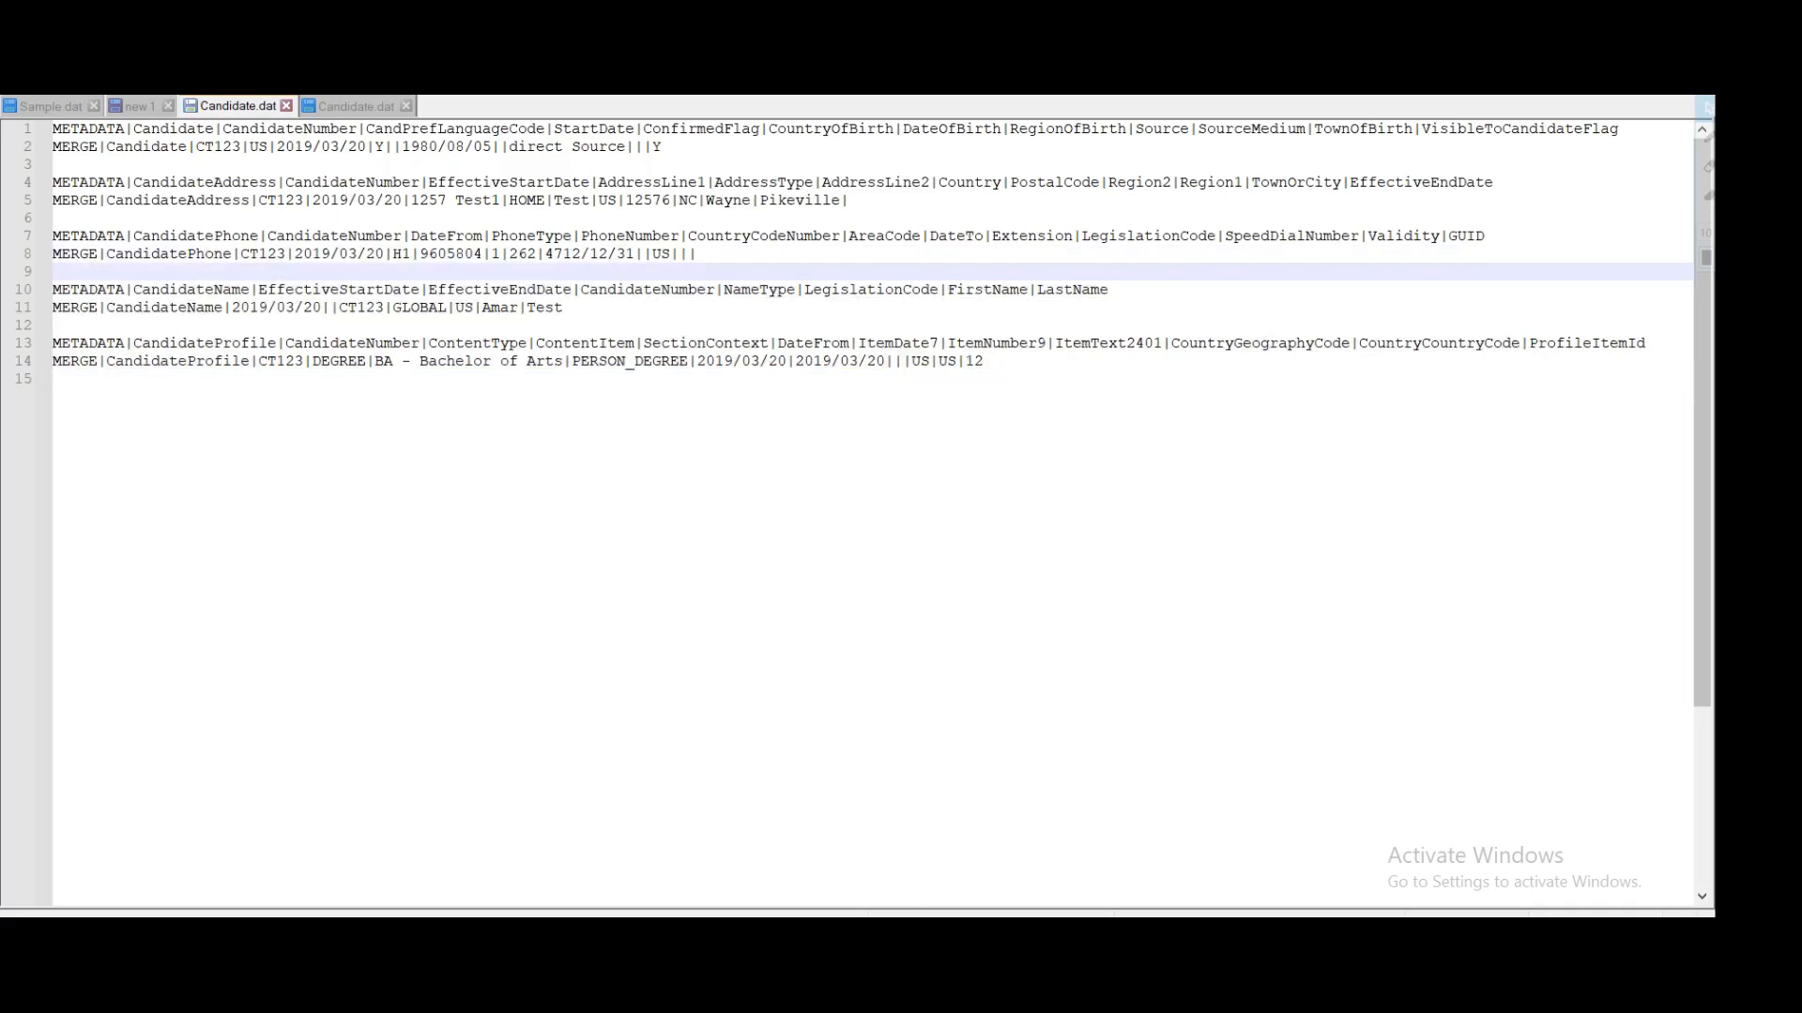
{"action": "key", "text": "alt+Tab"}
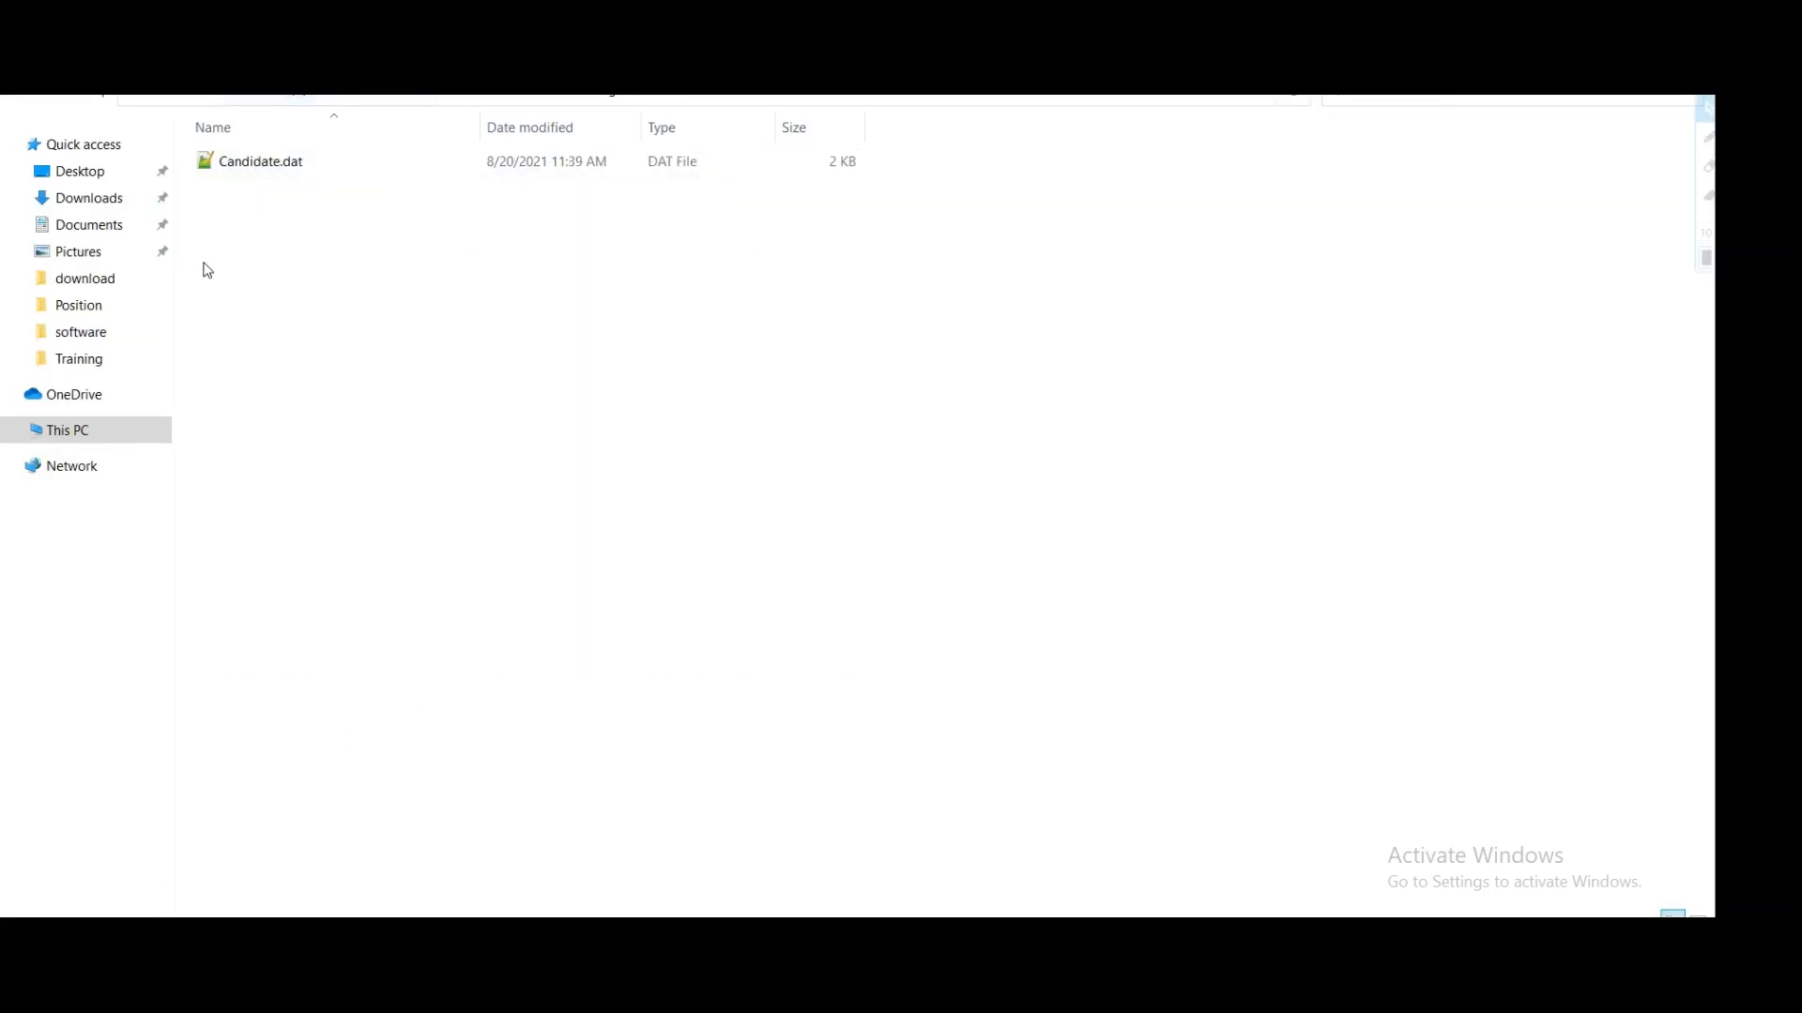
Step: Zip Candidate.dat into Candidate.zip via Add to archive, then begin an HCM Import File
{"action": "left_click", "coordinate": [228, 163]}
{"action": "right_click", "coordinate": [228, 165]}
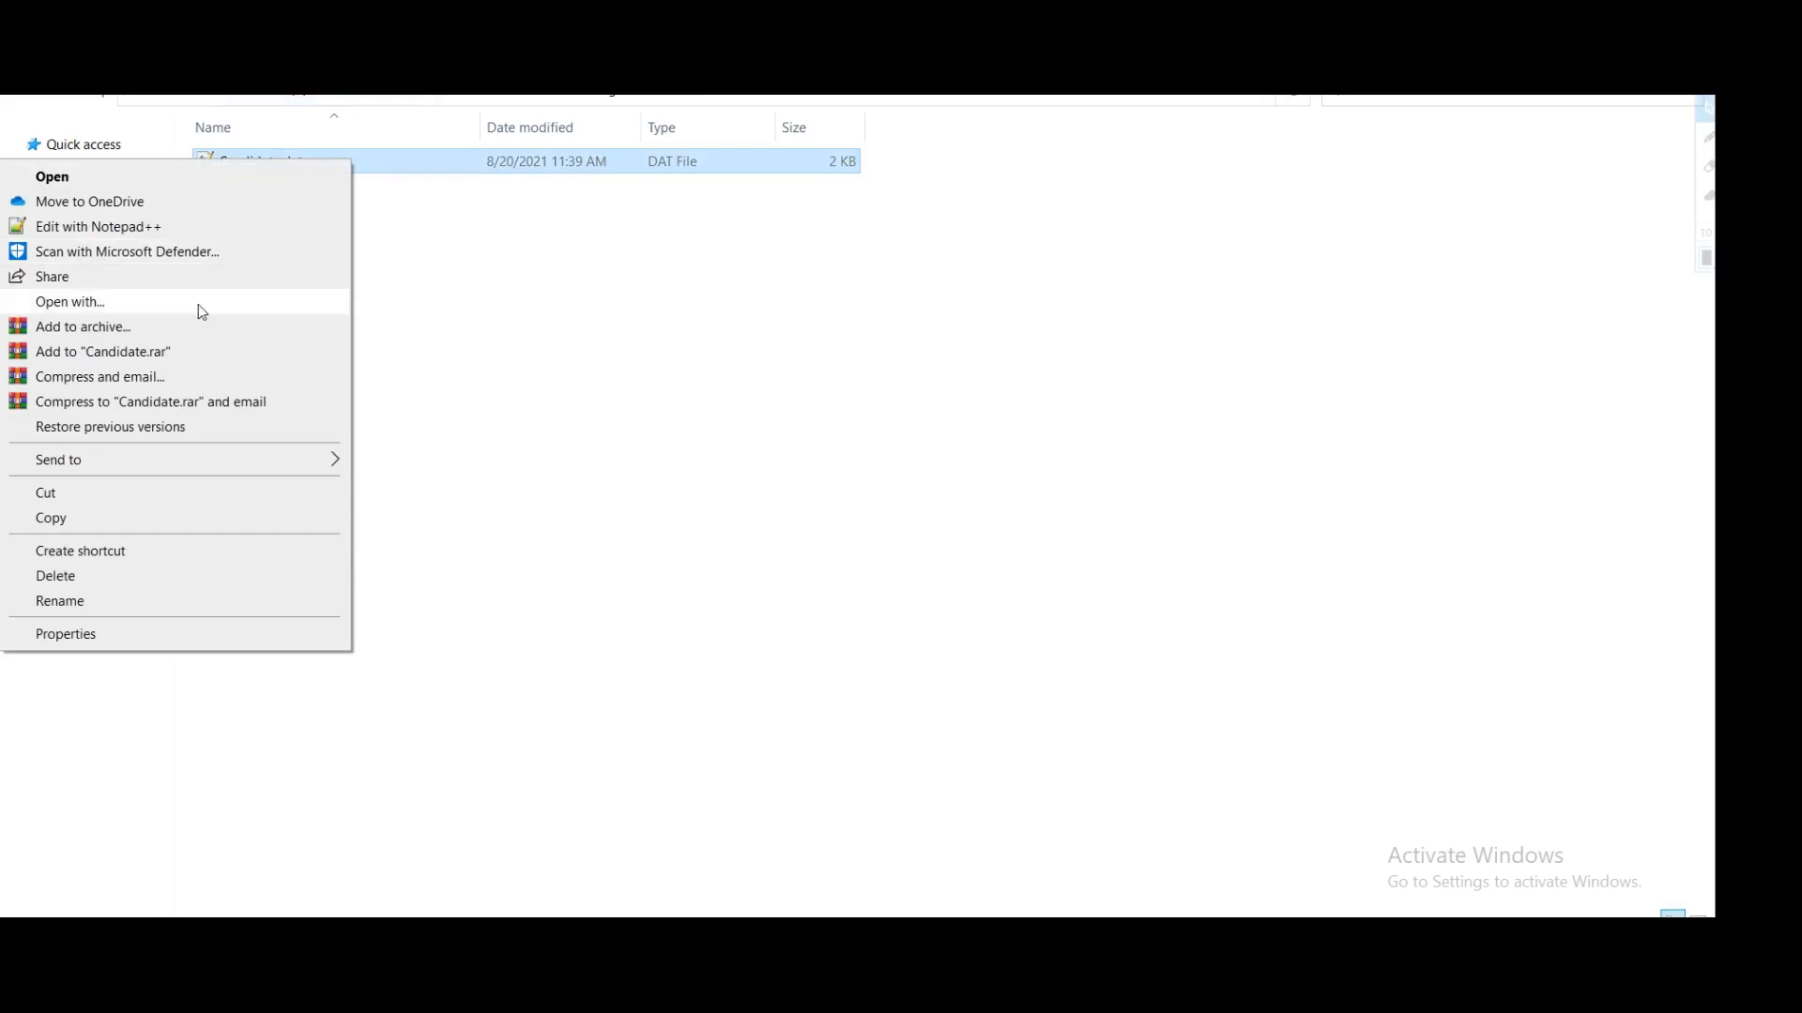
{"action": "left_click", "coordinate": [165, 328]}
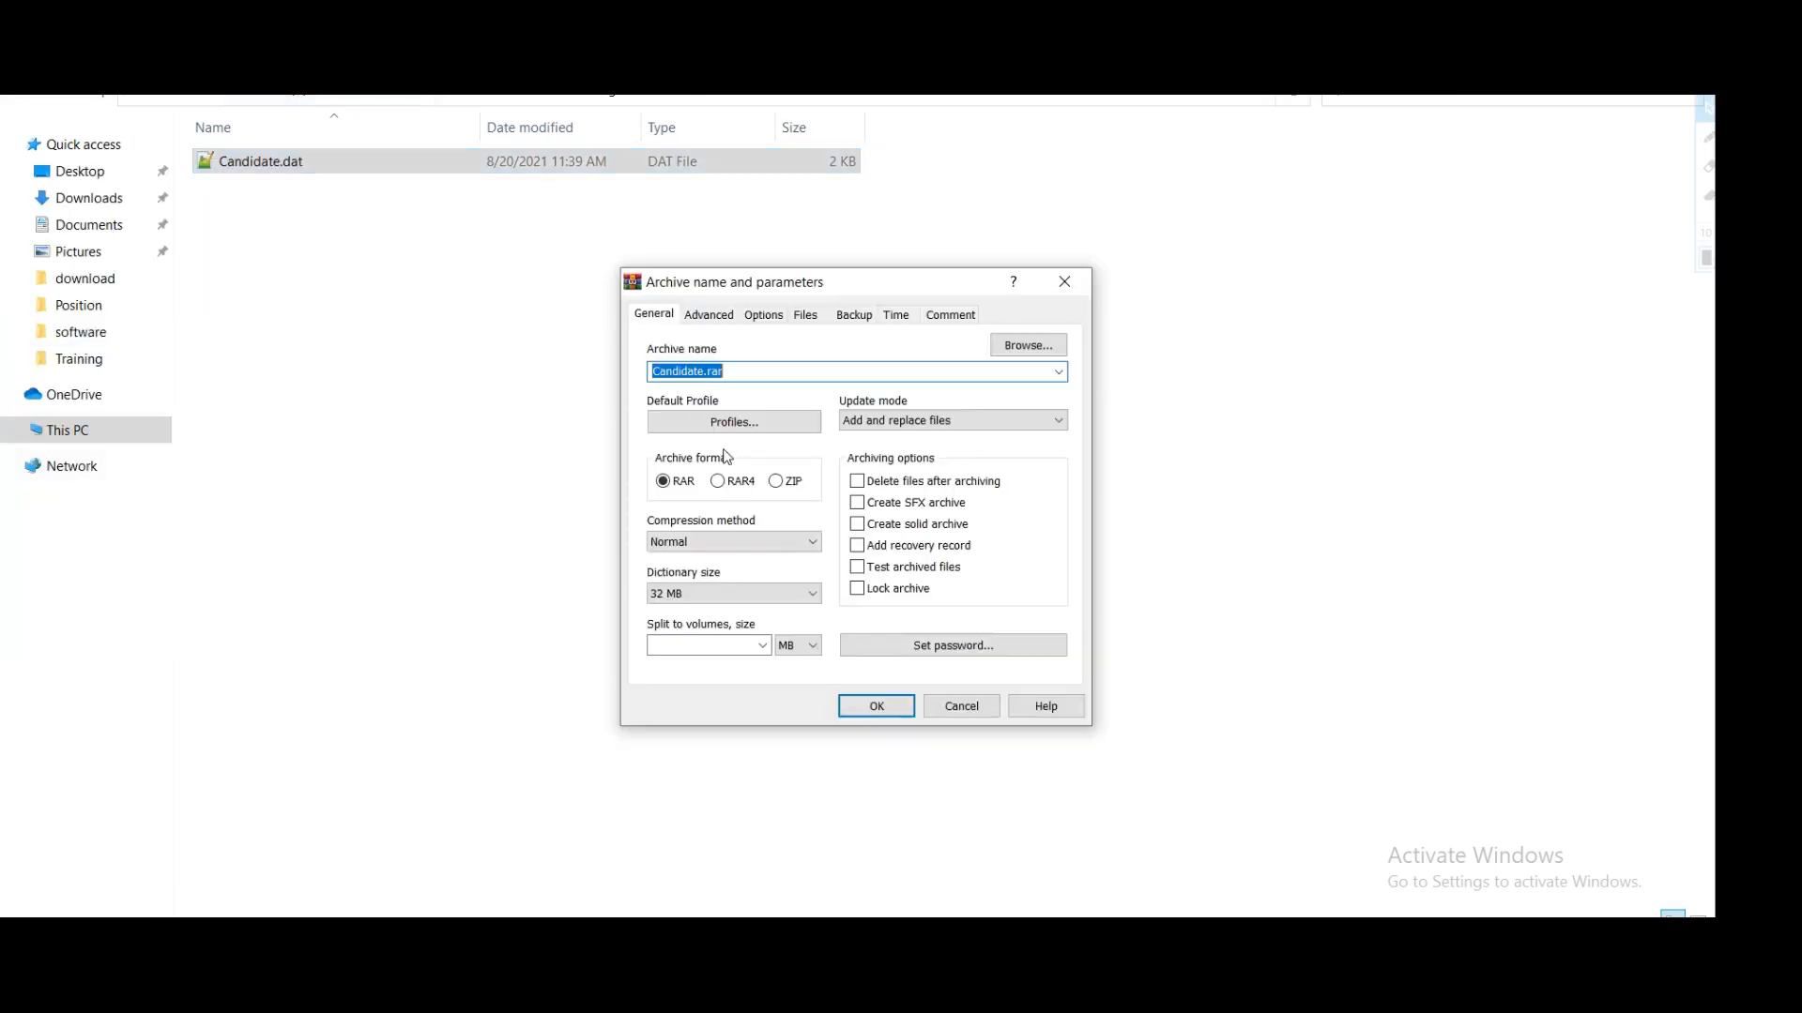
{"action": "left_click", "coordinate": [779, 487]}
{"action": "left_click", "coordinate": [873, 707]}
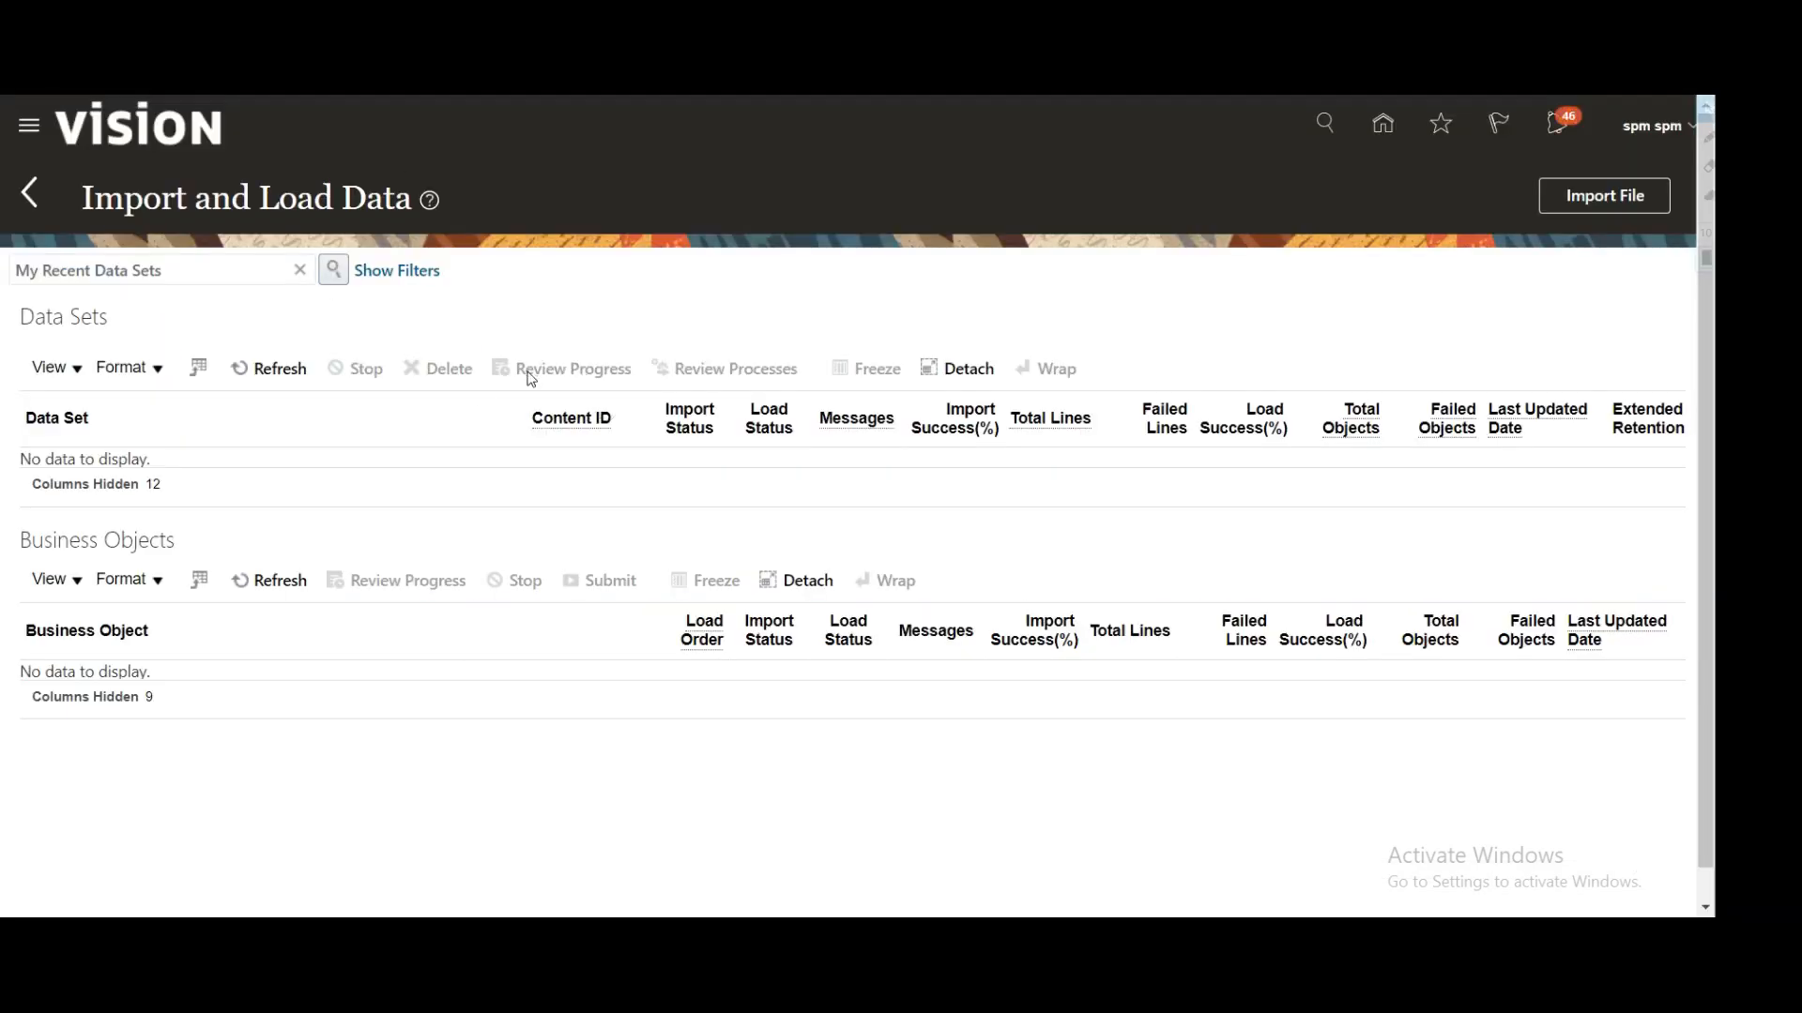
{"action": "left_click", "coordinate": [1550, 197]}
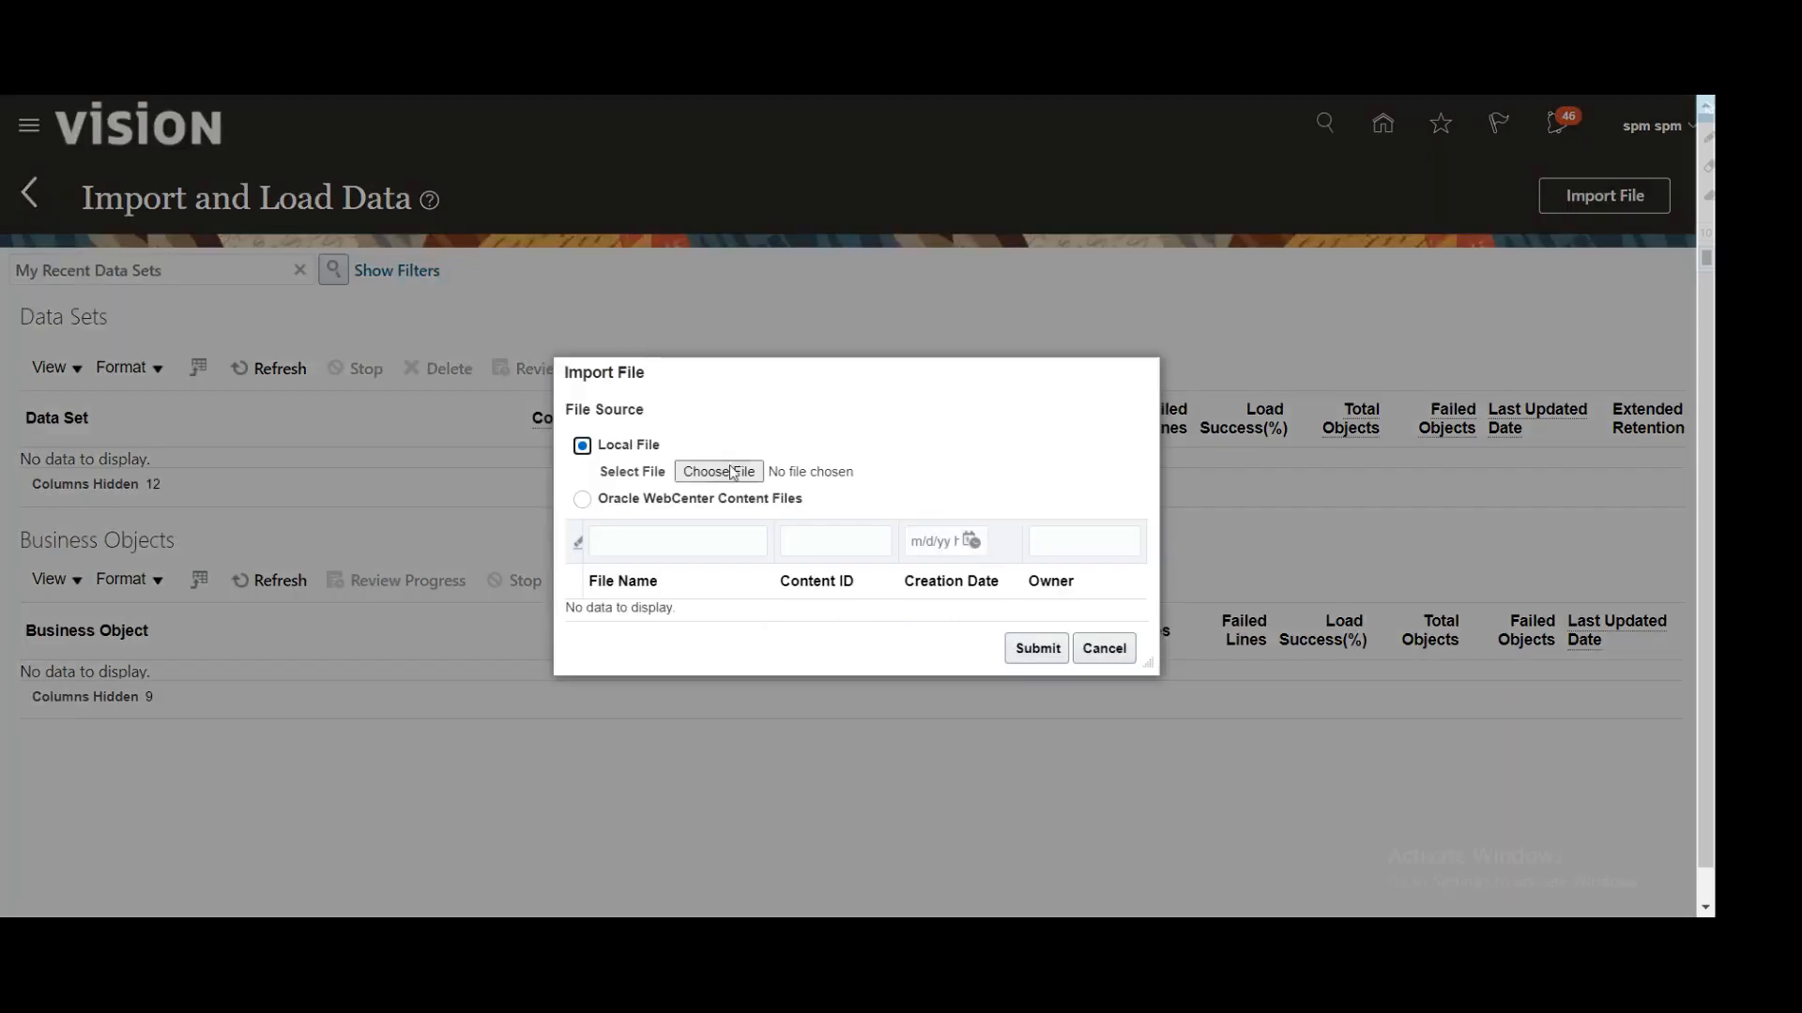
Step: Choose Candidate.zip, upload it, submit the import-and-load process and acknowledge the confirmation
{"action": "left_click", "coordinate": [734, 472]}
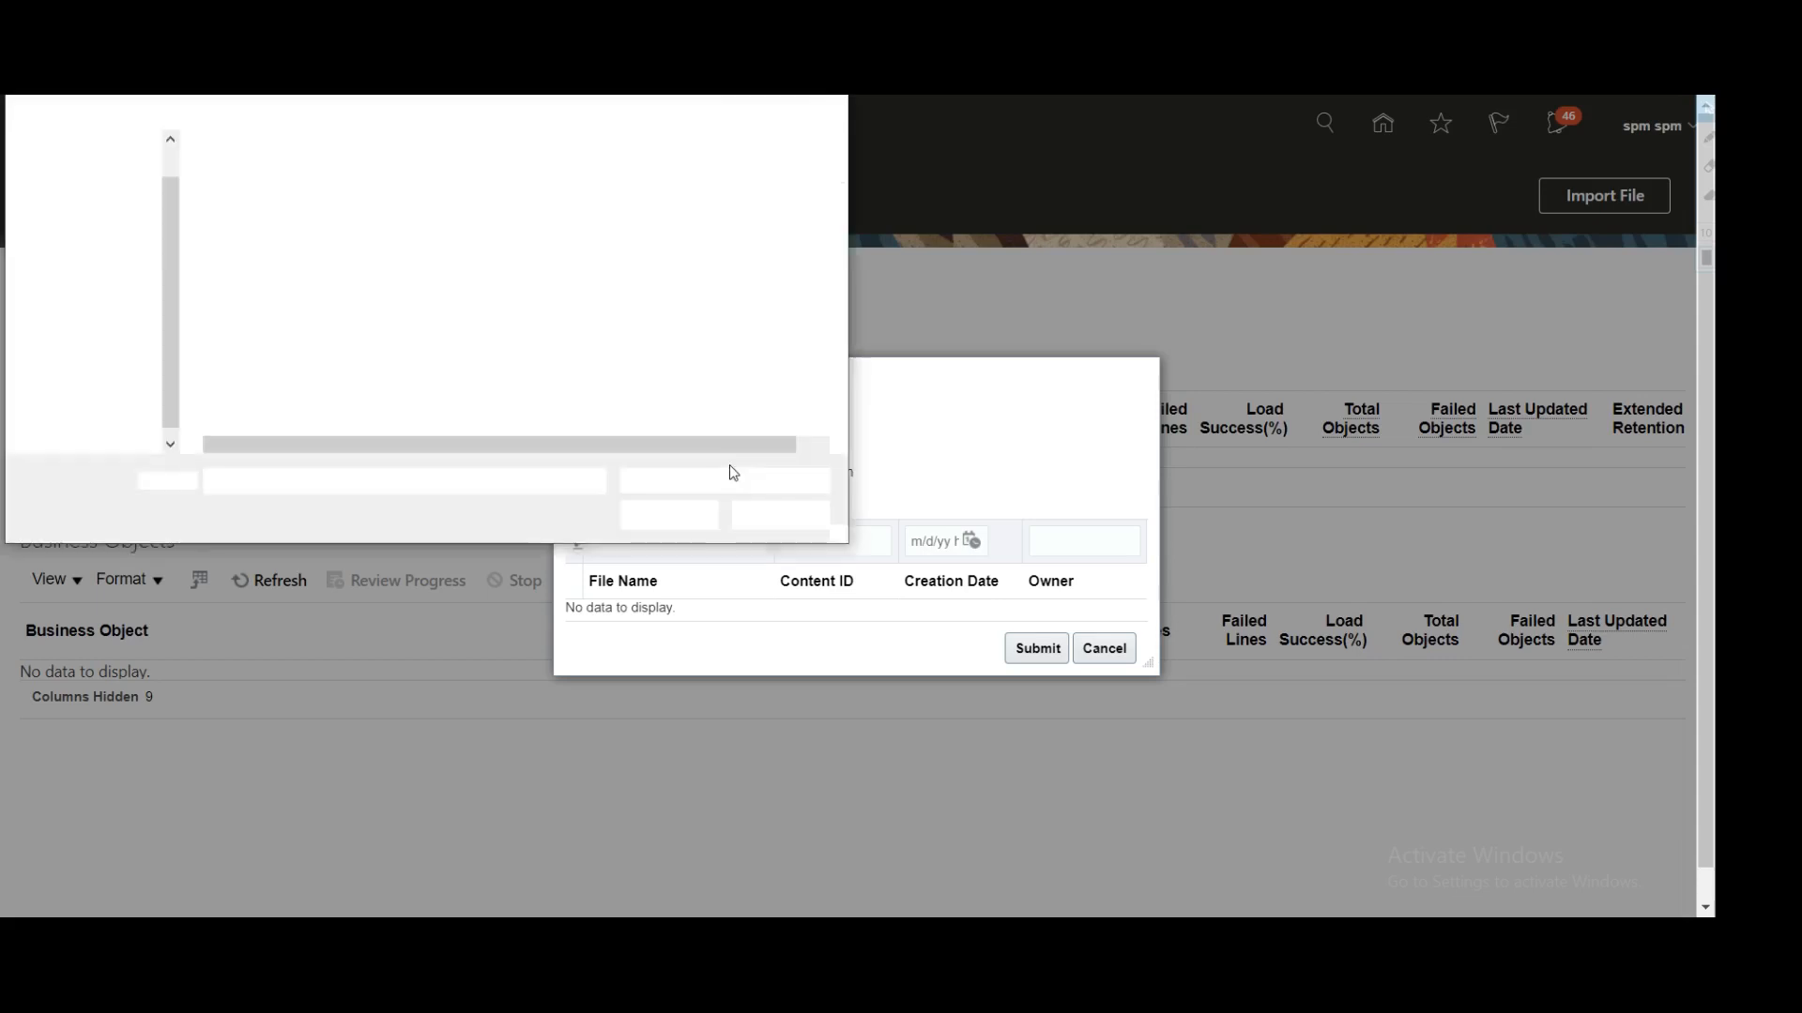
{"action": "double_click", "coordinate": [273, 209]}
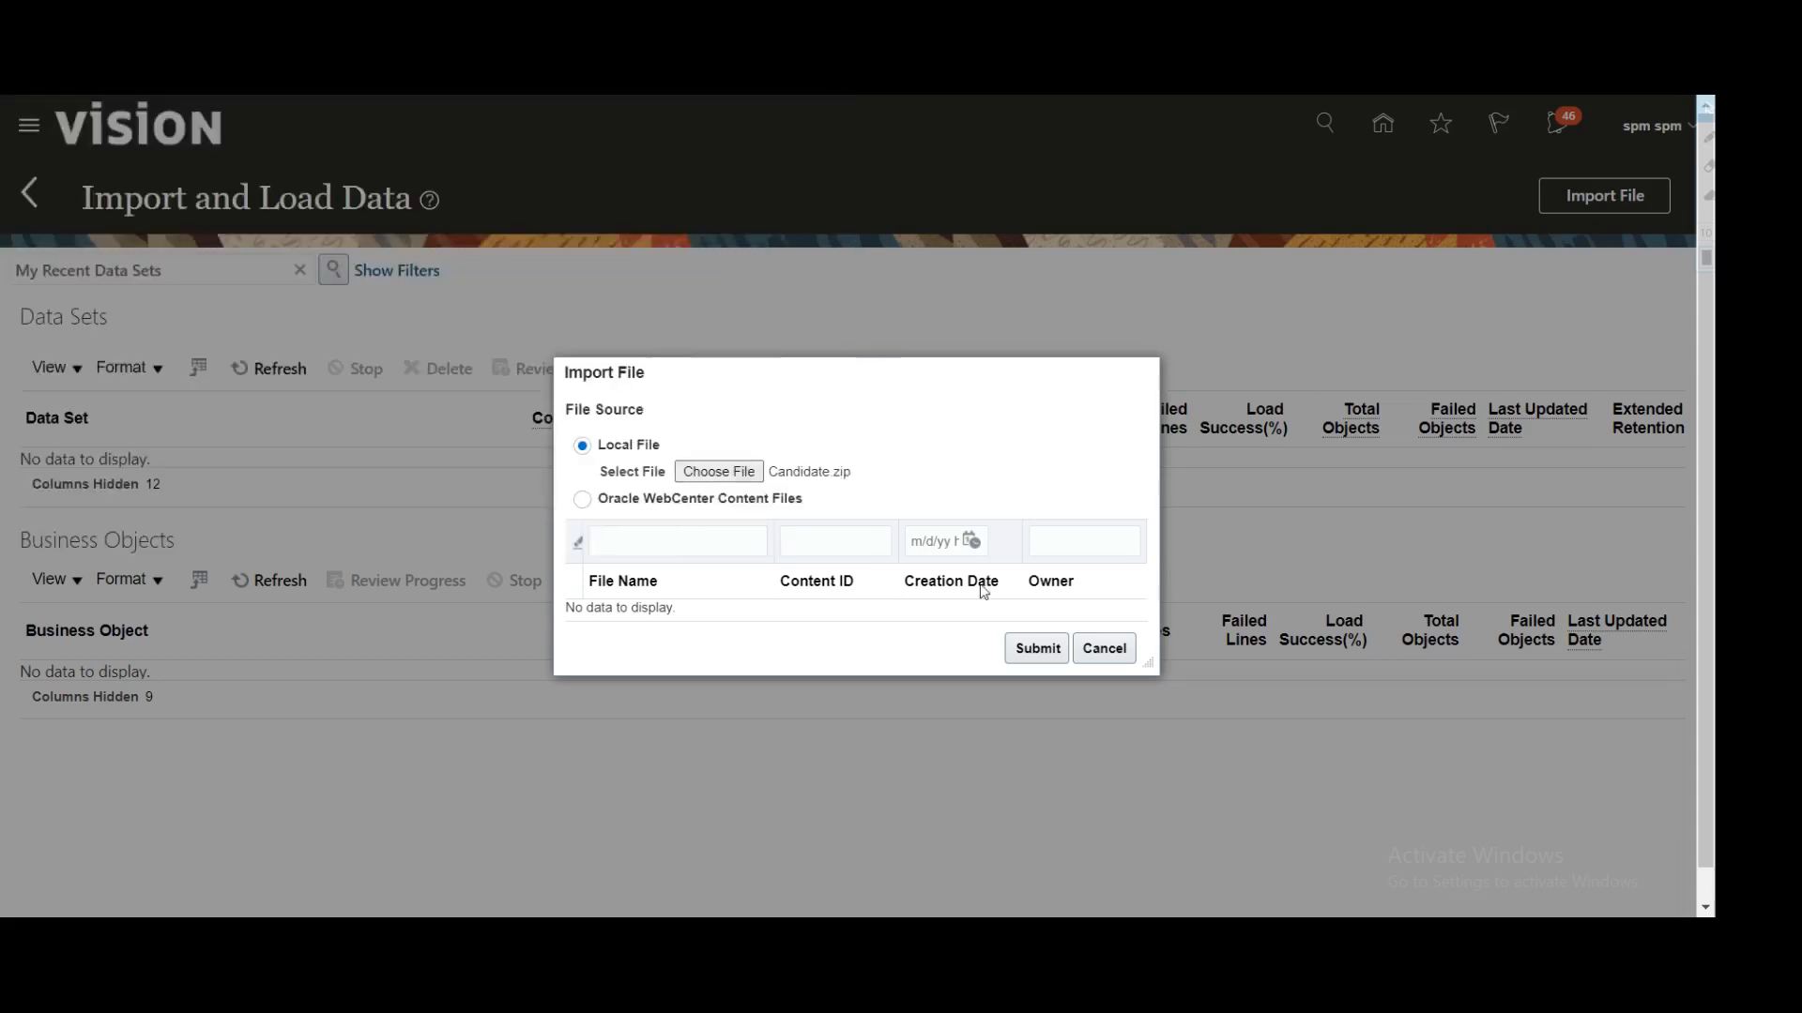
{"action": "left_click", "coordinate": [1035, 647]}
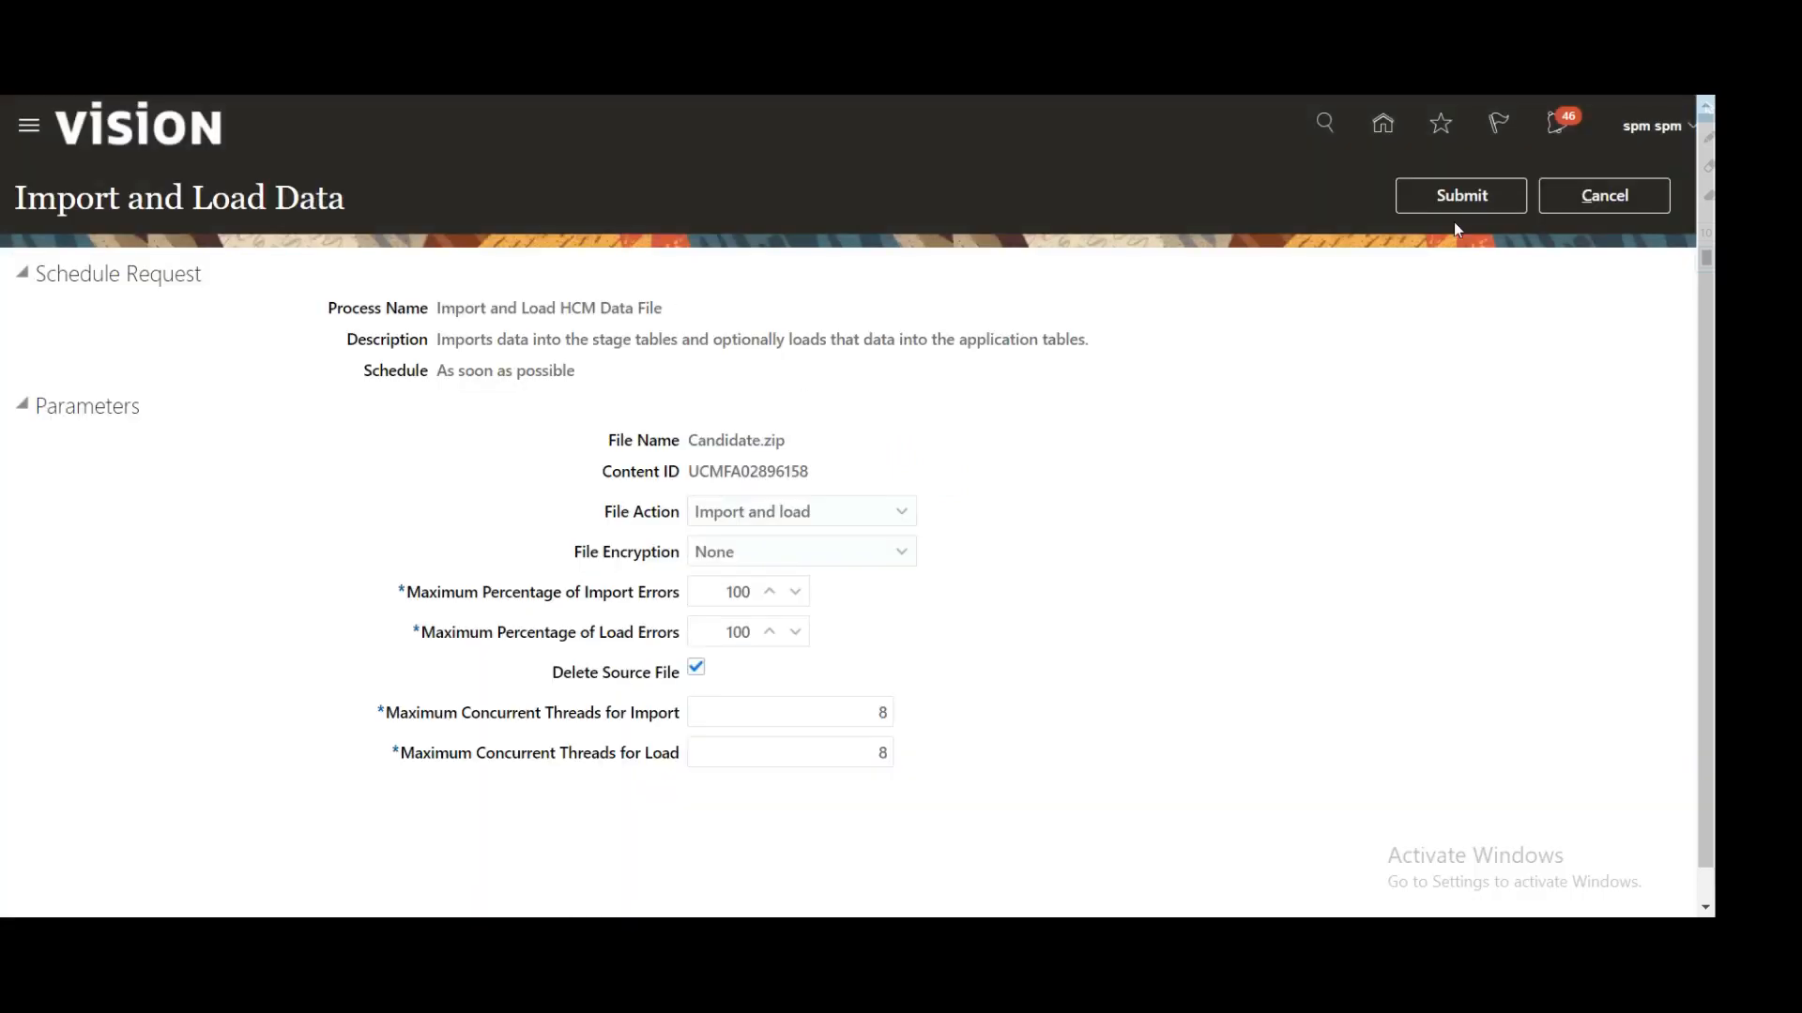
{"action": "left_click", "coordinate": [1459, 196]}
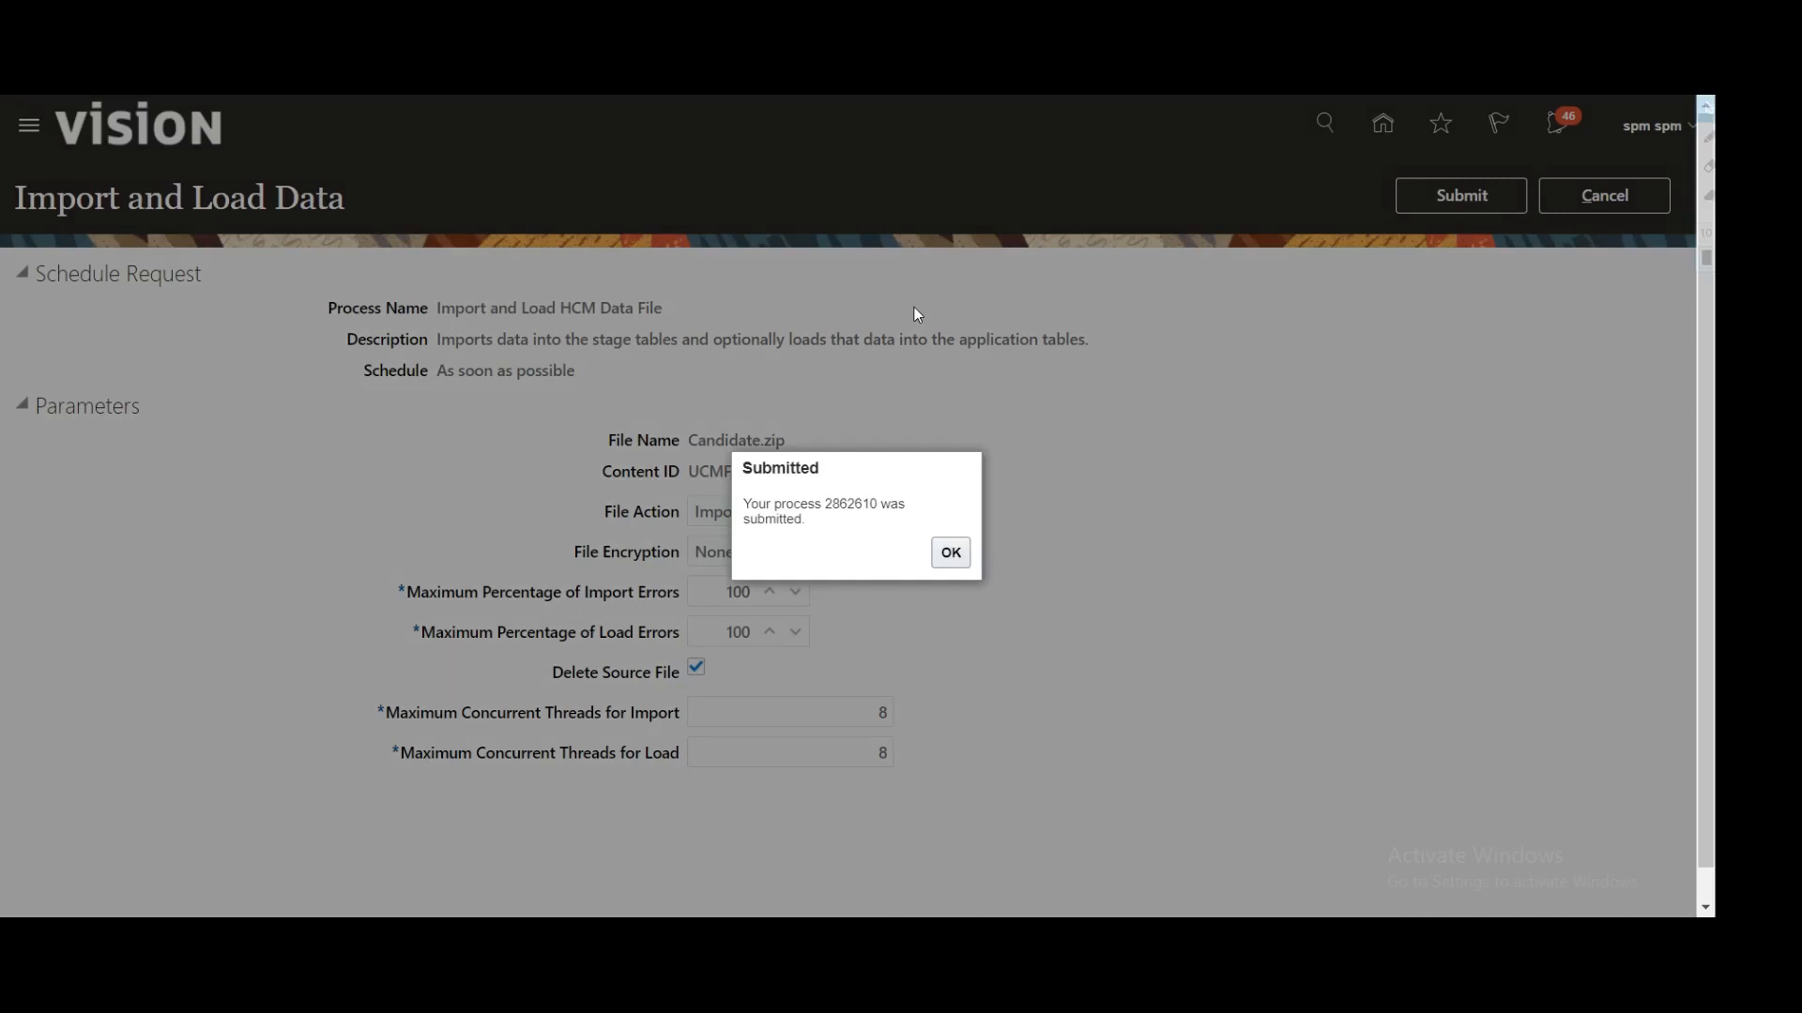
{"action": "left_click", "coordinate": [951, 554]}
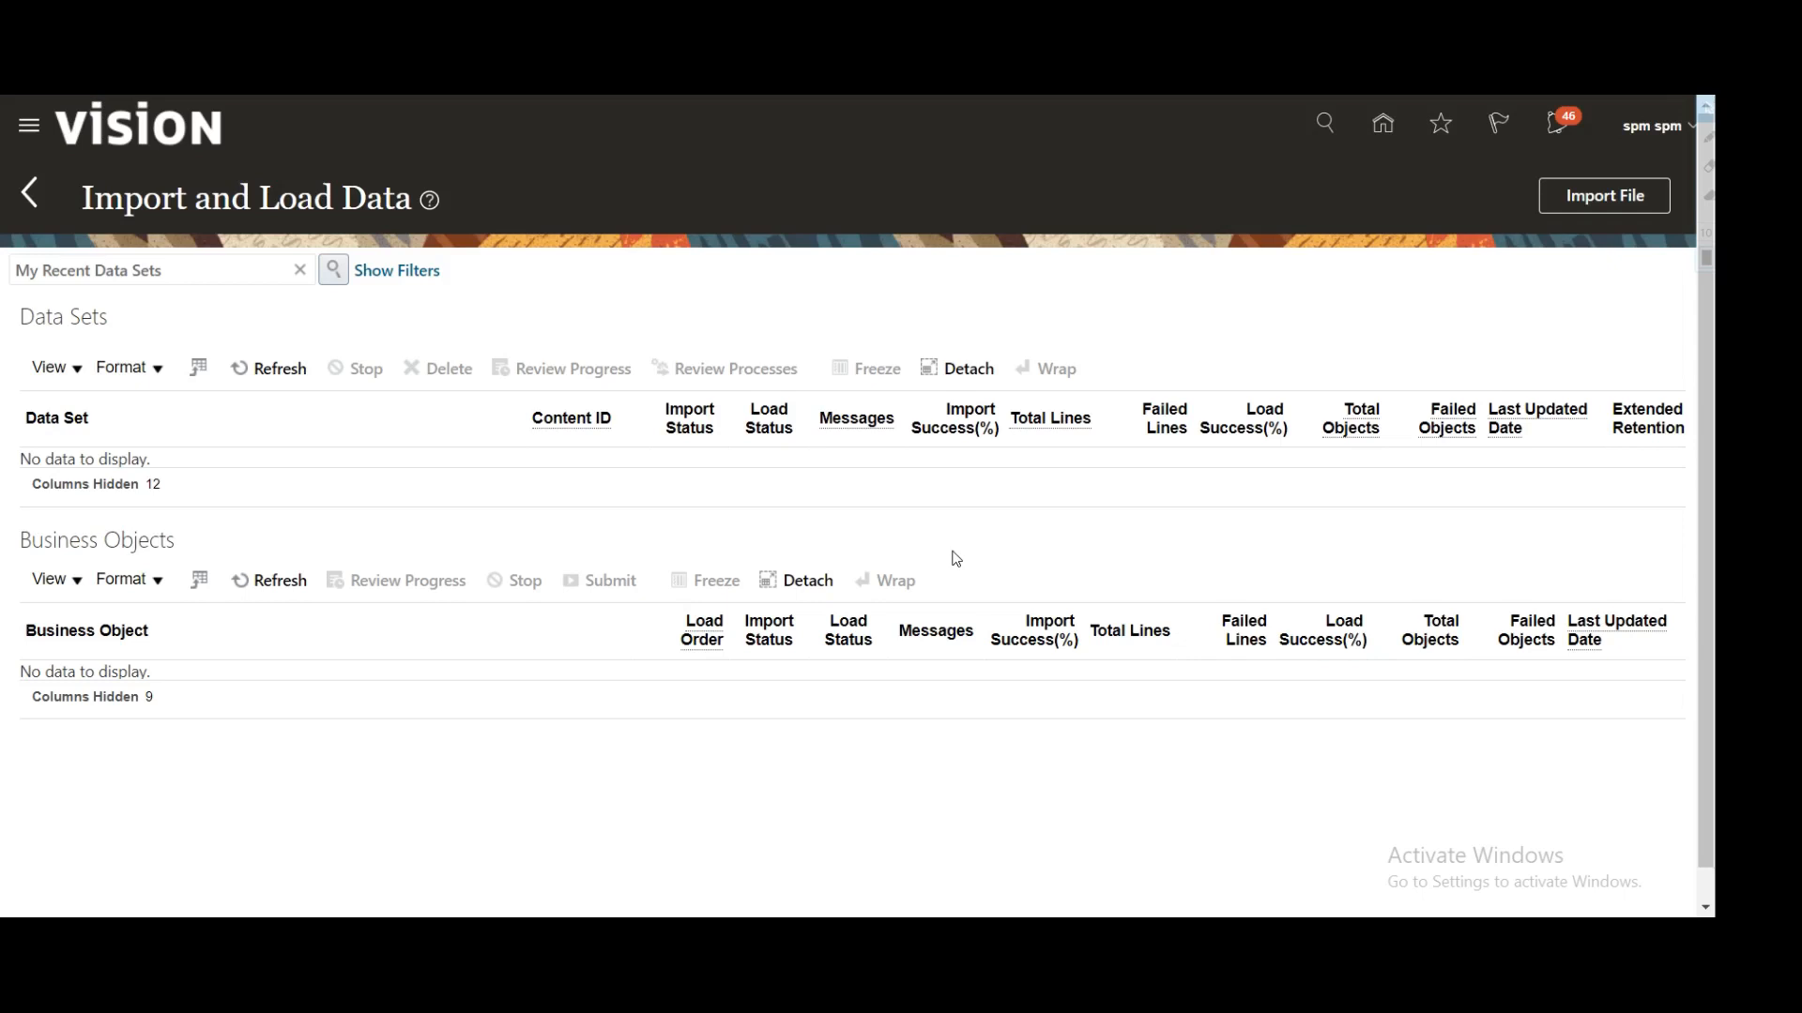
{"action": "left_click", "coordinate": [281, 375]}
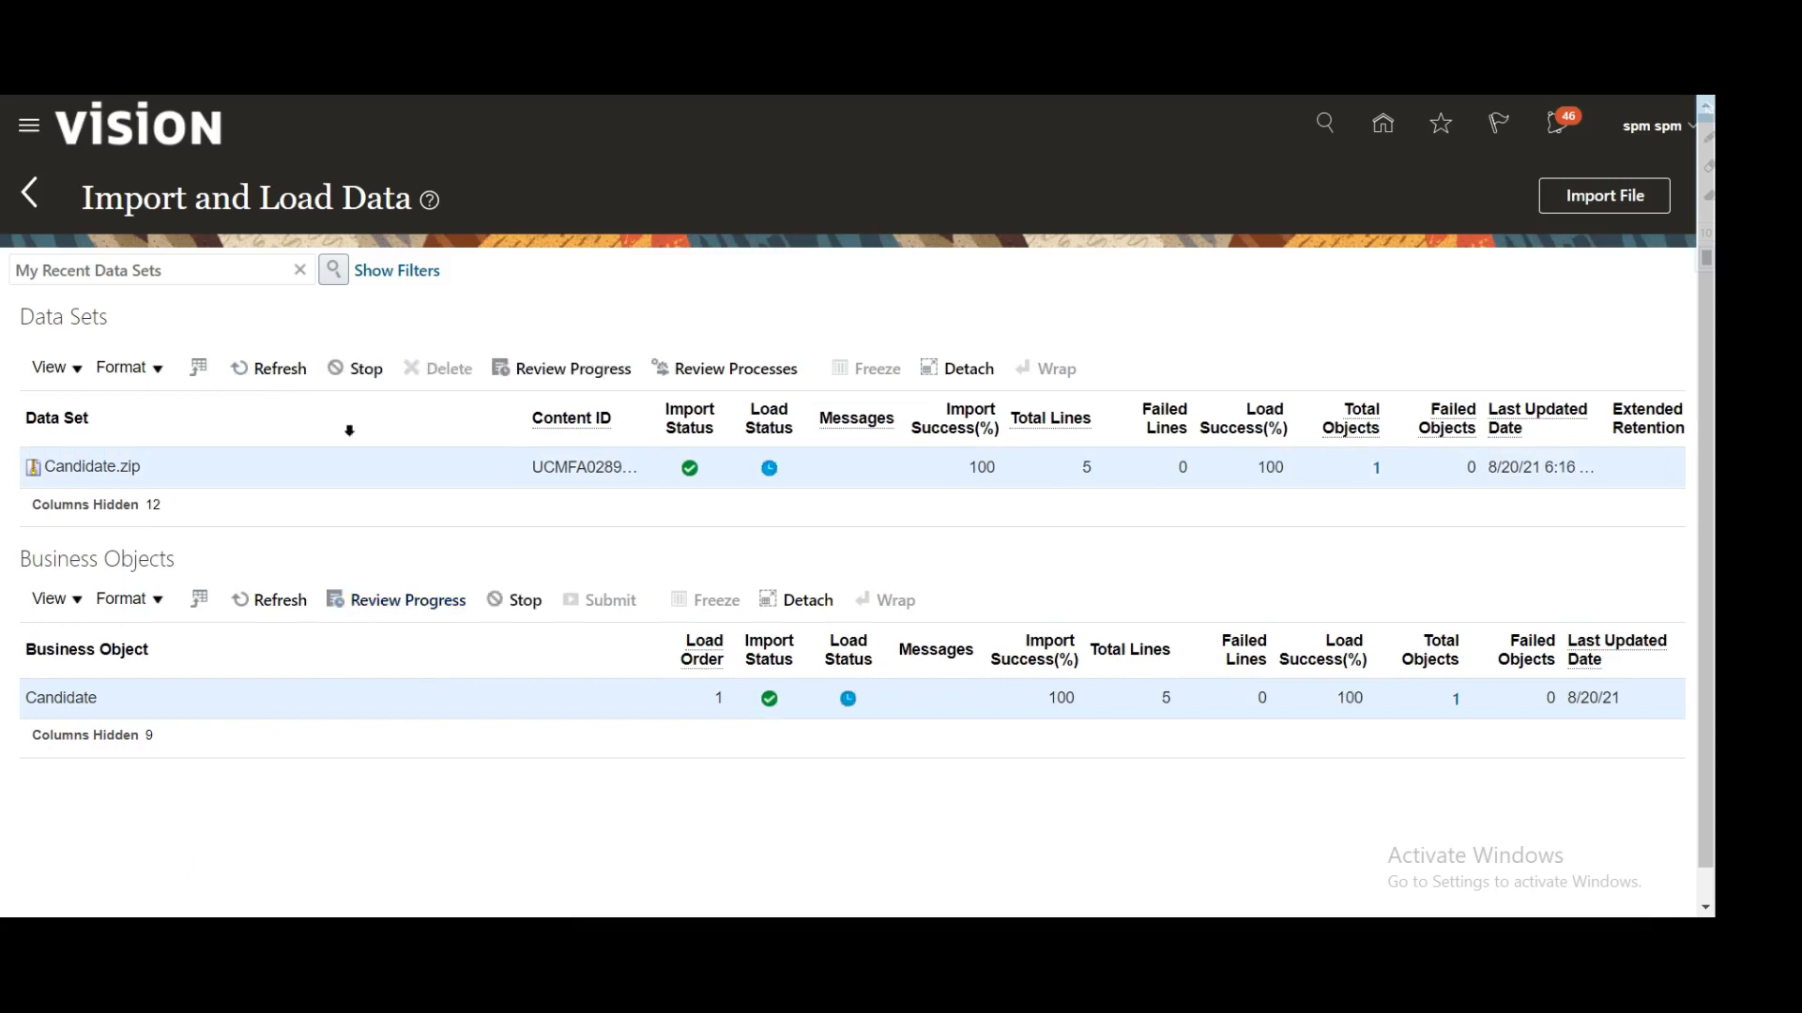
Step: Refresh Data Sets until Candidate.zip shows 100% load success with 0 failed lines
{"action": "left_click", "coordinate": [258, 368]}
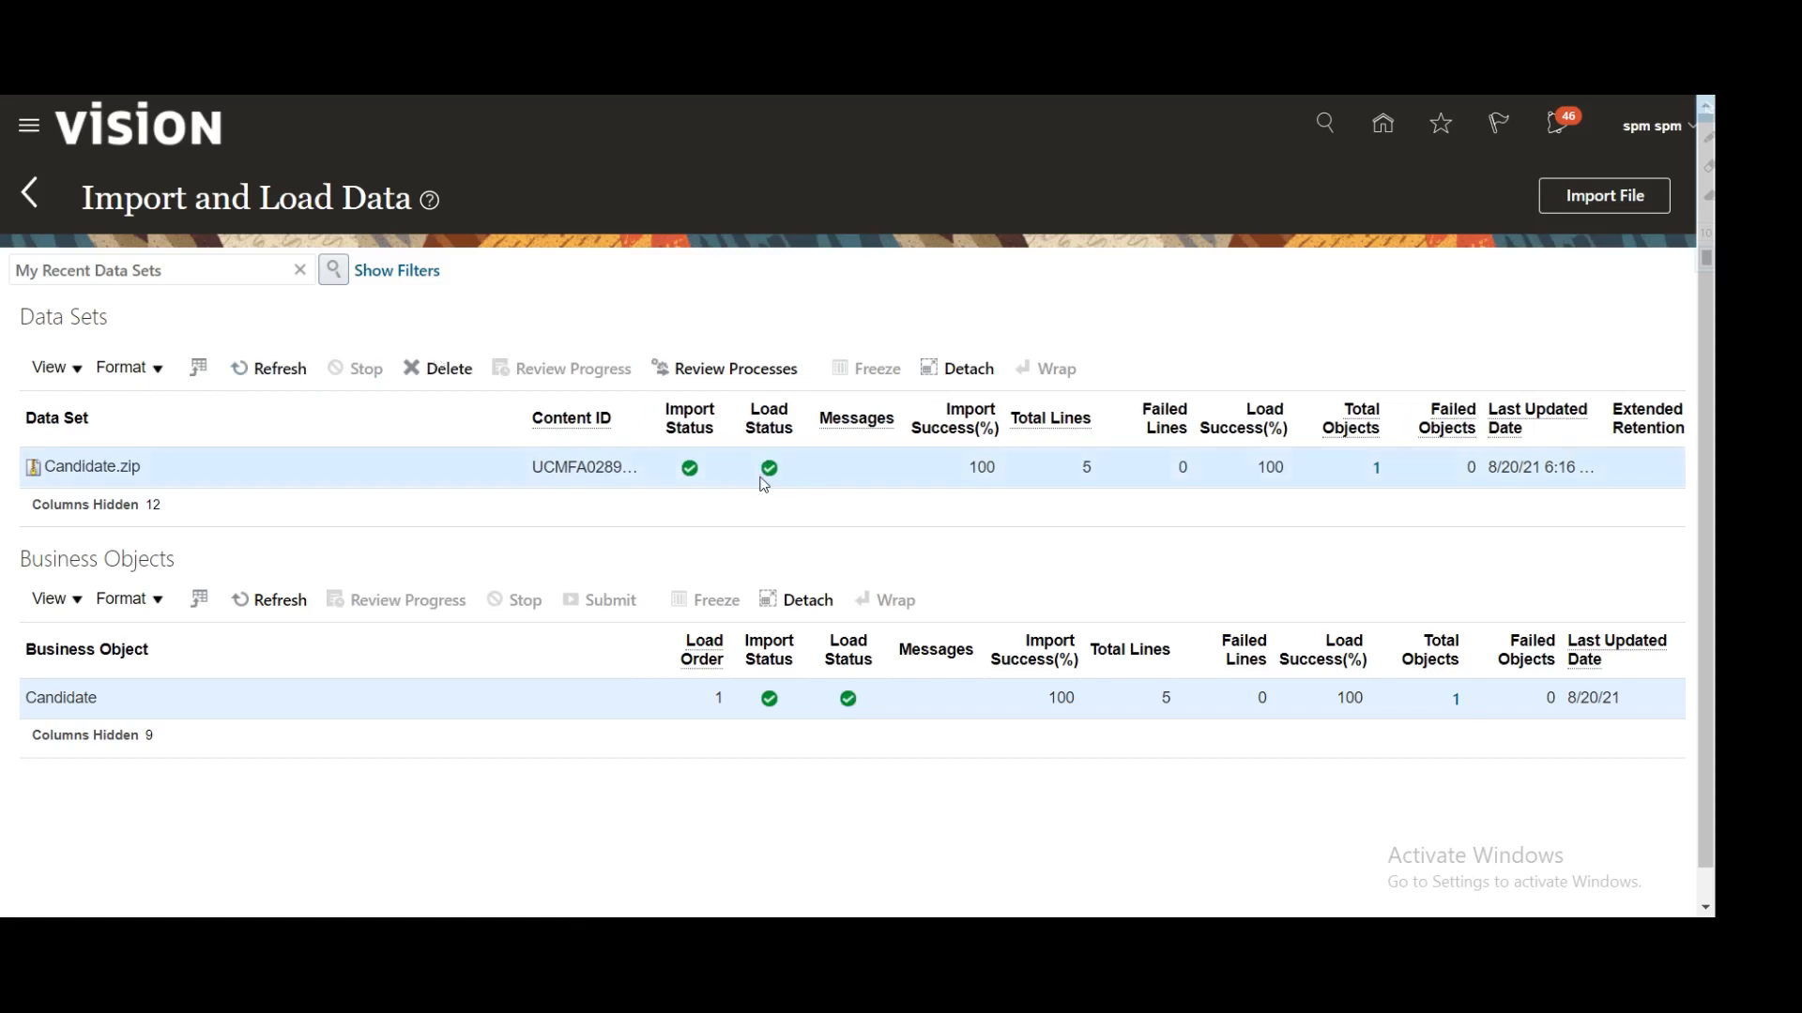
{"action": "mouse_move", "coordinate": [765, 484]}
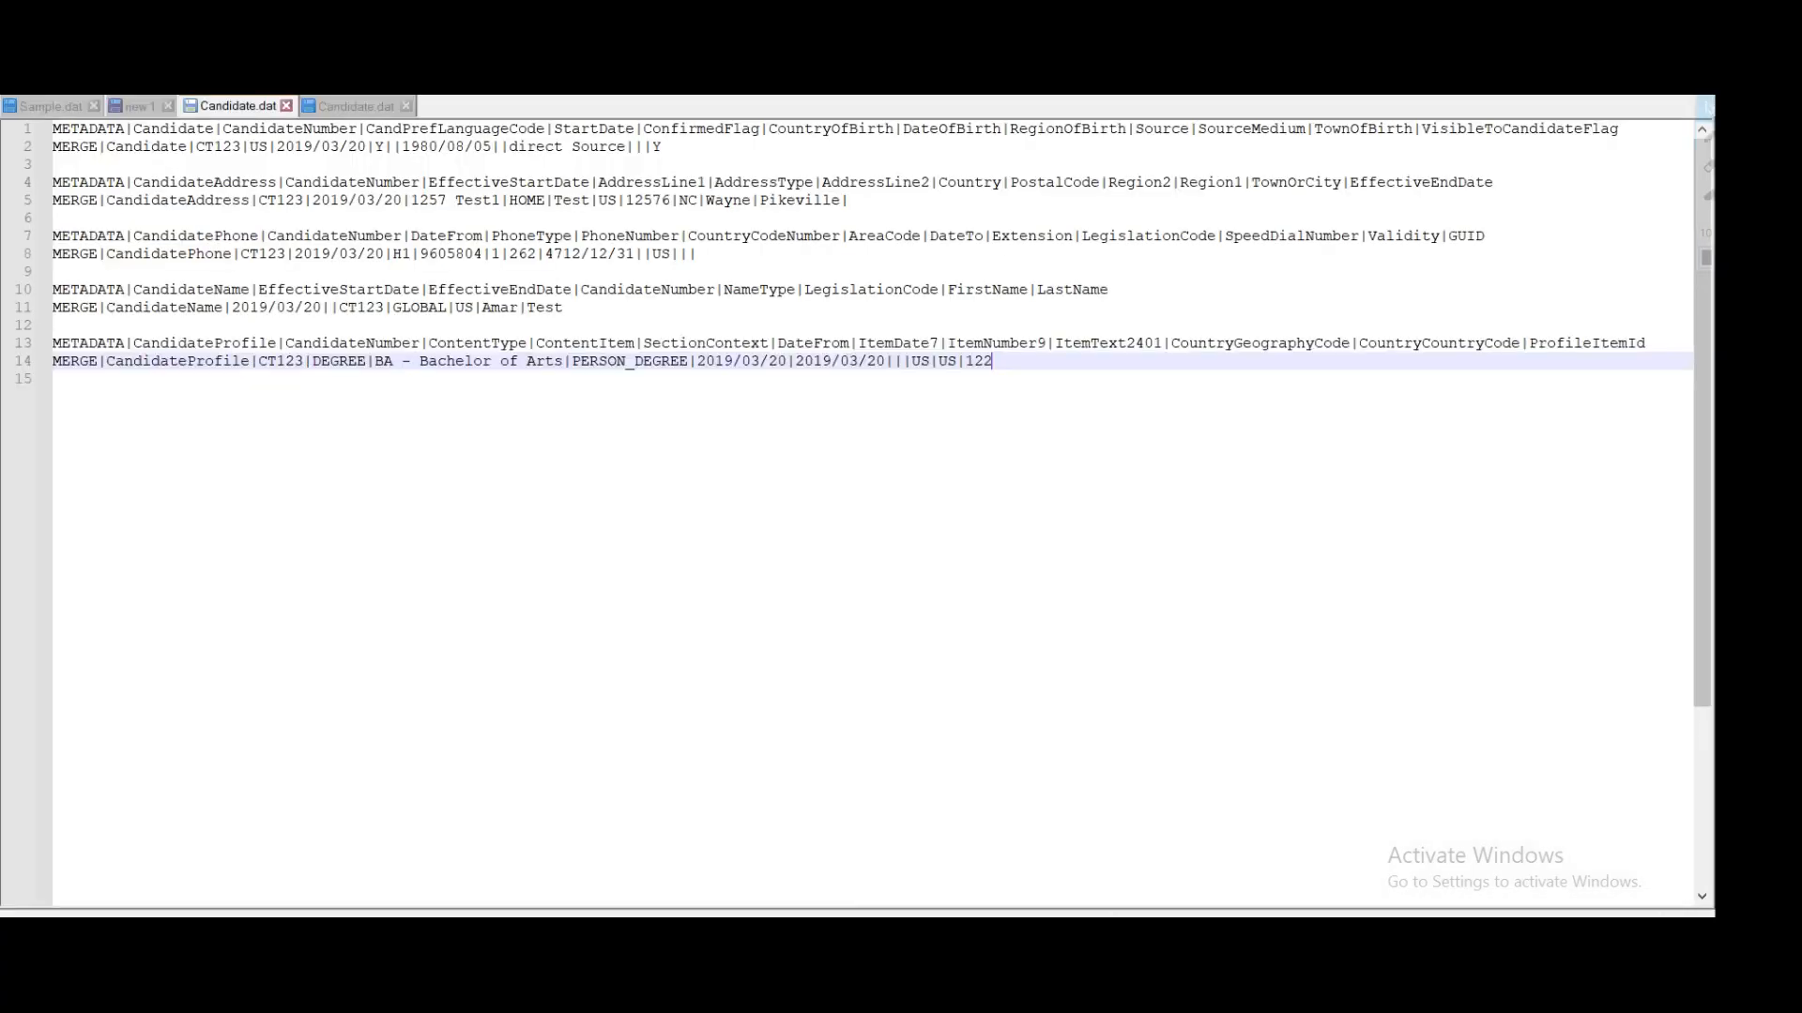
Step: Highlight every CT123 occurrence in Candidate.dat, then return to Oracle HCM Cloud
{"action": "double_click", "coordinate": [272, 254]}
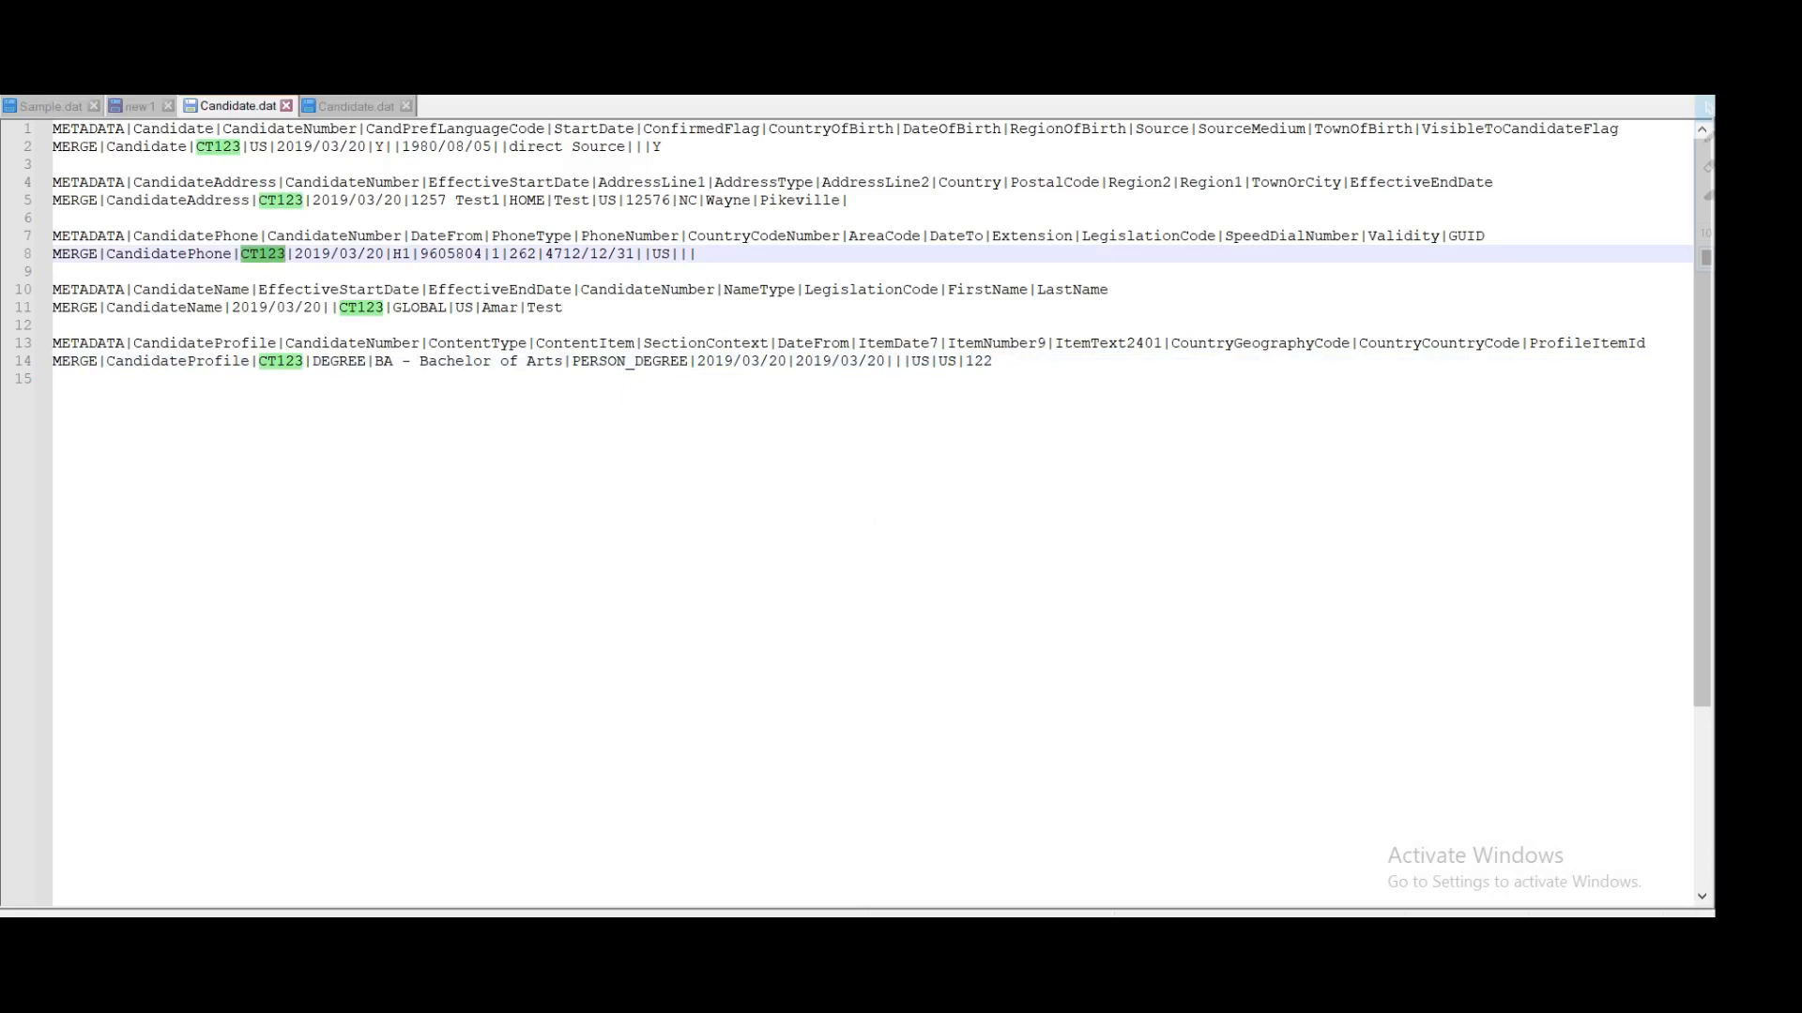
{"action": "left_click", "coordinate": [827, 935]}
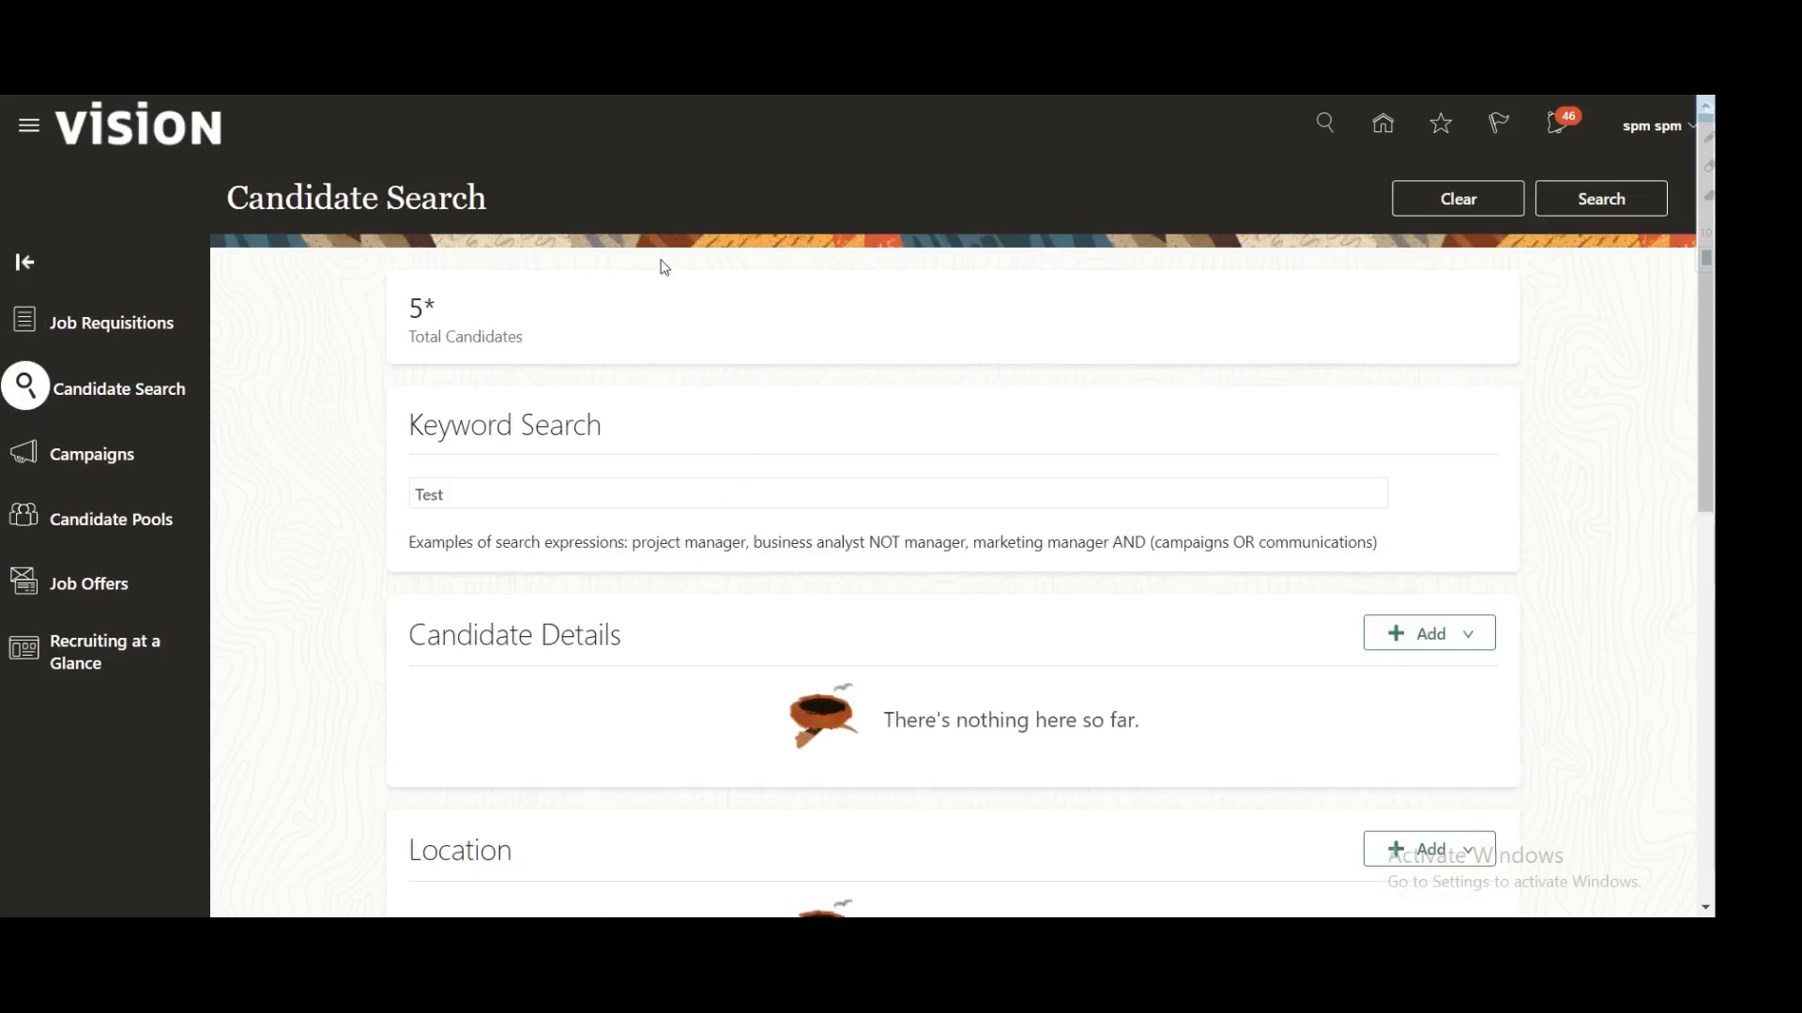
Step: Replace the keyword Test with CT123 in Candidate Search and run the search
{"action": "left_click_drag", "start_coordinate": [526, 493], "coordinate": [294, 498]}
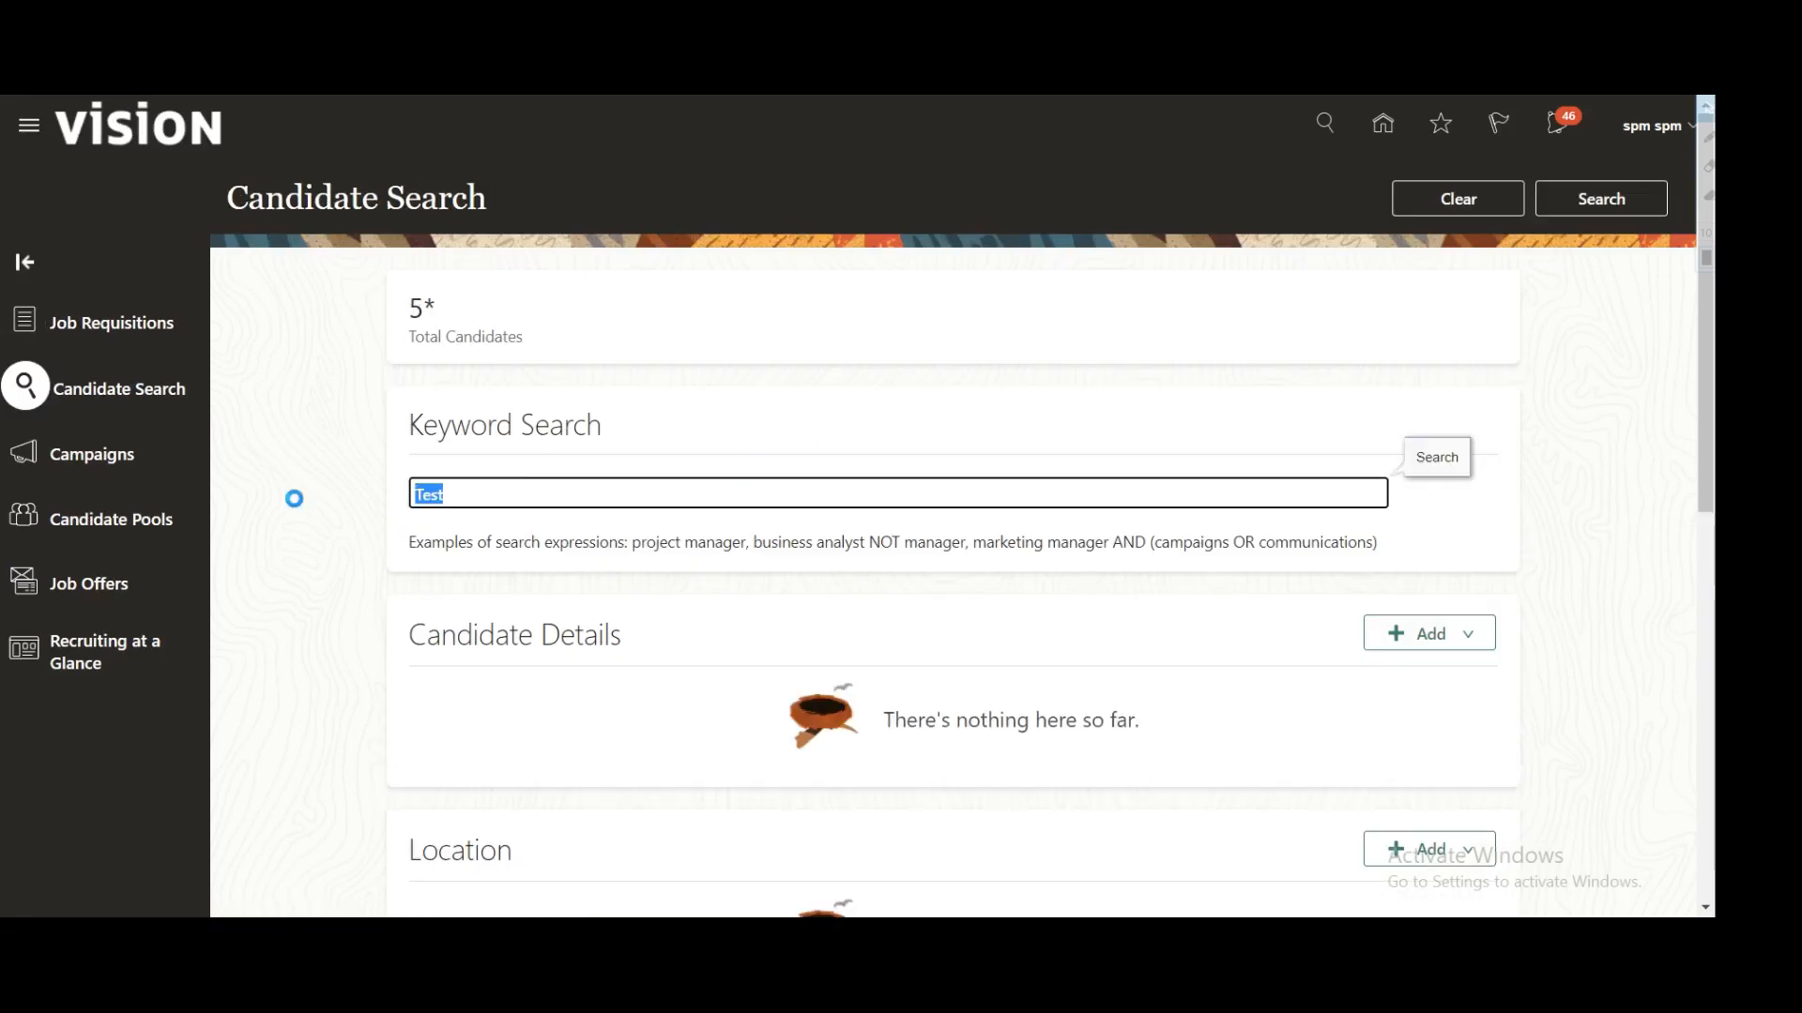
{"action": "type", "text": "CT123"}
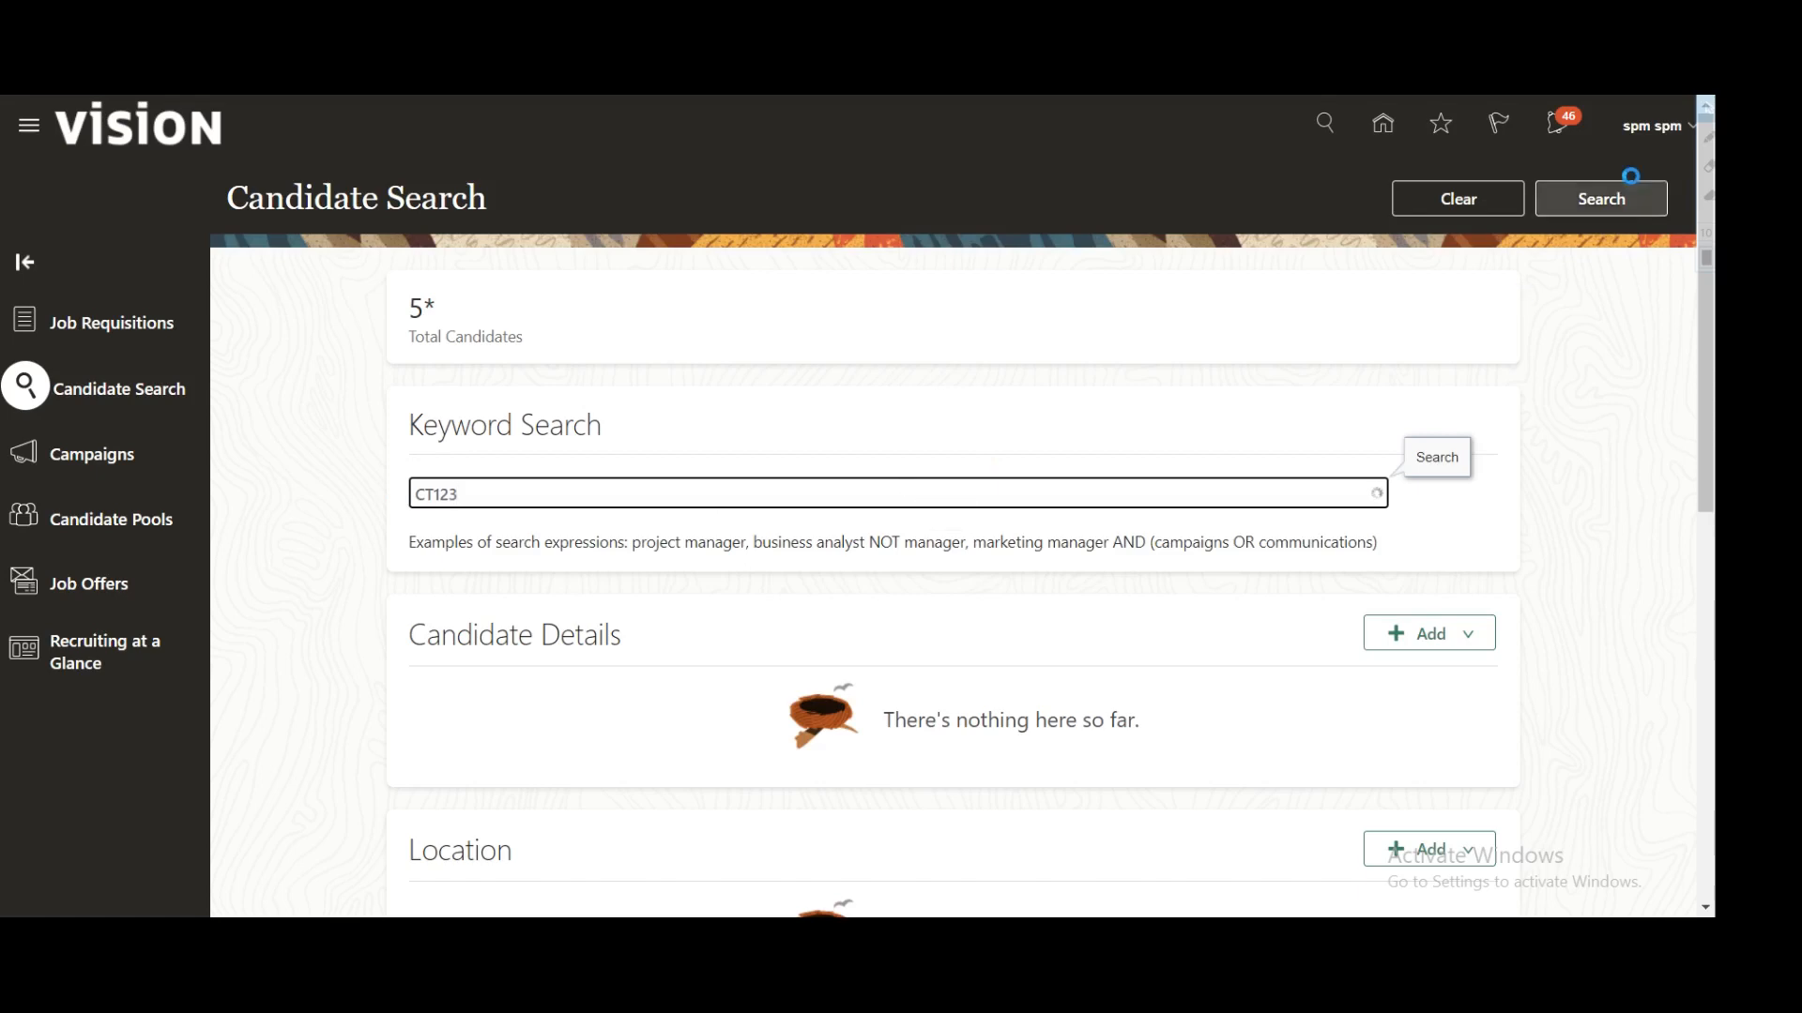
{"action": "left_click", "coordinate": [1601, 201]}
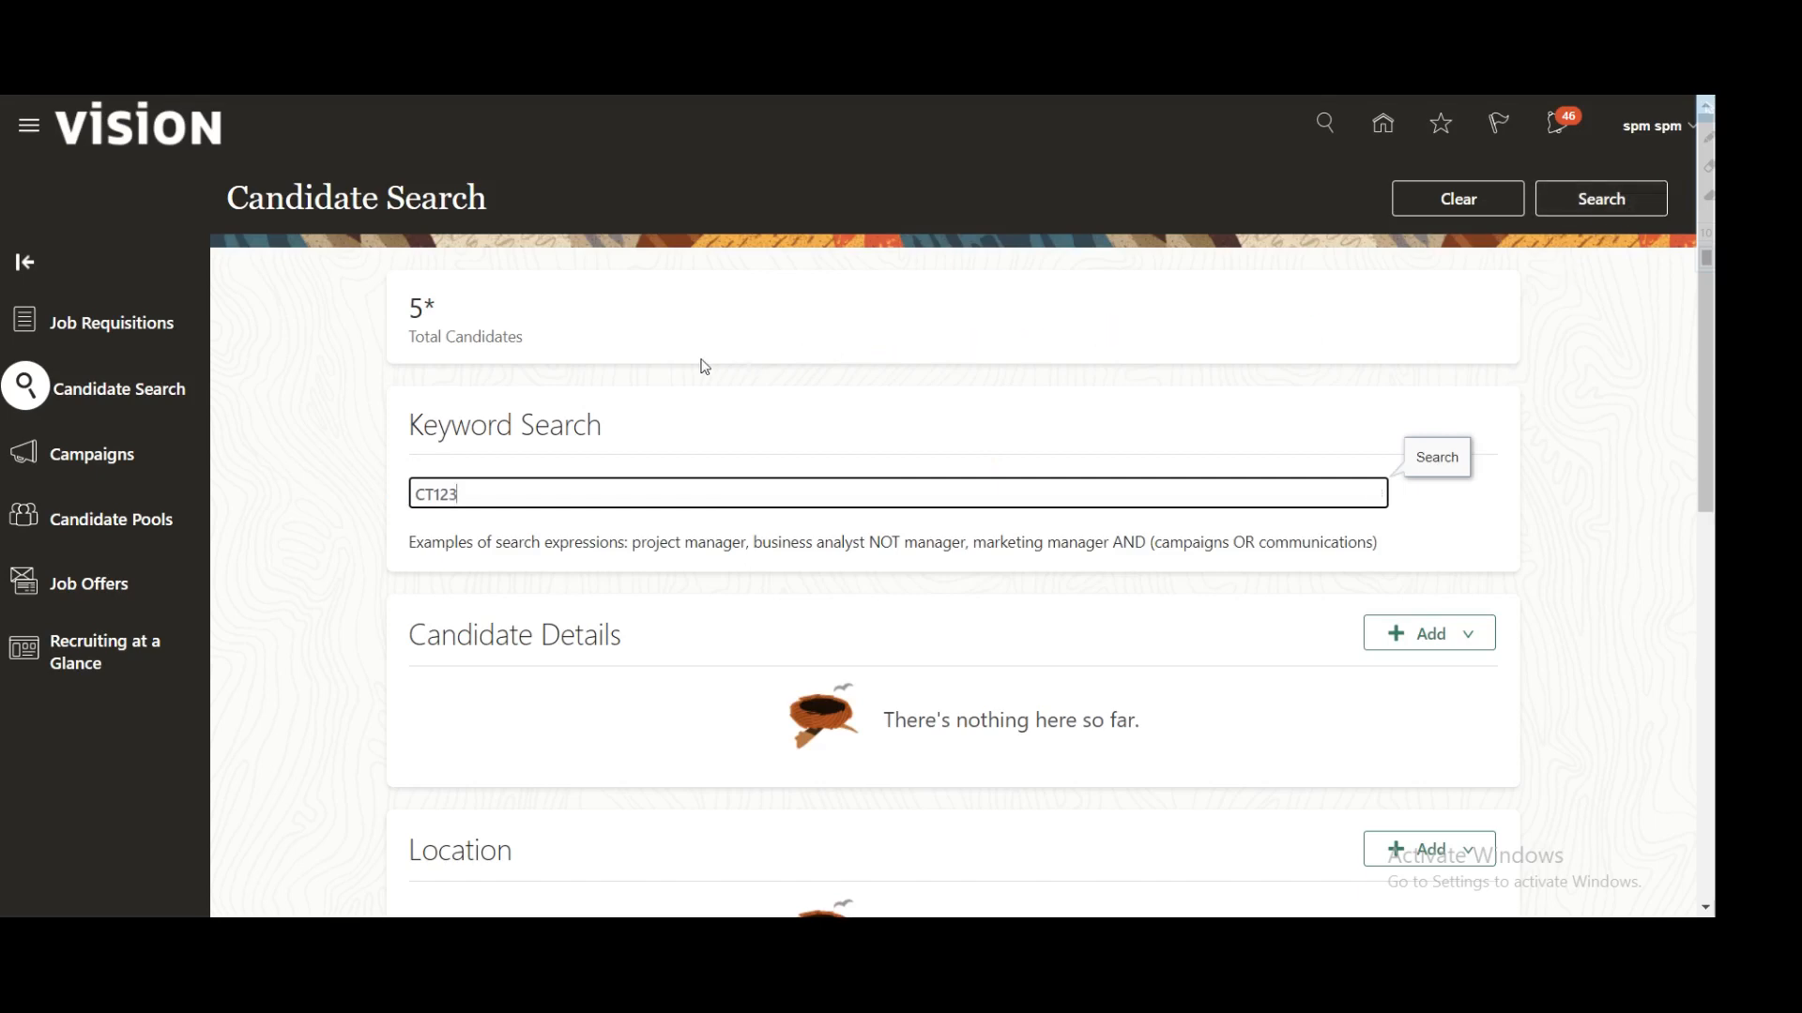
{"action": "left_click", "coordinate": [1601, 201]}
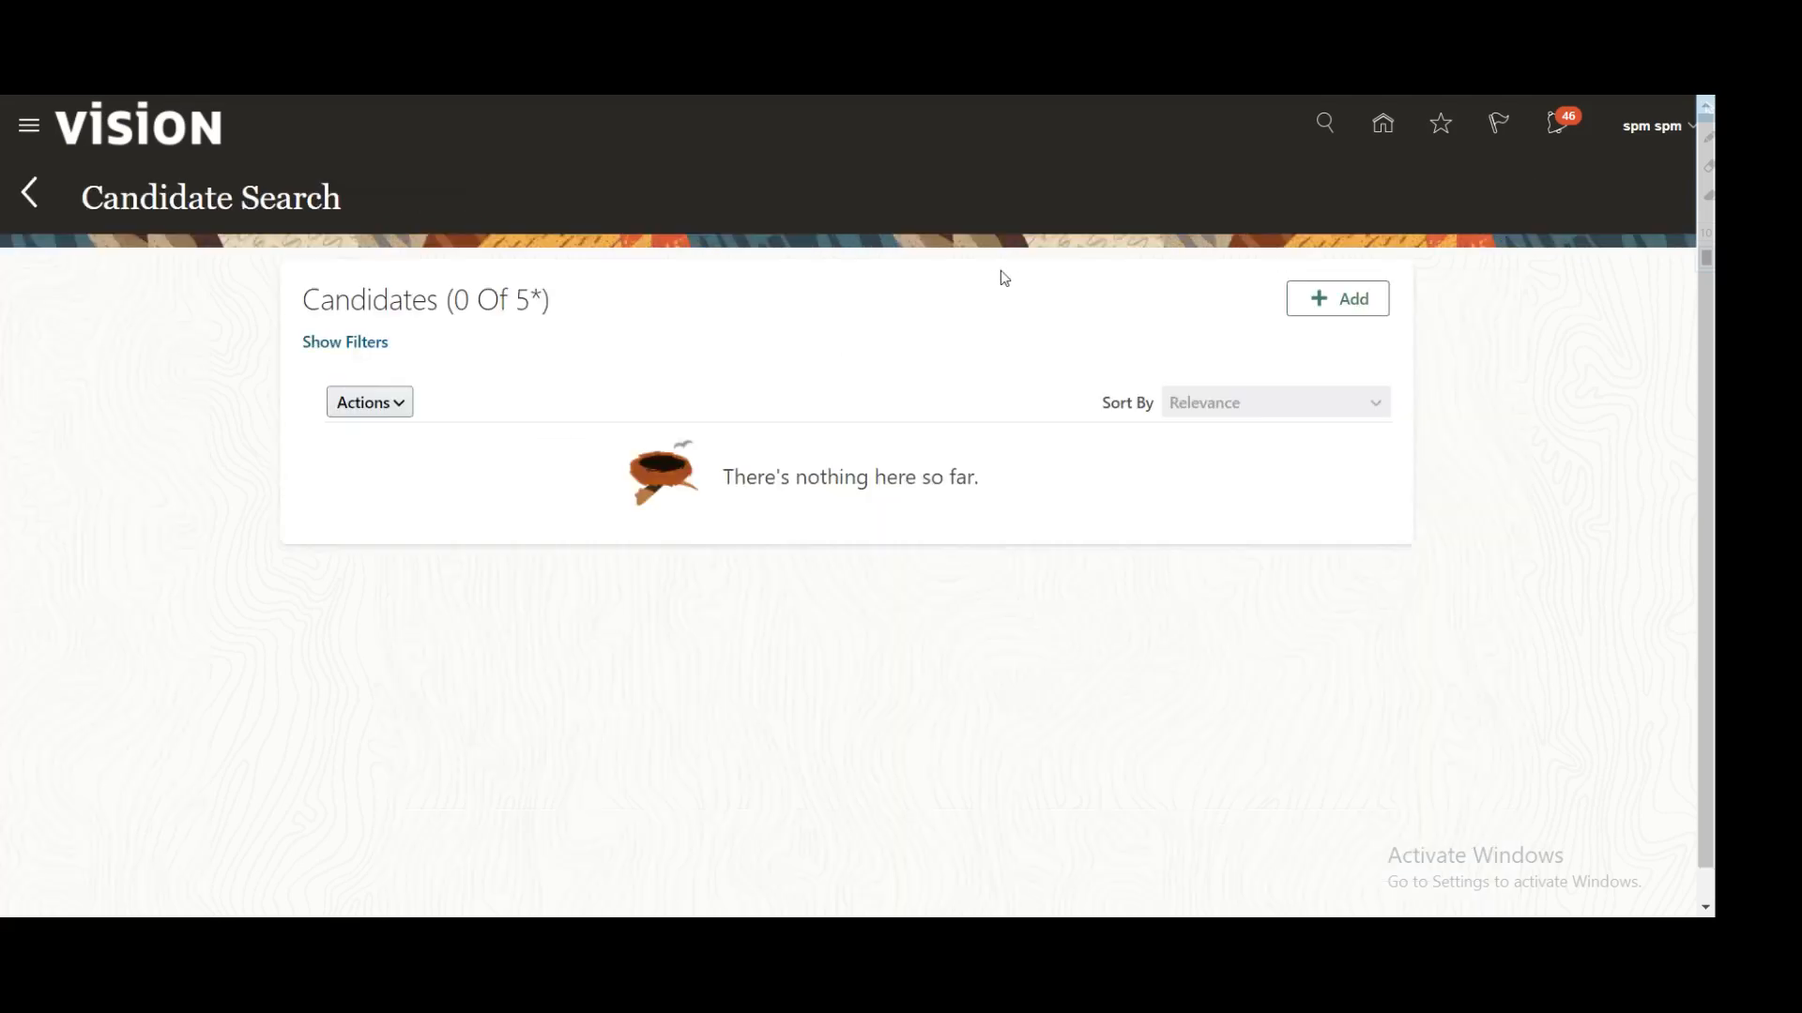
{"action": "left_click", "coordinate": [394, 404]}
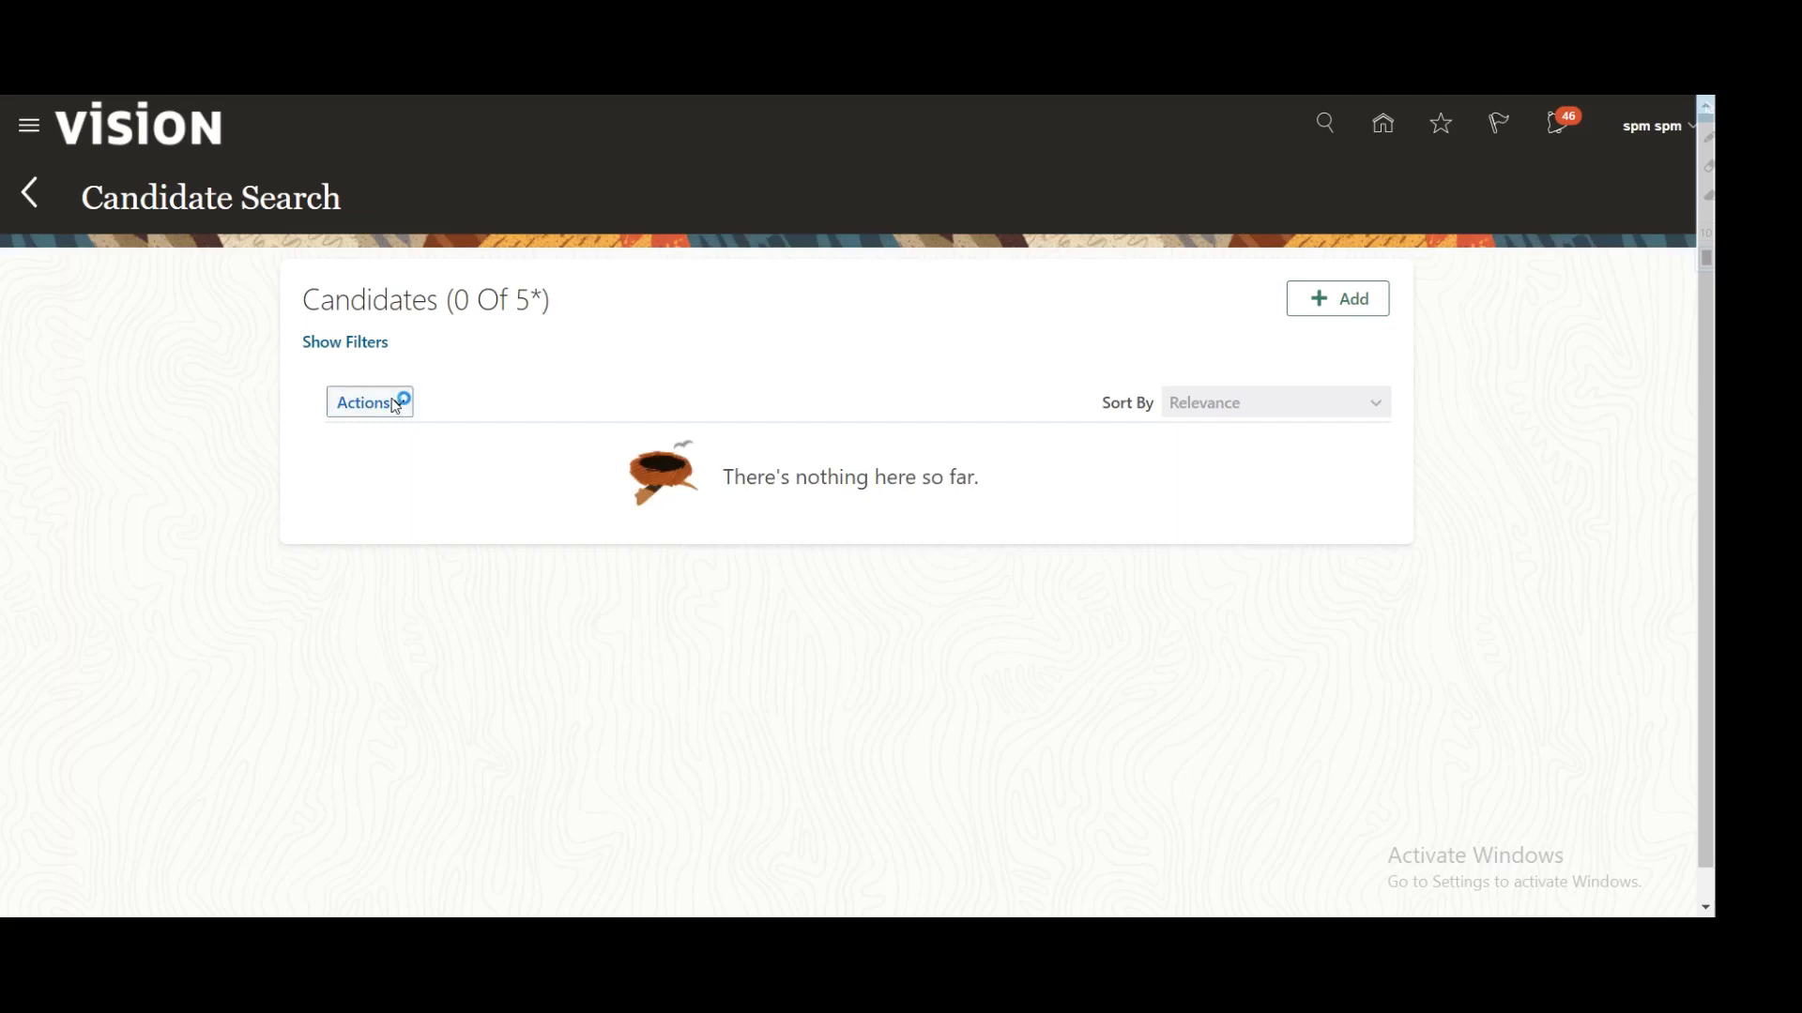
{"action": "left_click", "coordinate": [542, 387]}
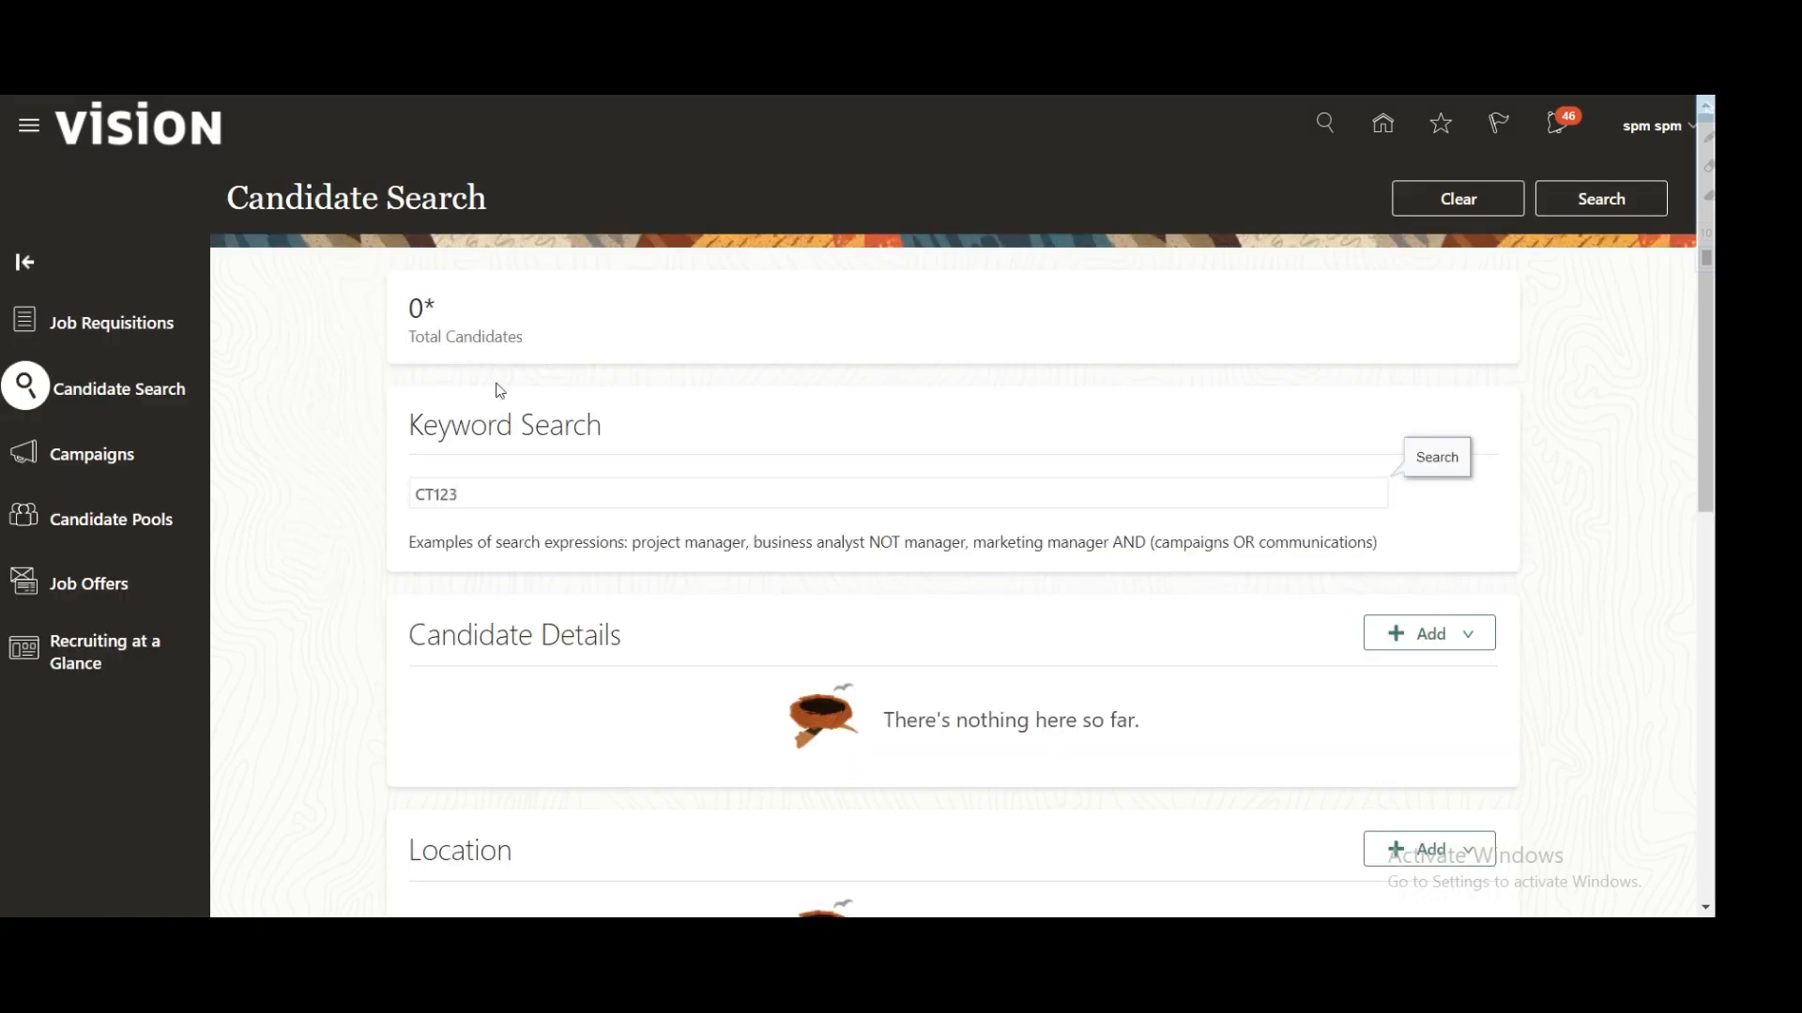
Step: Rerun the CT123 search and confirm the total candidates count is 0
{"action": "left_click_drag", "start_coordinate": [469, 496], "coordinate": [368, 495]}
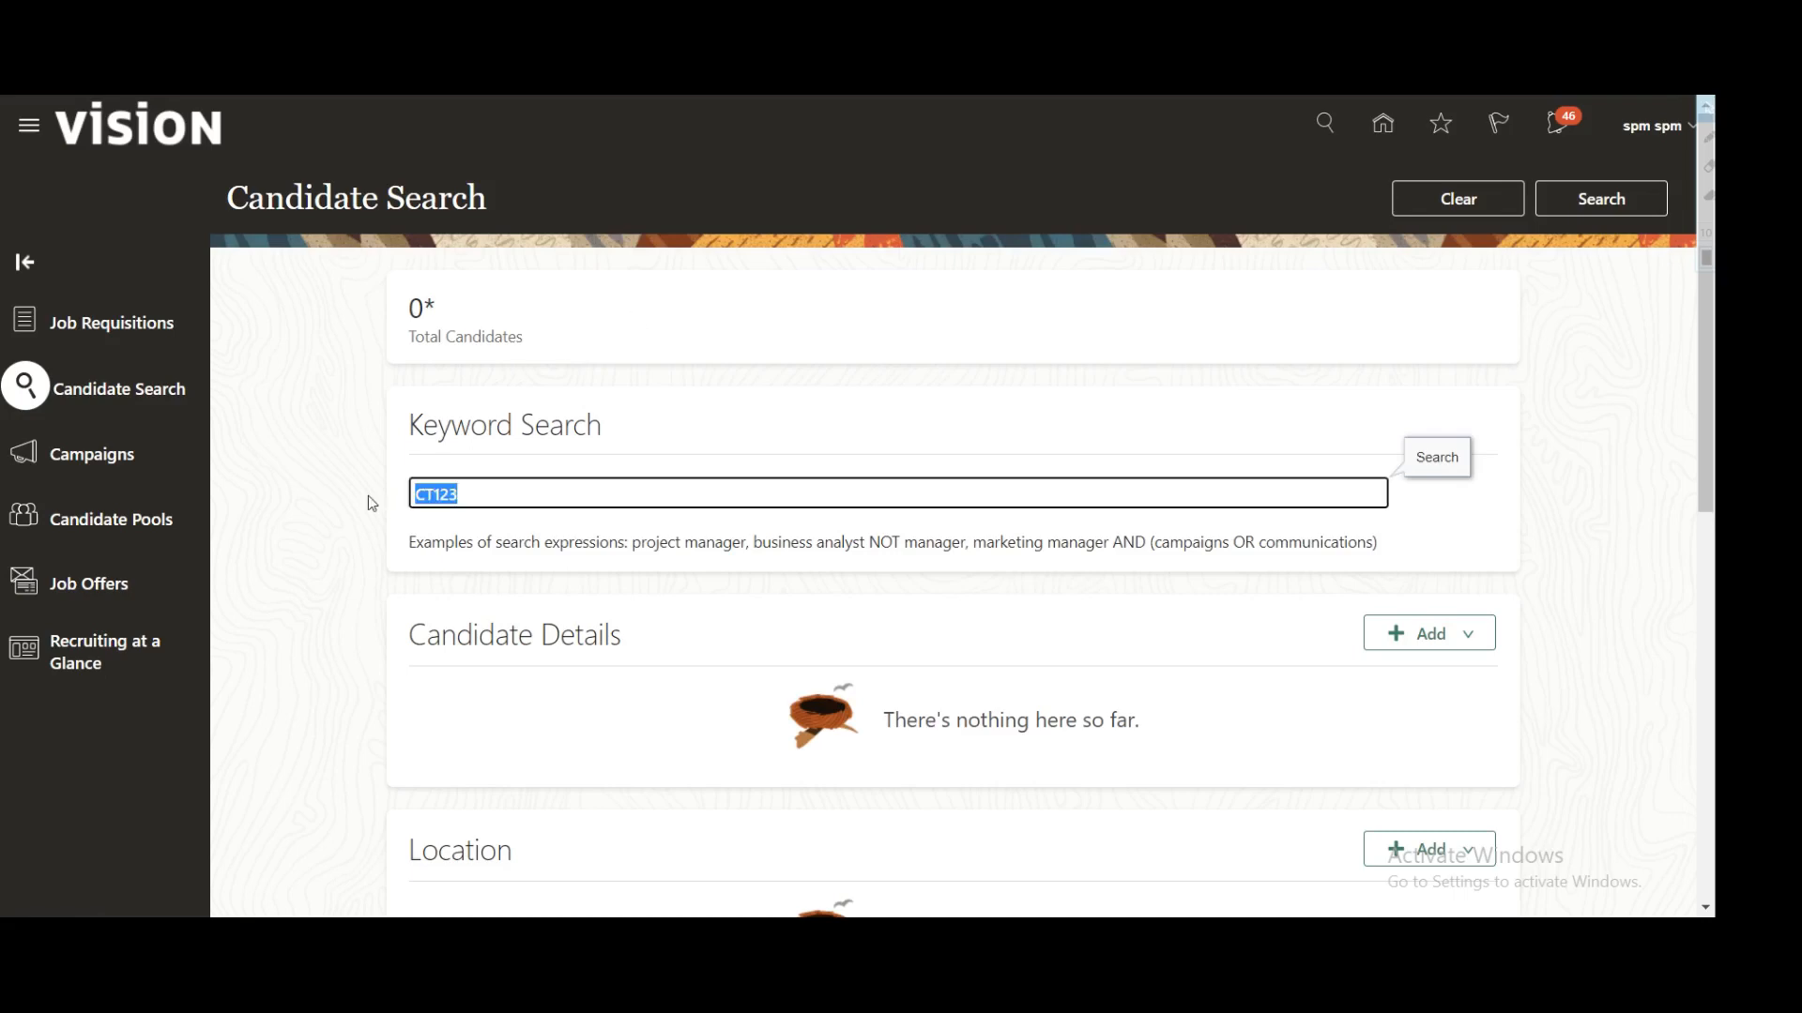
{"action": "left_click_drag", "start_coordinate": [452, 305], "coordinate": [375, 306]}
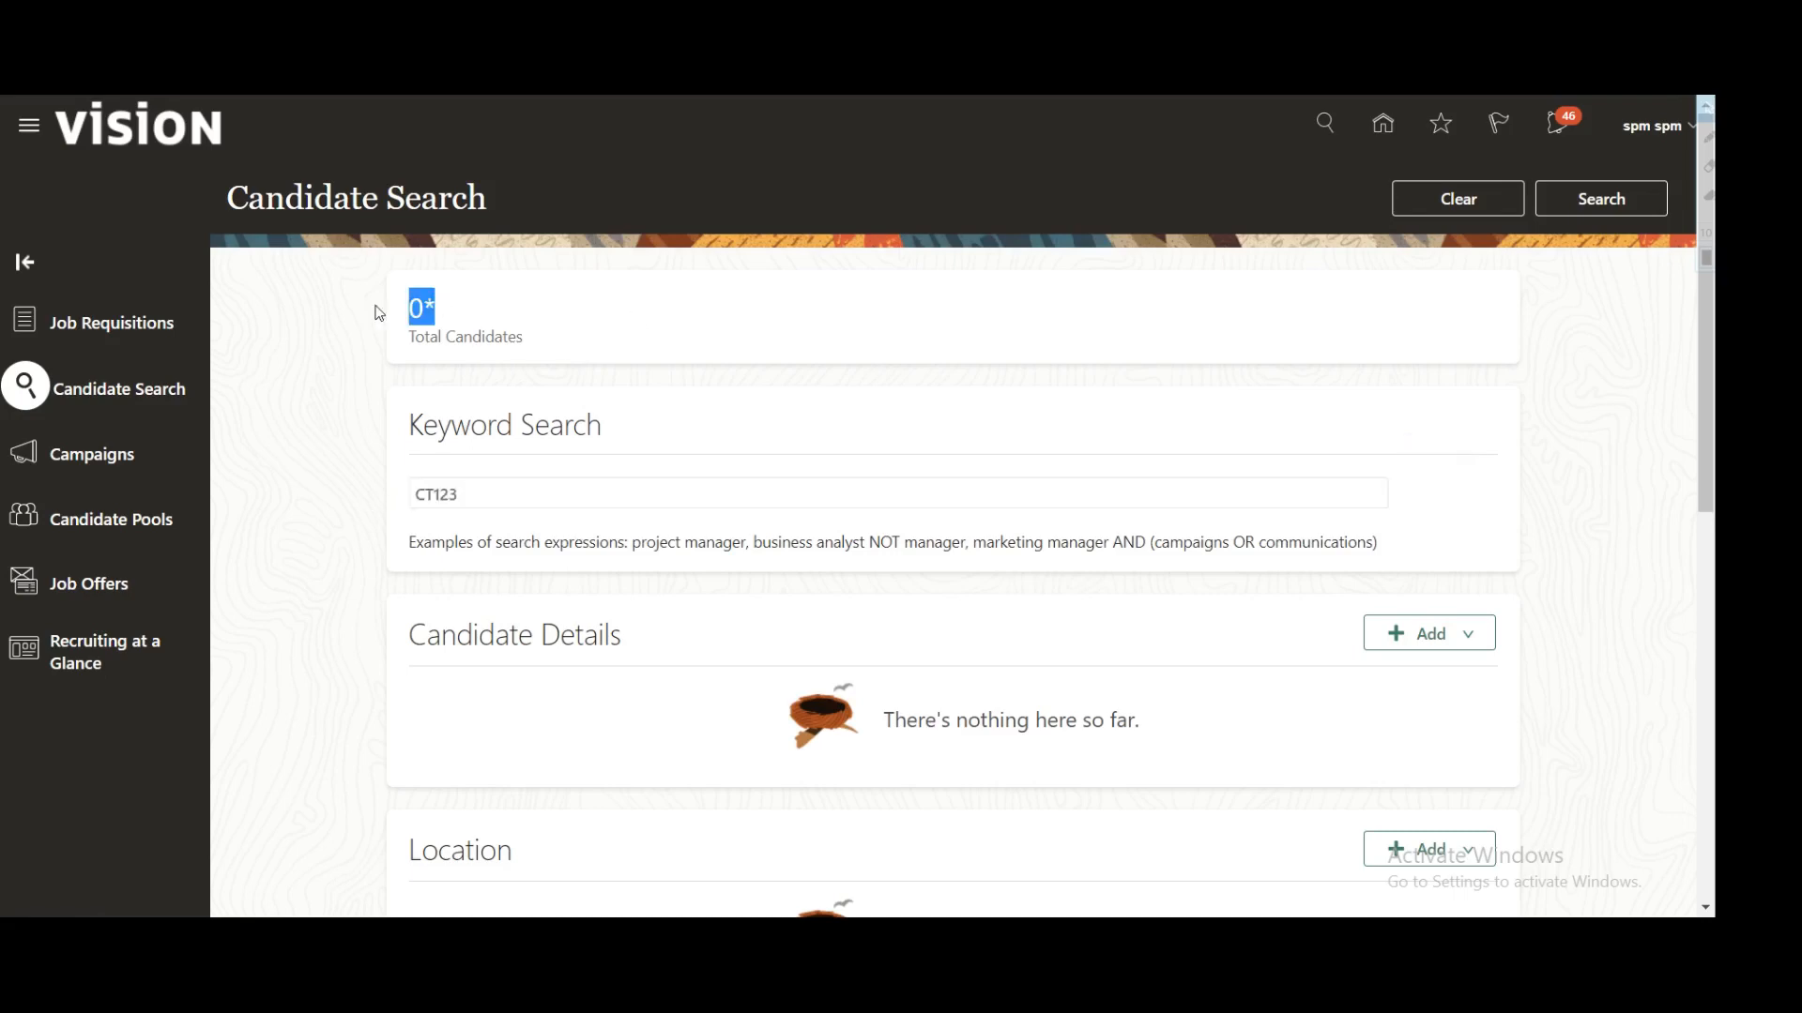
{"action": "left_click", "coordinate": [1651, 207]}
{"action": "left_click_drag", "start_coordinate": [349, 301], "coordinate": [480, 301]}
{"action": "left_click", "coordinate": [32, 192]}
{"action": "left_click_drag", "start_coordinate": [405, 310], "coordinate": [473, 311]}
{"action": "left_click", "coordinate": [30, 126]}
Step: Open Scheduled Processes from the Navigator's Tools group
{"action": "scroll", "coordinate": [361, 525], "scroll_direction": "down", "scroll_amount": 4}
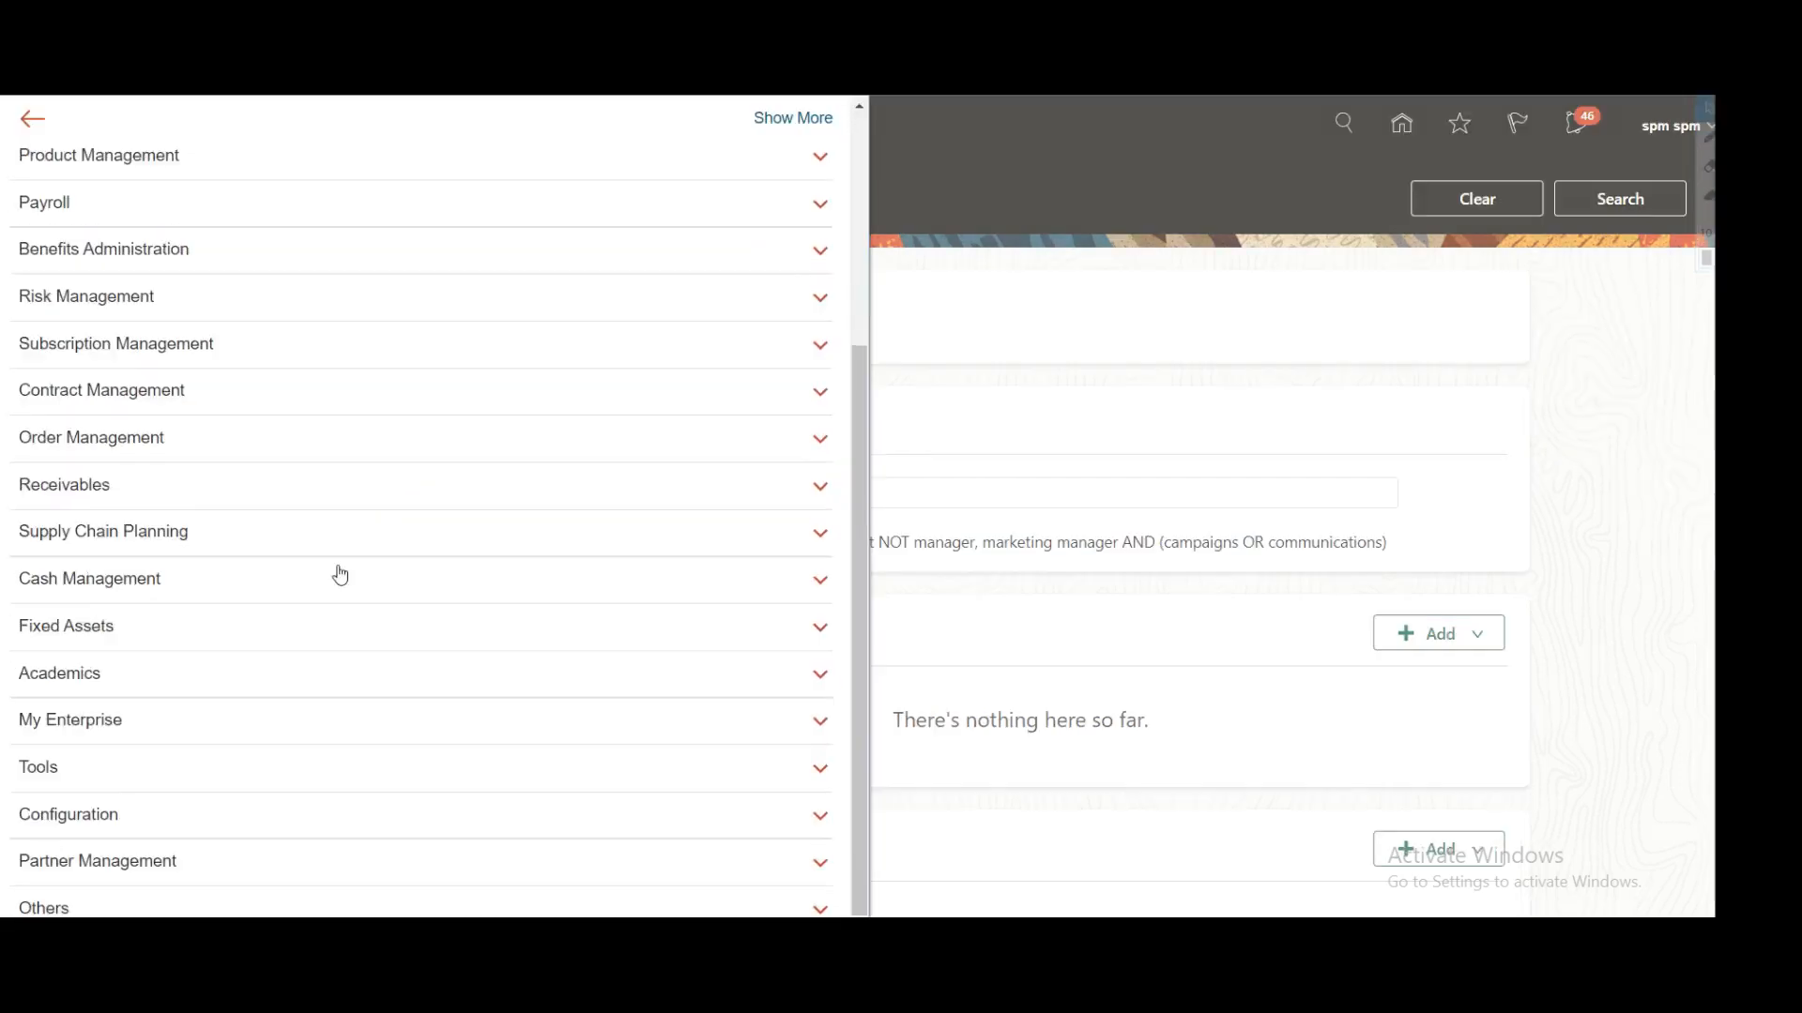
{"action": "left_click", "coordinate": [112, 770]}
{"action": "scroll", "coordinate": [366, 554], "scroll_direction": "down", "scroll_amount": 3}
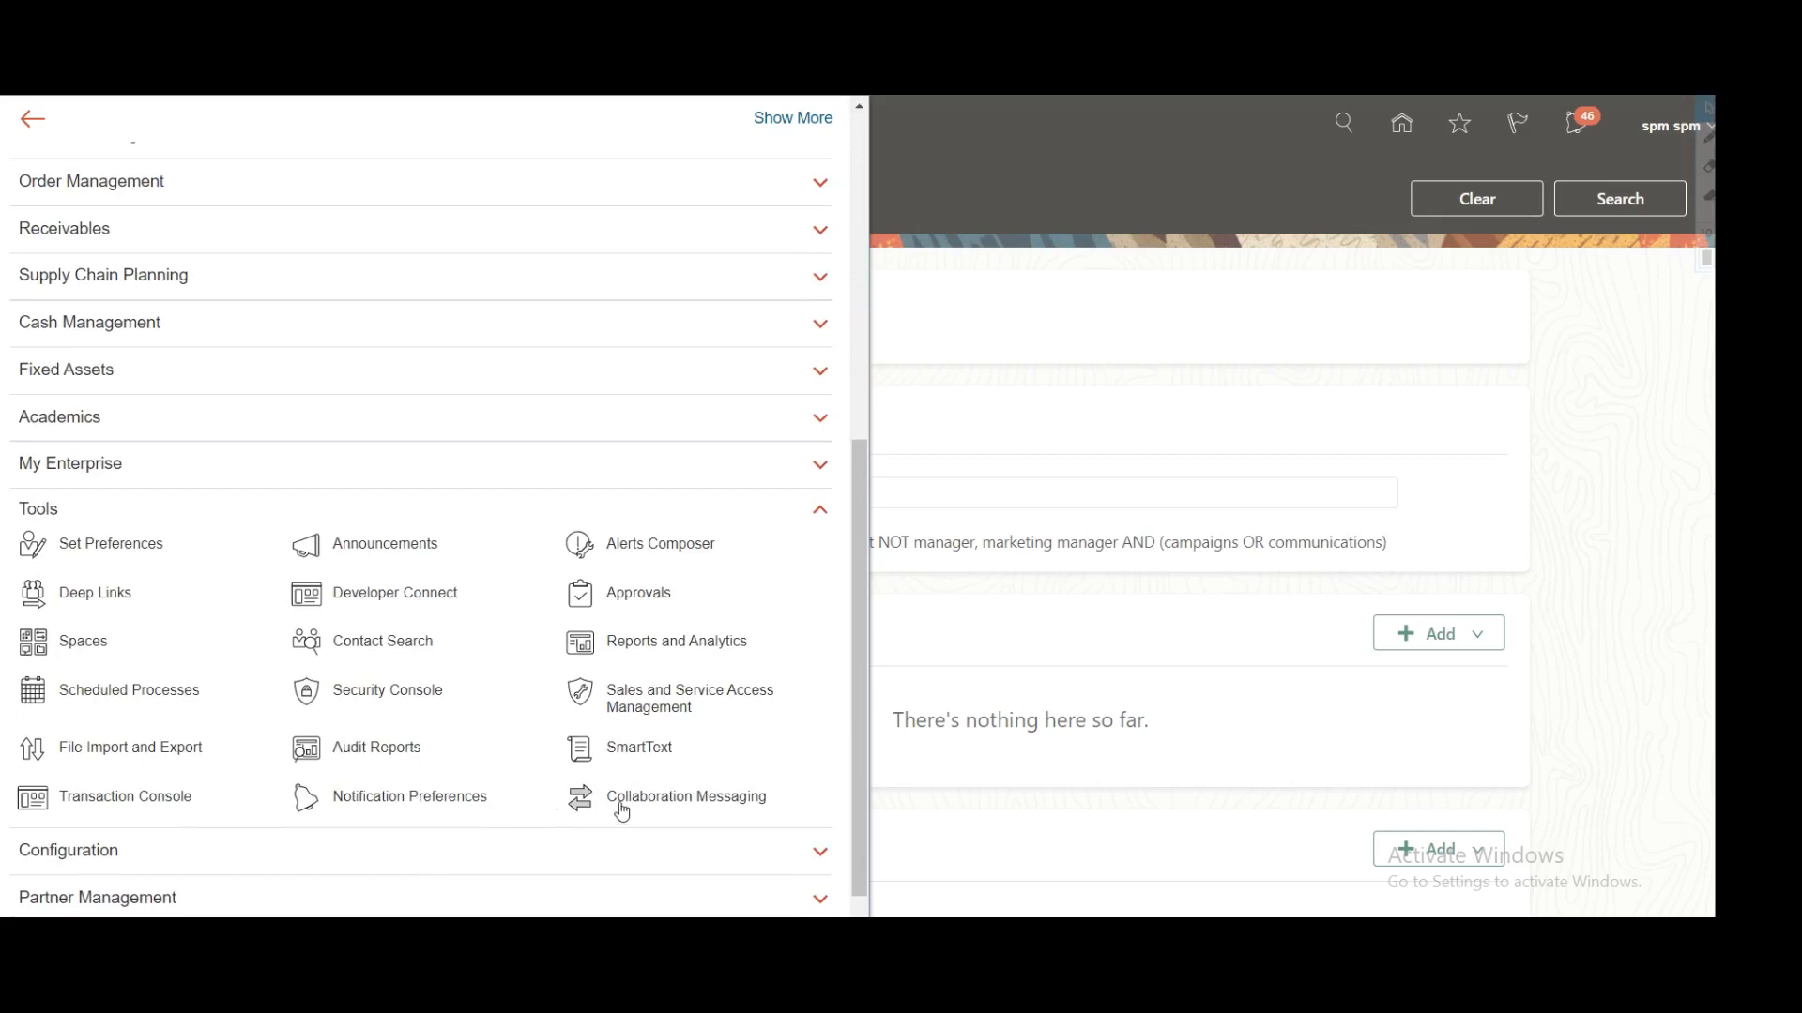
{"action": "left_click", "coordinate": [124, 701]}
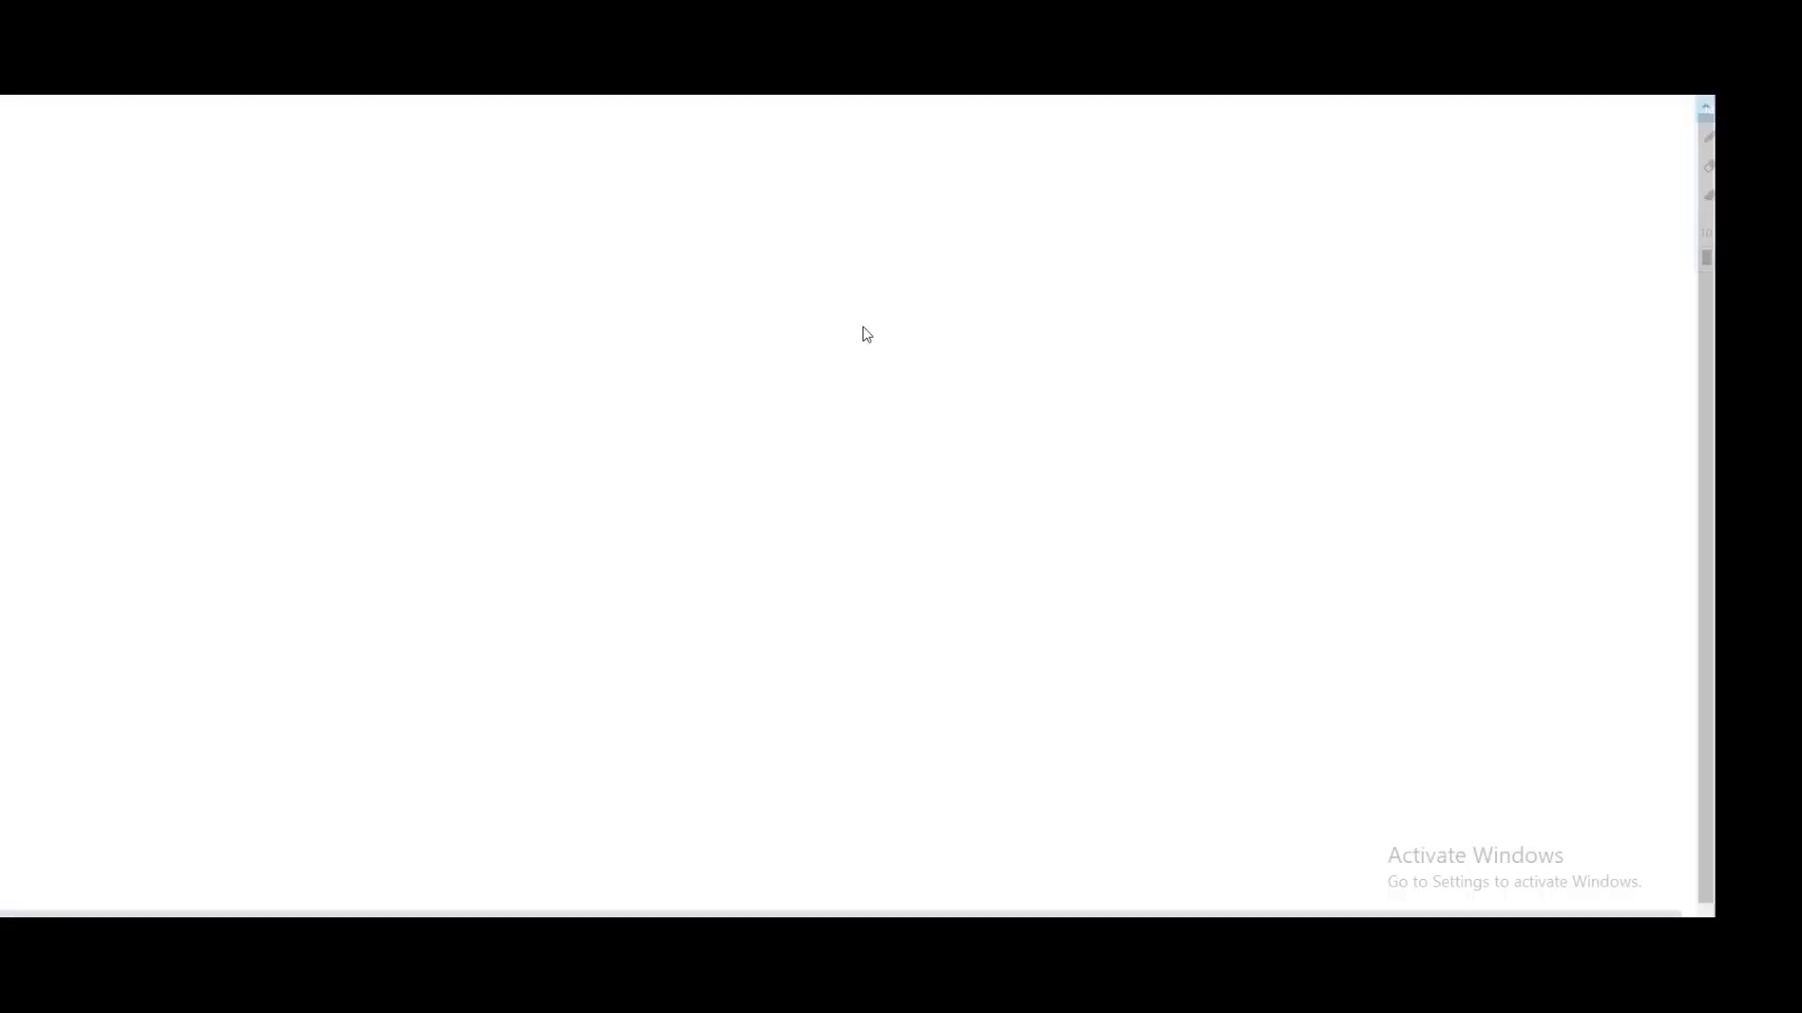
{"action": "left_click", "coordinate": [303, 396]}
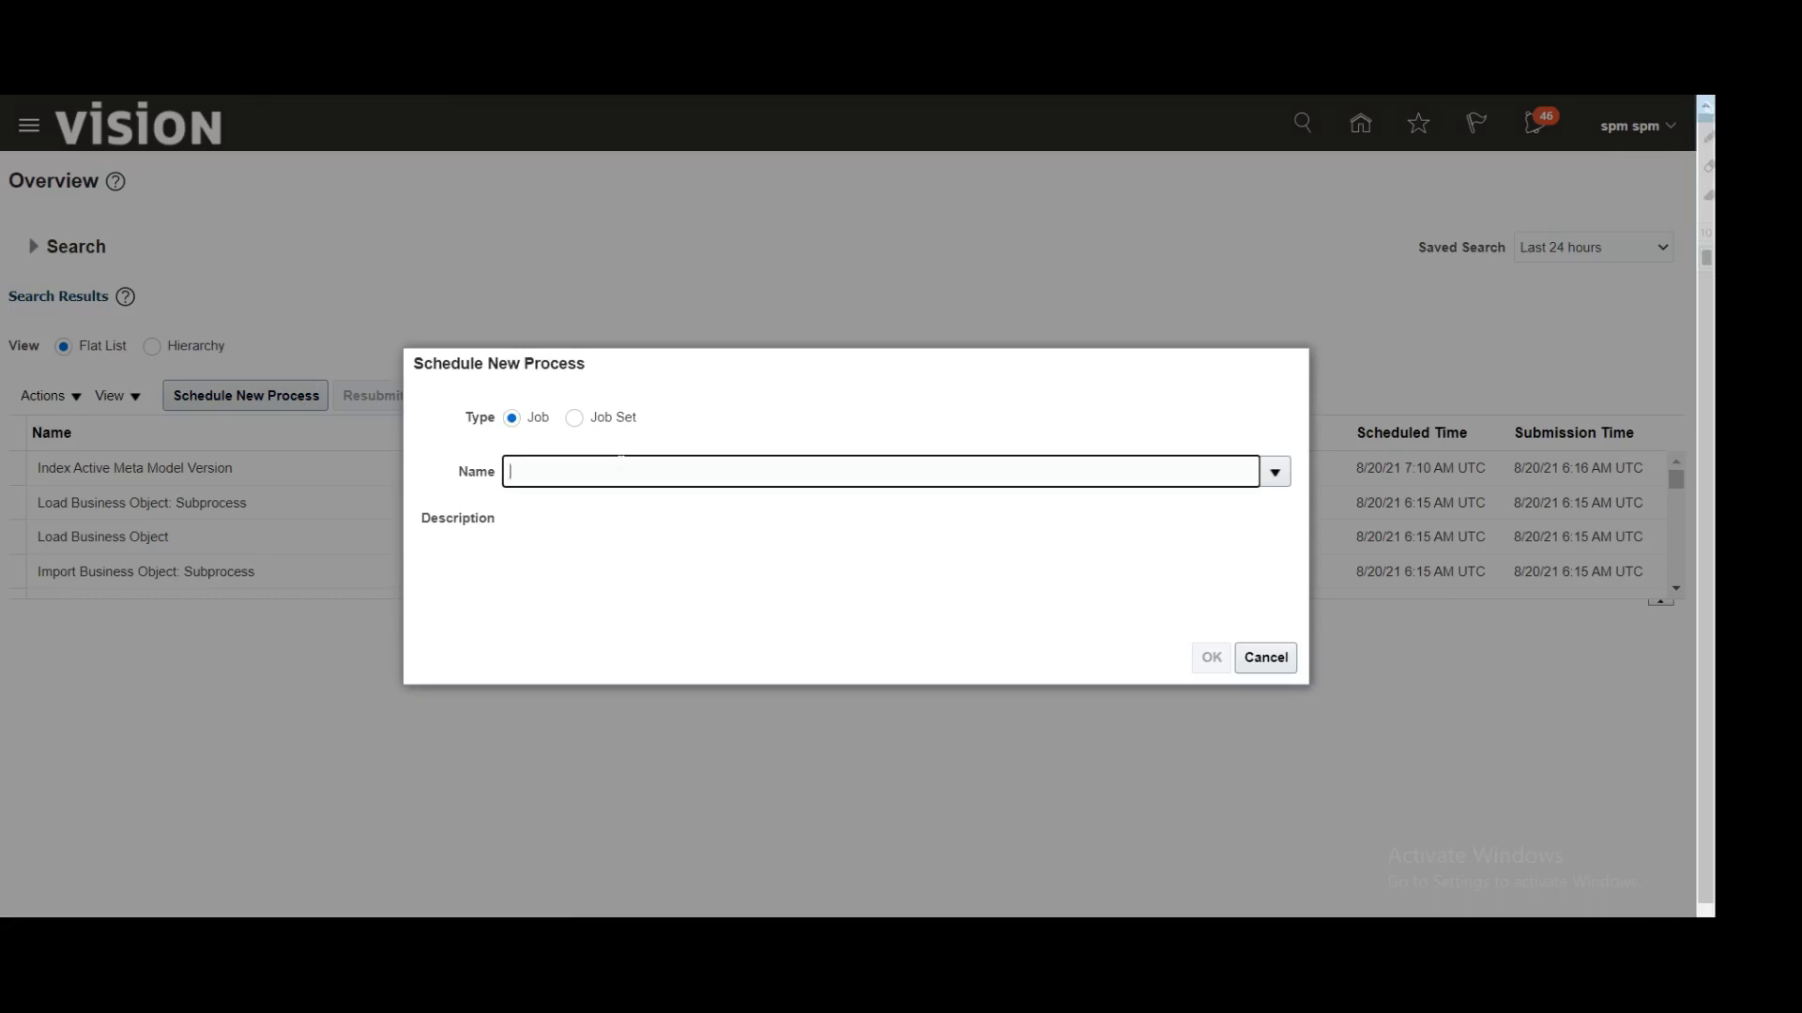
Step: Pick Load and Index Candidates as the new process, submit it and acknowledge
{"action": "type", "text": "Load and Index"}
{"action": "key", "text": "Tab"}
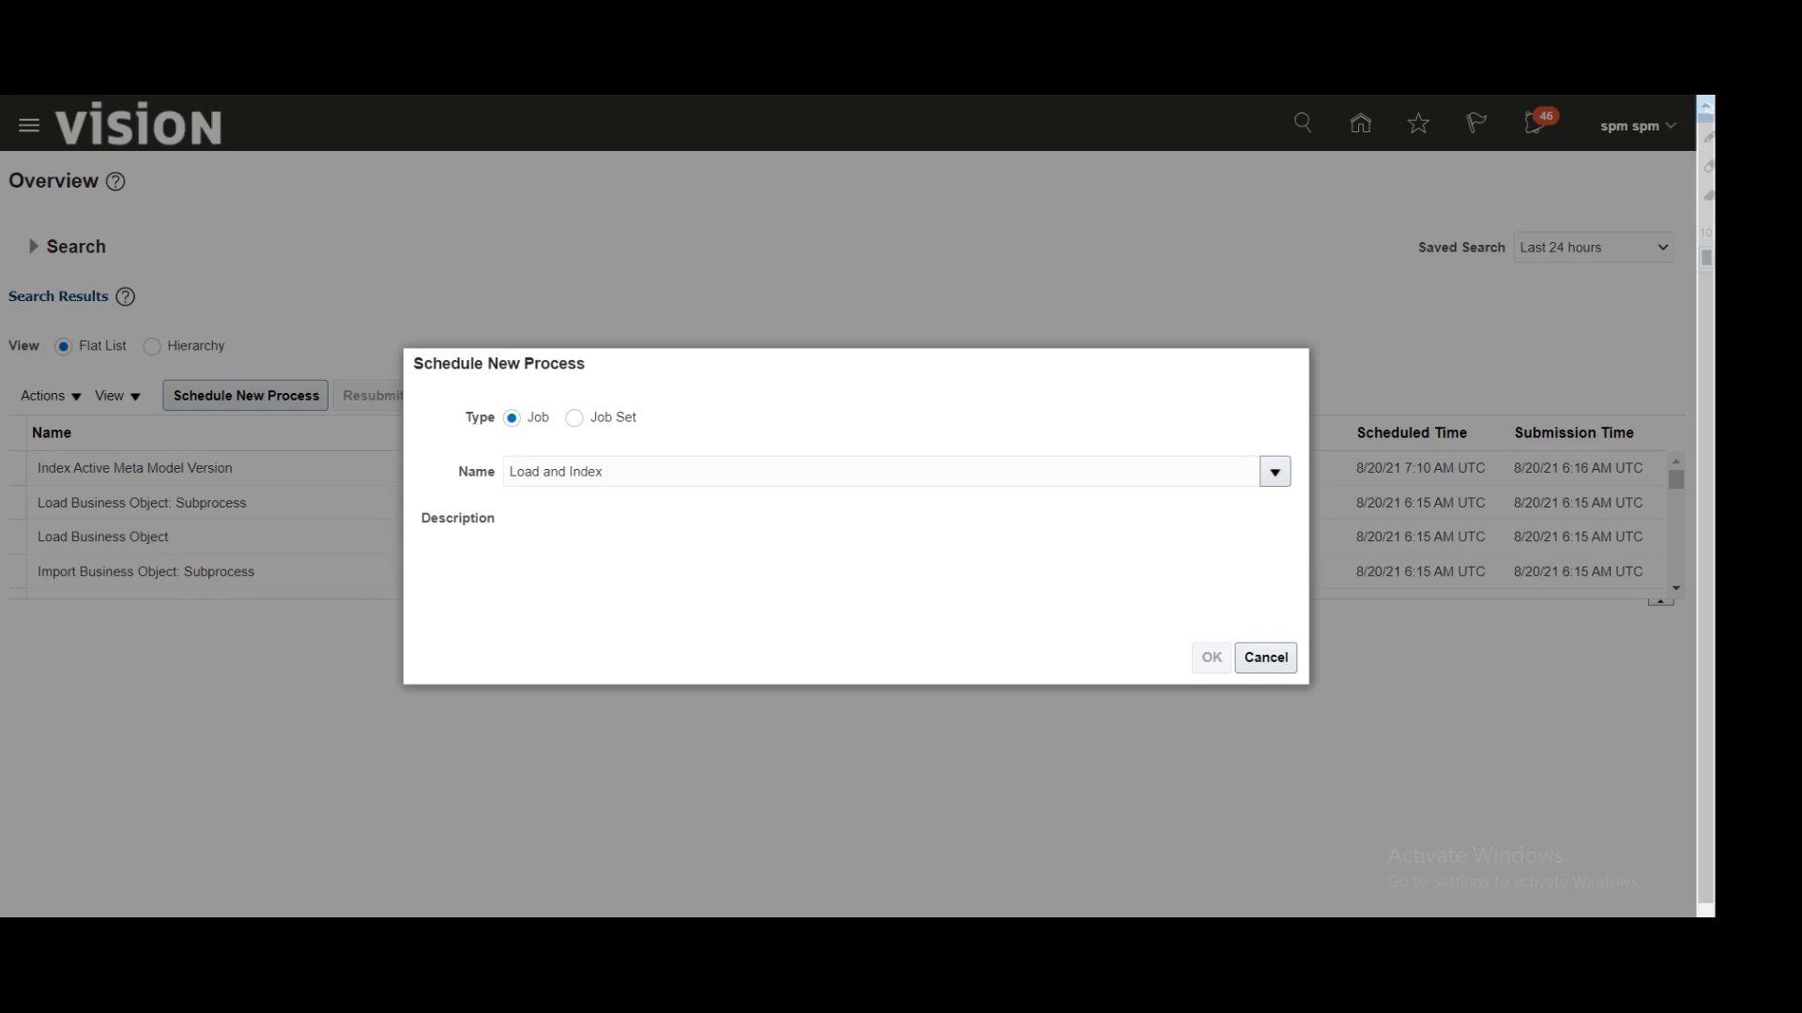
{"action": "left_click", "coordinate": [606, 472]}
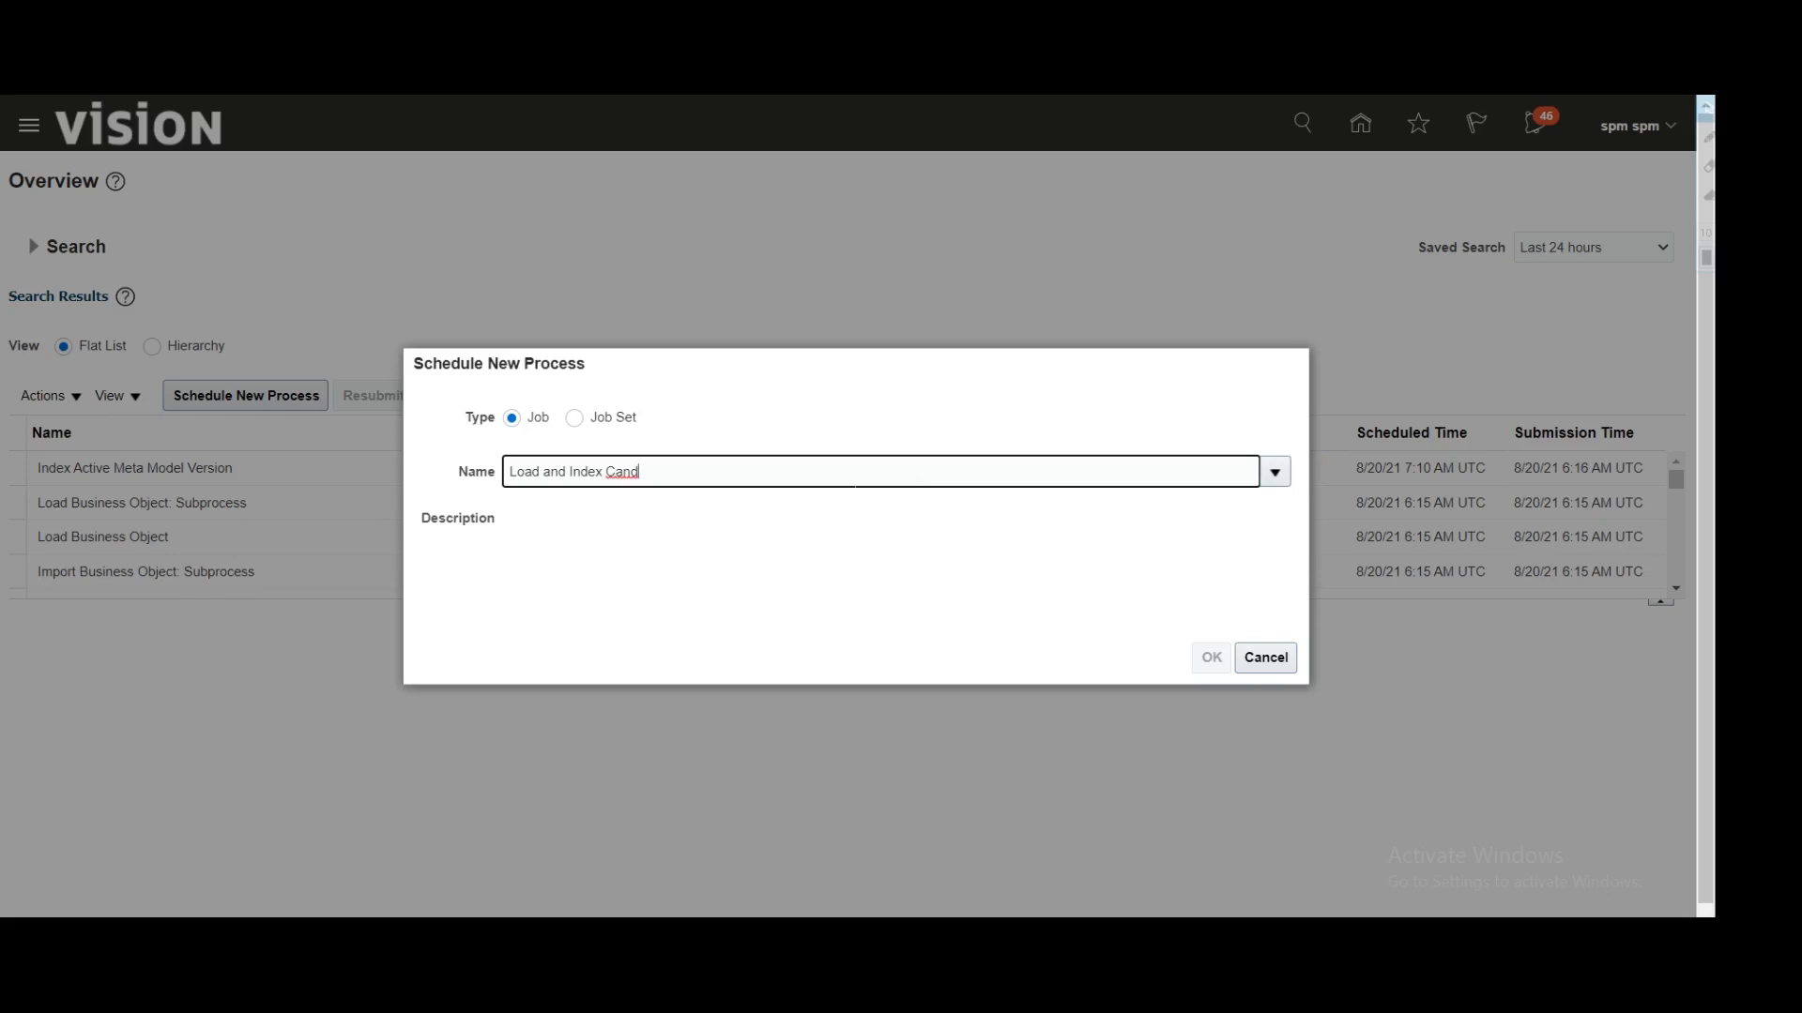
{"action": "left_click", "coordinate": [807, 508]}
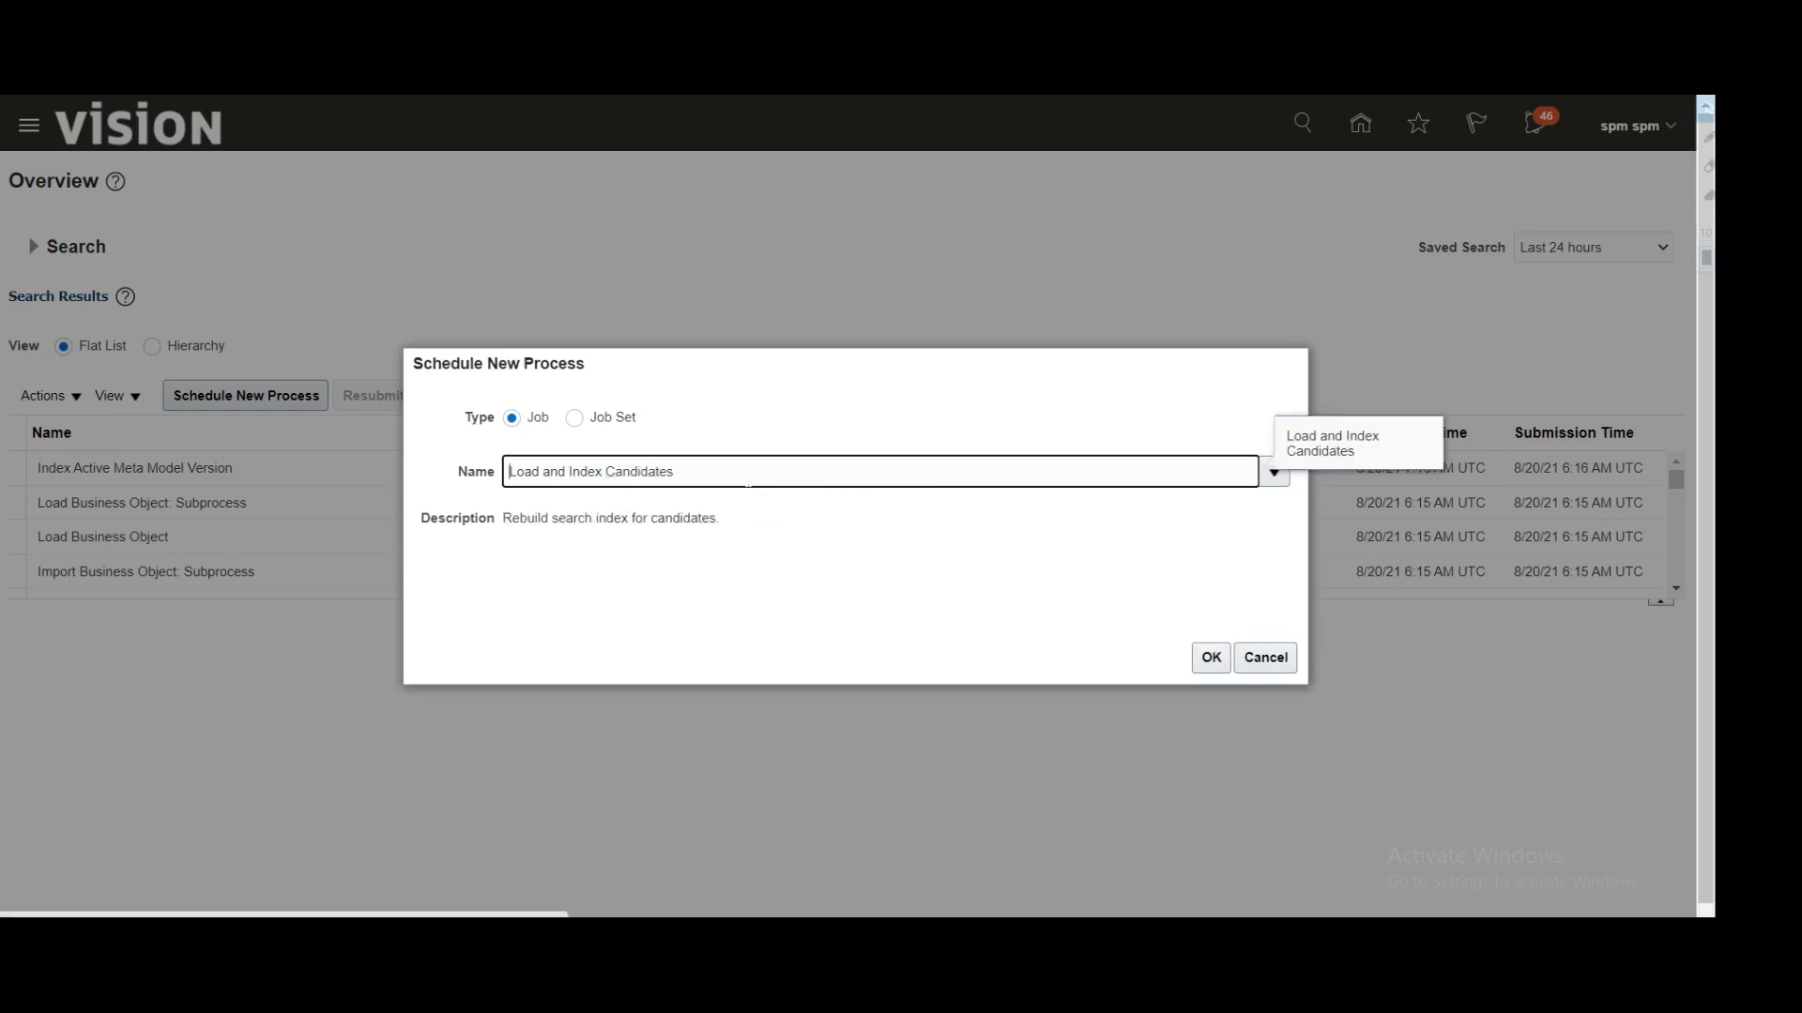
{"action": "left_click", "coordinate": [1203, 662]}
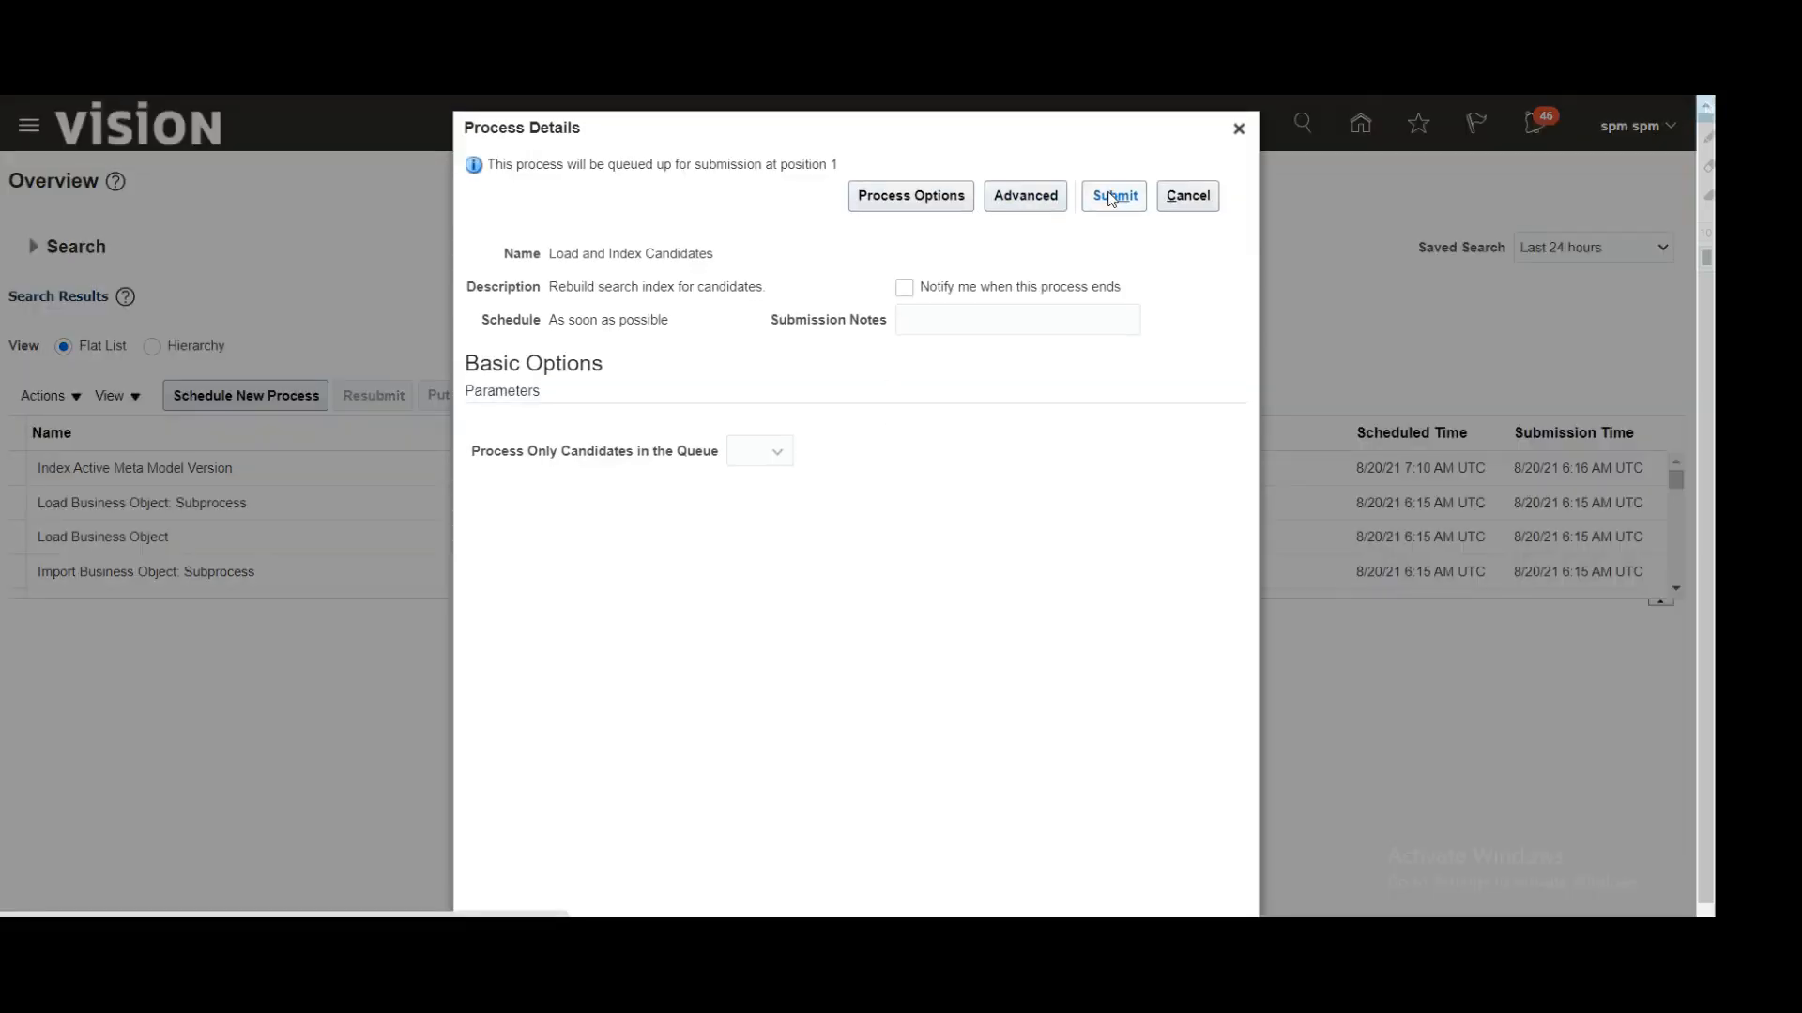
{"action": "left_click", "coordinate": [1110, 197]}
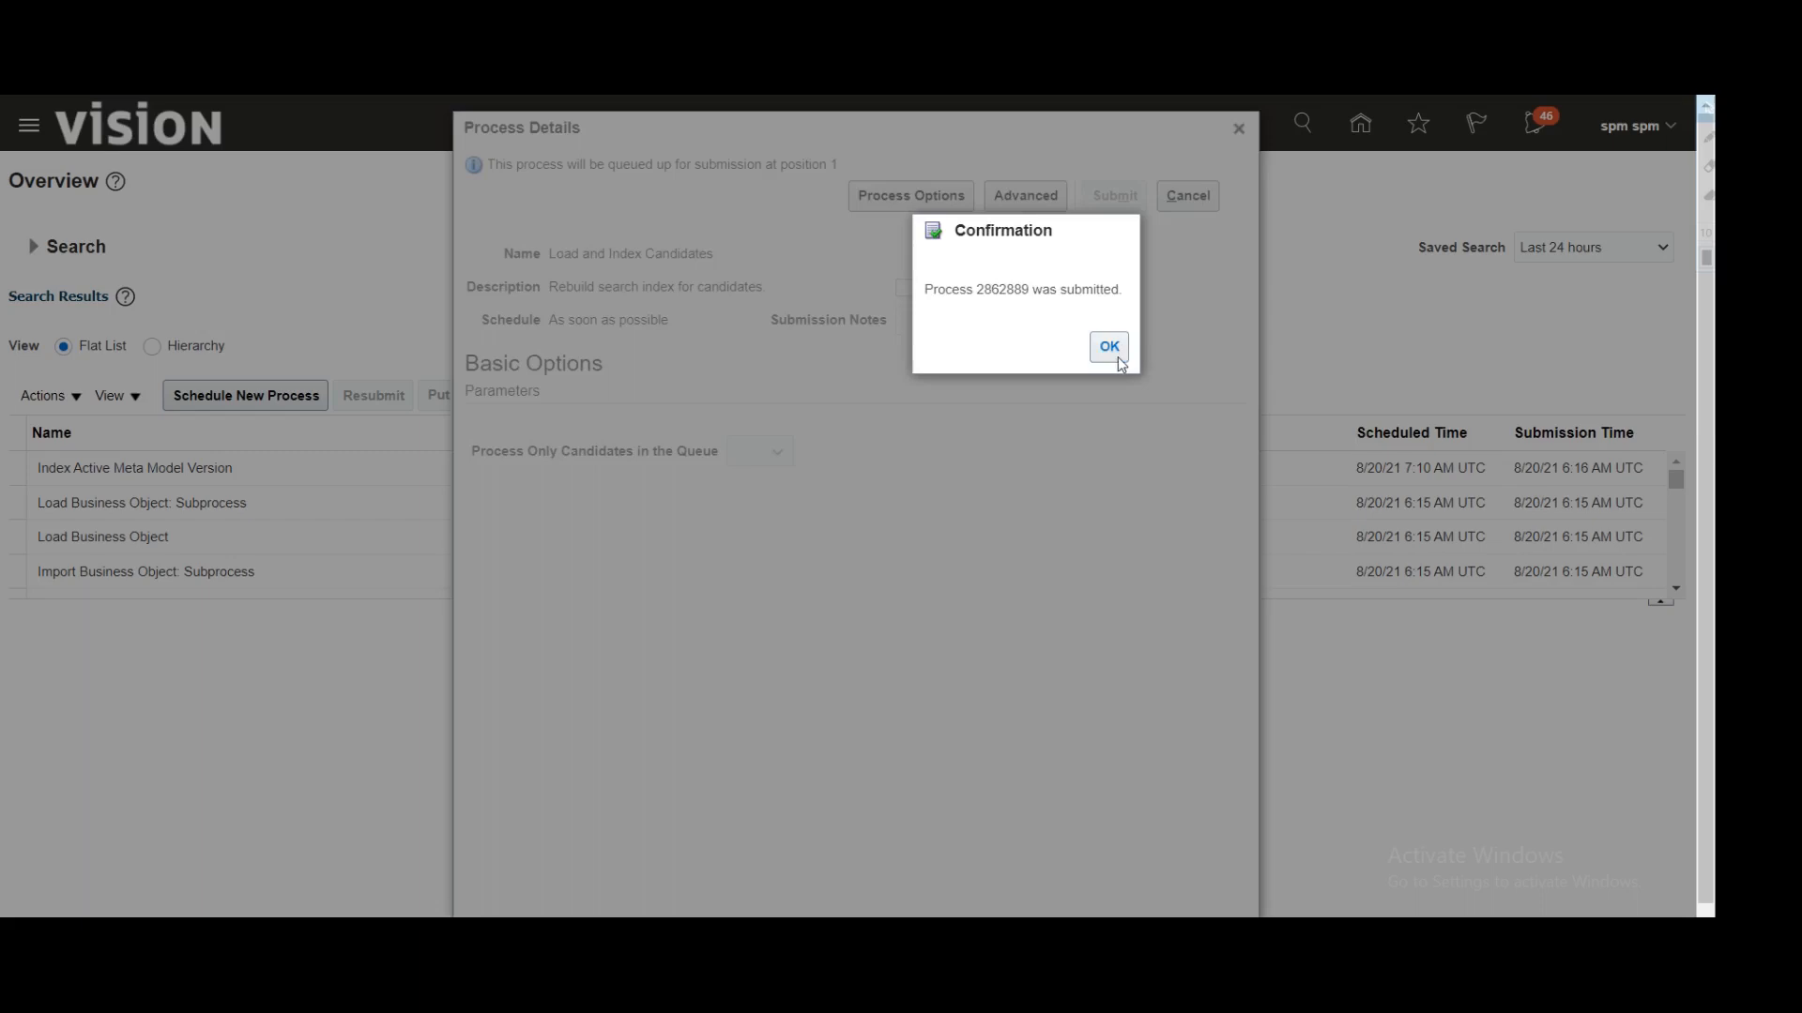
{"action": "left_click", "coordinate": [1116, 356]}
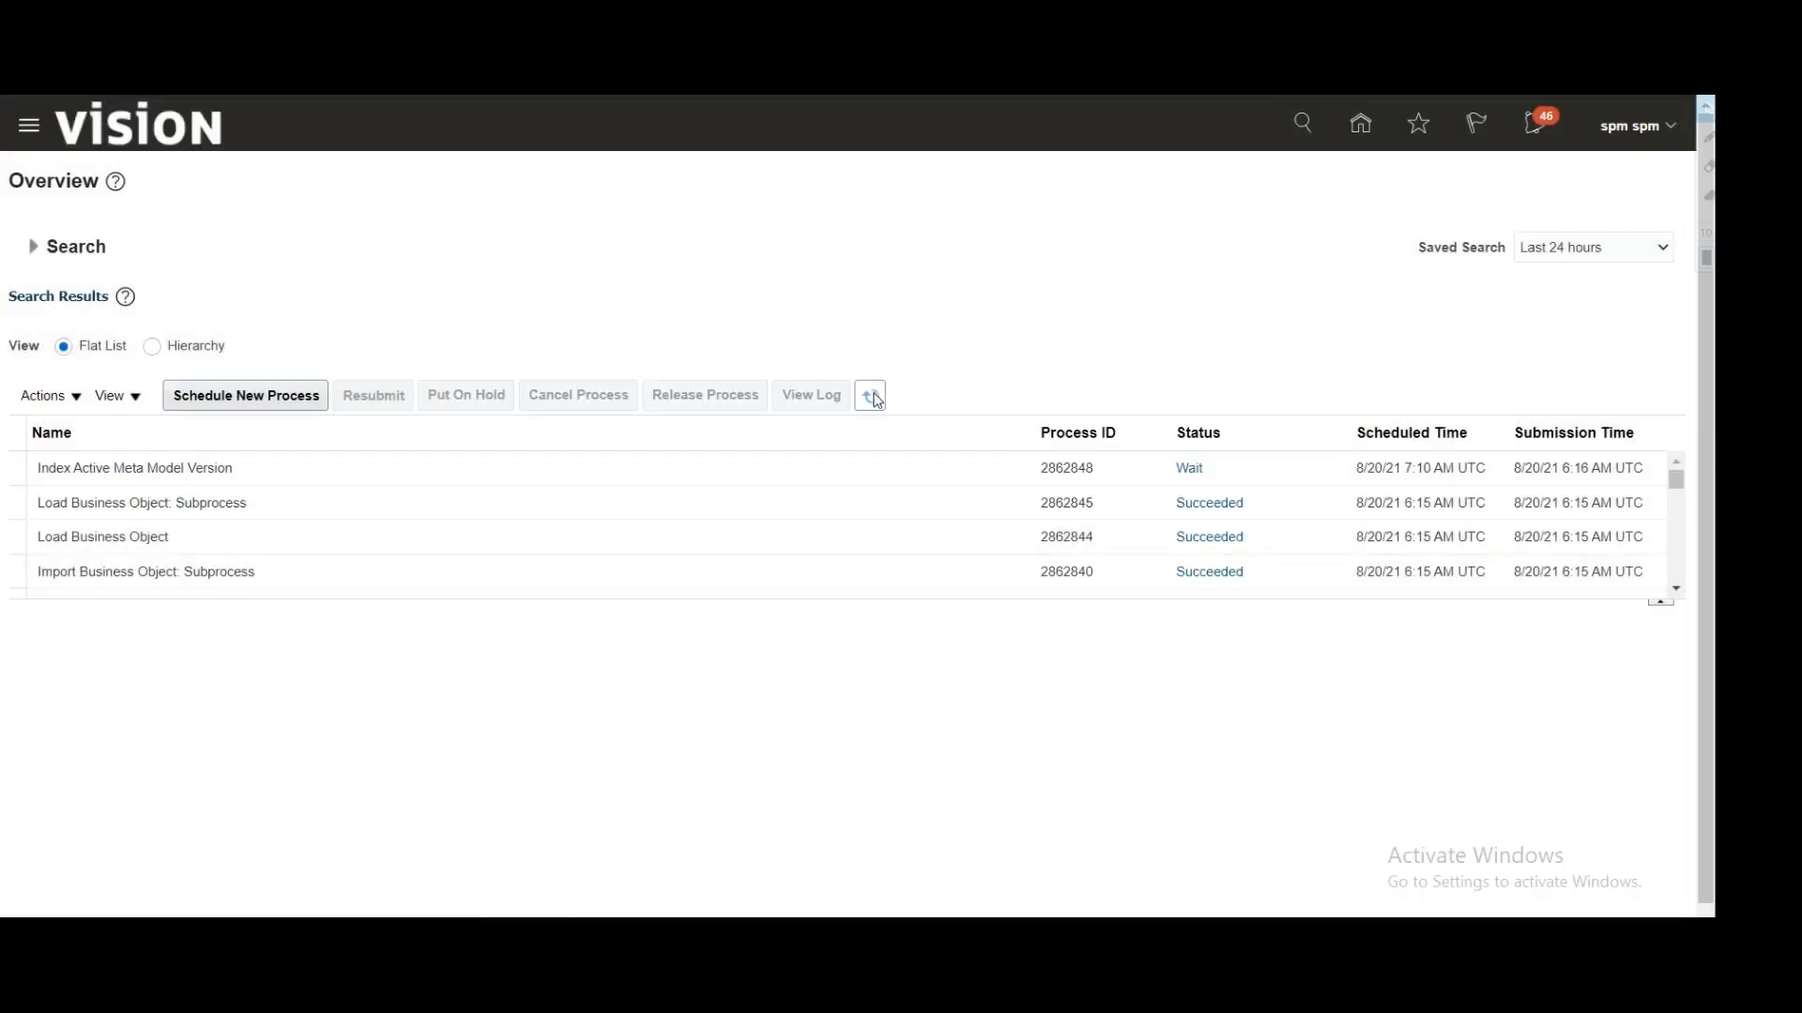
Step: Refresh the process list until Load and Index Candidates shows Succeeded, then select it
{"action": "left_click", "coordinate": [873, 397]}
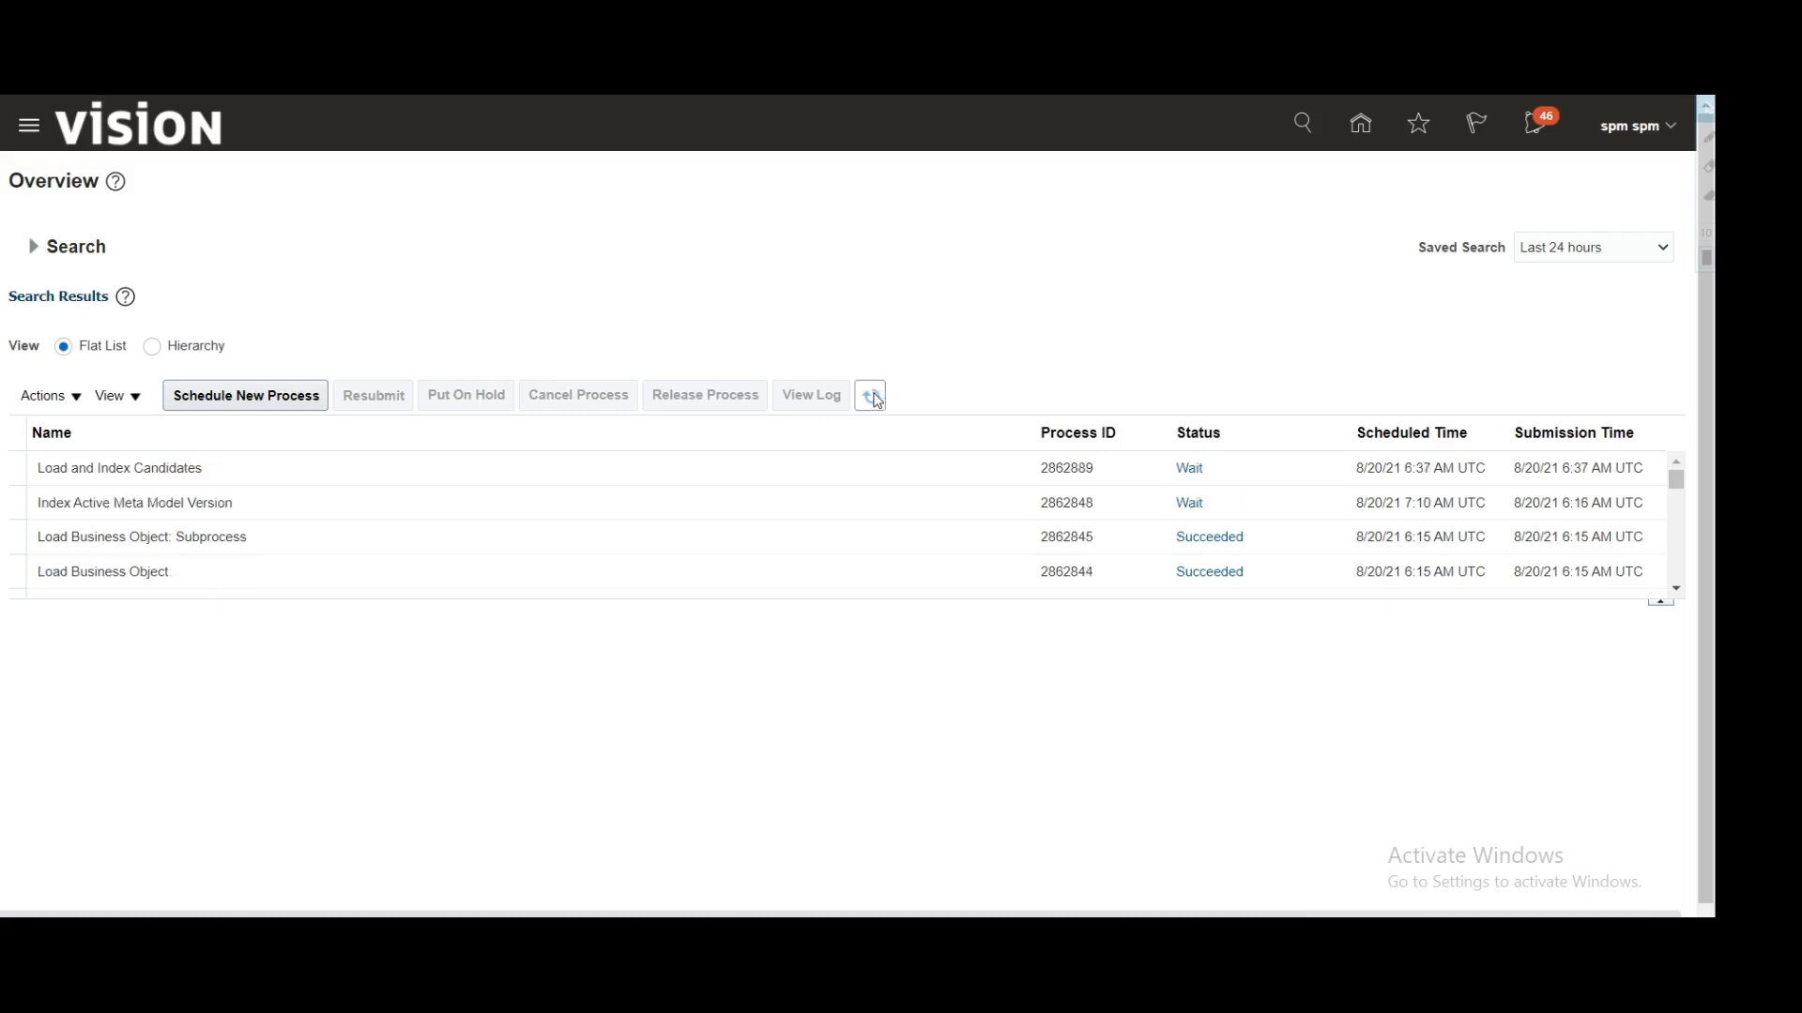
{"action": "left_click", "coordinate": [874, 398]}
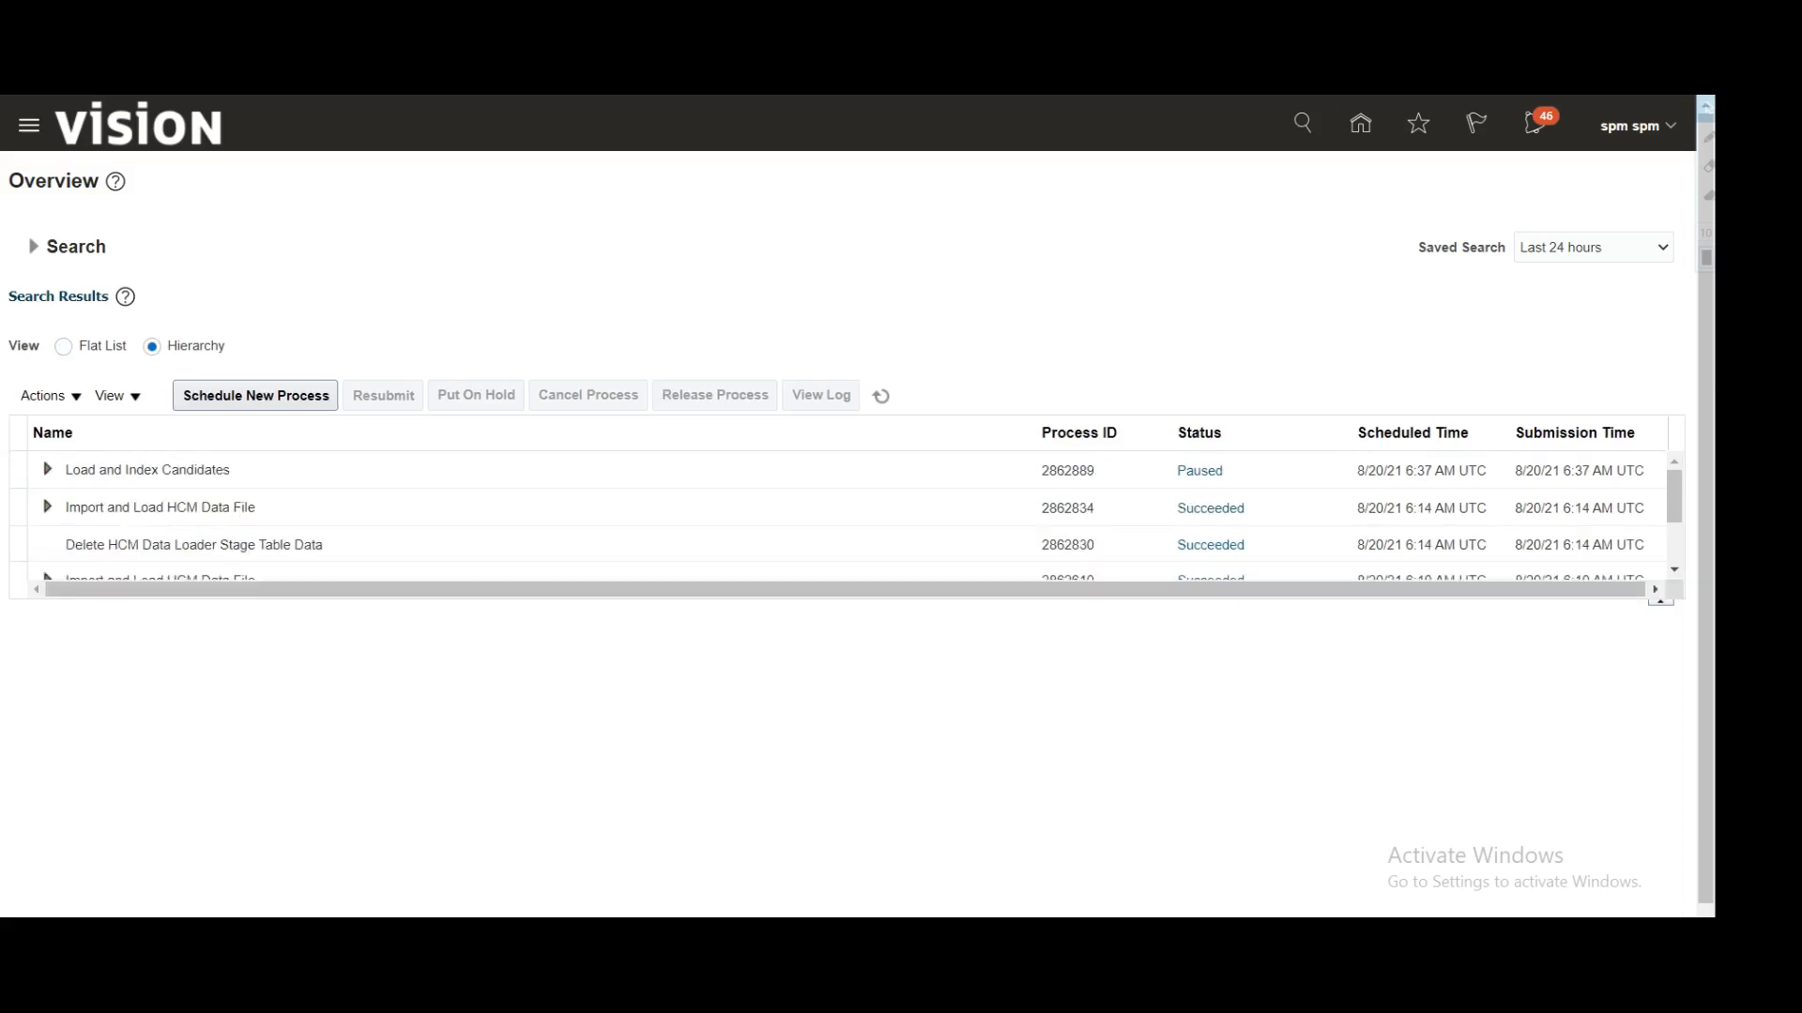
{"action": "left_click", "coordinate": [882, 398]}
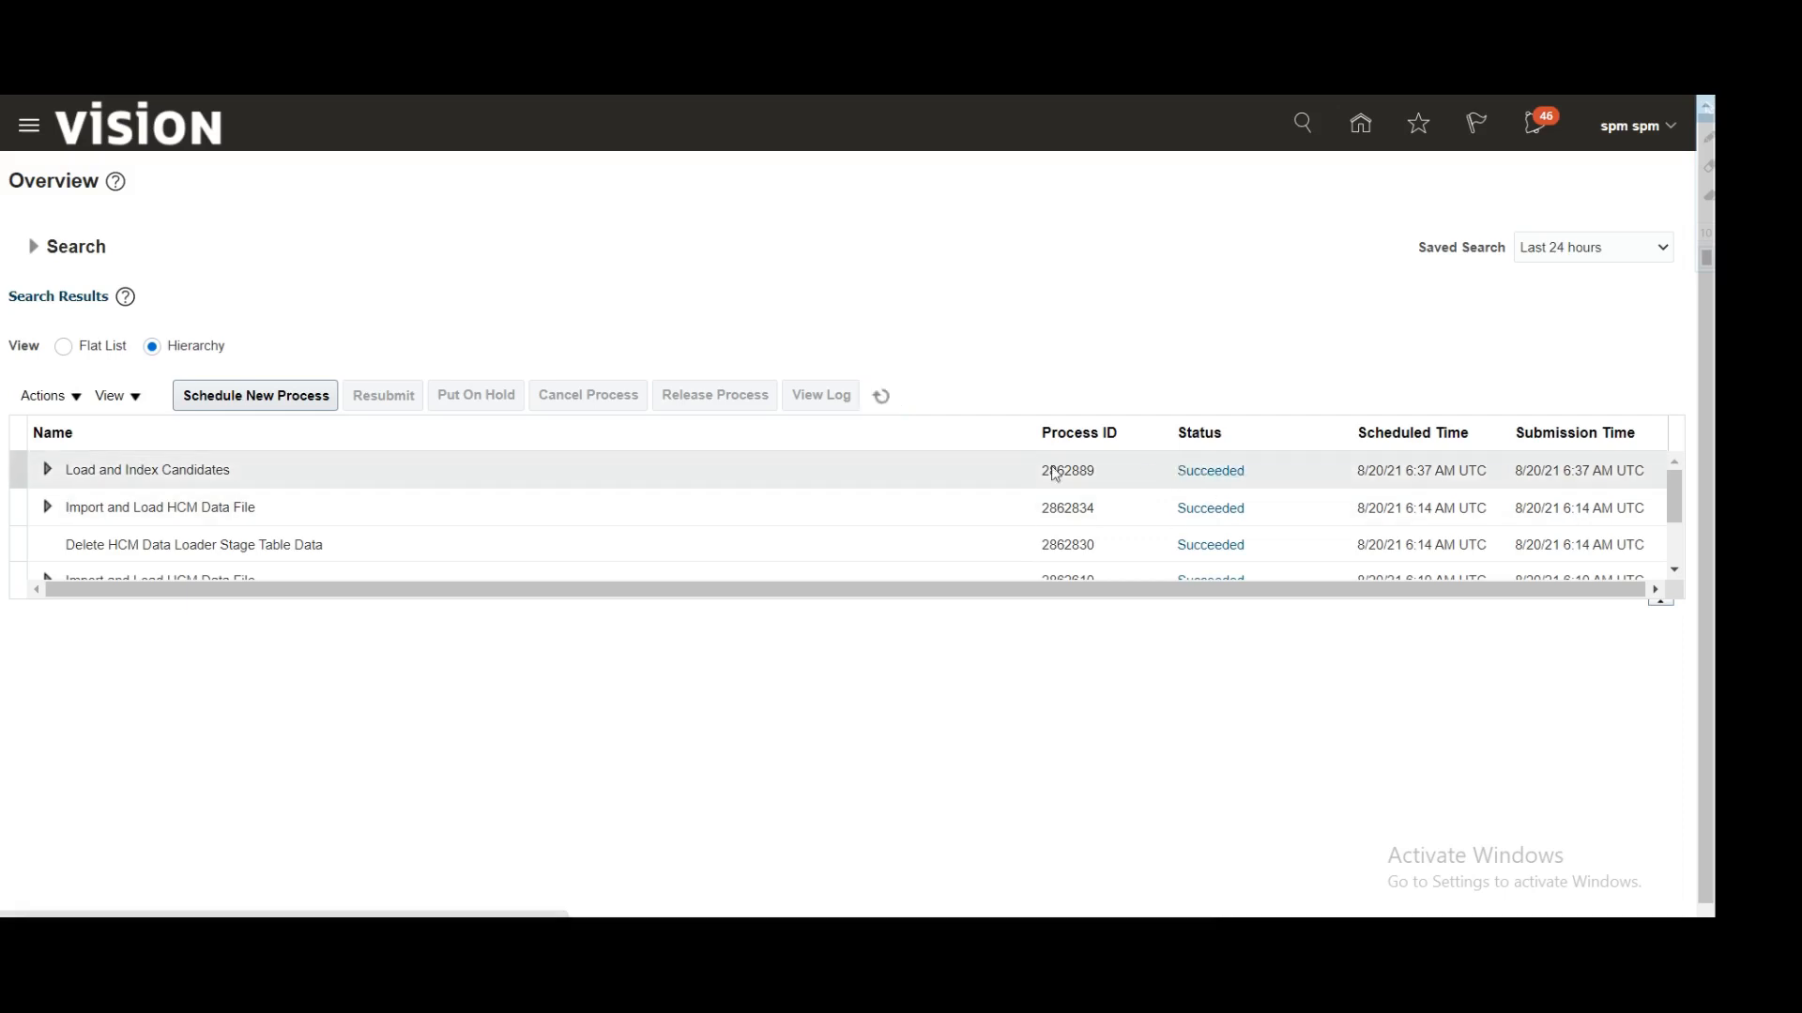
{"action": "left_click", "coordinate": [249, 466]}
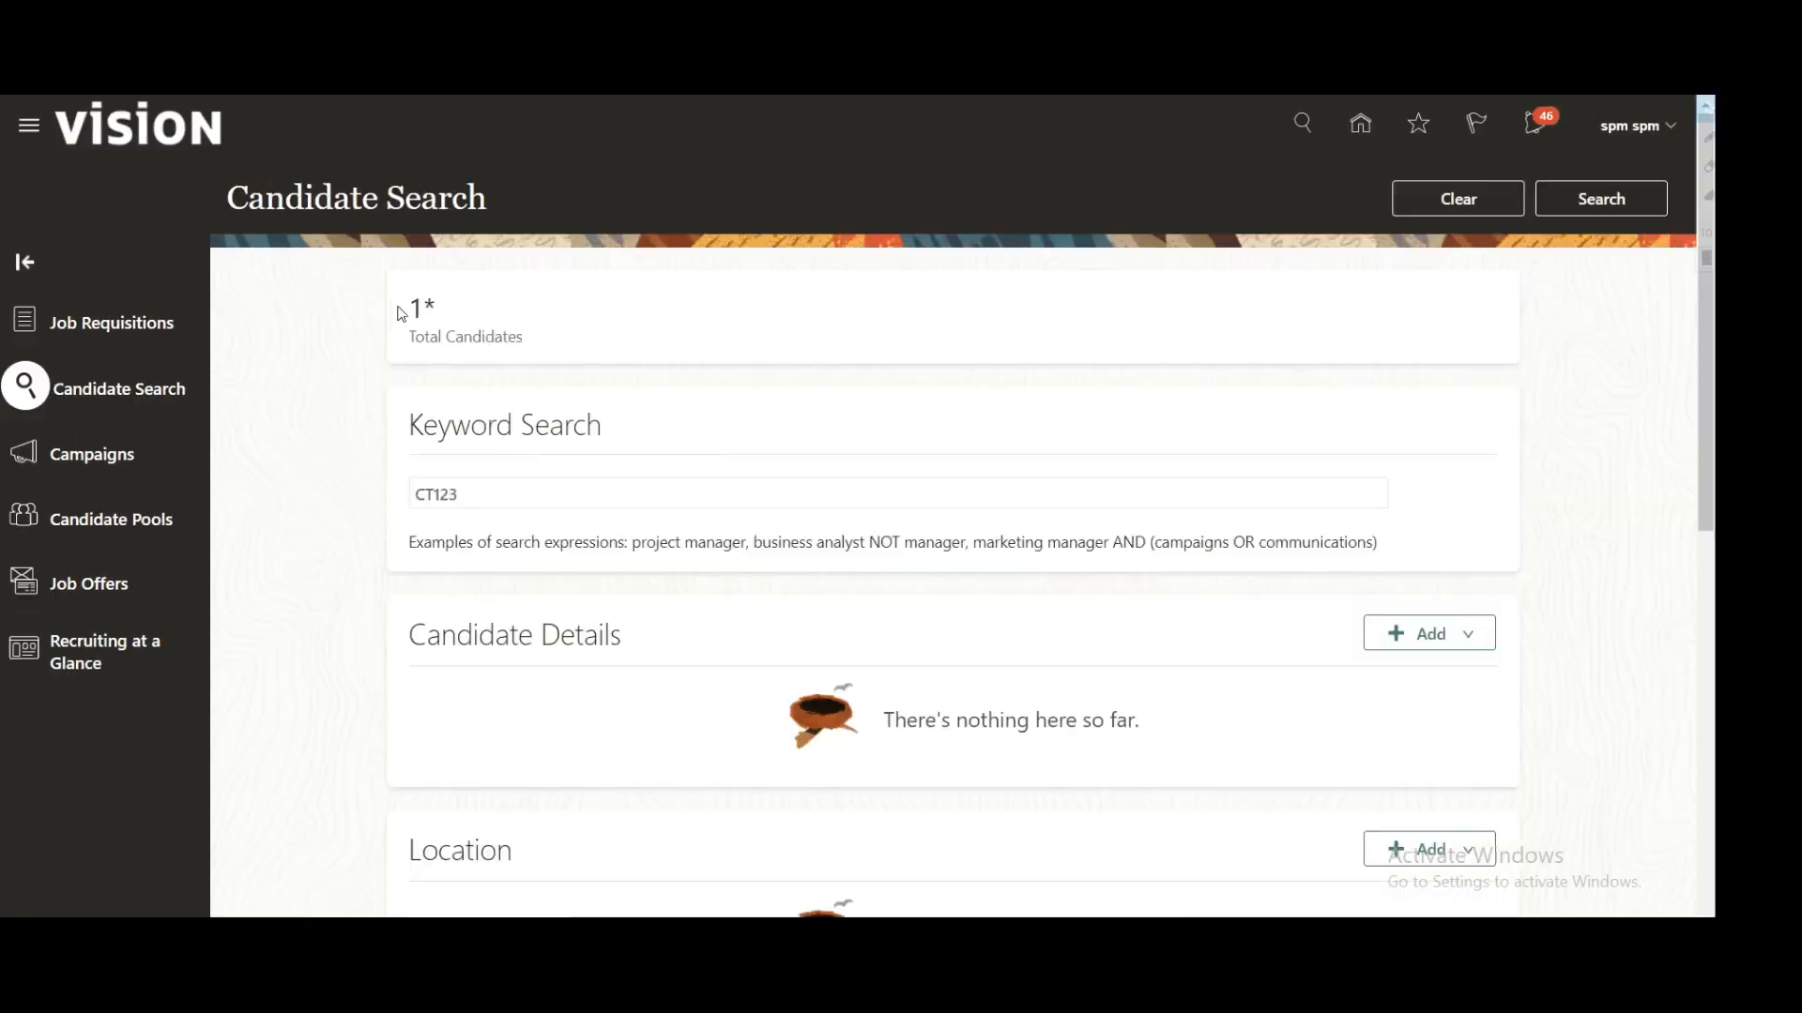
Step: Rerun the CT123 candidate search, confirm the single result, and open that candidate's profile
{"action": "left_click_drag", "start_coordinate": [401, 313], "coordinate": [447, 312]}
{"action": "left_click", "coordinate": [1558, 205]}
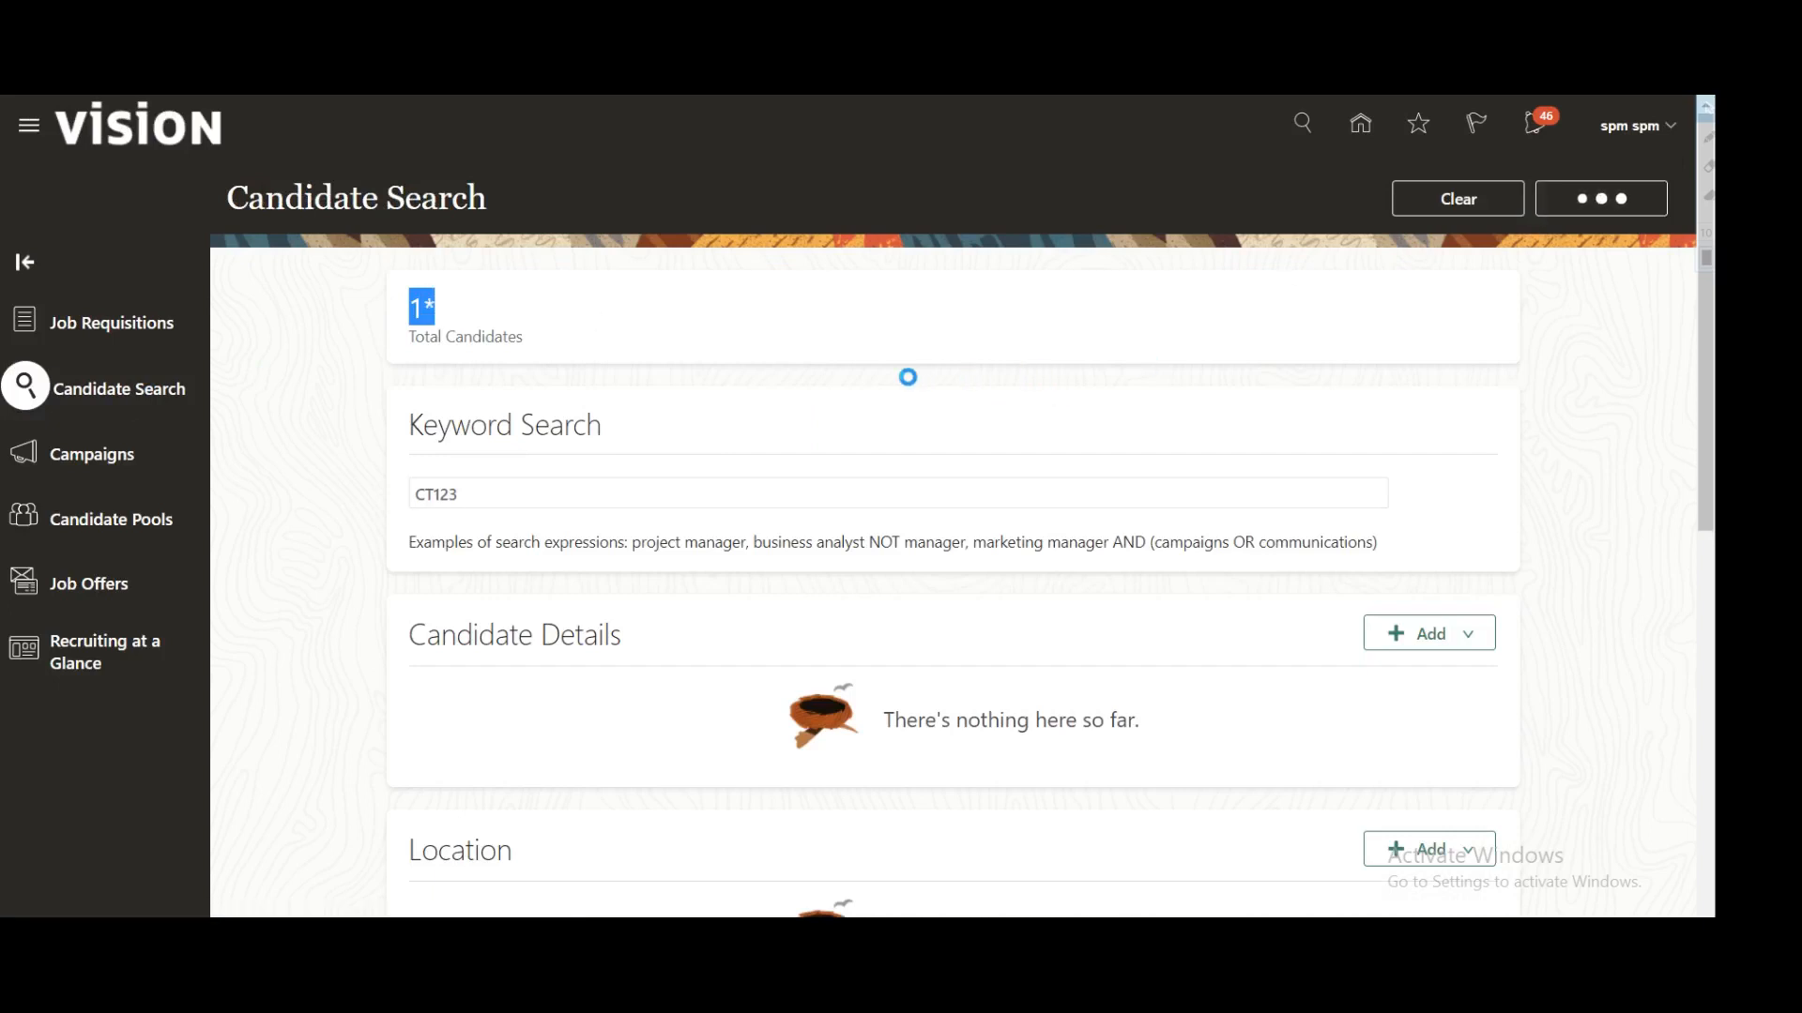
{"action": "left_click", "coordinate": [450, 452]}
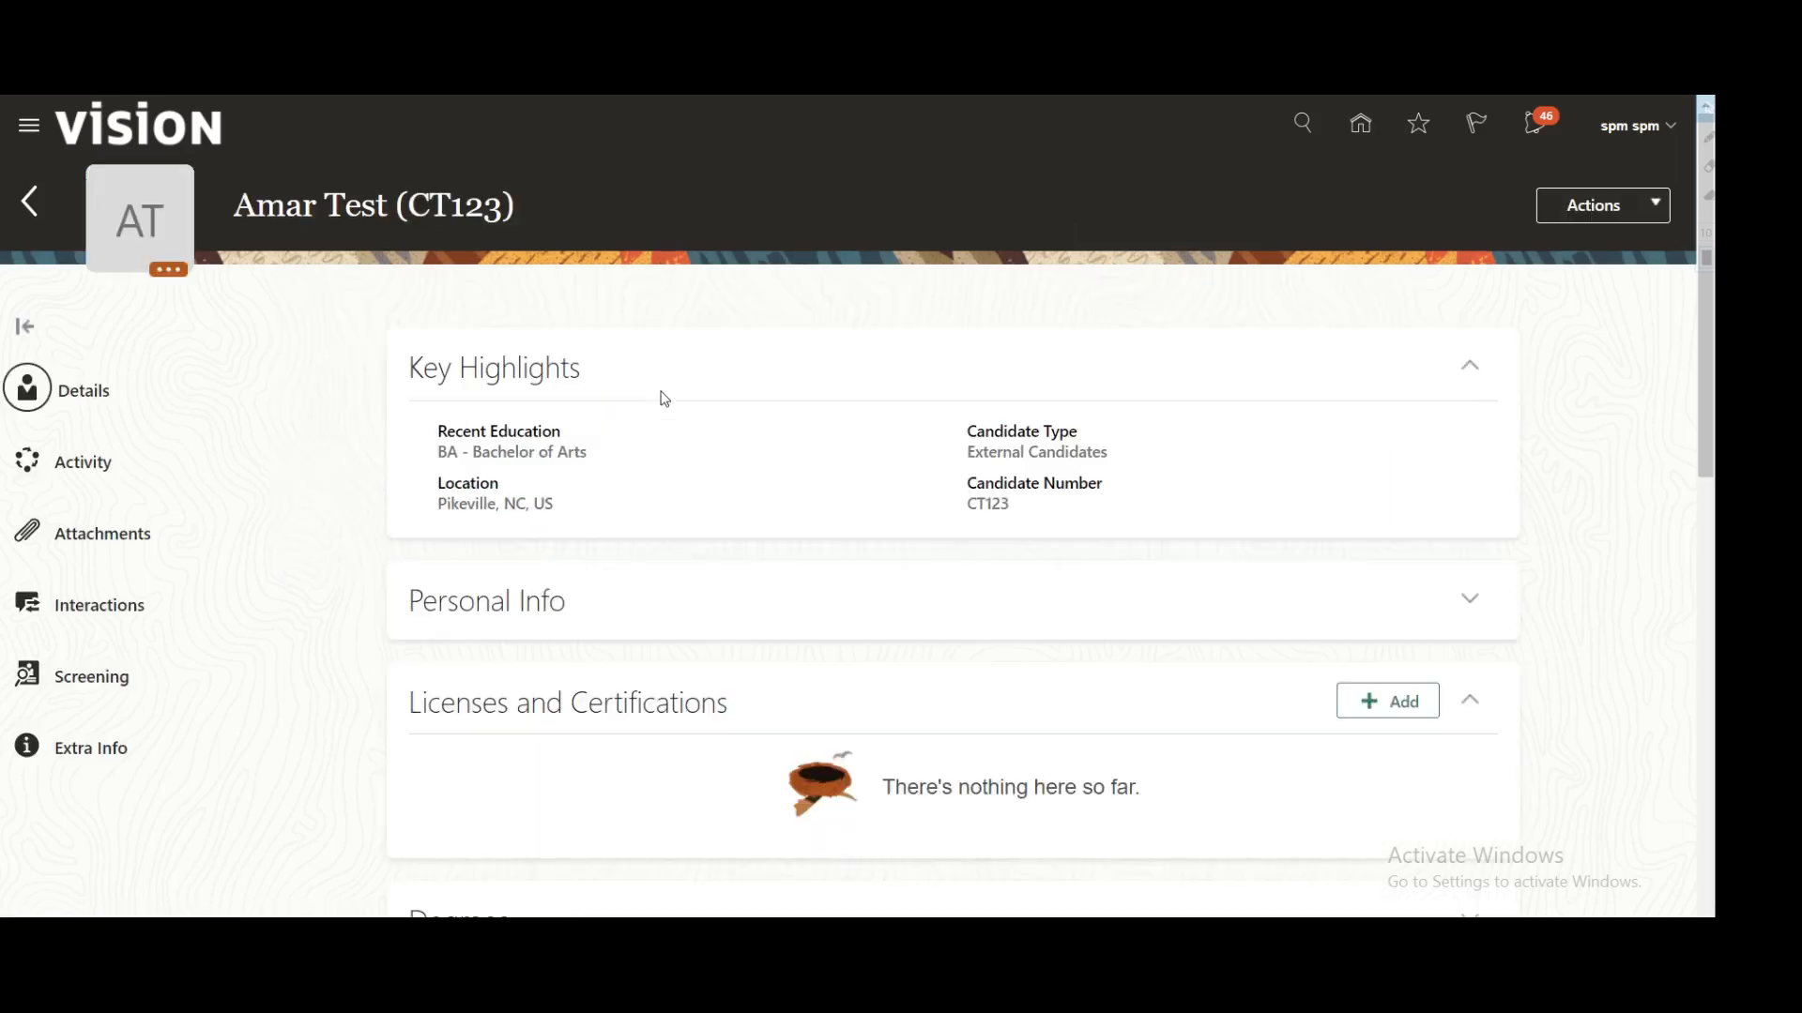
Step: Check the recent education and candidate type values on the profile summary
{"action": "left_click_drag", "start_coordinate": [441, 455], "coordinate": [644, 454]}
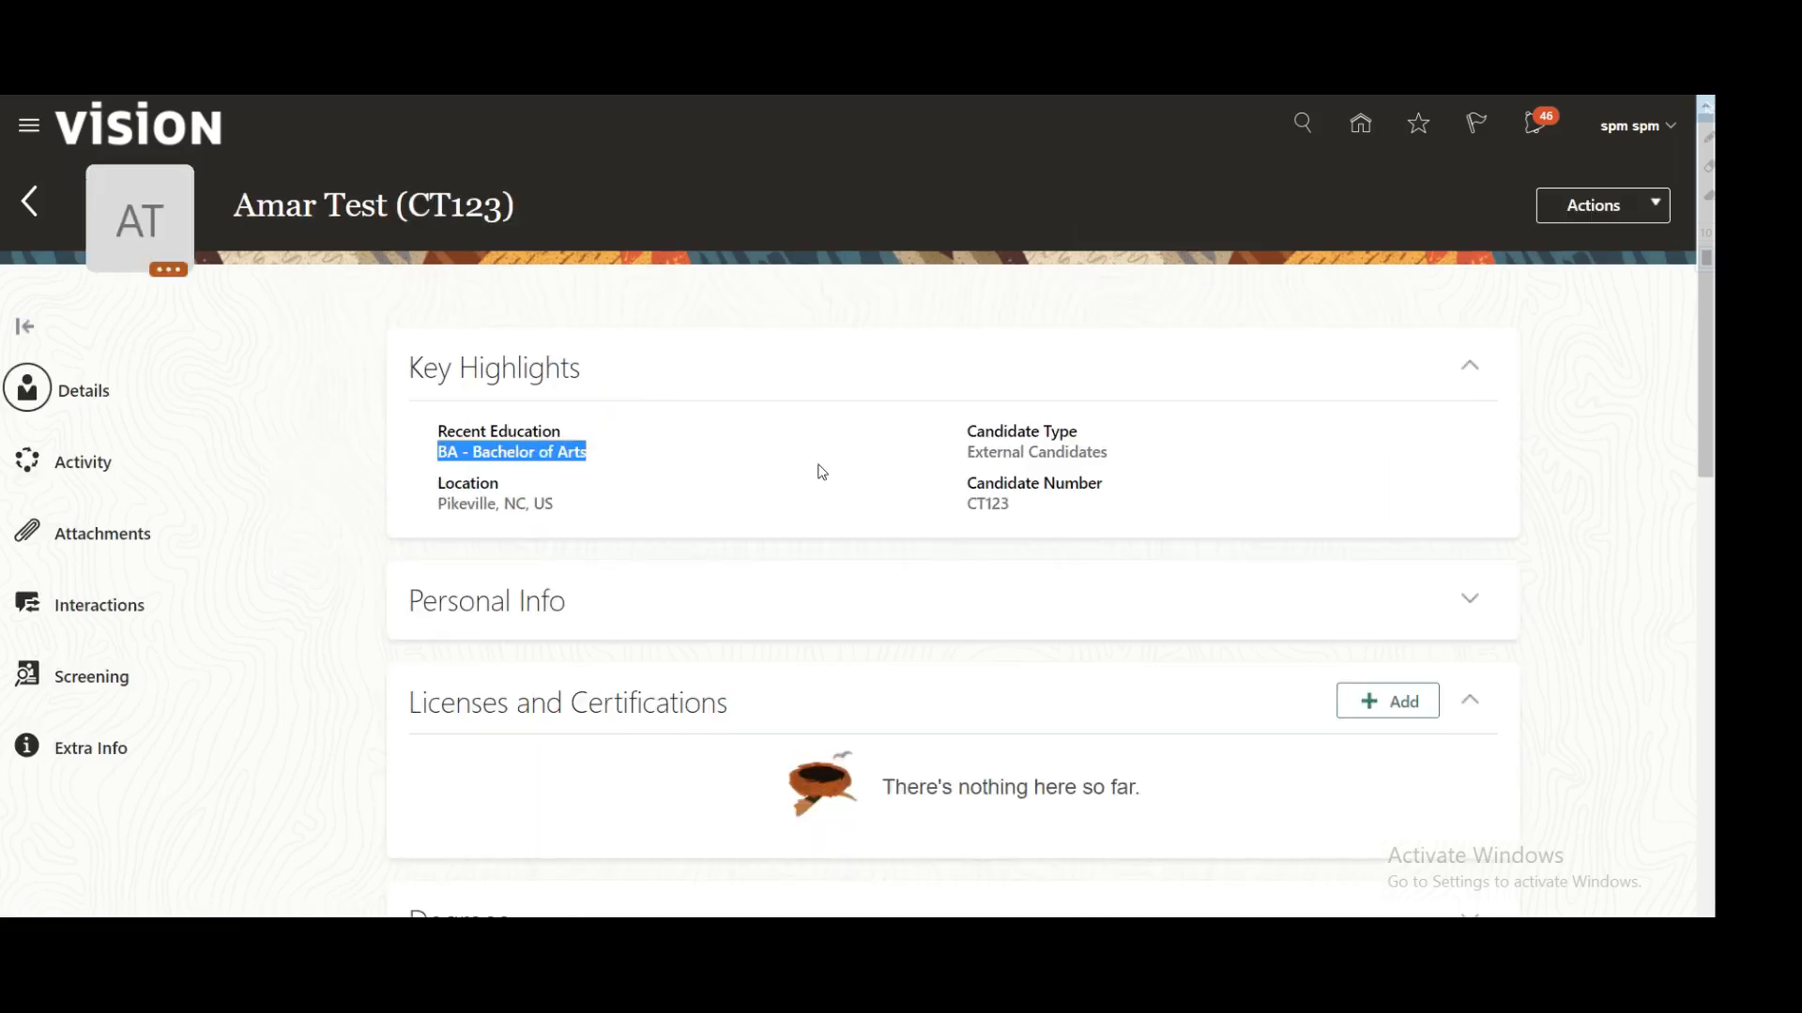
{"action": "left_click_drag", "start_coordinate": [967, 454], "coordinate": [1109, 454]}
{"action": "left_click_drag", "start_coordinate": [965, 506], "coordinate": [1028, 510]}
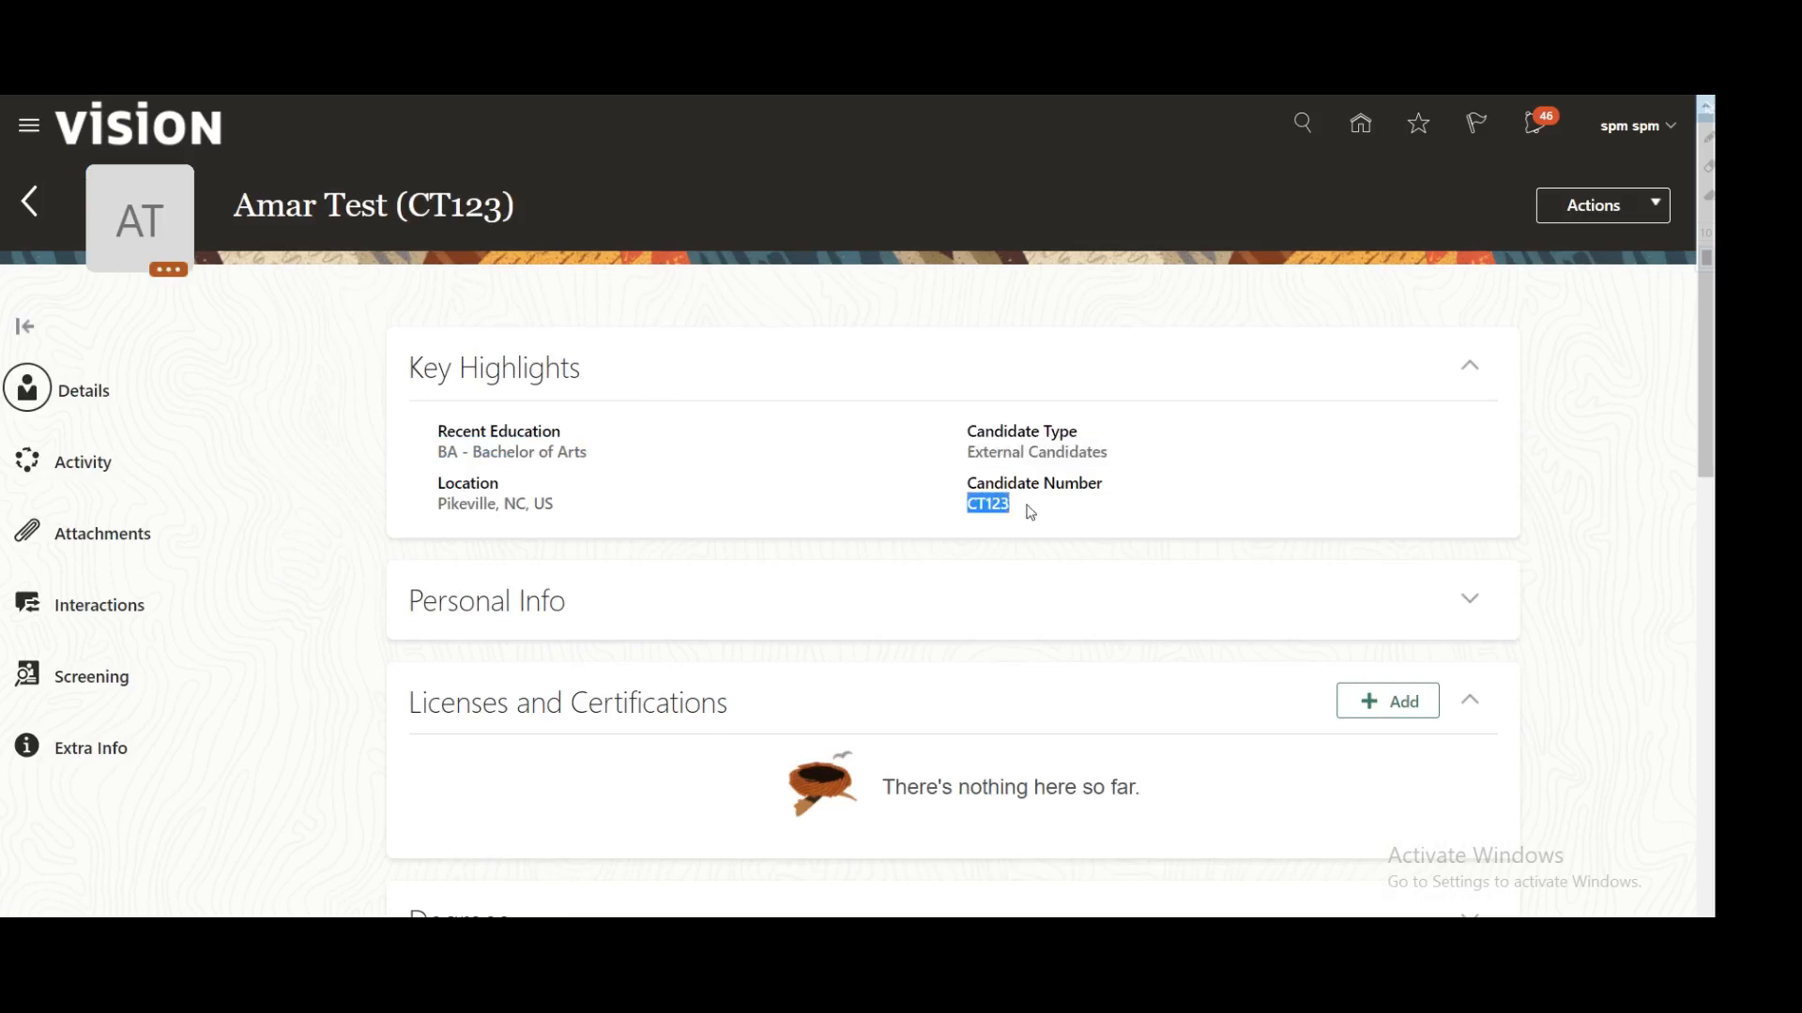
{"action": "scroll", "coordinate": [896, 496], "scroll_direction": "down", "scroll_amount": 5}
{"action": "scroll", "coordinate": [896, 496], "scroll_direction": "down", "scroll_amount": 2}
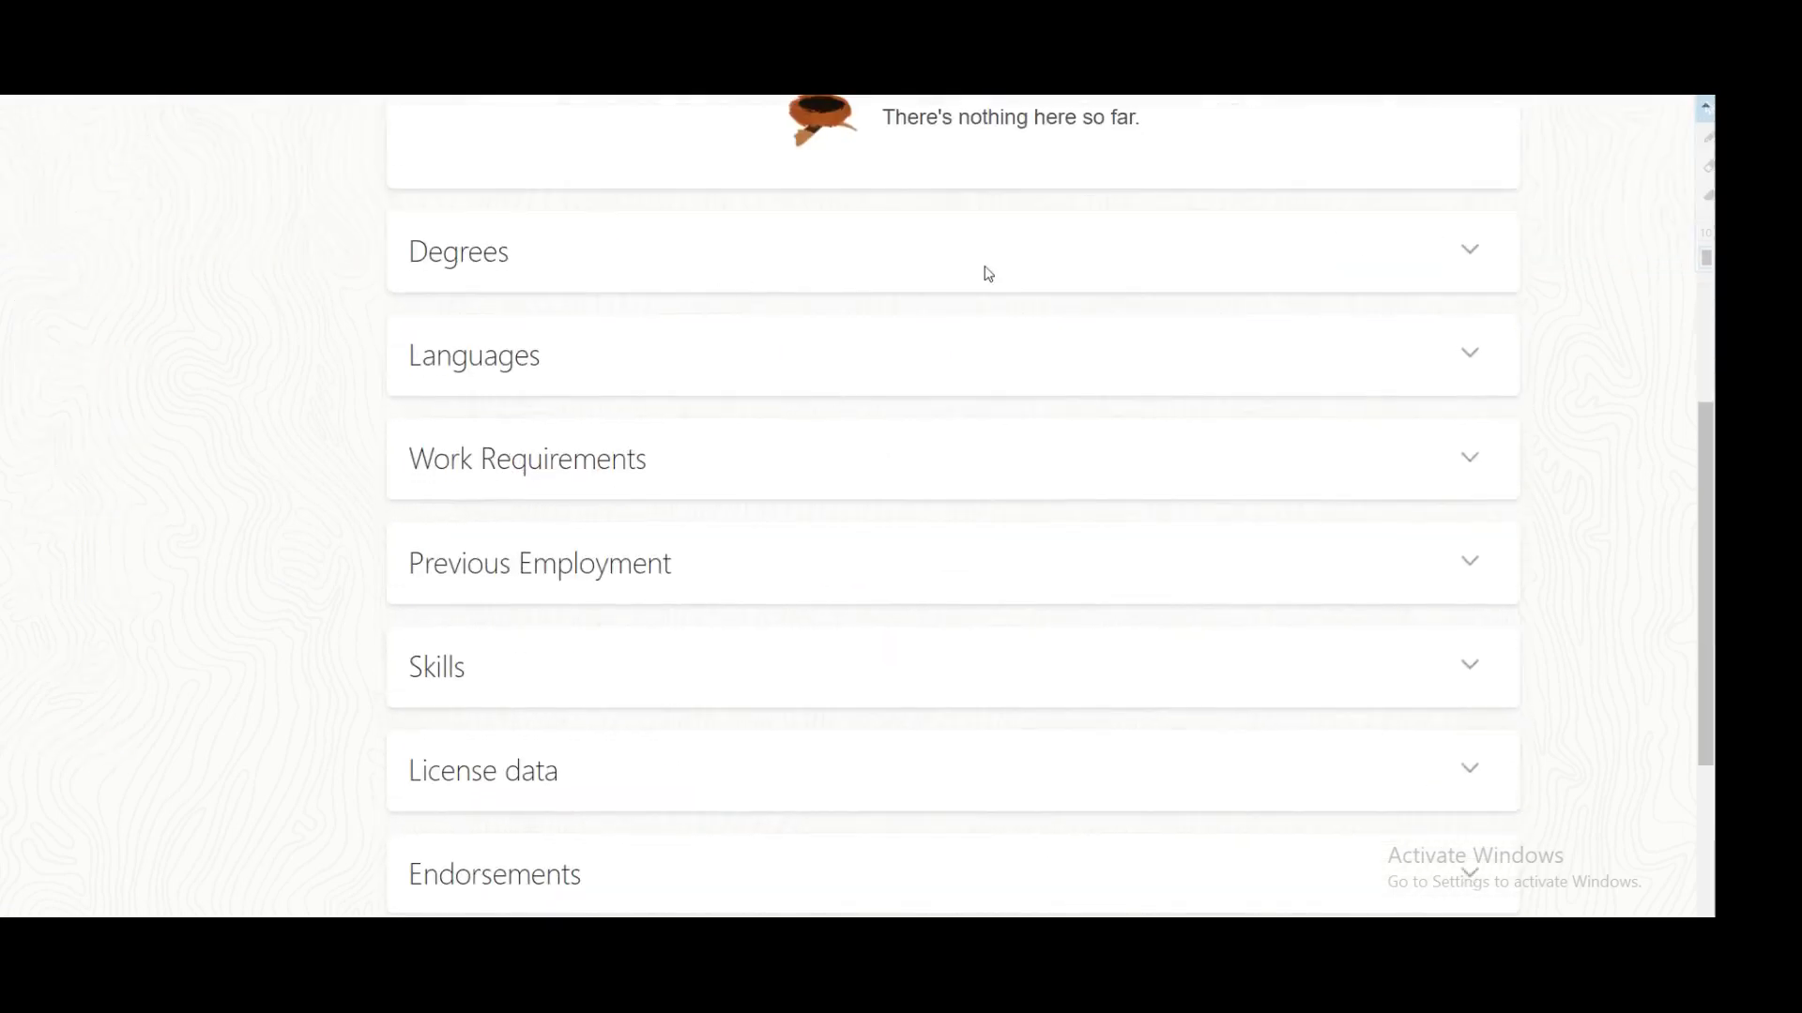
Step: Expand the Degrees section to confirm the imported Bachelor of Arts degree
{"action": "left_click", "coordinate": [1461, 250]}
{"action": "left_click_drag", "start_coordinate": [434, 302], "coordinate": [606, 305]}
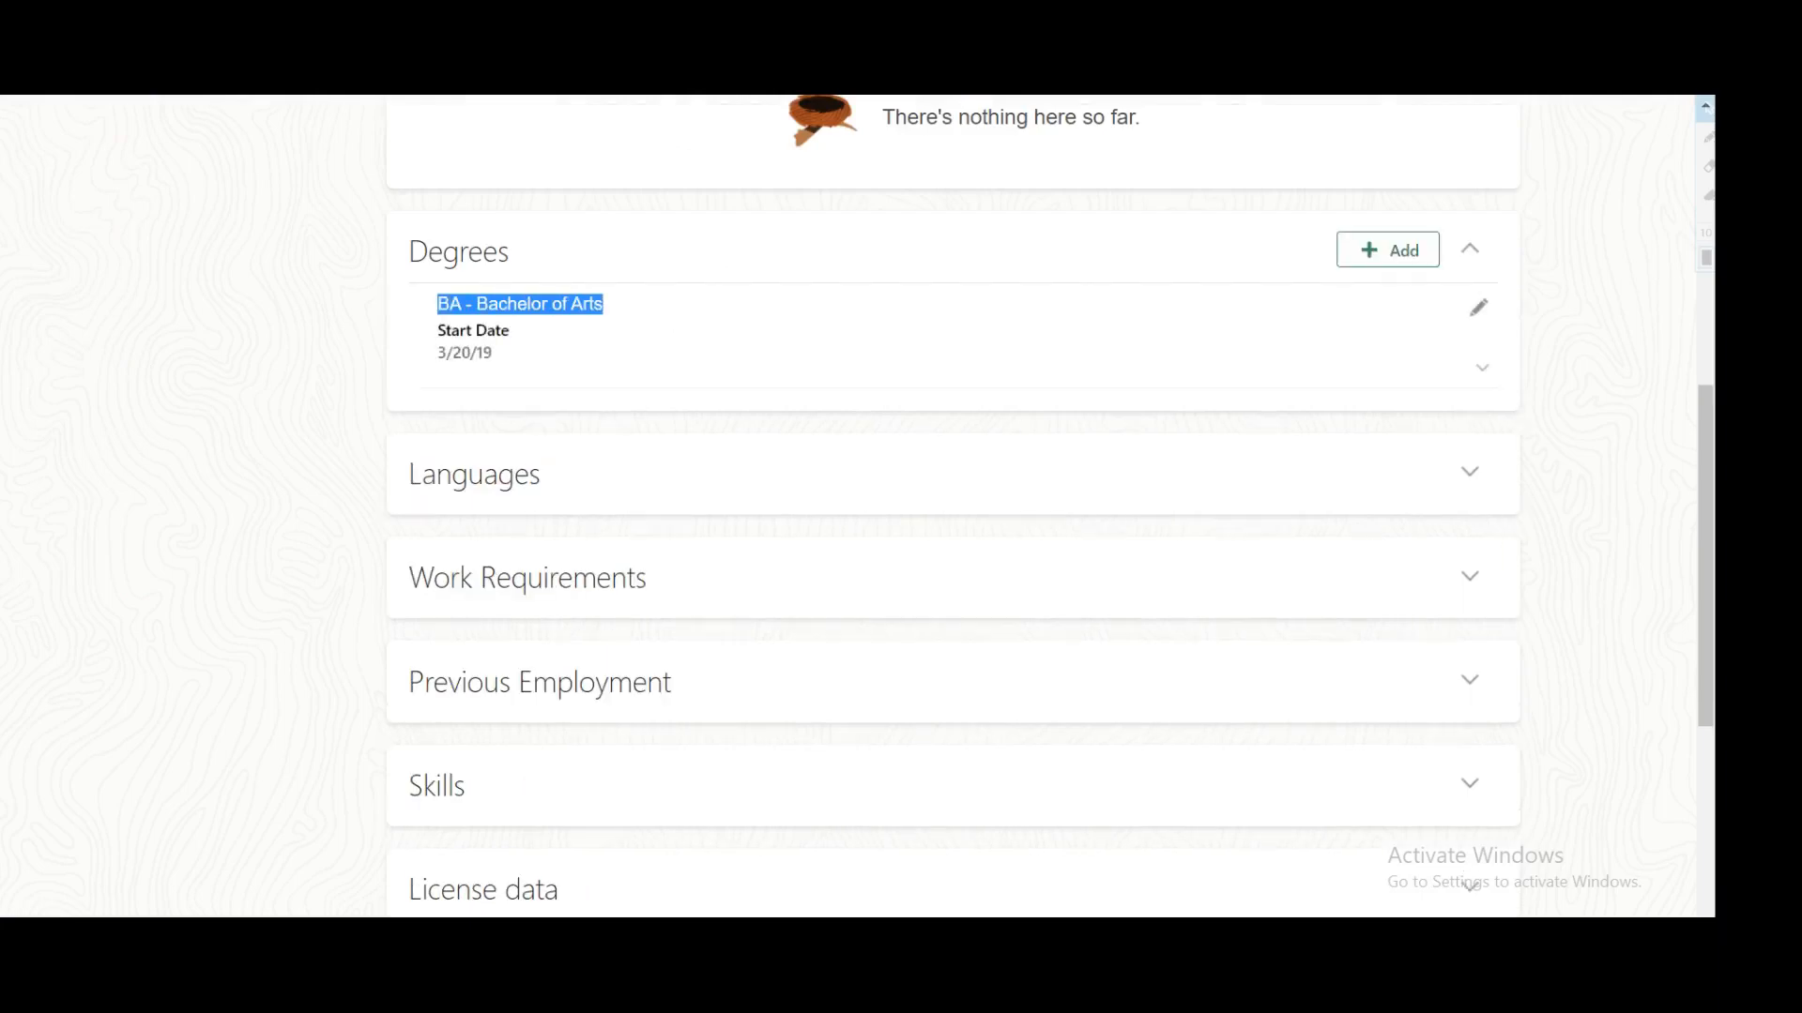
{"action": "scroll", "coordinate": [761, 389], "scroll_direction": "down", "scroll_amount": 3}
{"action": "scroll", "coordinate": [558, 592], "scroll_direction": "down", "scroll_amount": 1}
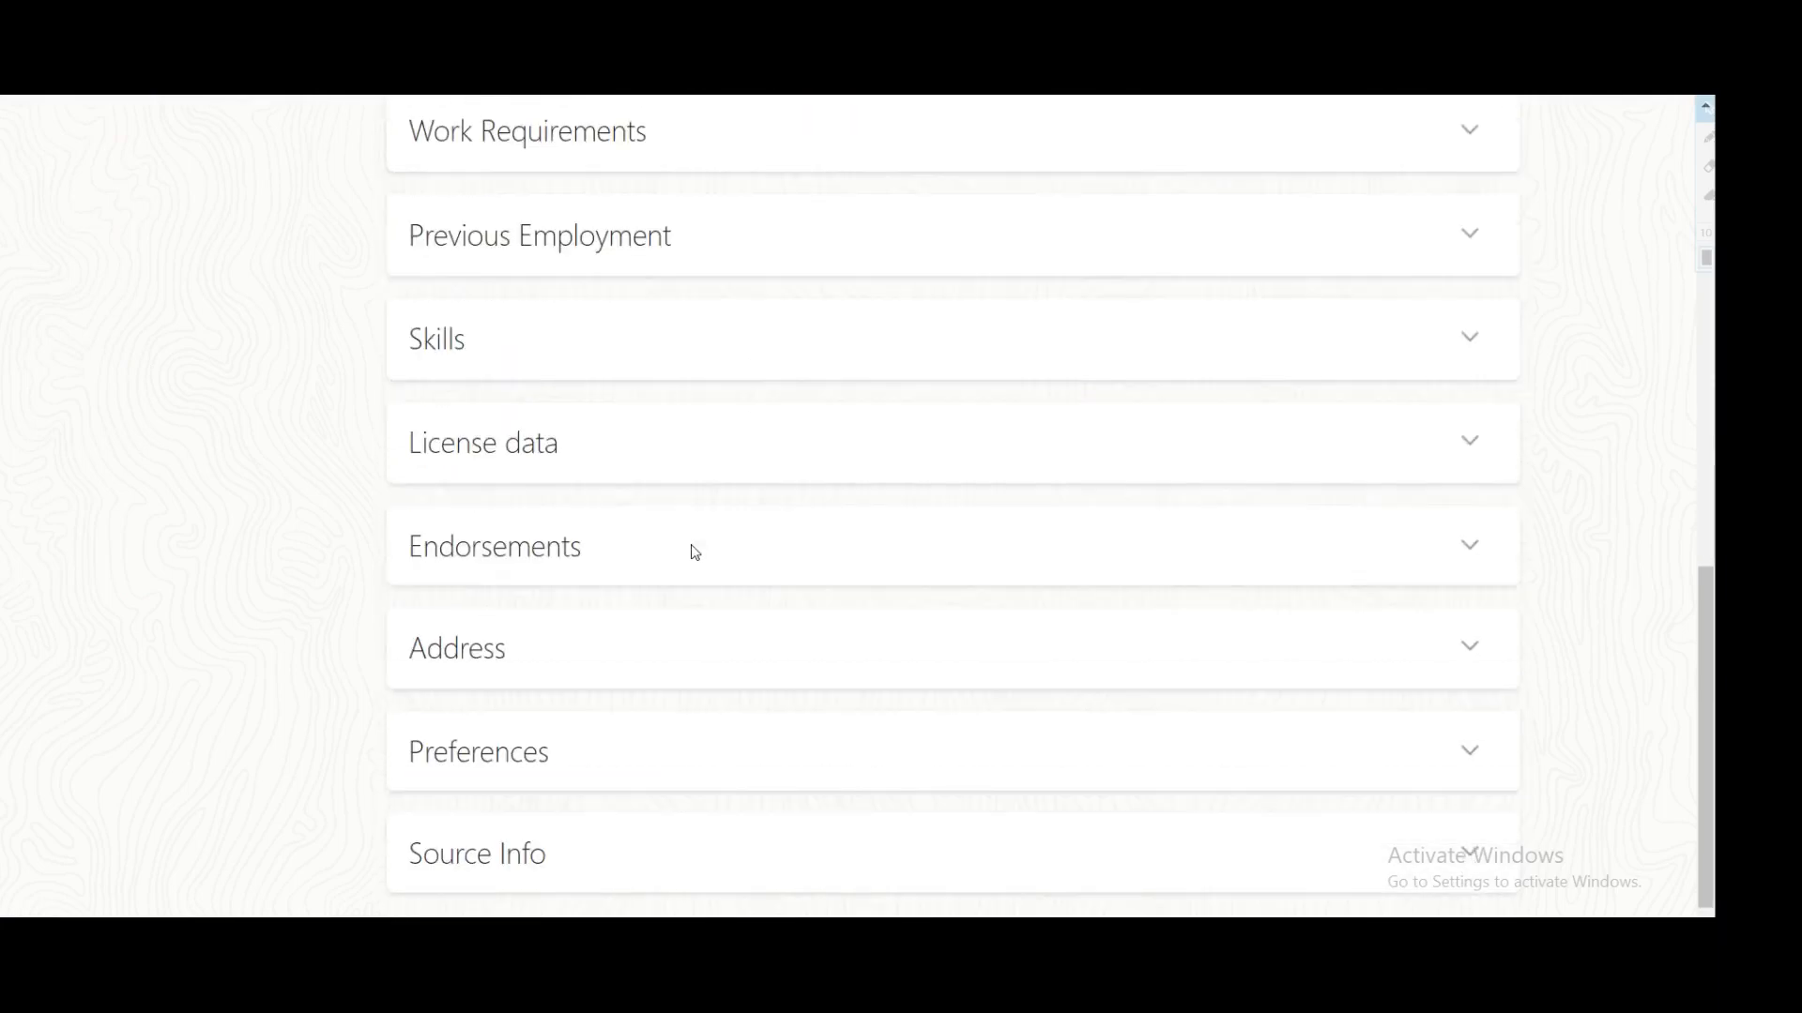
Step: Expand the Address section to verify the home address, then check the candidate's name and number
{"action": "left_click", "coordinate": [1468, 650]}
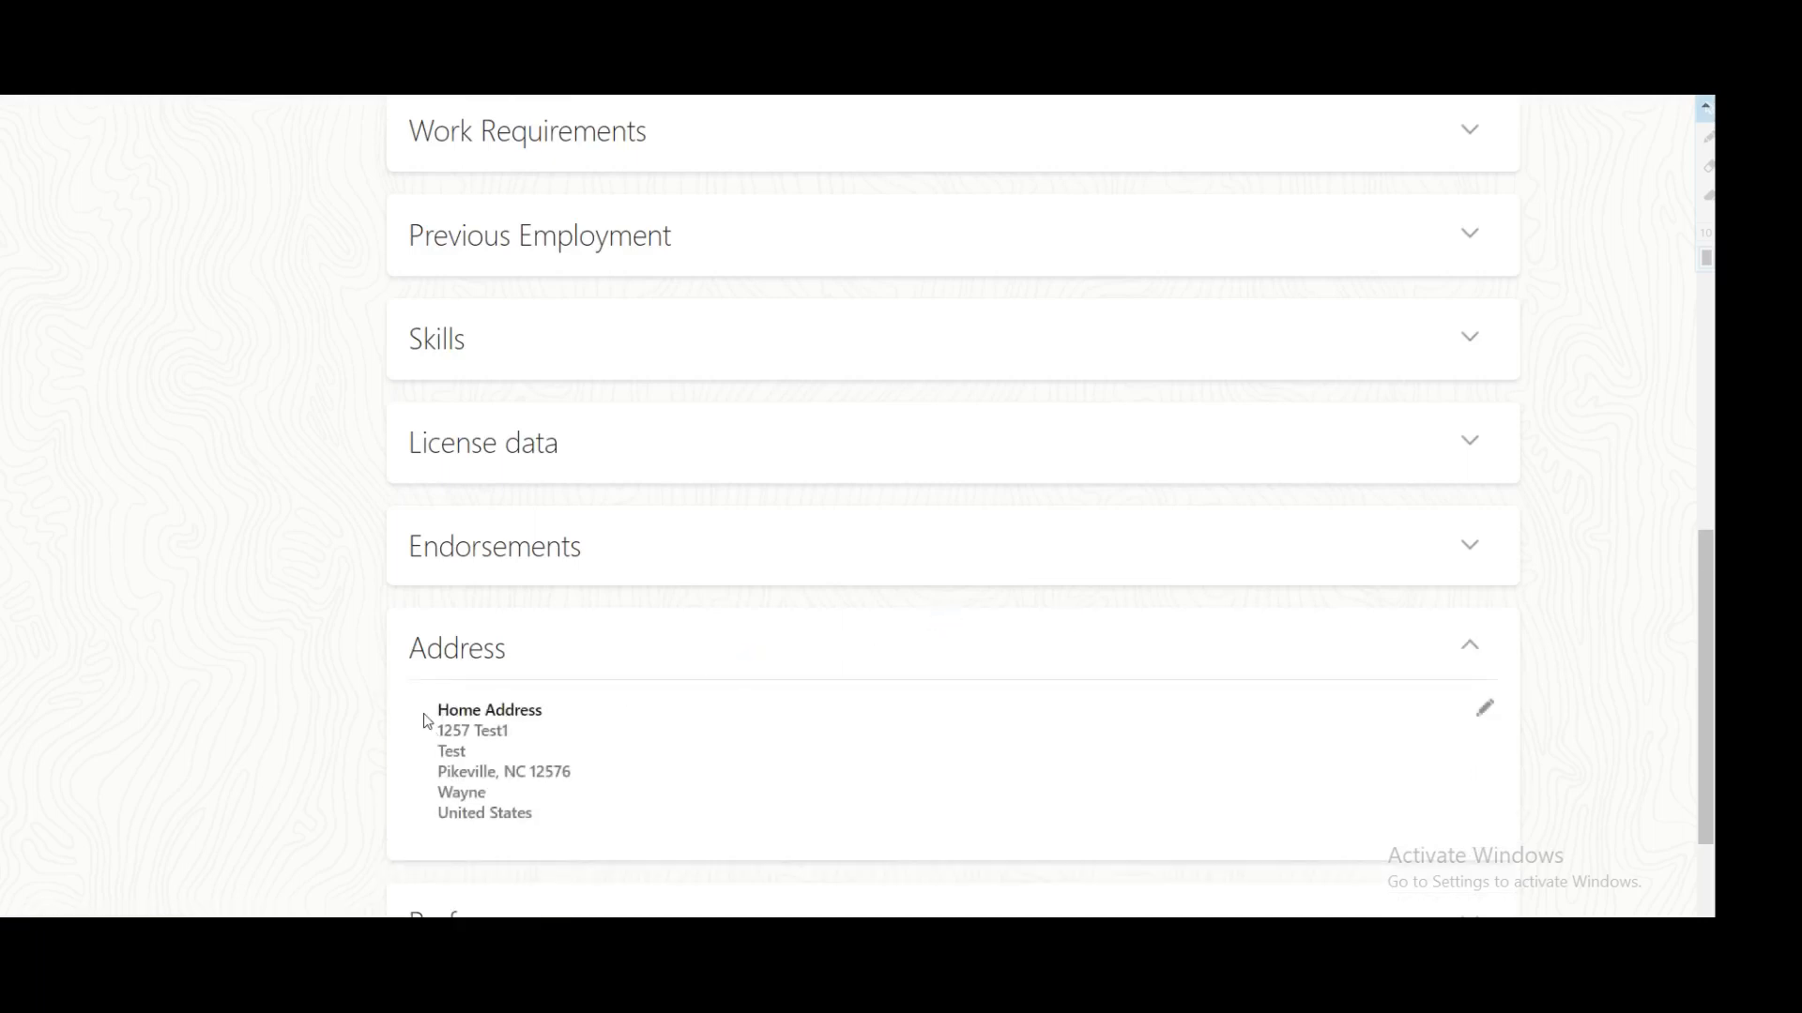
{"action": "left_click_drag", "start_coordinate": [430, 724], "coordinate": [555, 820]}
{"action": "scroll", "coordinate": [837, 652], "scroll_direction": "up", "scroll_amount": 10}
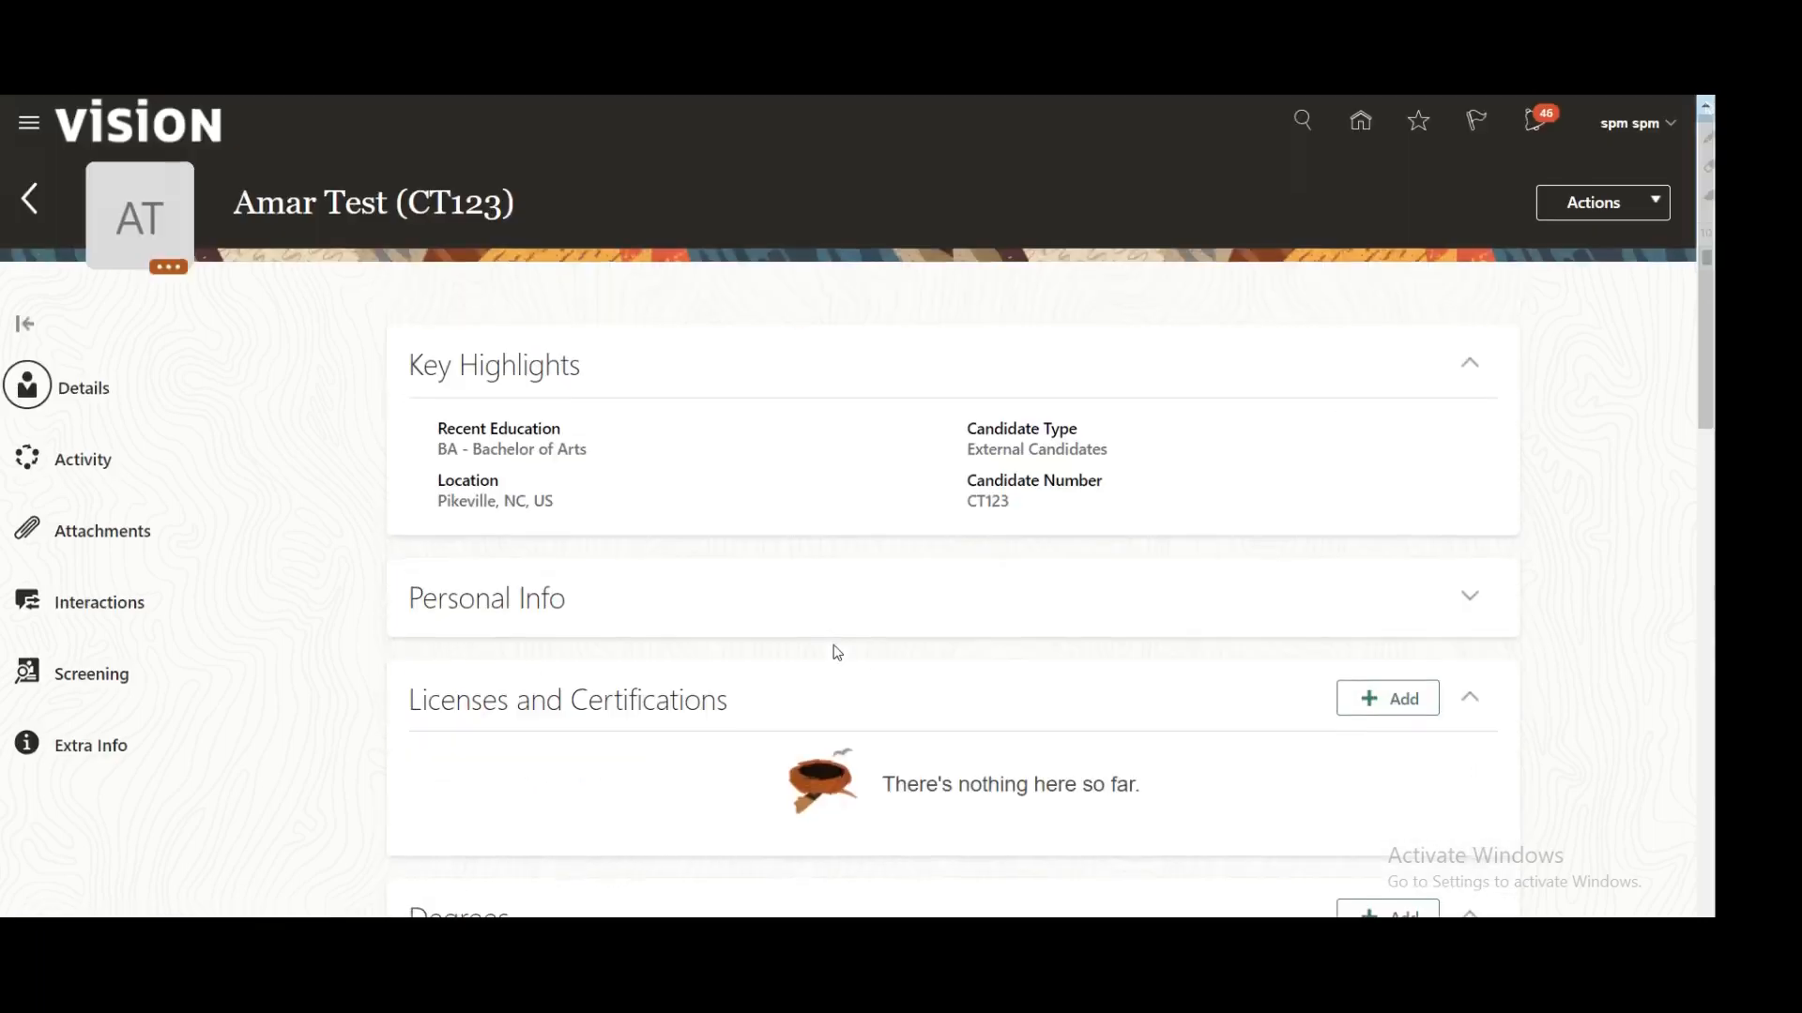
{"action": "left_click_drag", "start_coordinate": [258, 218], "coordinate": [580, 206]}
{"action": "left_click", "coordinate": [580, 207]}
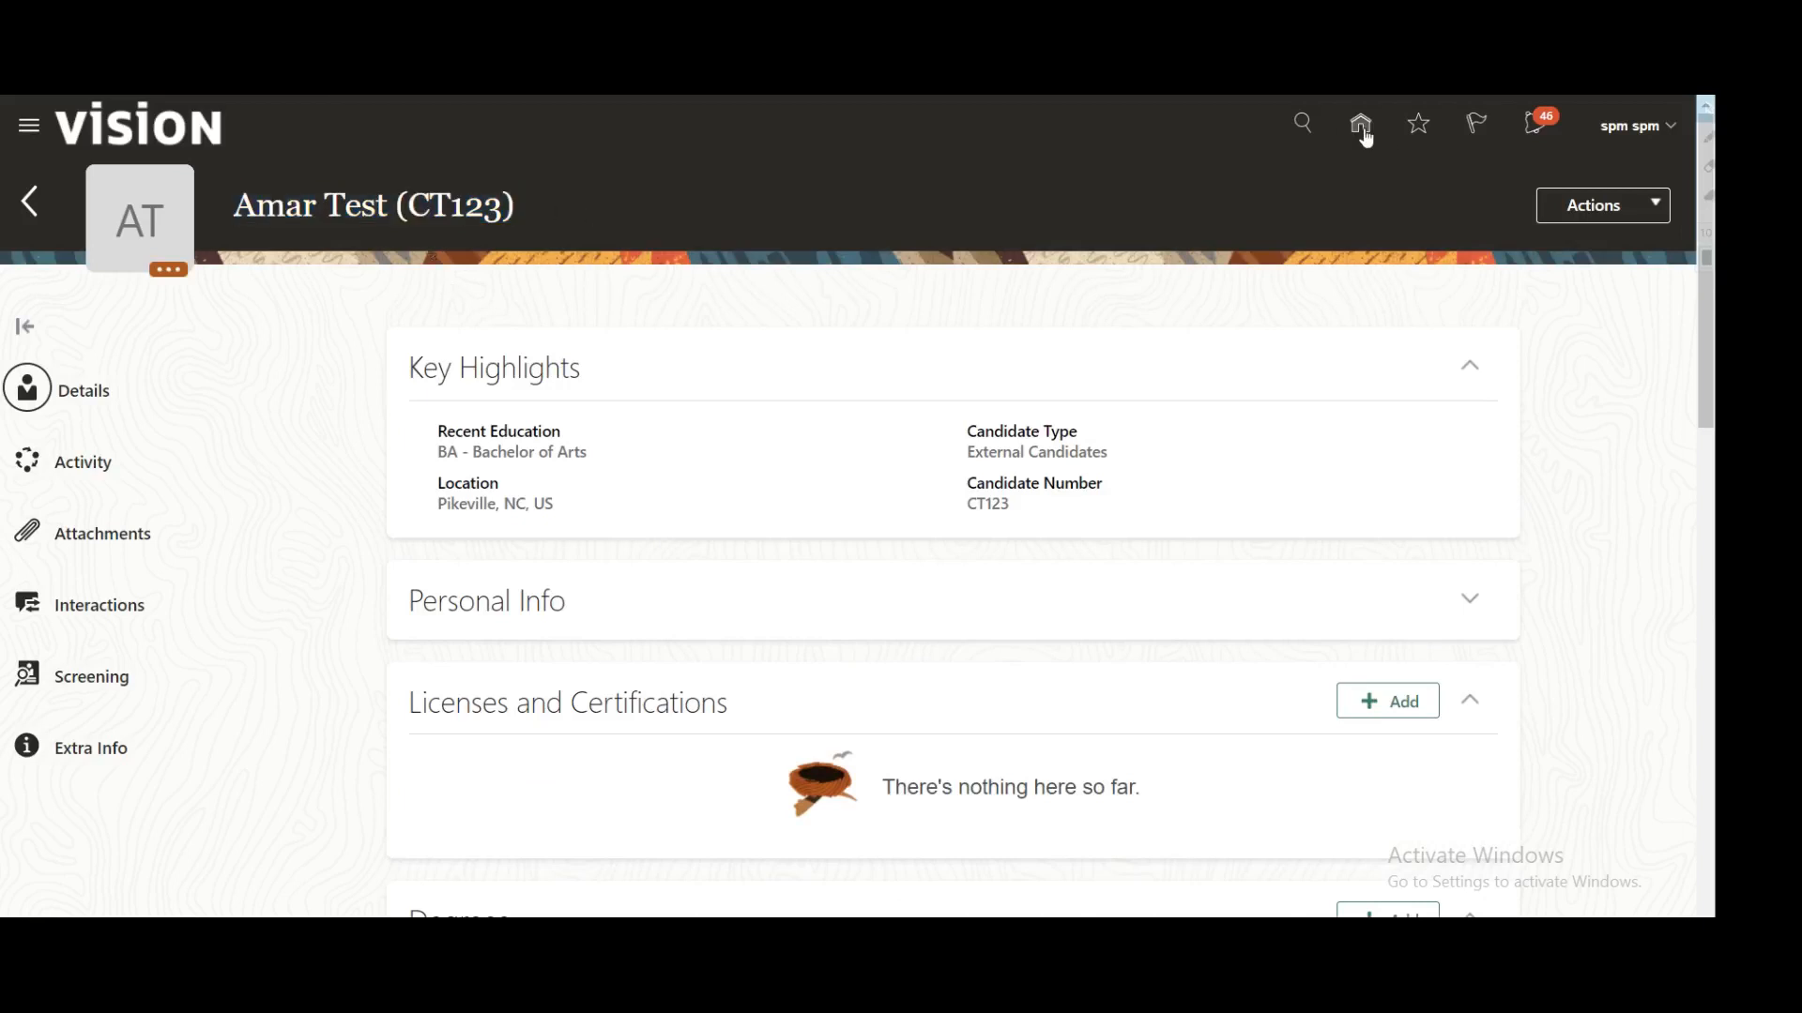